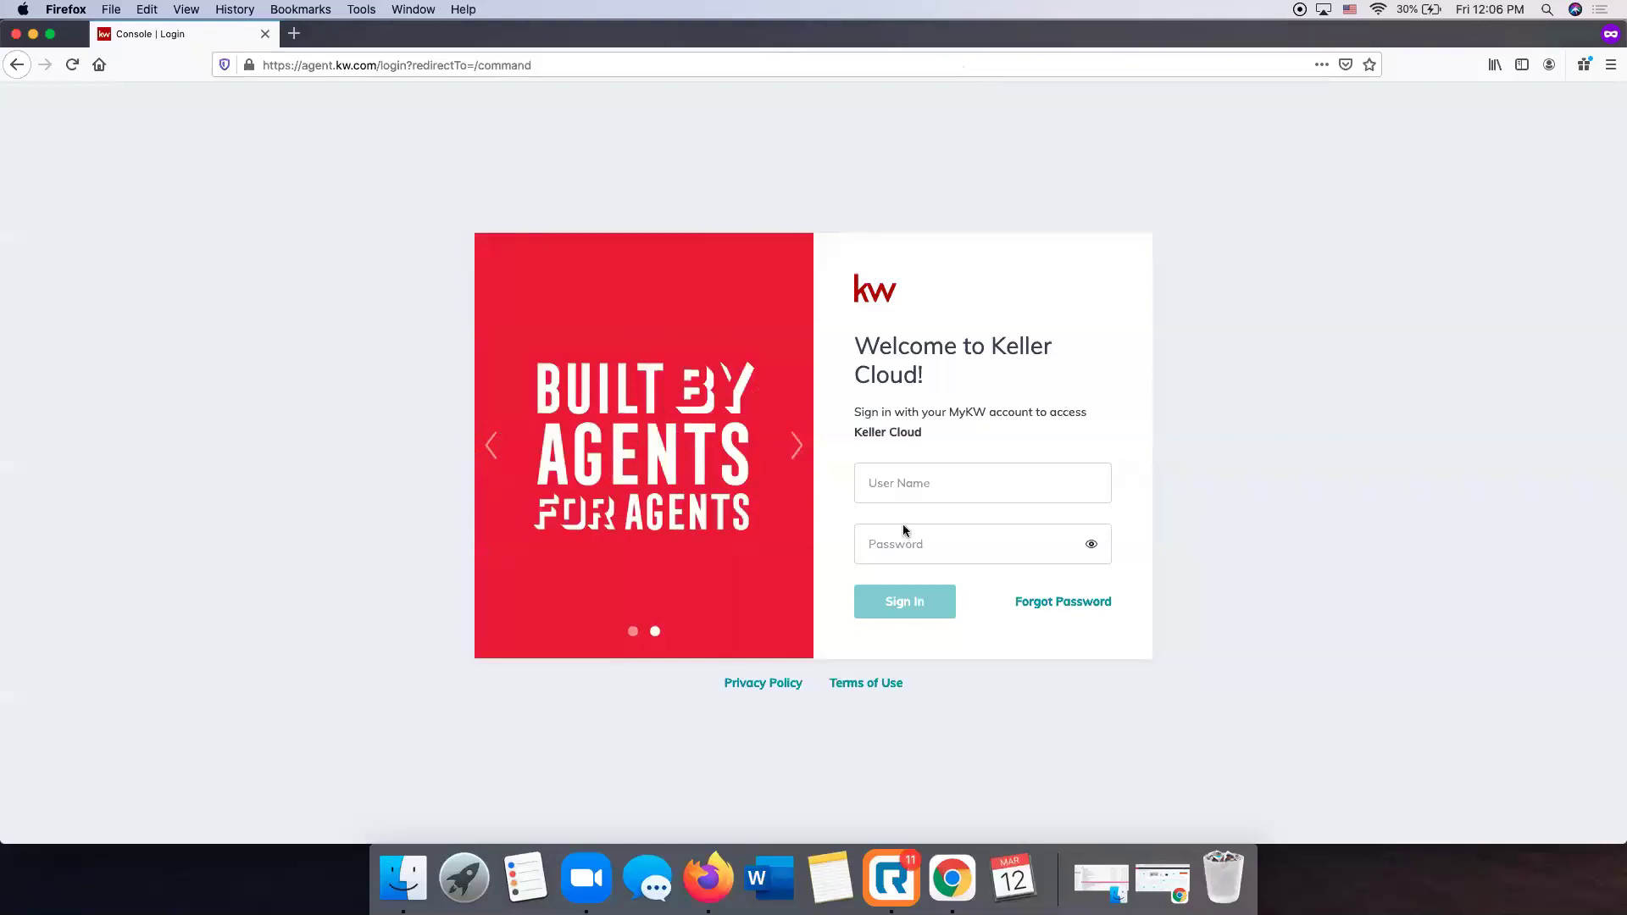
- Sign in to Keller Cloud with the account user name and password
{"action": "left_click", "coordinate": [949, 473]}
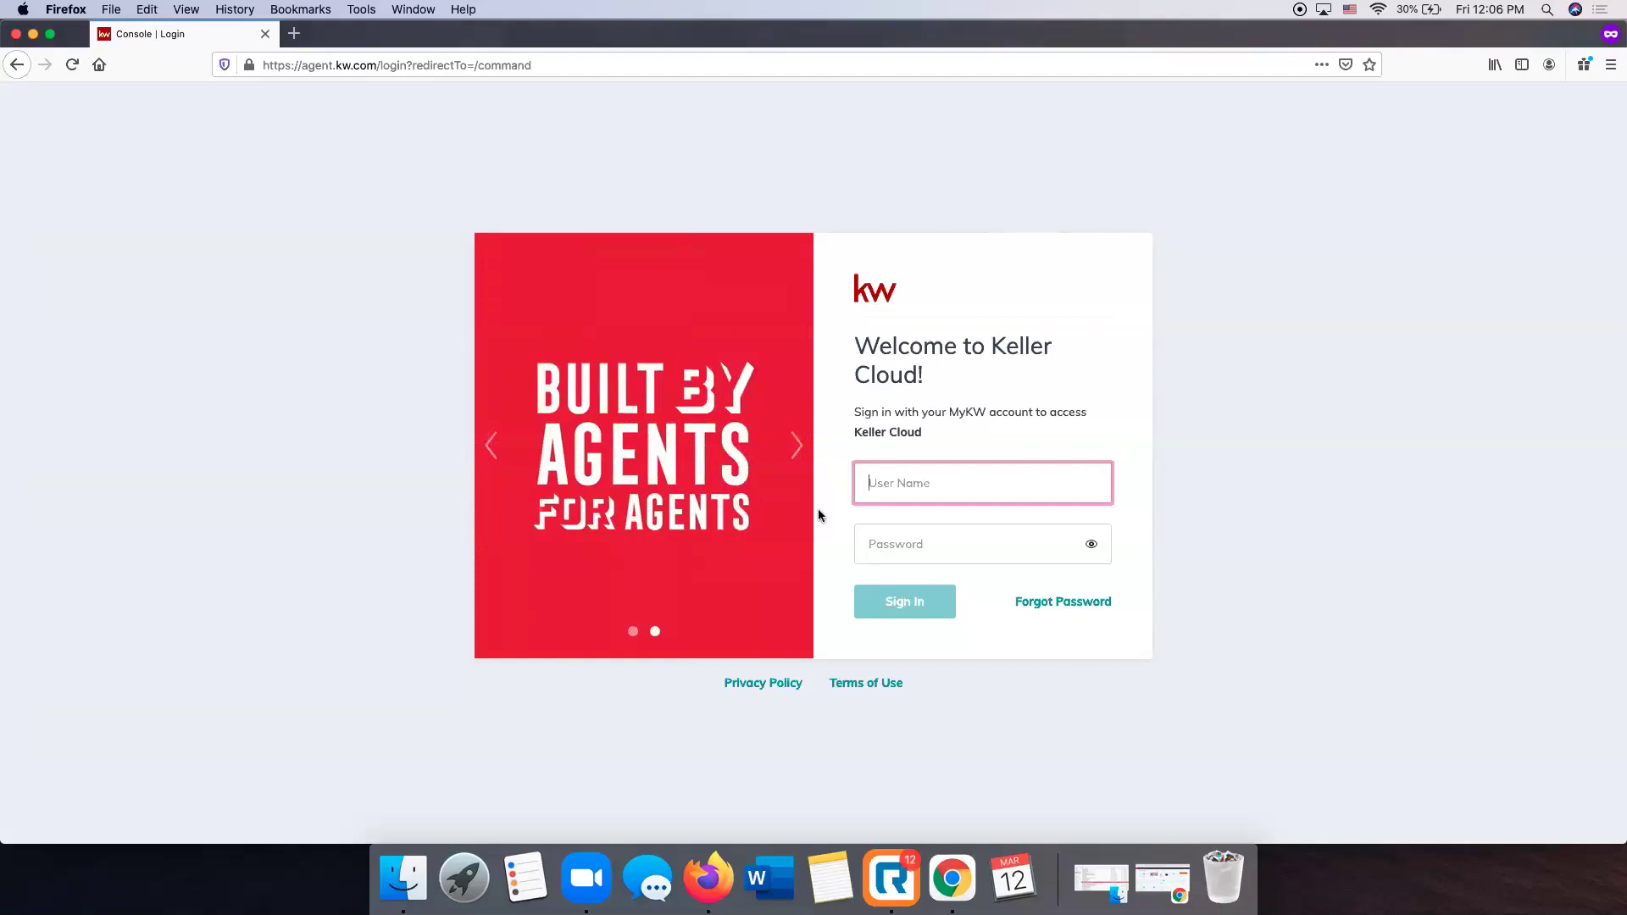
{"action": "left_click", "coordinate": [946, 494]}
{"action": "left_click", "coordinate": [892, 472]}
{"action": "type", "text": "sleroy"}
{"action": "key", "text": "Tab"}
{"action": "type", "text": "************"}
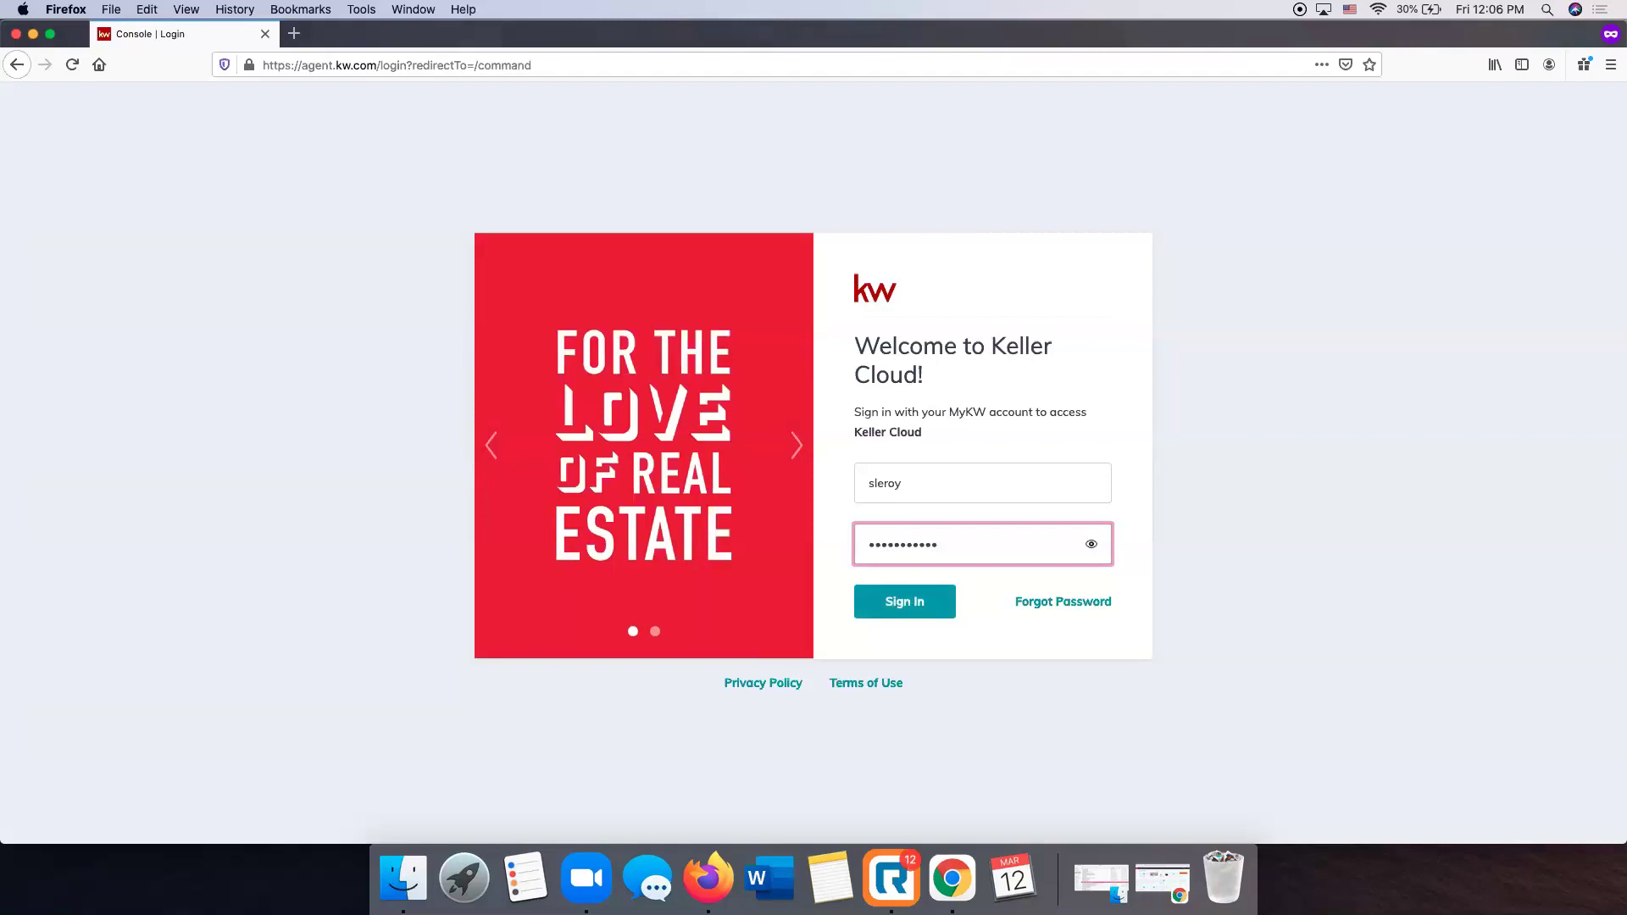
{"action": "key", "text": "Return"}
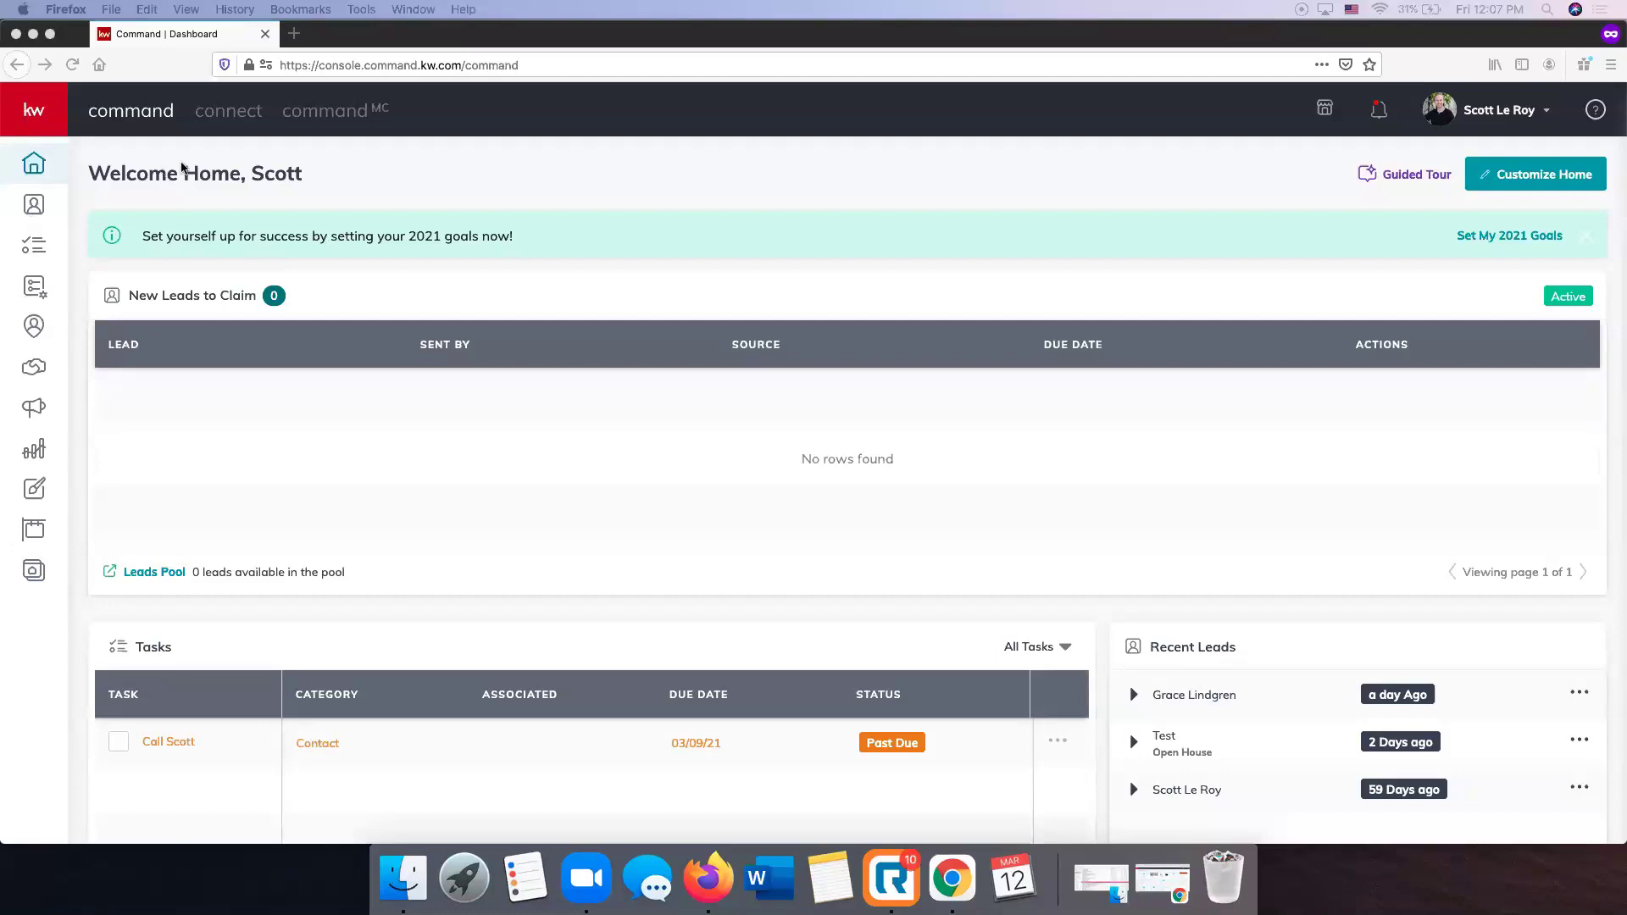
- Expand the sidebar so every navigation section shows its name
{"action": "left_click", "coordinate": [38, 117]}
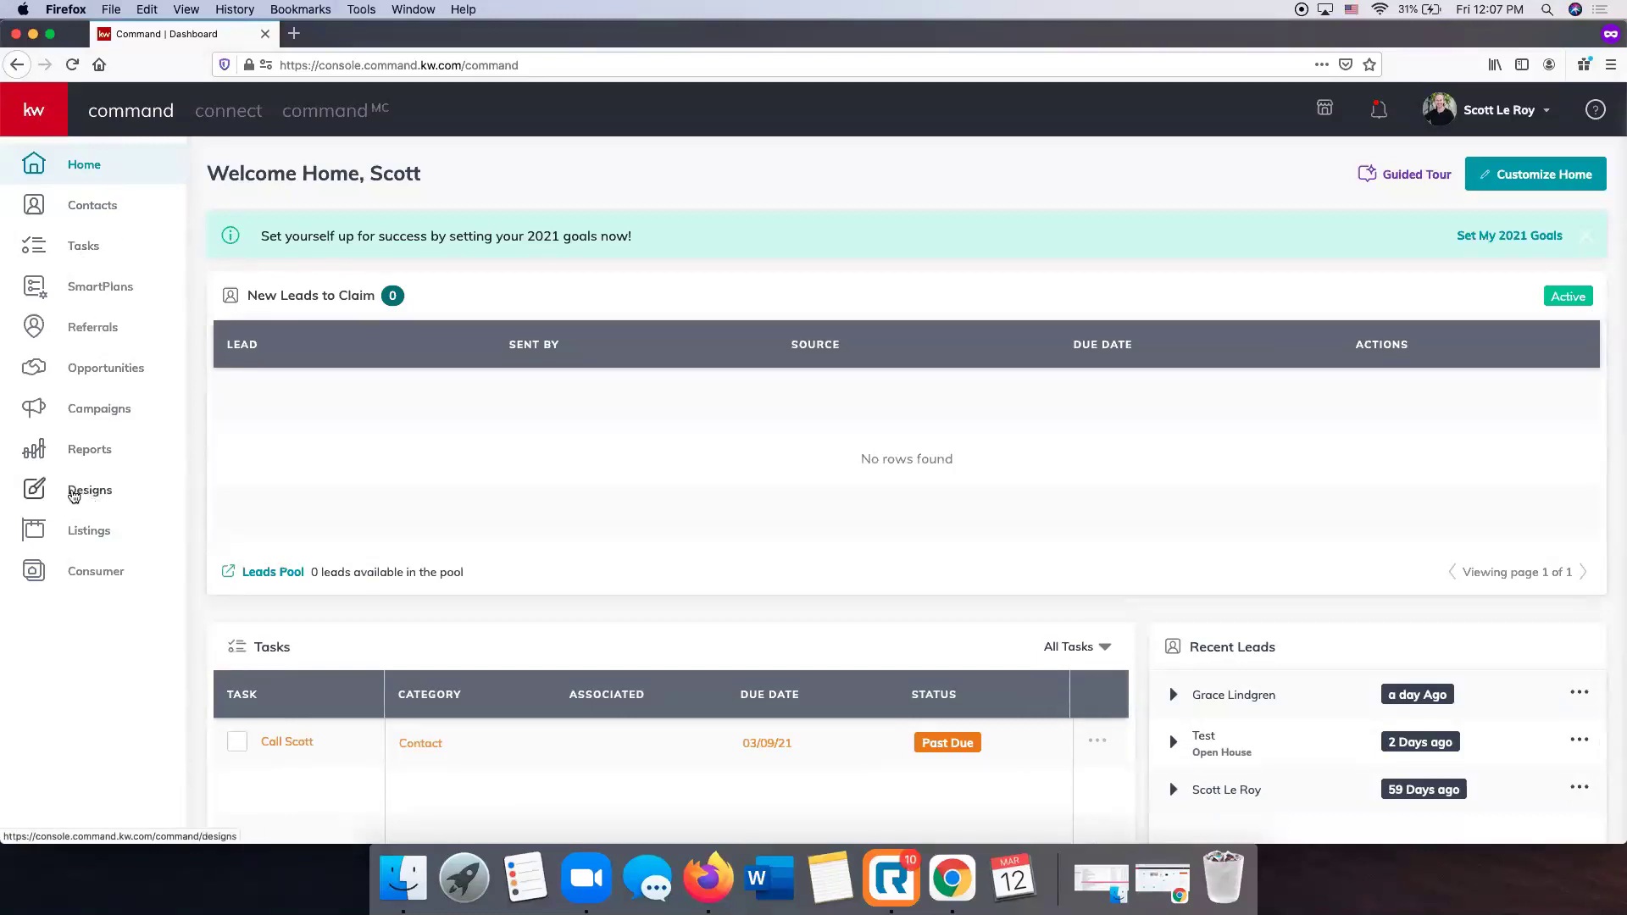
- In Designs, accept cookies and cycle the type filters, ending on the 23 Email templates
{"action": "left_click", "coordinate": [87, 498]}
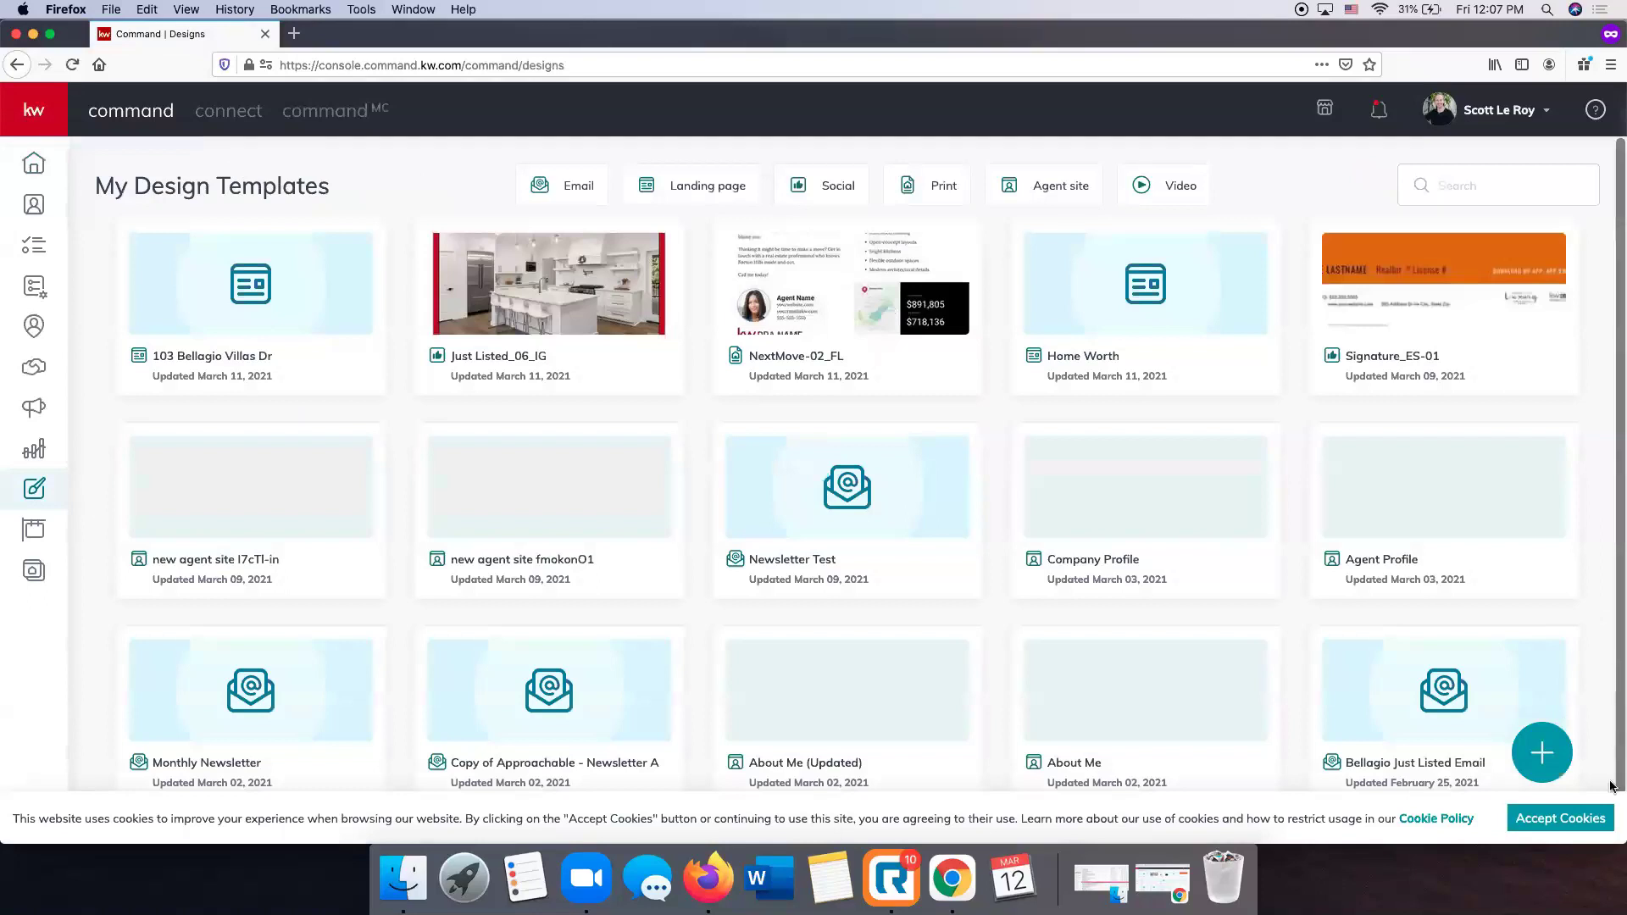
{"action": "left_click", "coordinate": [1549, 816]}
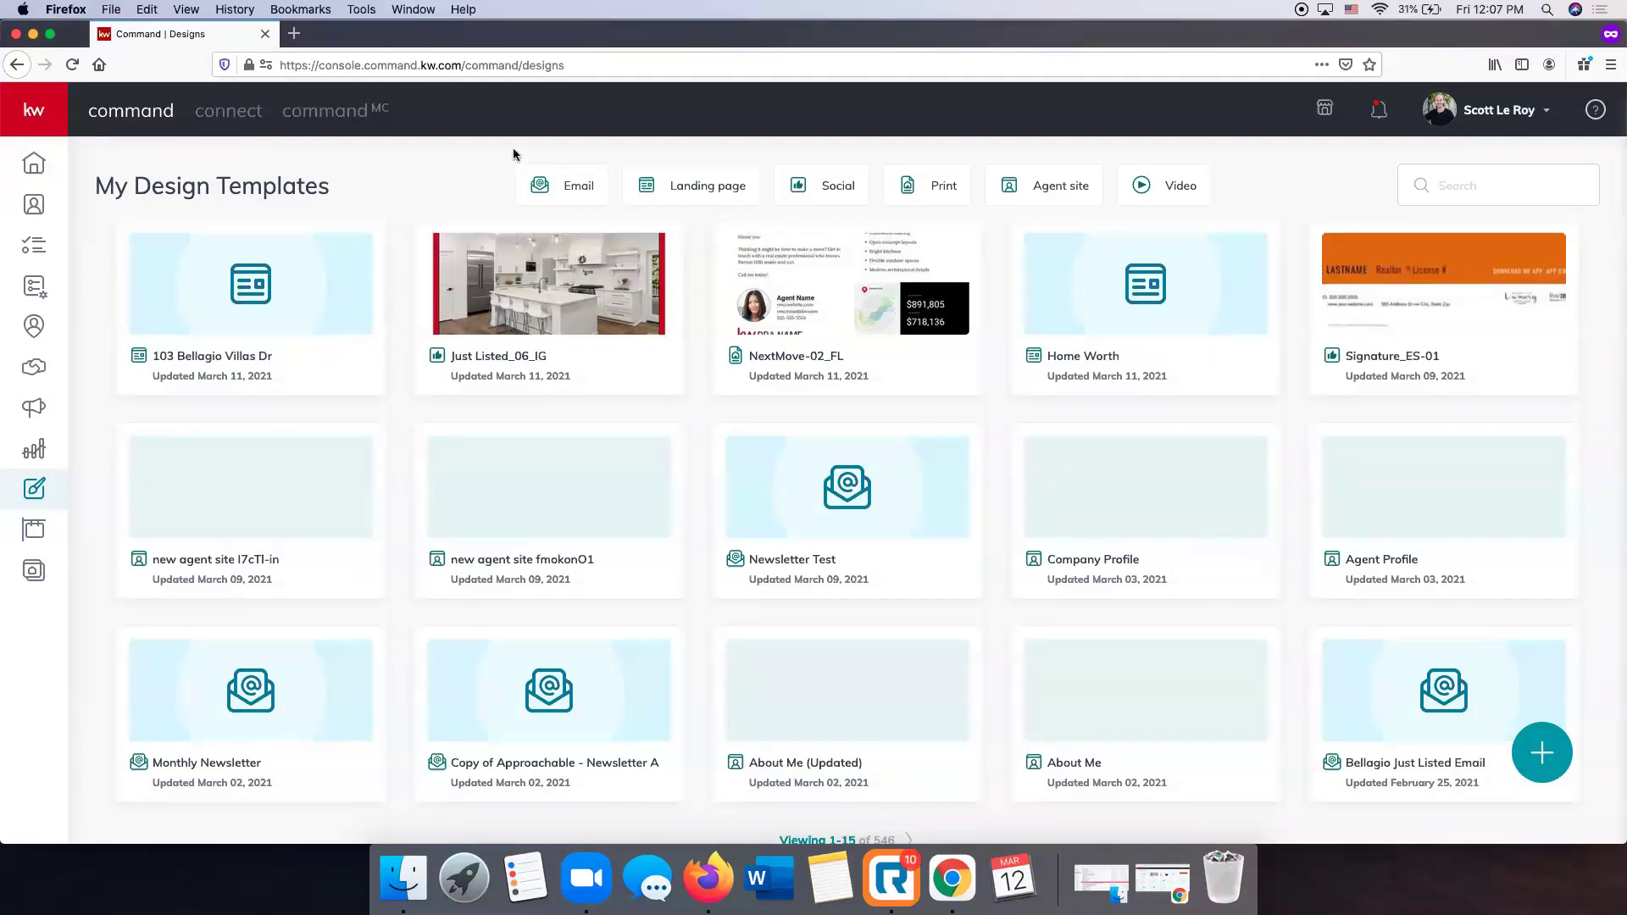
{"action": "mouse_move", "coordinate": [373, 235]}
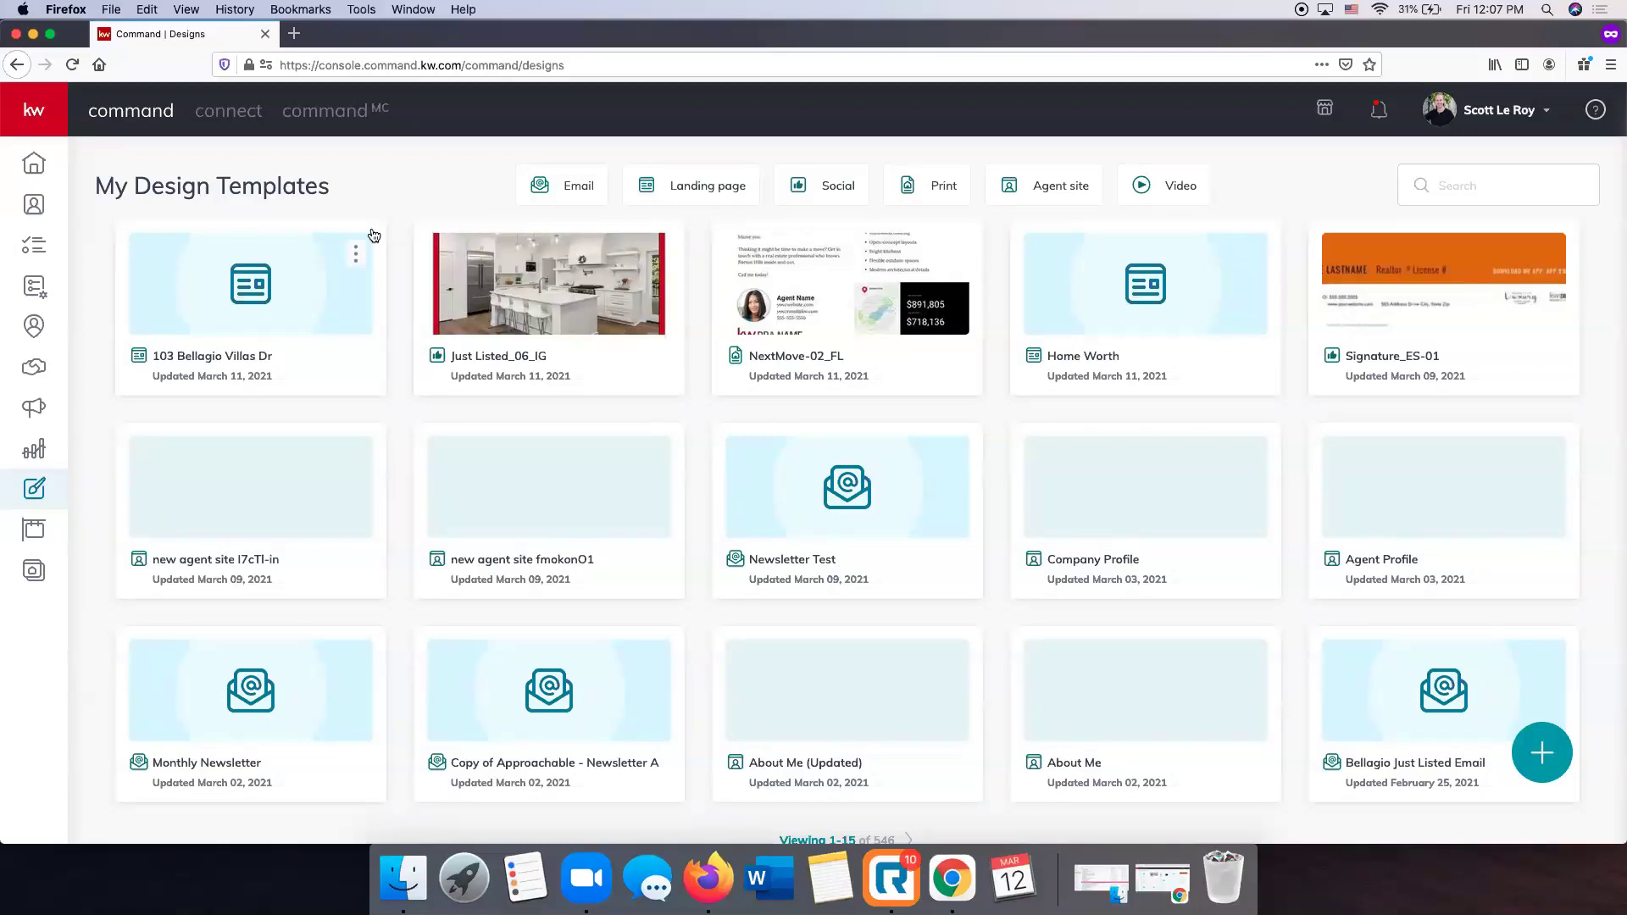
{"action": "left_click", "coordinate": [584, 193]}
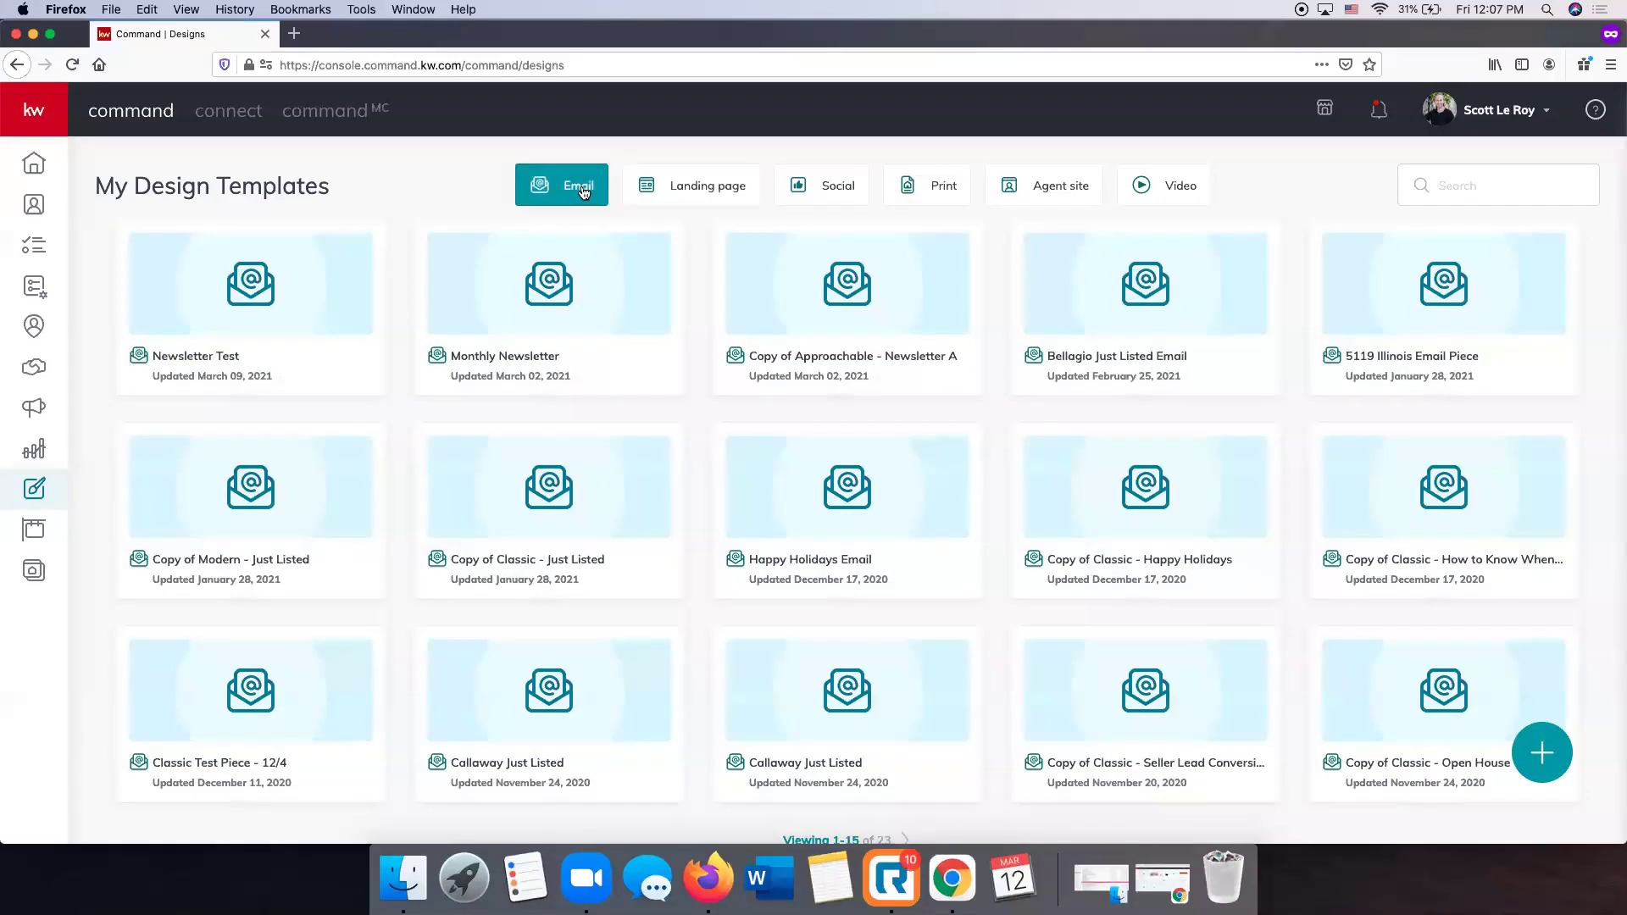
{"action": "left_click", "coordinate": [692, 195]}
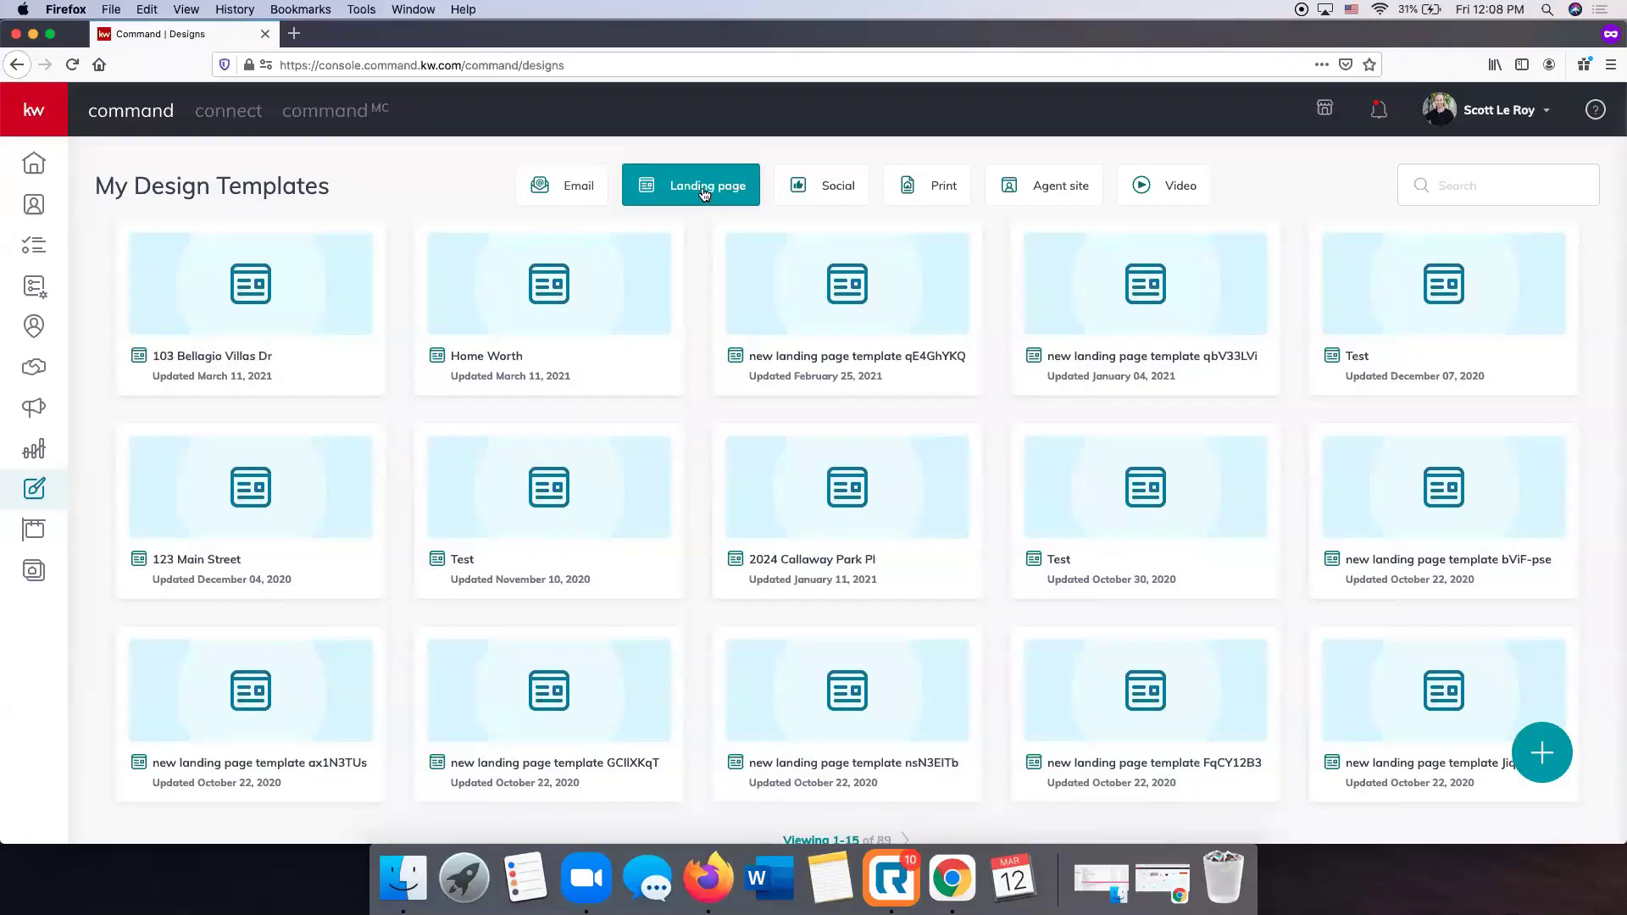
{"action": "left_click", "coordinate": [818, 193]}
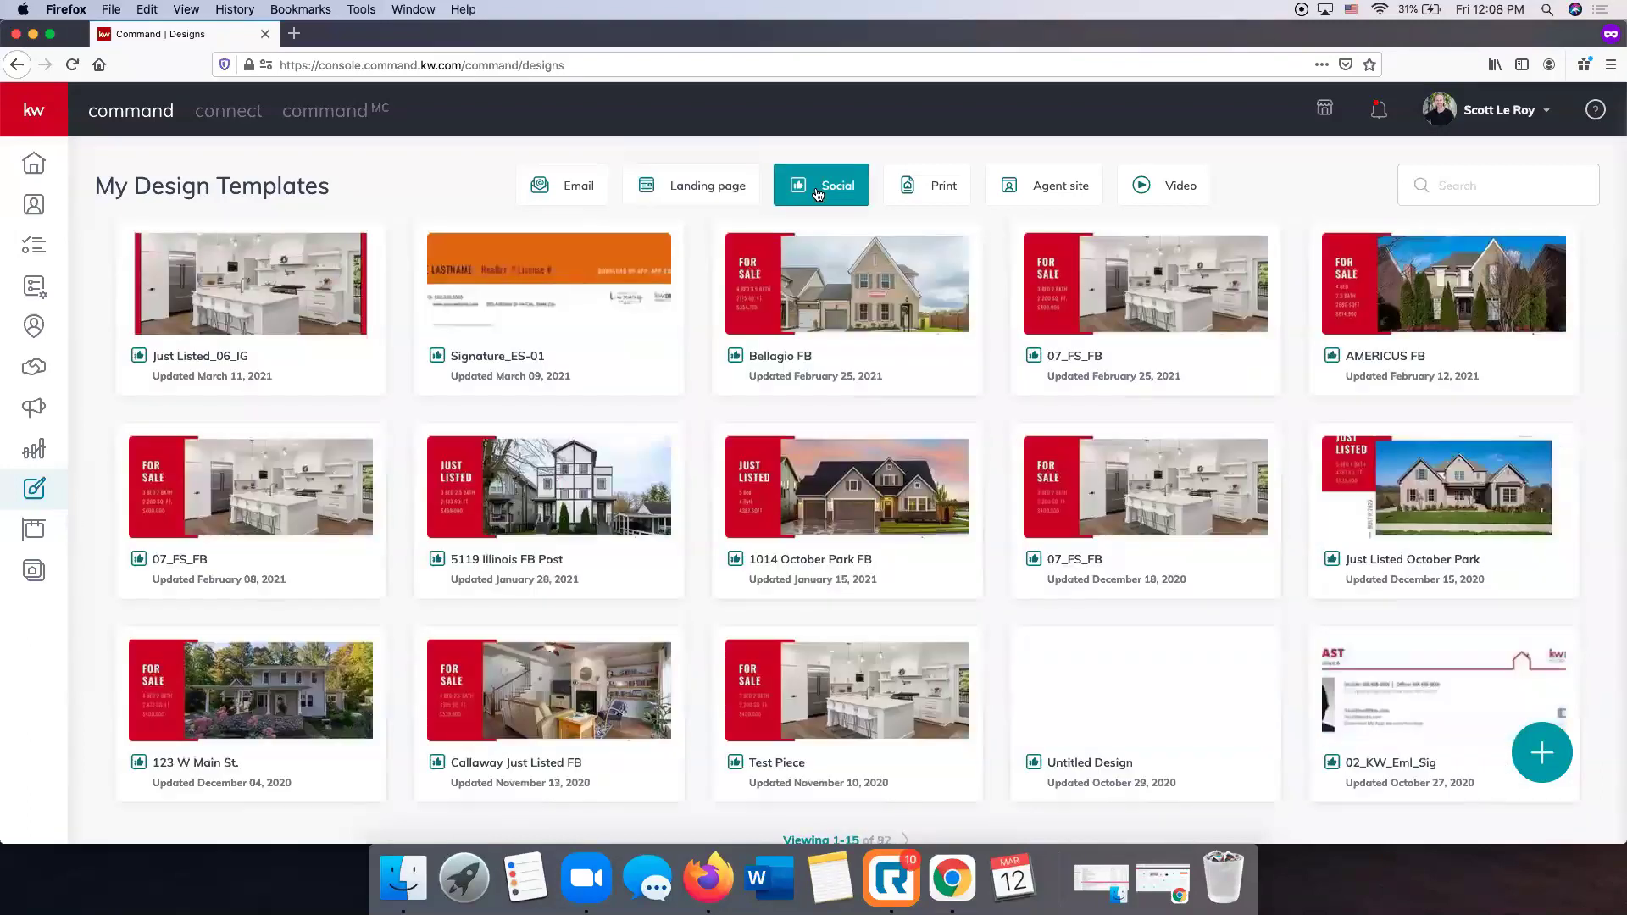
{"action": "left_click", "coordinate": [930, 192]}
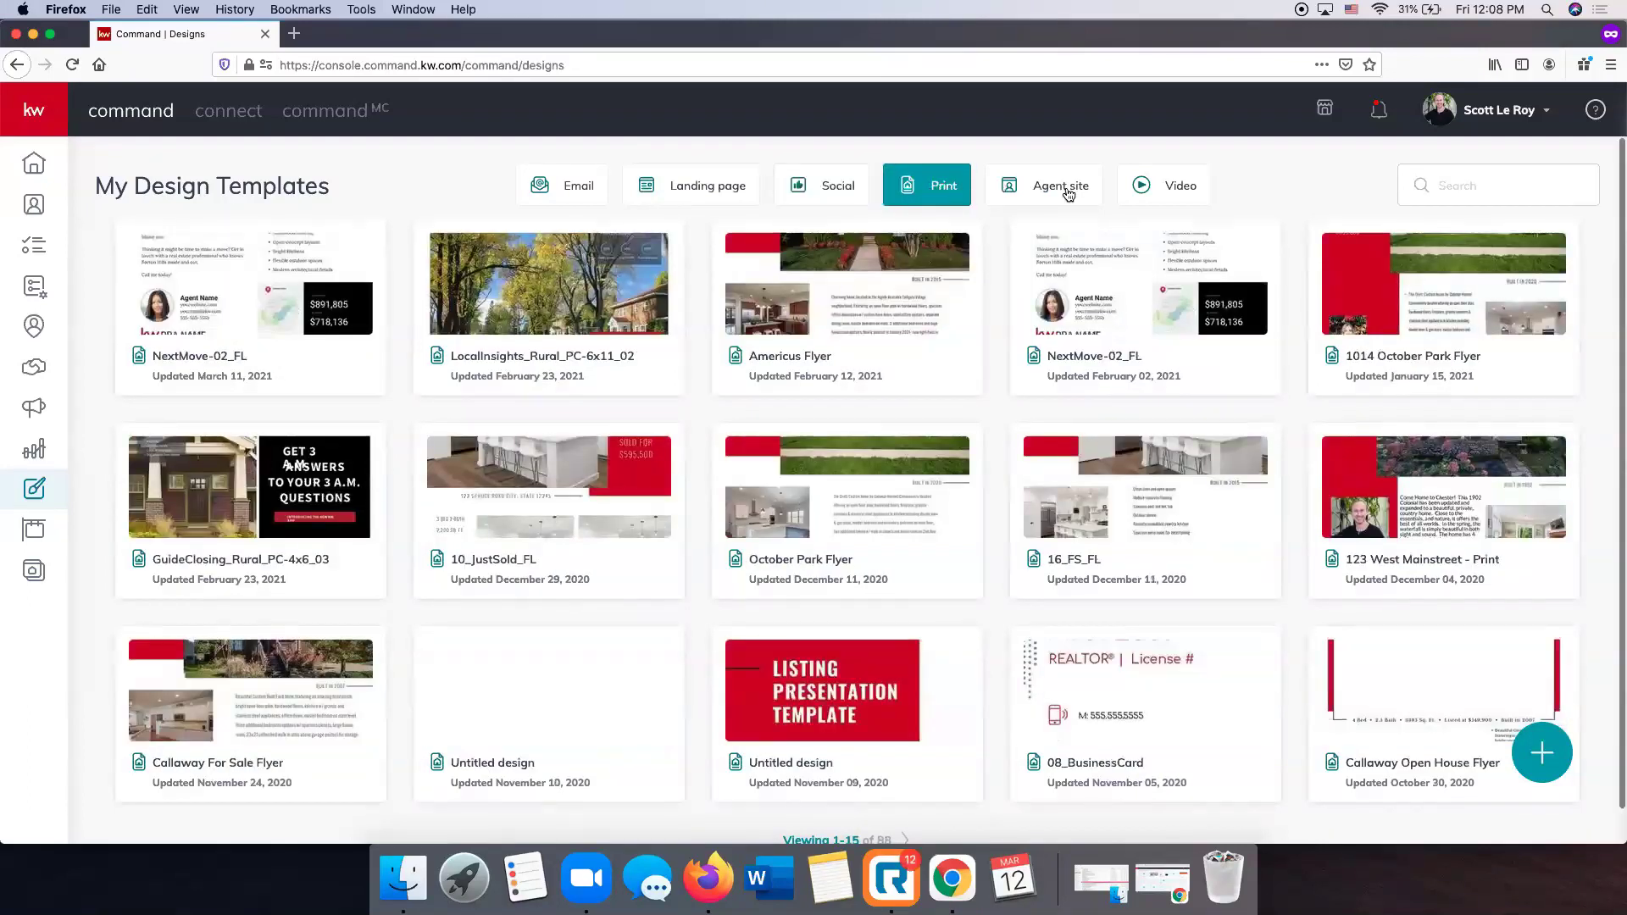
{"action": "left_click", "coordinate": [1070, 195]}
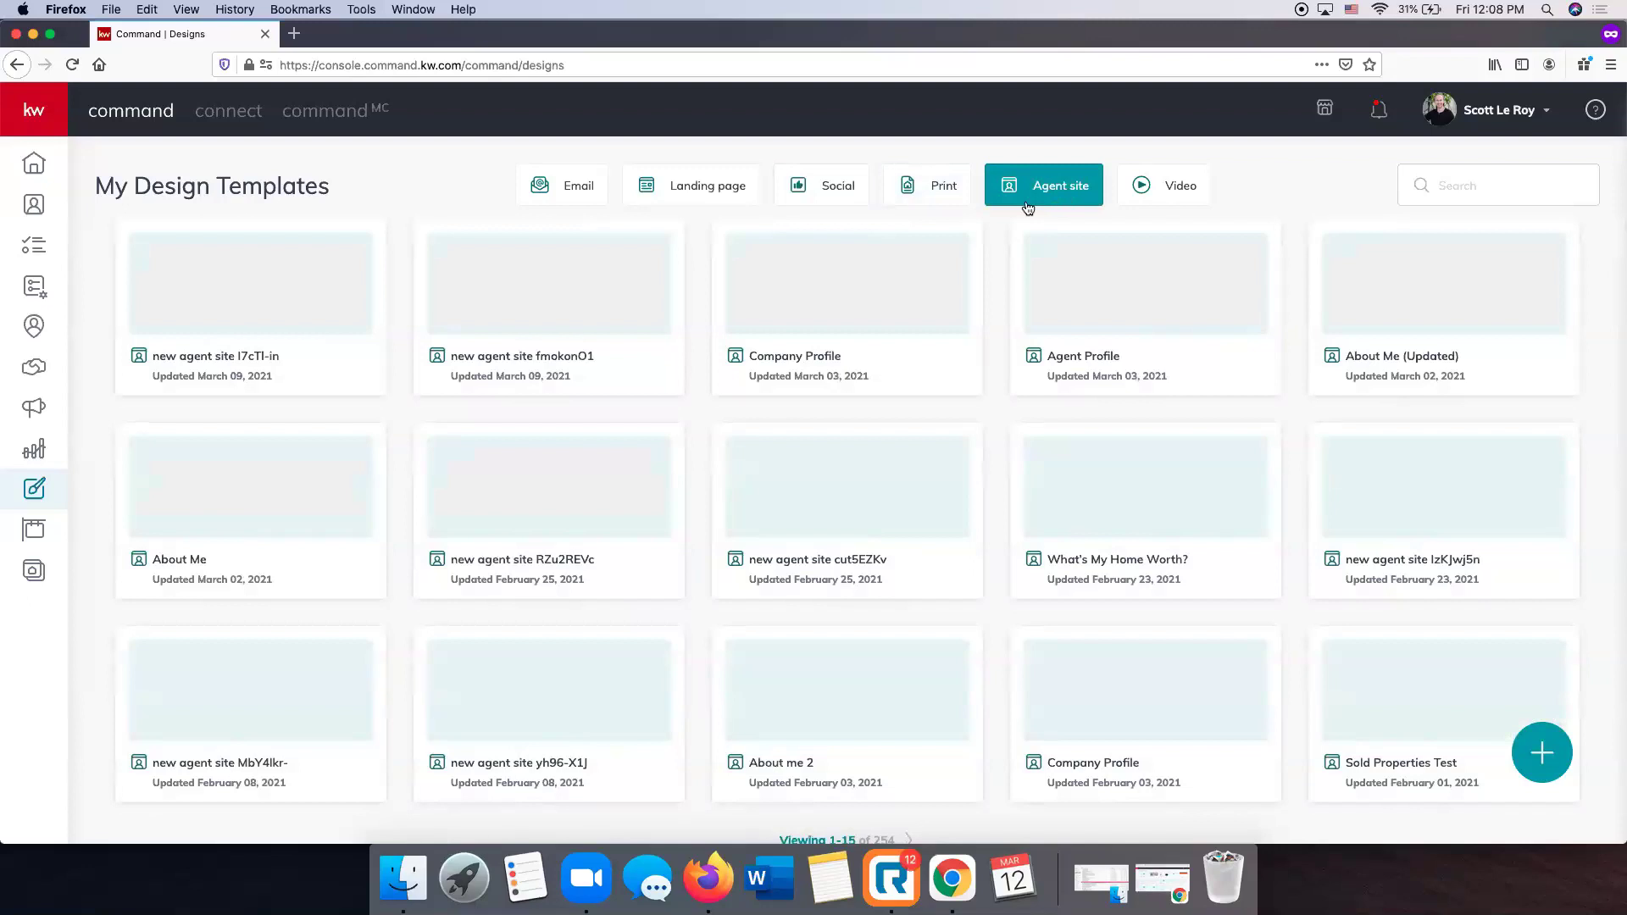
{"action": "left_click", "coordinate": [1121, 201]}
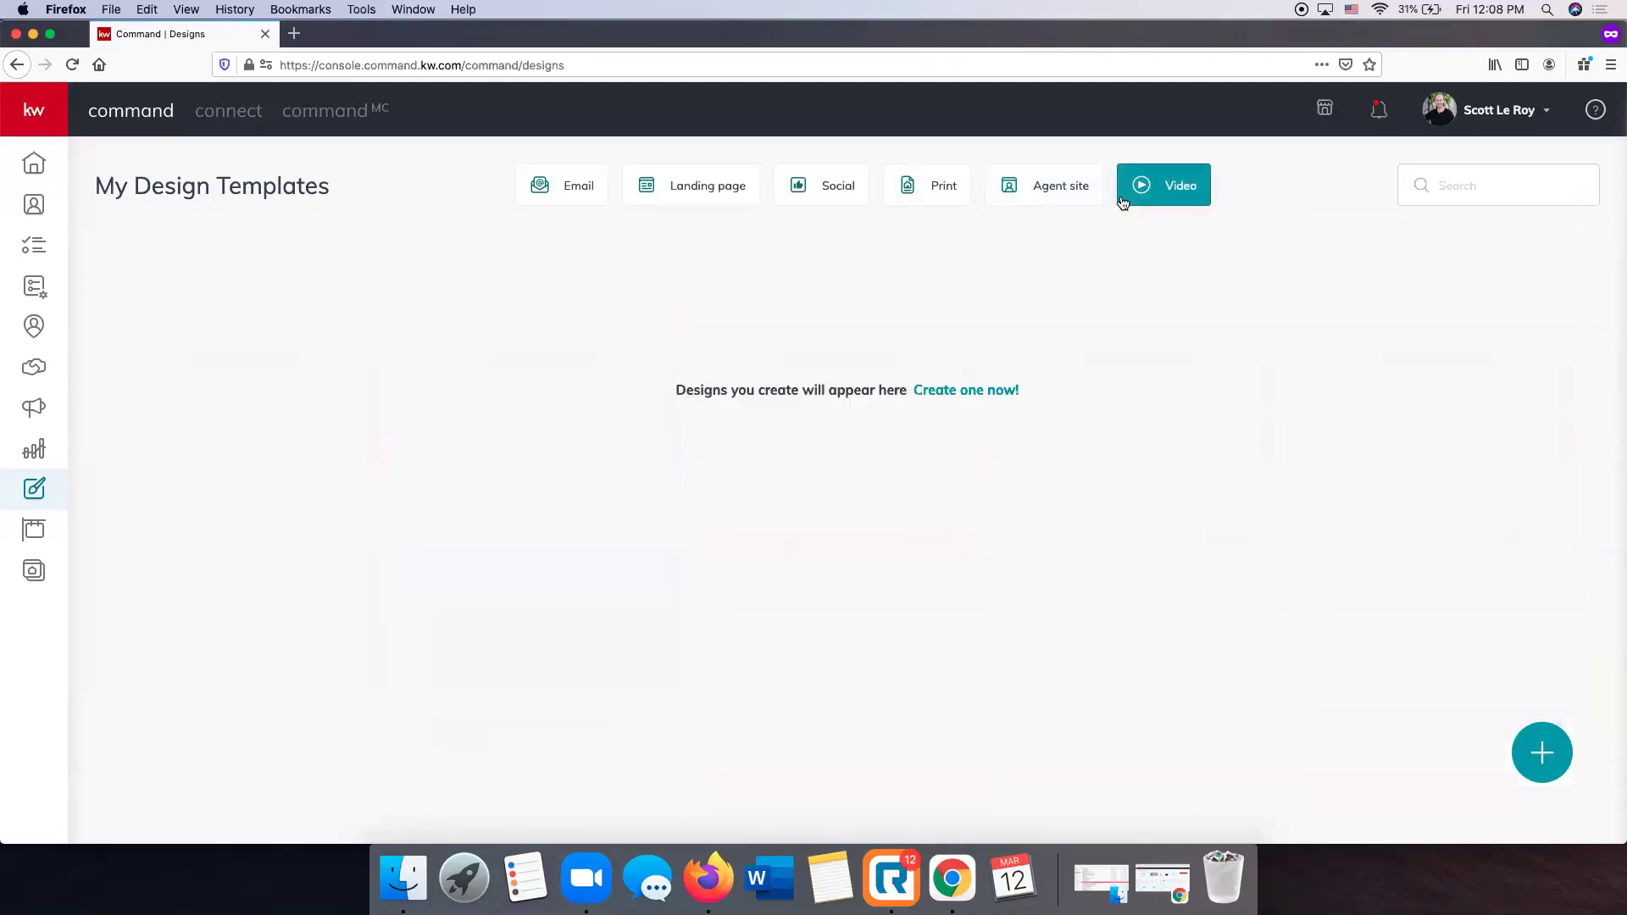
{"action": "left_click", "coordinate": [584, 193]}
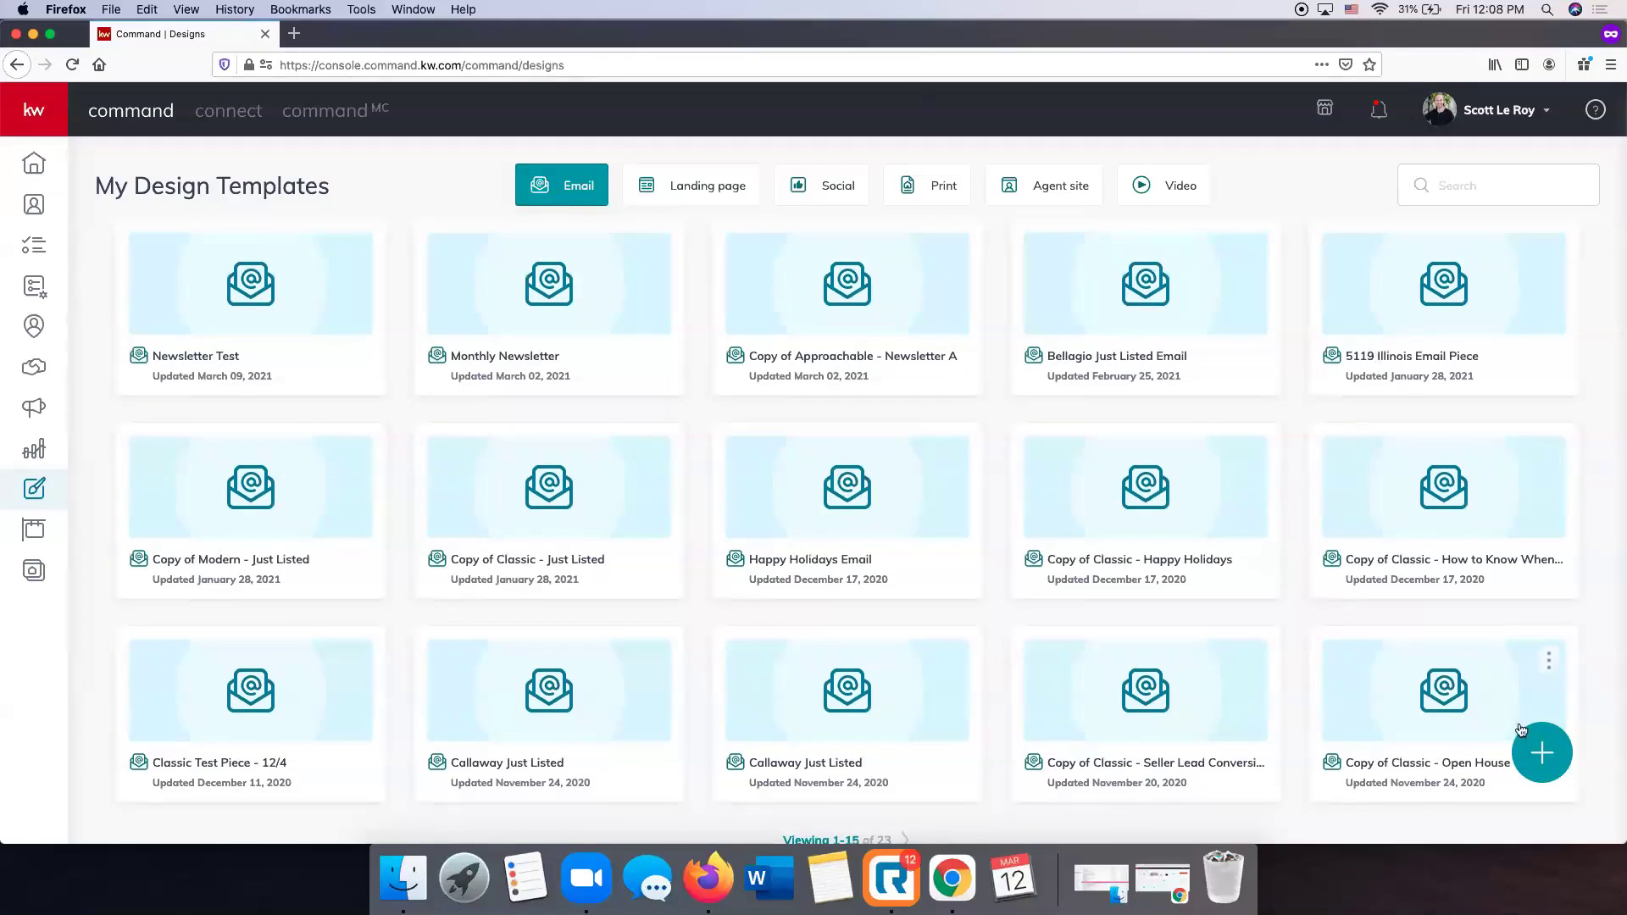
- Start a new design with Social chosen as its type
{"action": "left_click", "coordinate": [1547, 768]}
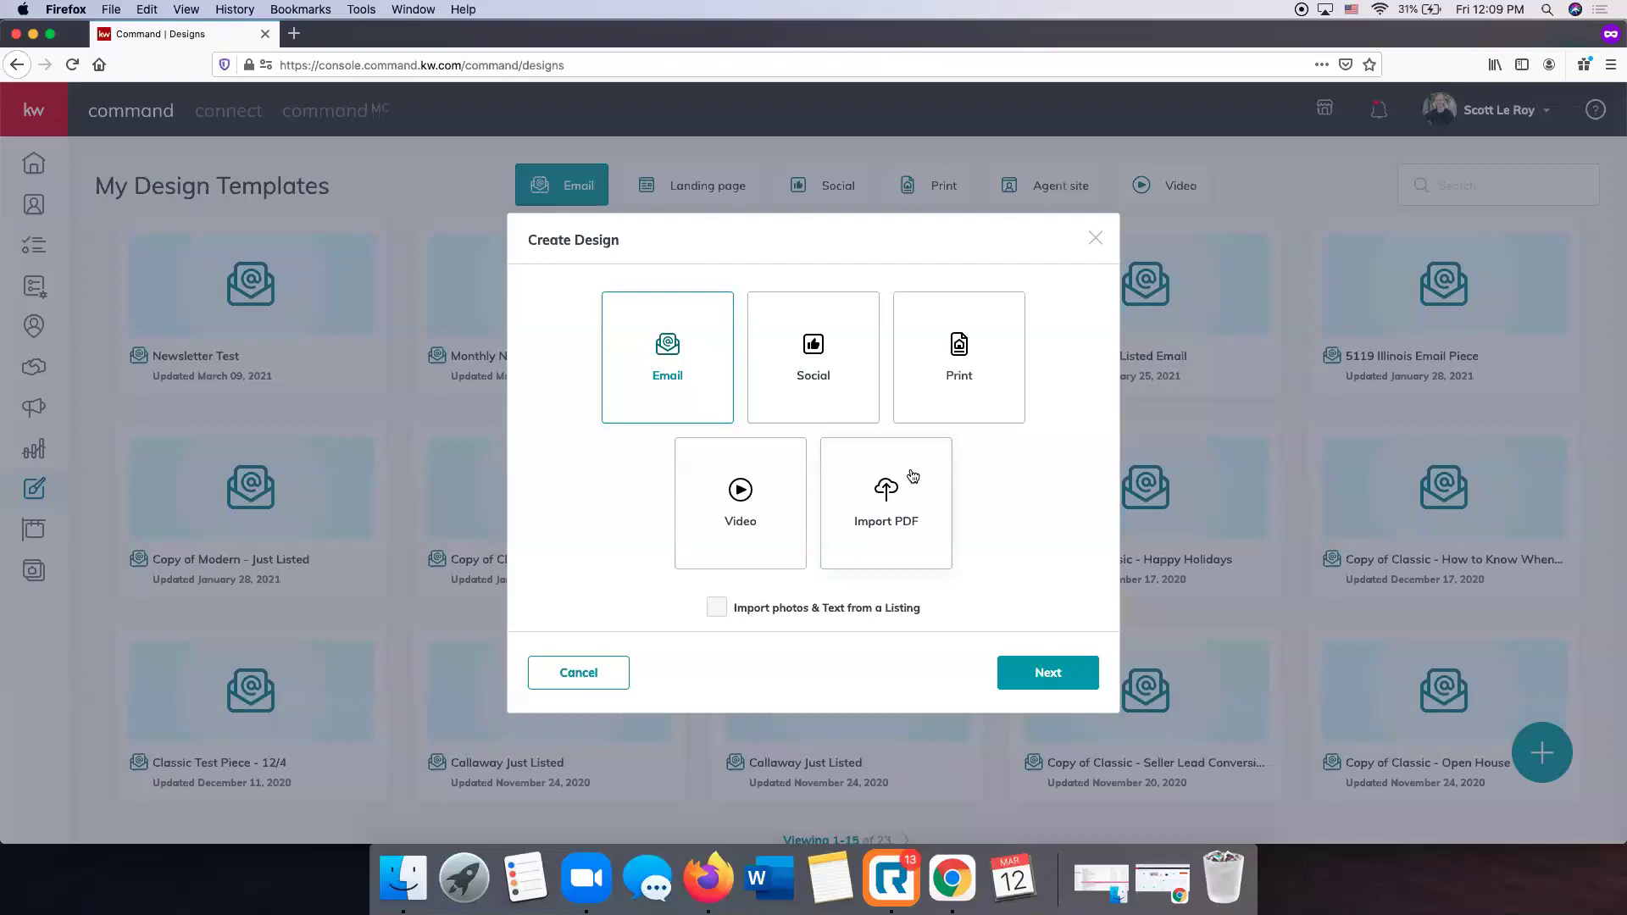
{"action": "left_click", "coordinate": [840, 407]}
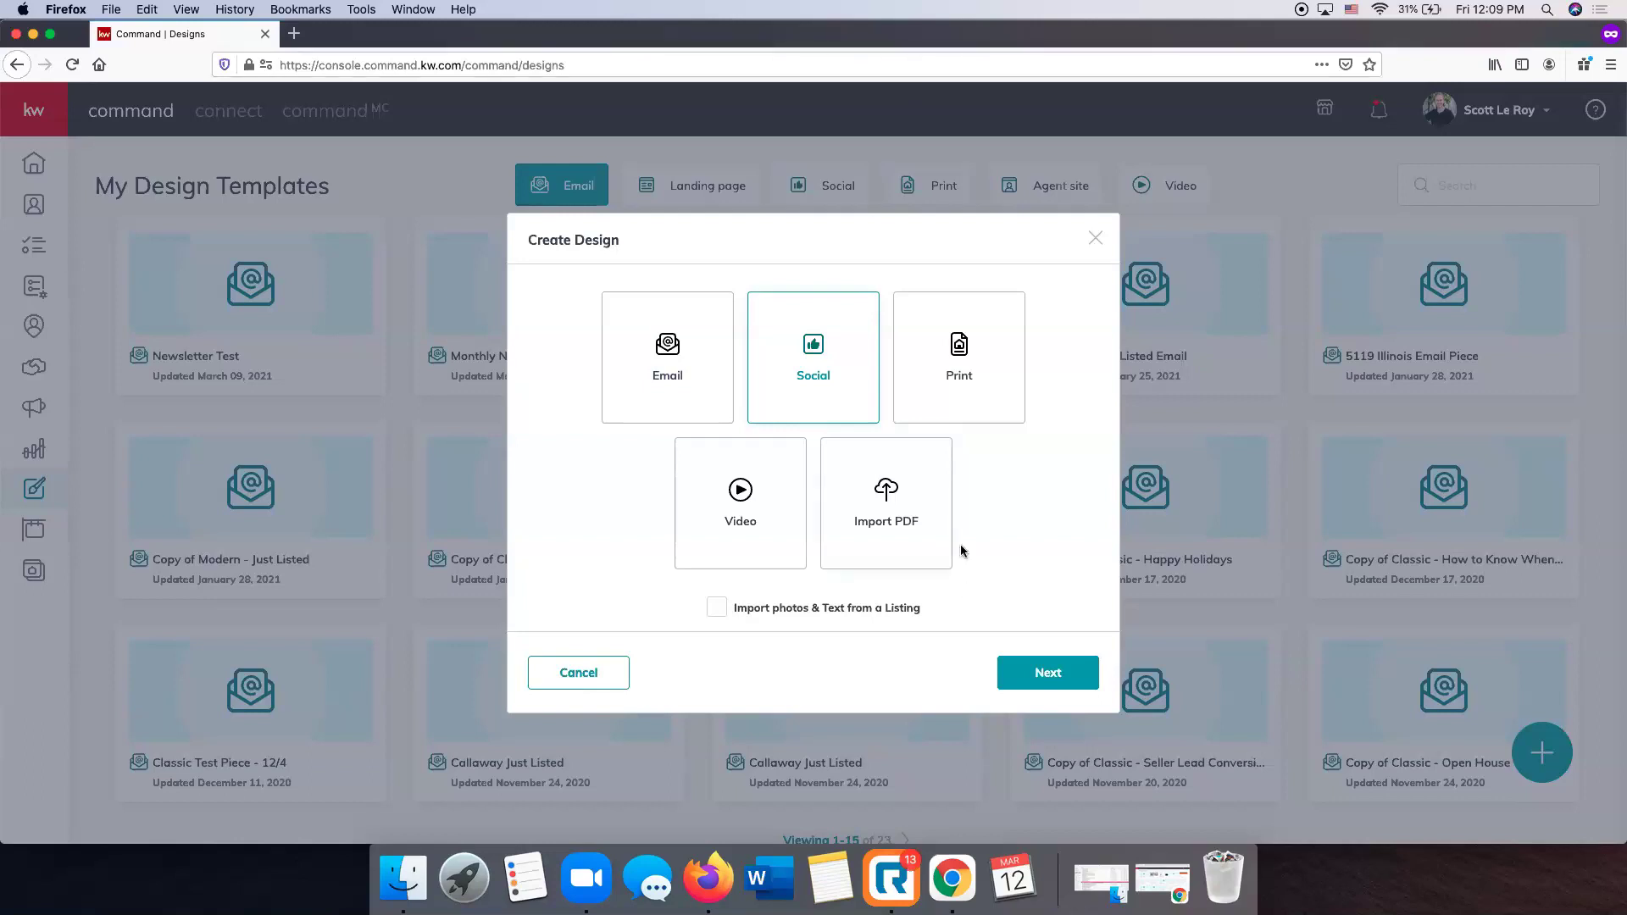
{"action": "left_click", "coordinate": [1049, 679]}
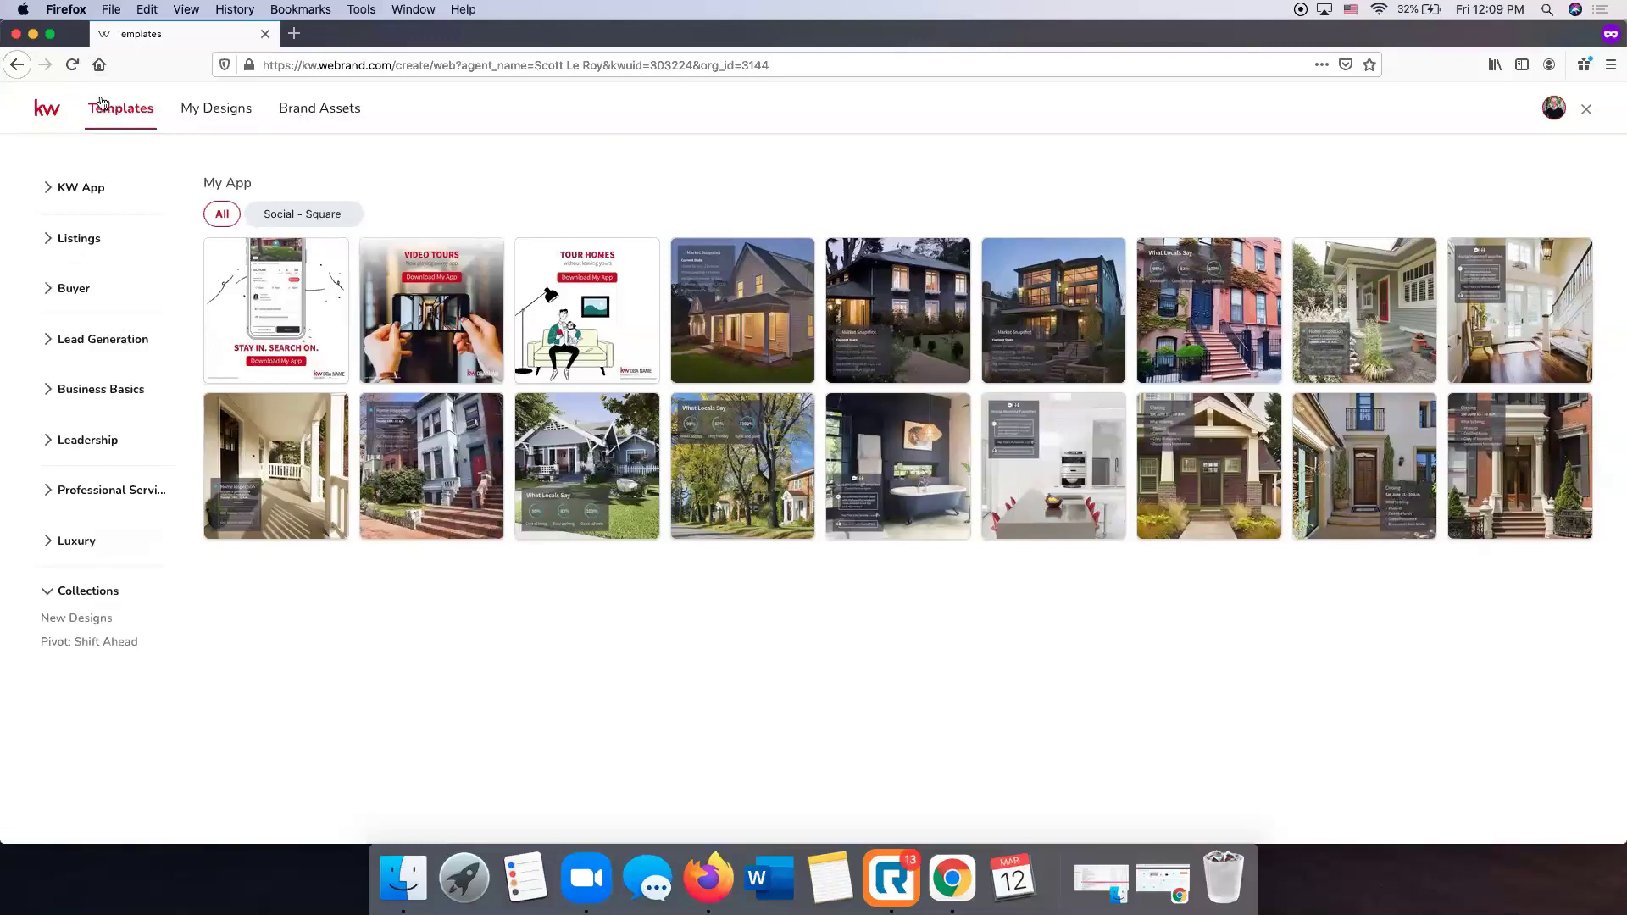
- In My Designs, move the Just Listed_06_IG card into the Just Listed folder
{"action": "left_click", "coordinate": [226, 114]}
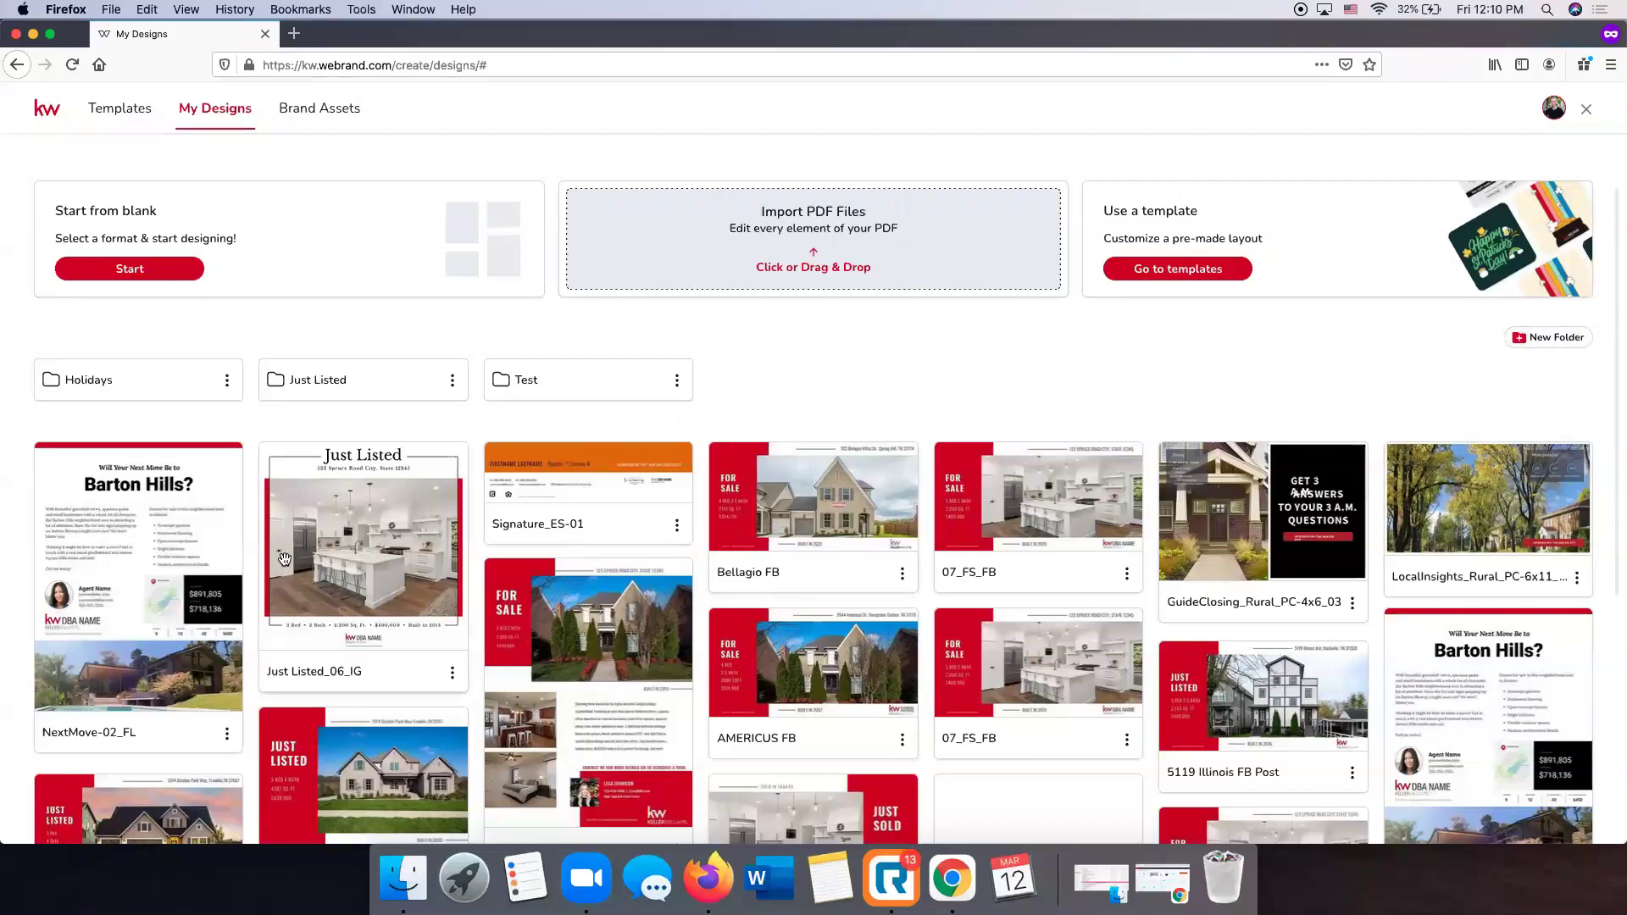
{"action": "left_click_drag", "start_coordinate": [399, 573], "coordinate": [282, 385]}
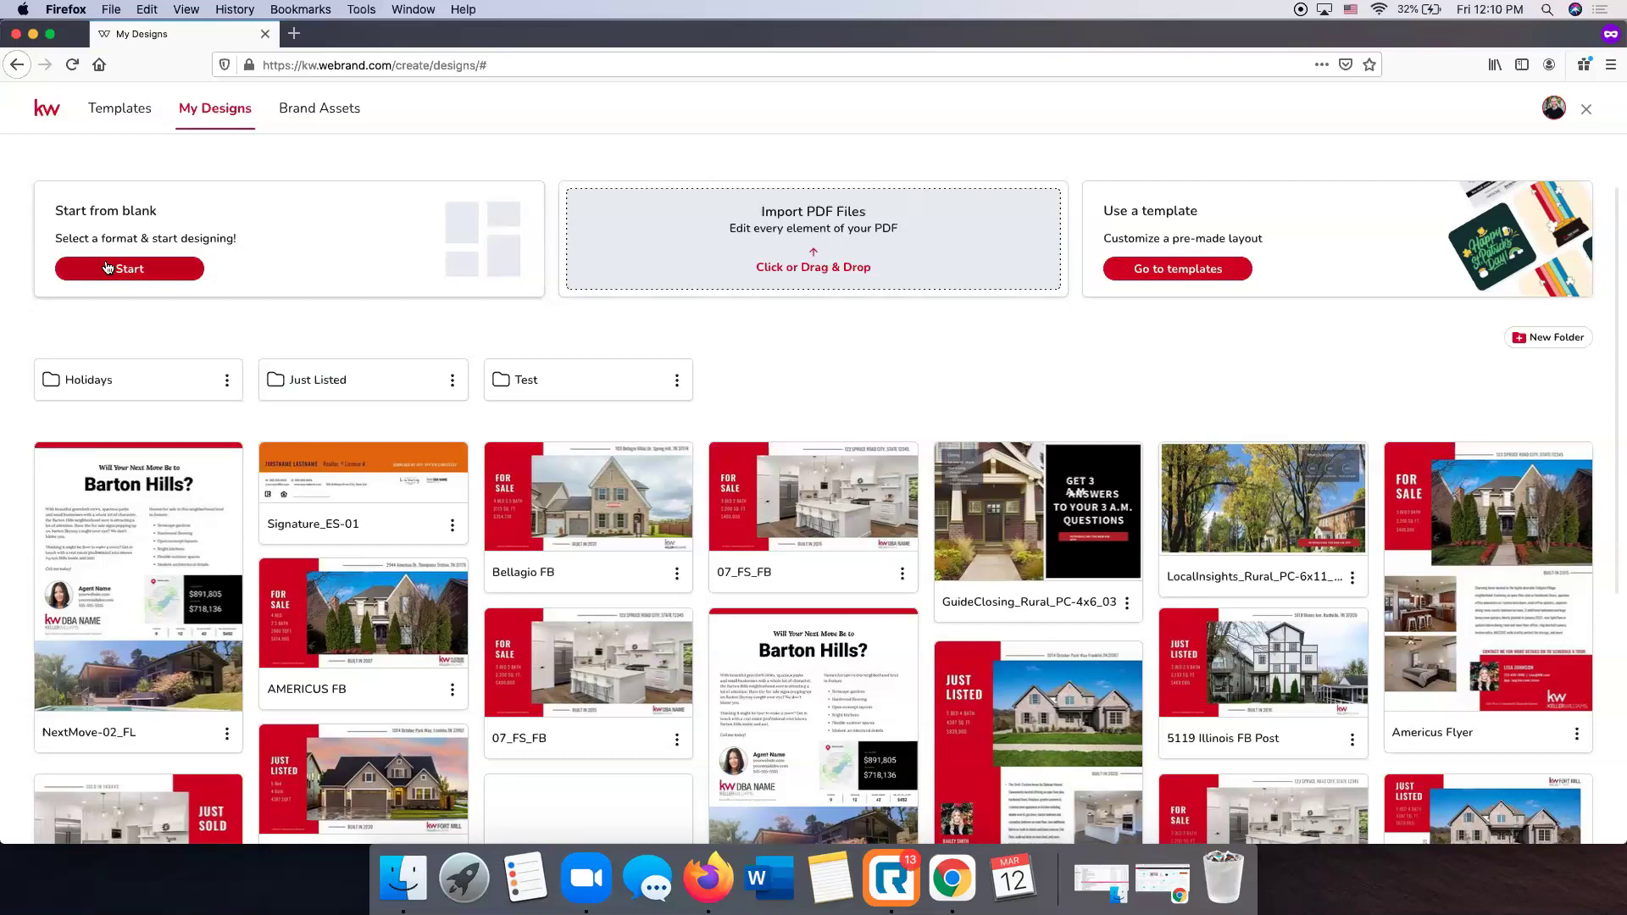
- Go to Brand Assets and view the four saved logos
{"action": "left_click", "coordinate": [334, 119]}
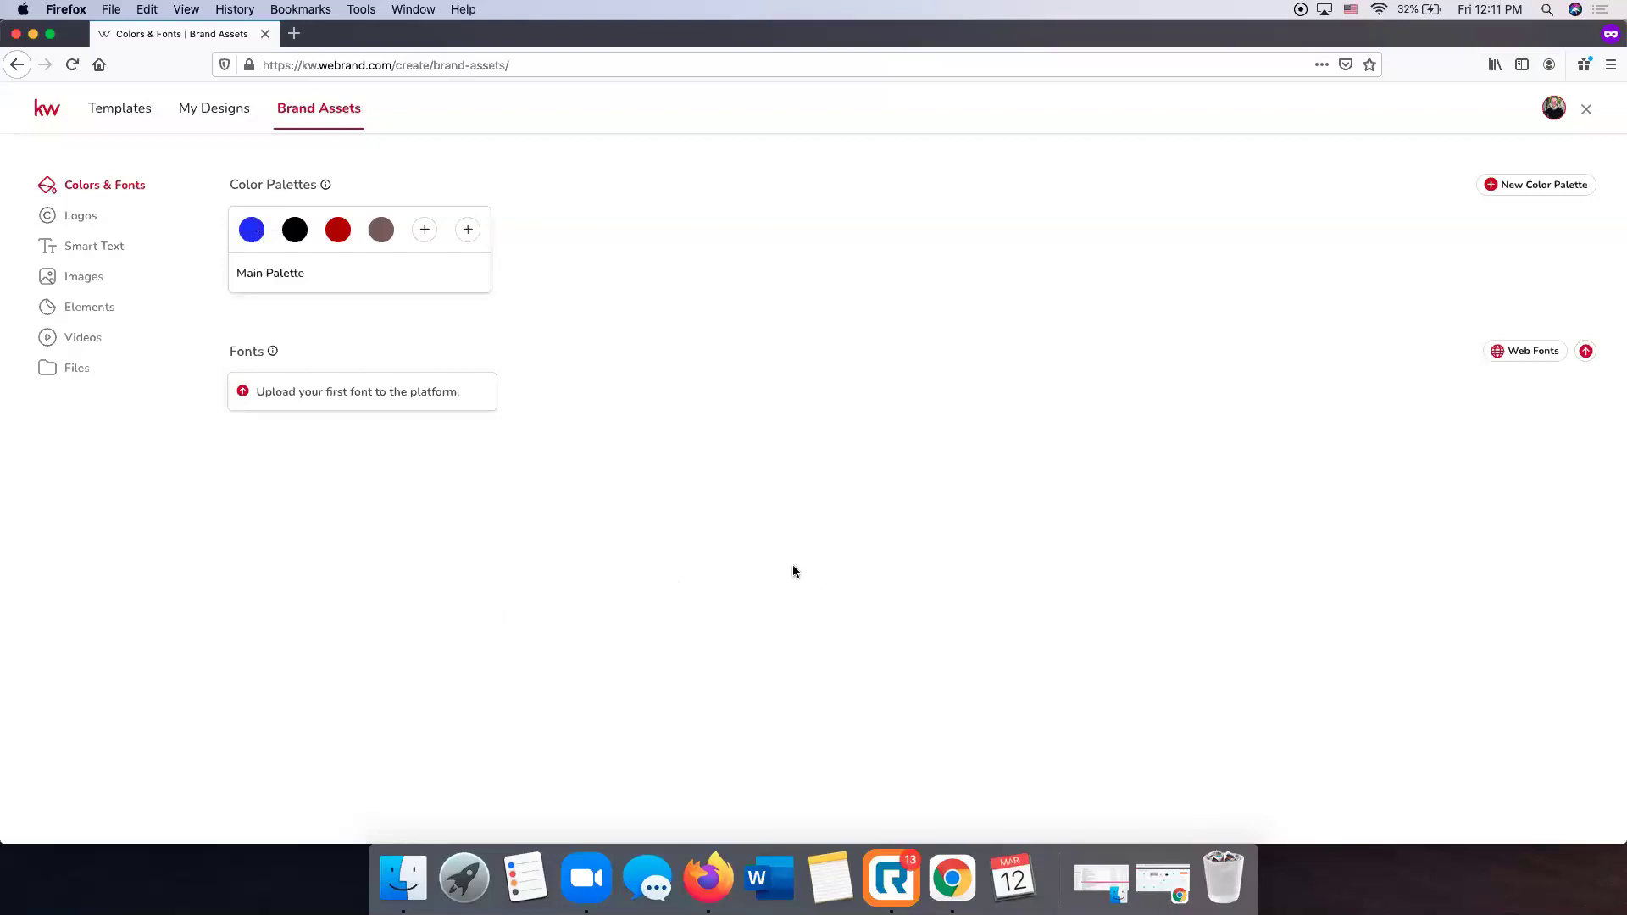
{"action": "left_click", "coordinate": [52, 217]}
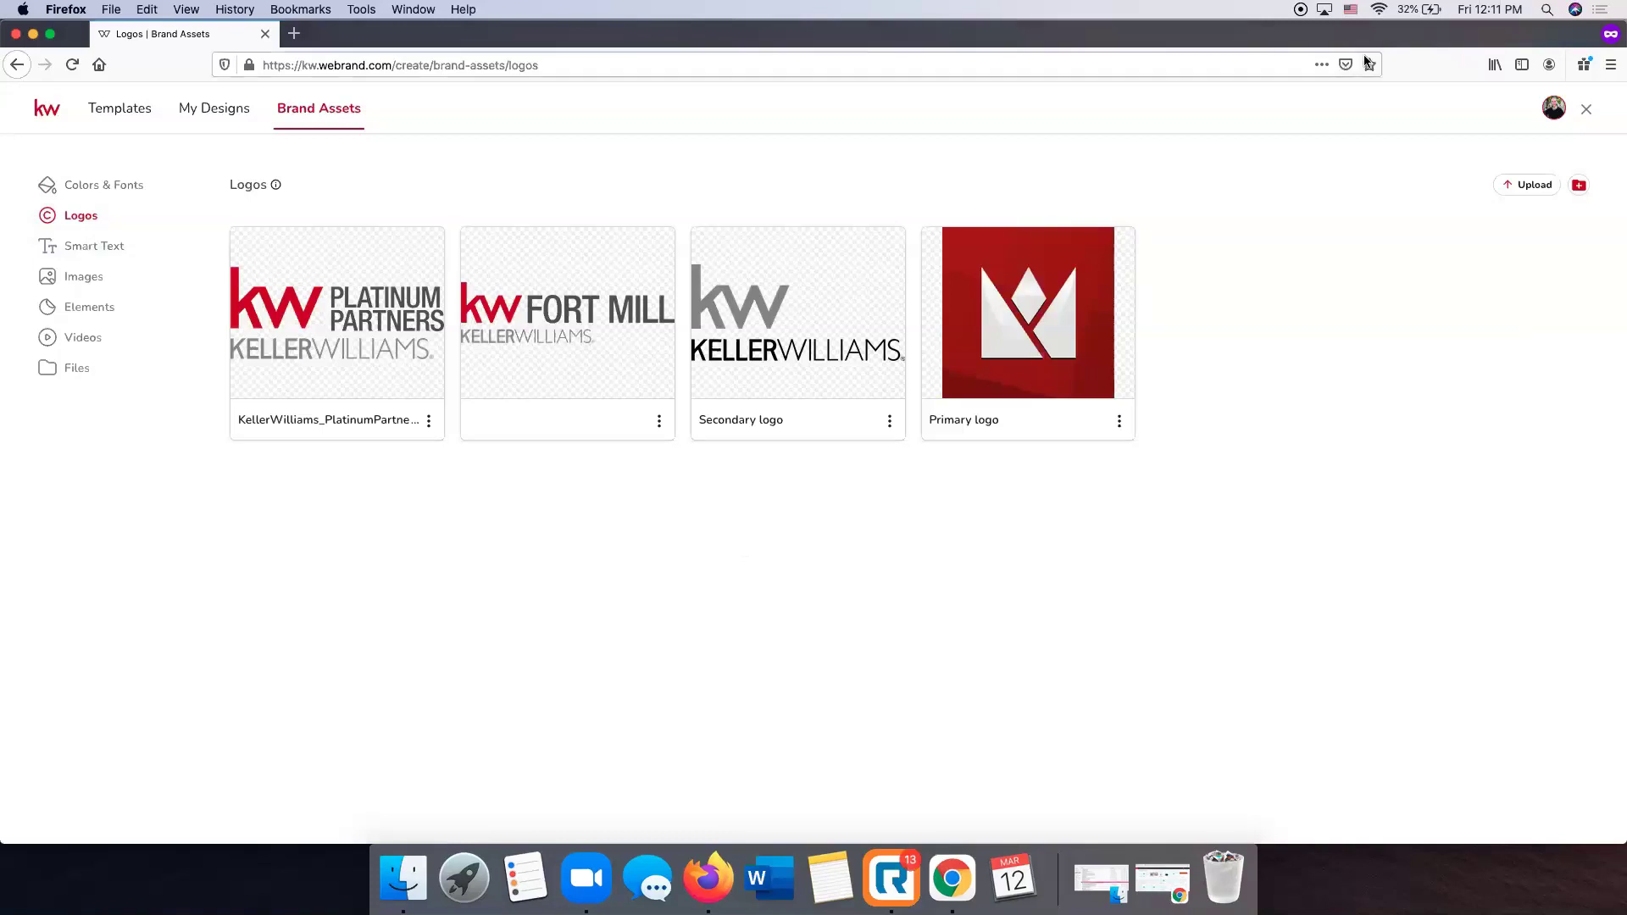
- Cancel a logo upload, check Smart Text, then view the house and Agent photos under Images
{"action": "left_click", "coordinate": [1532, 188]}
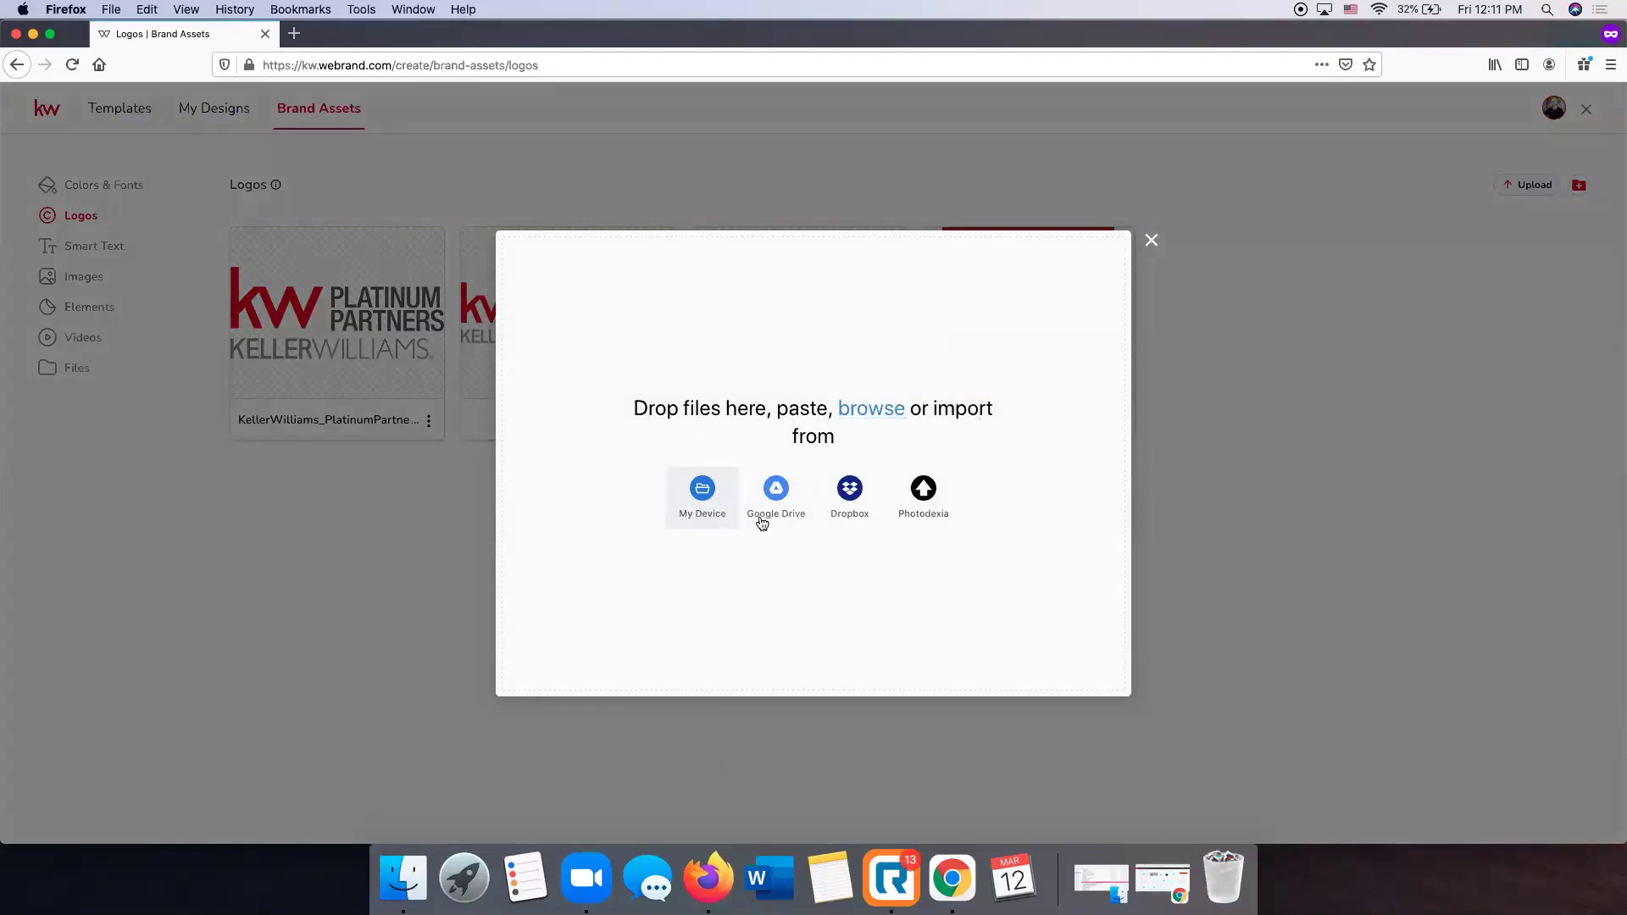
{"action": "left_click", "coordinate": [1150, 241]}
{"action": "left_click", "coordinate": [124, 254]}
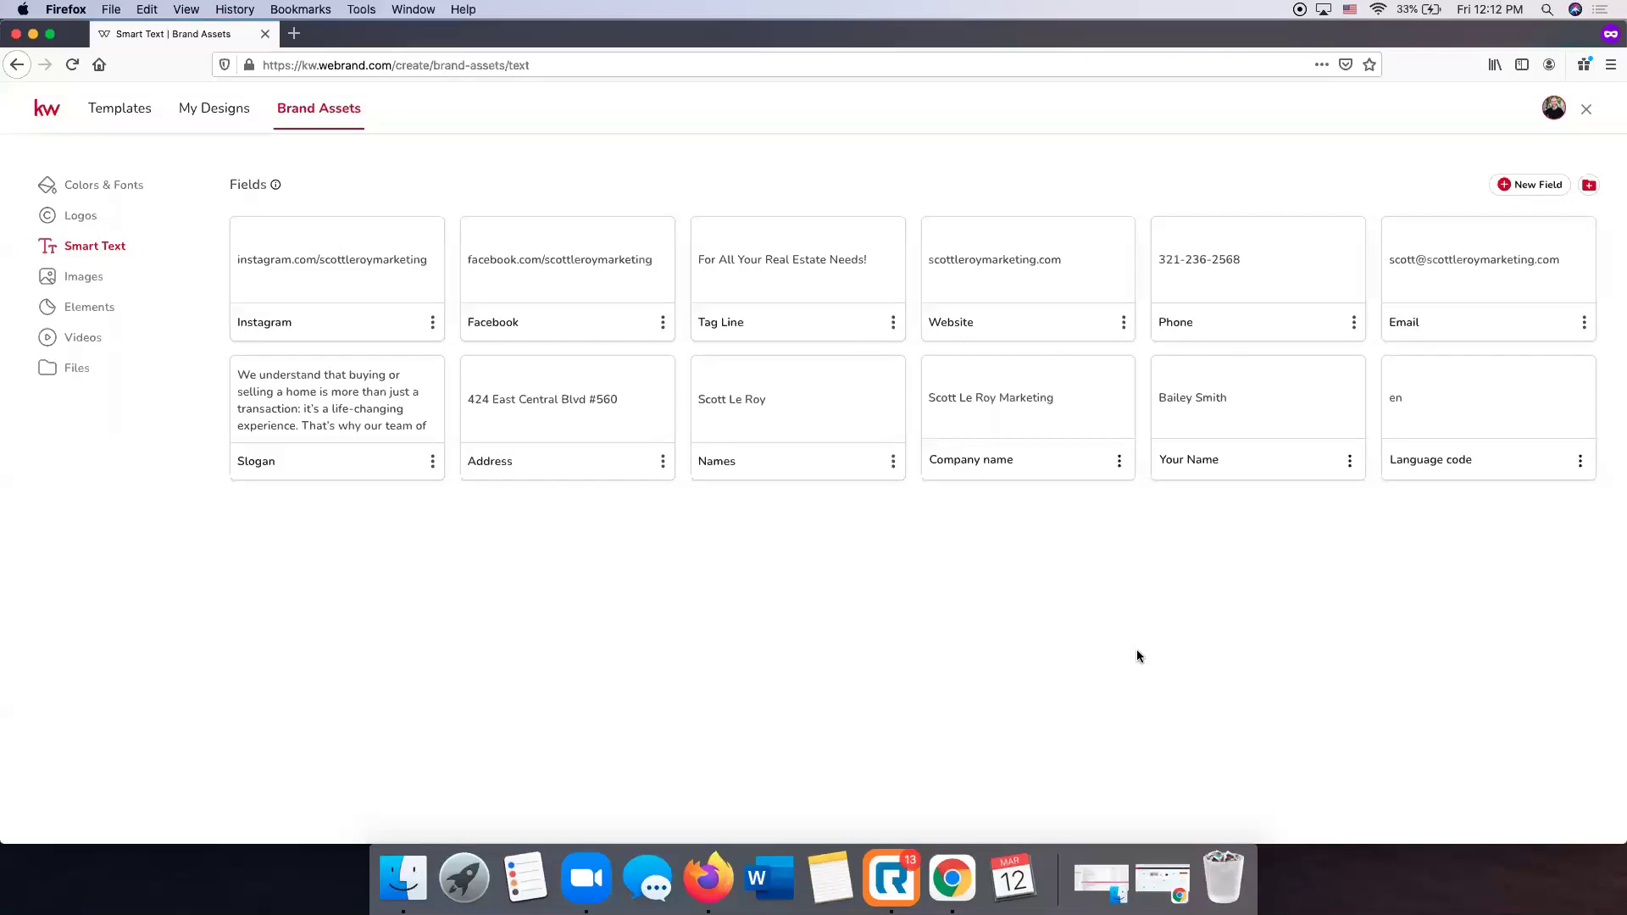
{"action": "left_click", "coordinate": [76, 277]}
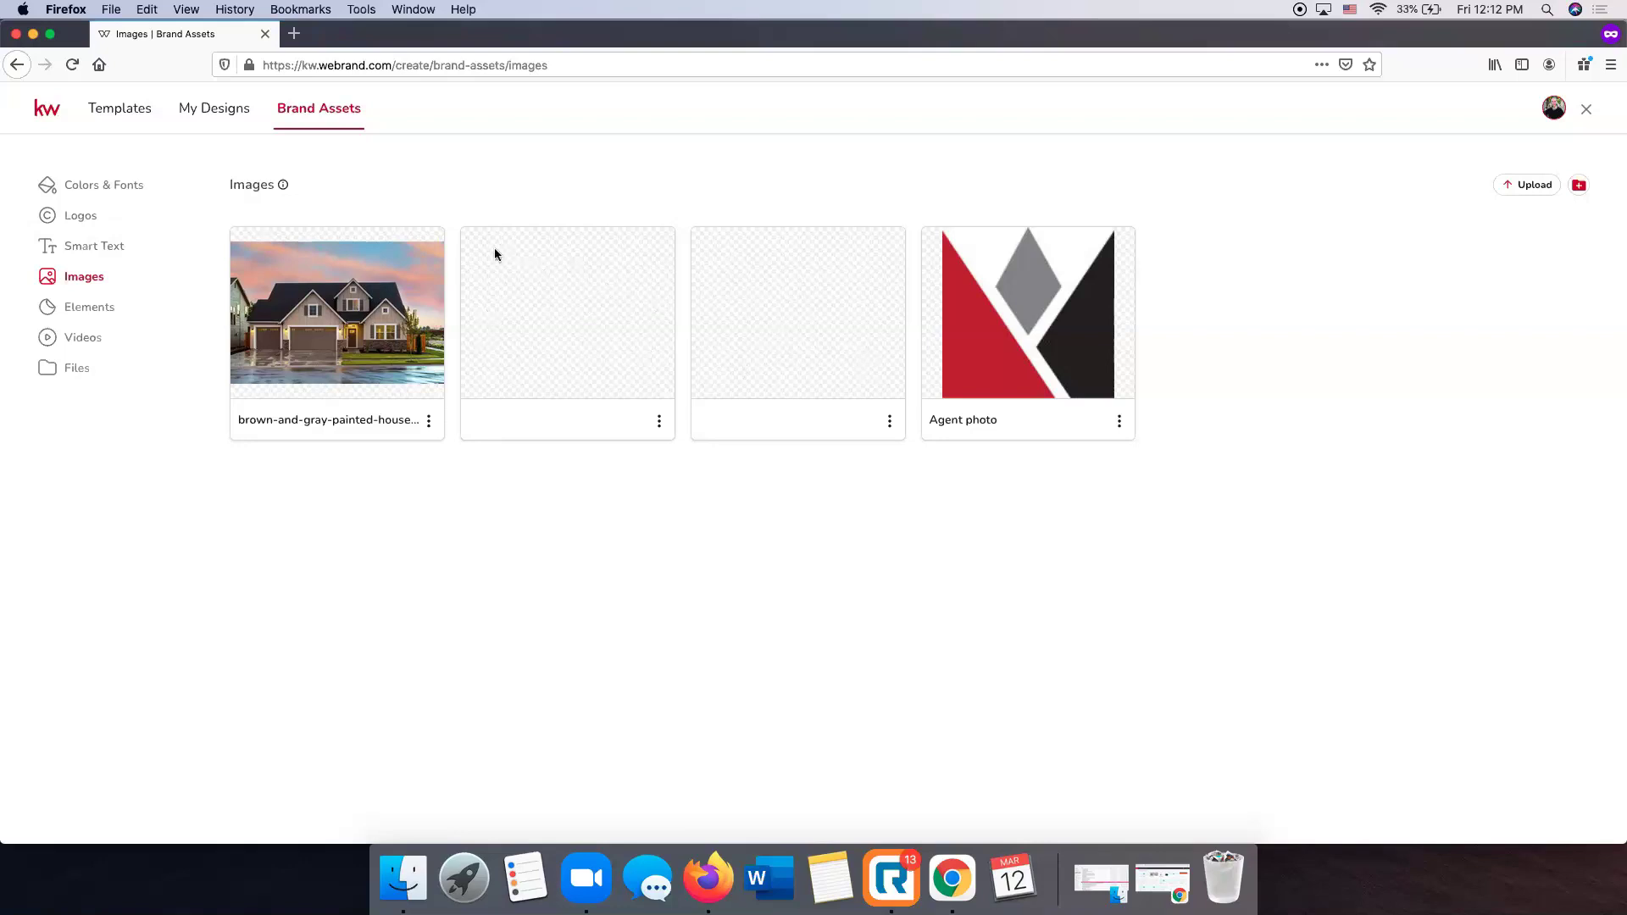
- Browse the brand Elements, Files, Logos and Images pages, then return to Templates
{"action": "left_click", "coordinate": [106, 307]}
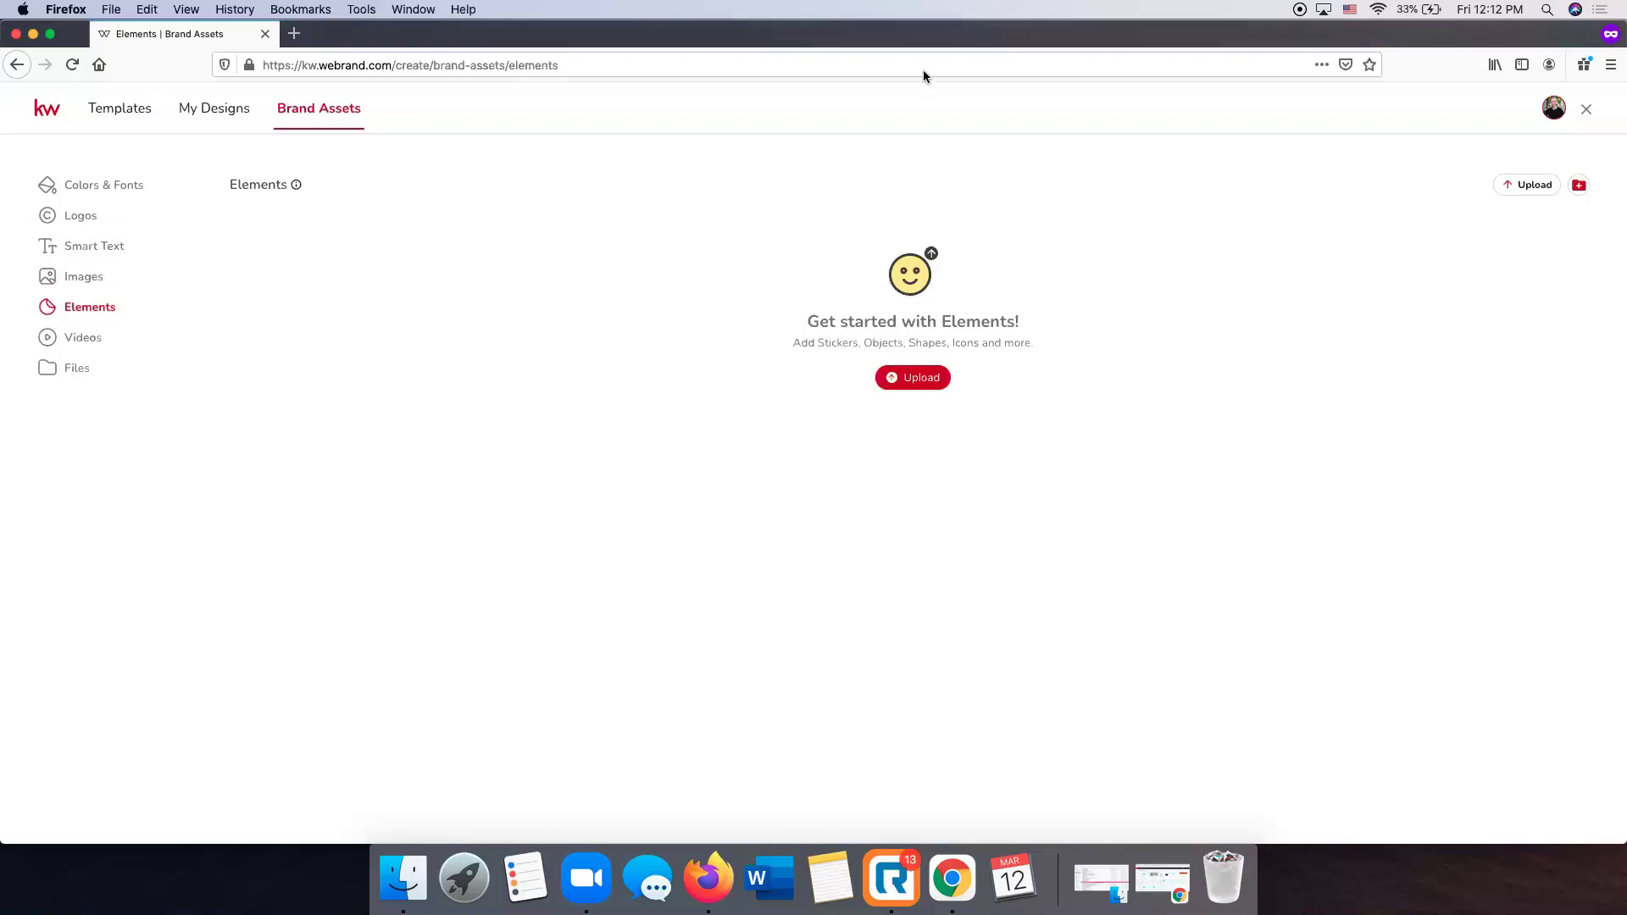
{"action": "left_click", "coordinate": [76, 365]}
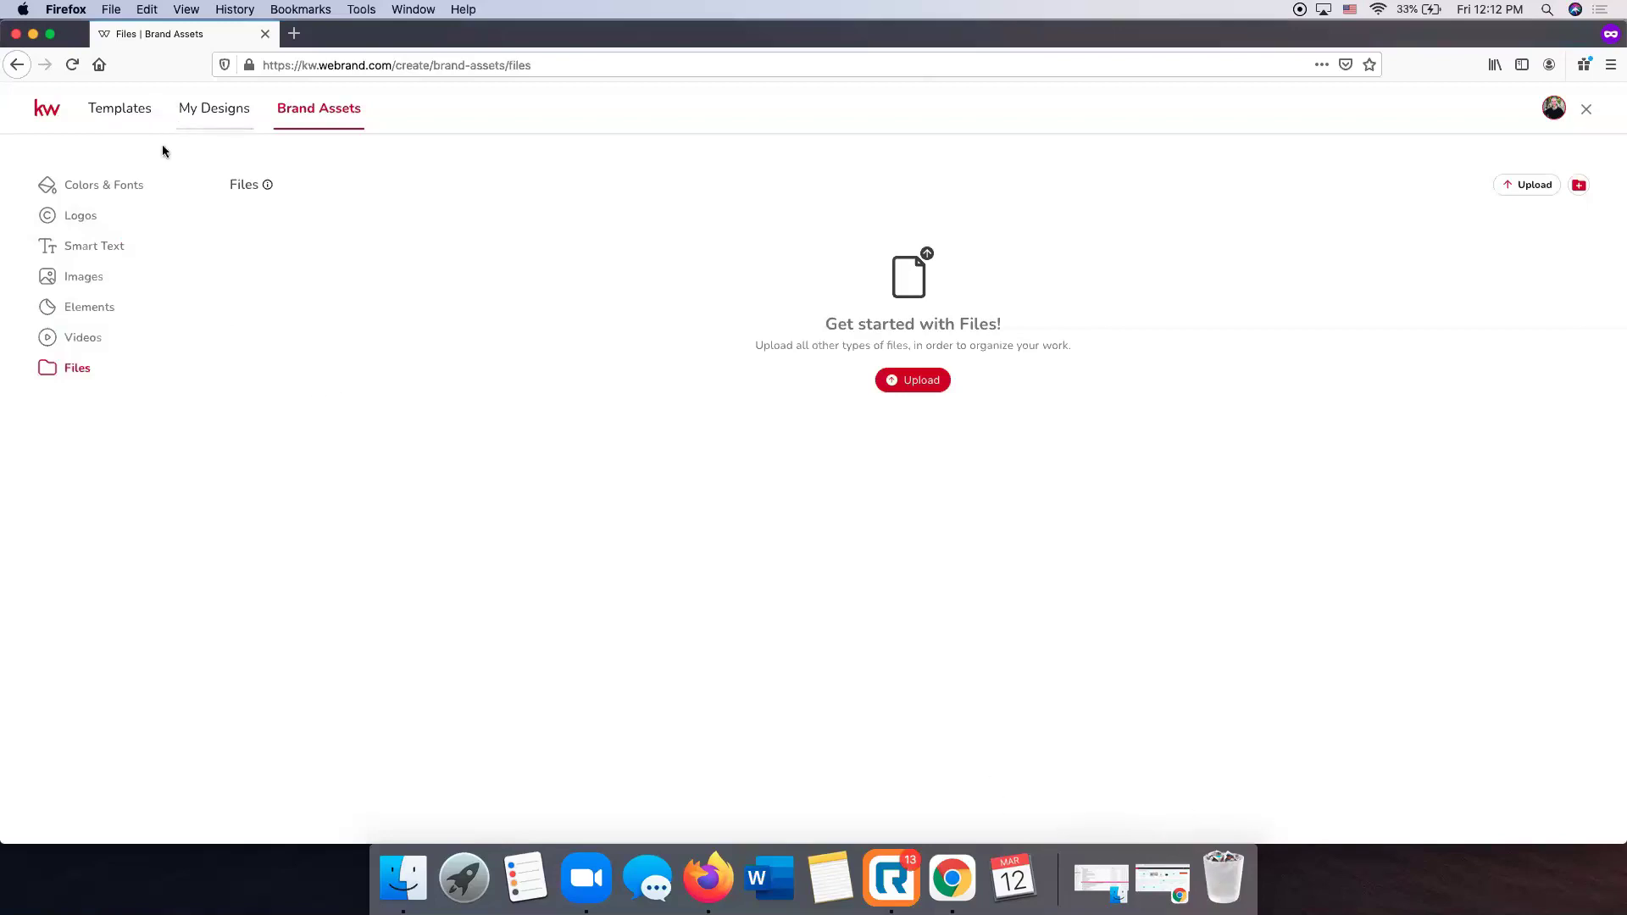
{"action": "left_click", "coordinate": [78, 221]}
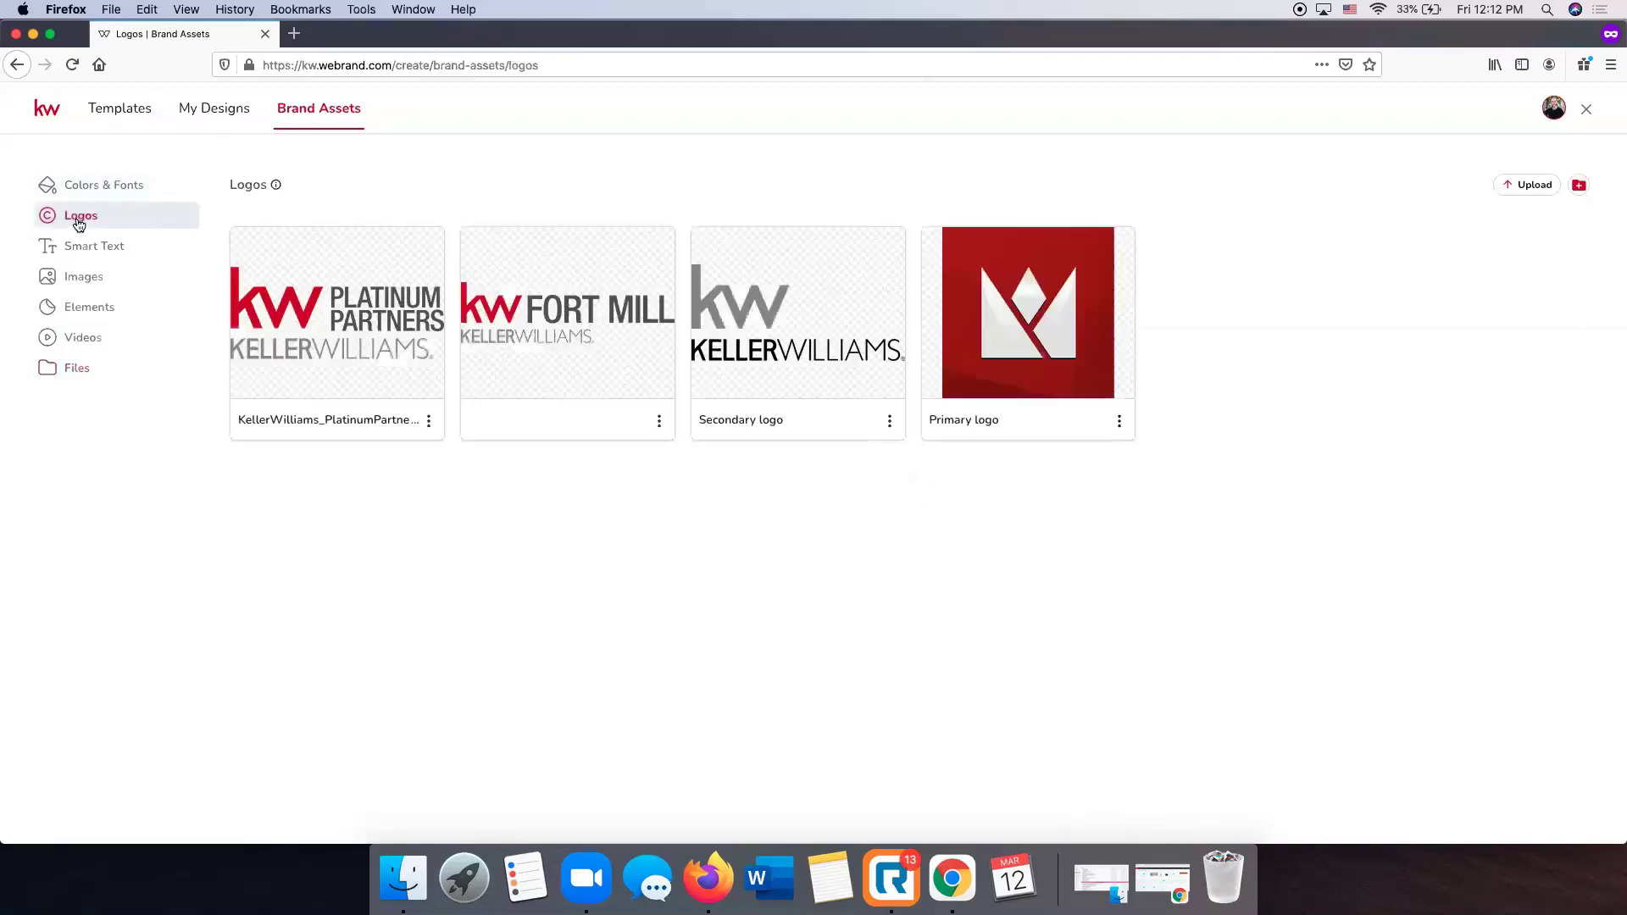
{"action": "left_click", "coordinate": [78, 278]}
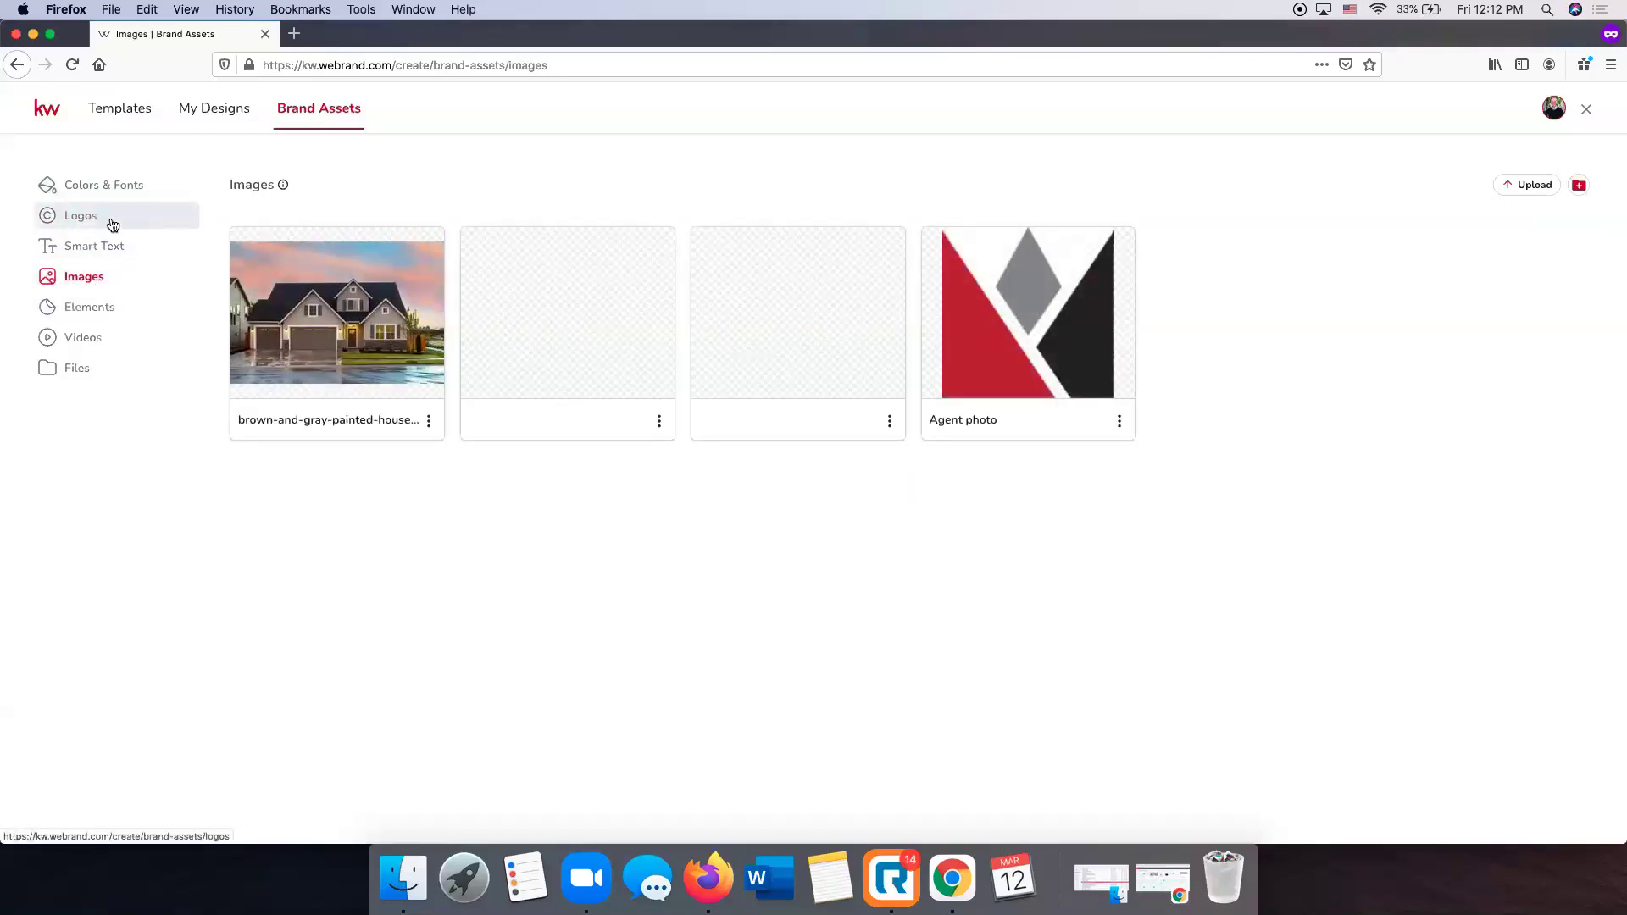
{"action": "left_click", "coordinate": [110, 222]}
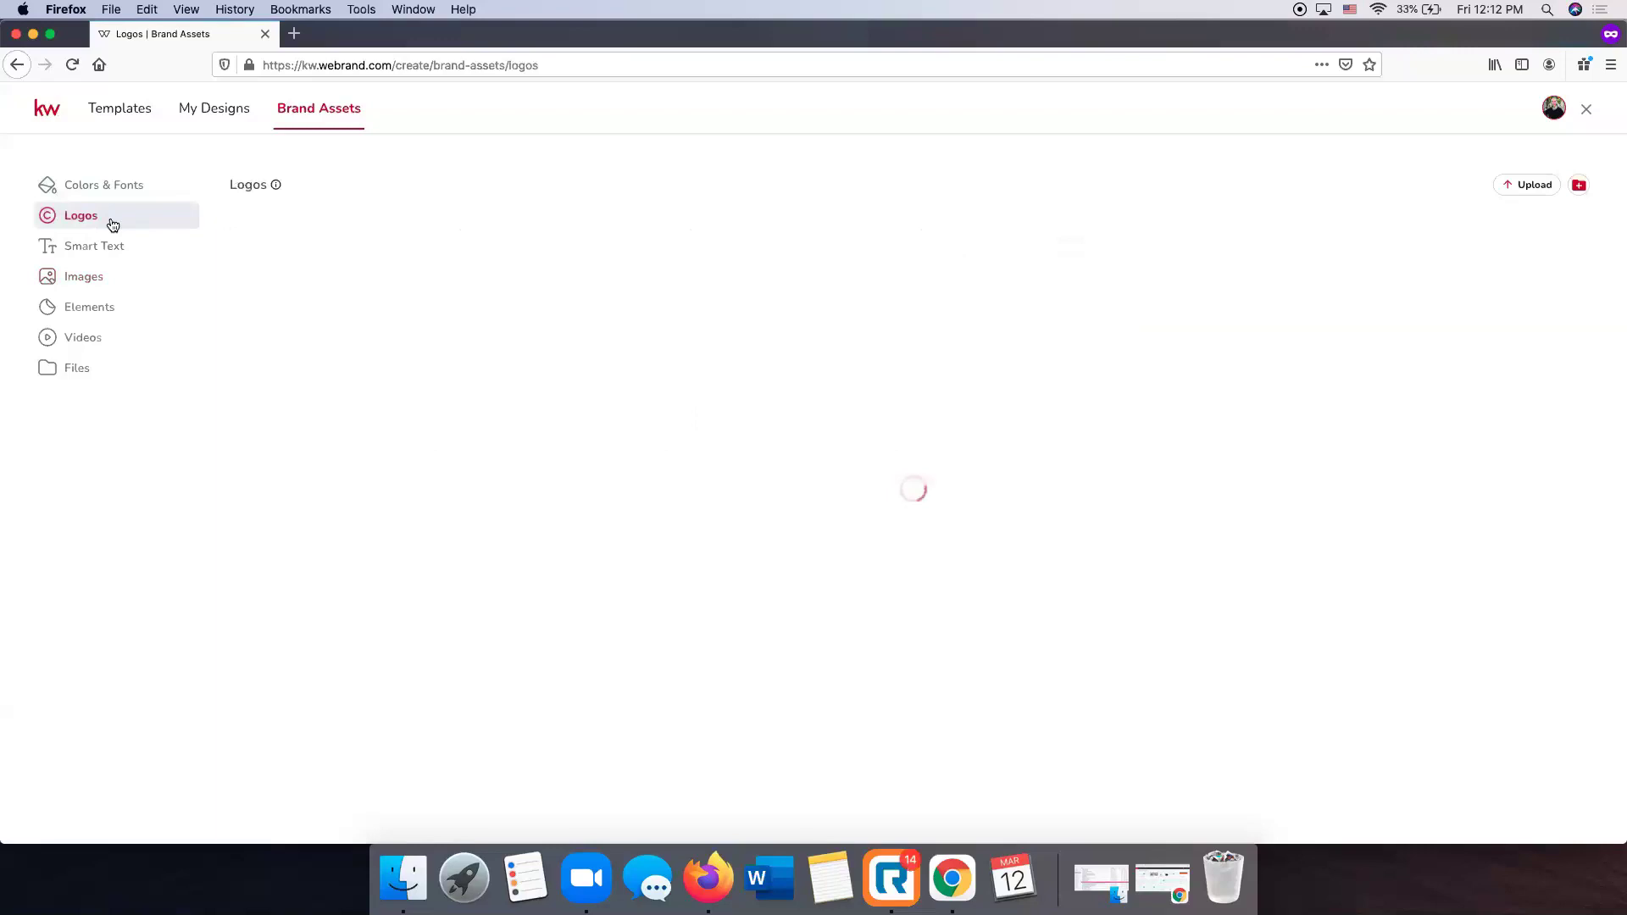
{"action": "left_click", "coordinate": [70, 278]}
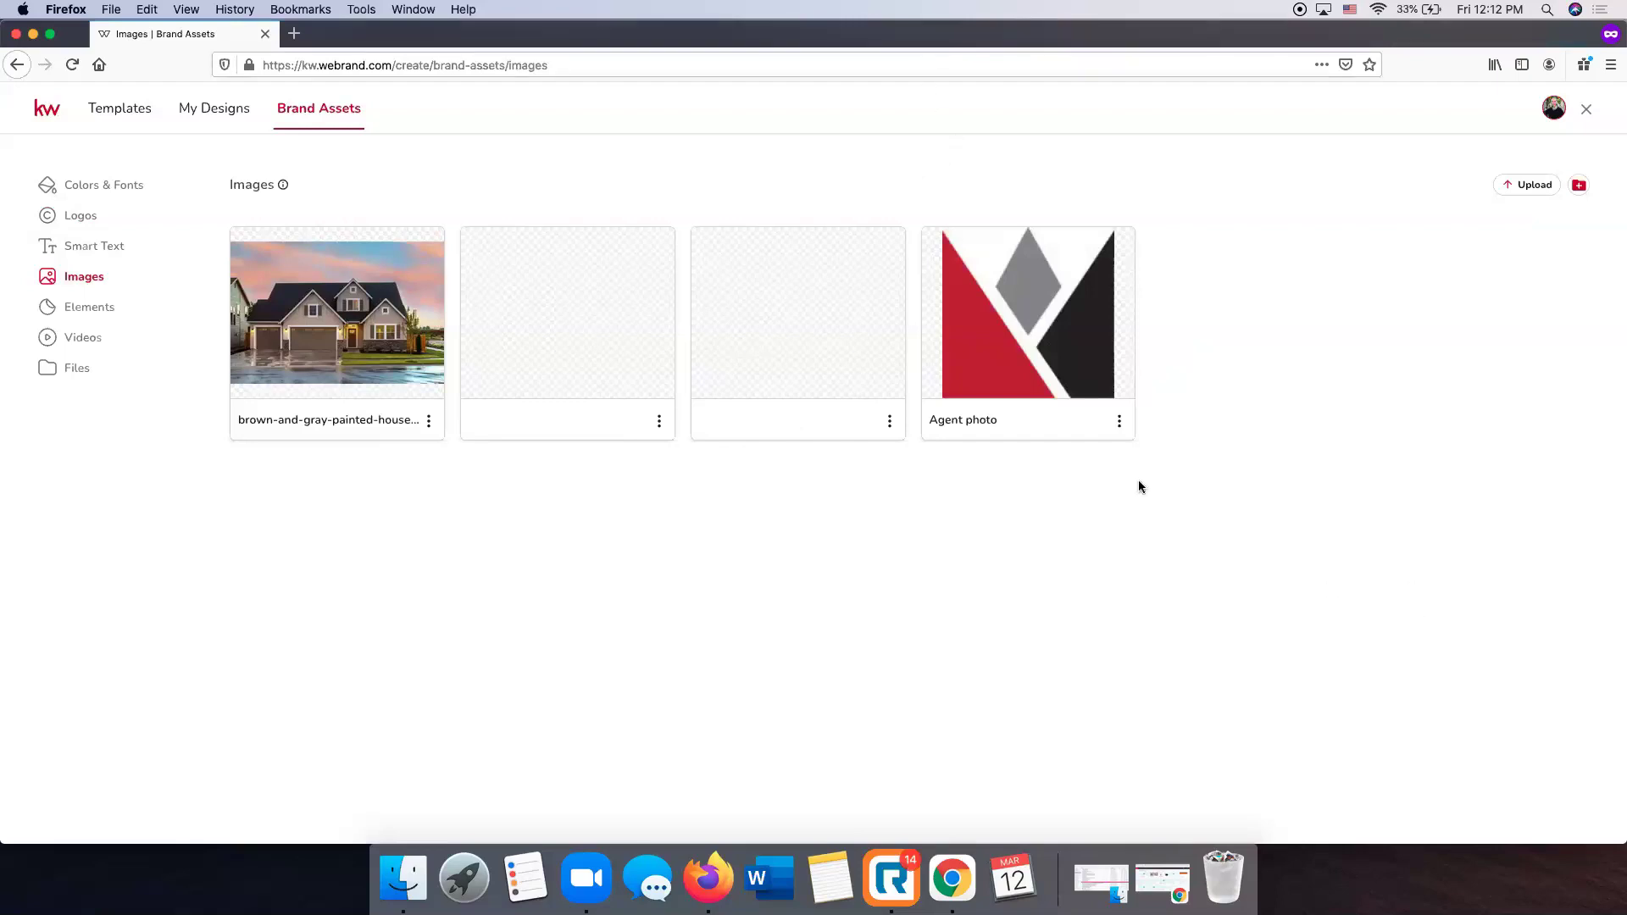
{"action": "left_click", "coordinate": [142, 123]}
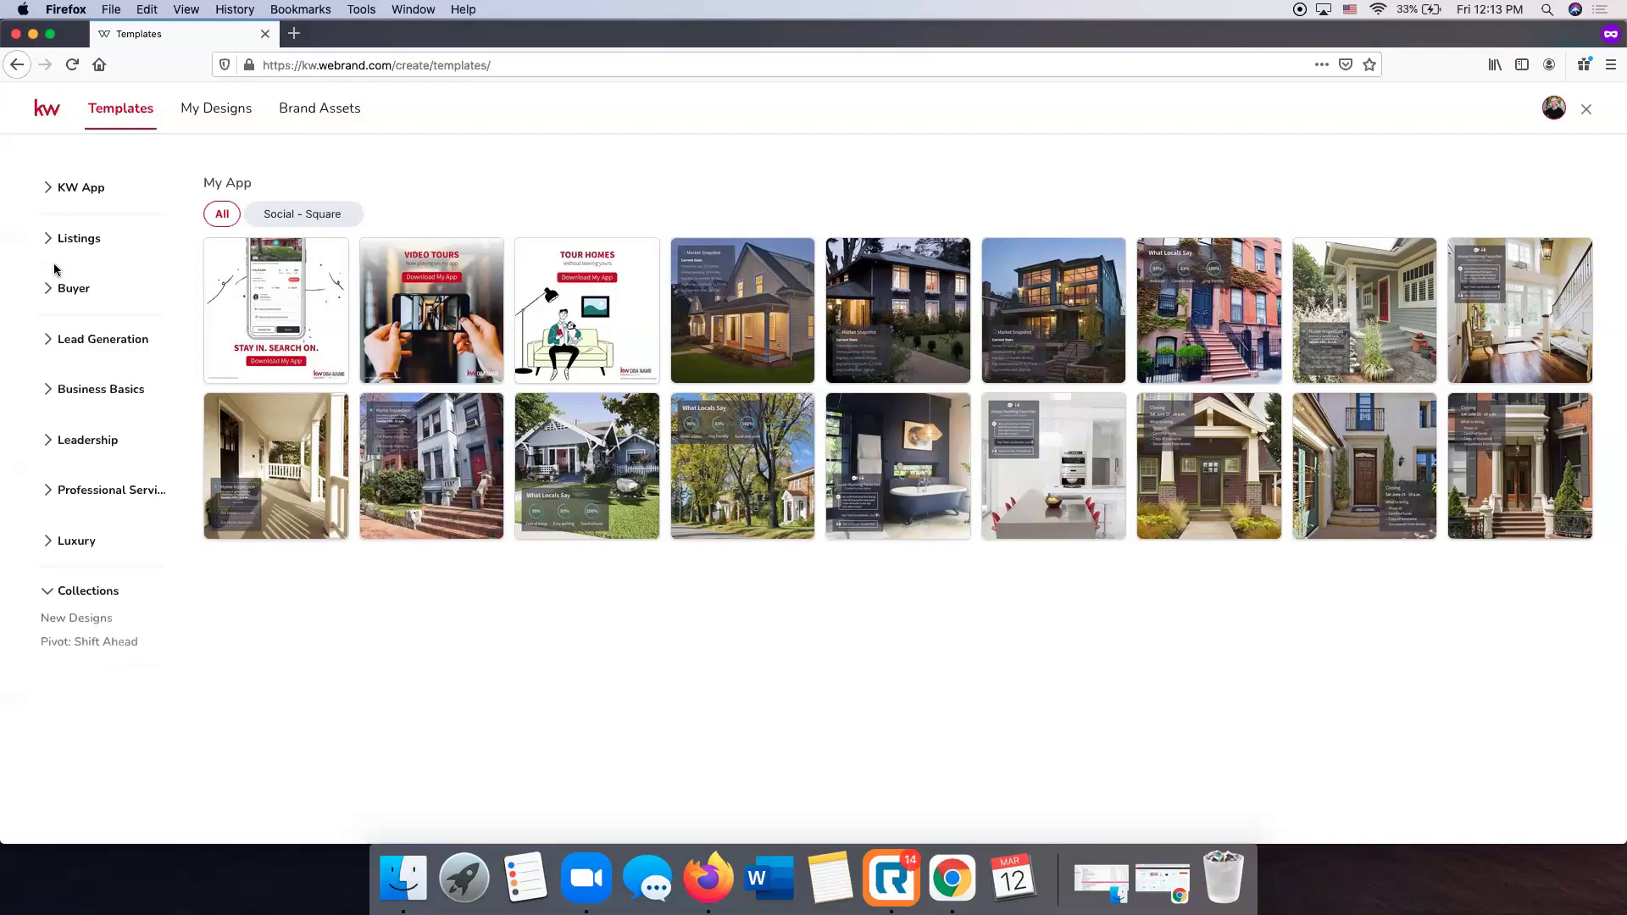
- Filter the KW App templates to Social - Square and expand the Listings category
{"action": "left_click", "coordinate": [79, 189]}
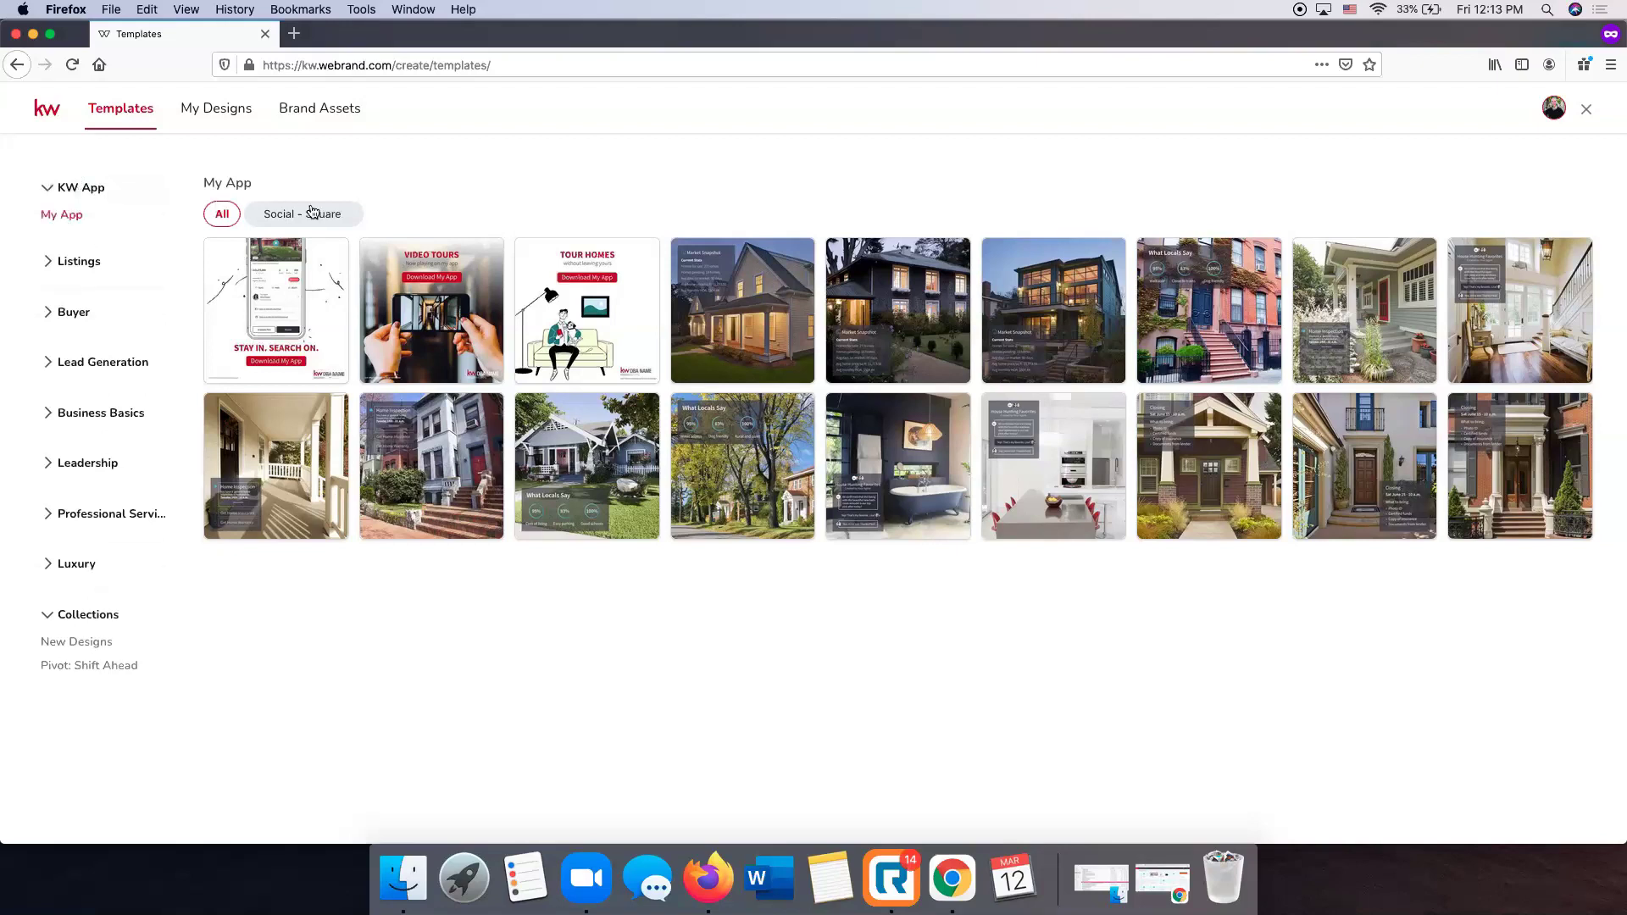
{"action": "left_click", "coordinate": [315, 213]}
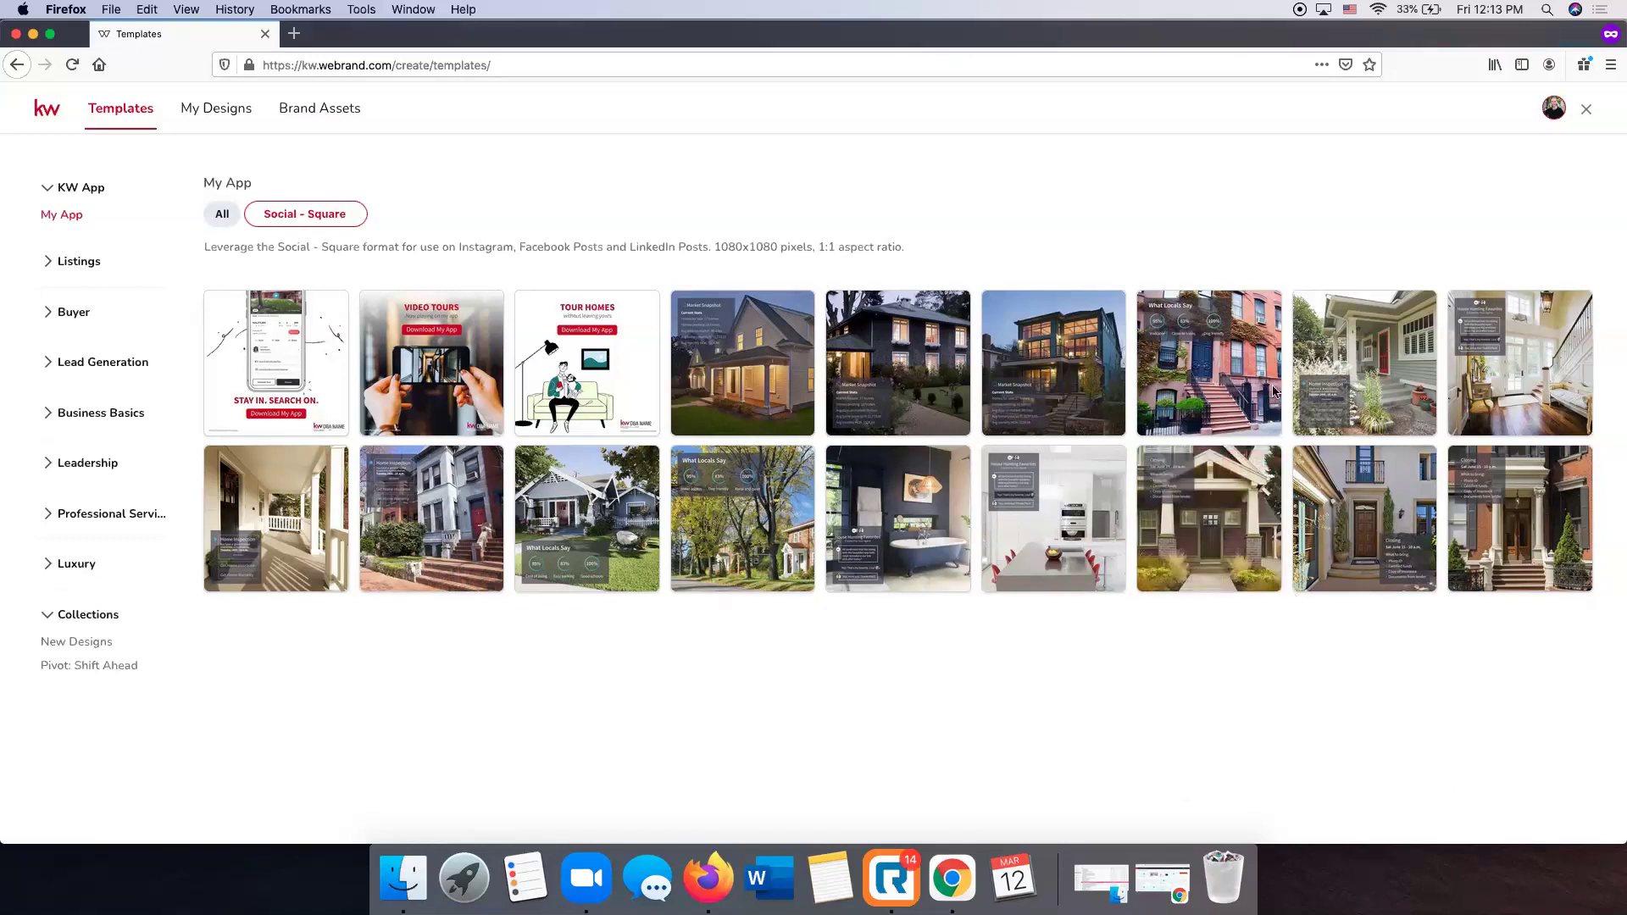
{"action": "left_click", "coordinate": [81, 262]}
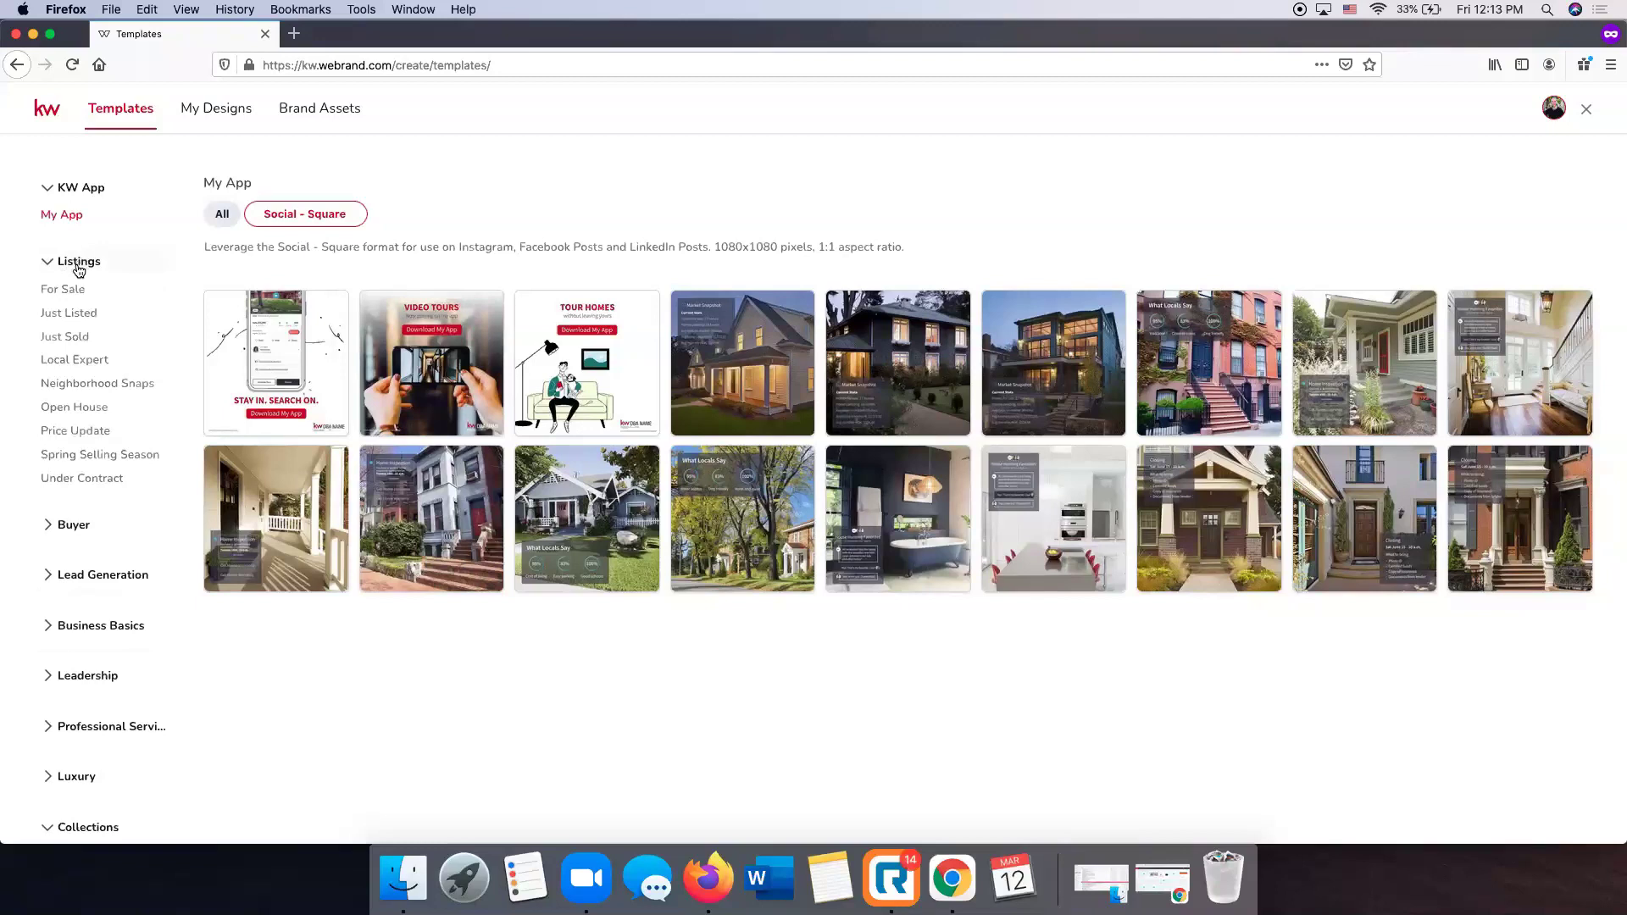
- Show For Sale templates, trying Wide and Square before settling on Social - Stories (1080x1920)
{"action": "left_click", "coordinate": [68, 292]}
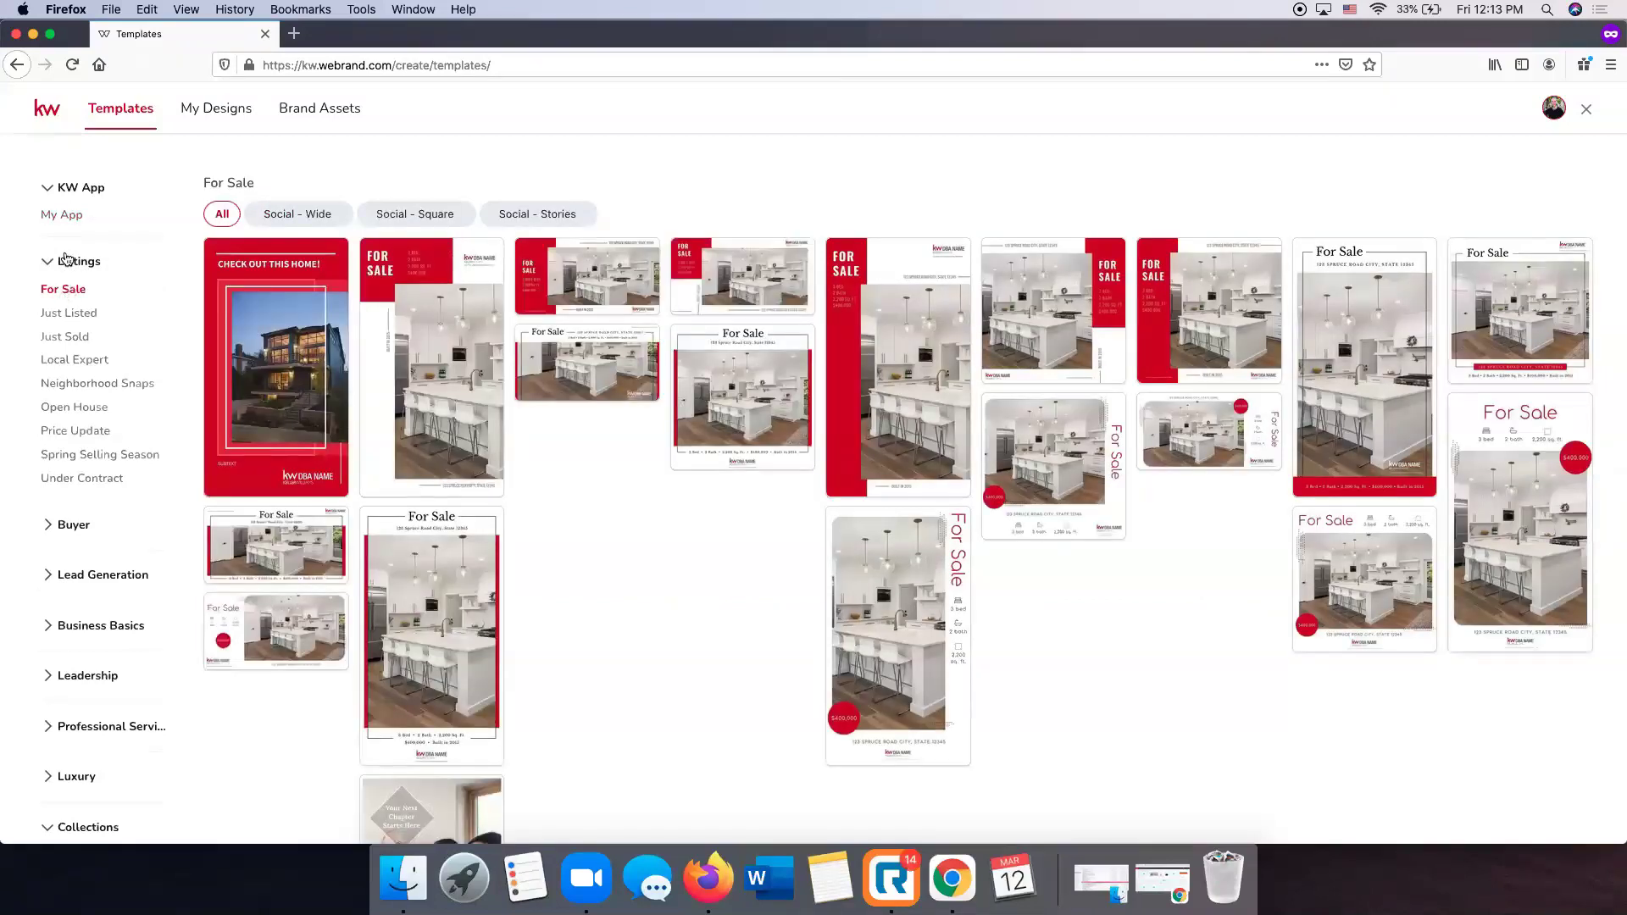
{"action": "left_click", "coordinate": [305, 220]}
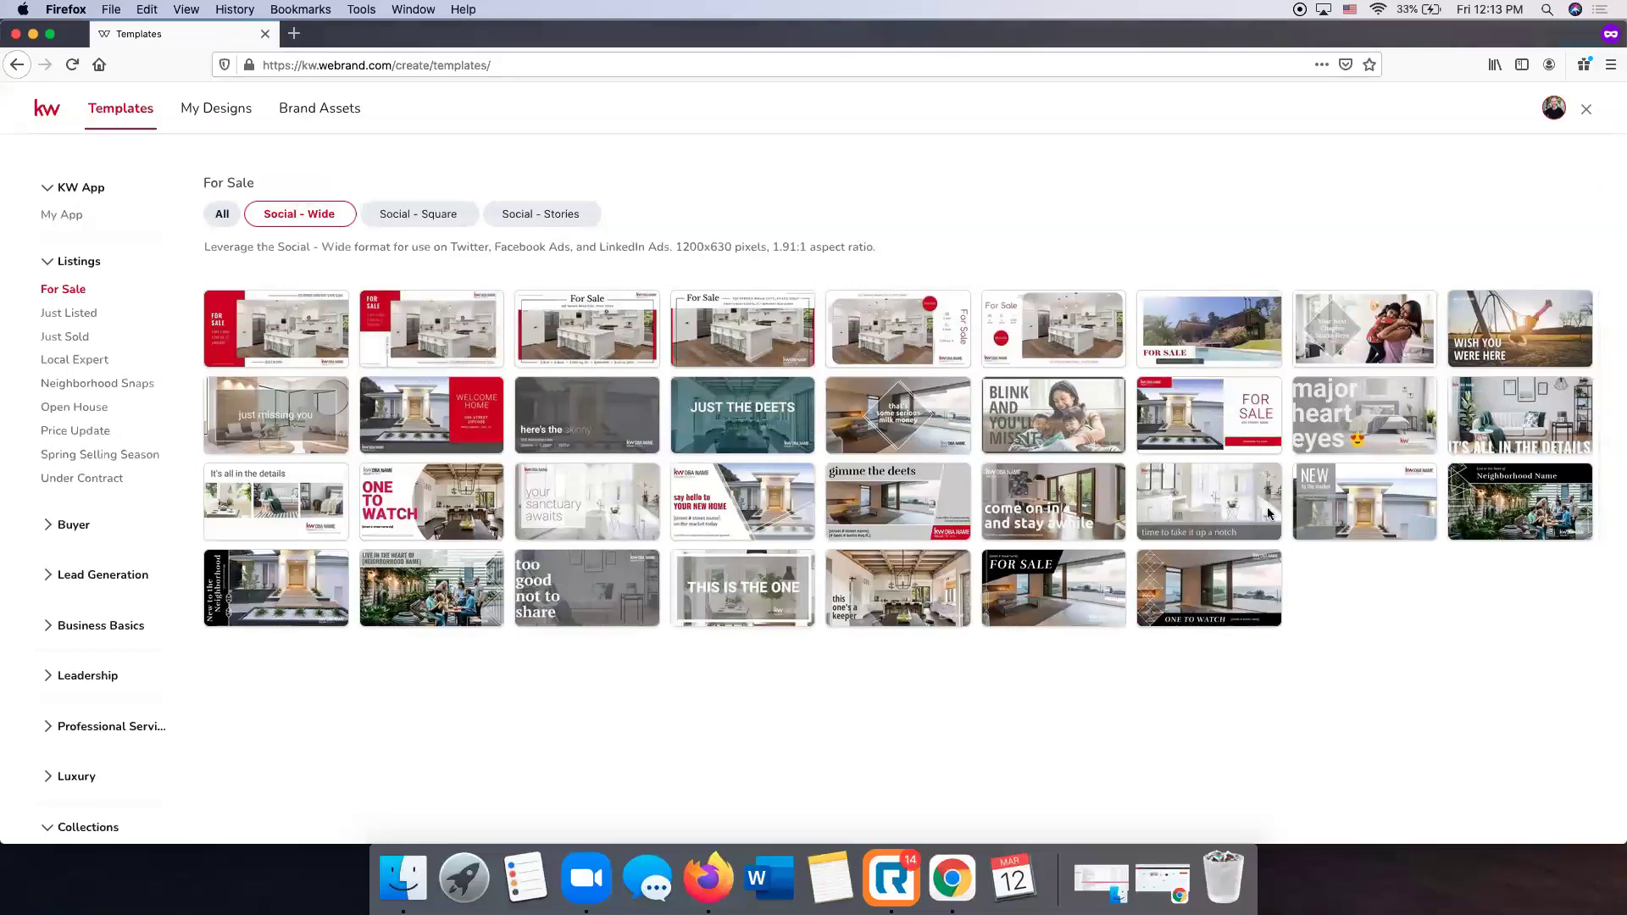
{"action": "left_click", "coordinate": [402, 213]}
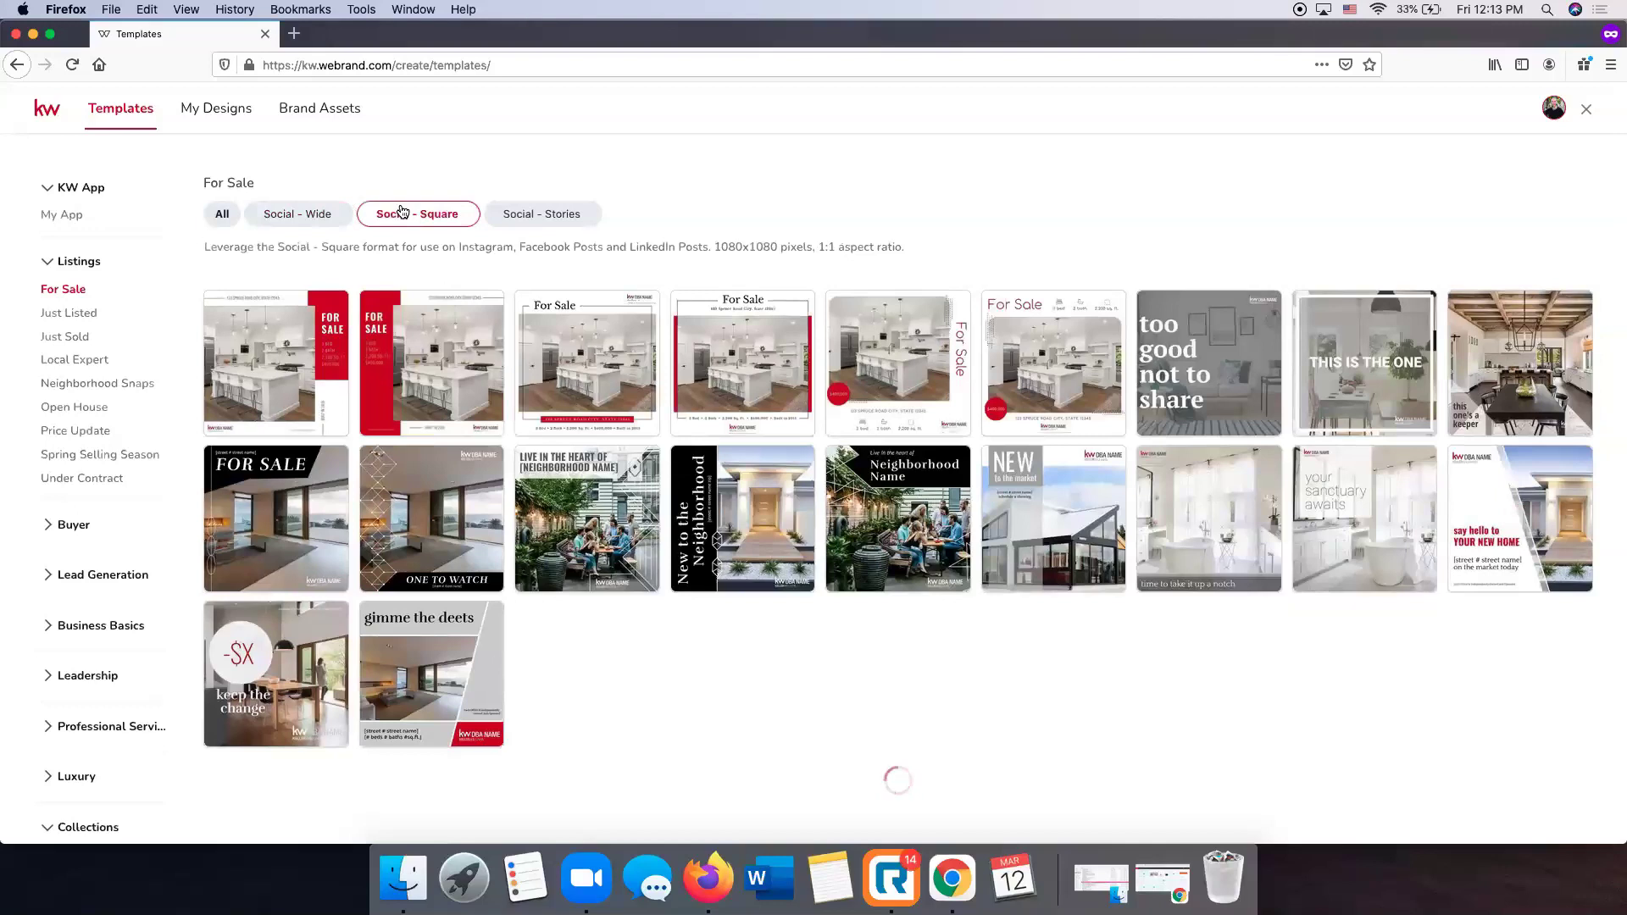
{"action": "left_click", "coordinate": [519, 222]}
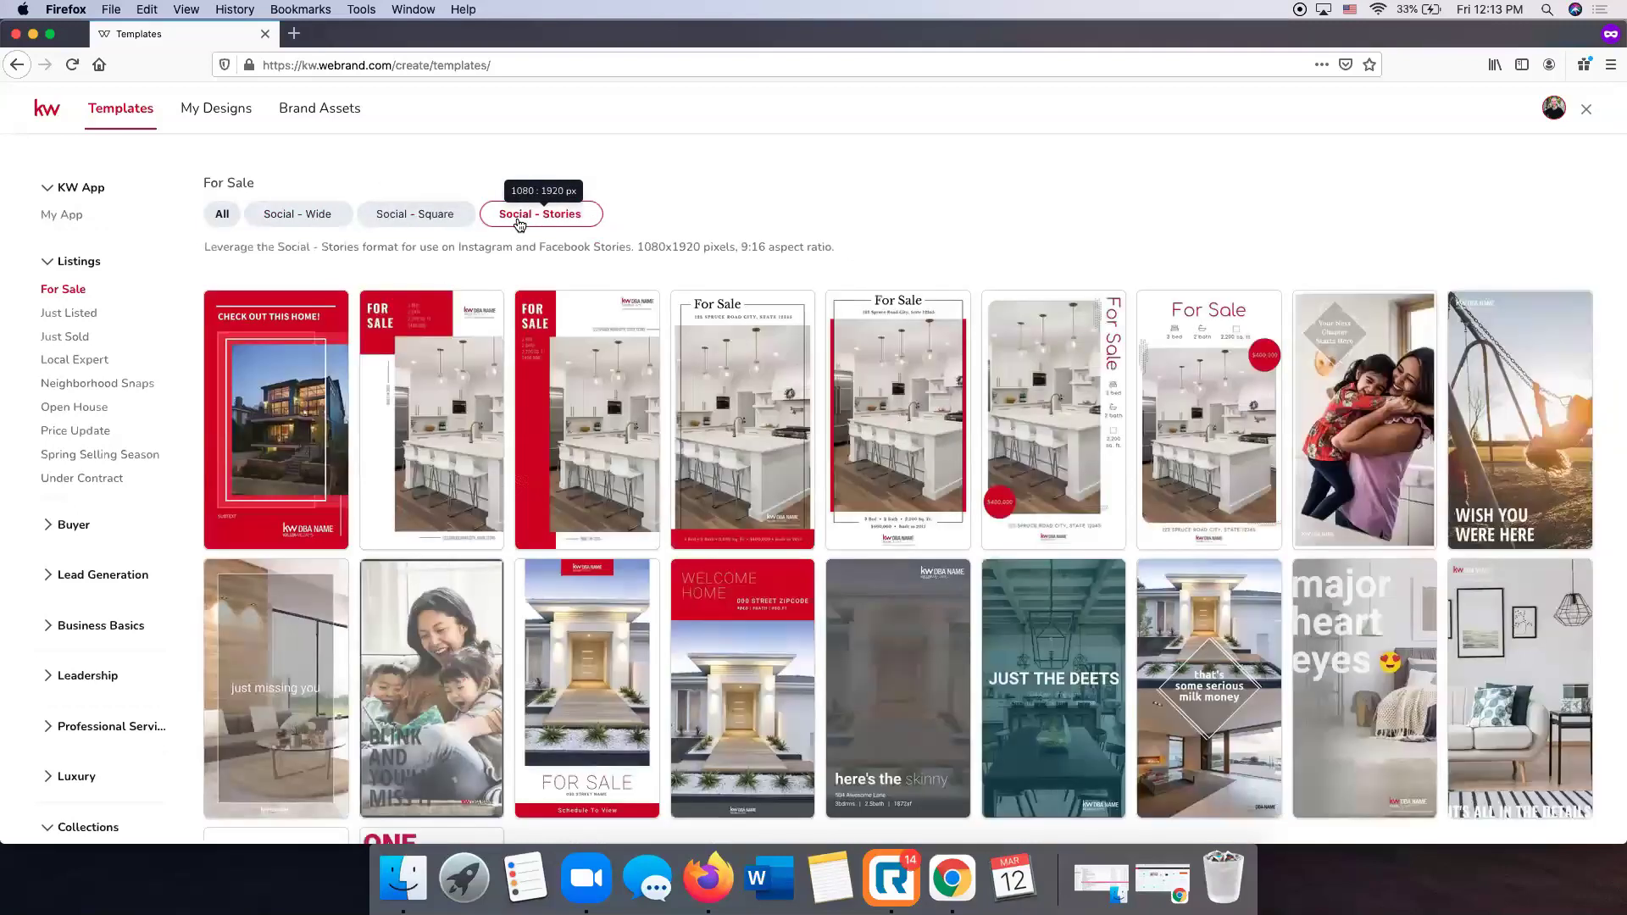
{"action": "mouse_move", "coordinate": [525, 394]}
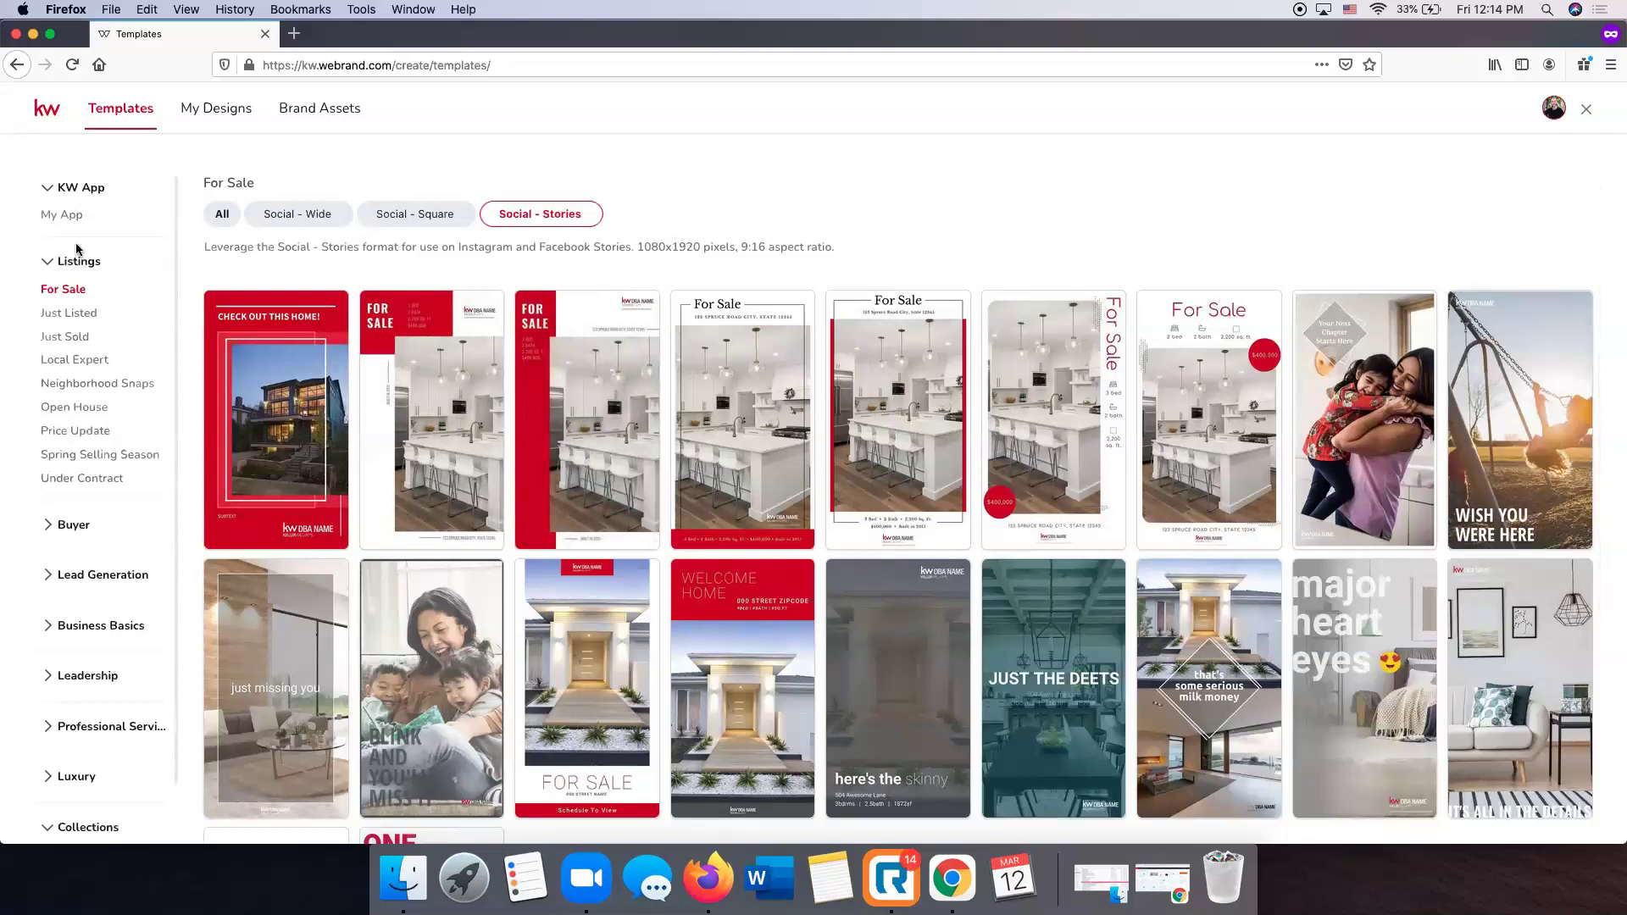
- Expand the Buyer and Lead Generation categories and filter Holiday Greetings to Social - Wide
{"action": "left_click", "coordinate": [80, 526]}
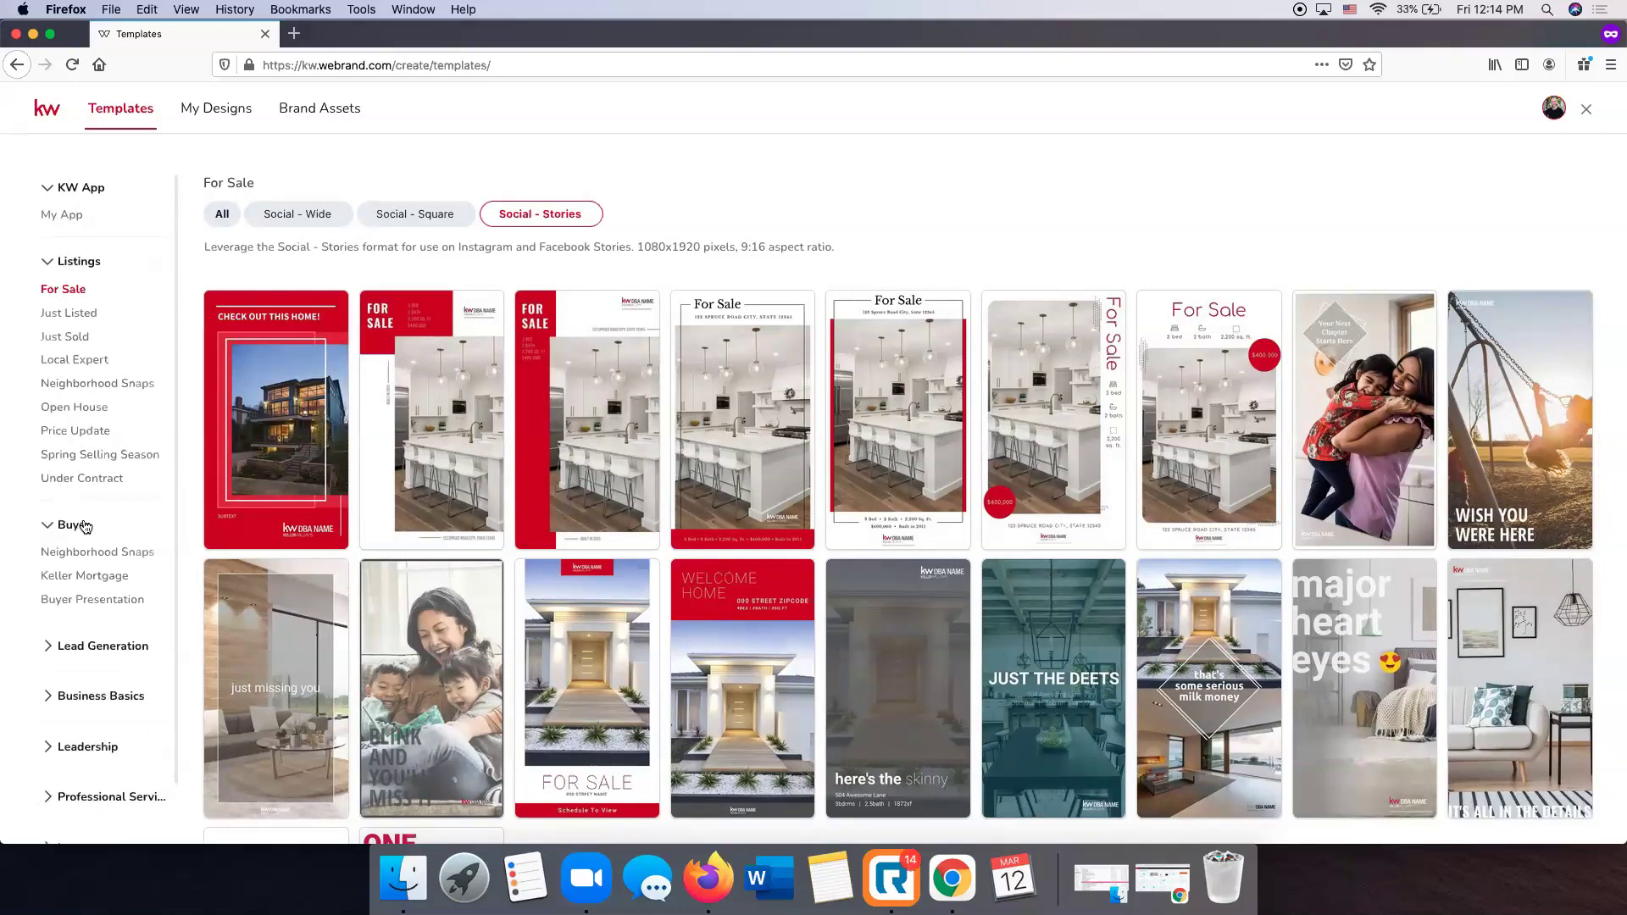
{"action": "scroll", "coordinate": [85, 530], "scroll_direction": "down", "scroll_amount": 3}
{"action": "left_click", "coordinate": [99, 529]}
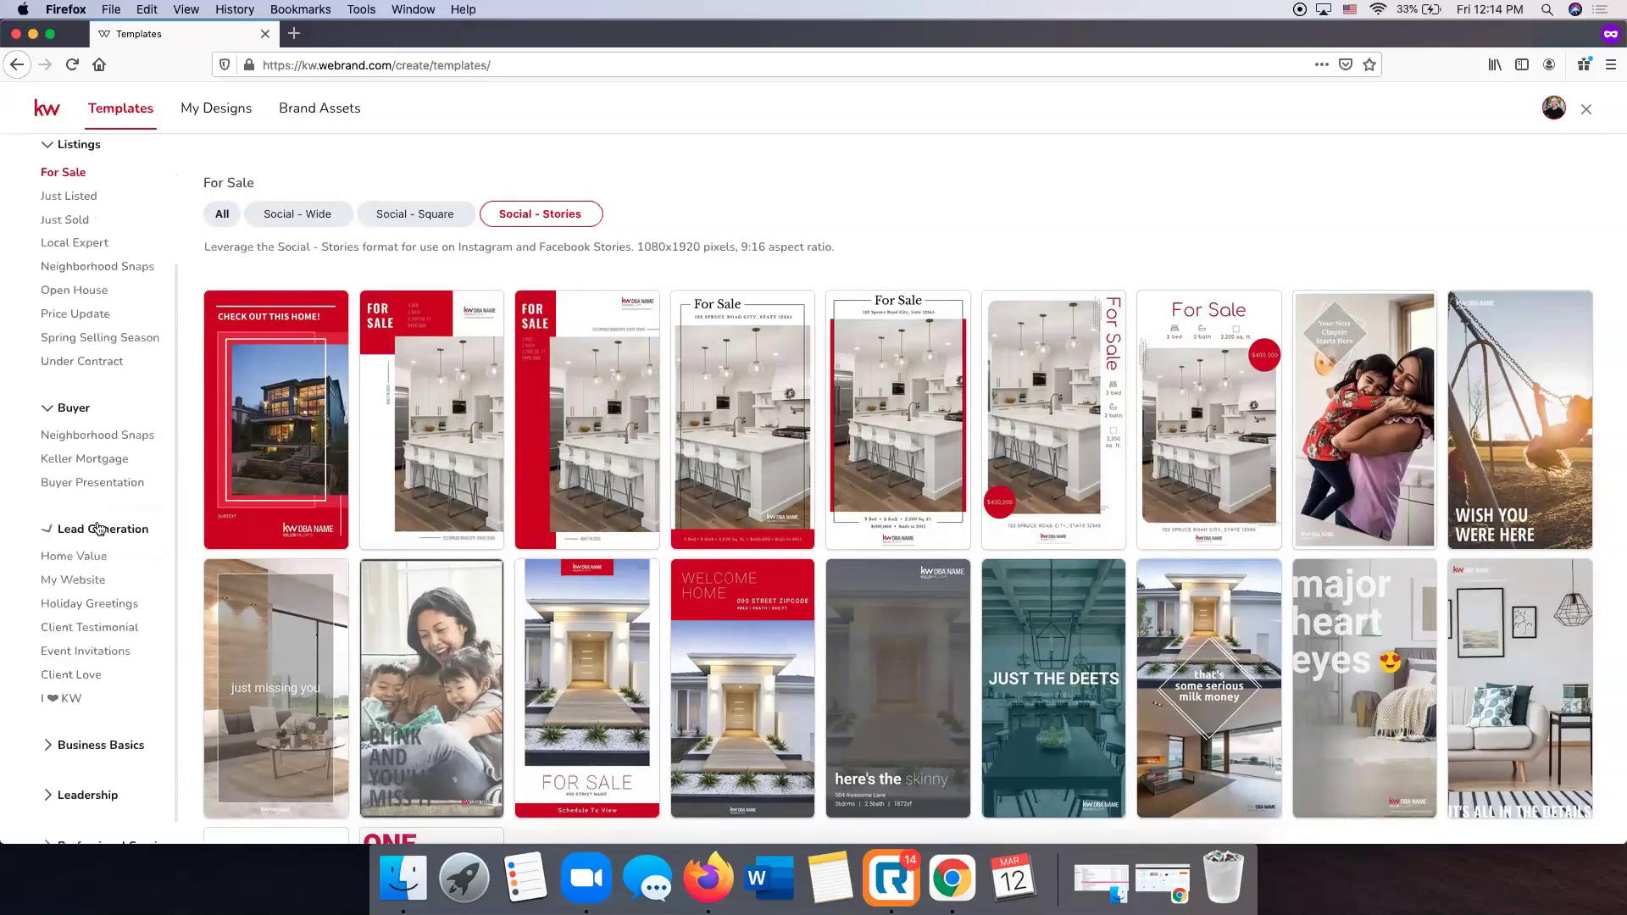
{"action": "scroll", "coordinate": [99, 529], "scroll_direction": "down", "scroll_amount": 3}
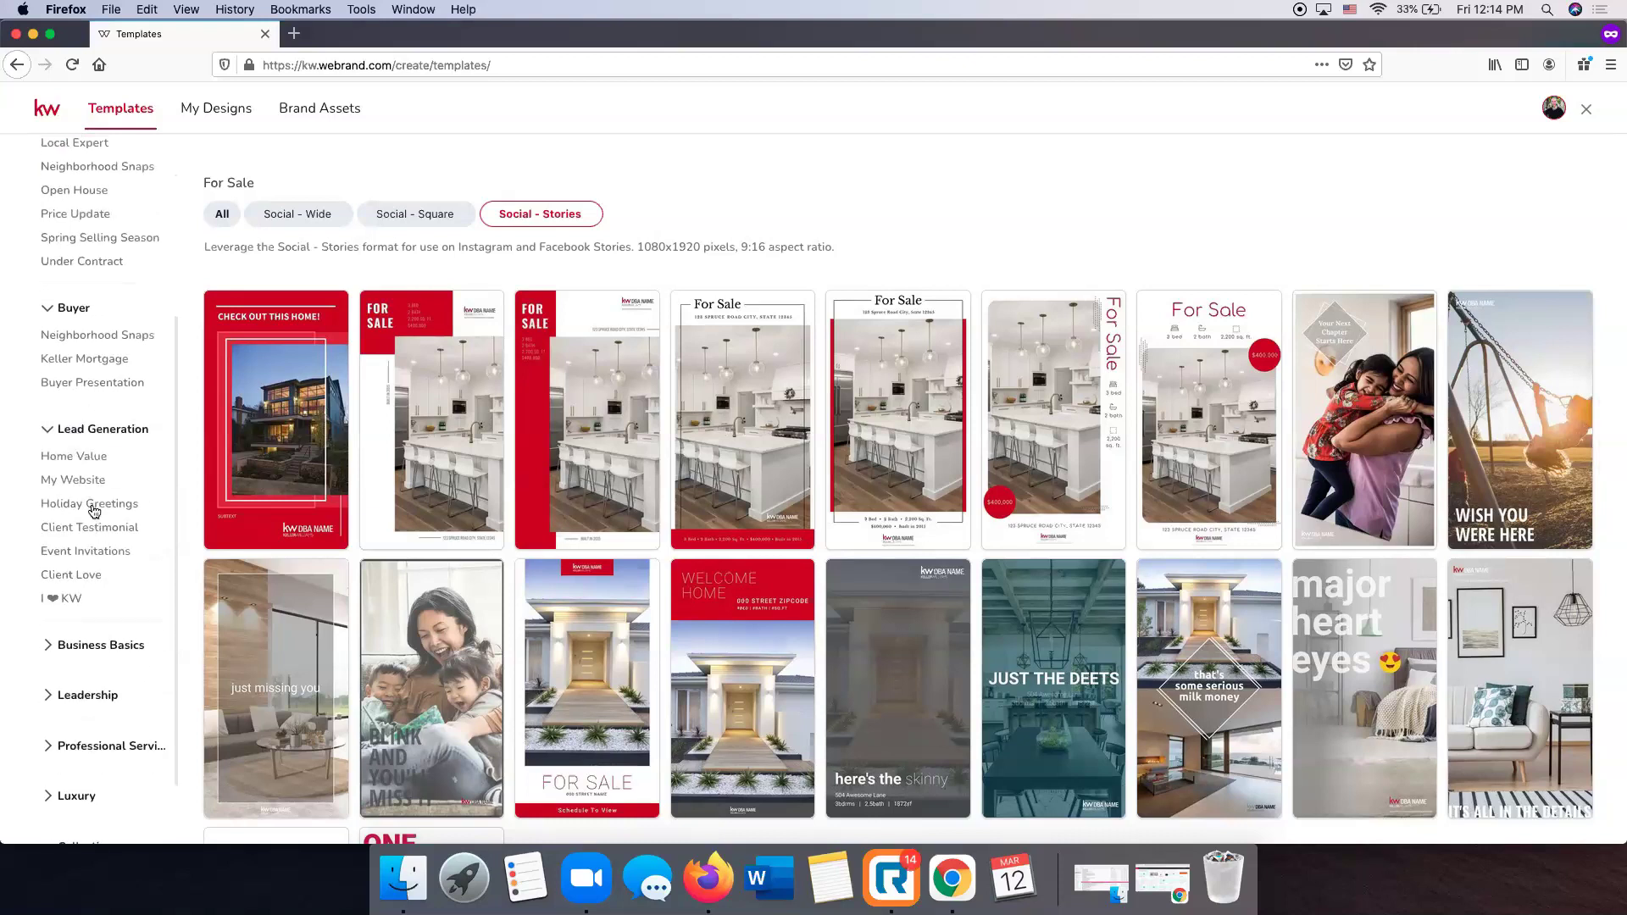
{"action": "left_click", "coordinate": [94, 509]}
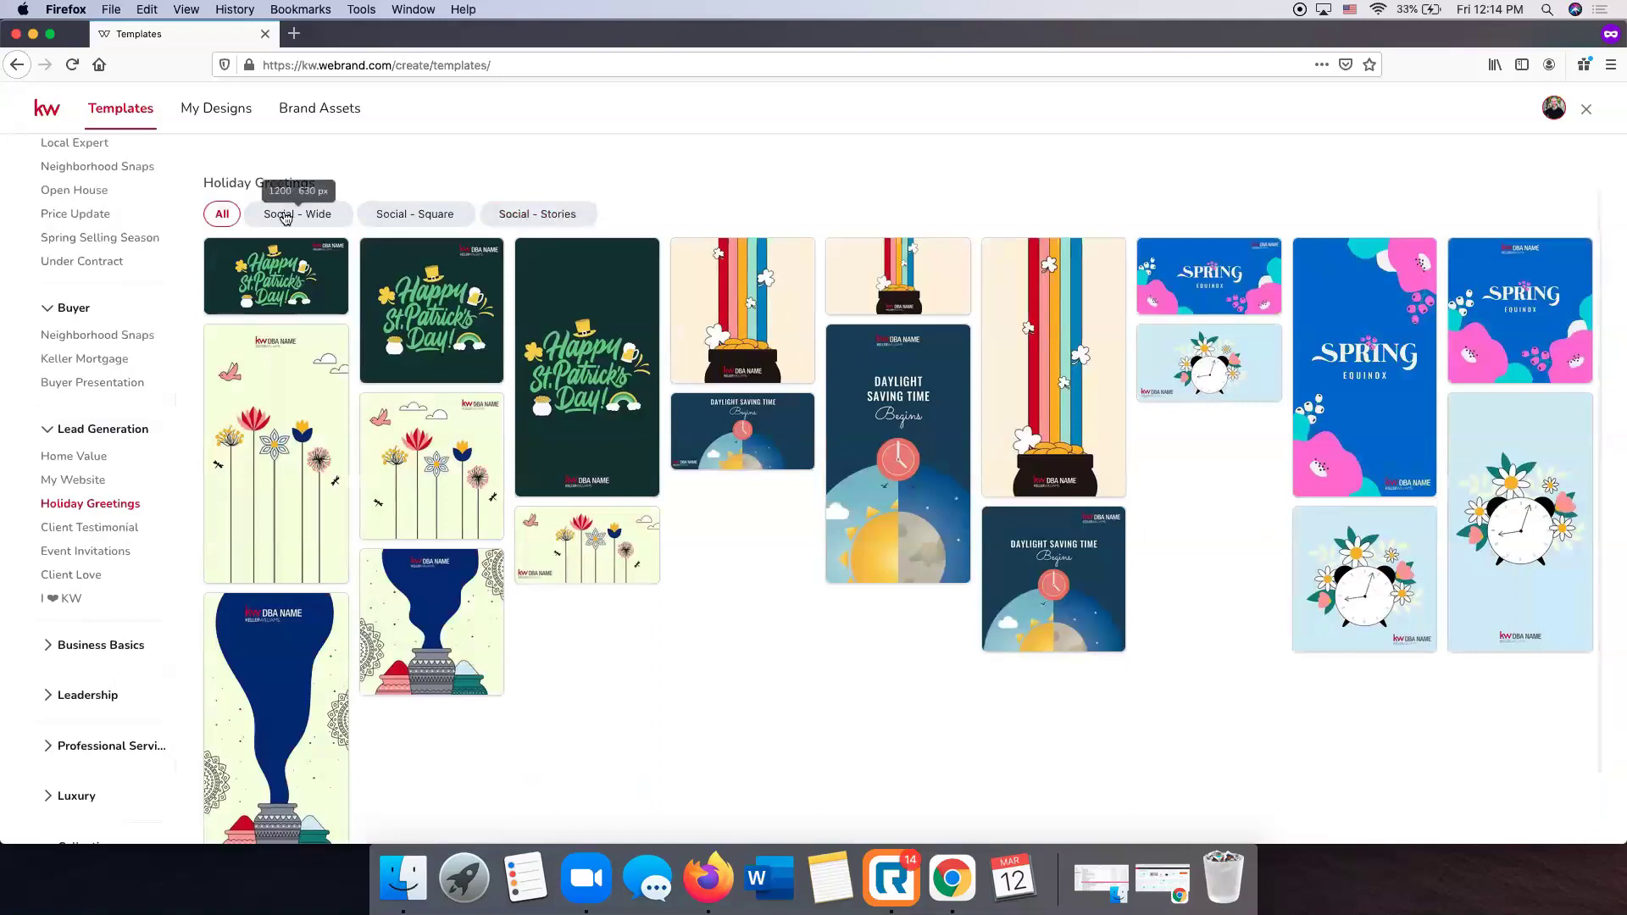
{"action": "left_click", "coordinate": [323, 212]}
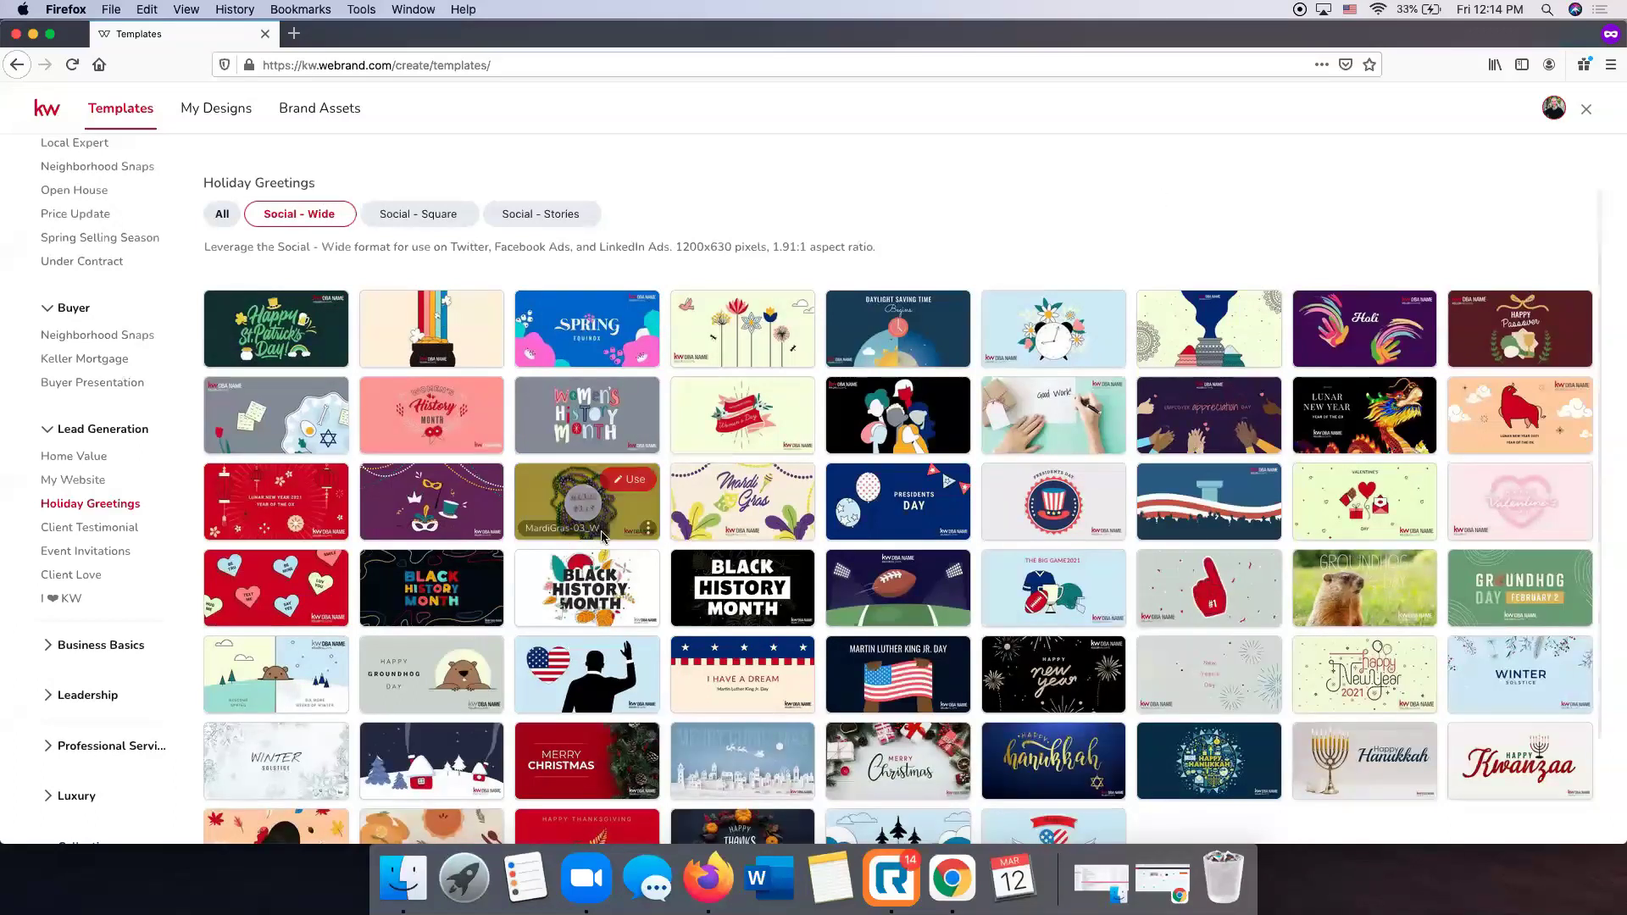
- Expand Business Basics and show its Email Signatures templates
{"action": "scroll", "coordinate": [106, 543], "scroll_direction": "down", "scroll_amount": 2}
{"action": "left_click", "coordinate": [99, 585]}
{"action": "left_click", "coordinate": [102, 602]}
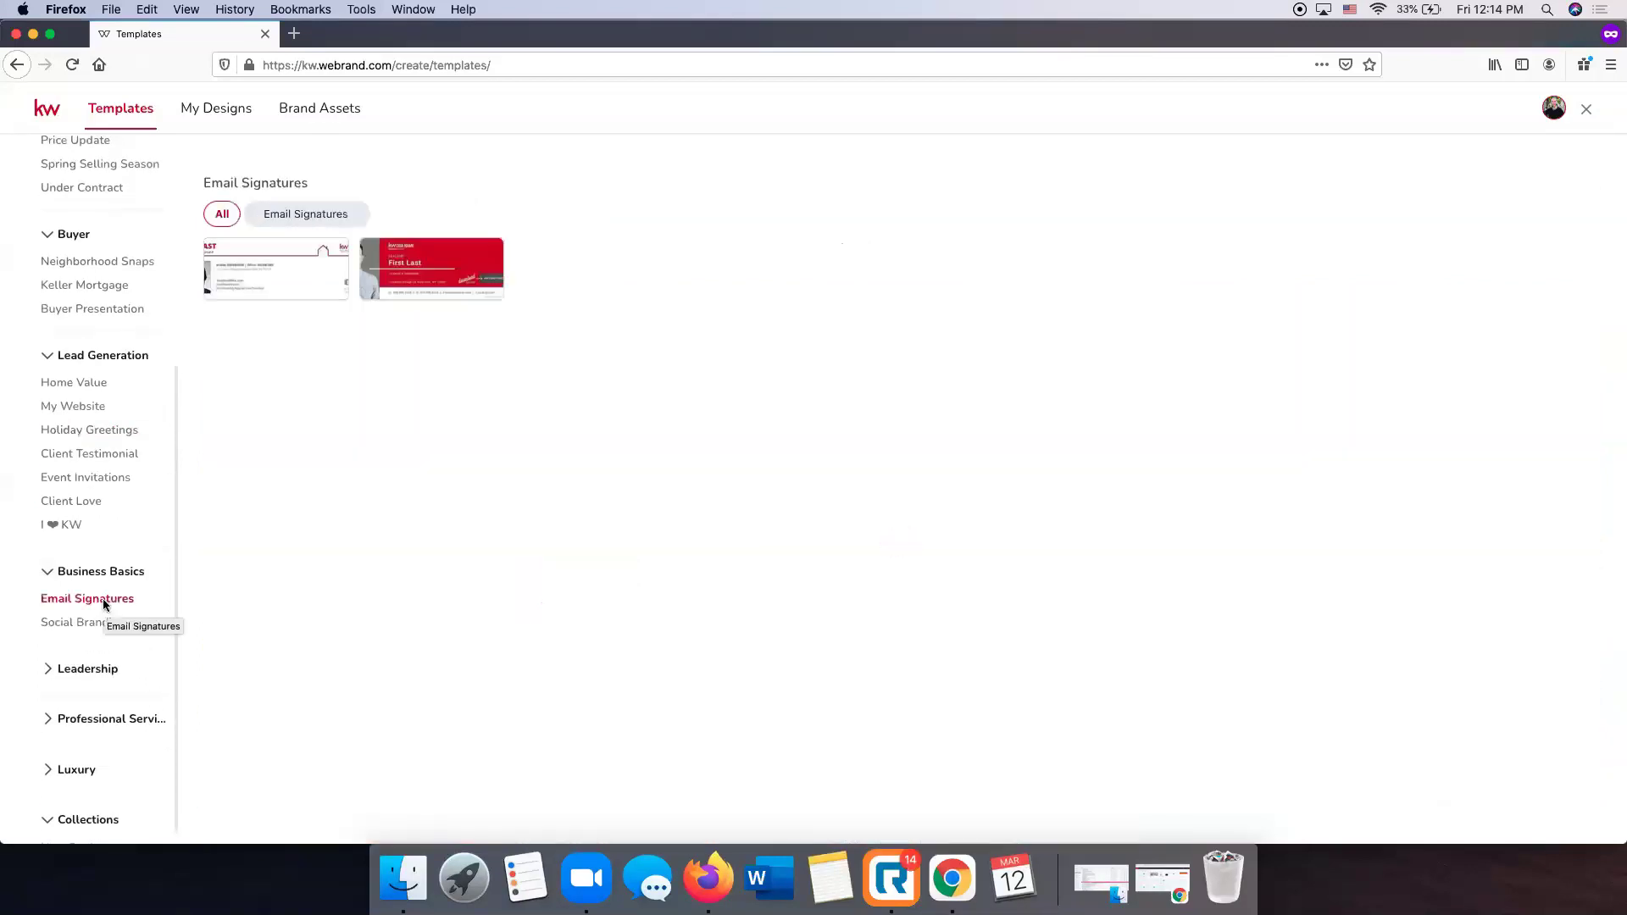
- Show Social Branding templates and expand the Leadership and Professional Services categories
{"action": "left_click", "coordinate": [109, 622]}
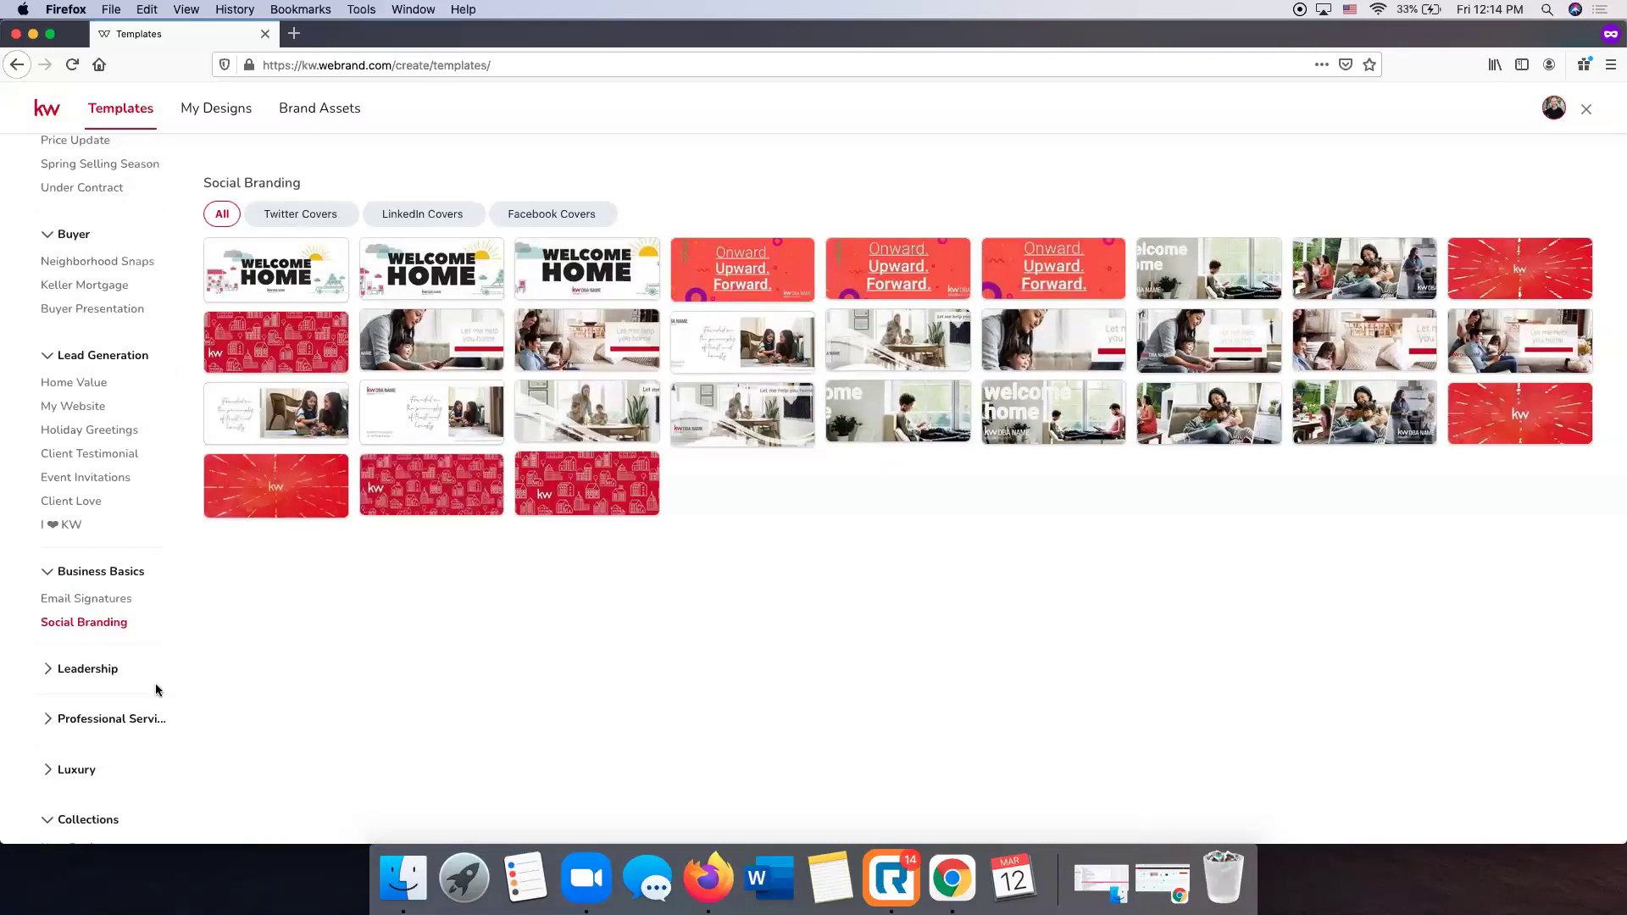
{"action": "left_click", "coordinate": [65, 669]}
{"action": "scroll", "coordinate": [69, 672], "scroll_direction": "down", "scroll_amount": 2}
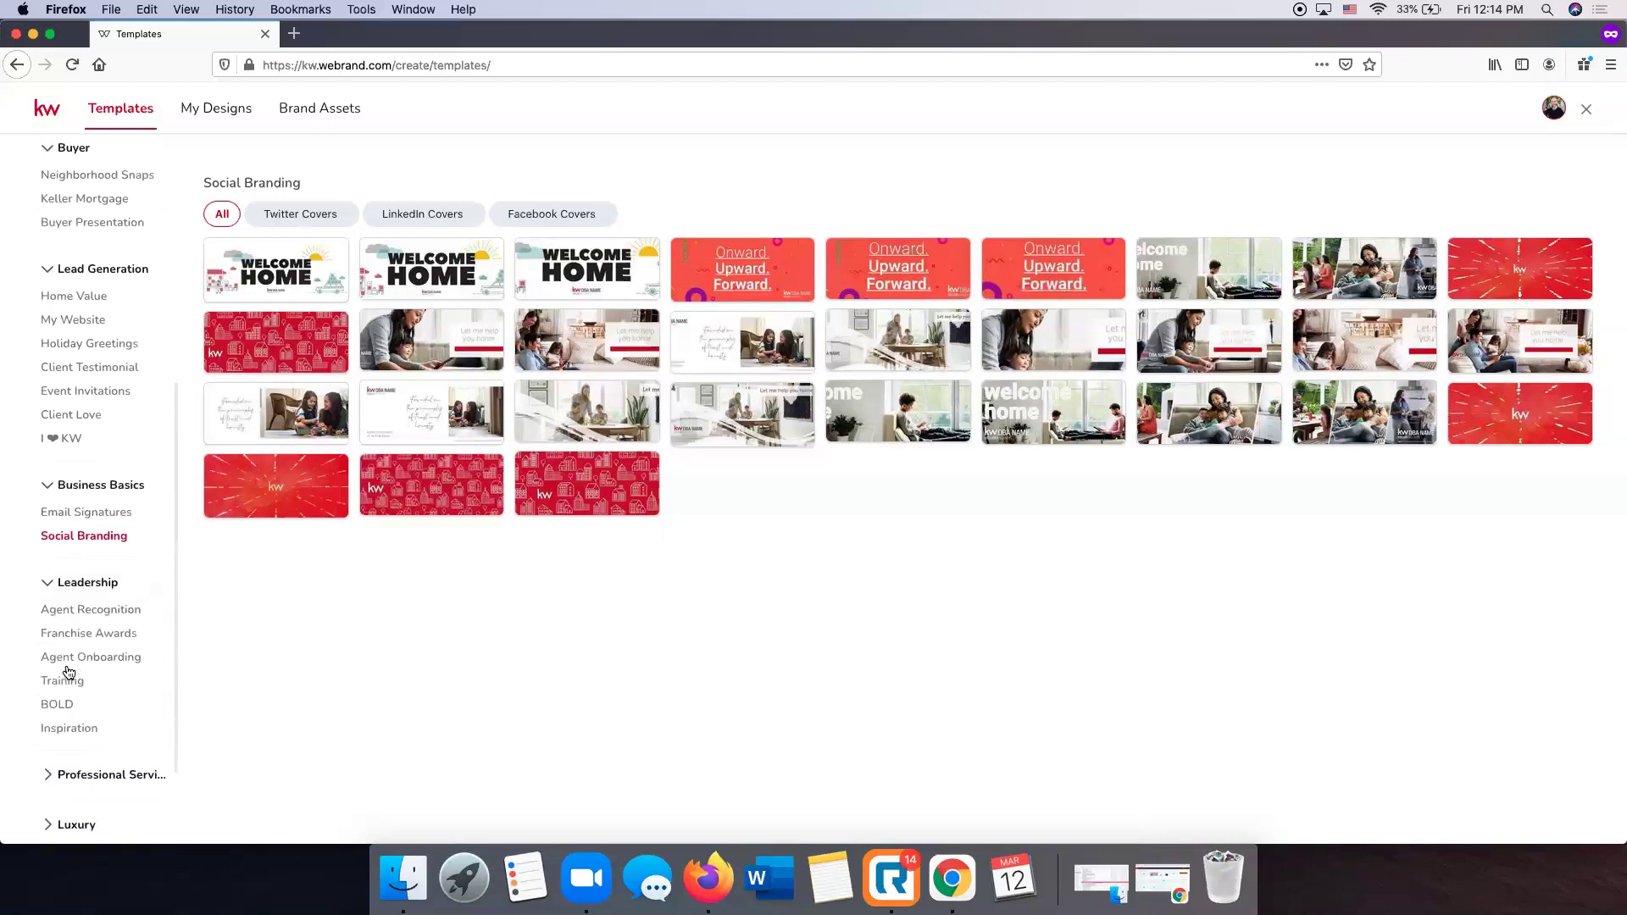
{"action": "left_click", "coordinate": [123, 775]}
{"action": "scroll", "coordinate": [120, 692], "scroll_direction": "down", "scroll_amount": 3}
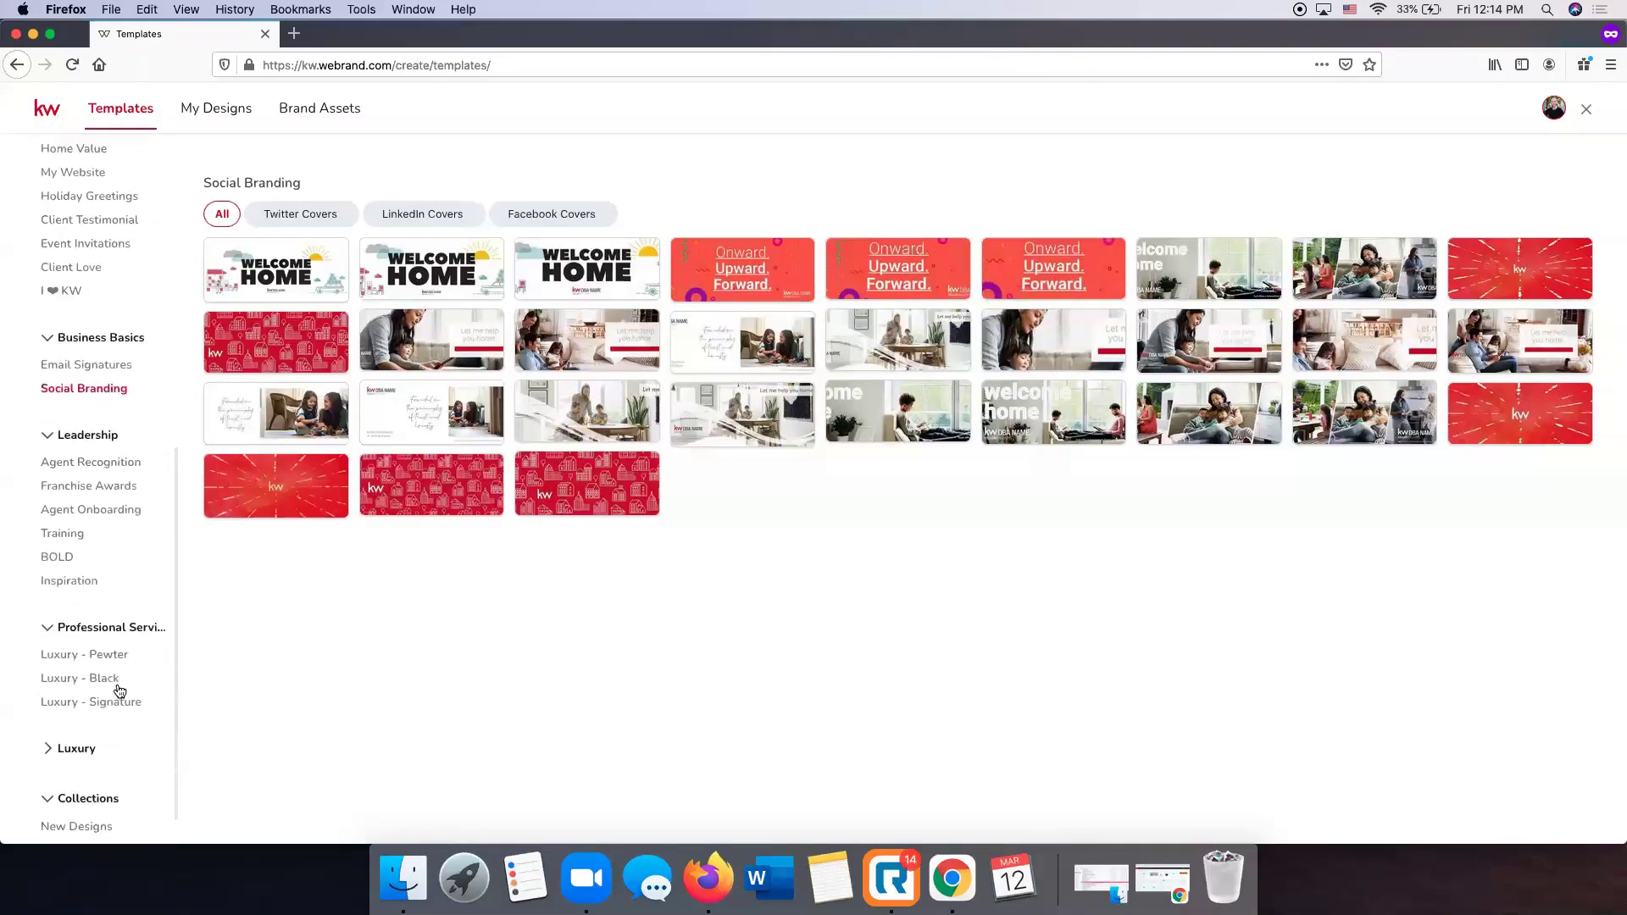
- Browse Luxury - Pewter and New Designs, then show the Pivot: Shift Ahead collection
{"action": "left_click", "coordinate": [100, 655]}
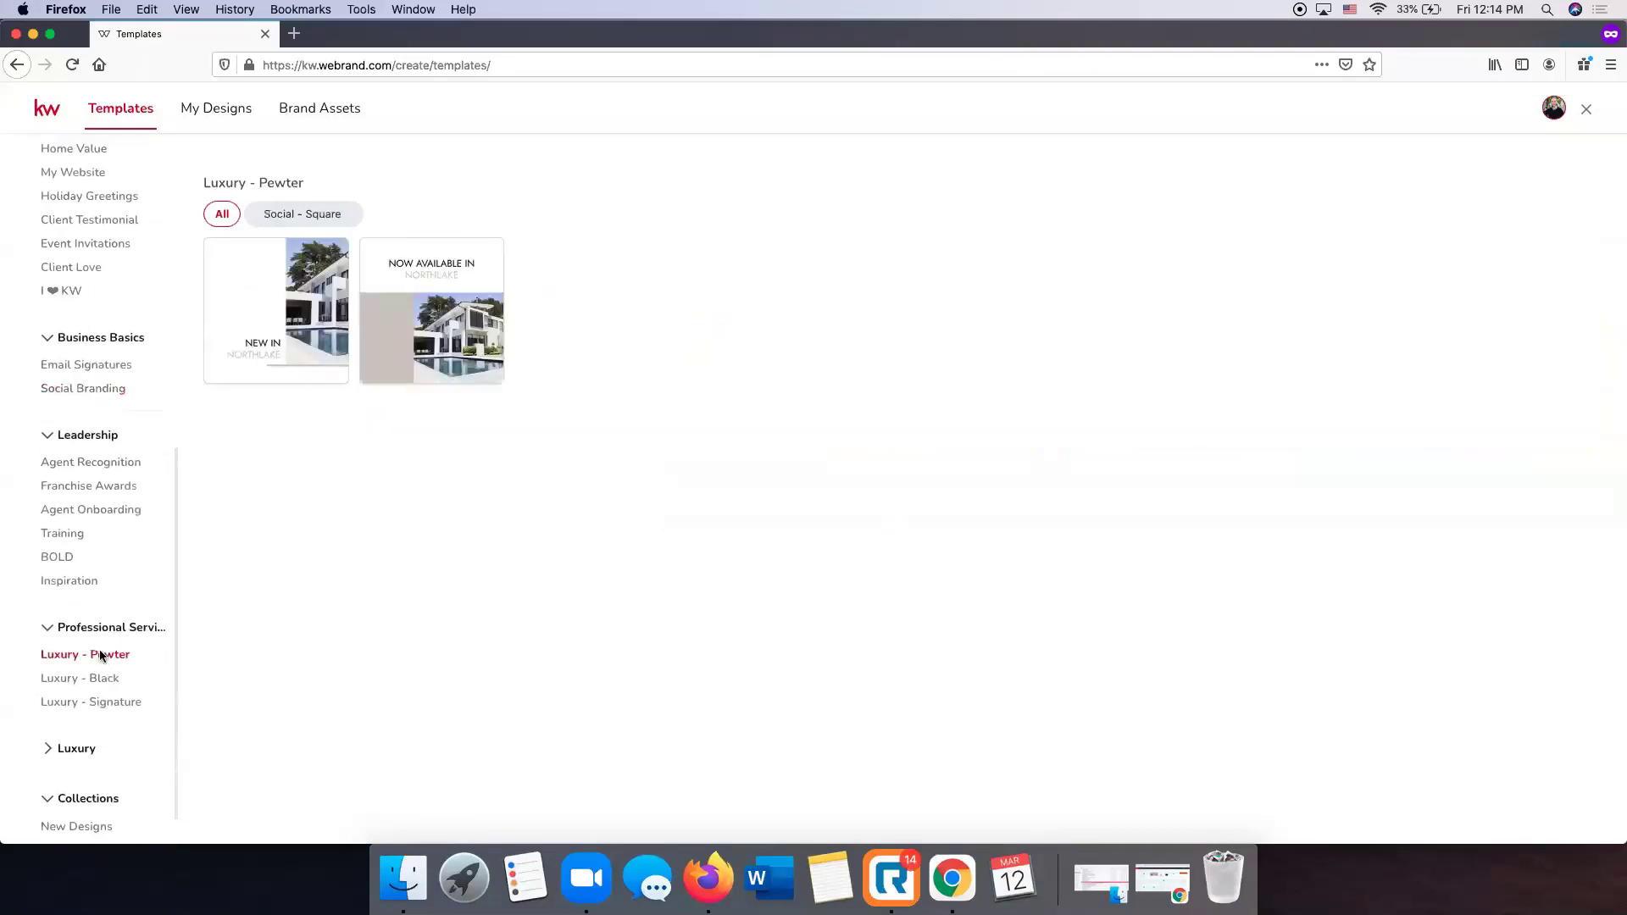
{"action": "scroll", "coordinate": [93, 721], "scroll_direction": "down", "scroll_amount": 1}
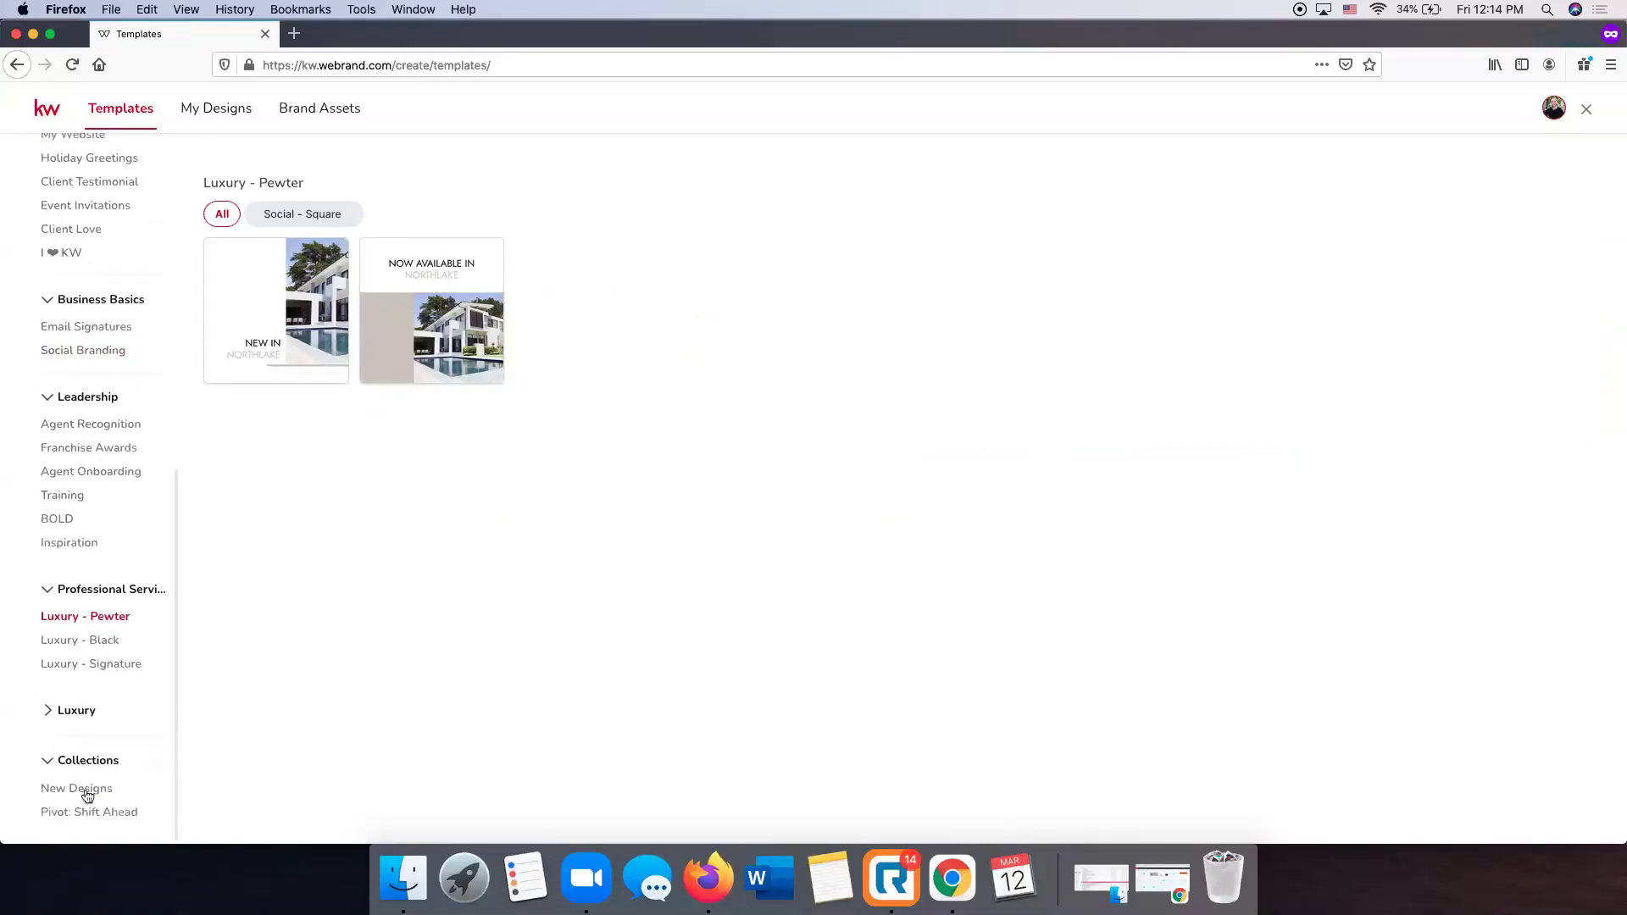
{"action": "left_click", "coordinate": [79, 788]}
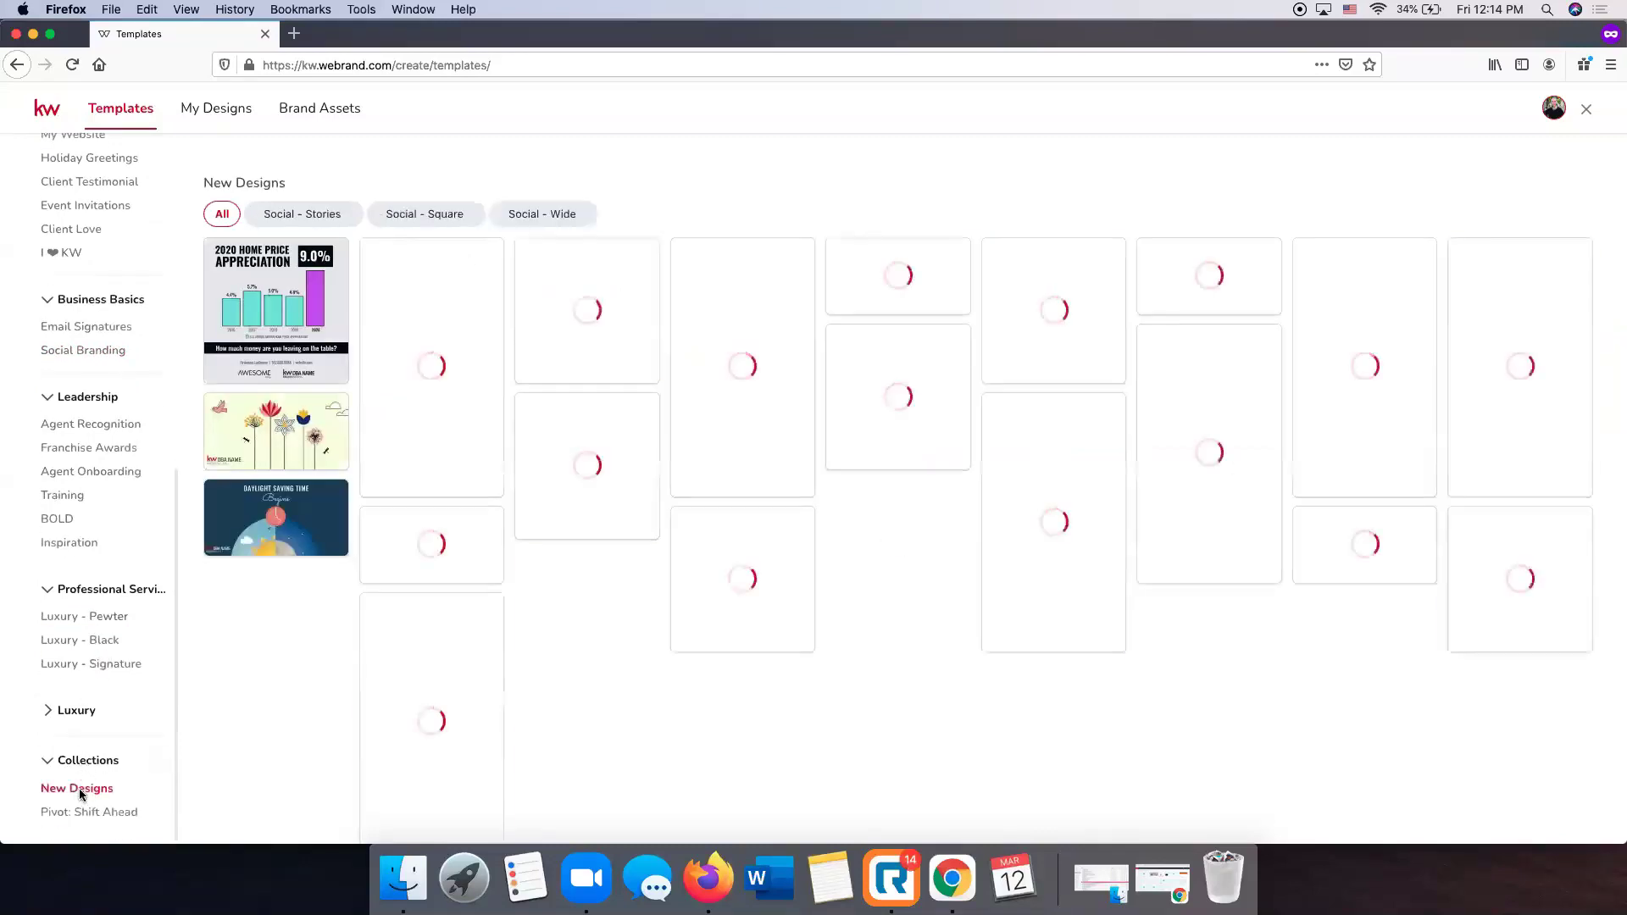
{"action": "left_click", "coordinate": [87, 812]}
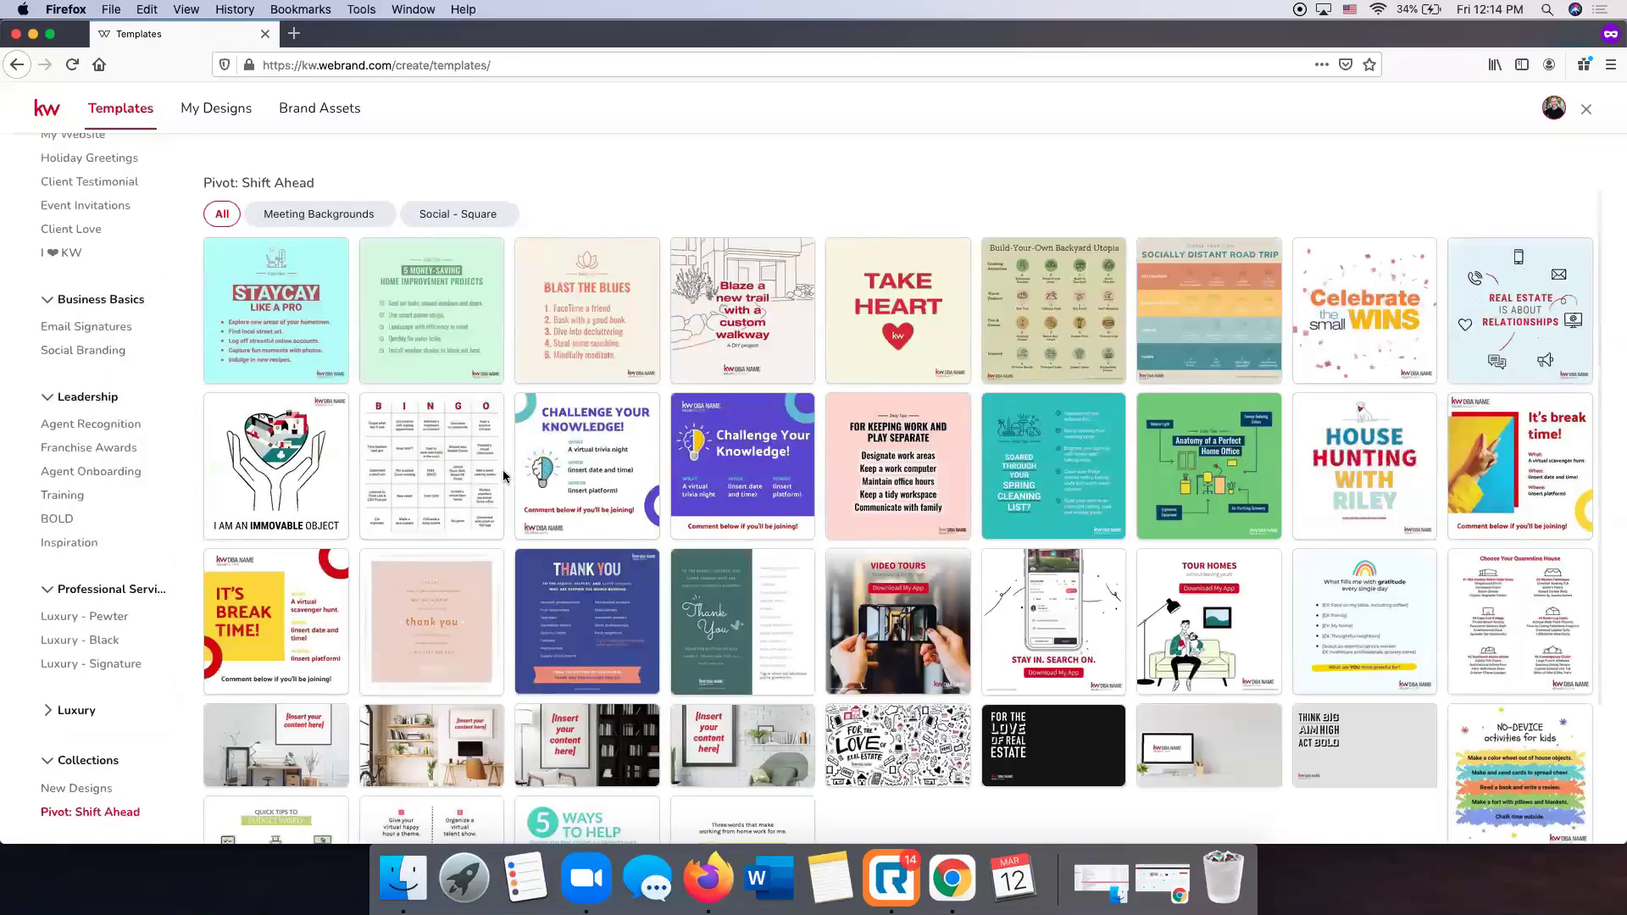
{"action": "scroll", "coordinate": [506, 476], "scroll_direction": "down", "scroll_amount": 3}
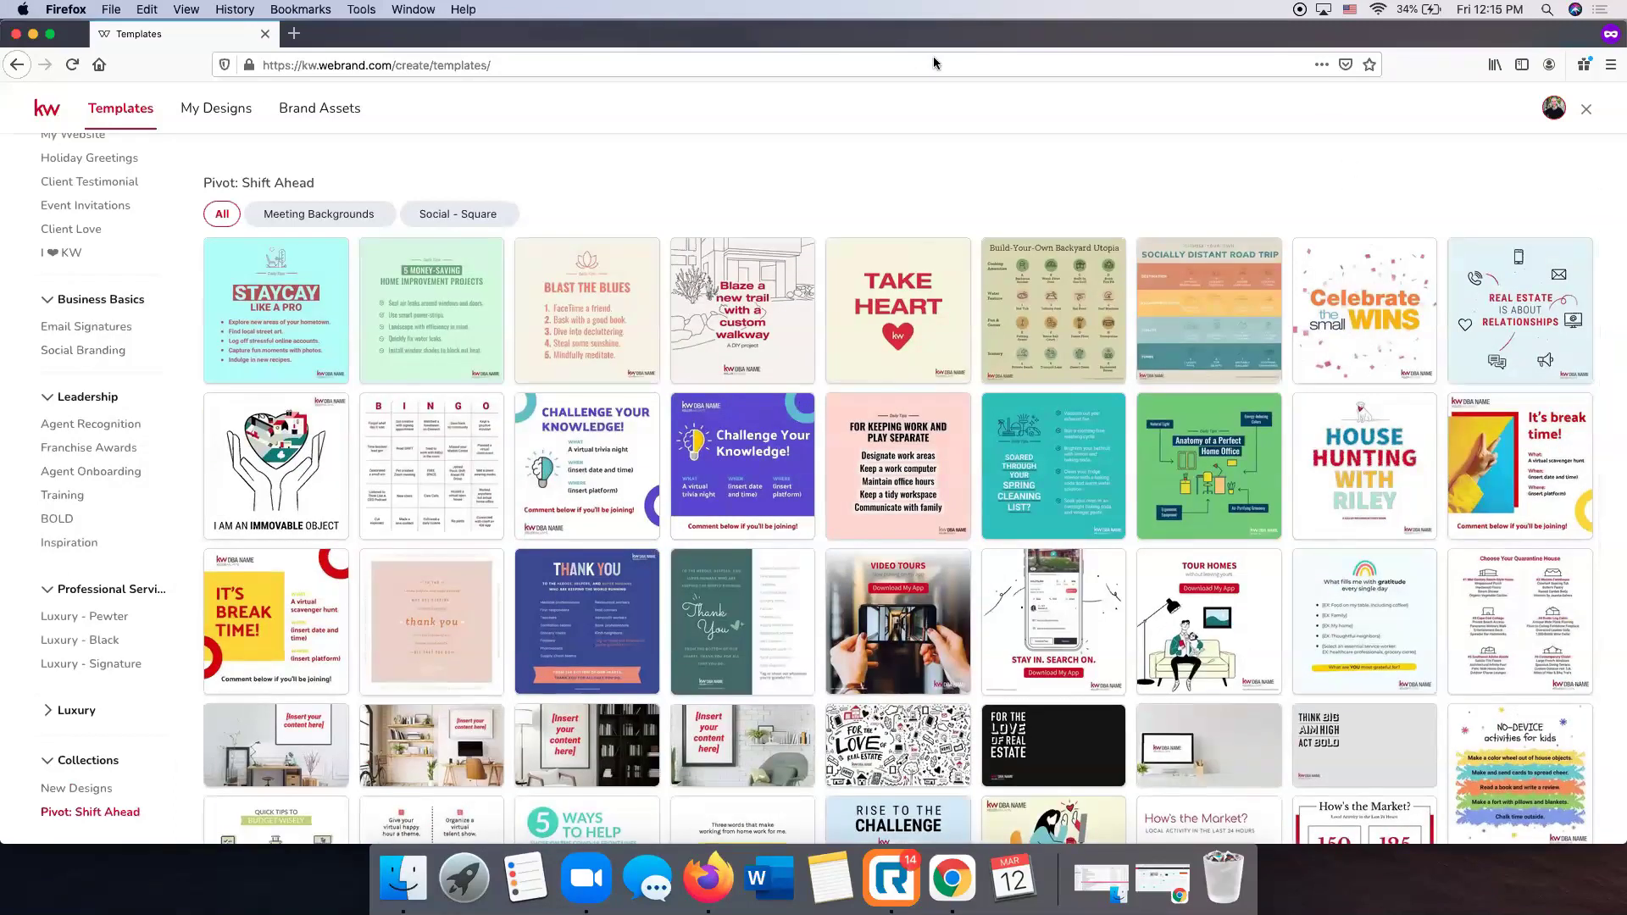
{"action": "scroll", "coordinate": [138, 286], "scroll_direction": "up", "scroll_amount": 2}
{"action": "scroll", "coordinate": [139, 287], "scroll_direction": "up", "scroll_amount": 5}
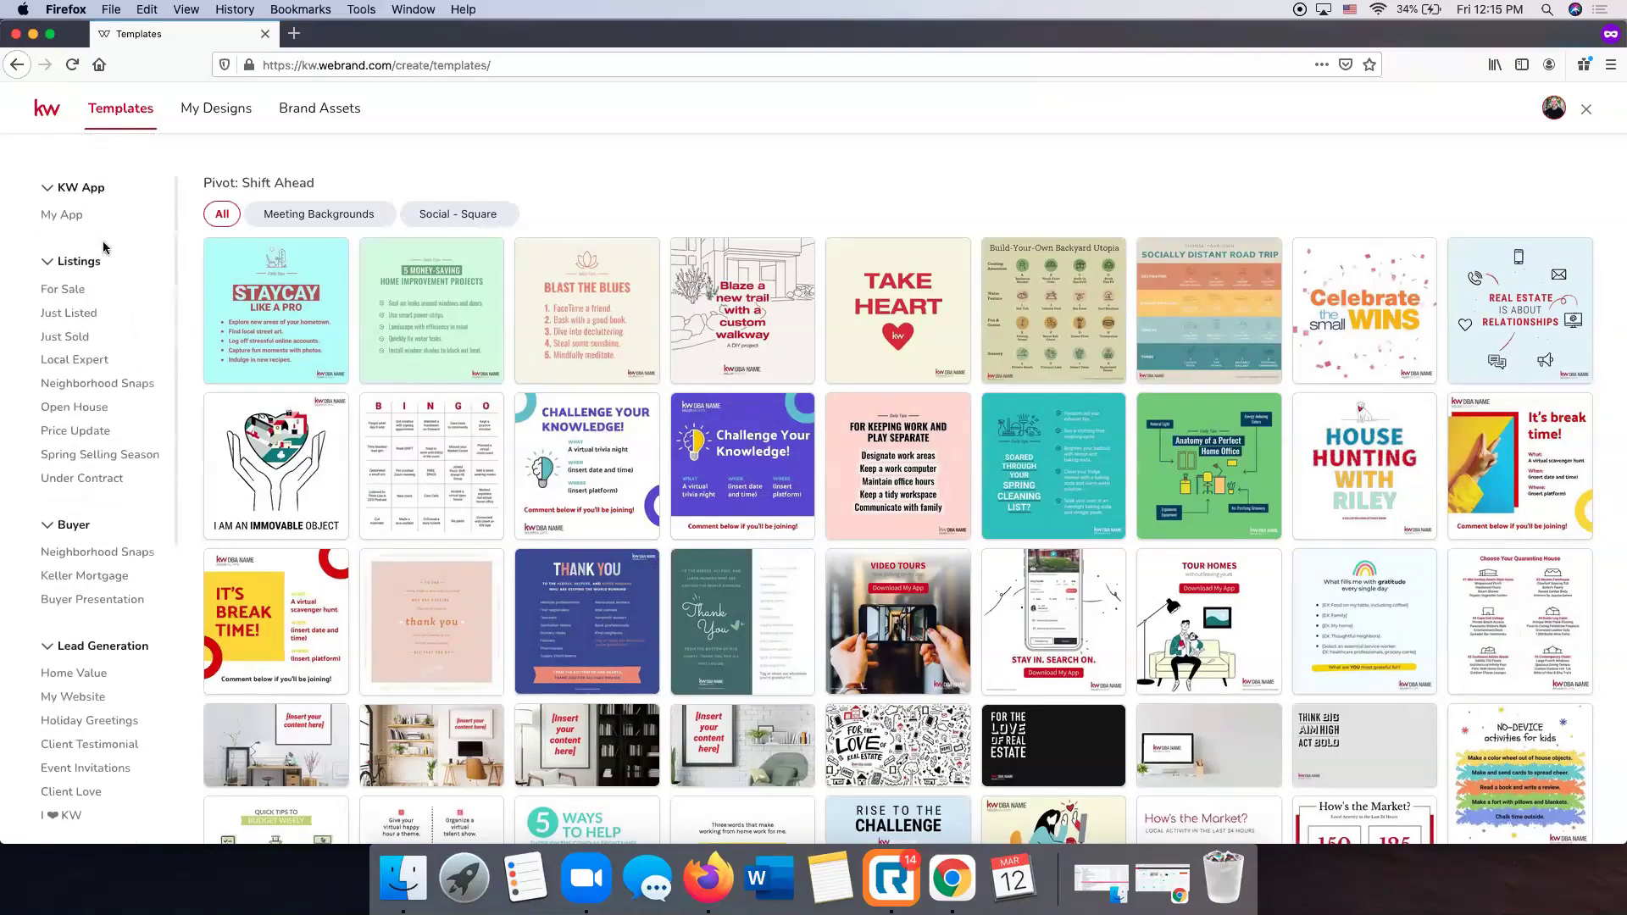
- Start a new design from the Social - Wide For Sale template 07_FS_FB
{"action": "left_click", "coordinate": [78, 290]}
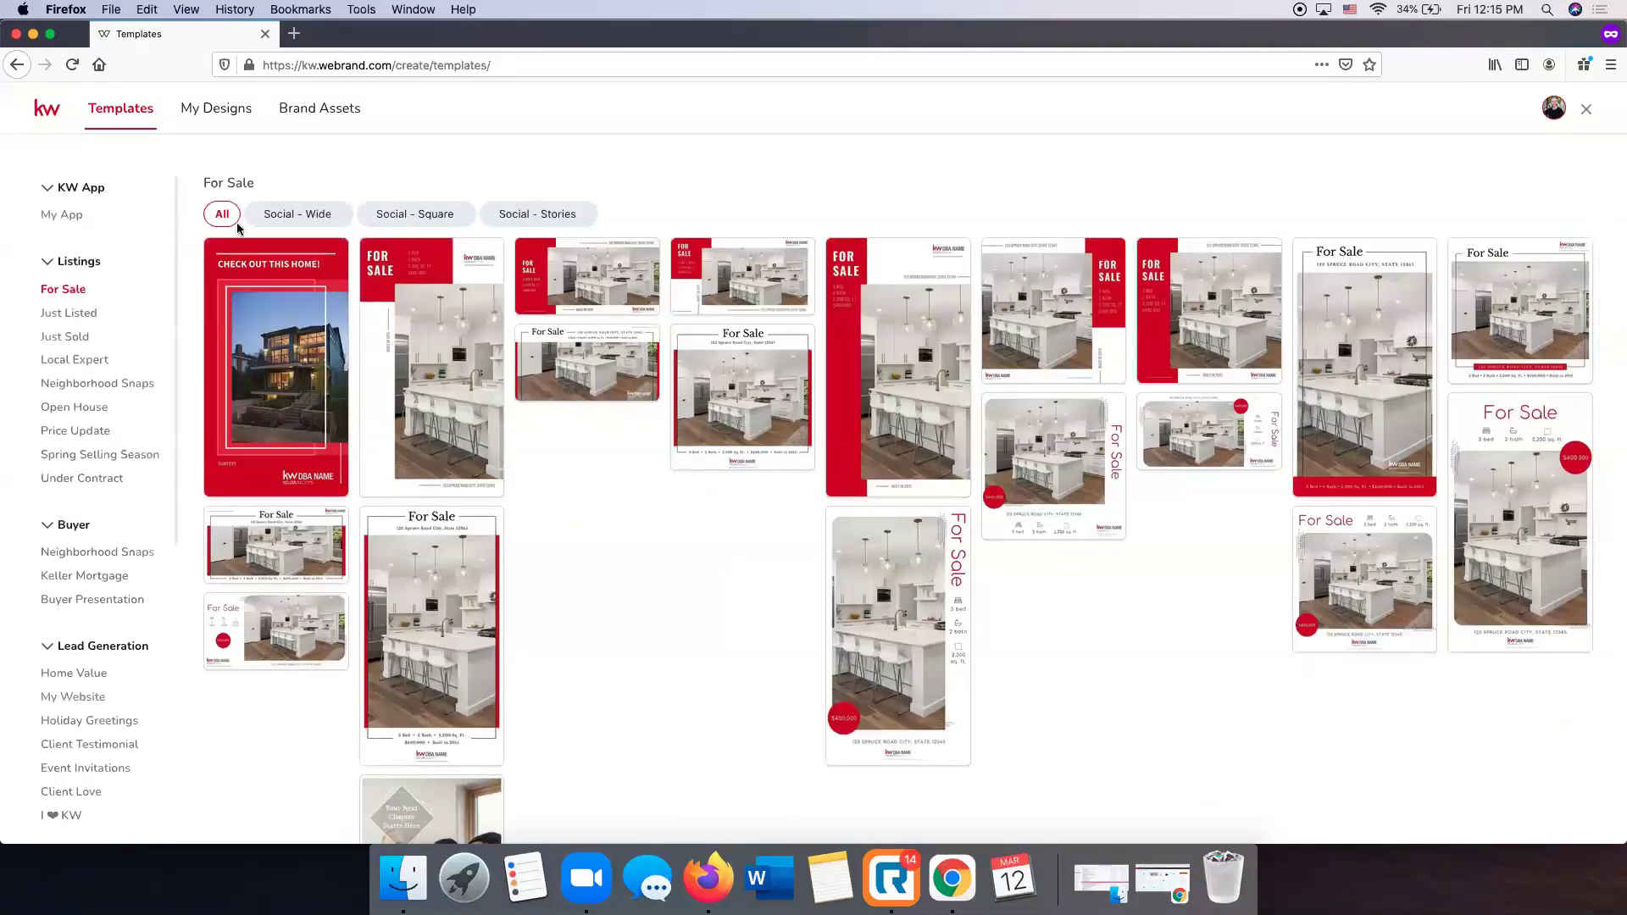
{"action": "left_click", "coordinate": [275, 215]}
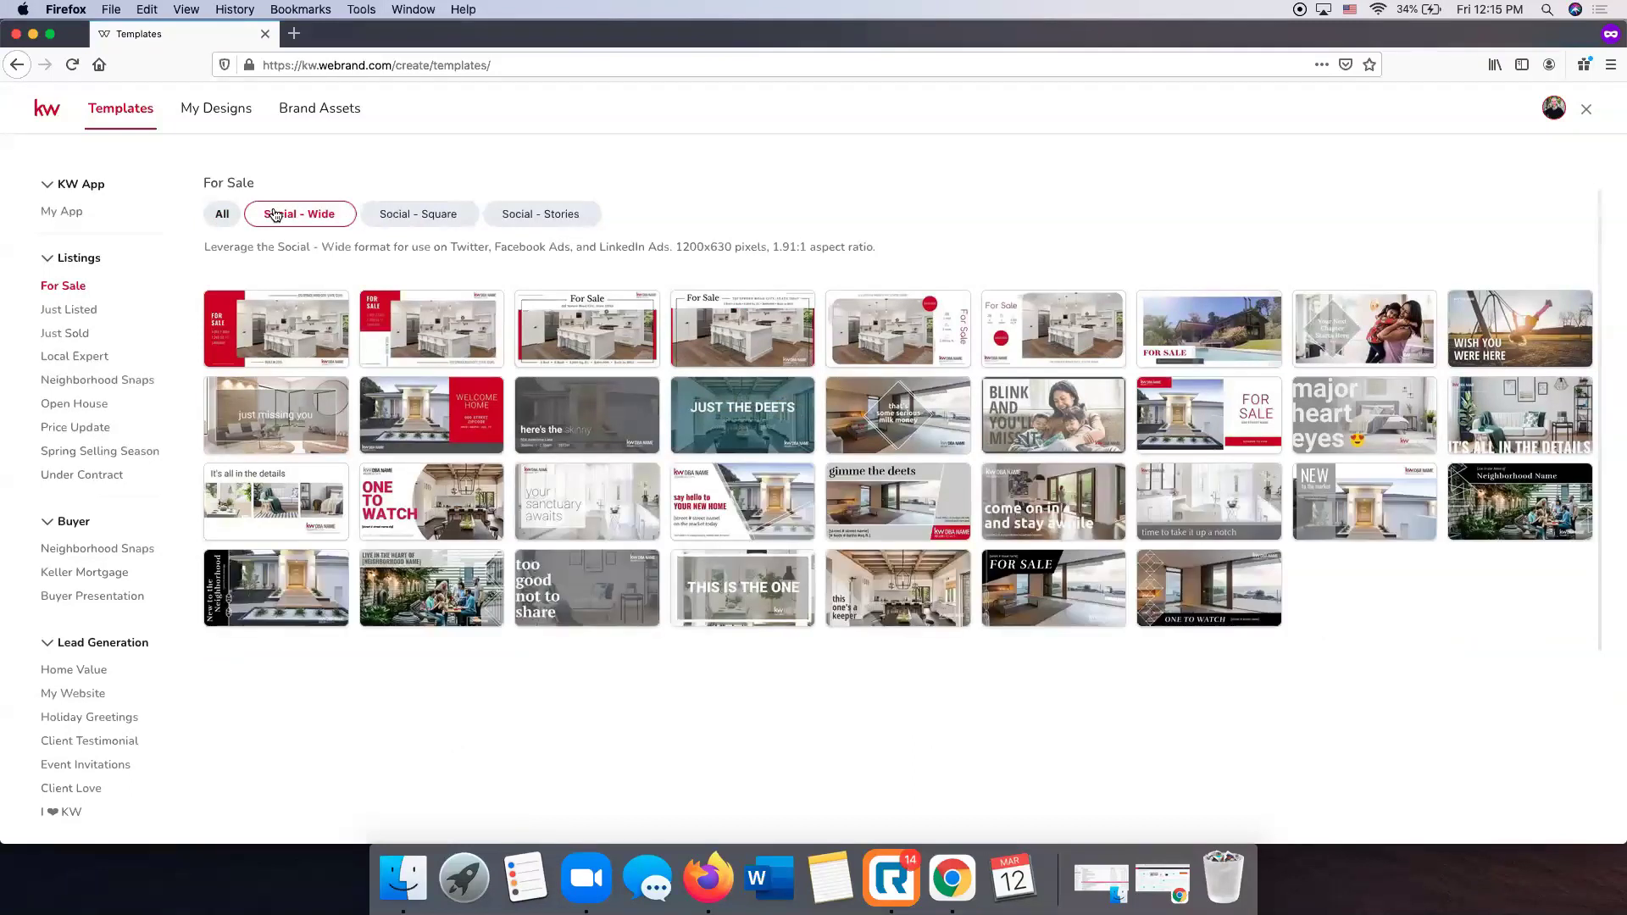
{"action": "mouse_move", "coordinate": [257, 342]}
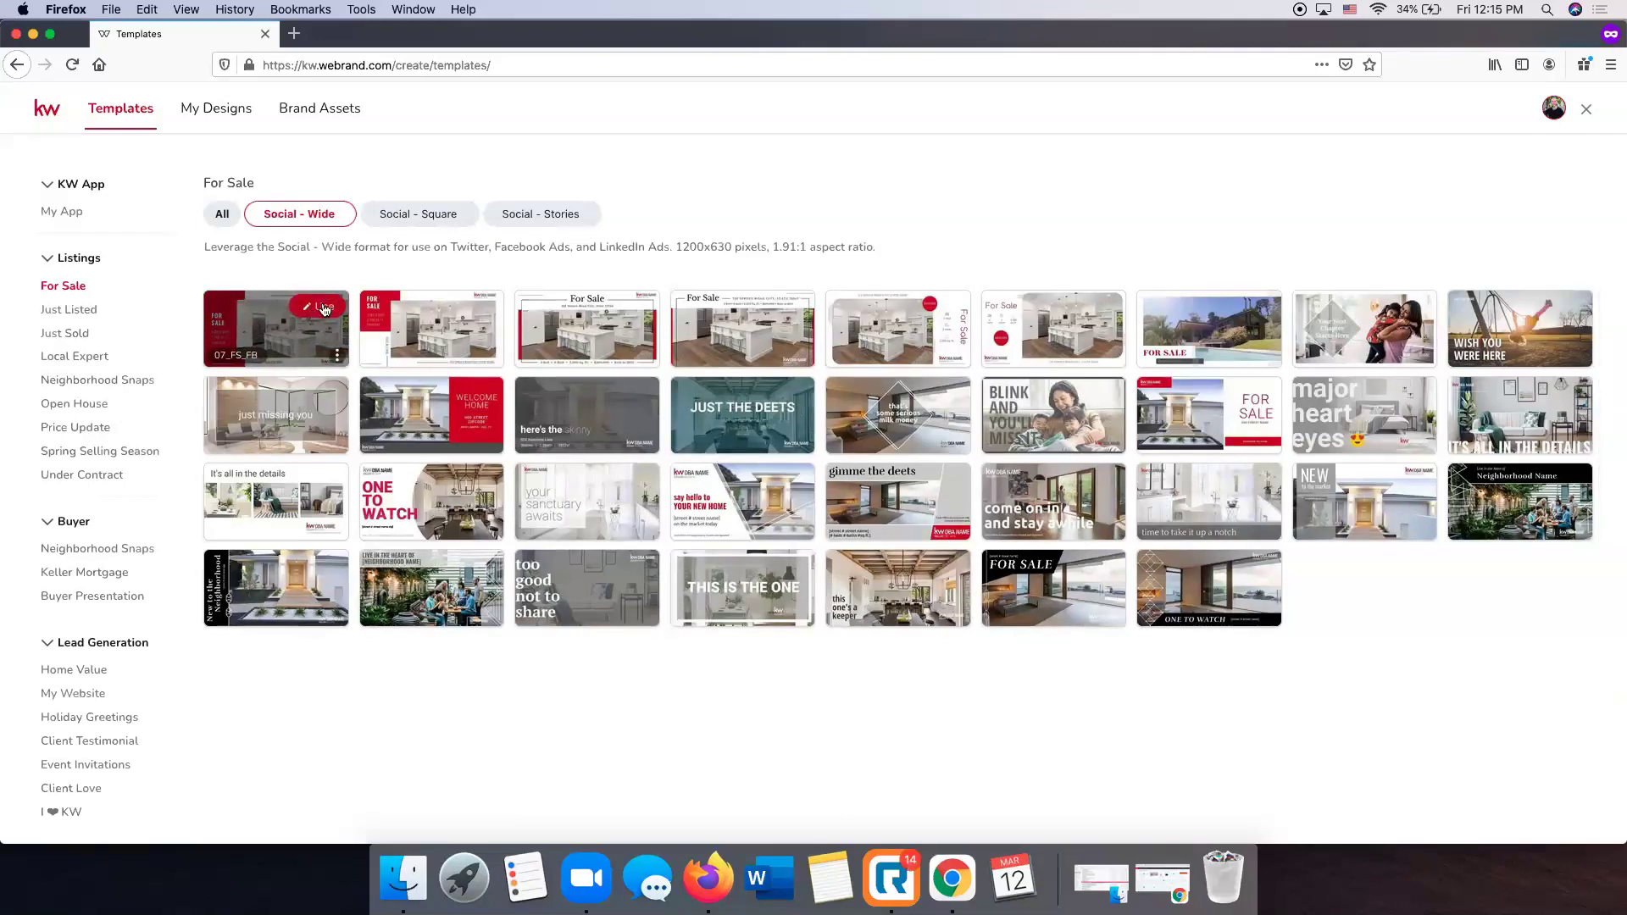
{"action": "left_click", "coordinate": [322, 311]}
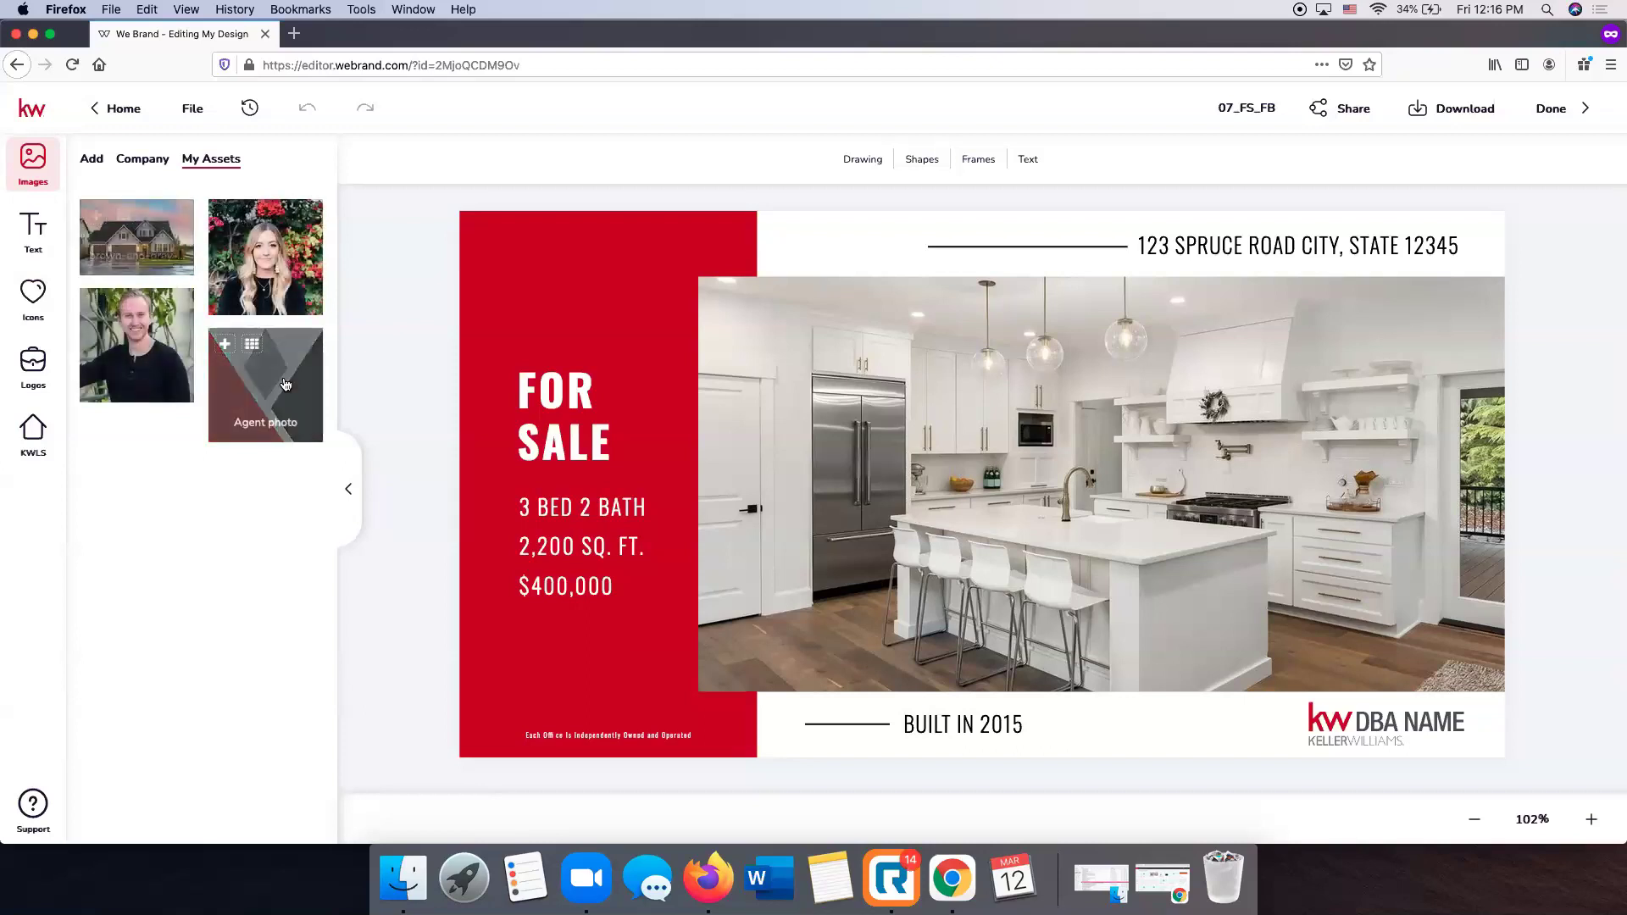
- Browse the Company image folders, open Holidays, and dismiss the design guide popup
{"action": "left_click", "coordinate": [156, 168]}
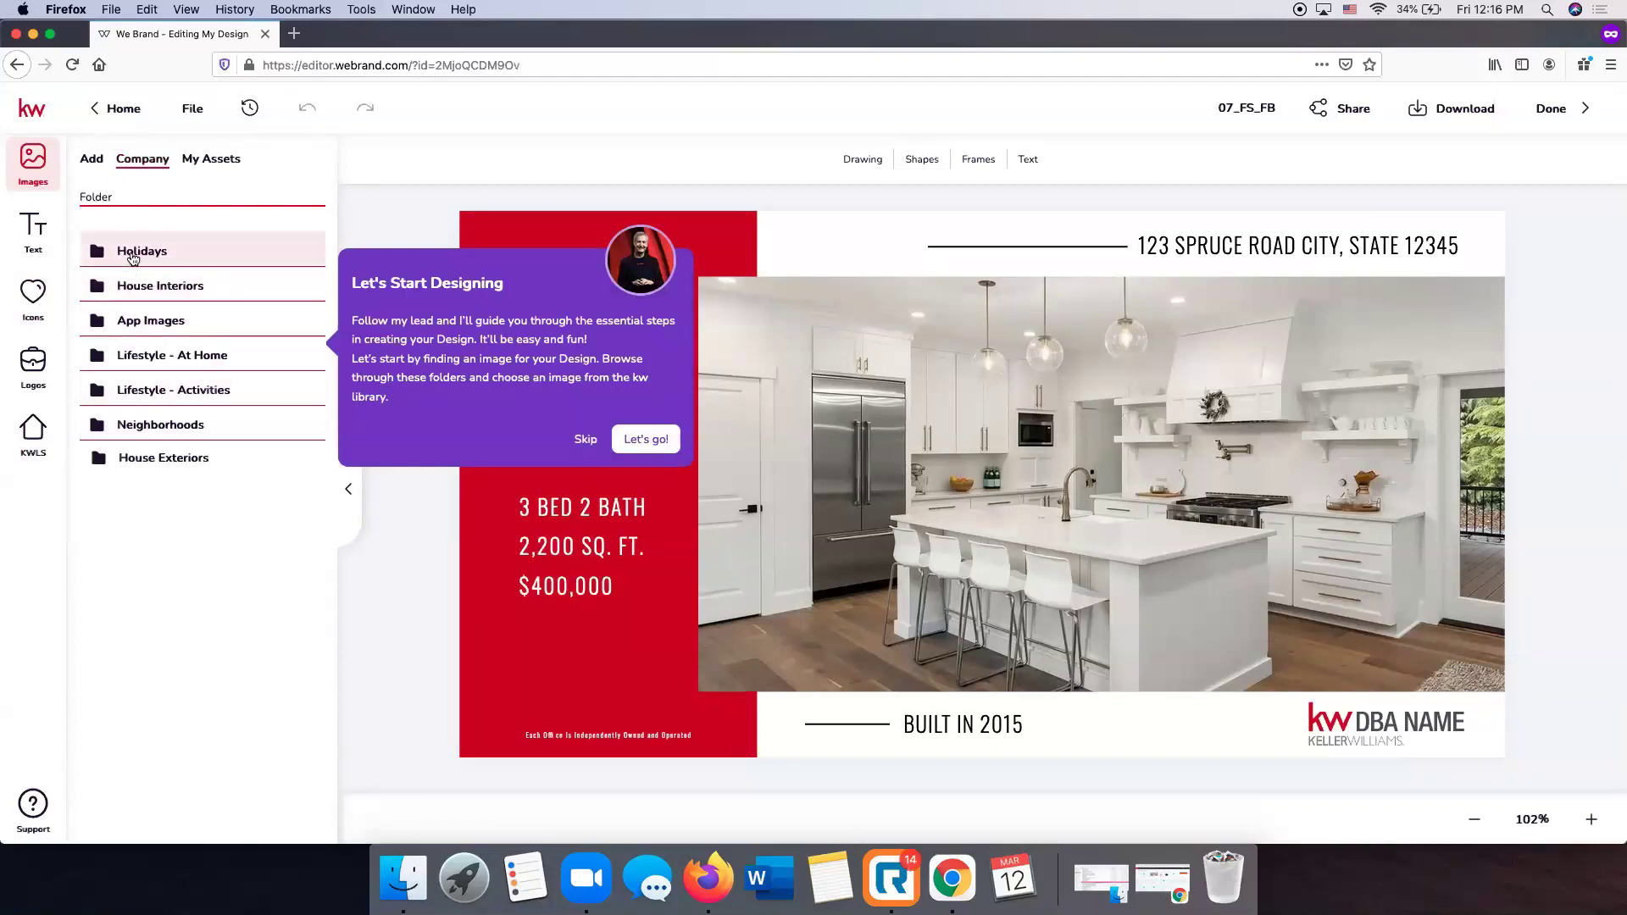
{"action": "left_click", "coordinate": [134, 252]}
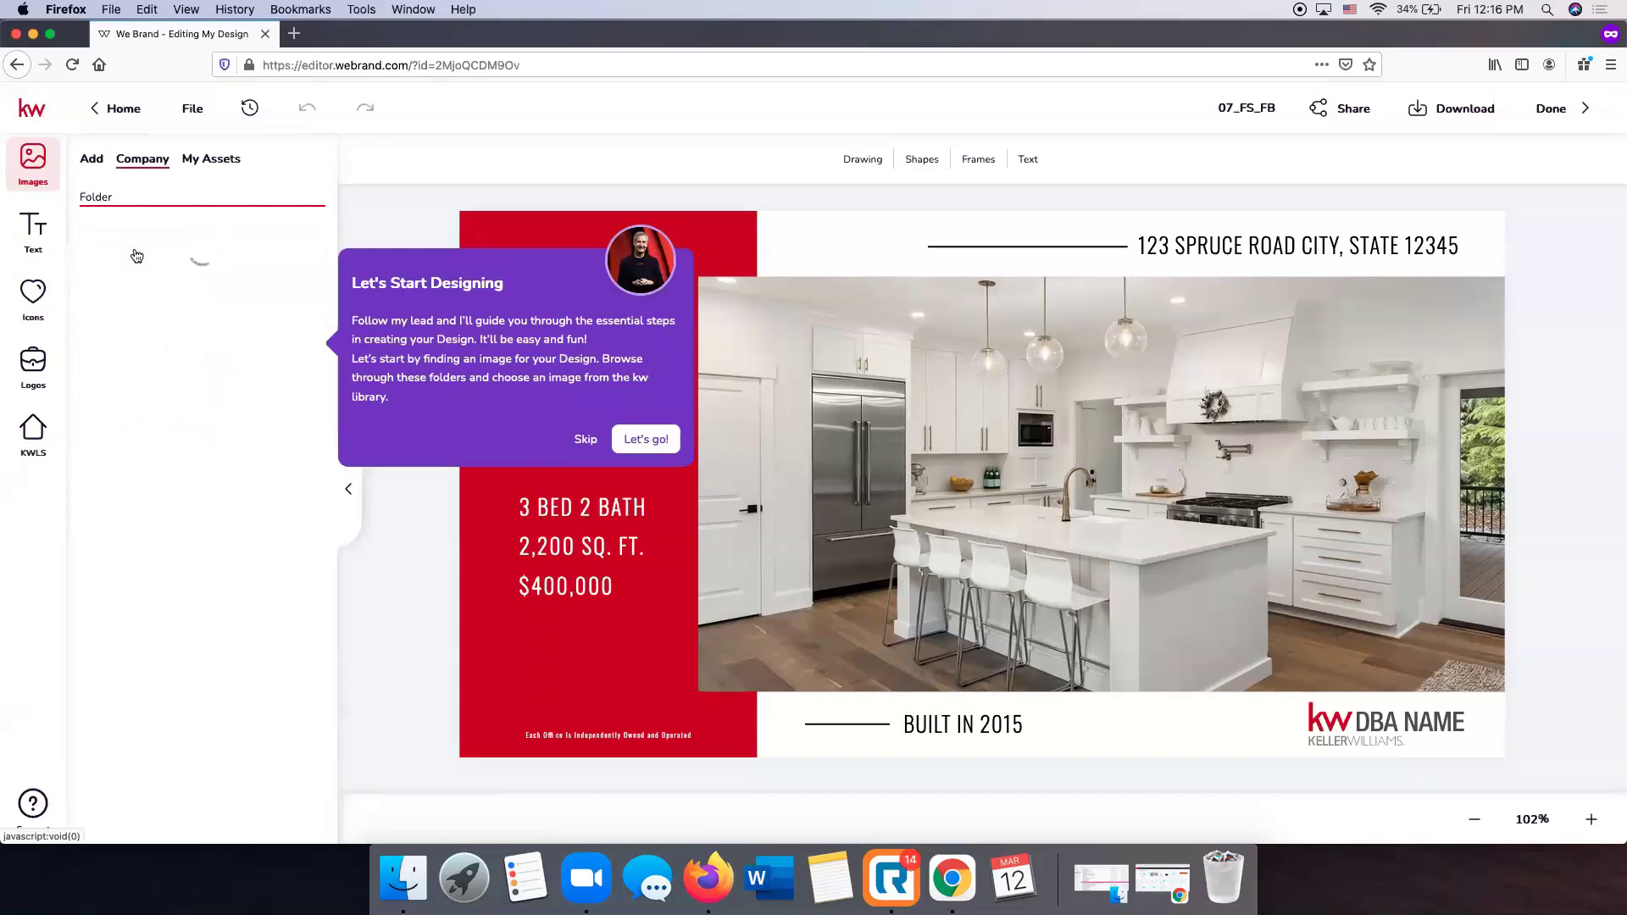
{"action": "left_click", "coordinate": [373, 557]}
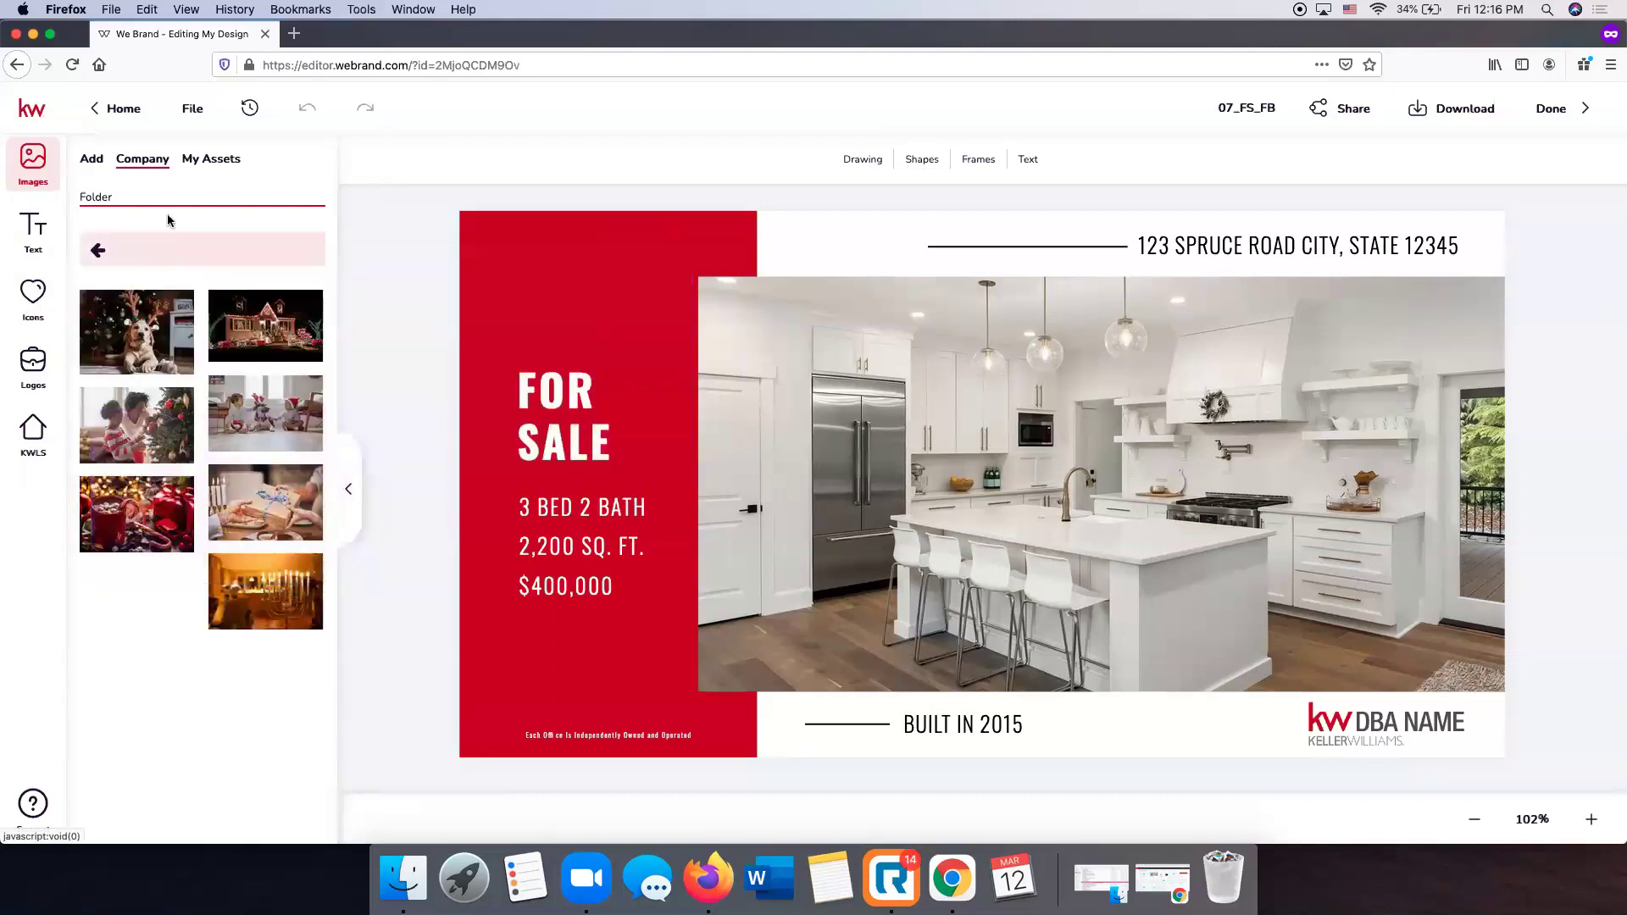
{"action": "left_click", "coordinate": [99, 251]}
- Look through the House Interiors folder, then show the upload sources and uploaded kitchen photo
{"action": "left_click", "coordinate": [169, 286]}
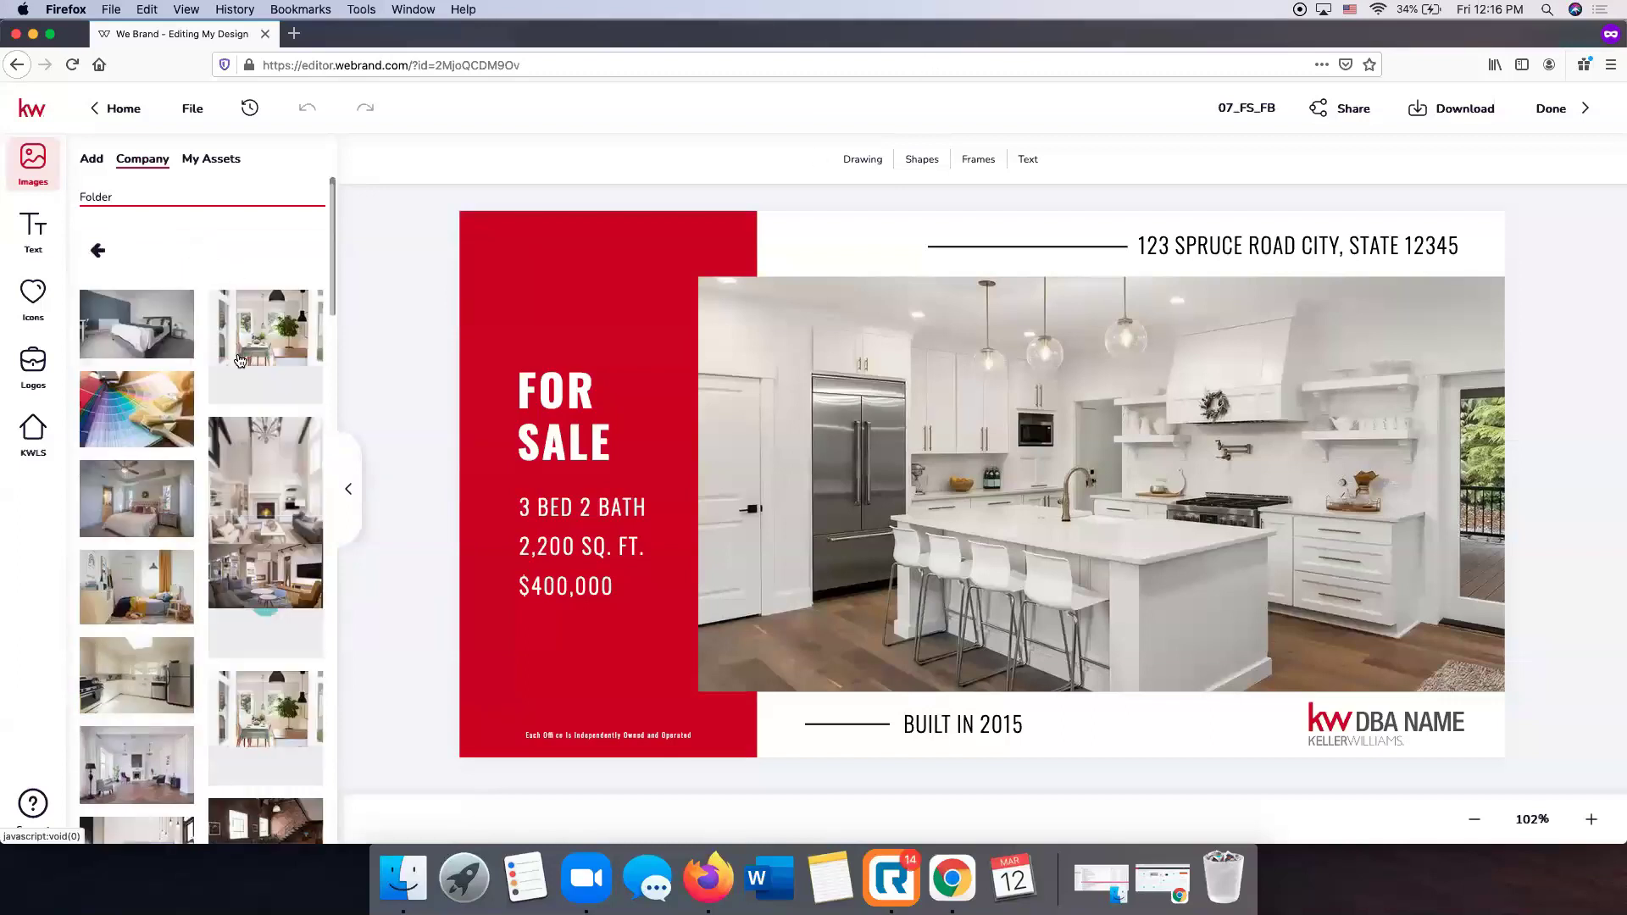
{"action": "scroll", "coordinate": [238, 357], "scroll_direction": "down", "scroll_amount": 5}
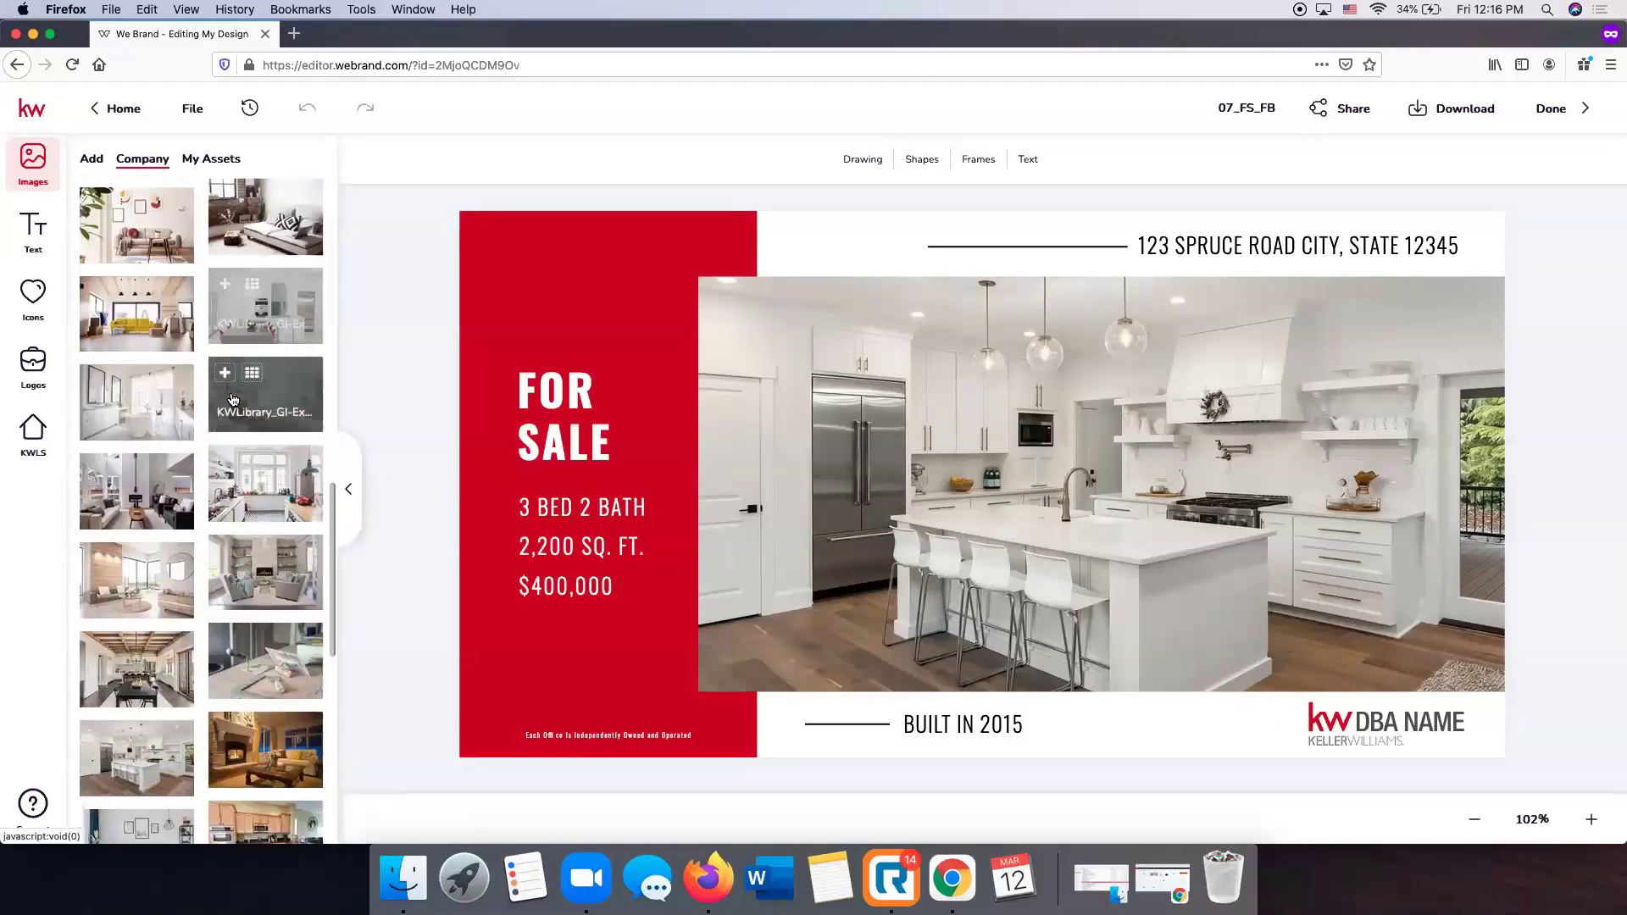
{"action": "scroll", "coordinate": [124, 221], "scroll_direction": "up", "scroll_amount": 5}
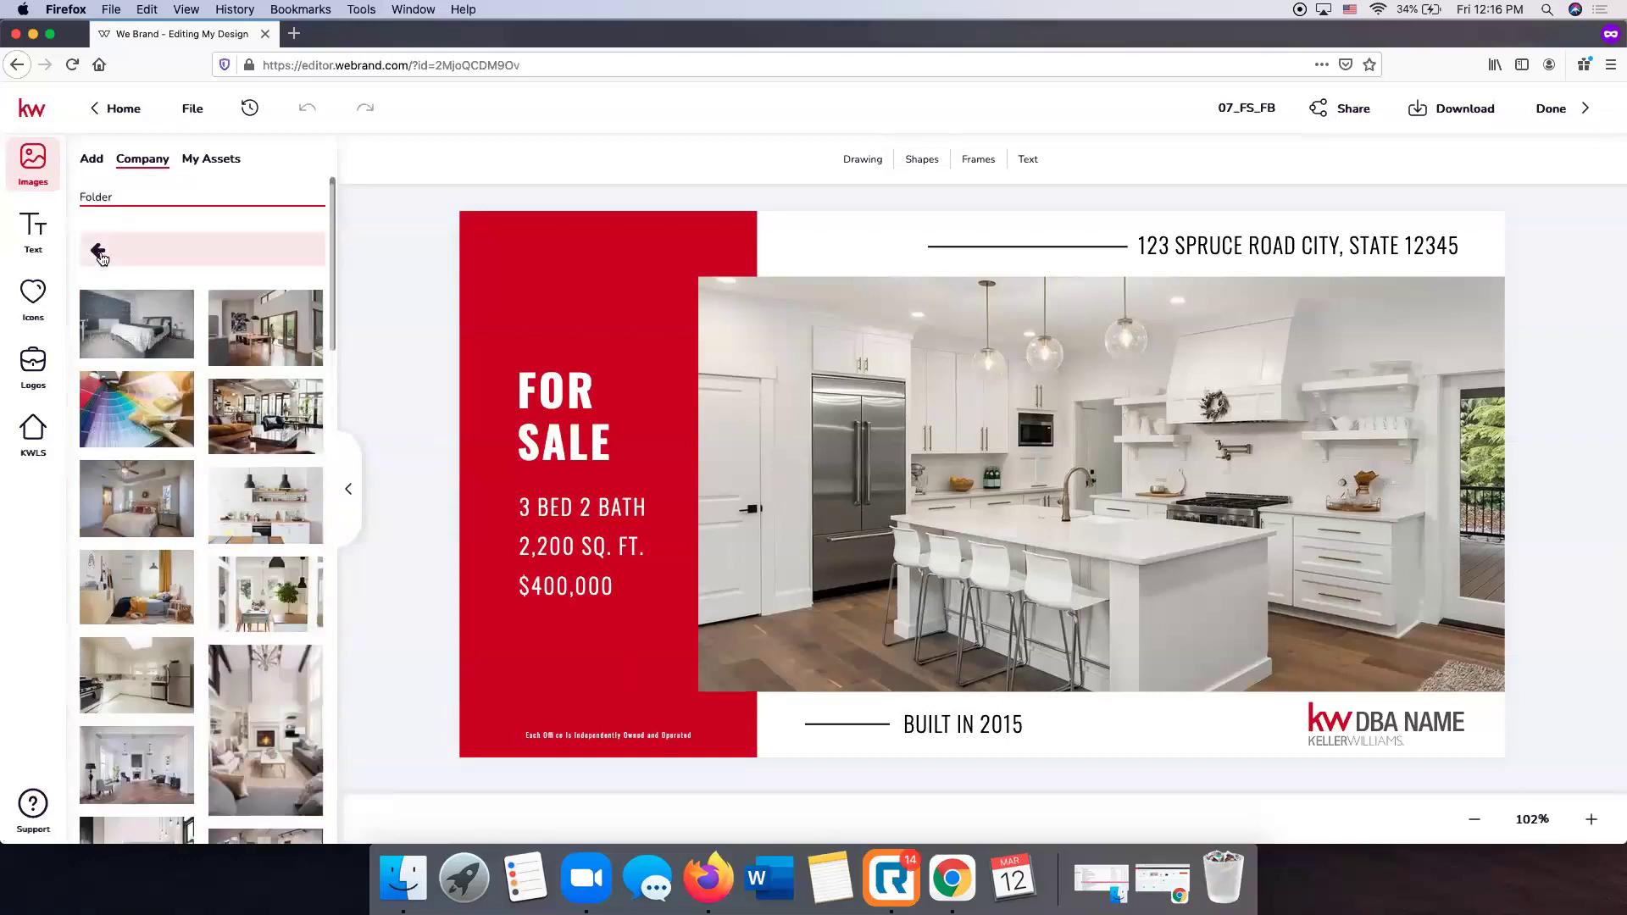
{"action": "left_click", "coordinate": [98, 251]}
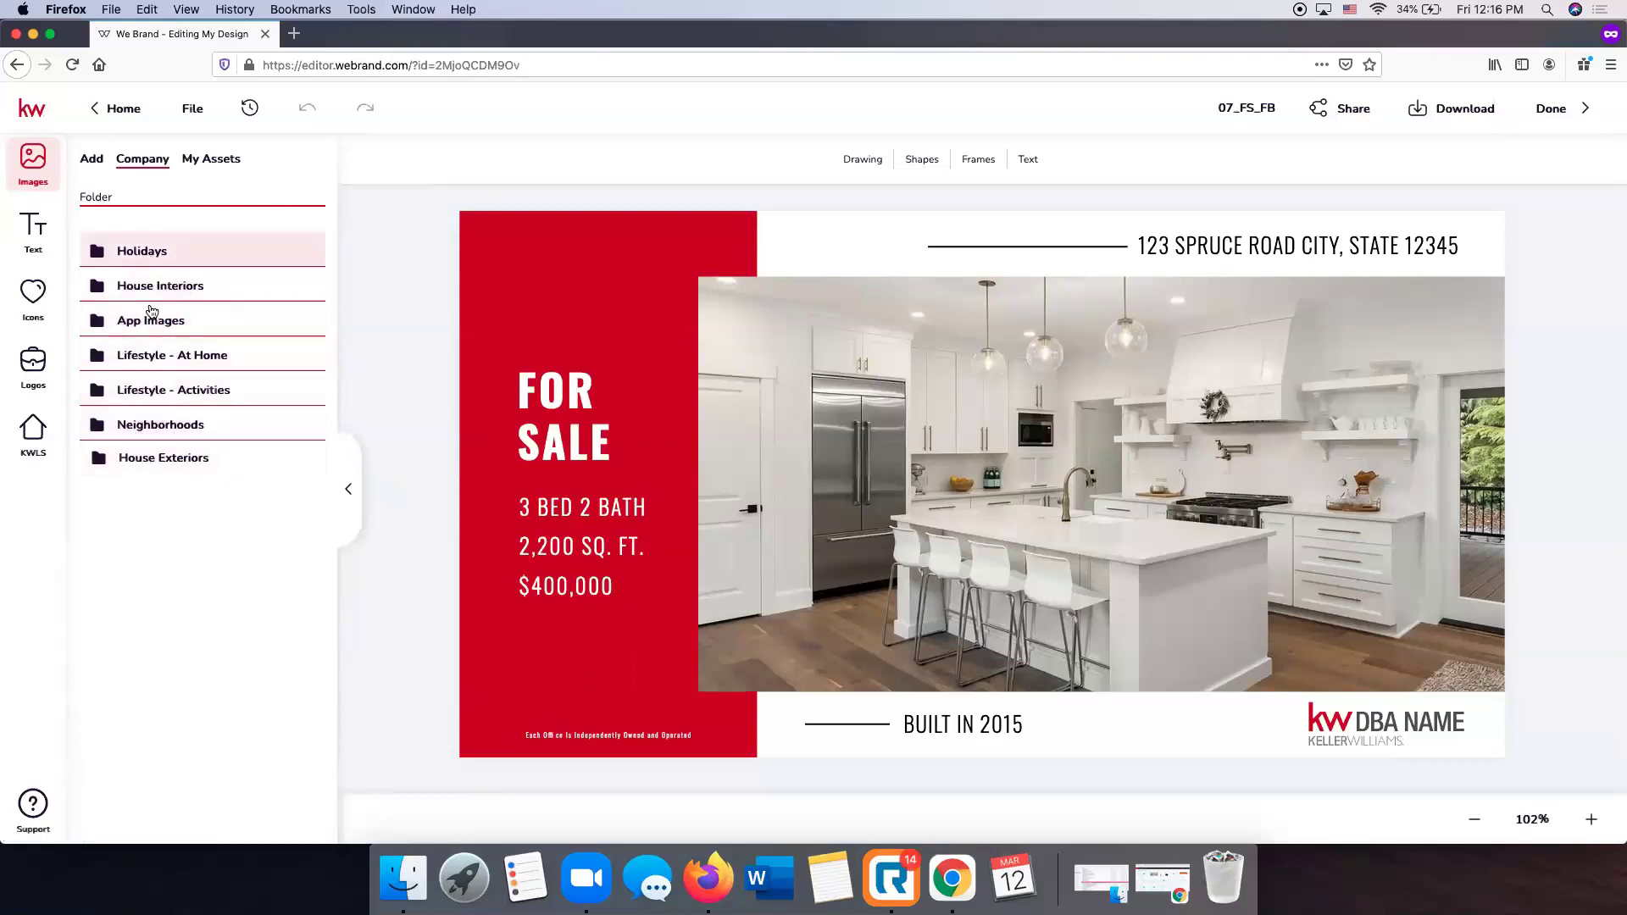
{"action": "left_click", "coordinate": [95, 163]}
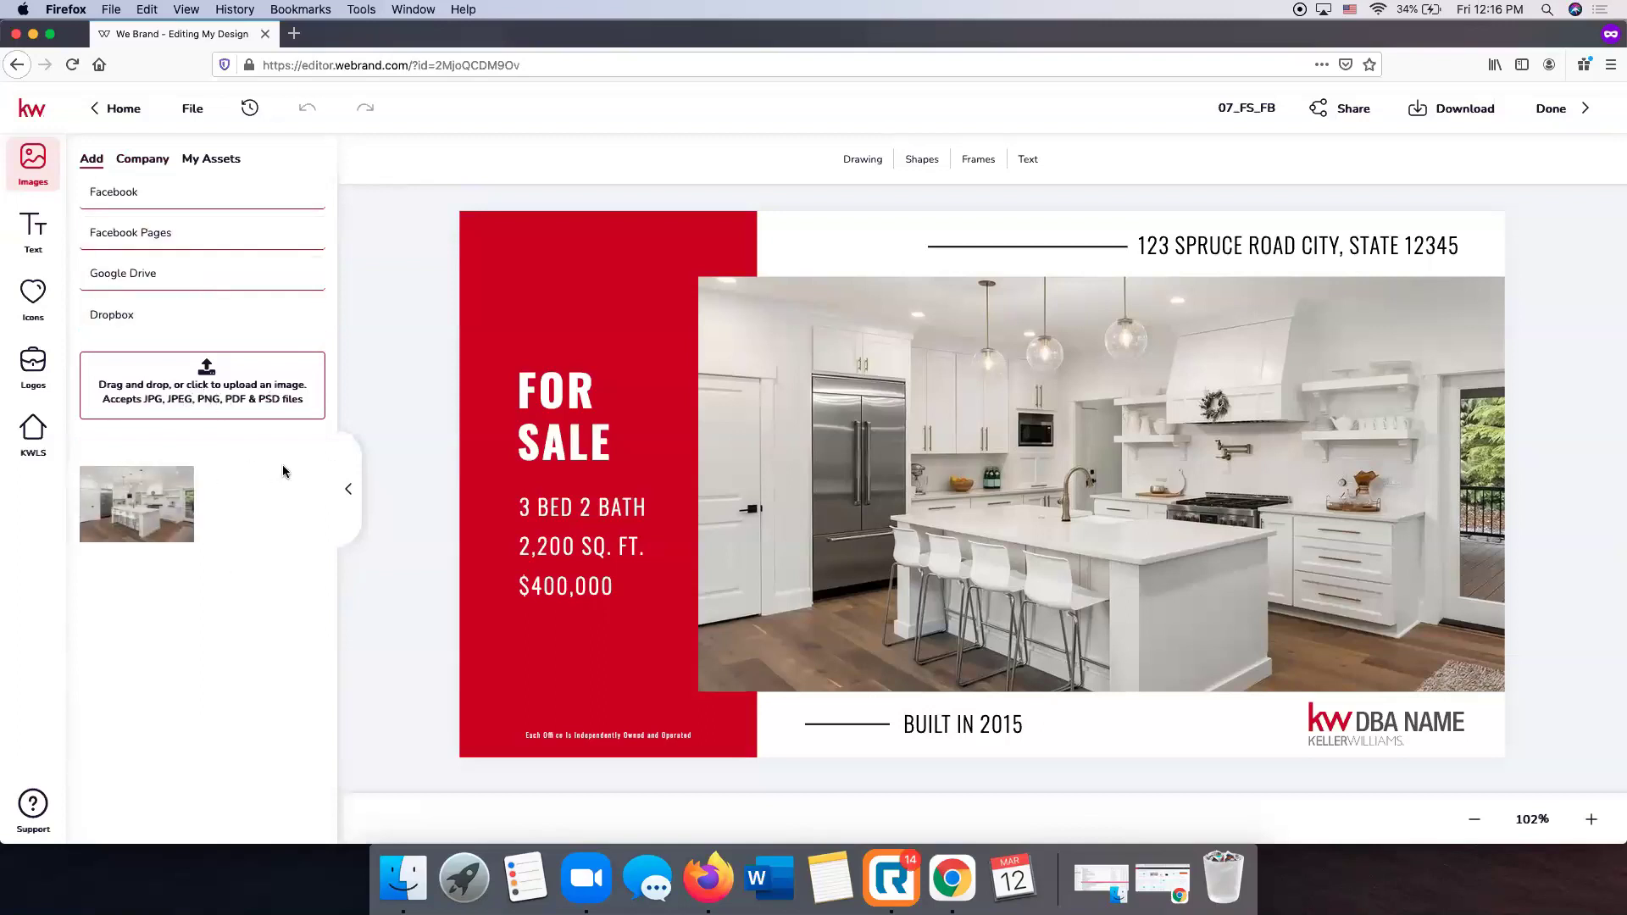
- Try the Happy Fri Day text banner on the design, then delete it
{"action": "left_click", "coordinate": [34, 227]}
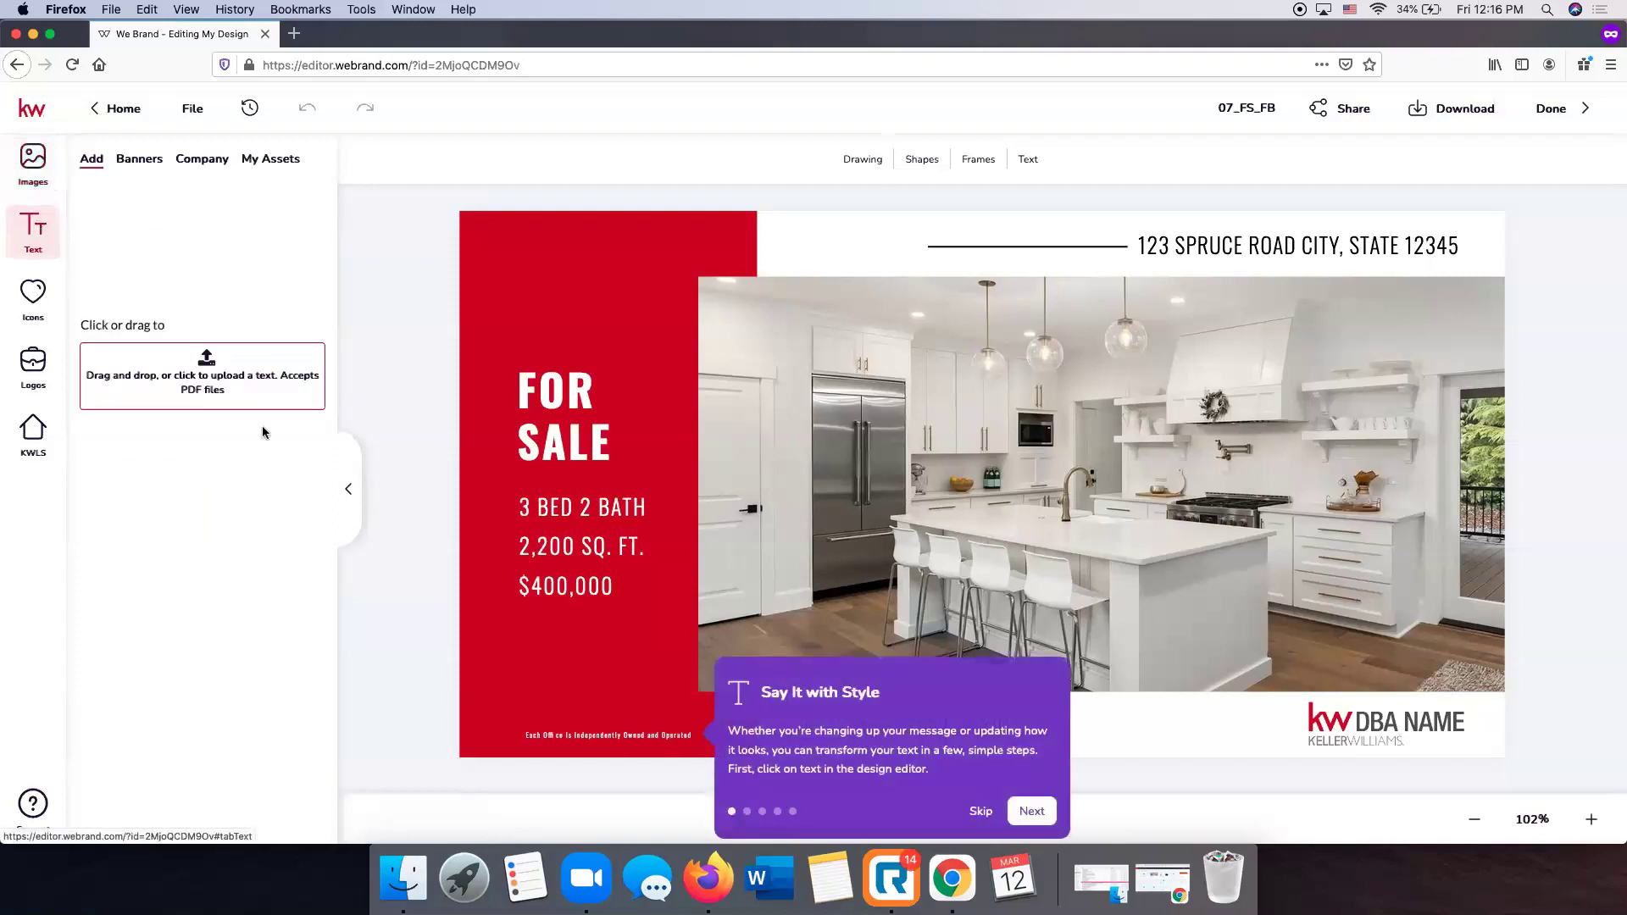
{"action": "left_click", "coordinate": [980, 812]}
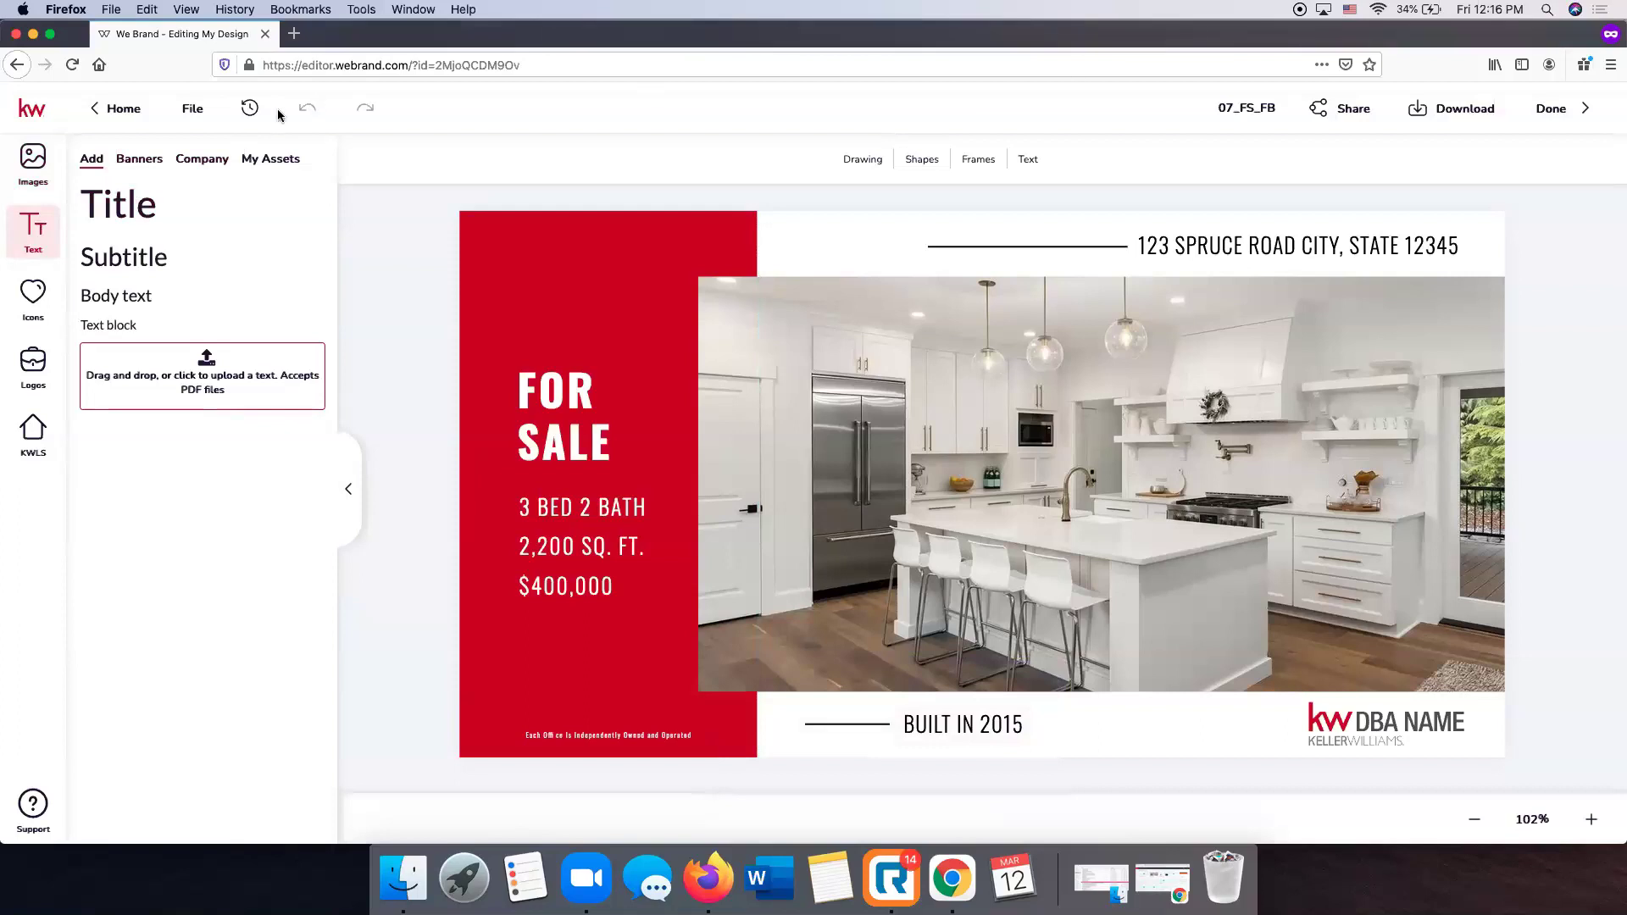
{"action": "left_click", "coordinate": [146, 160]}
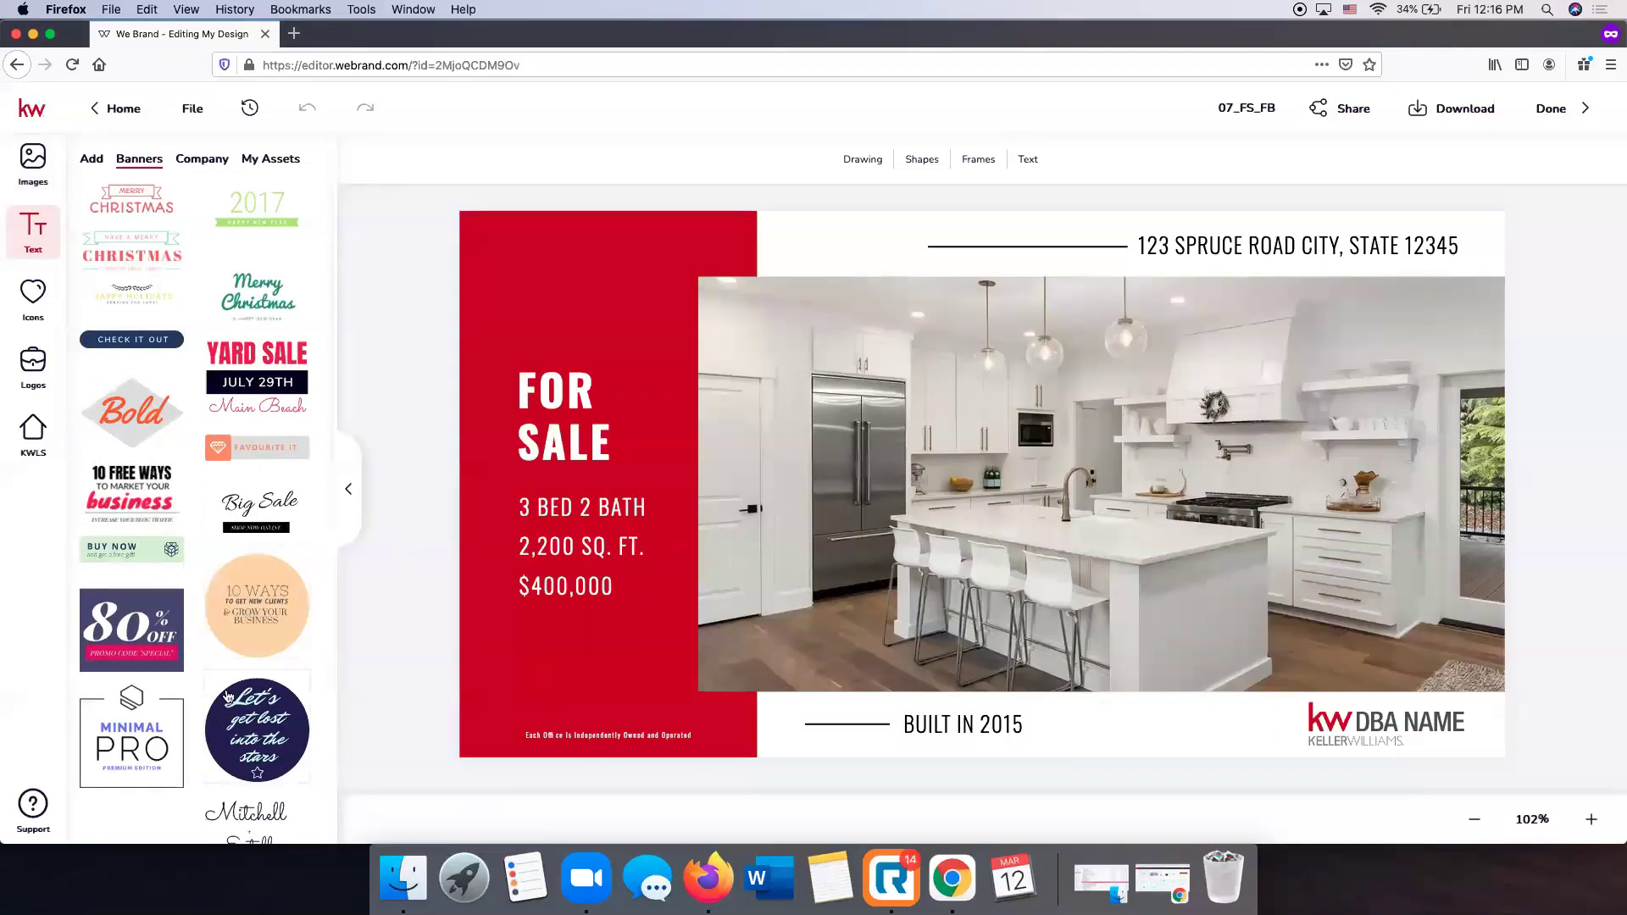
{"action": "scroll", "coordinate": [227, 697], "scroll_direction": "down", "scroll_amount": 3}
{"action": "left_click_drag", "start_coordinate": [127, 678], "coordinate": [775, 277]}
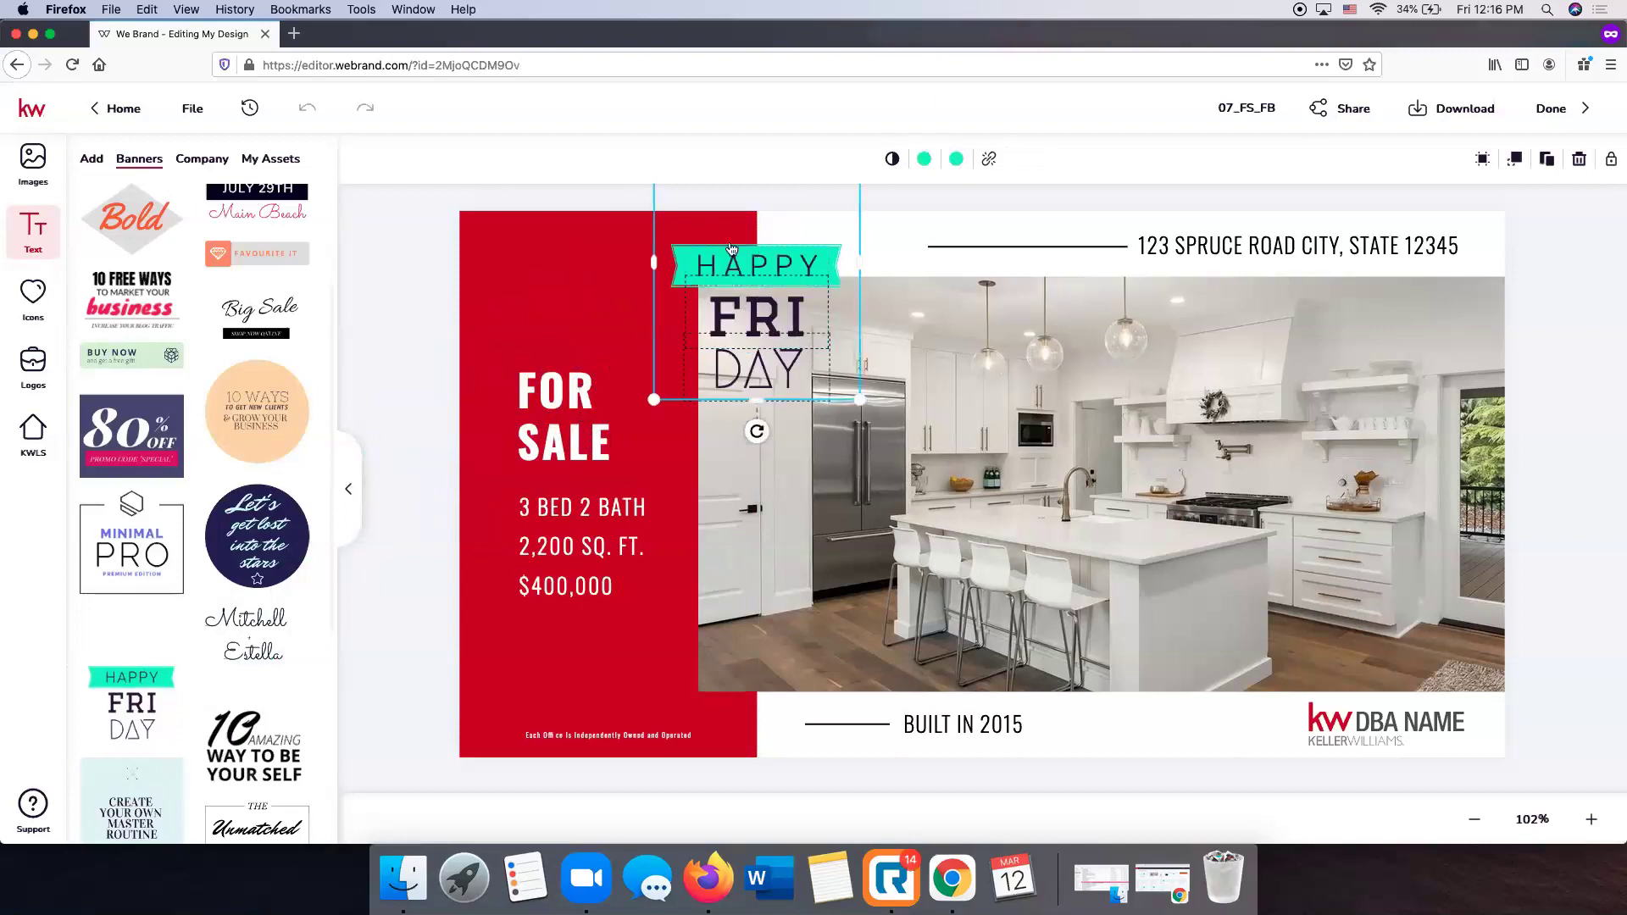
{"action": "key", "text": "Delete"}
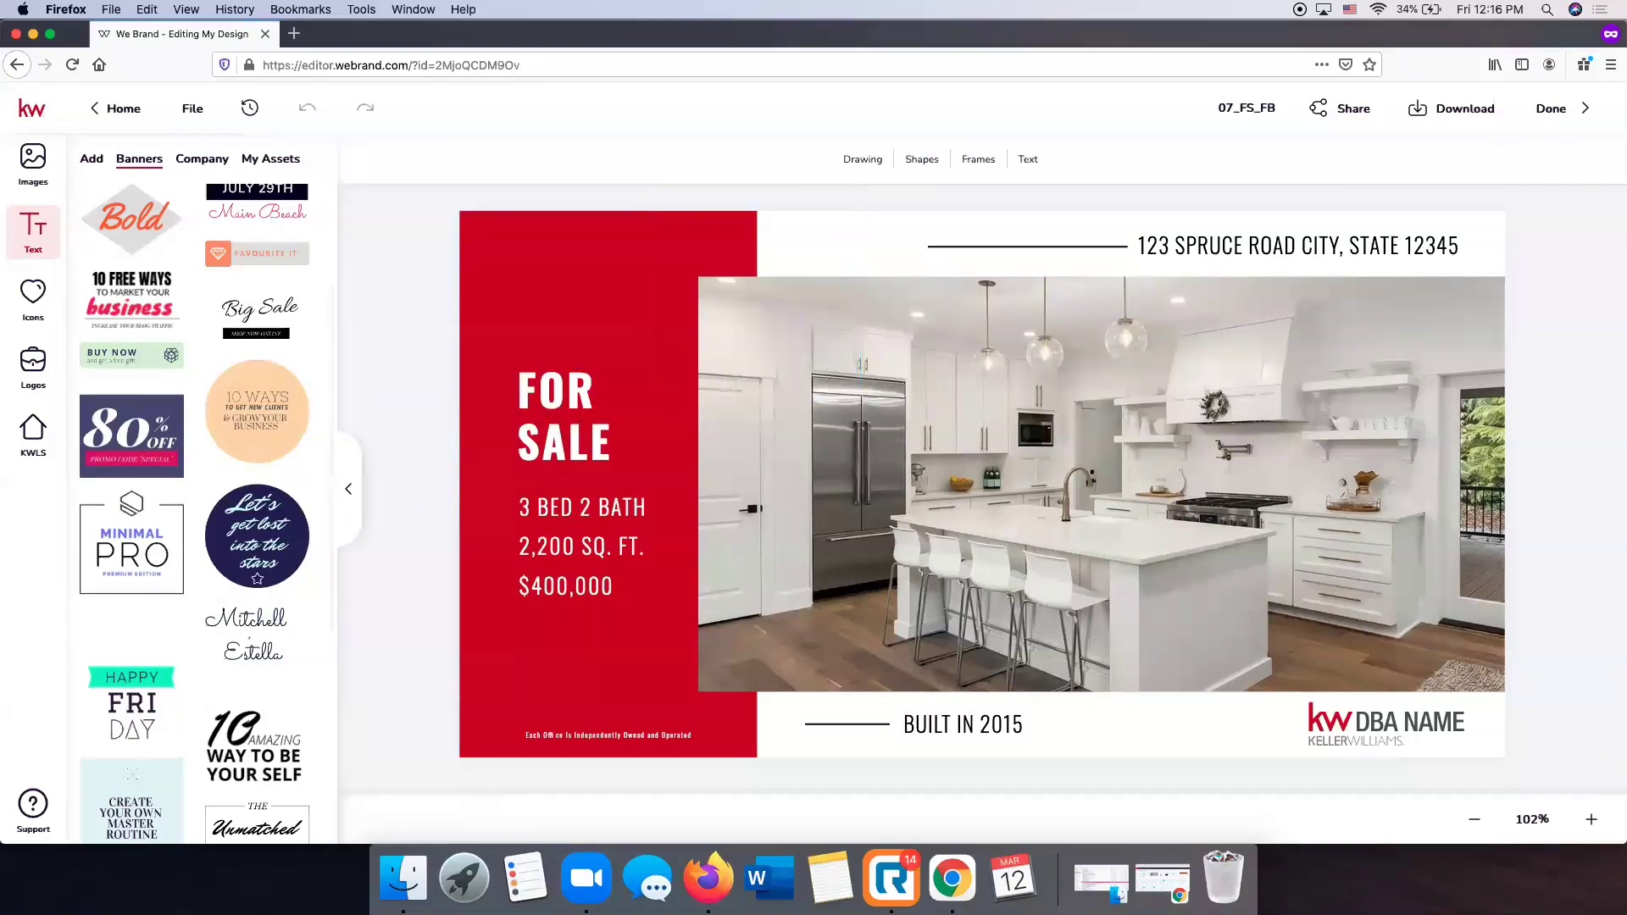
- Check the Company and My Assets text items, then switch to the Icons library
{"action": "left_click", "coordinate": [191, 166]}
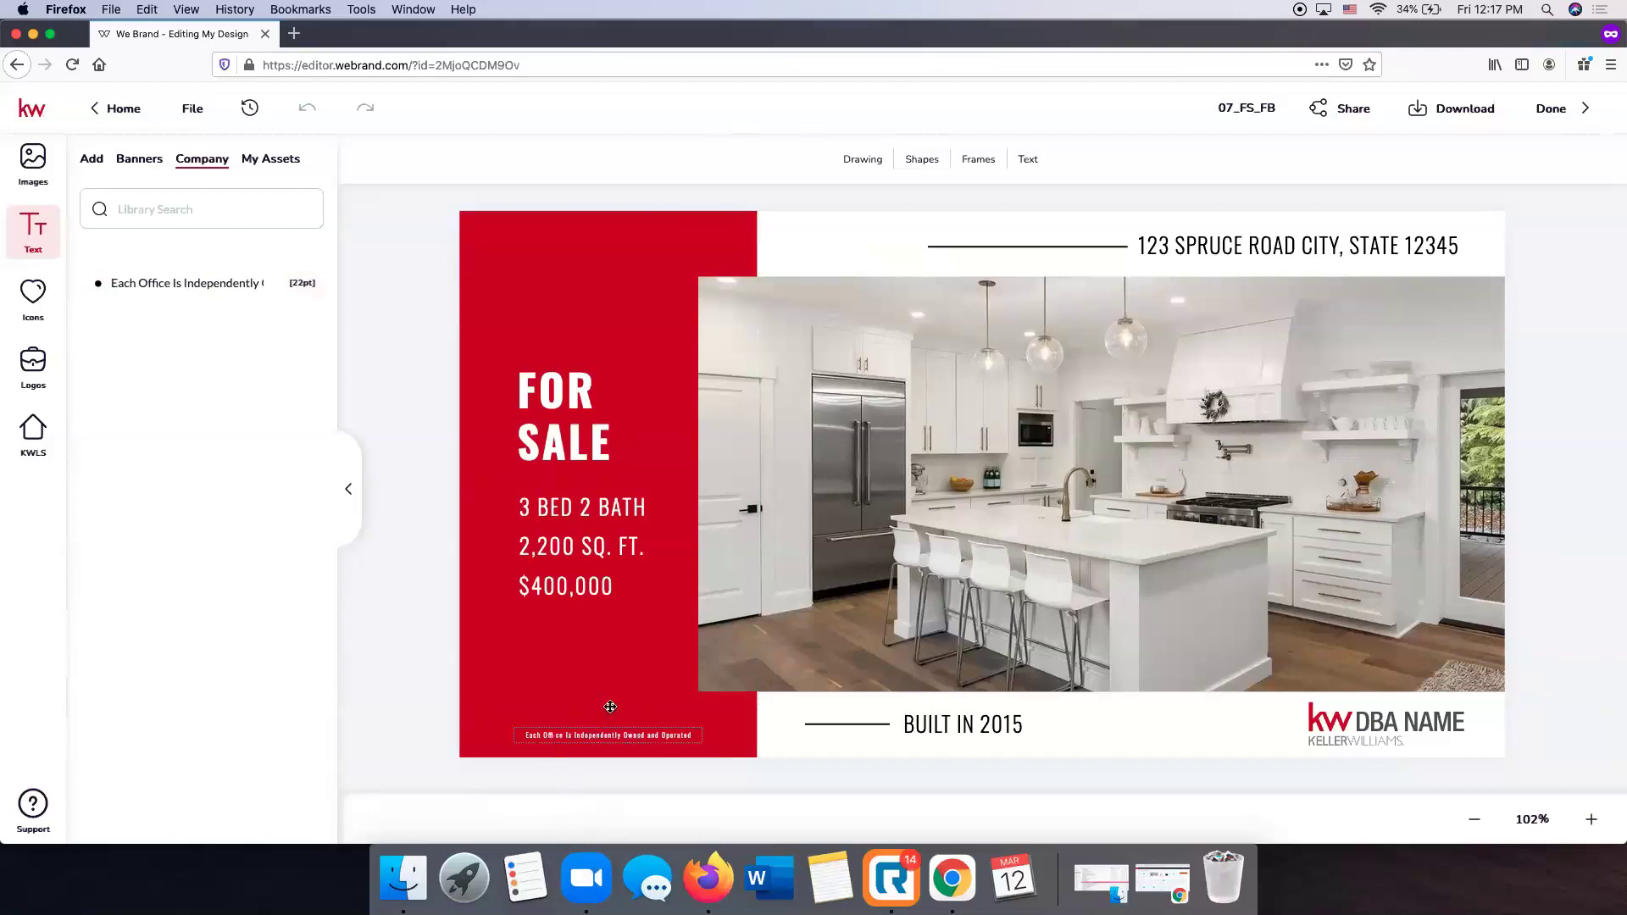
{"action": "left_click", "coordinate": [271, 154]}
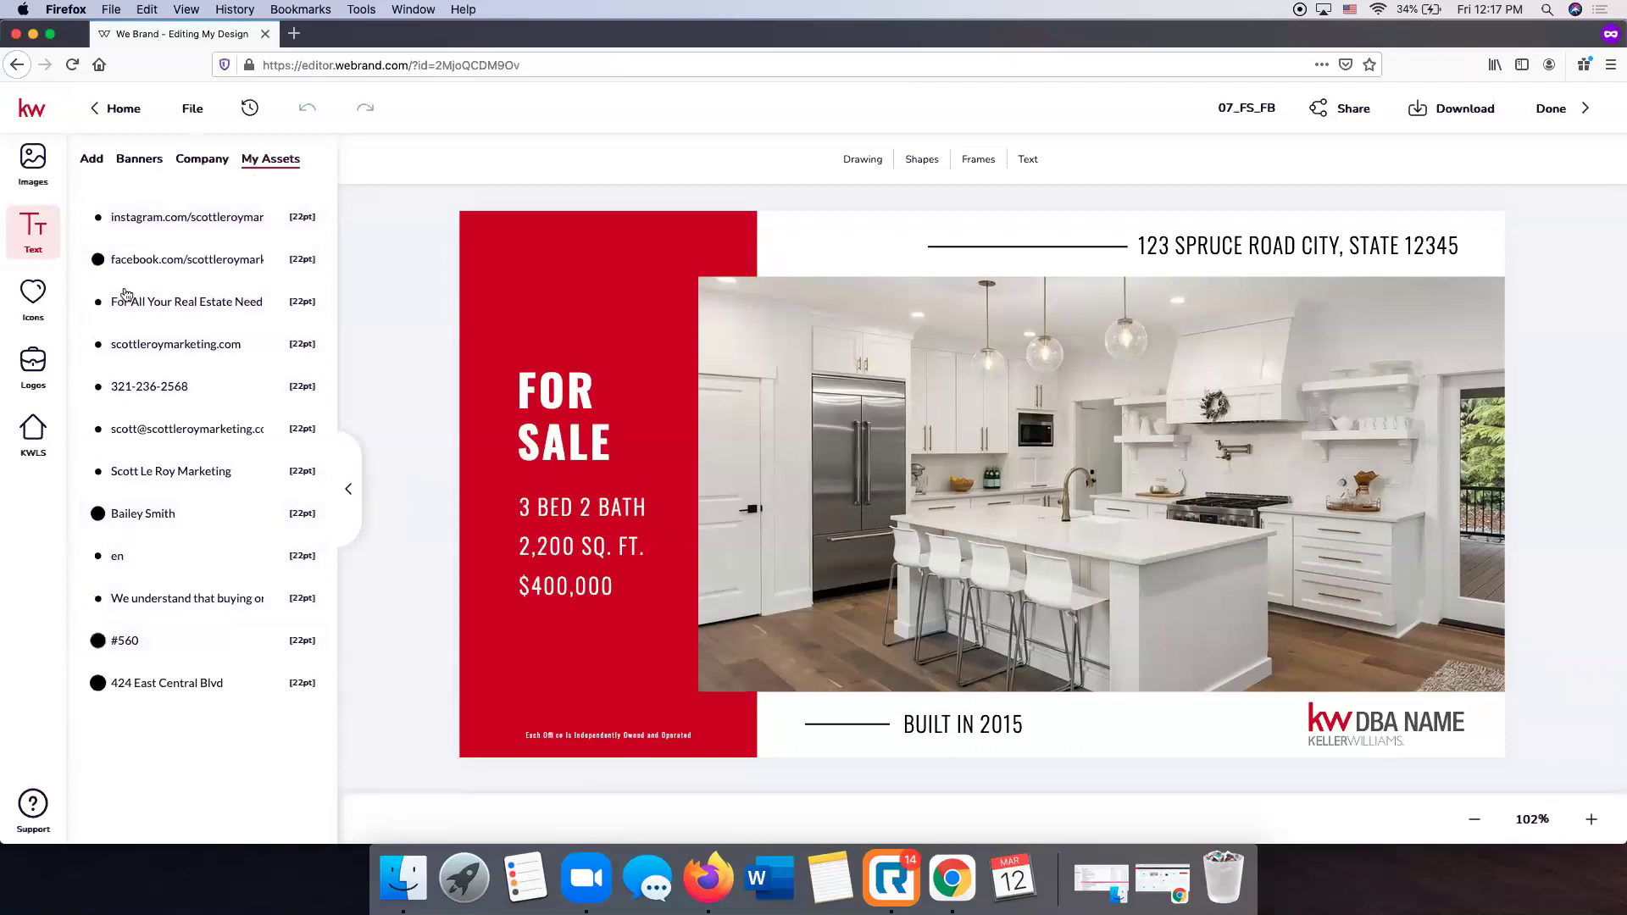
{"action": "left_click", "coordinate": [34, 294]}
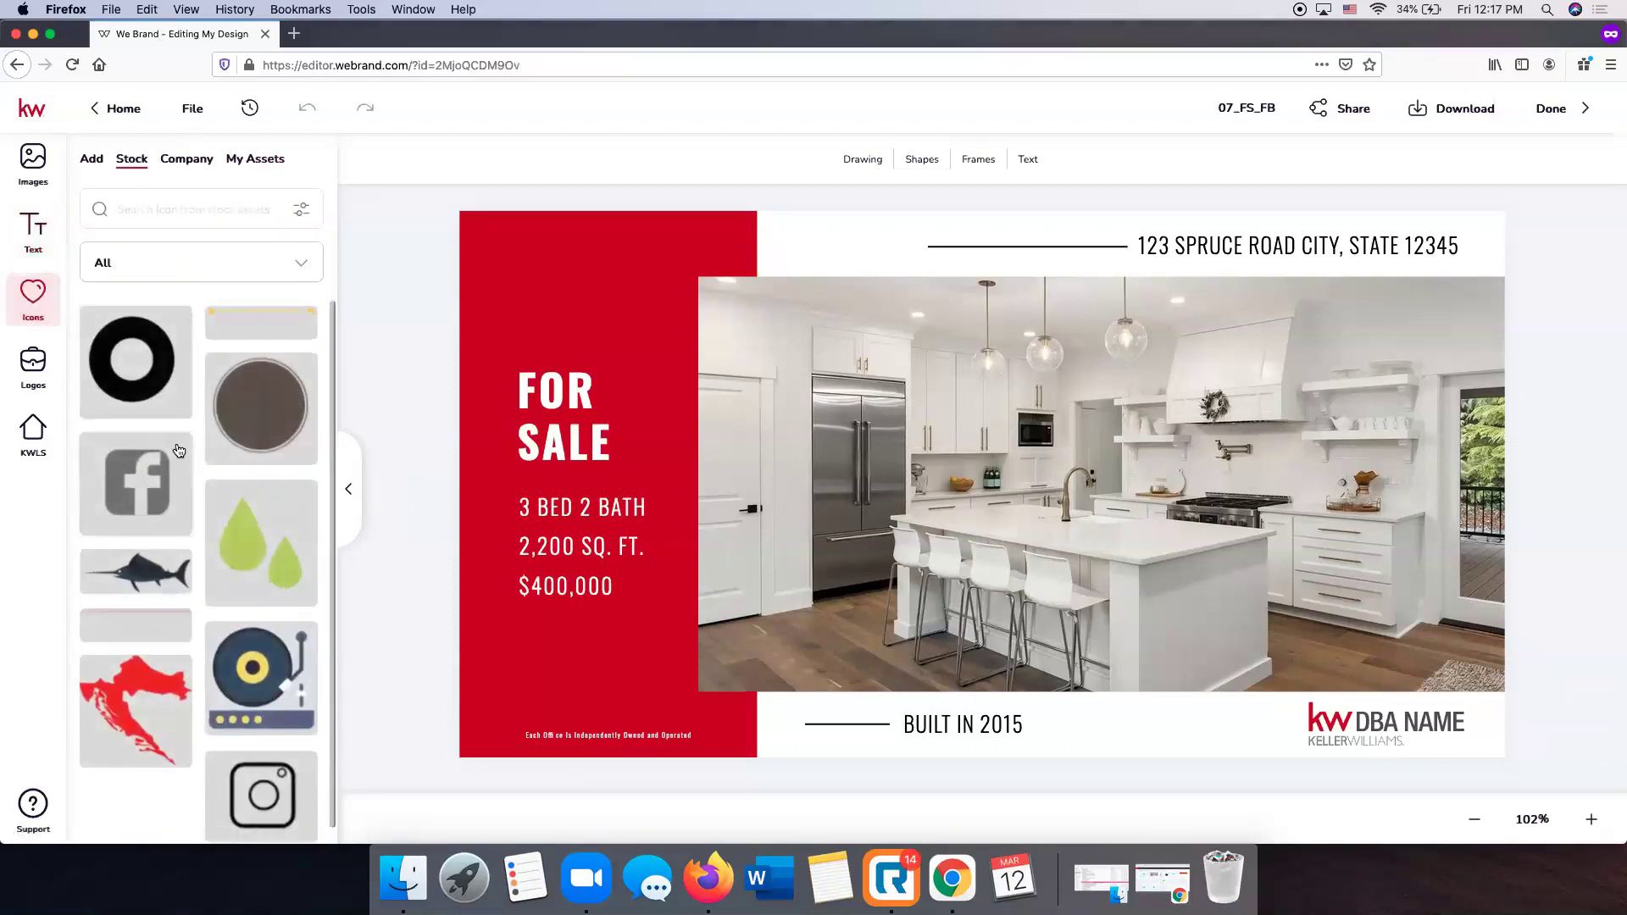
- Check the Company and My Assets icon tabs, then switch to the Logos library
{"action": "scroll", "coordinate": [178, 449], "scroll_direction": "down", "scroll_amount": 10}
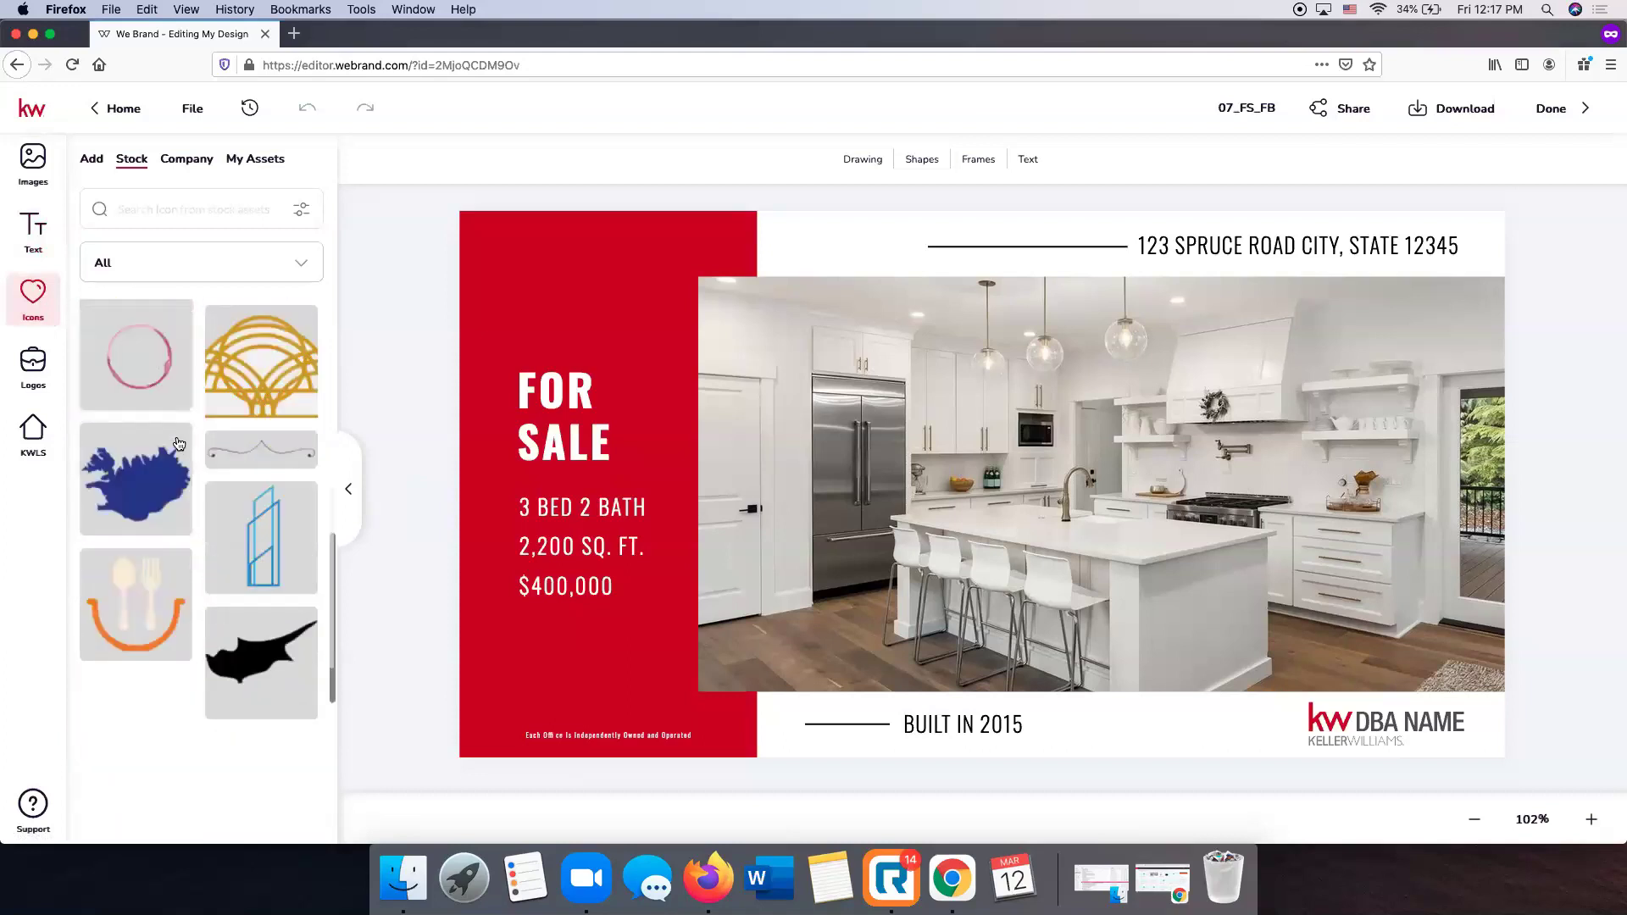
{"action": "scroll", "coordinate": [182, 448], "scroll_direction": "down", "scroll_amount": 5}
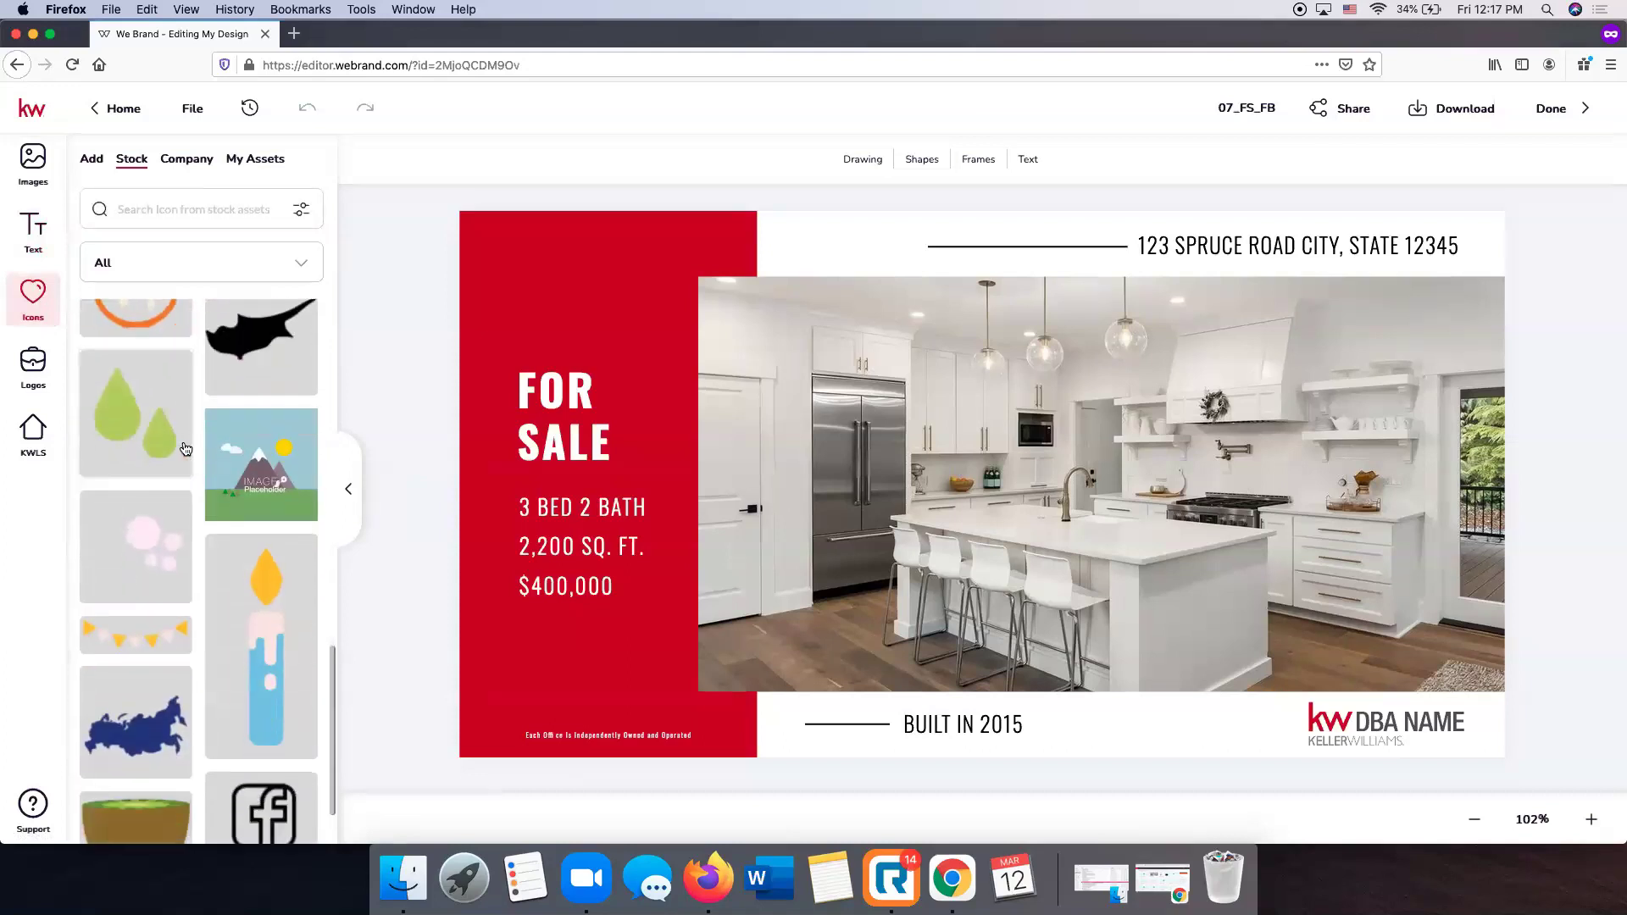
{"action": "left_click", "coordinate": [201, 165]}
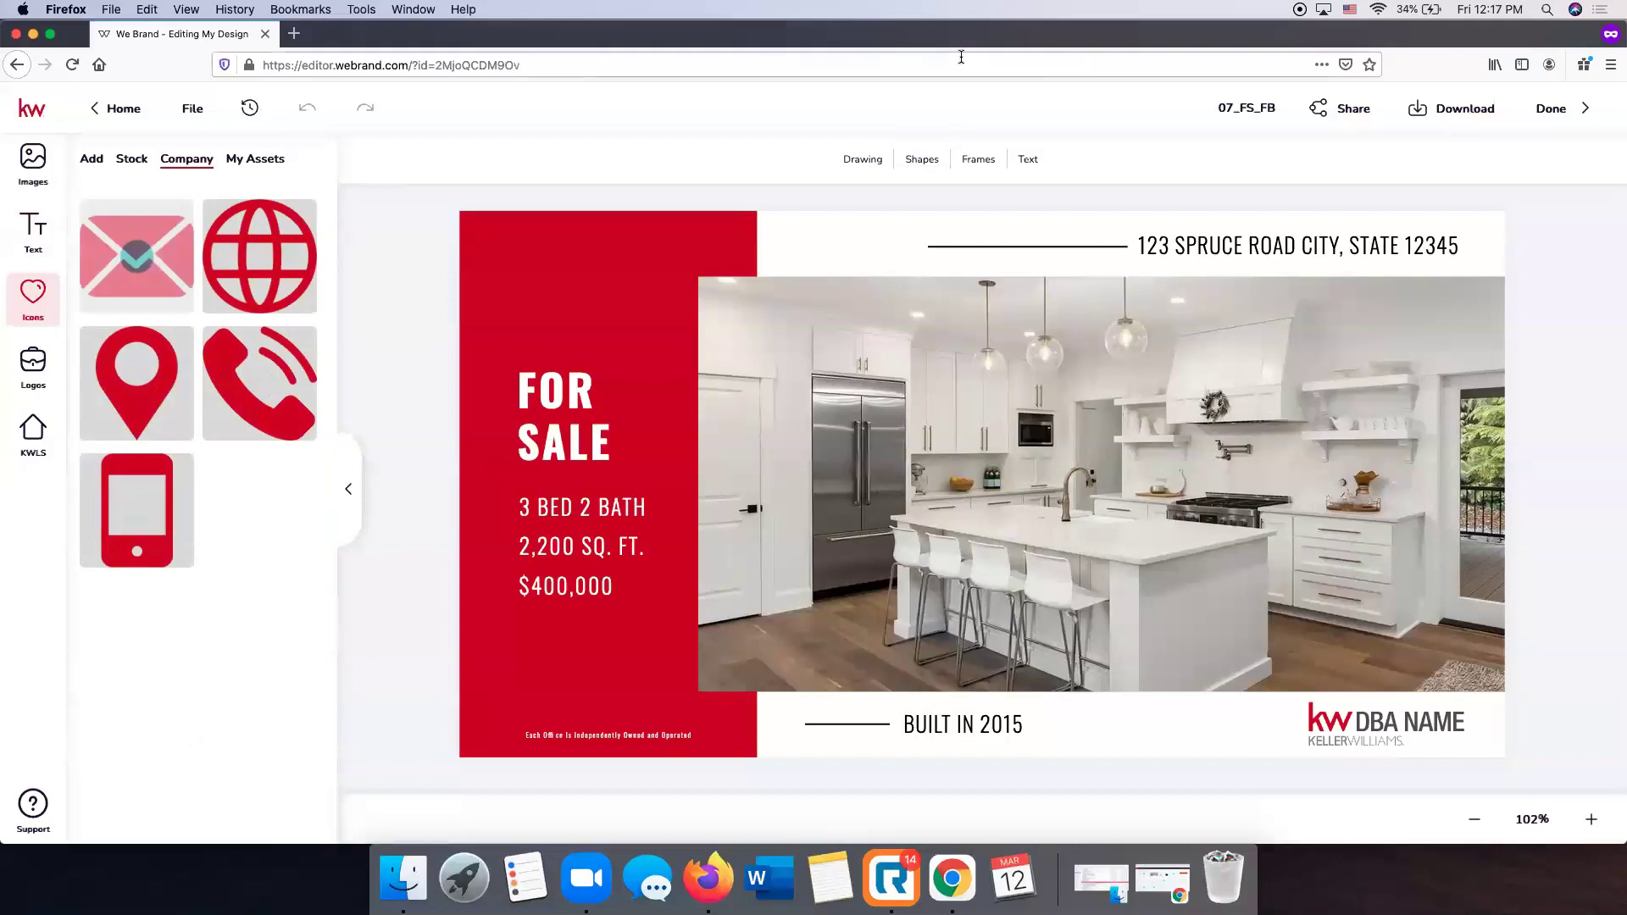
{"action": "left_click", "coordinate": [264, 161]}
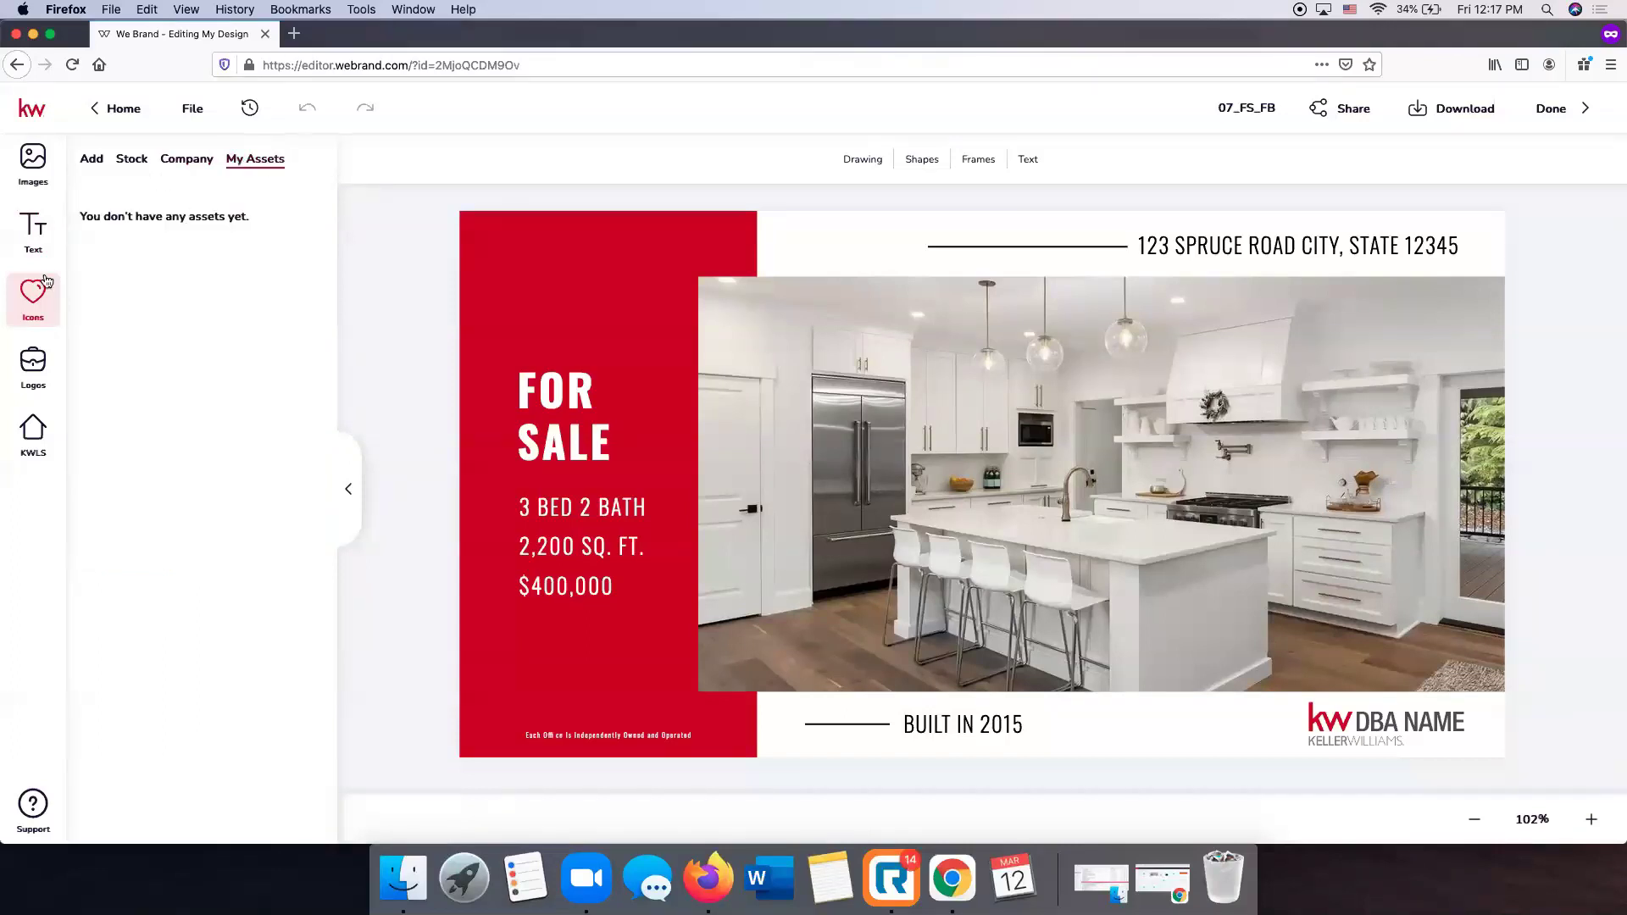
{"action": "left_click", "coordinate": [36, 373]}
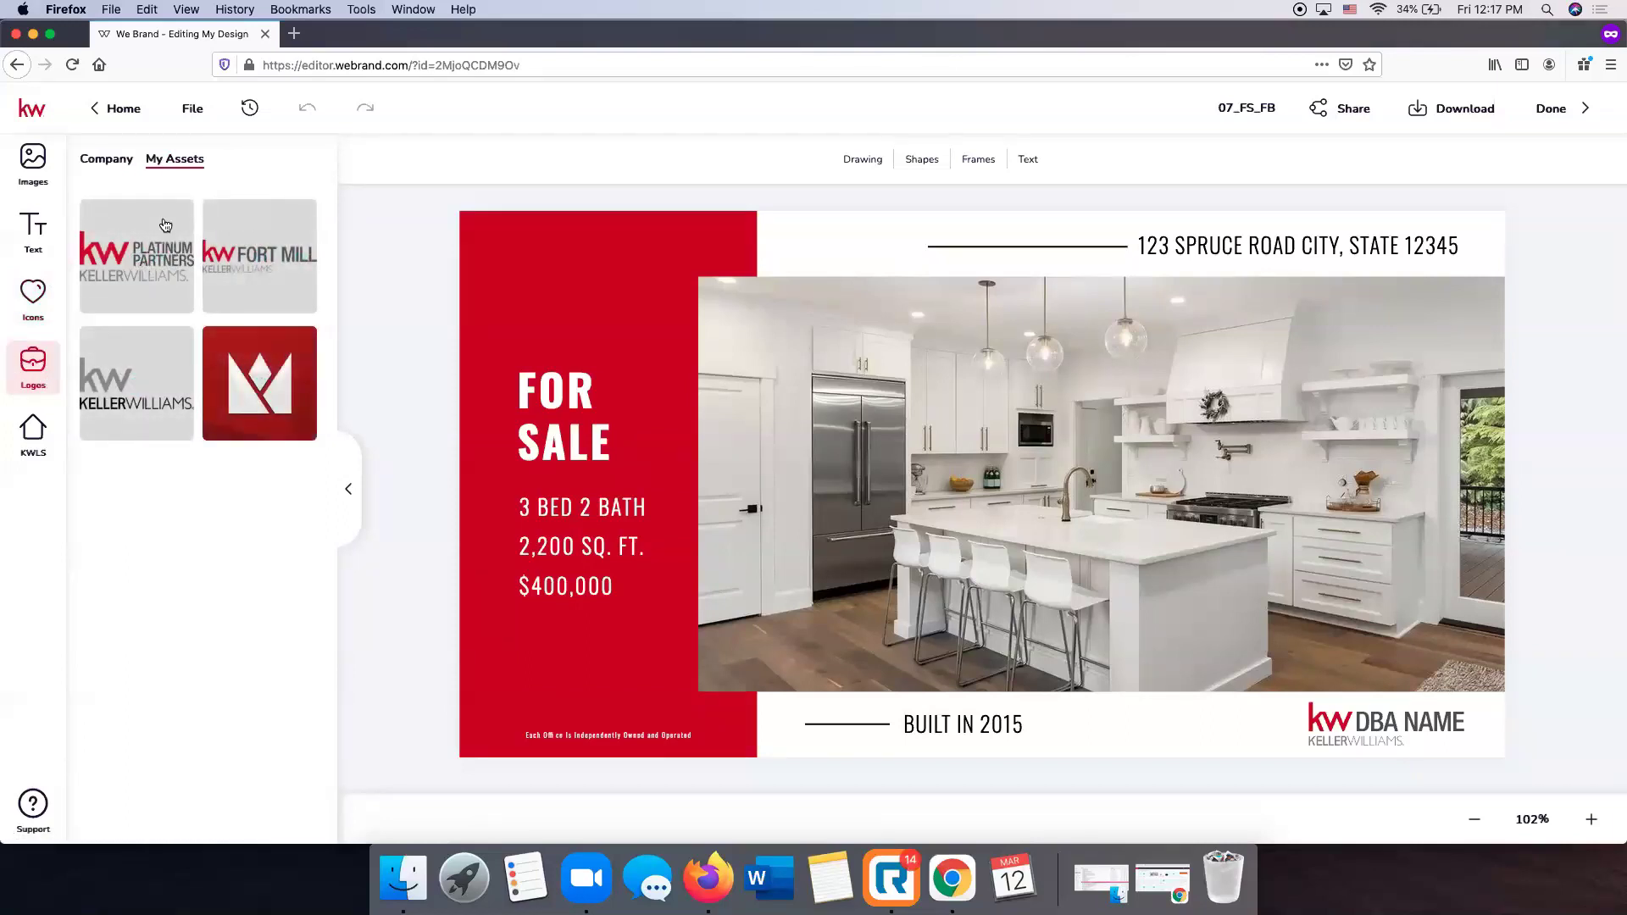
- Open the Company KW logo folder to view red, black, grey and white Keller Williams logos
{"action": "left_click", "coordinate": [110, 169]}
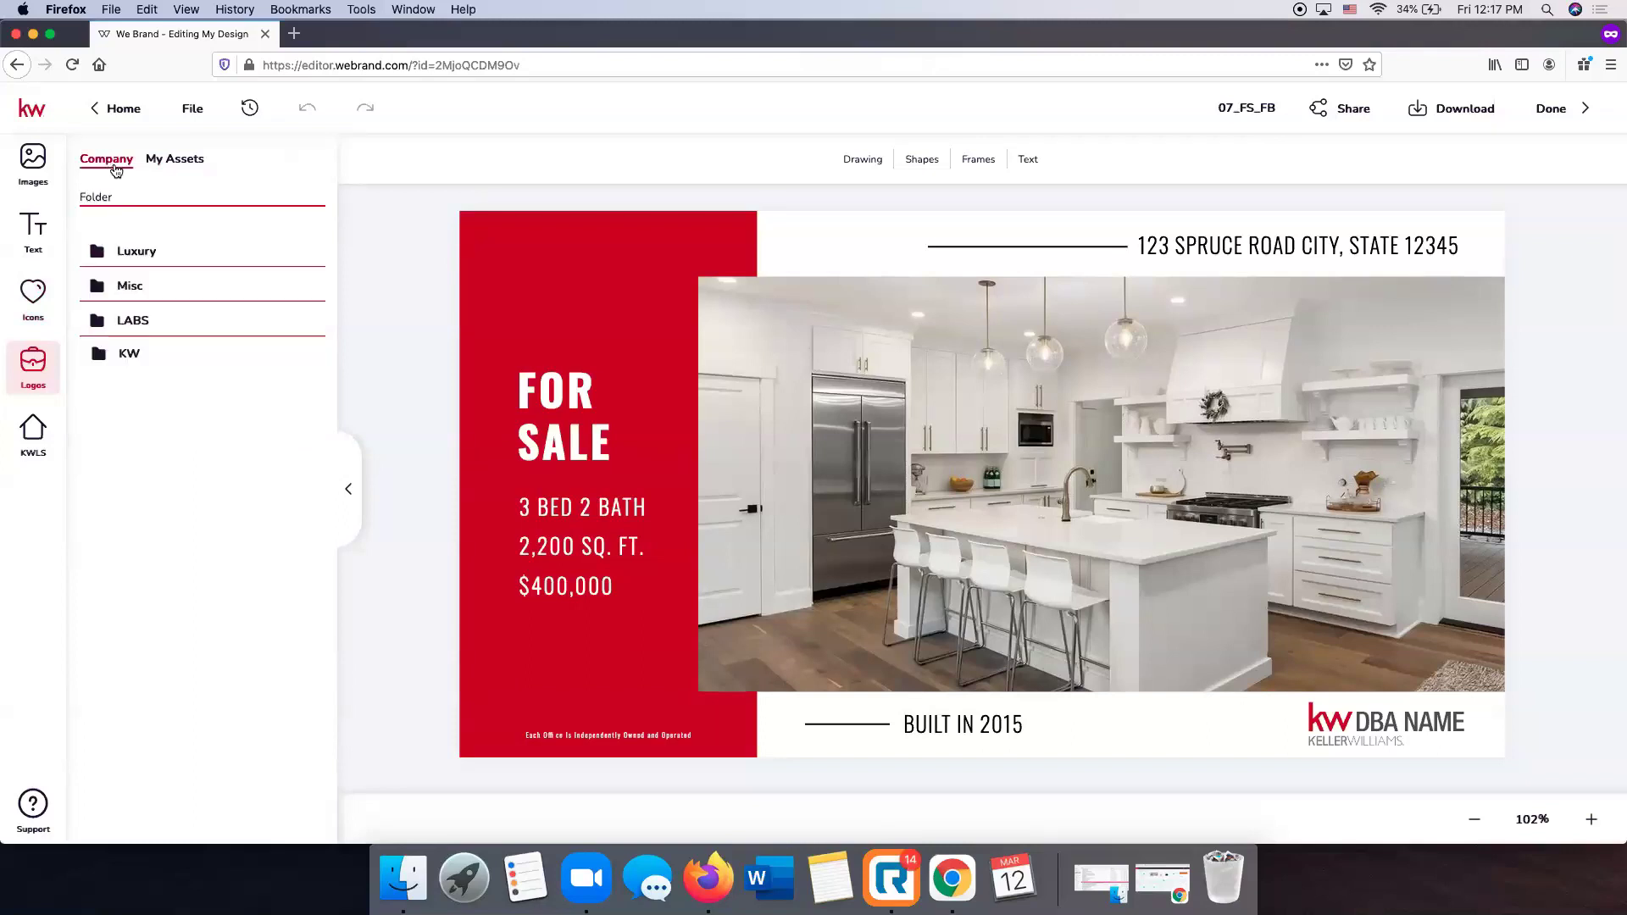
{"action": "left_click", "coordinate": [131, 356]}
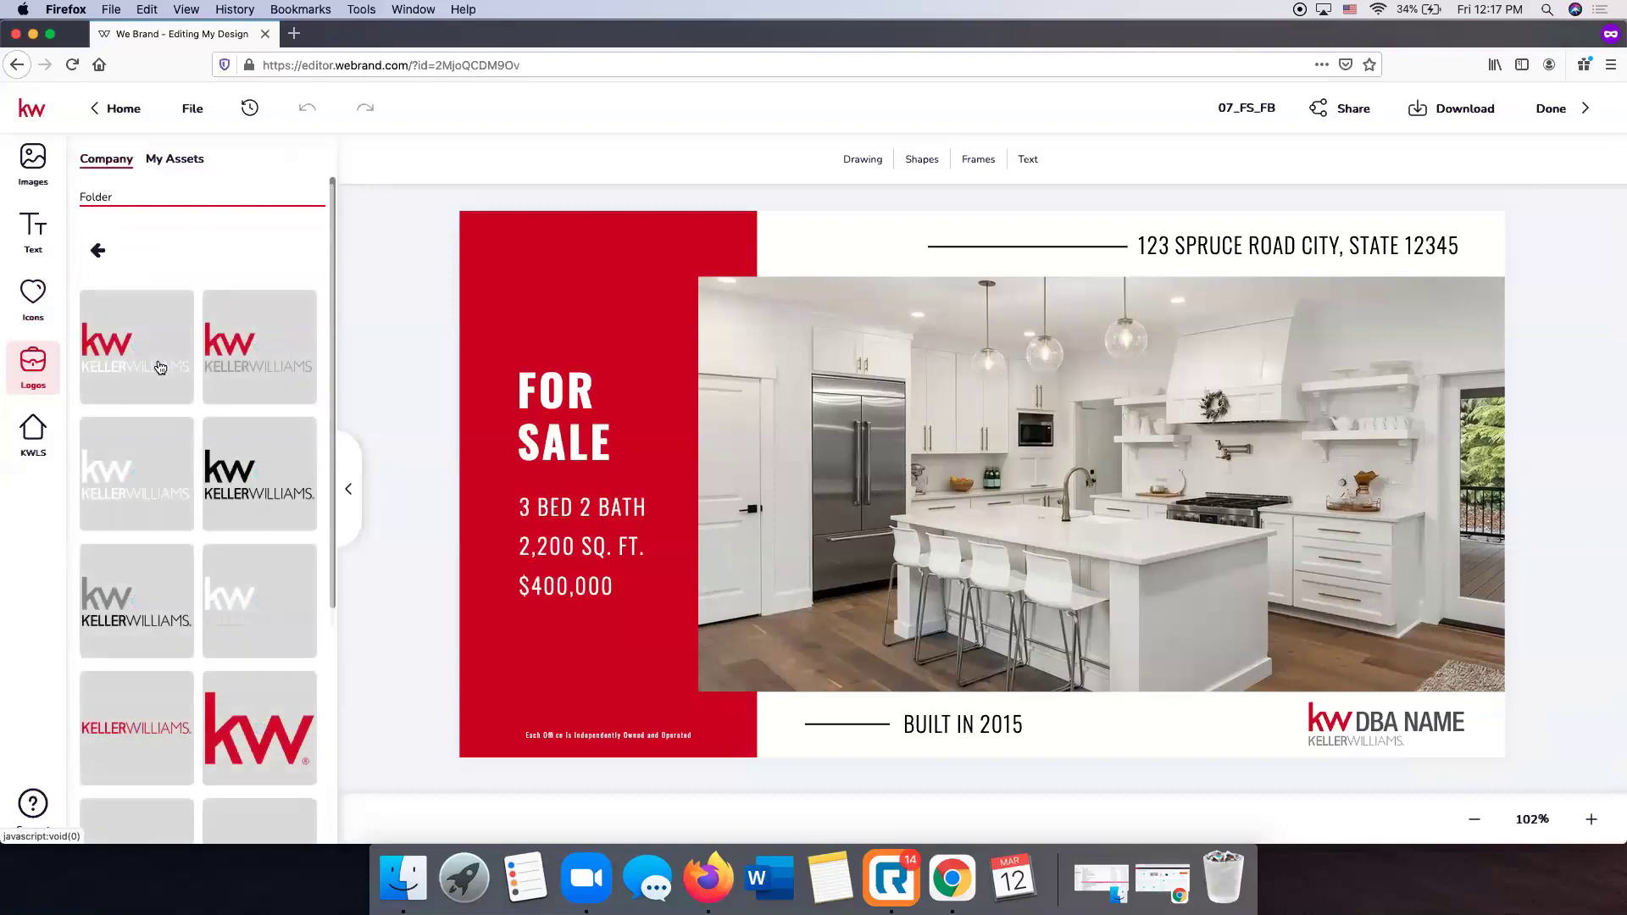
{"action": "scroll", "coordinate": [159, 367], "scroll_direction": "down", "scroll_amount": 3}
{"action": "scroll", "coordinate": [160, 367], "scroll_direction": "up", "scroll_amount": 10}
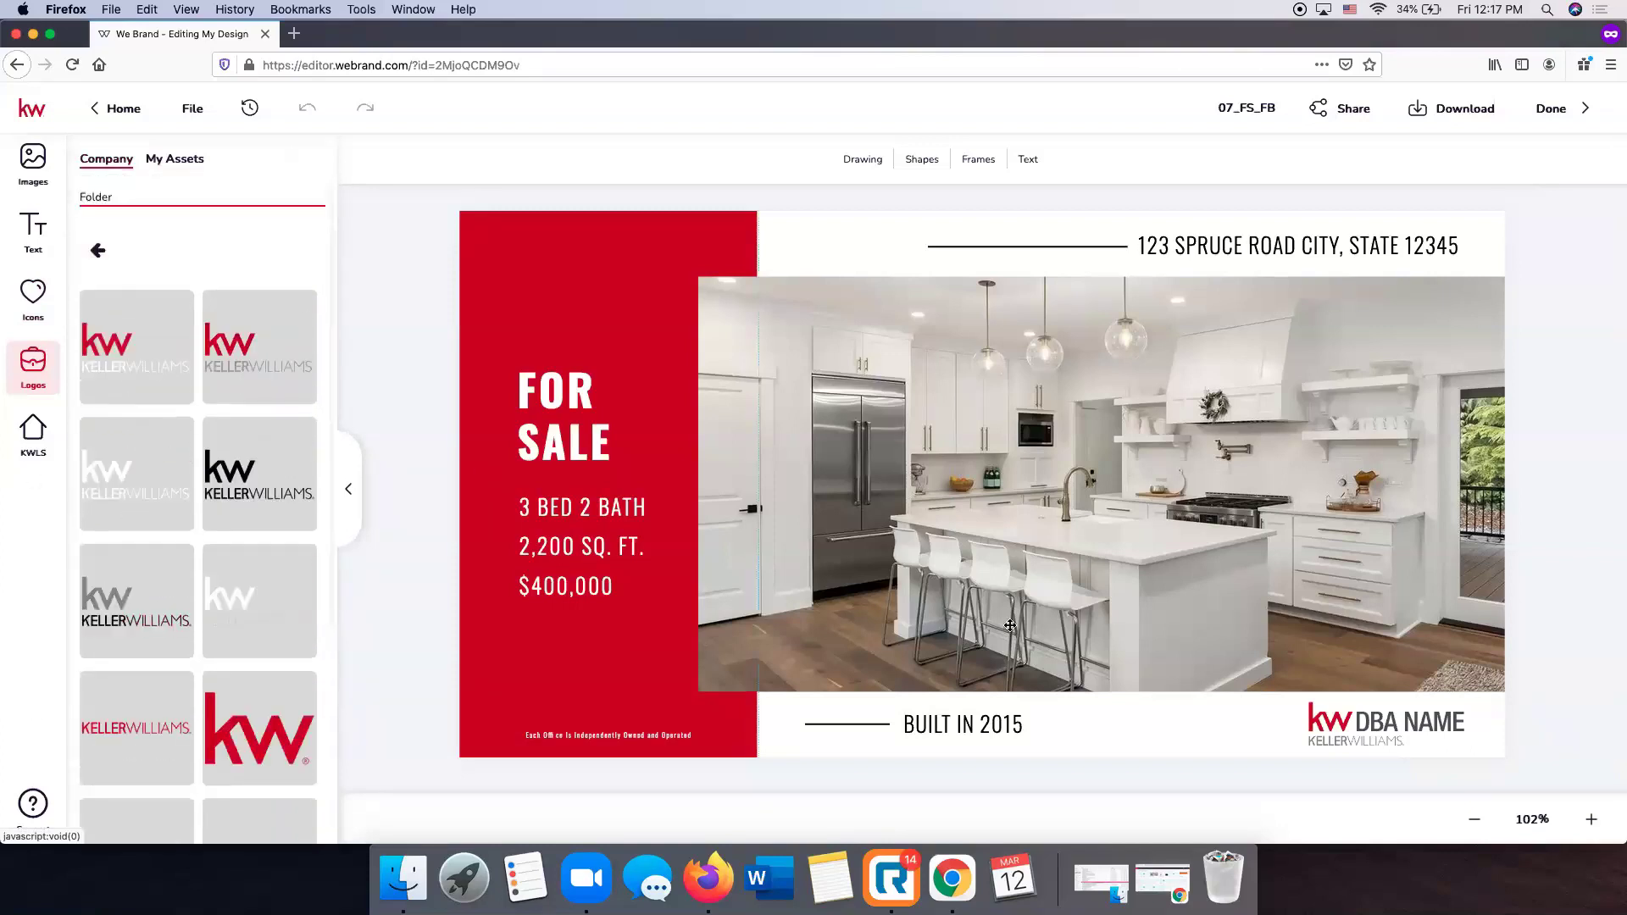
- Go to kwconnect.com in a new tab and open the Marketing Logos and Branding page
{"action": "left_click", "coordinate": [295, 34]}
{"action": "type", "text": "kwconnect.com"}
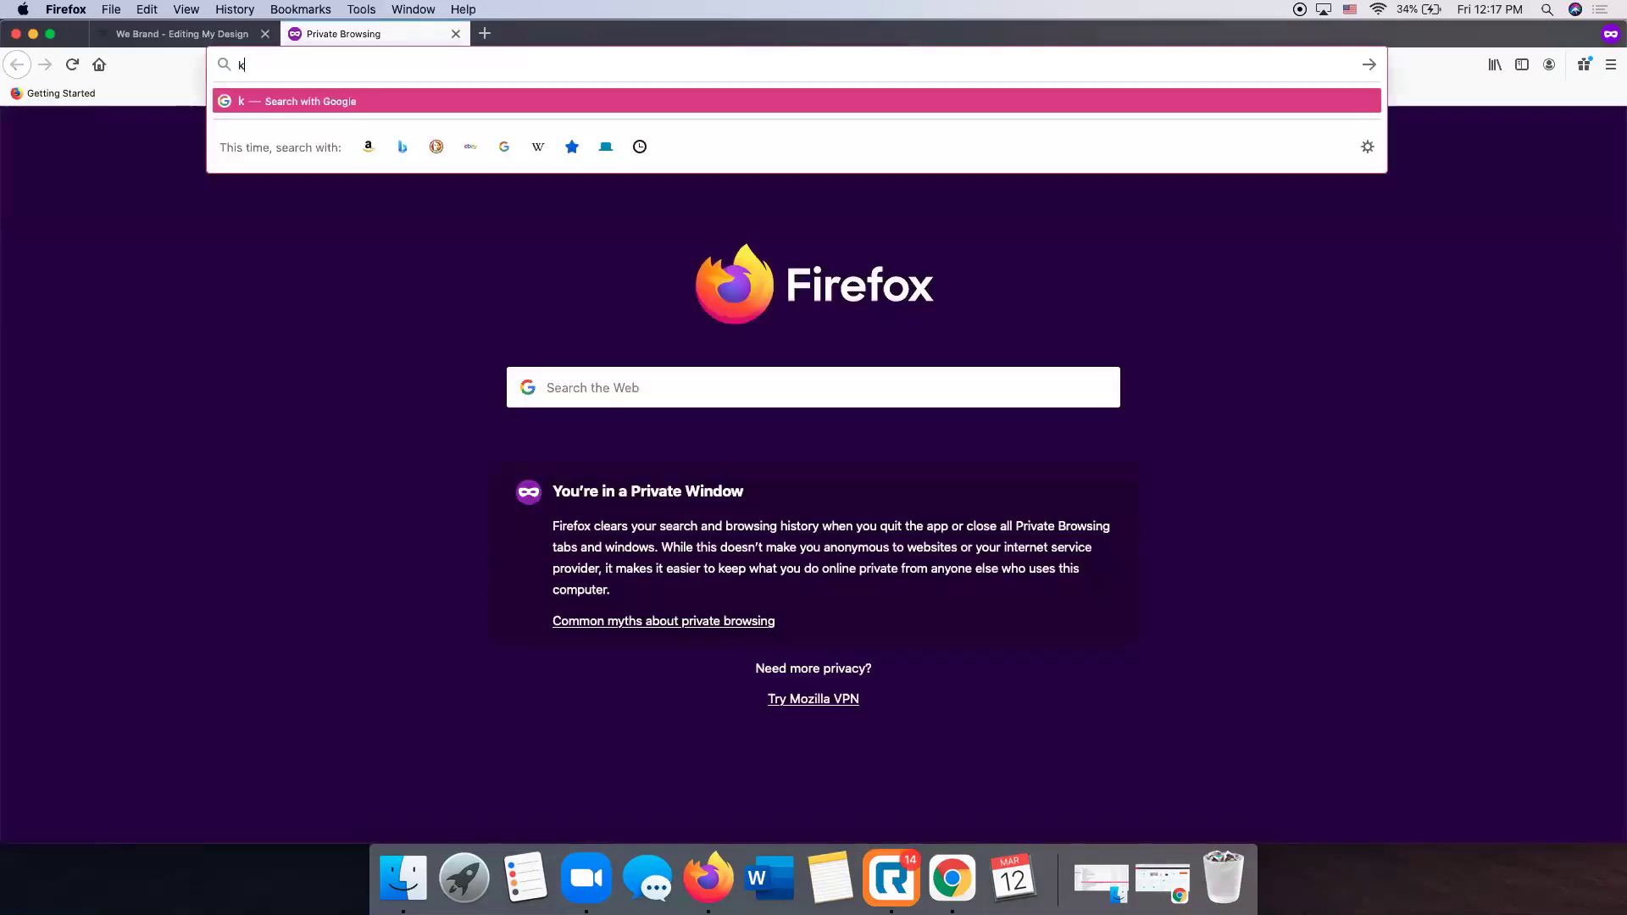
{"action": "key", "text": "Return"}
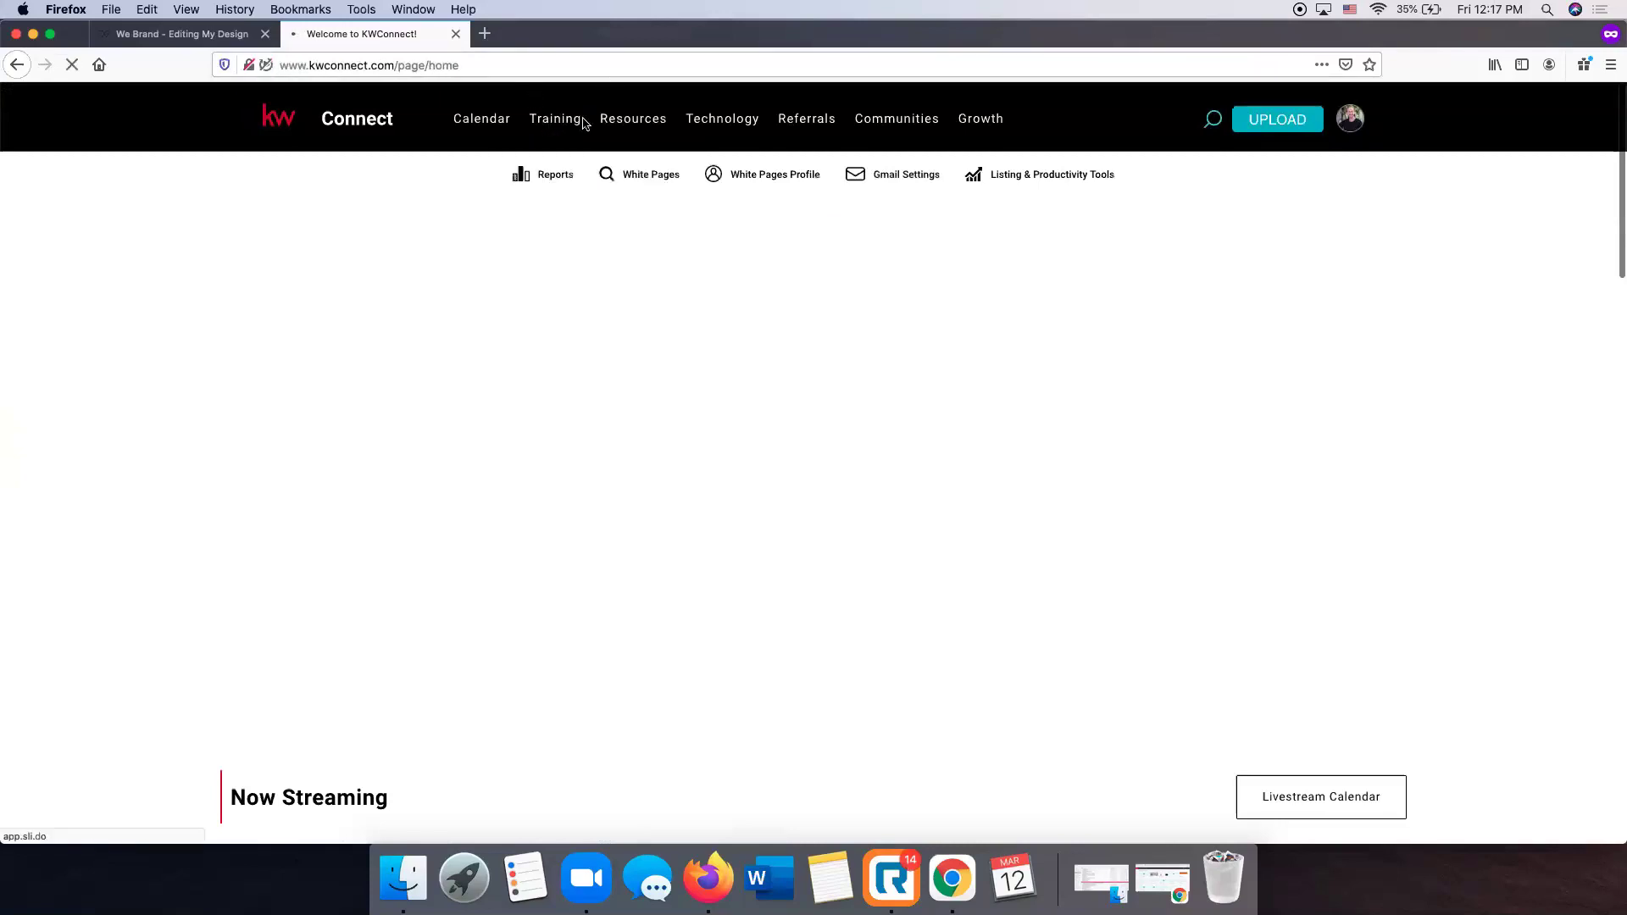
{"action": "mouse_move", "coordinate": [632, 123]}
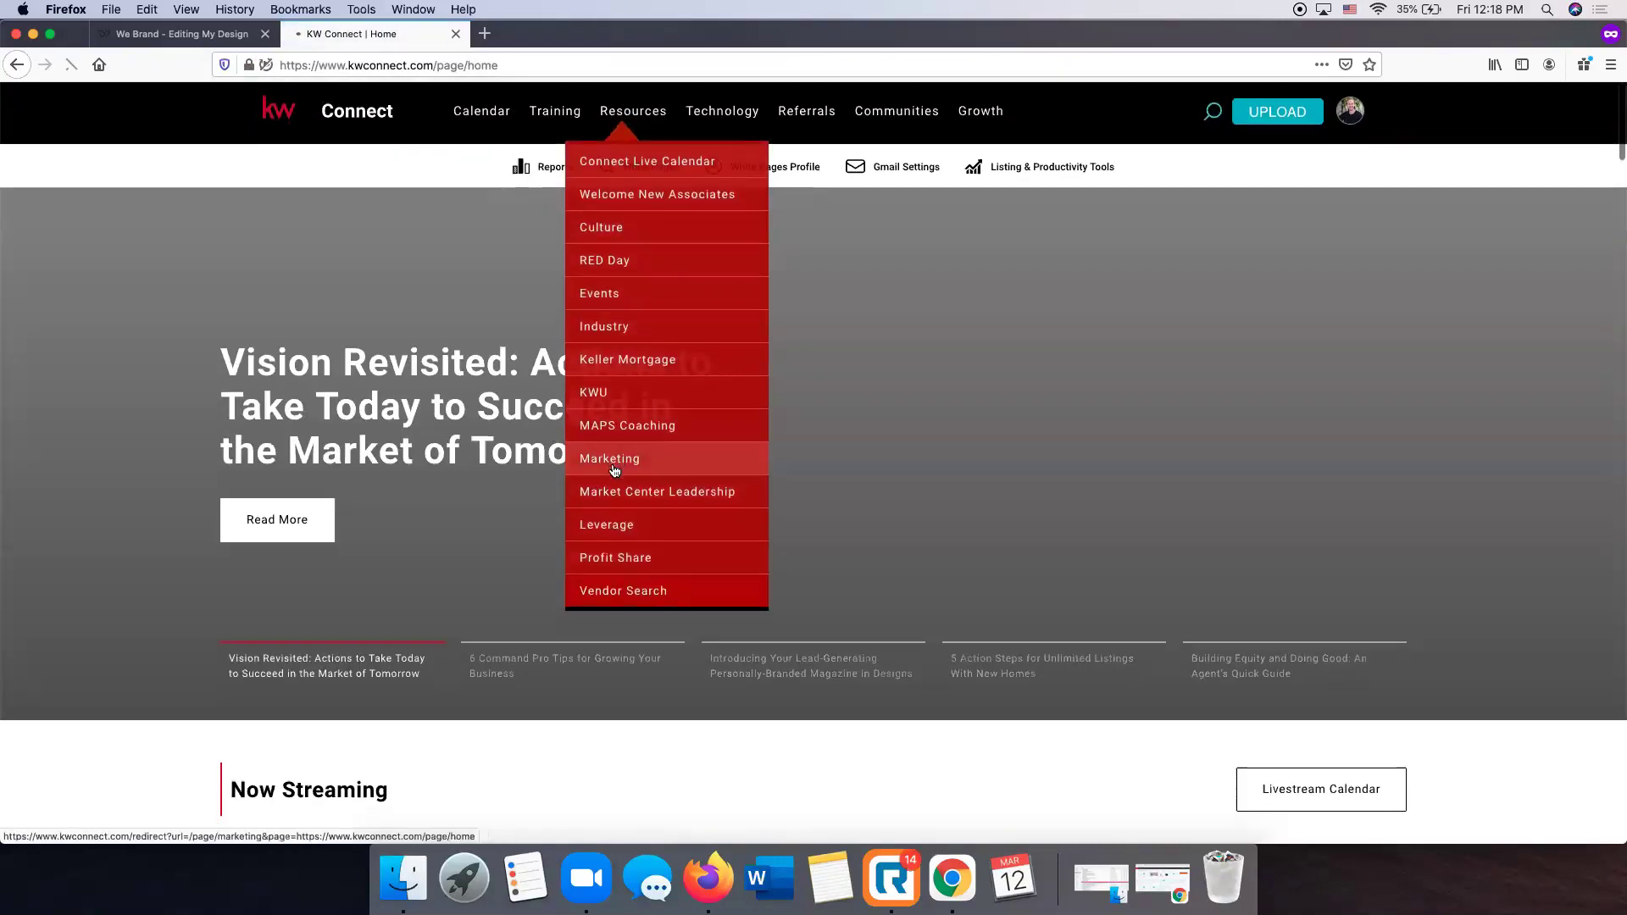
{"action": "left_click", "coordinate": [614, 469]}
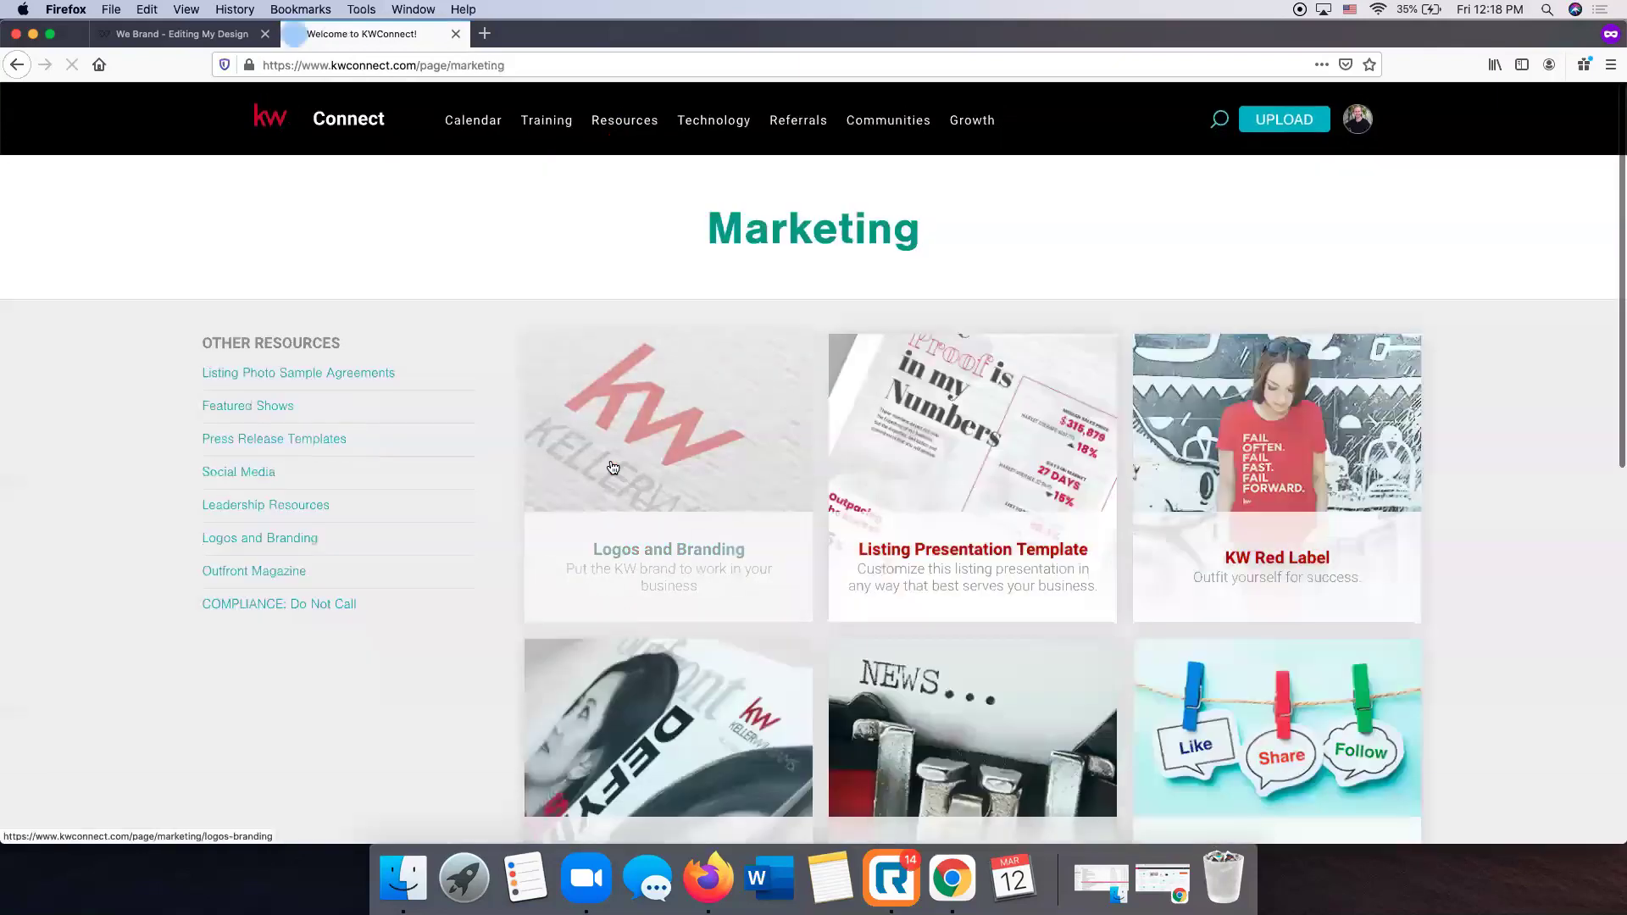
{"action": "left_click", "coordinate": [613, 467]}
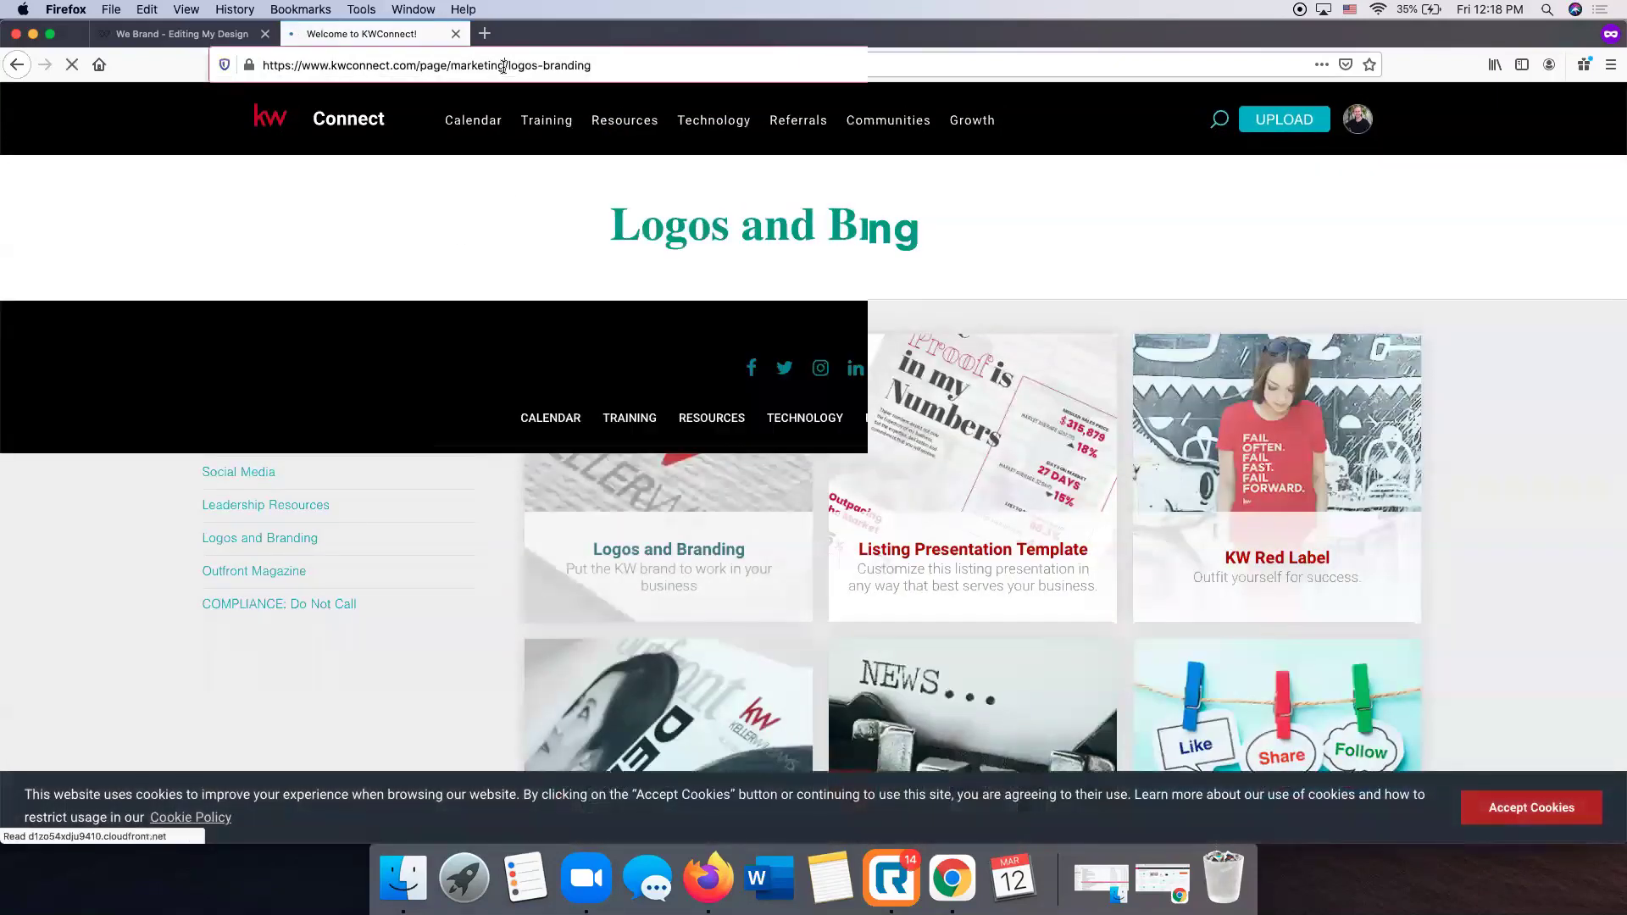
- Accept cookies and search Market Center Logos for 1033, finding Elite Realty
{"action": "scroll", "coordinate": [1145, 672], "scroll_direction": "down", "scroll_amount": 3}
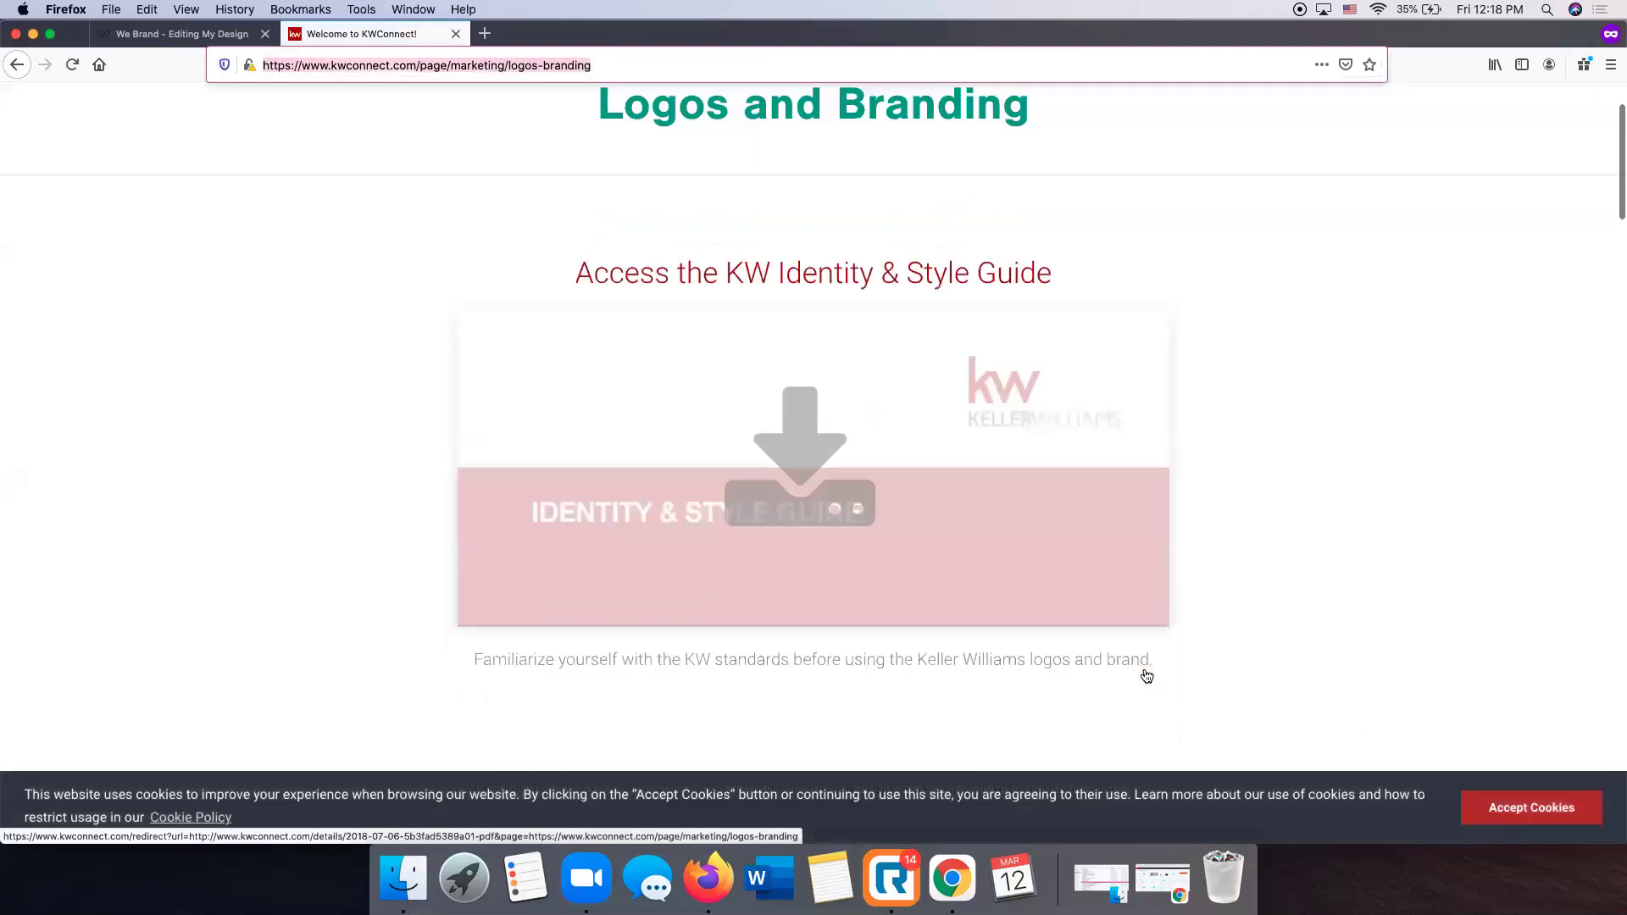
{"action": "left_click", "coordinate": [1593, 816]}
{"action": "scroll", "coordinate": [1101, 534], "scroll_direction": "down", "scroll_amount": 8}
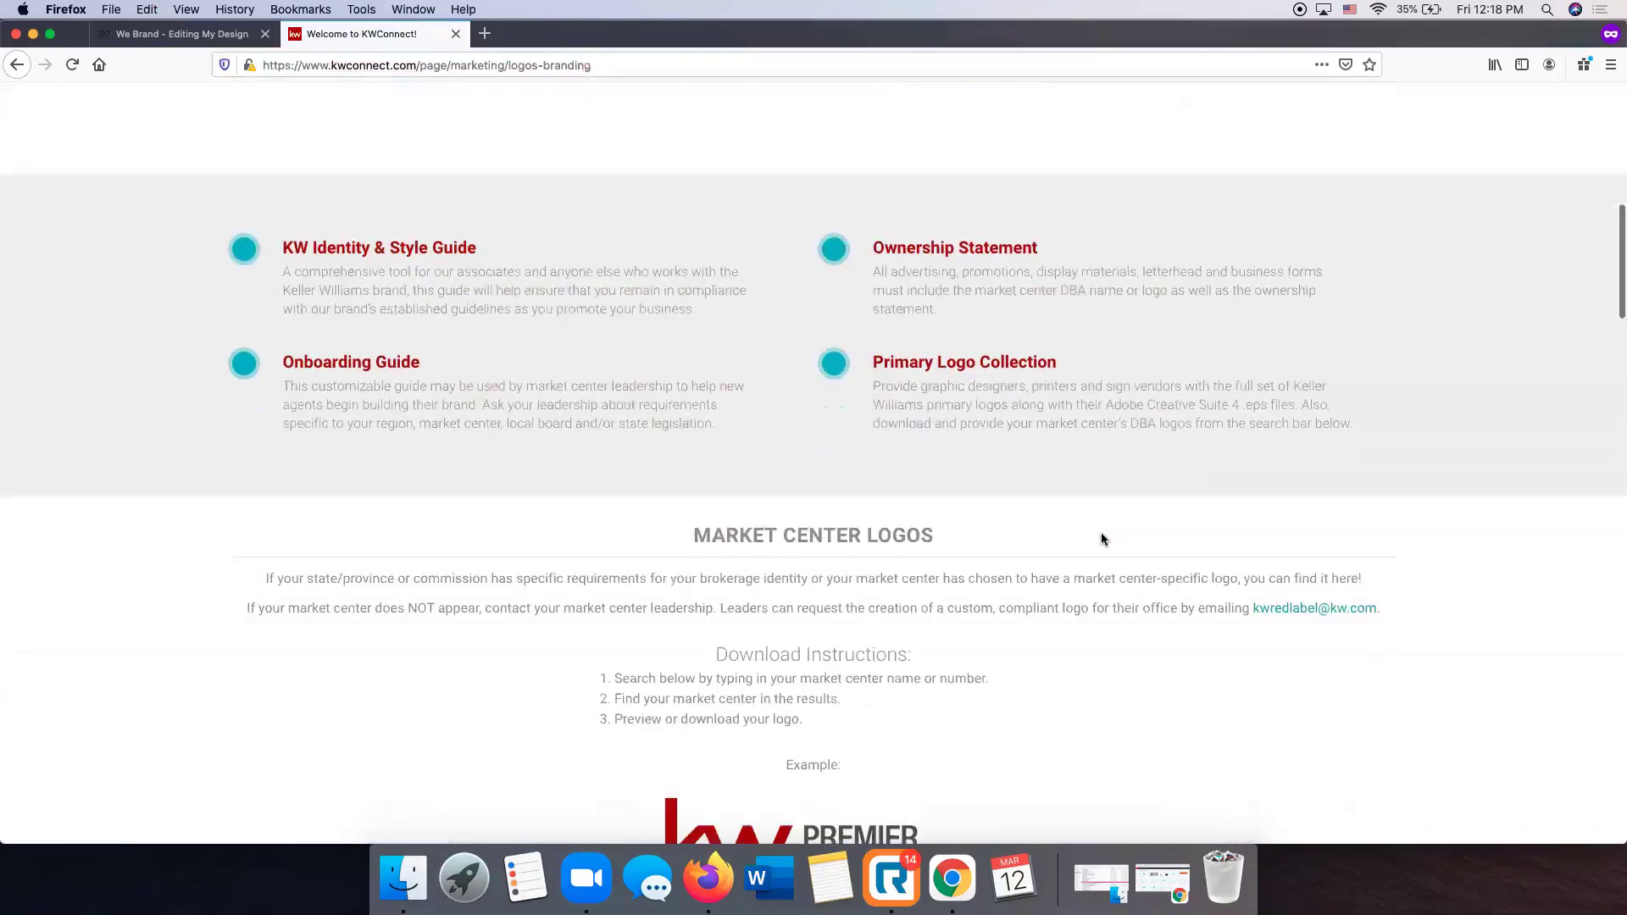
{"action": "scroll", "coordinate": [1101, 539], "scroll_direction": "down", "scroll_amount": 5}
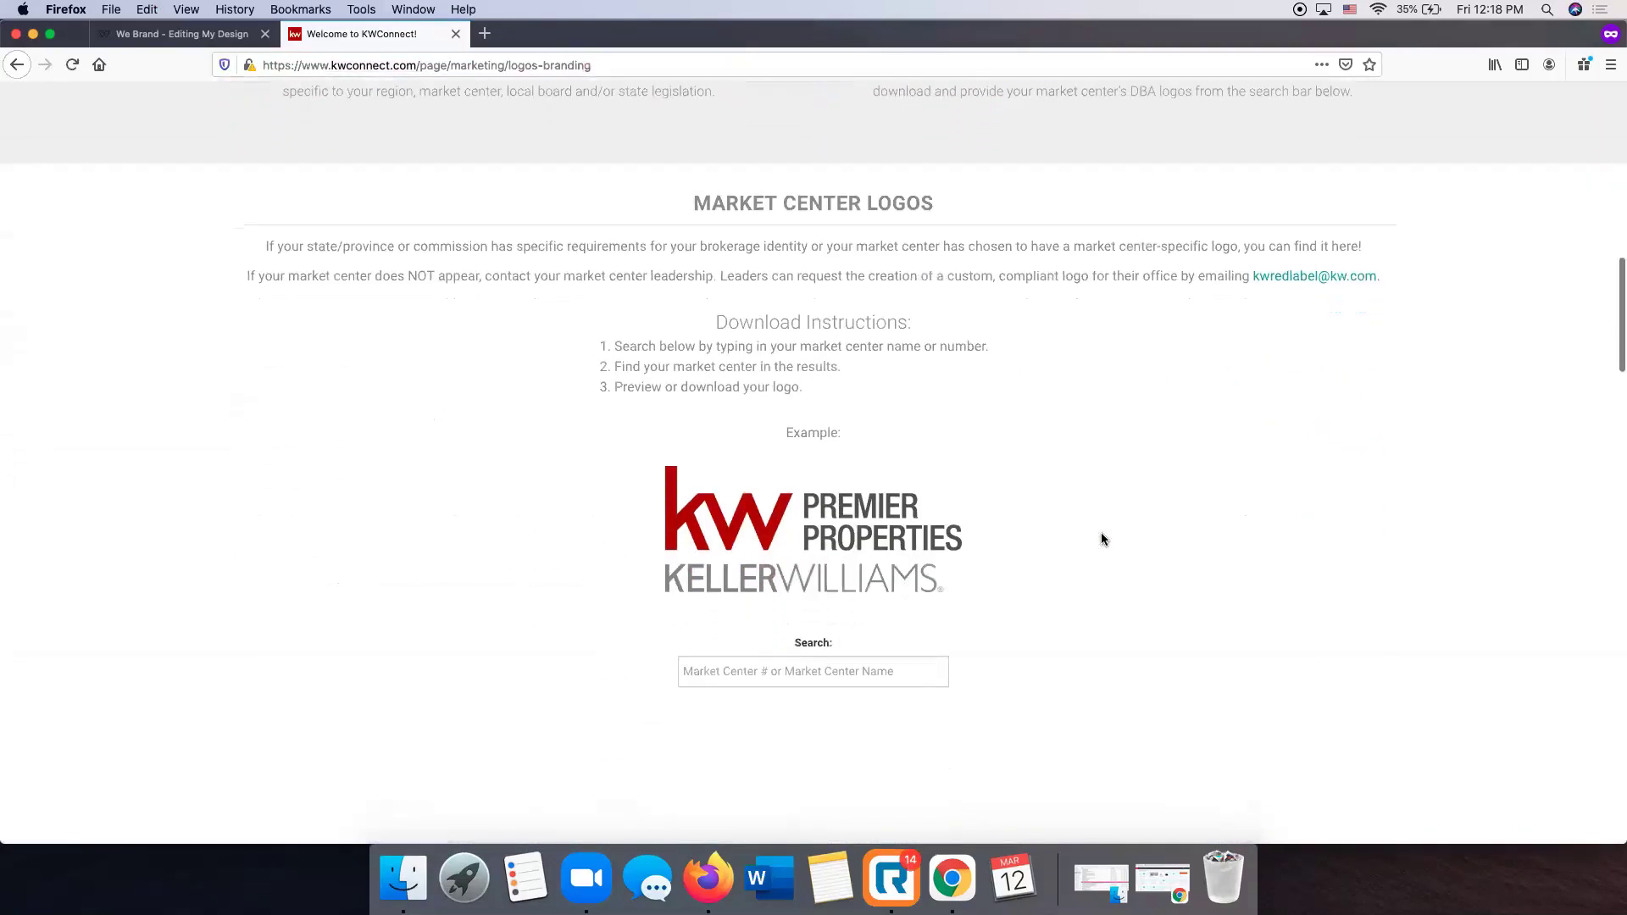
{"action": "scroll", "coordinate": [932, 553], "scroll_direction": "up", "scroll_amount": 2}
{"action": "left_click", "coordinate": [810, 550]}
{"action": "type", "text": "1033"}
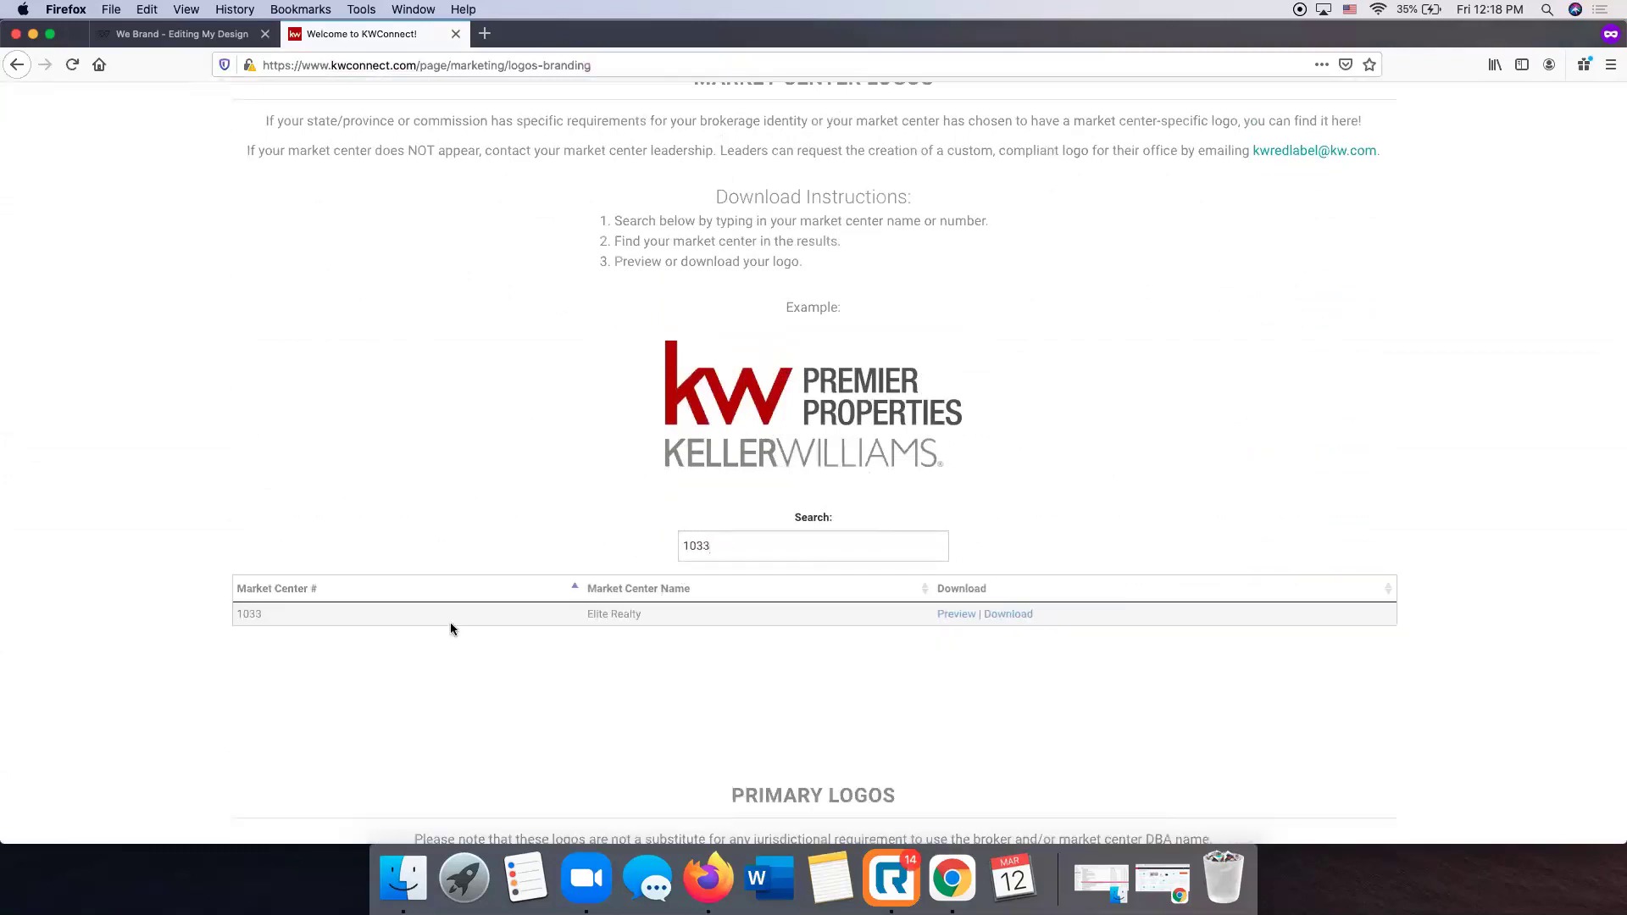
{"action": "scroll", "coordinate": [1223, 607], "scroll_direction": "up", "scroll_amount": 2}
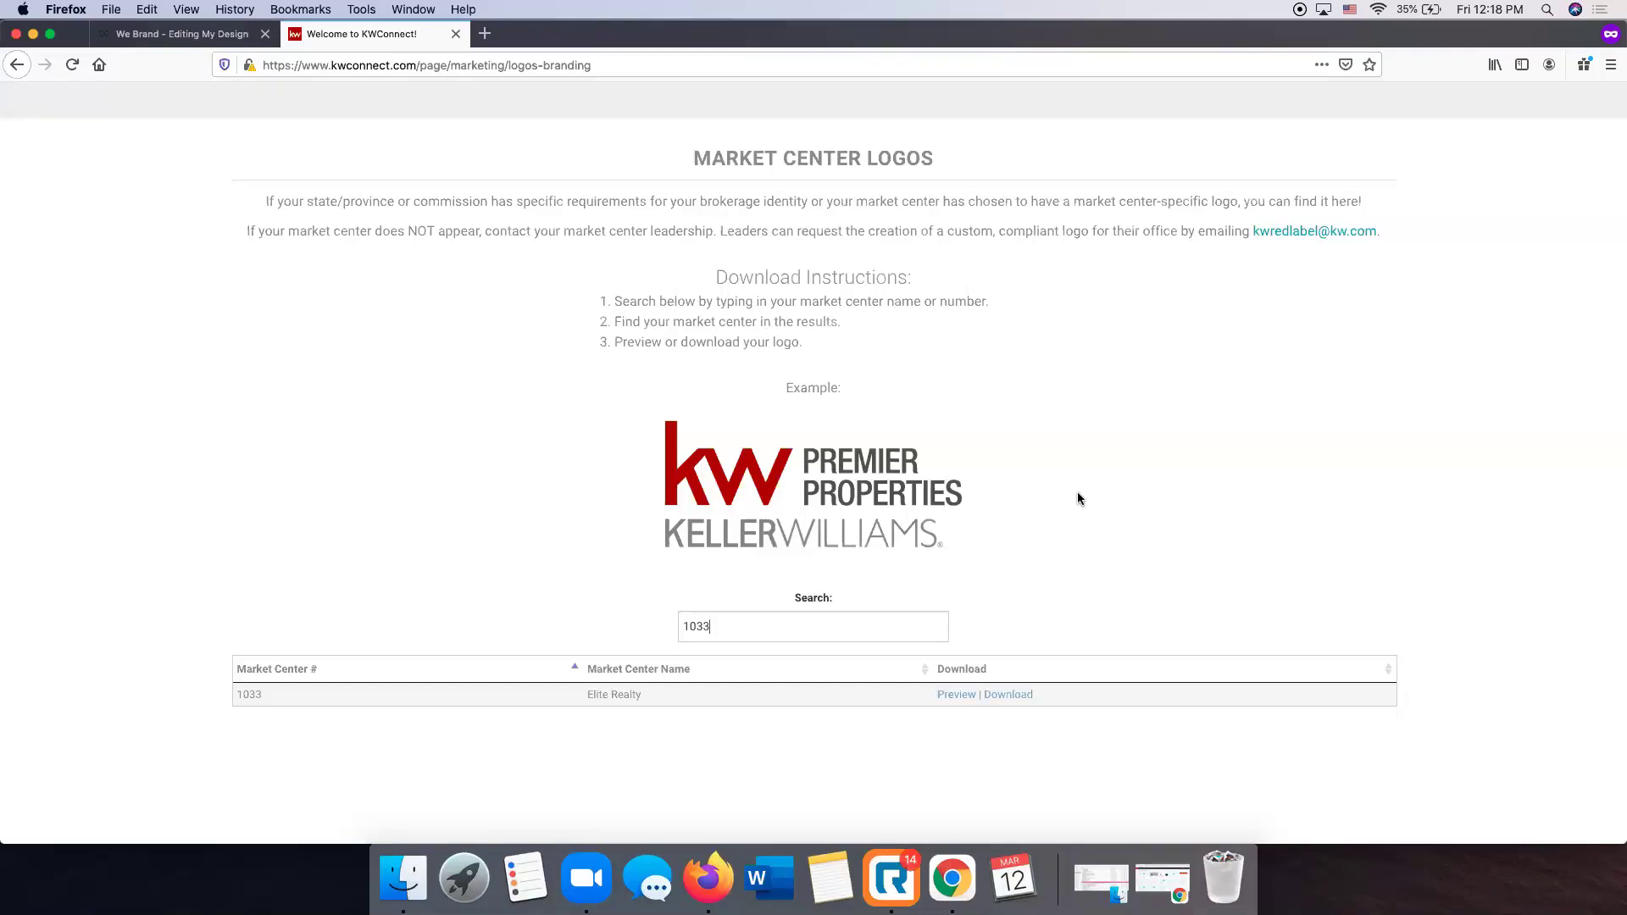
{"action": "left_click", "coordinate": [182, 34]}
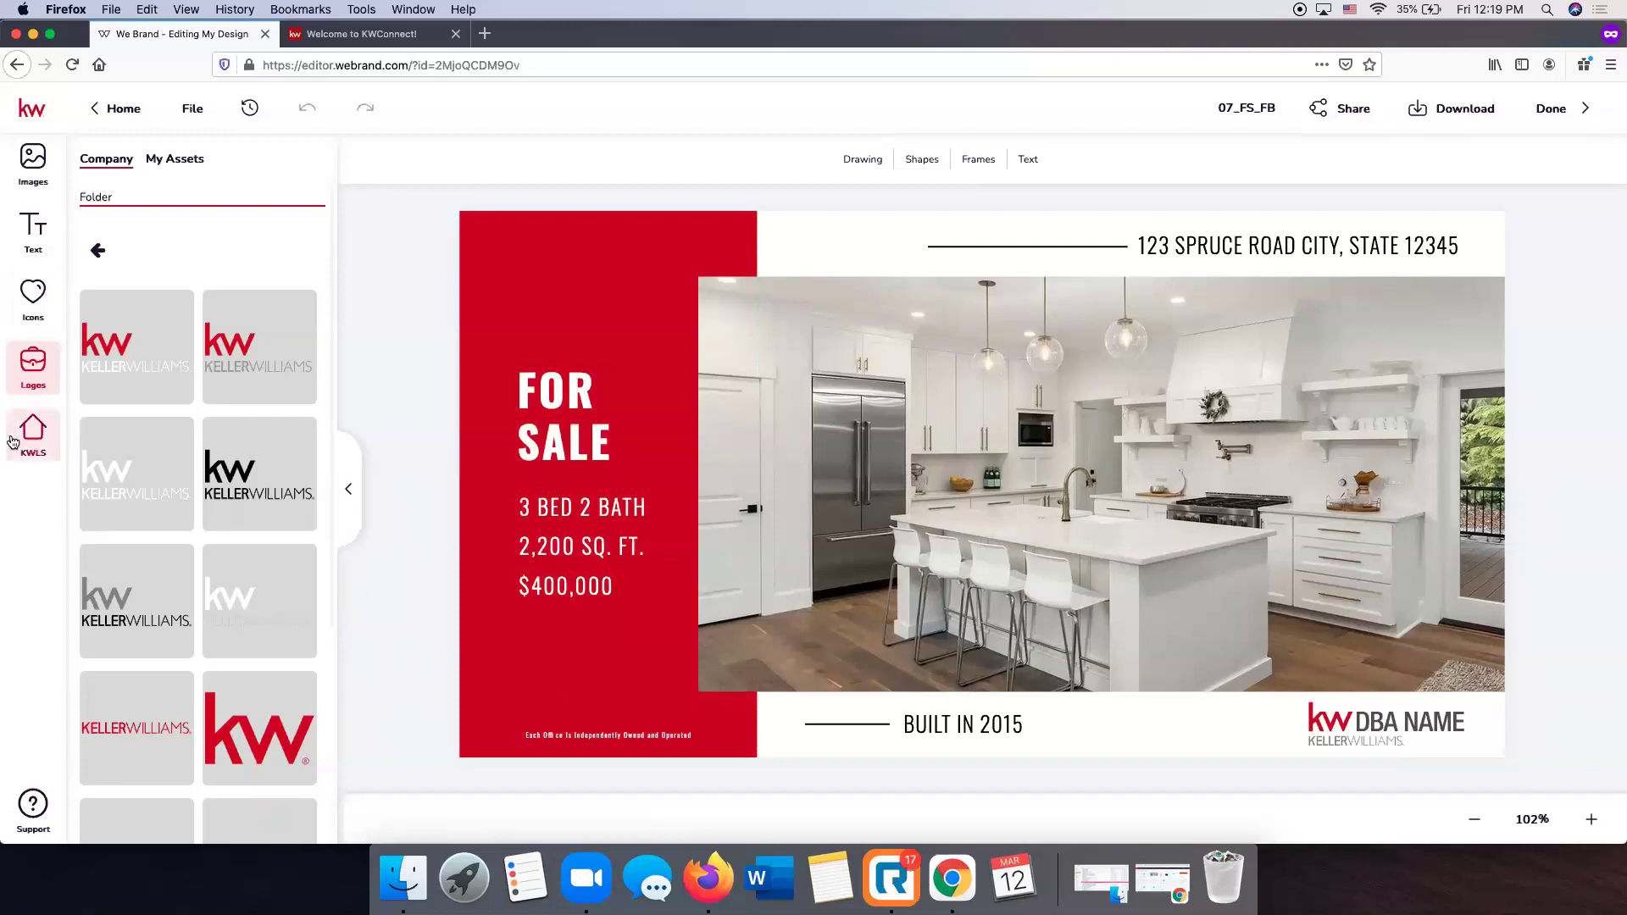
- Open the KWLS panel to search KW listings beside the For Sale flyer
{"action": "left_click", "coordinate": [44, 441]}
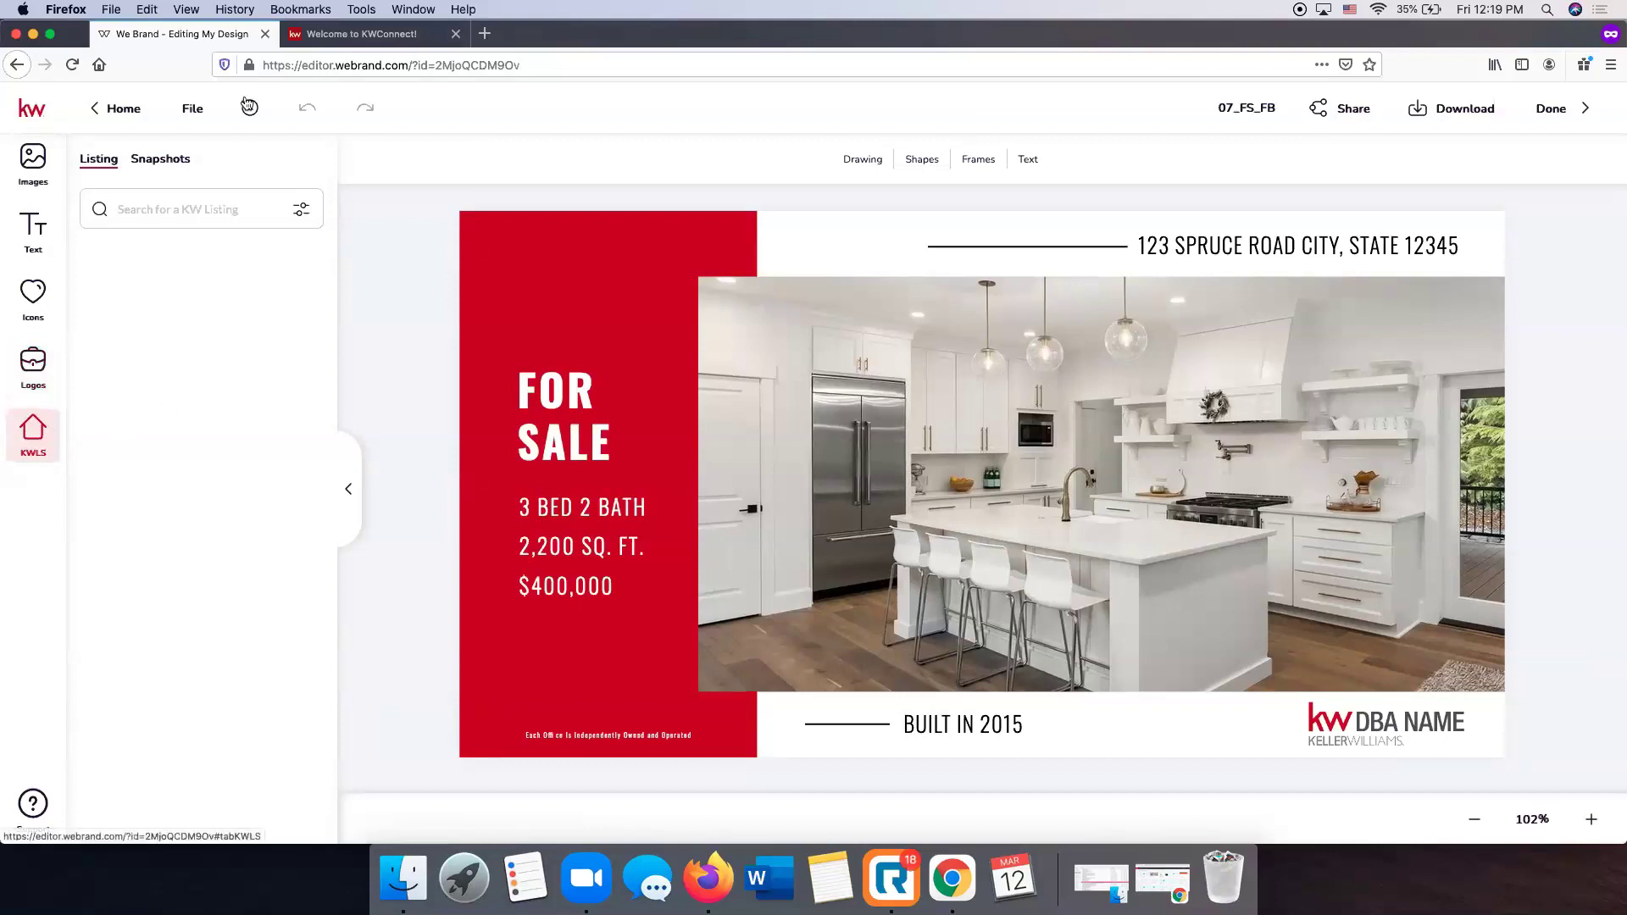
{"action": "left_click", "coordinate": [213, 209]}
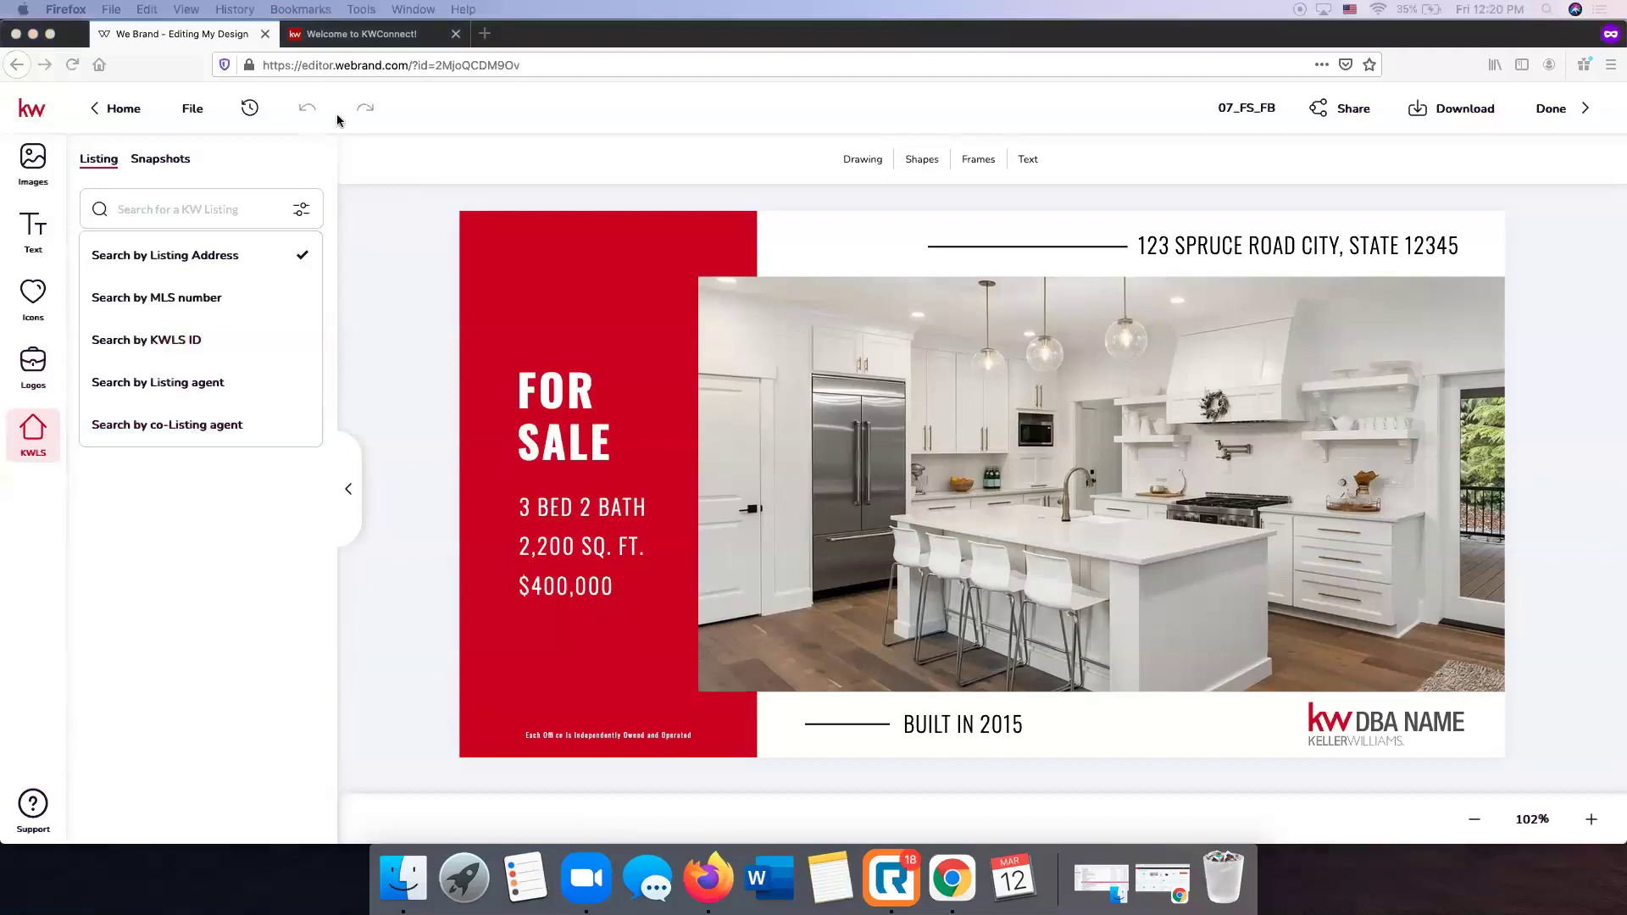
{"action": "left_click", "coordinate": [207, 207]}
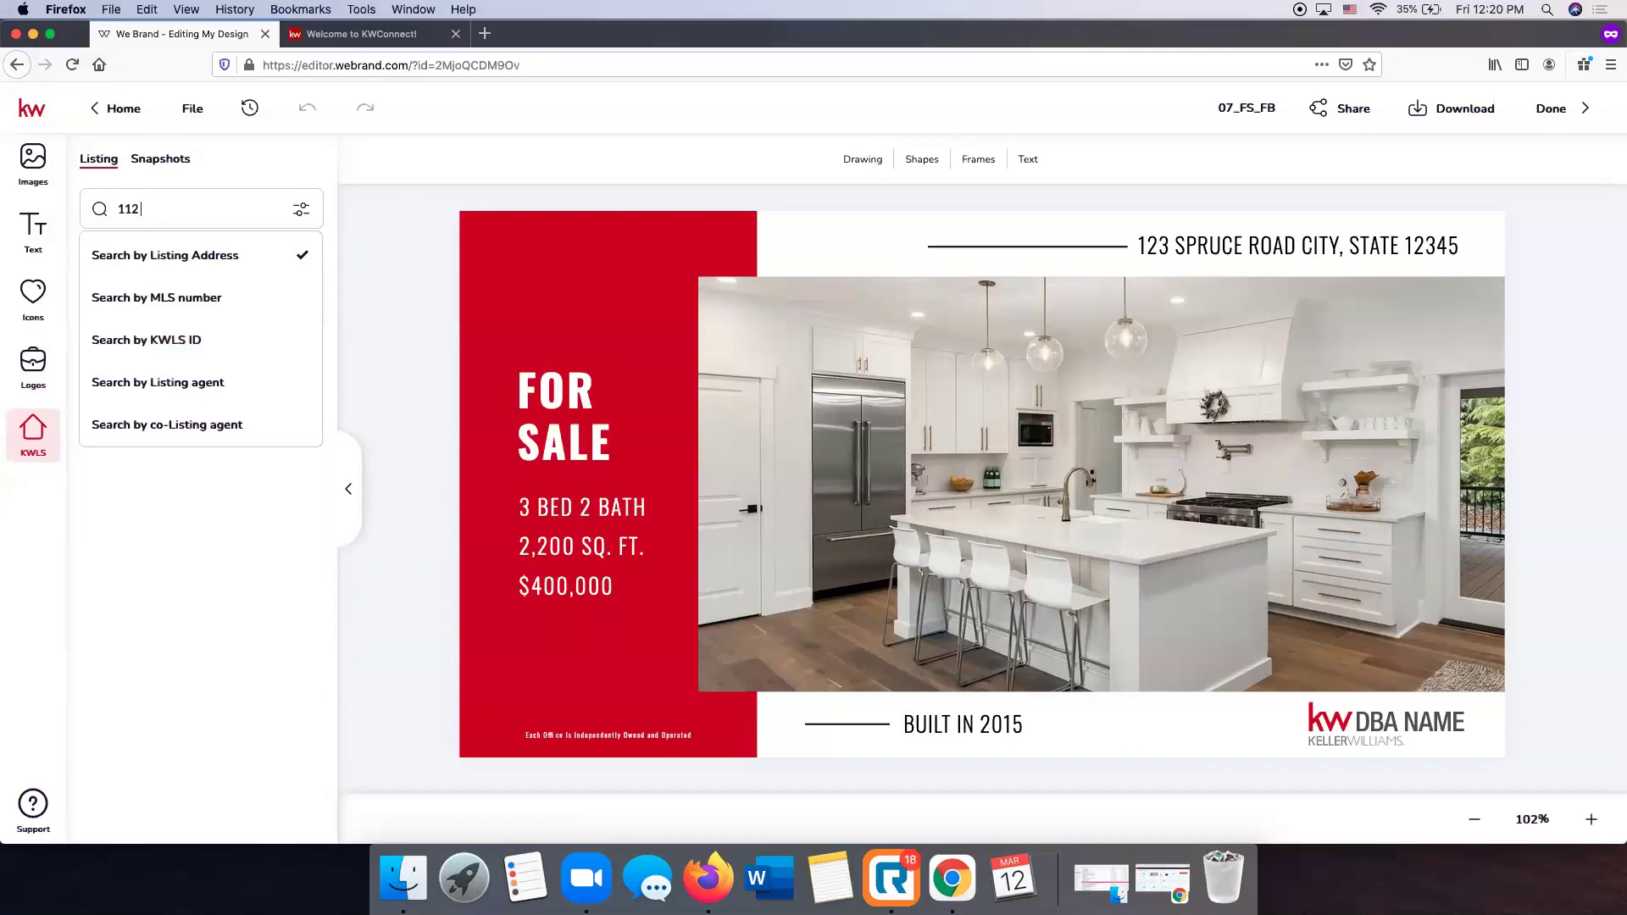
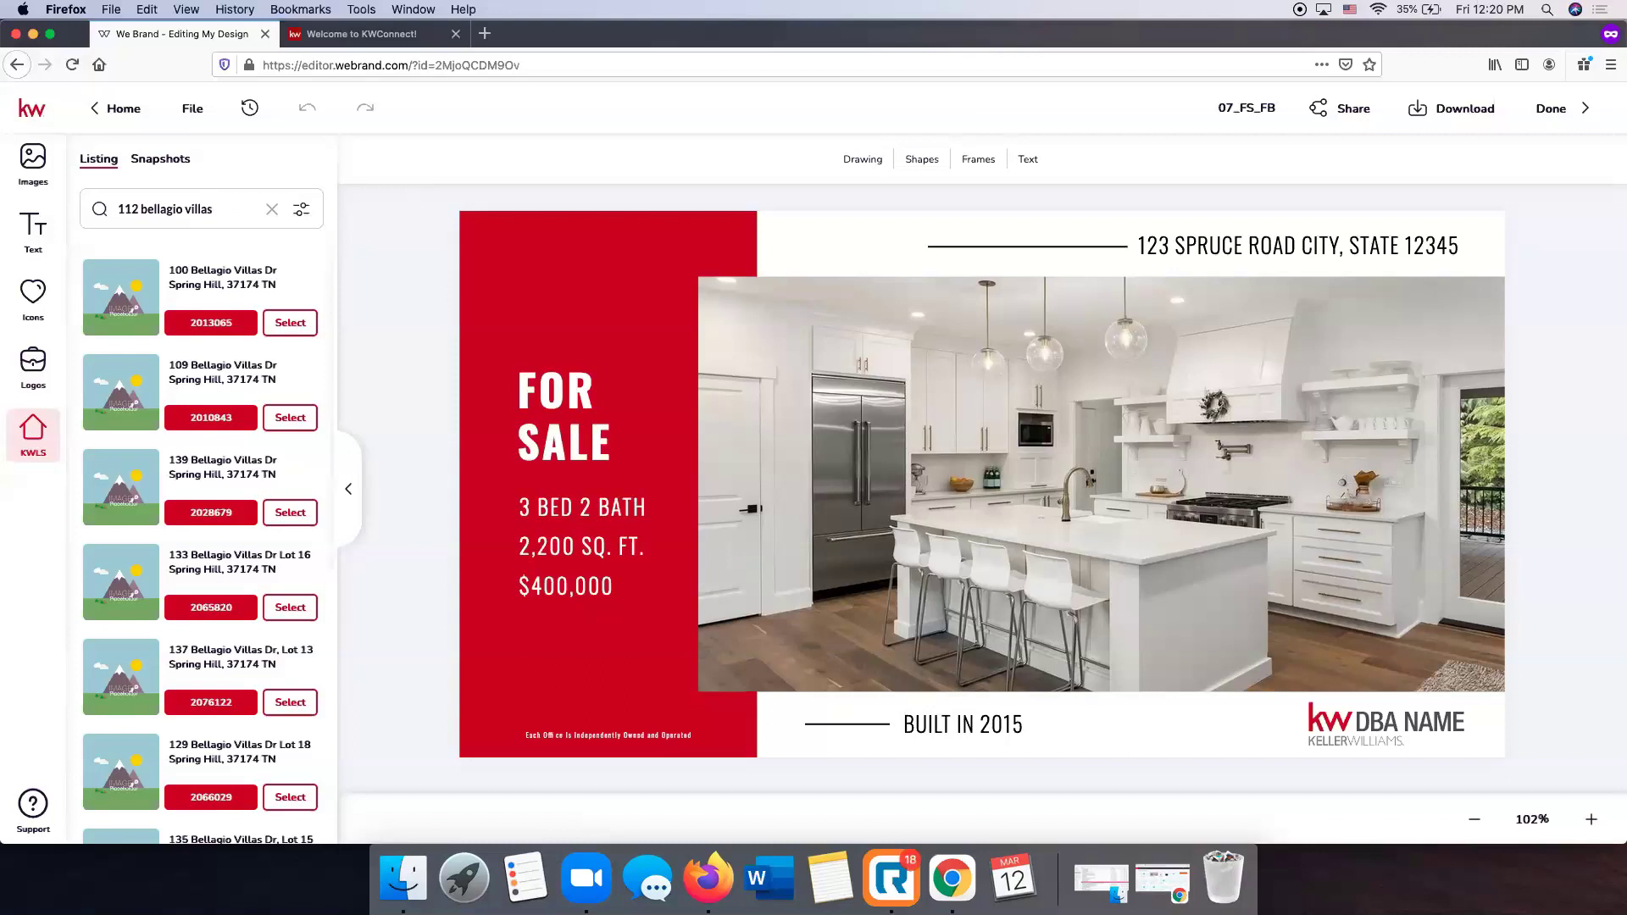
{"action": "scroll", "coordinate": [197, 473], "scroll_direction": "down", "scroll_amount": 5}
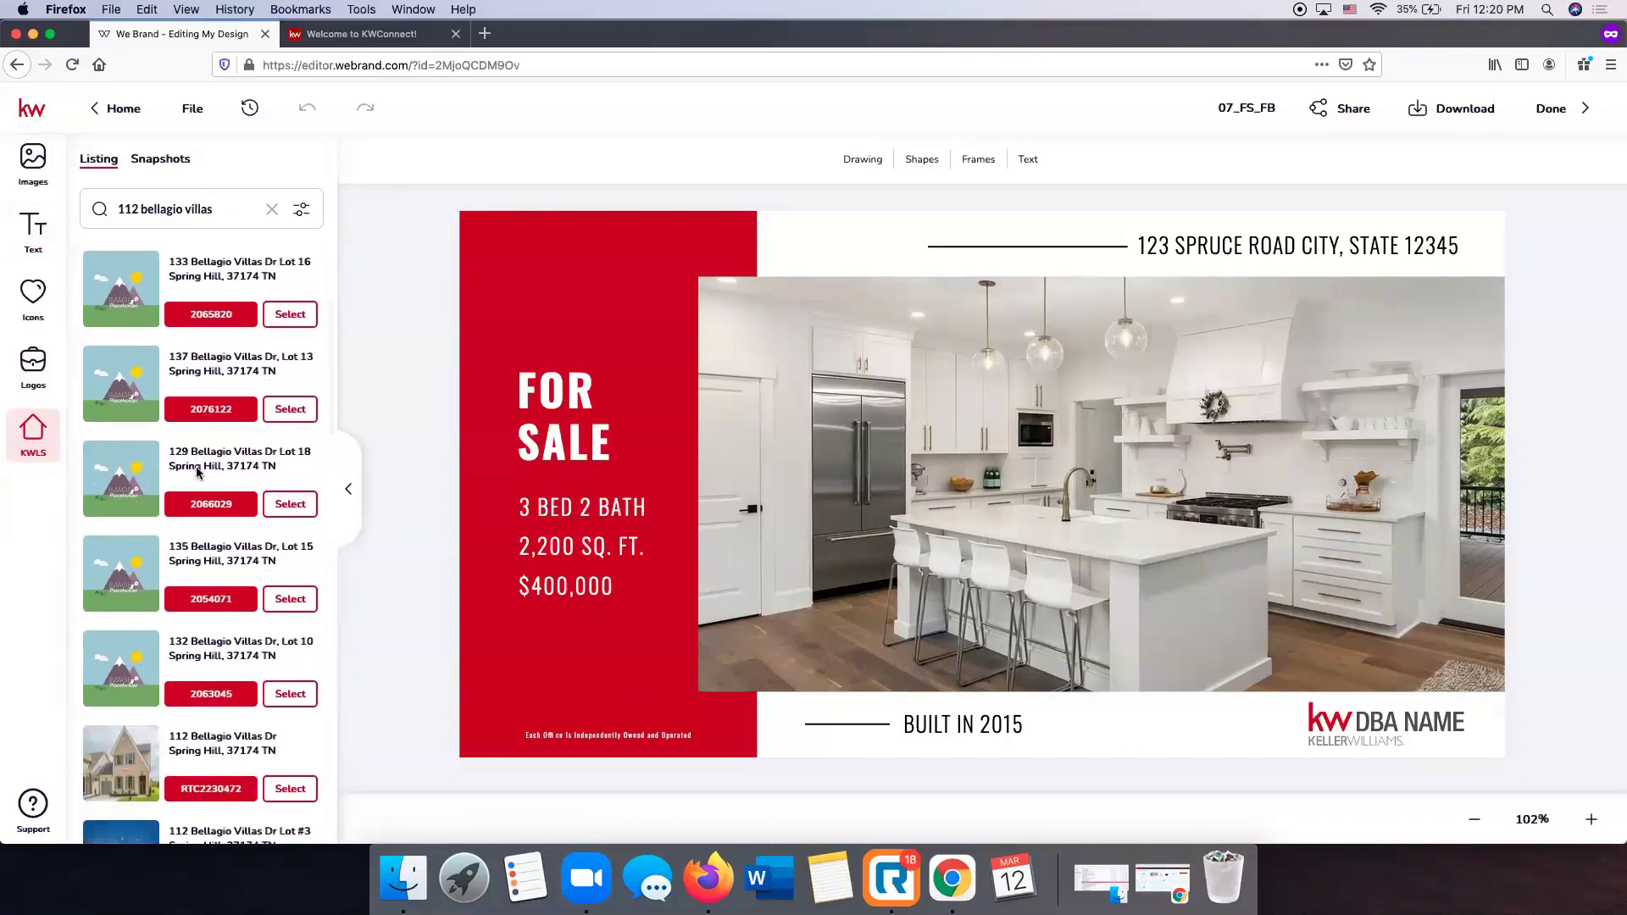
{"action": "scroll", "coordinate": [196, 472], "scroll_direction": "down", "scroll_amount": 3}
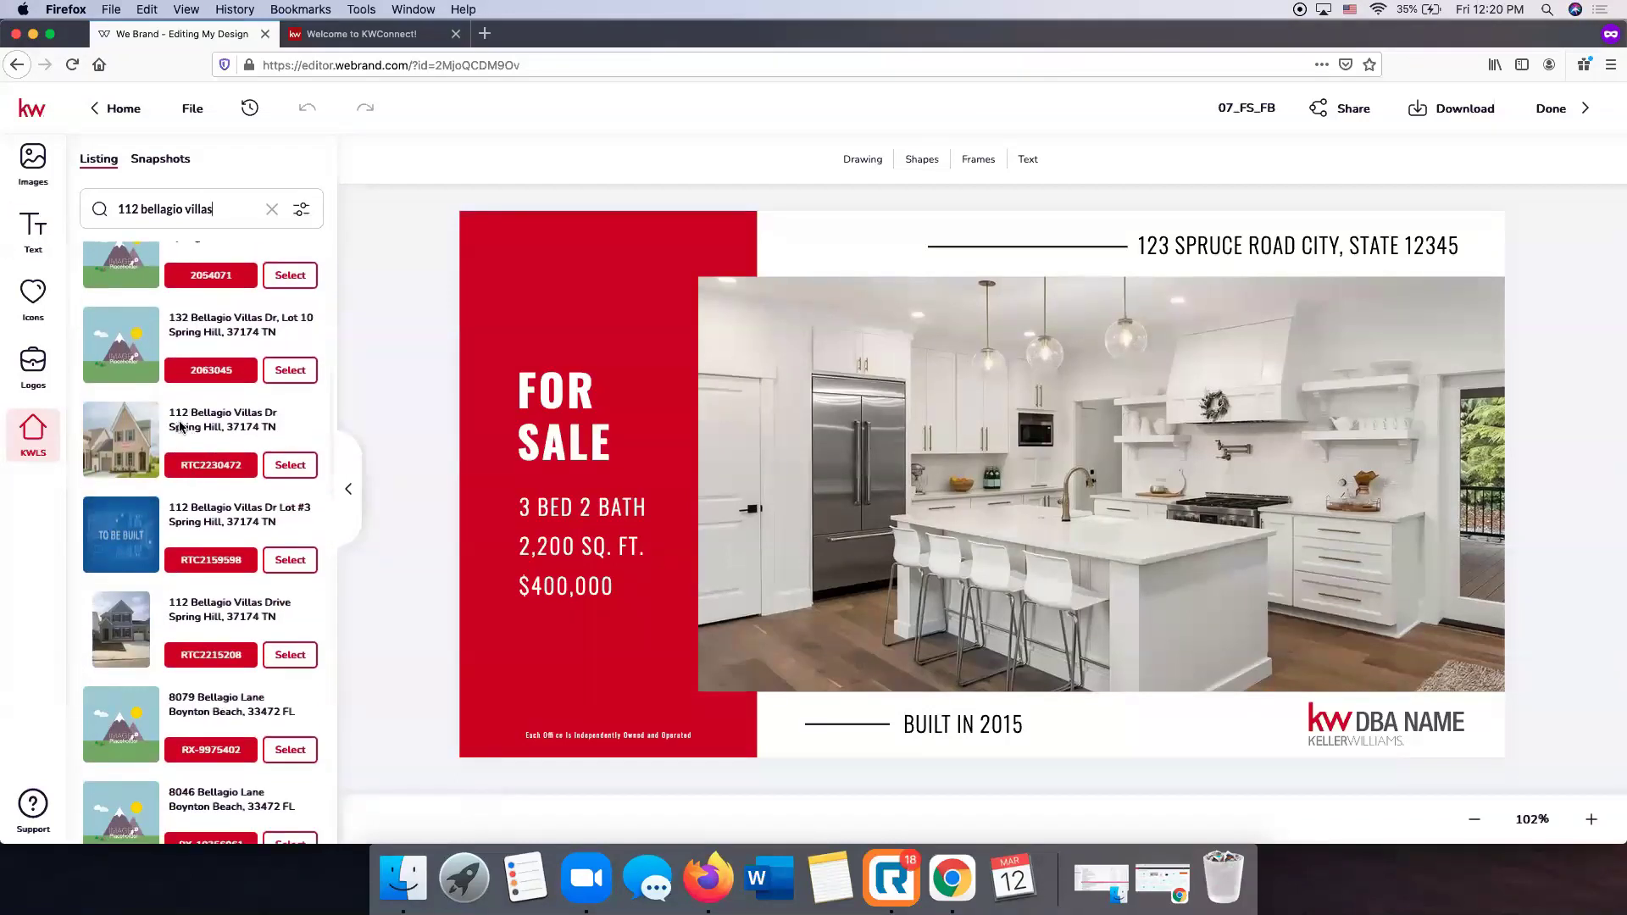
{"action": "left_click", "coordinate": [283, 465]}
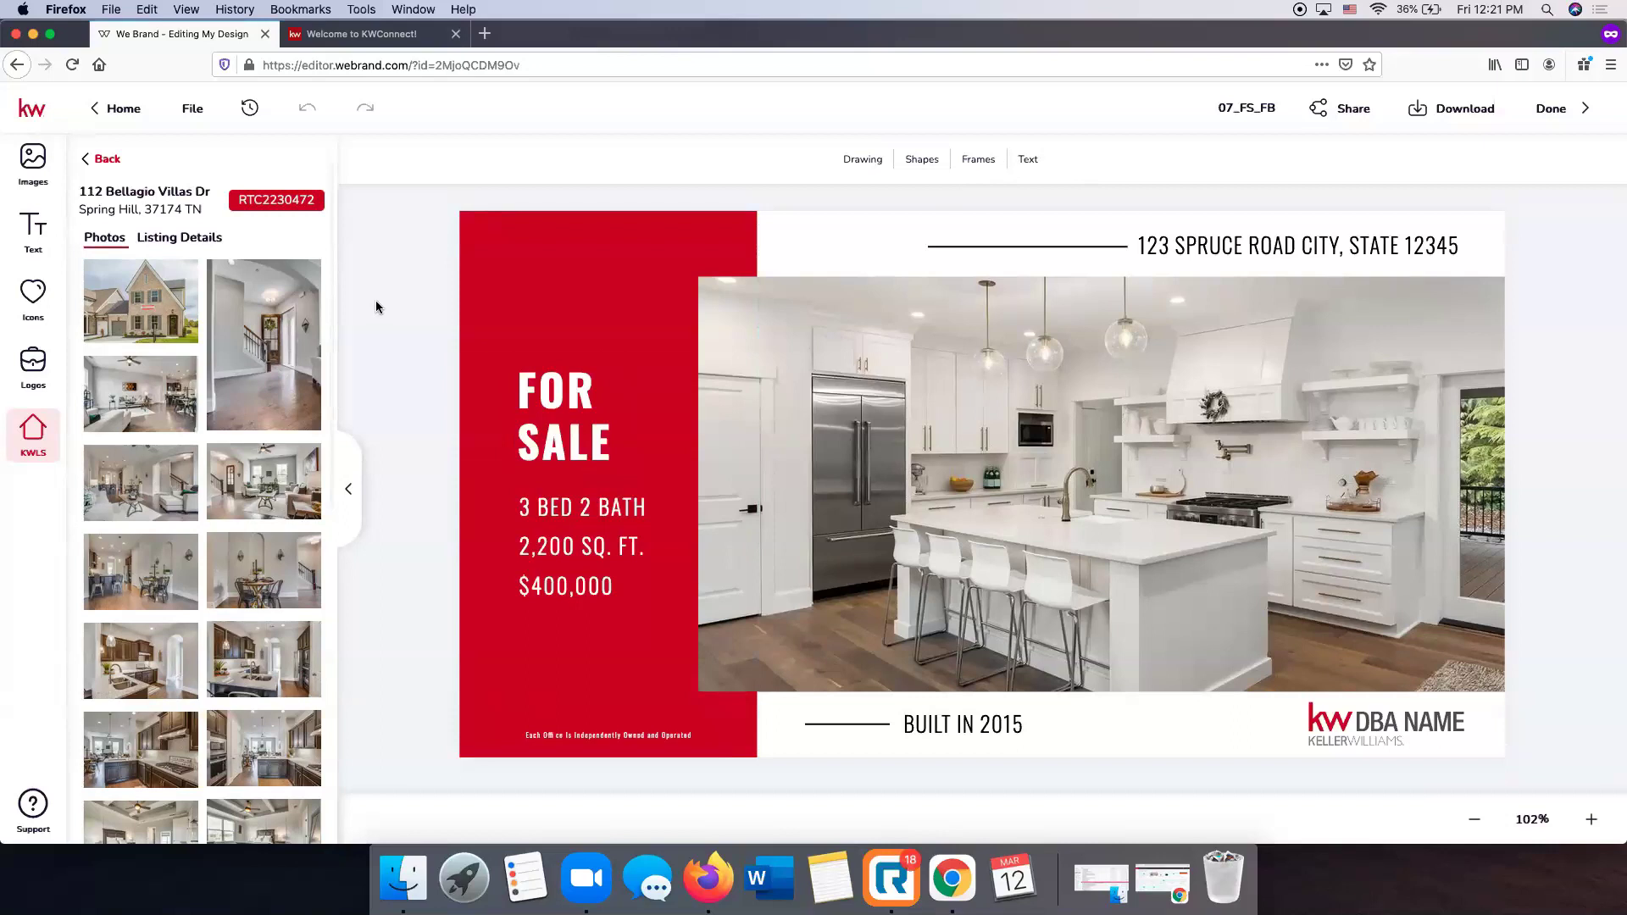
- Review the listing details, then drag a listing photo onto the flyer's kitchen image, leaving a small table close-up
{"action": "mouse_move", "coordinate": [156, 292]}
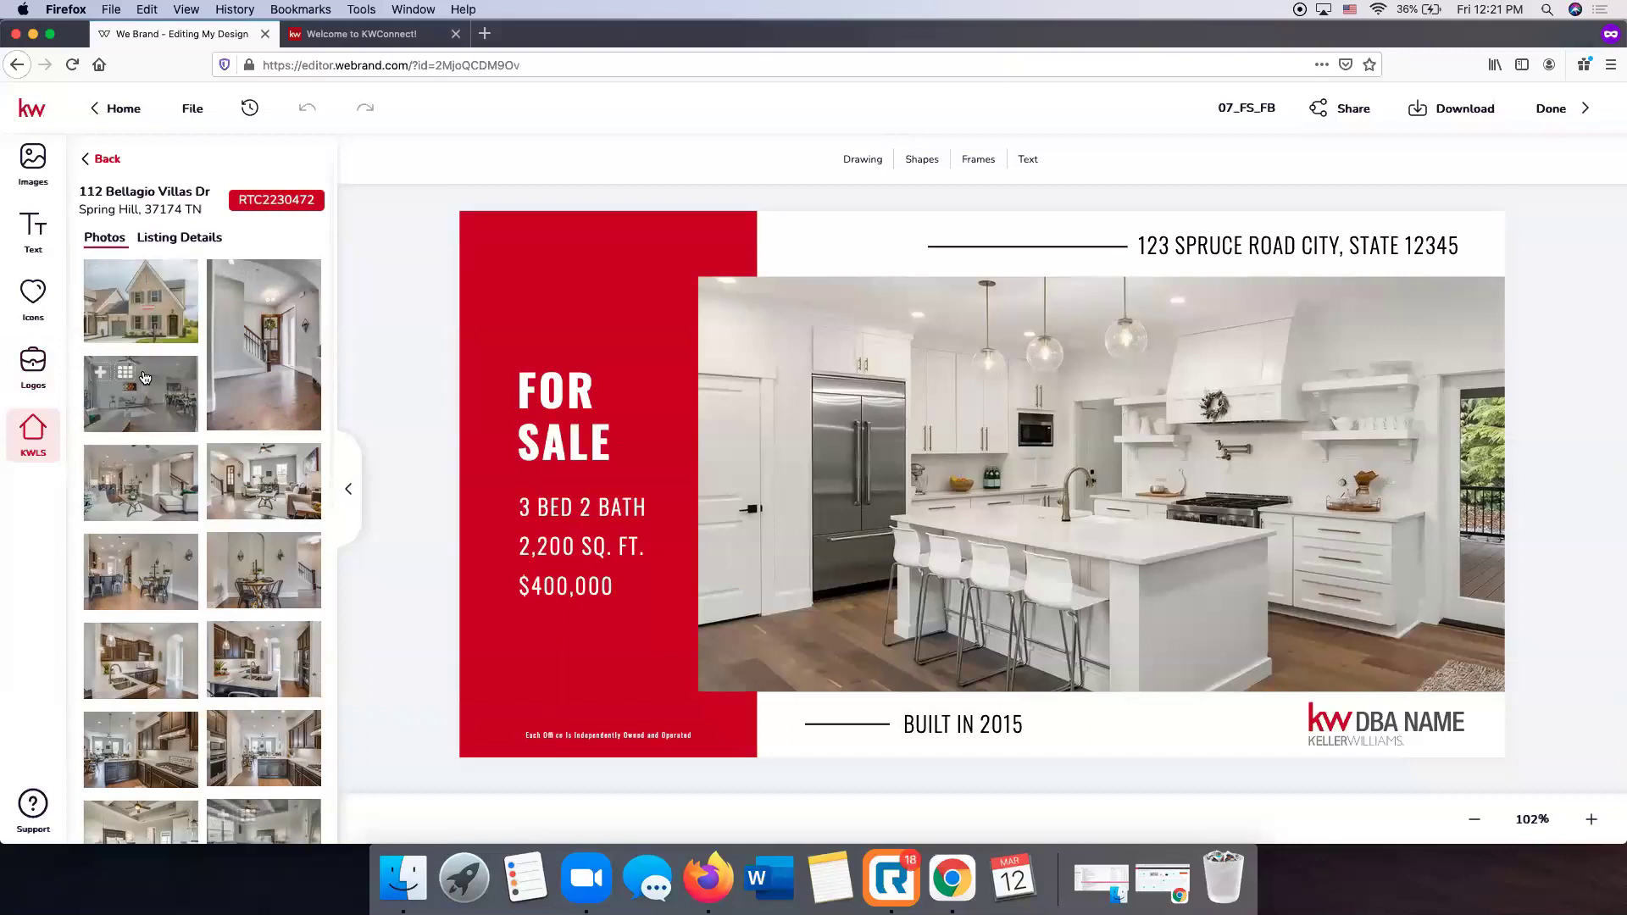
{"action": "left_click", "coordinate": [157, 239]}
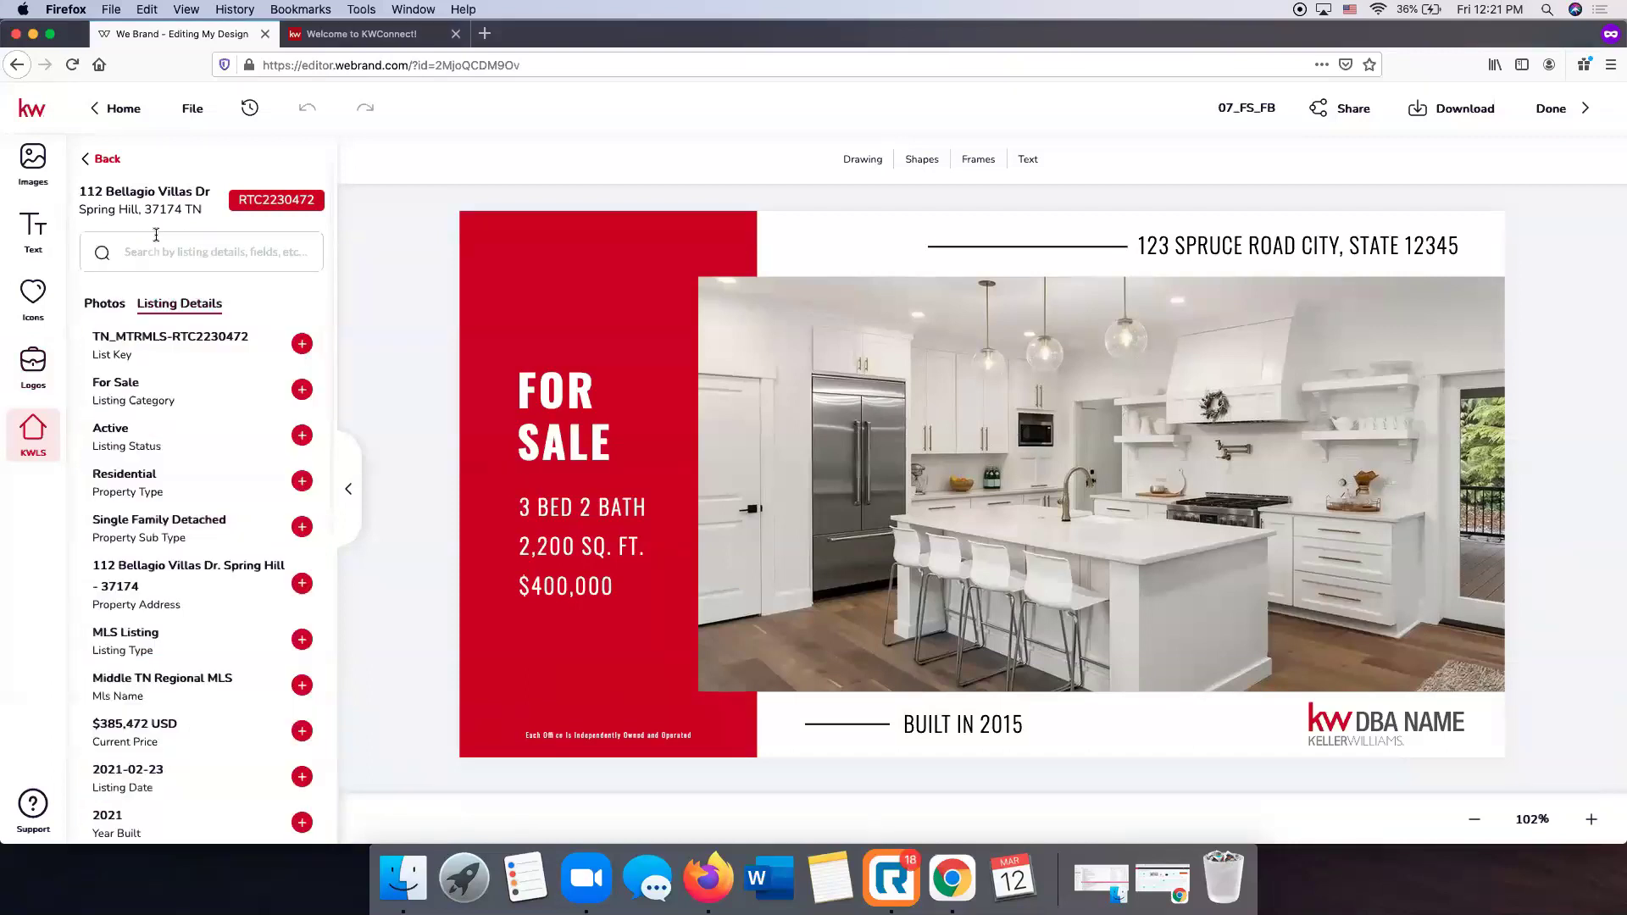
{"action": "left_click", "coordinate": [102, 305]}
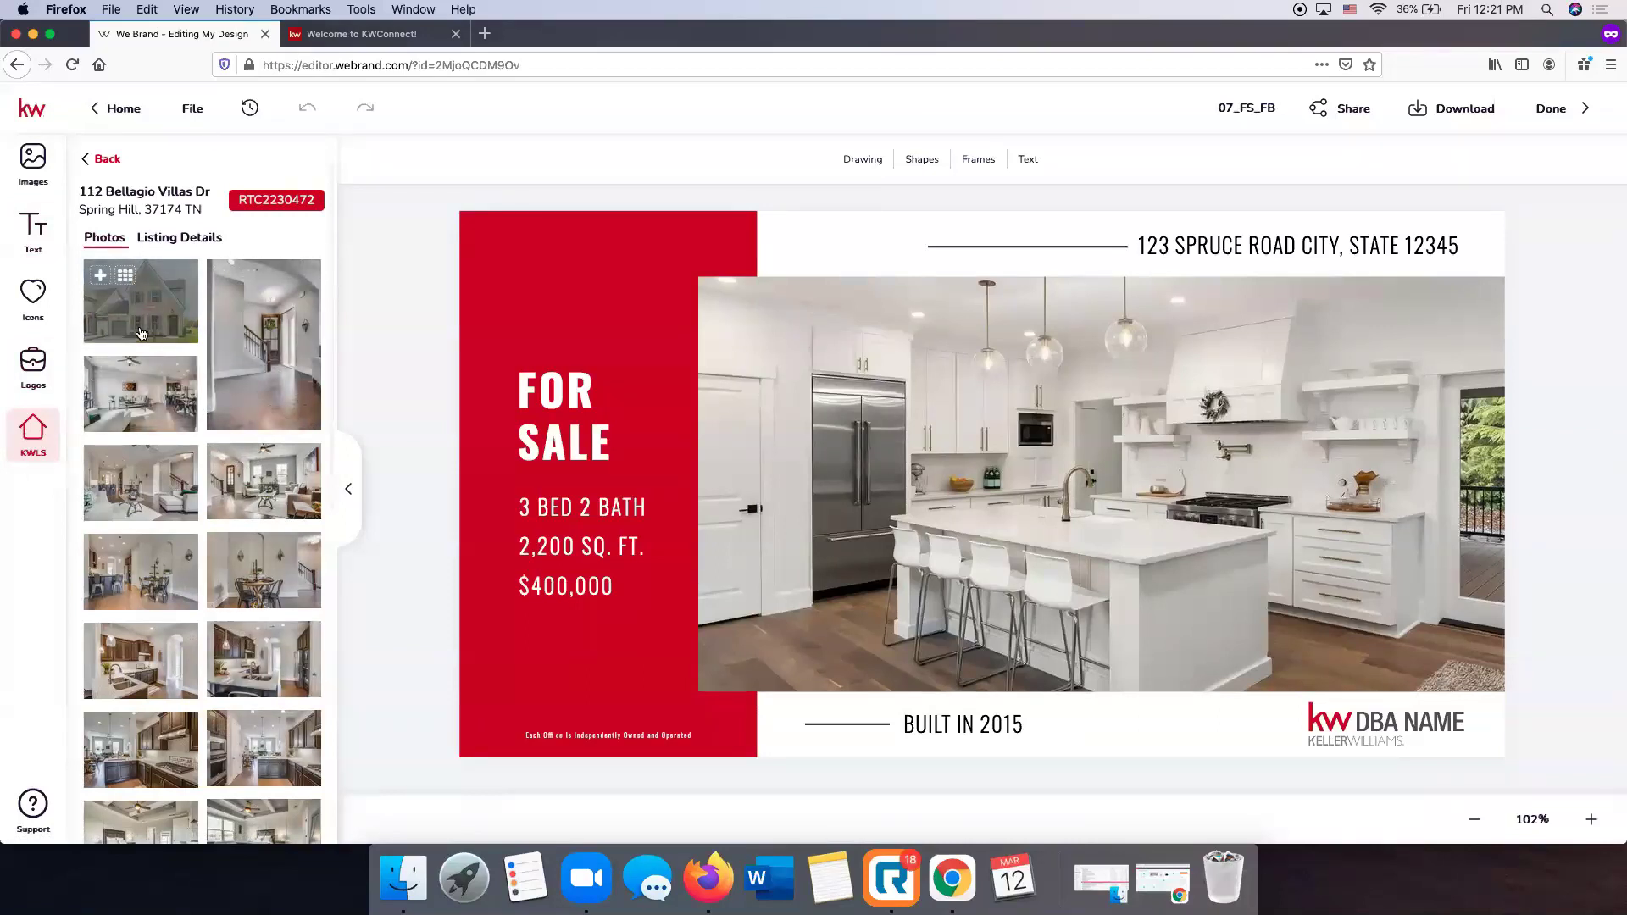
{"action": "scroll", "coordinate": [154, 328], "scroll_direction": "down", "scroll_amount": 2}
{"action": "scroll", "coordinate": [154, 327], "scroll_direction": "down", "scroll_amount": 3}
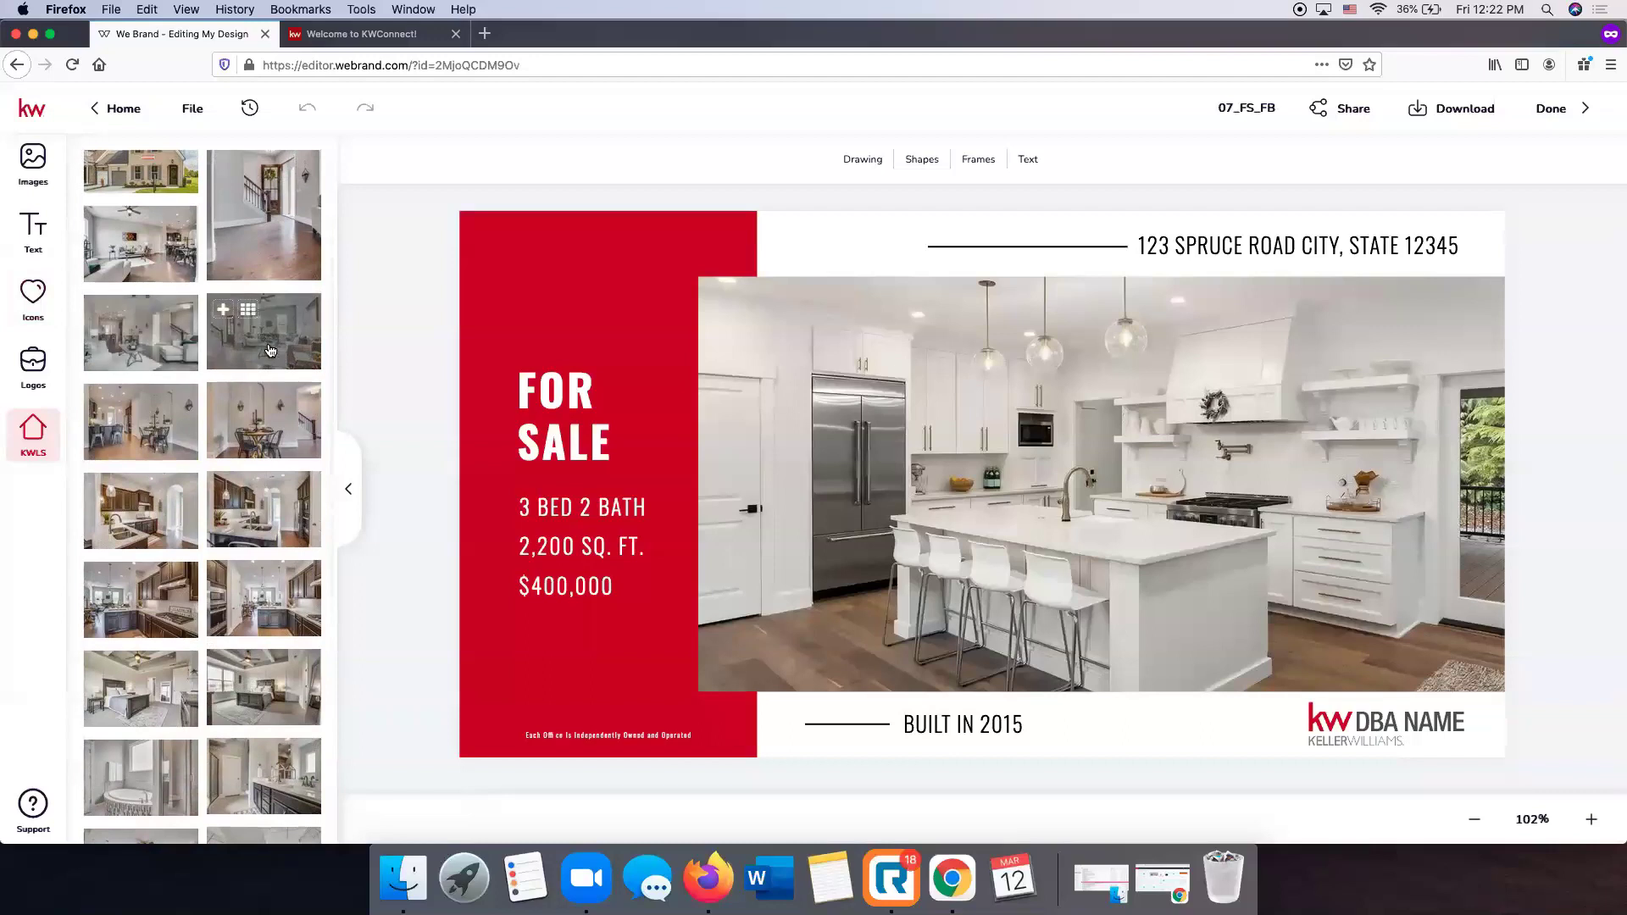
{"action": "scroll", "coordinate": [271, 356], "scroll_direction": "up", "scroll_amount": 5}
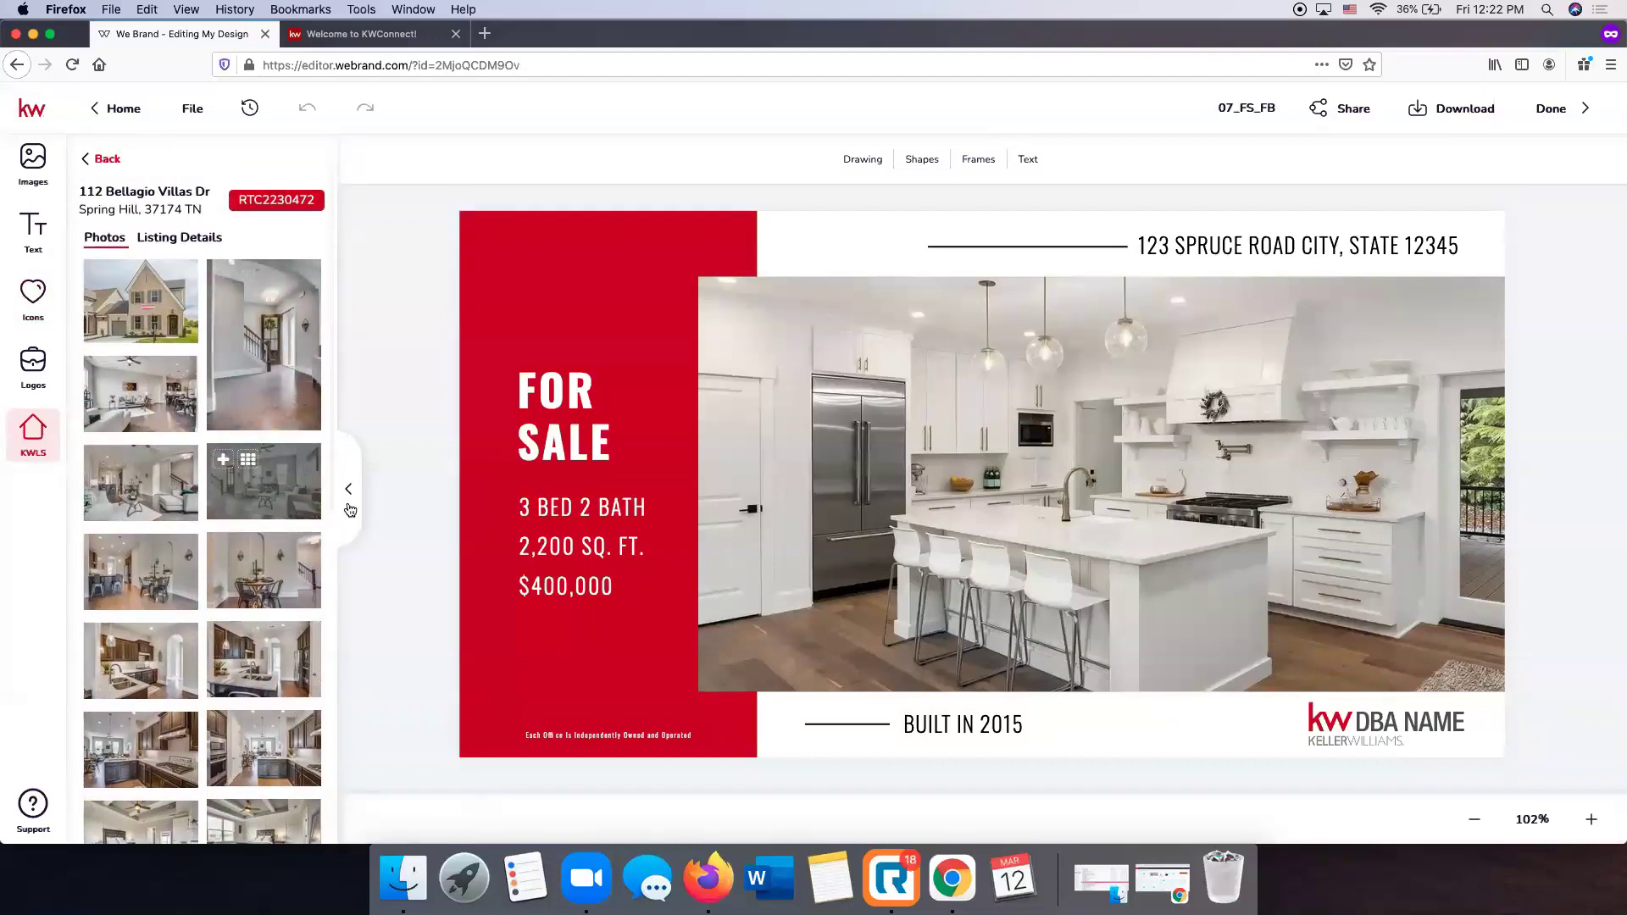
{"action": "left_click_drag", "start_coordinate": [237, 486], "coordinate": [1082, 495]}
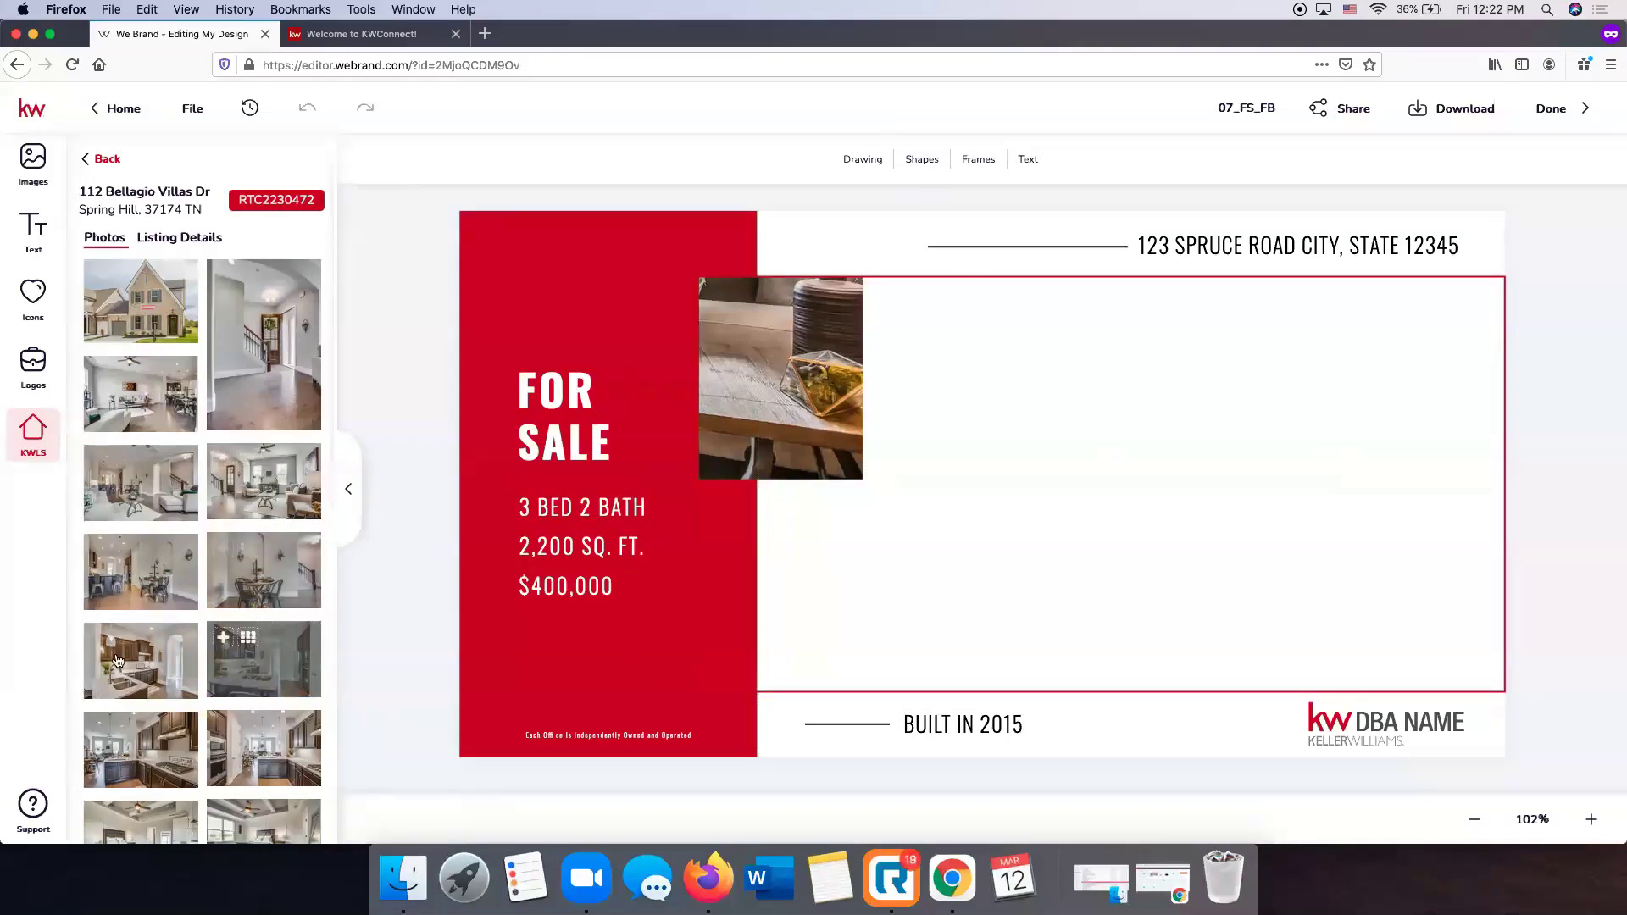
- Drag another listing photo into the flyer's photo frame, select the frame, and show the Images upload options
{"action": "mouse_move", "coordinate": [134, 682]}
{"action": "left_click_drag", "start_coordinate": [134, 682], "coordinate": [1006, 509]}
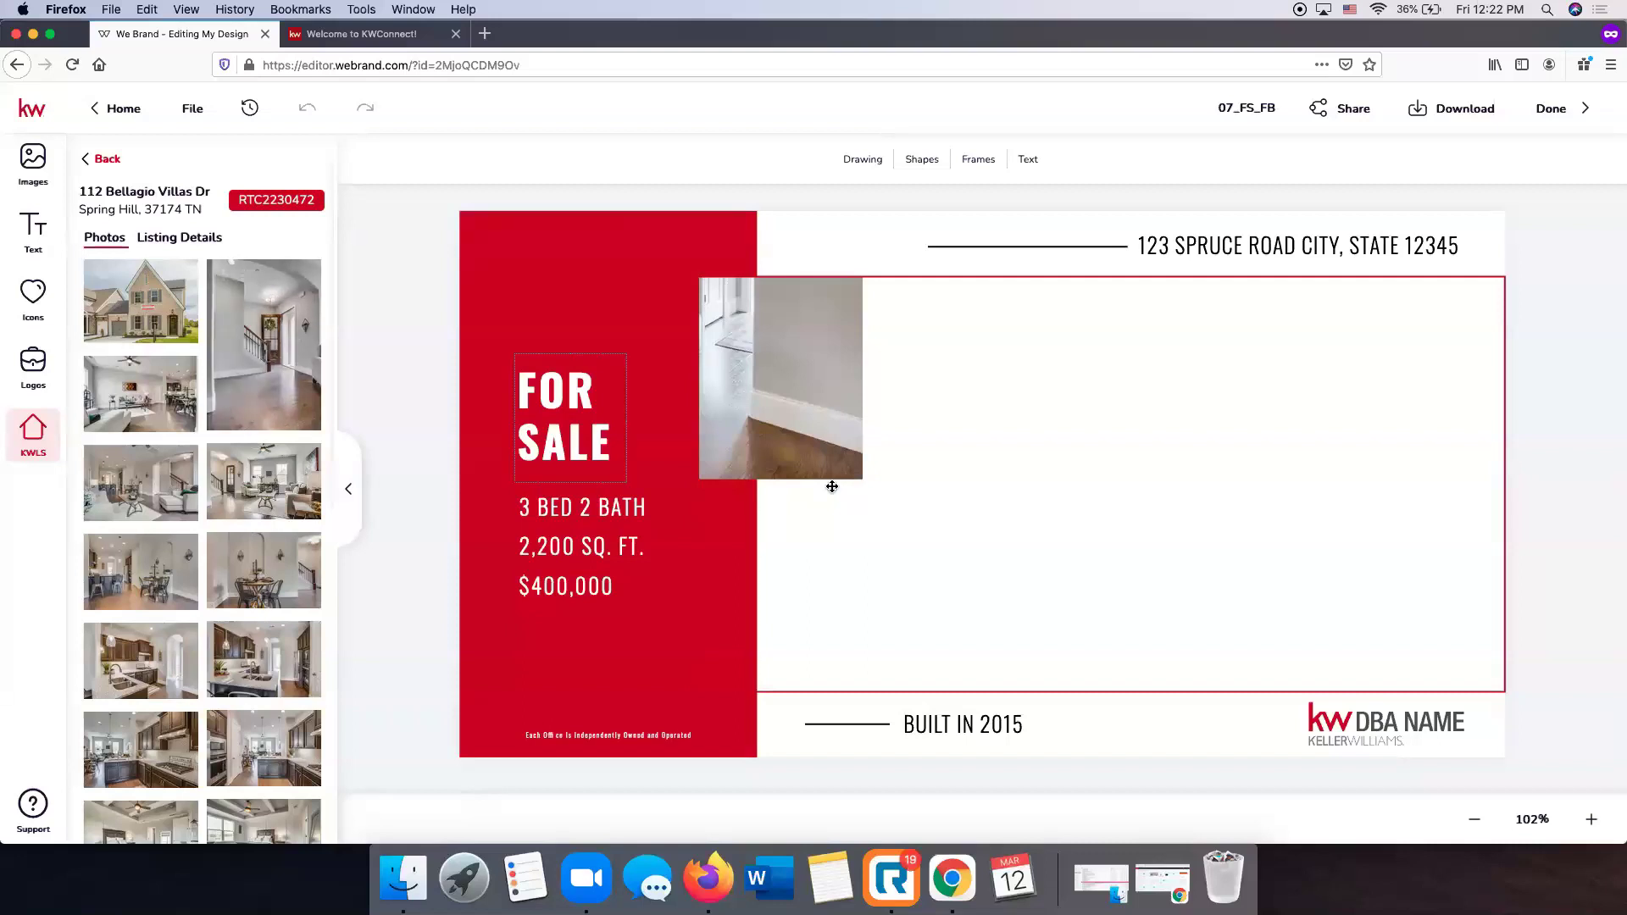
{"action": "left_click", "coordinate": [1005, 495]}
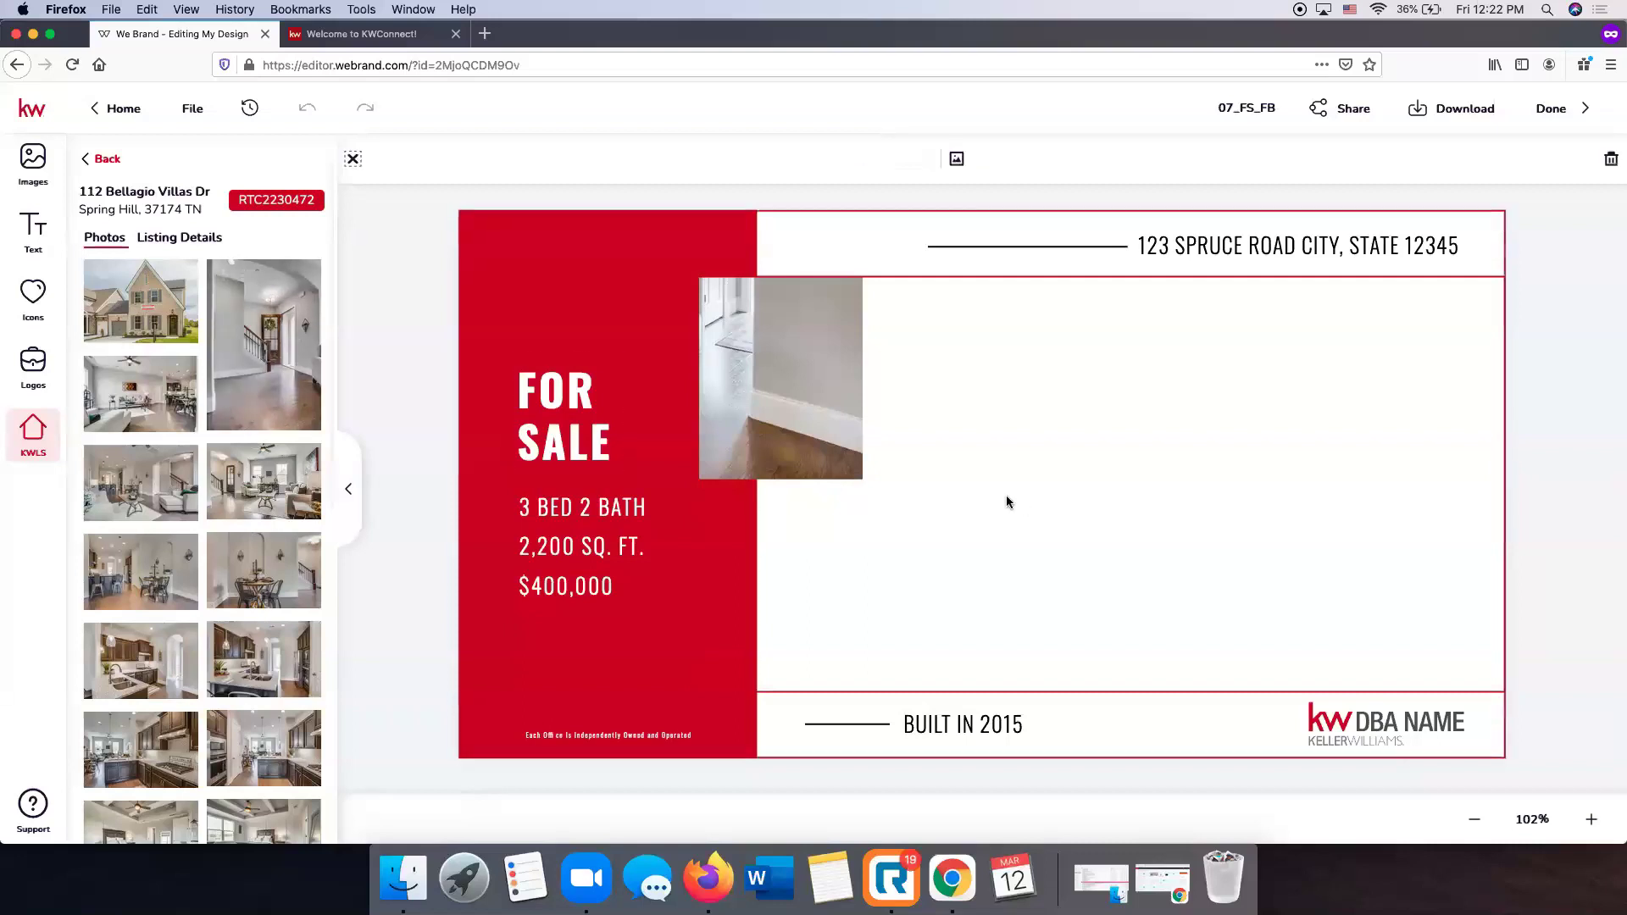
{"action": "left_click", "coordinate": [787, 399]}
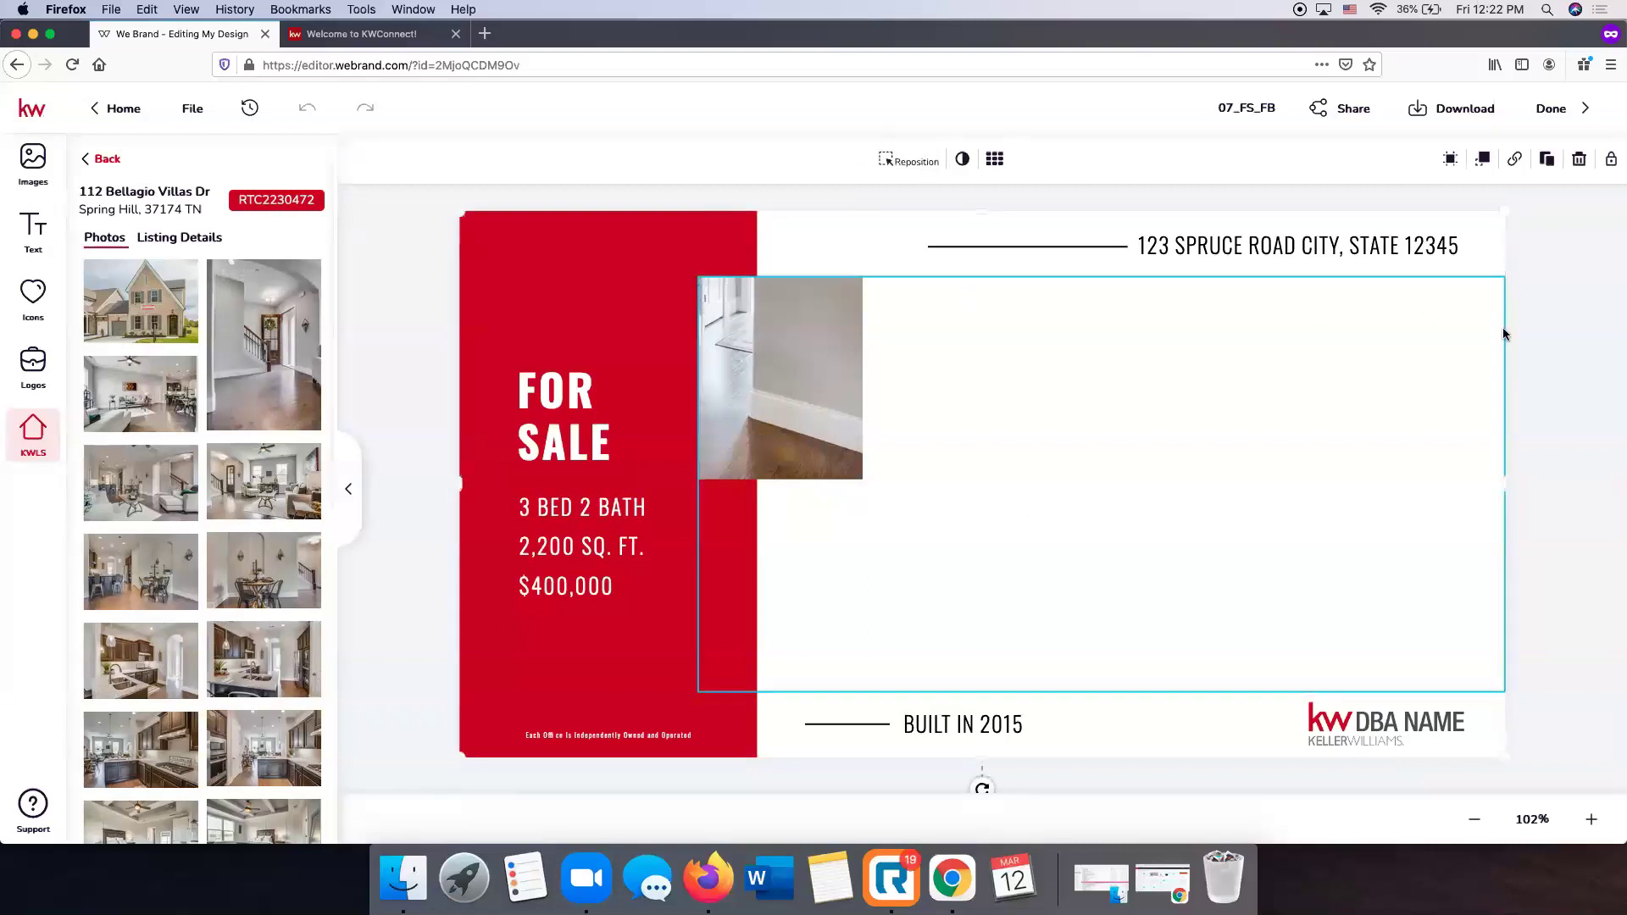
{"action": "left_click", "coordinate": [30, 171]}
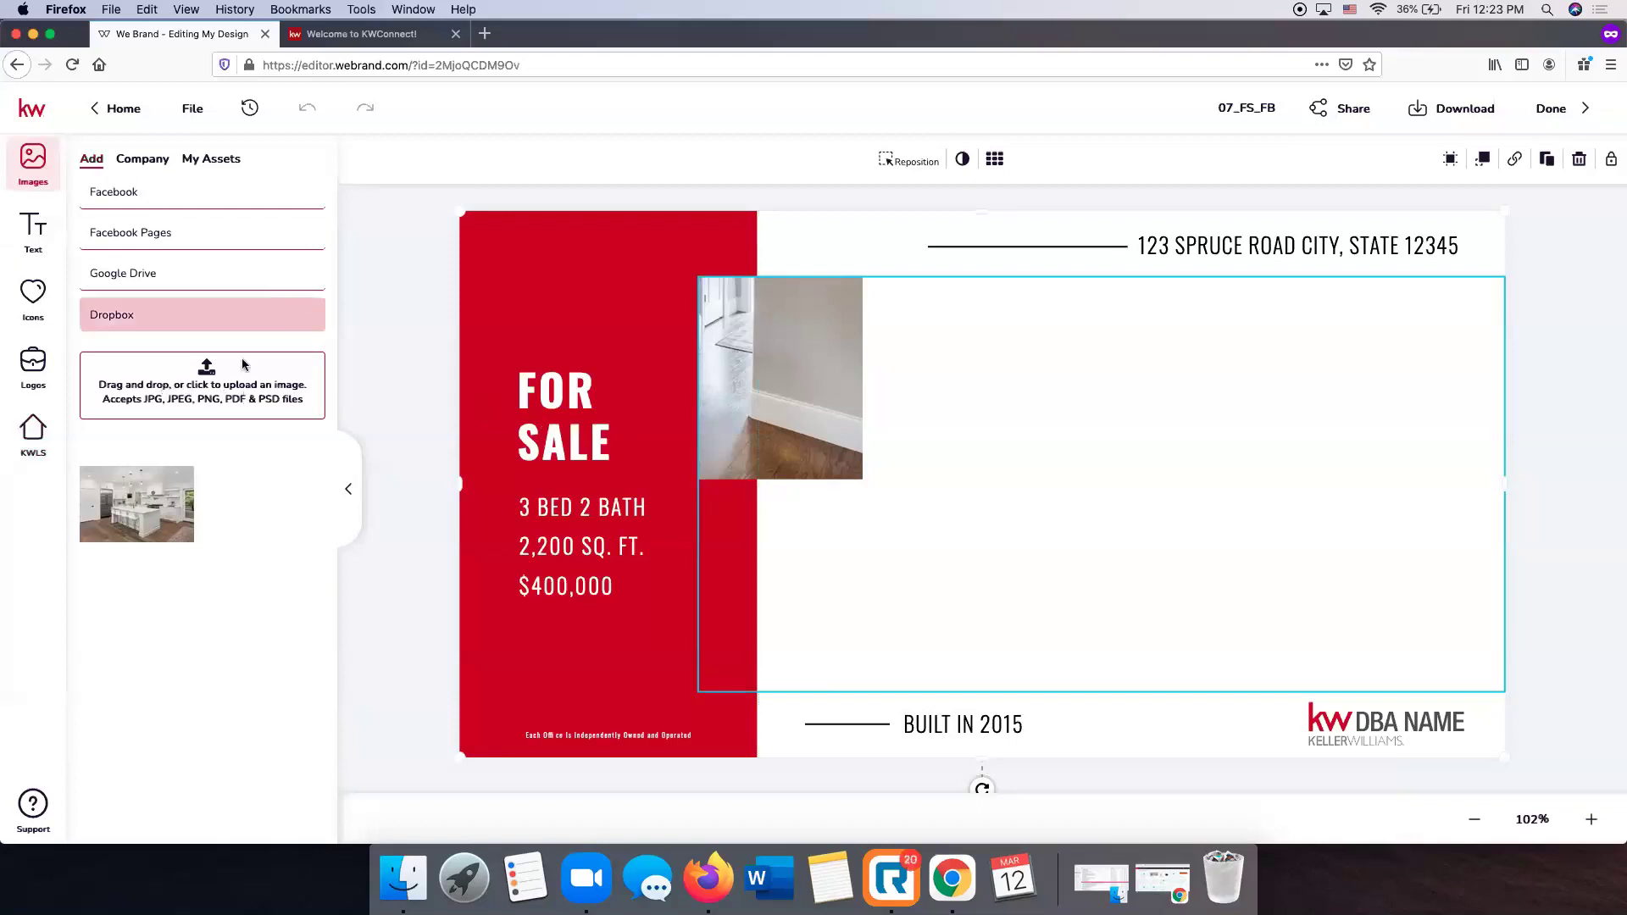
- Upload Bellagio Villas 1.jpg from Downloads and drop the house photo into the flyer's frame
{"action": "left_click", "coordinate": [206, 377]}
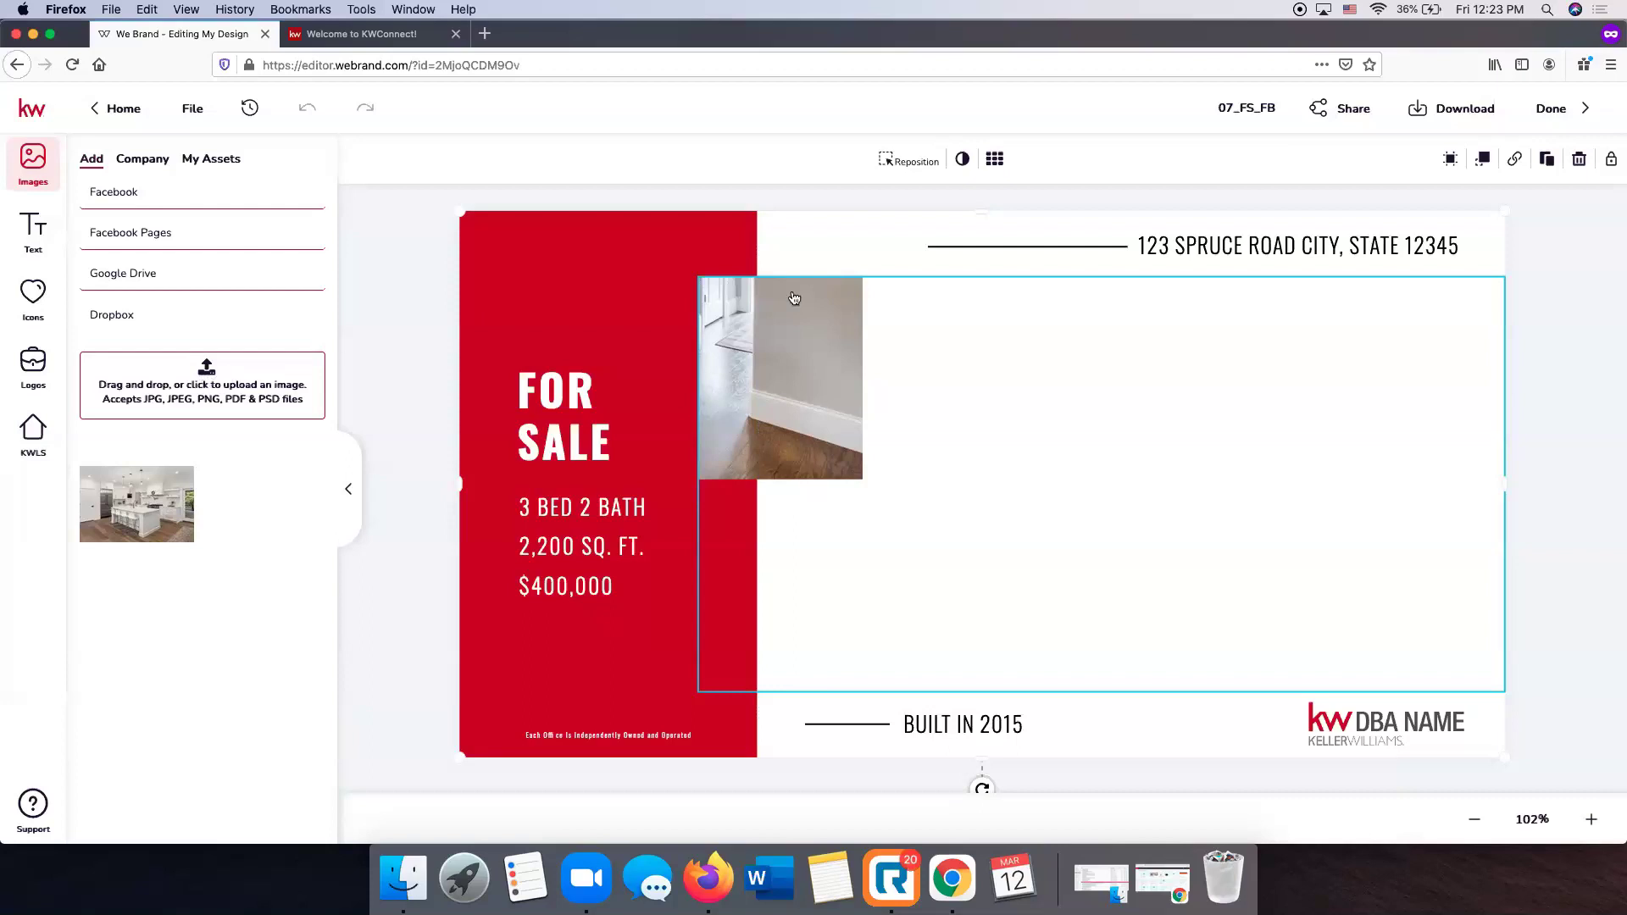
{"action": "left_click", "coordinate": [516, 245]}
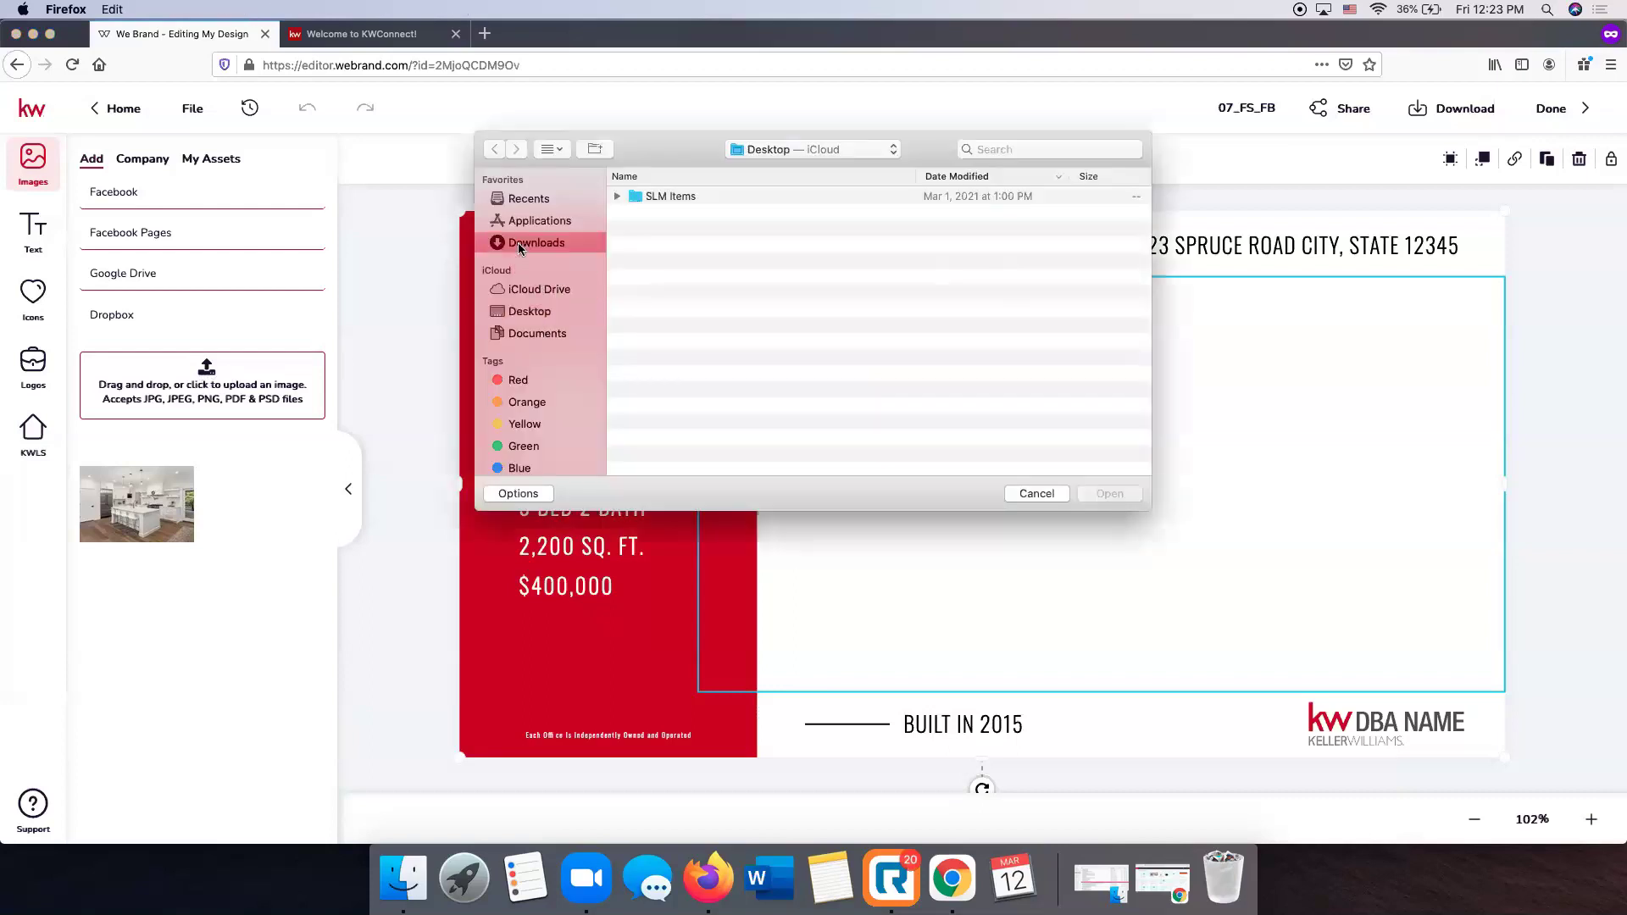
{"action": "left_click", "coordinate": [693, 229]}
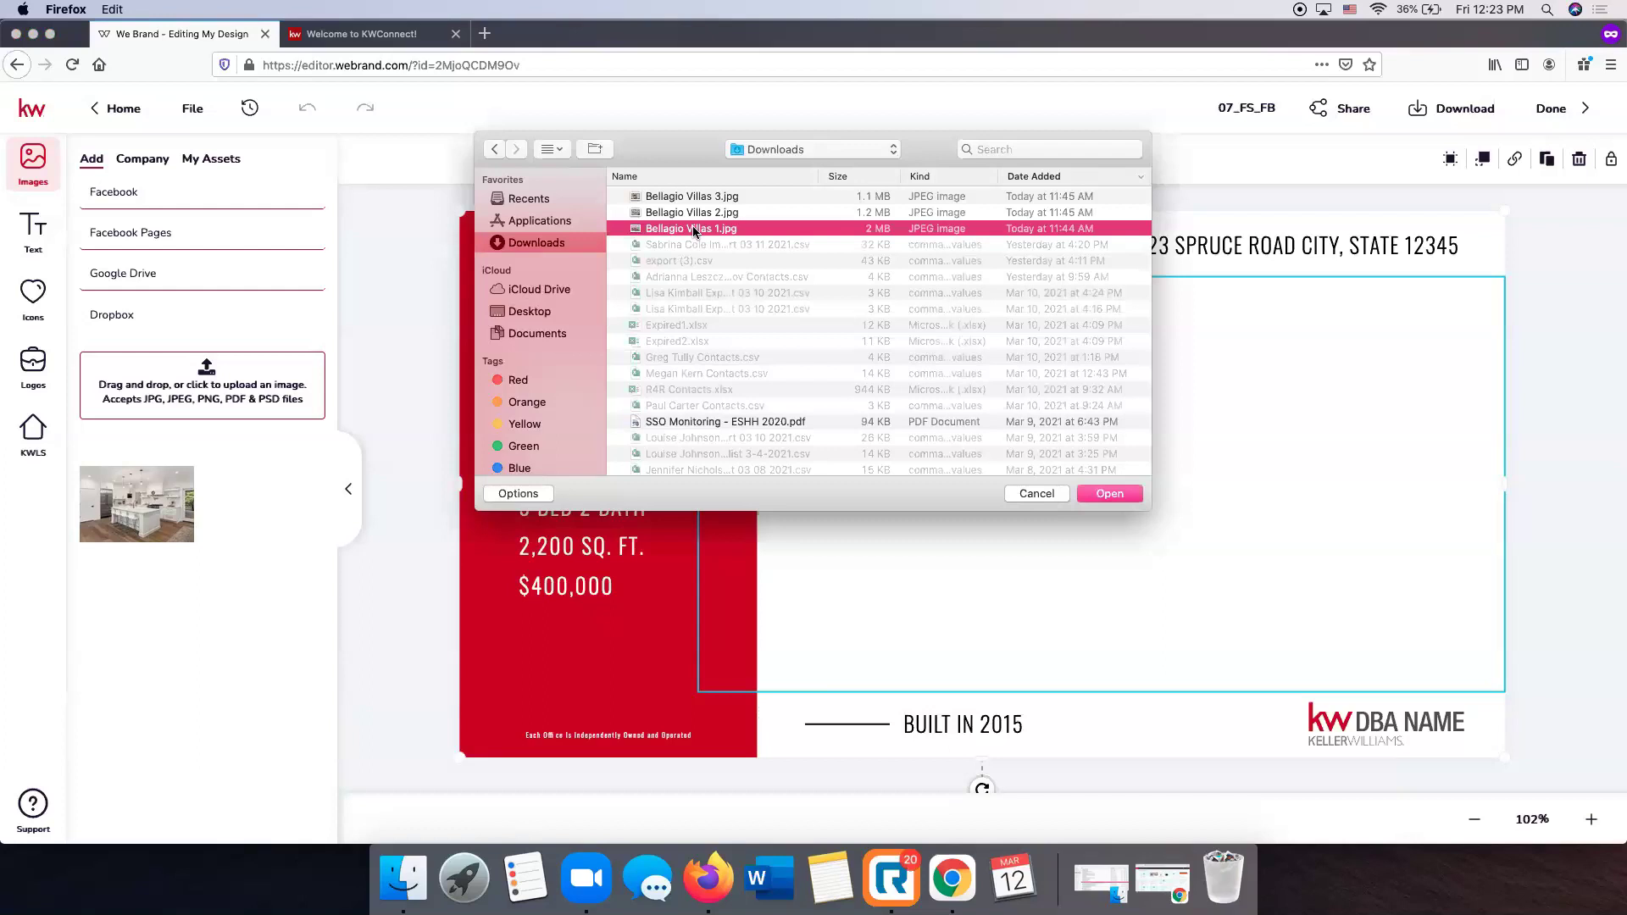
{"action": "double_click", "coordinate": [693, 229]}
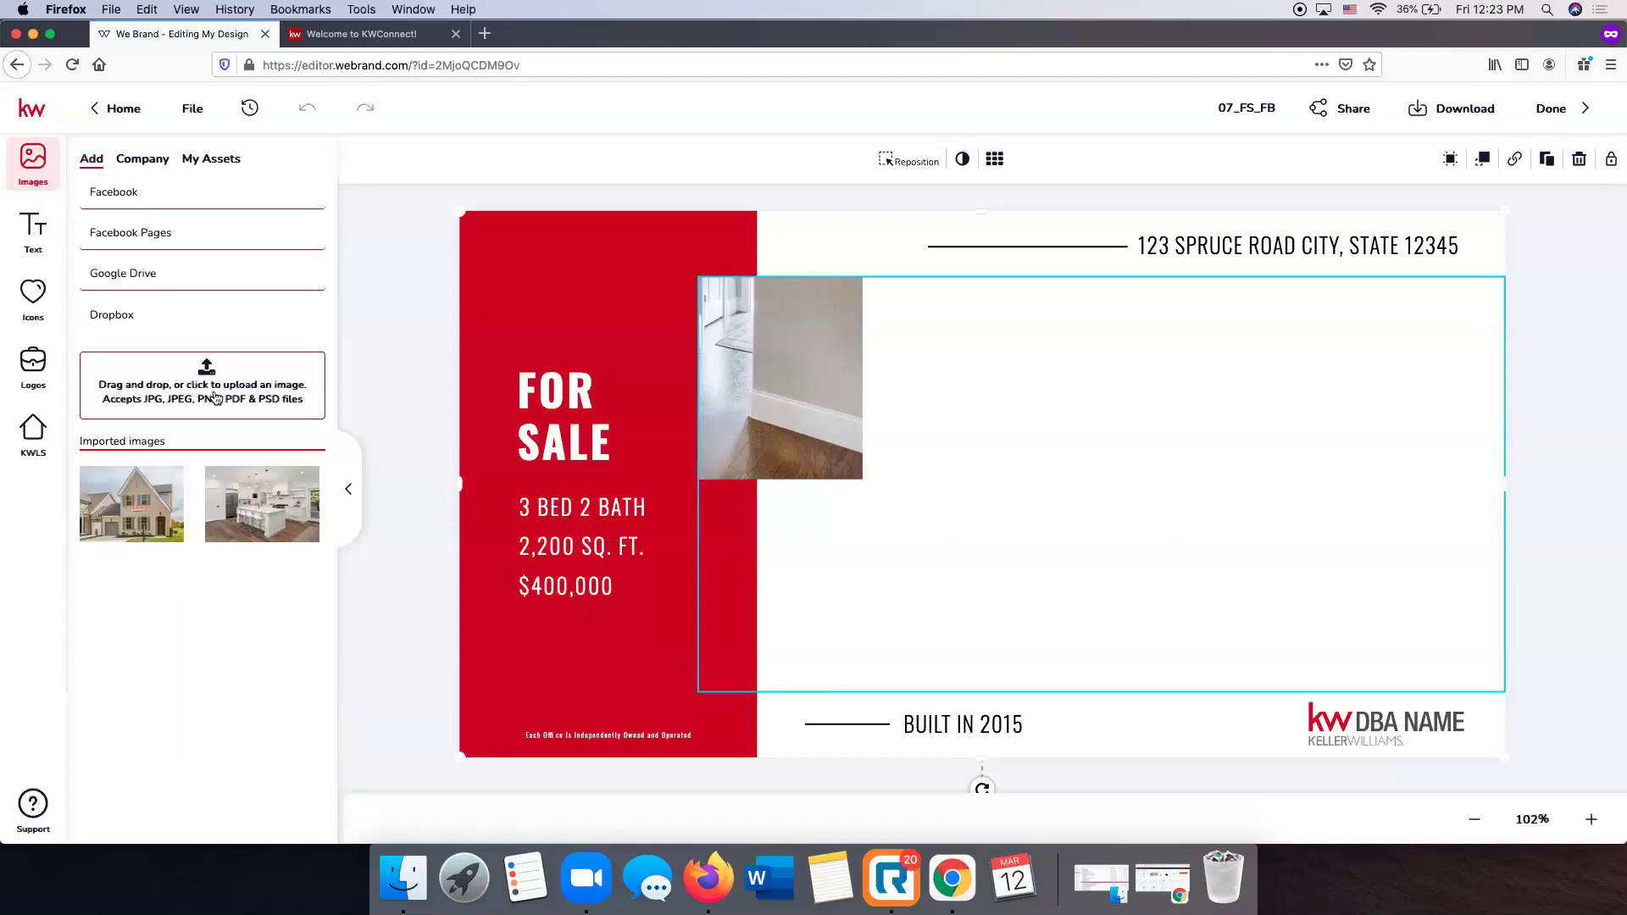
{"action": "mouse_move", "coordinate": [124, 525]}
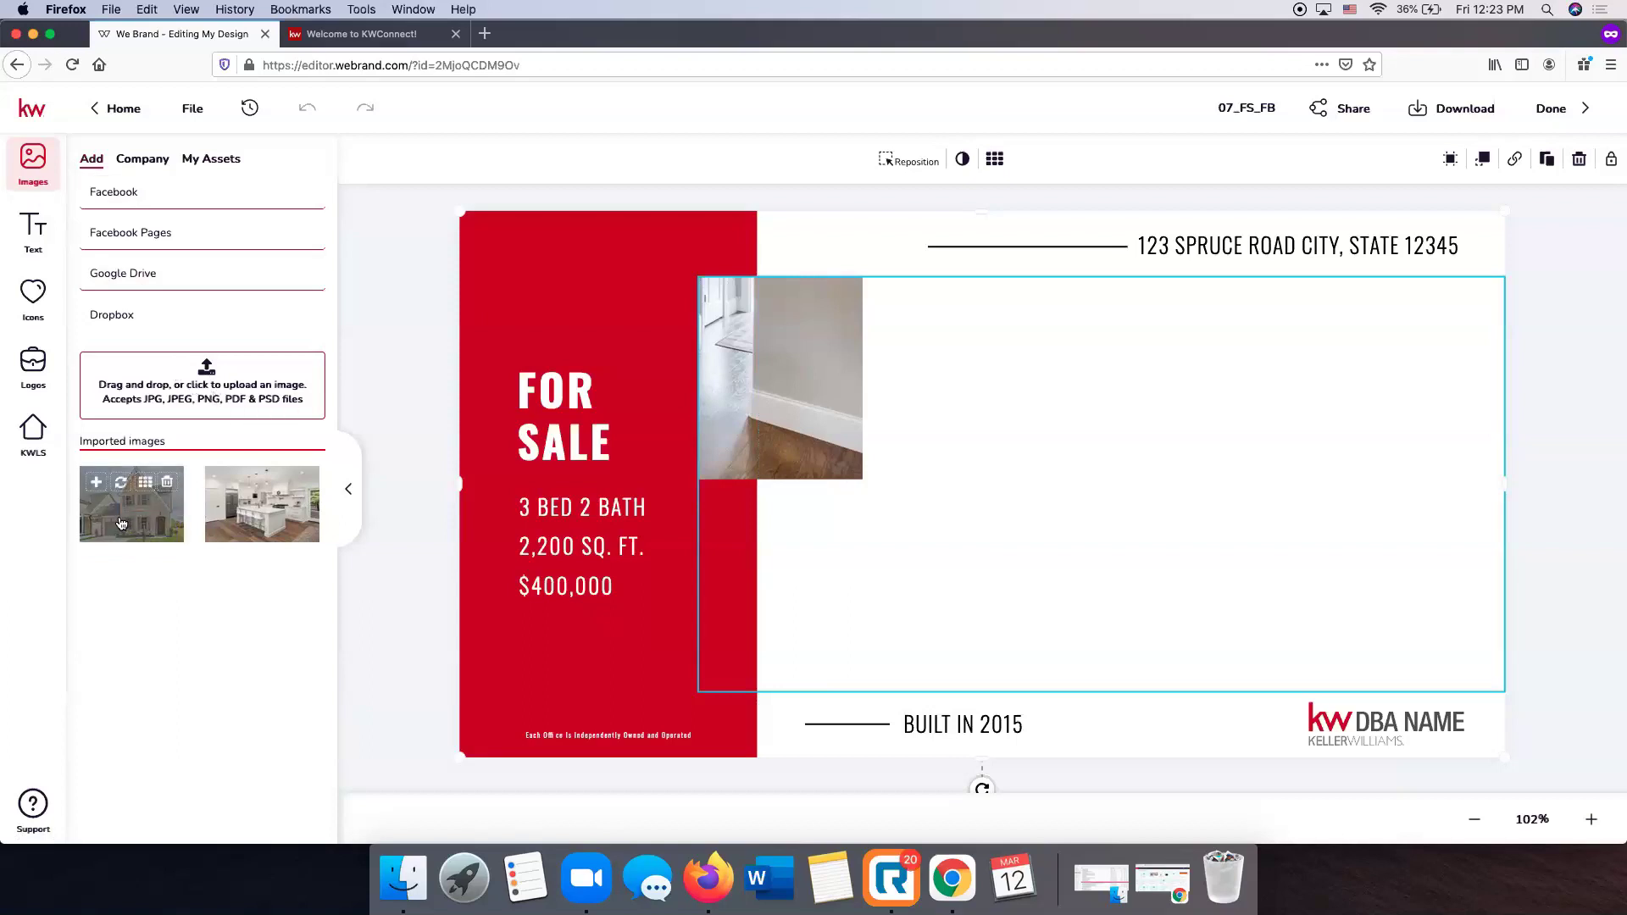
{"action": "left_click_drag", "start_coordinate": [124, 525], "coordinate": [1073, 454]}
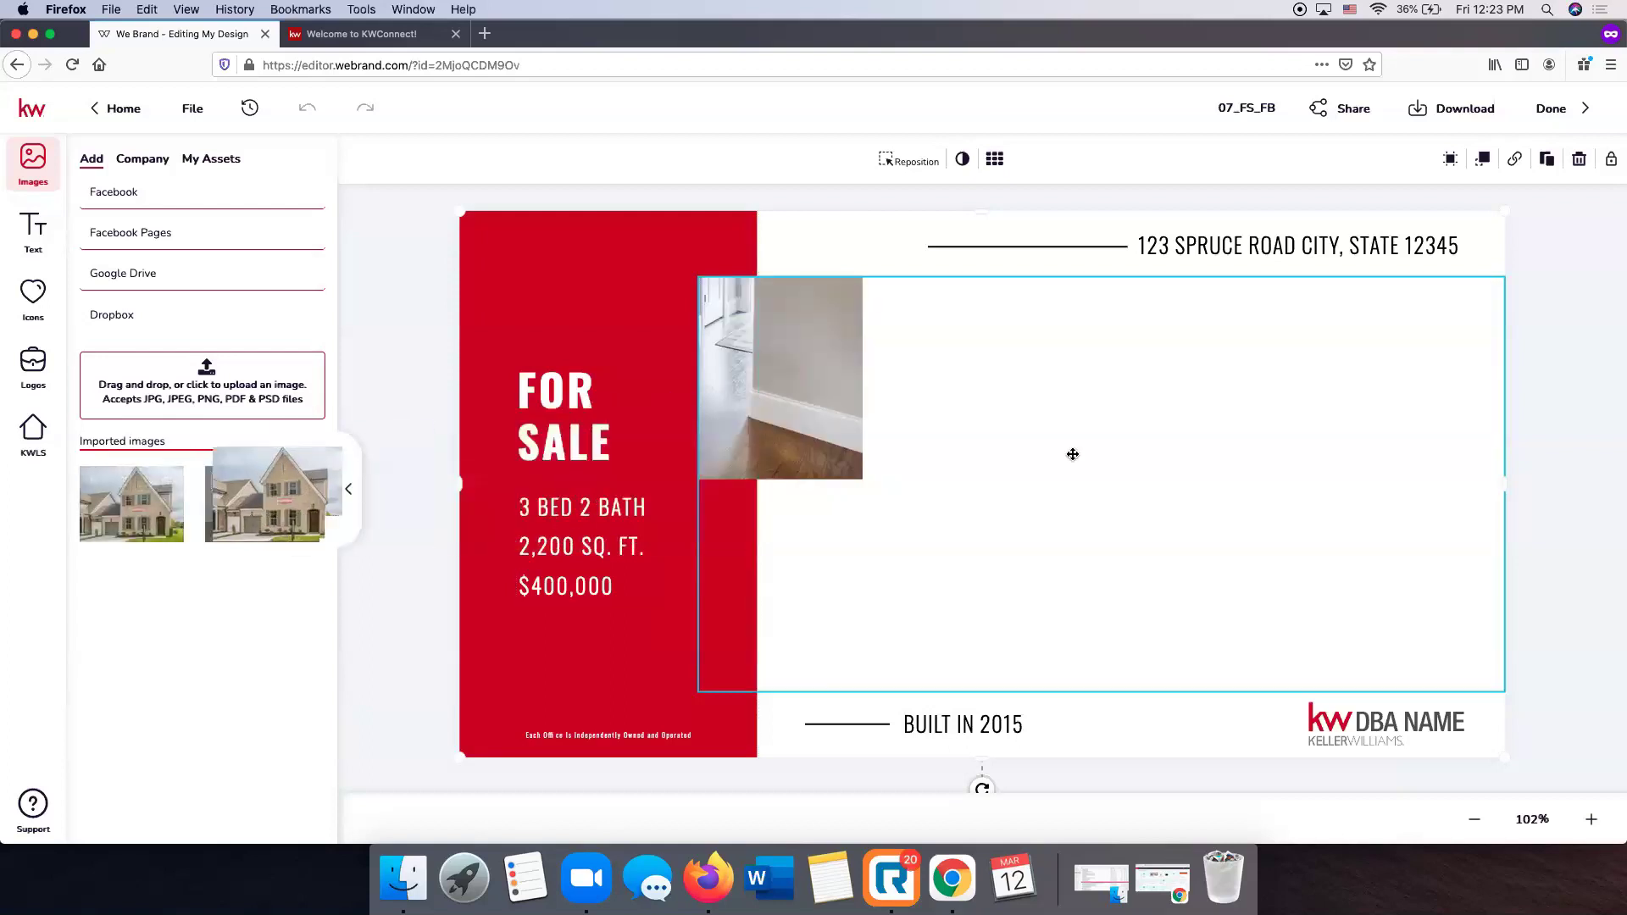
- Upload Bellagio Villas 2.jpg and replace the house photo with the living-room image
{"action": "mouse_move", "coordinate": [96, 528]}
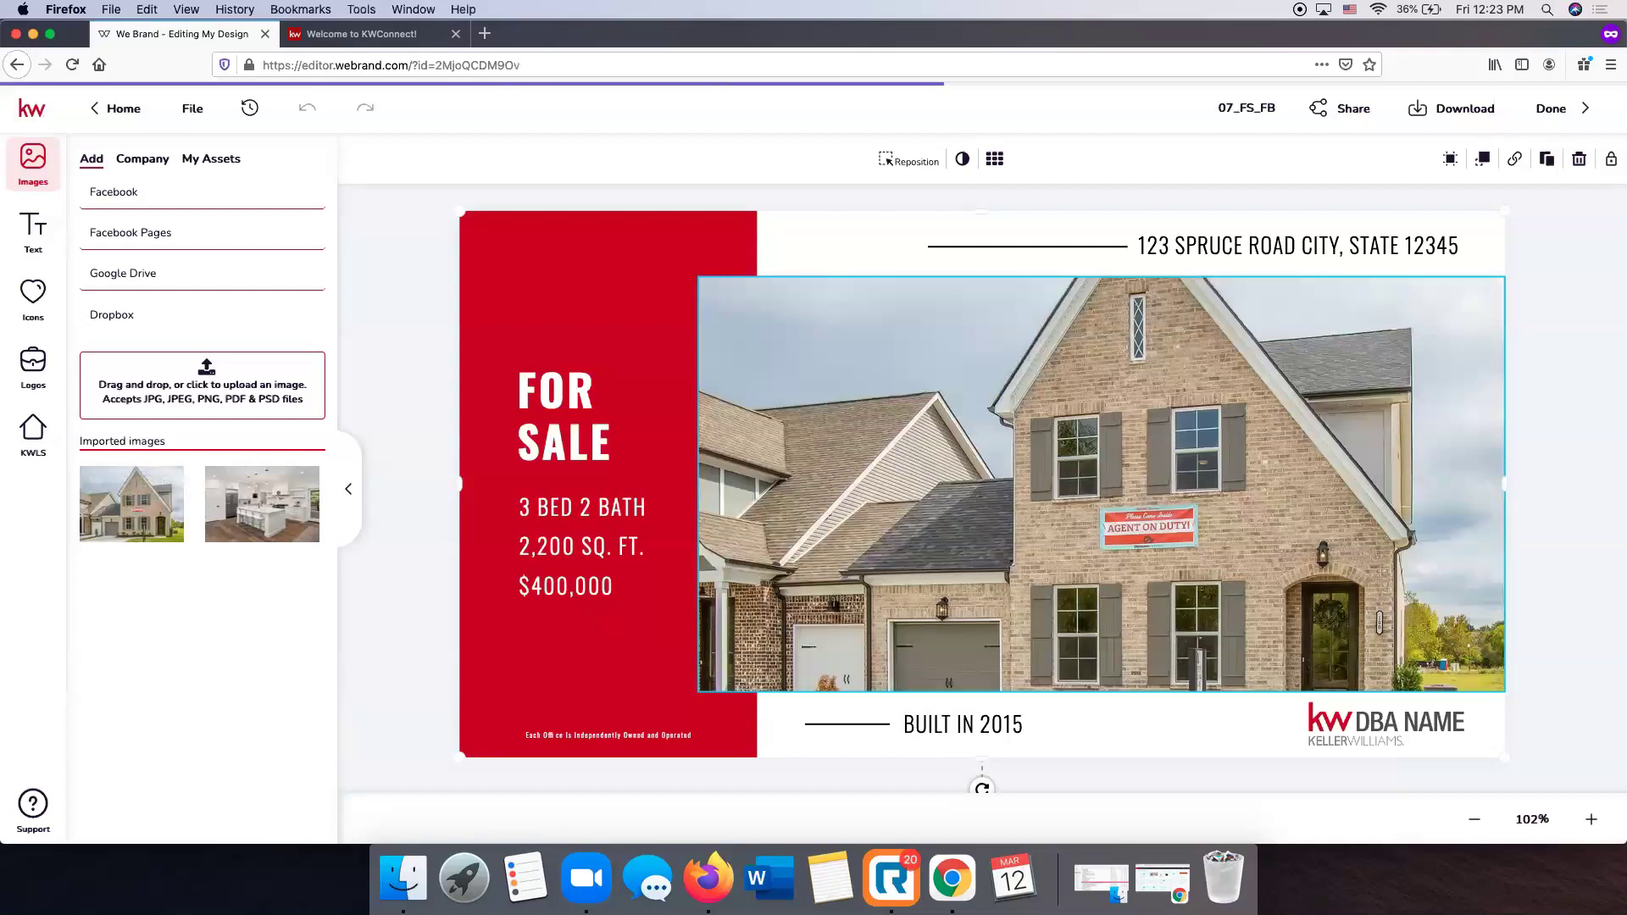
{"action": "left_click", "coordinate": [191, 381]}
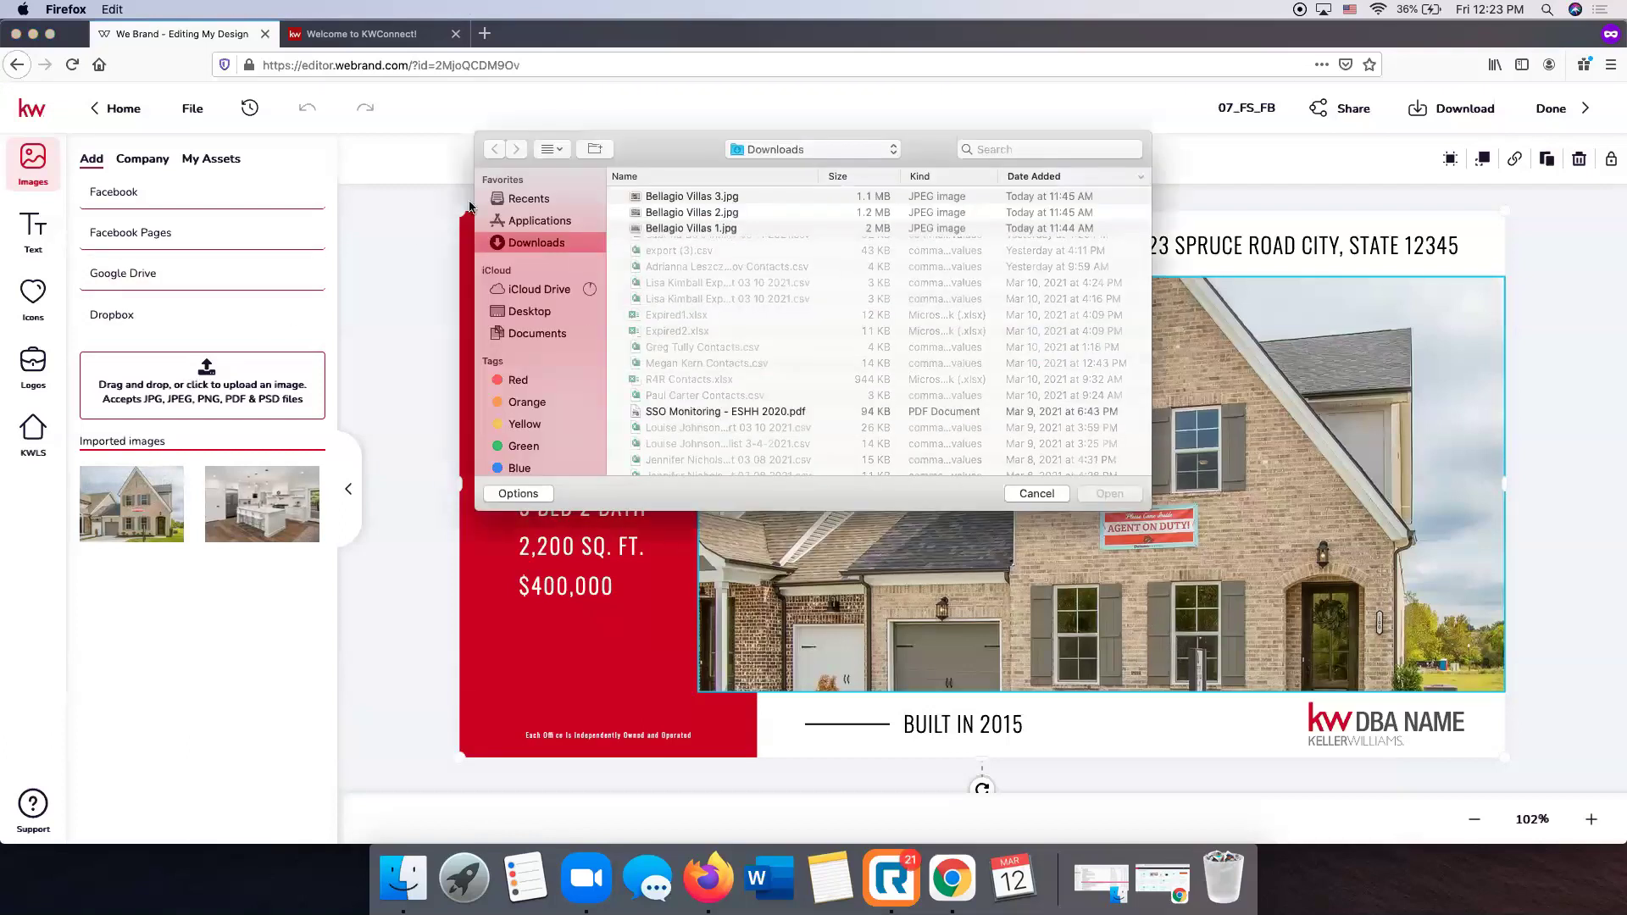
{"action": "left_click", "coordinate": [728, 213]}
{"action": "double_click", "coordinate": [728, 214]}
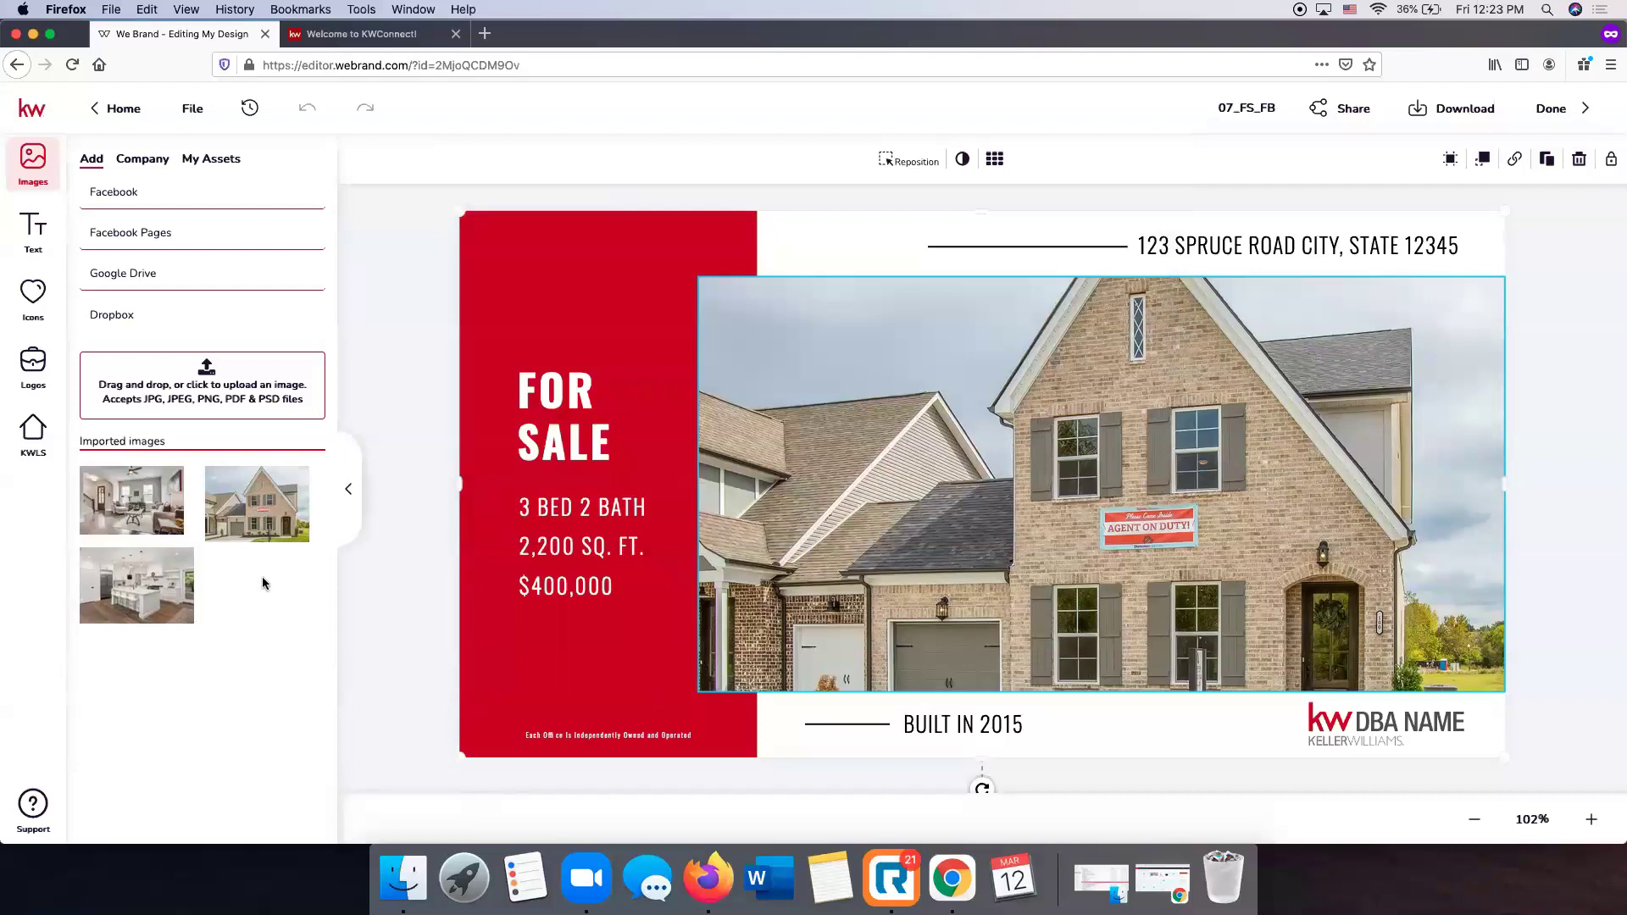
{"action": "left_click_drag", "start_coordinate": [131, 501], "coordinate": [1161, 520]}
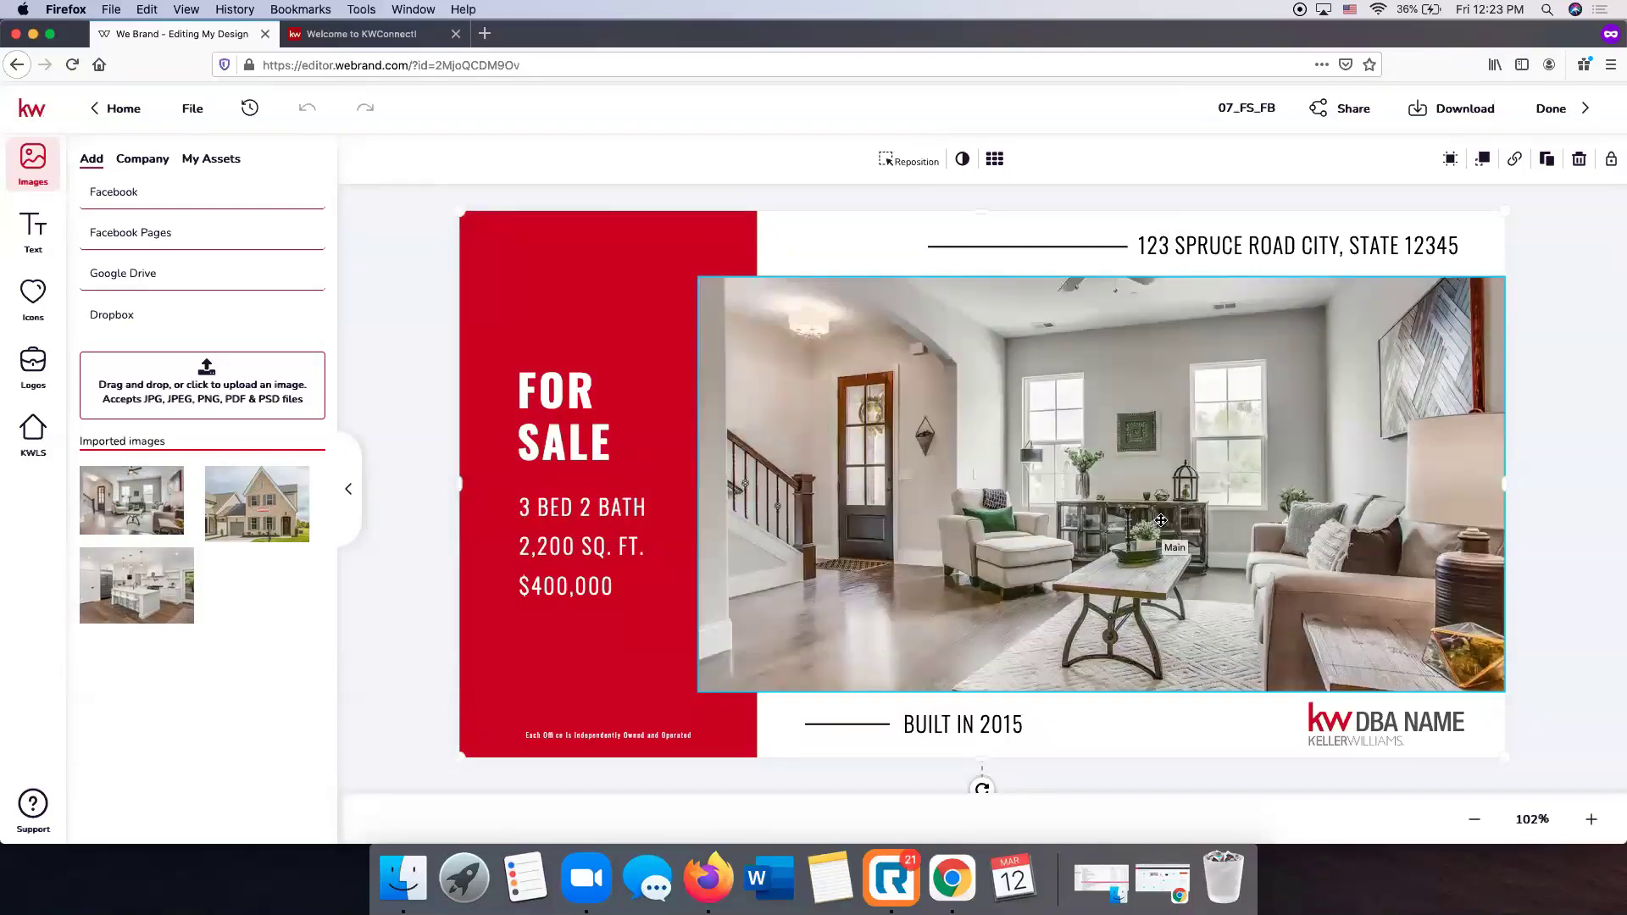
- Reposition the living-room photo within its frame so the ceiling fan is visible
{"action": "left_click_drag", "start_coordinate": [1128, 492], "coordinate": [1136, 491]}
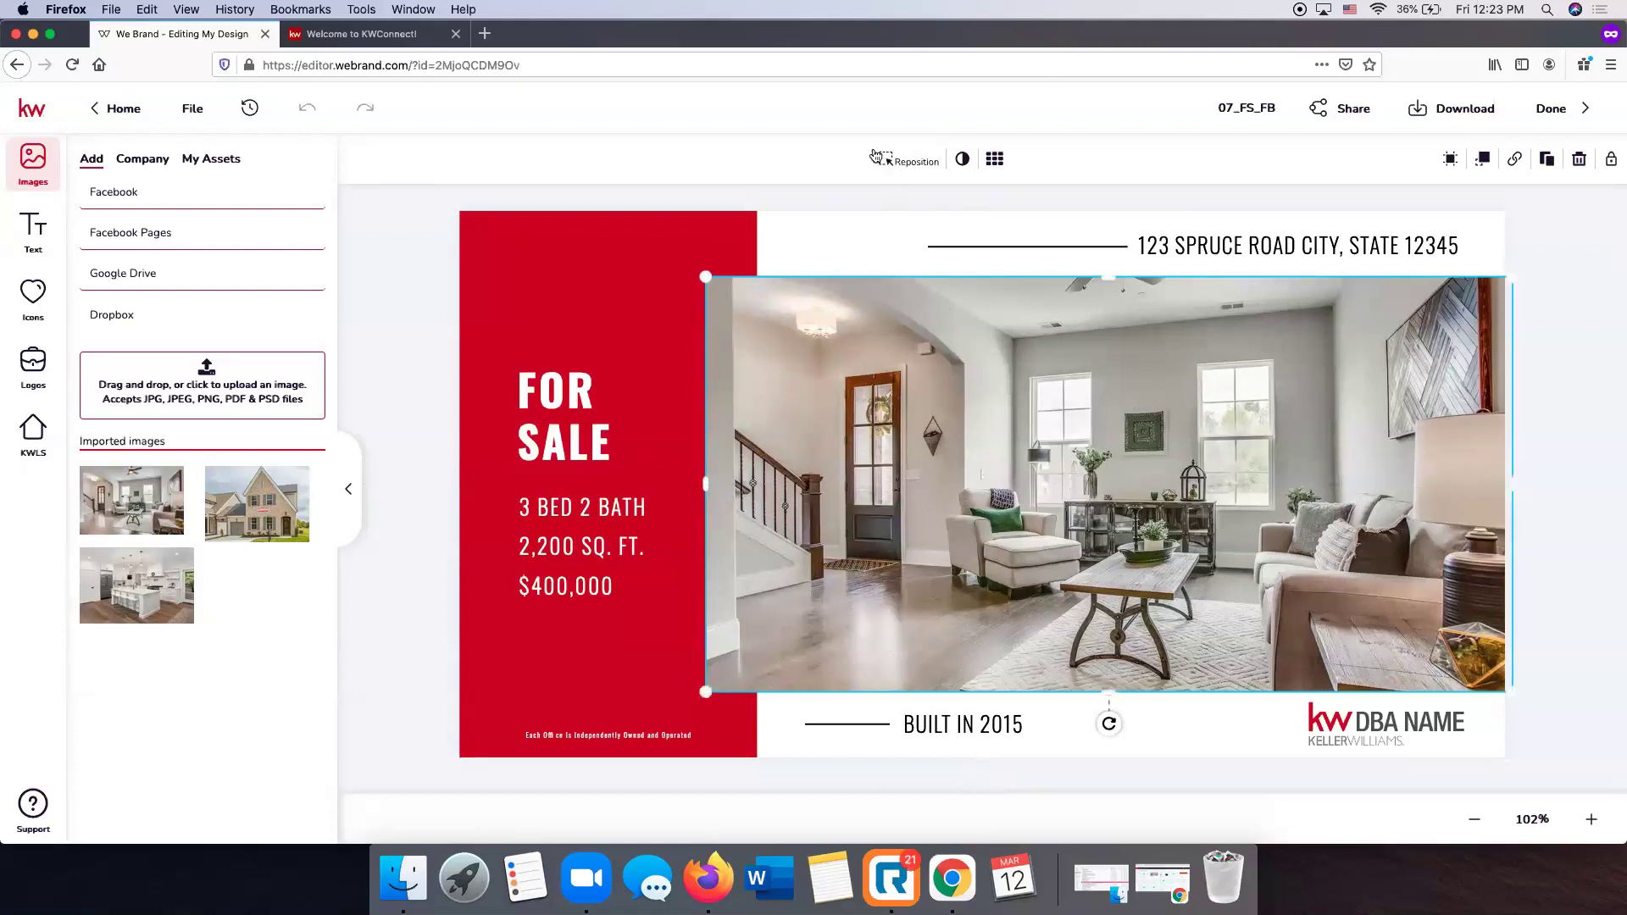
{"action": "left_click", "coordinate": [908, 161]}
{"action": "left_click_drag", "start_coordinate": [1042, 438], "coordinate": [1016, 502]}
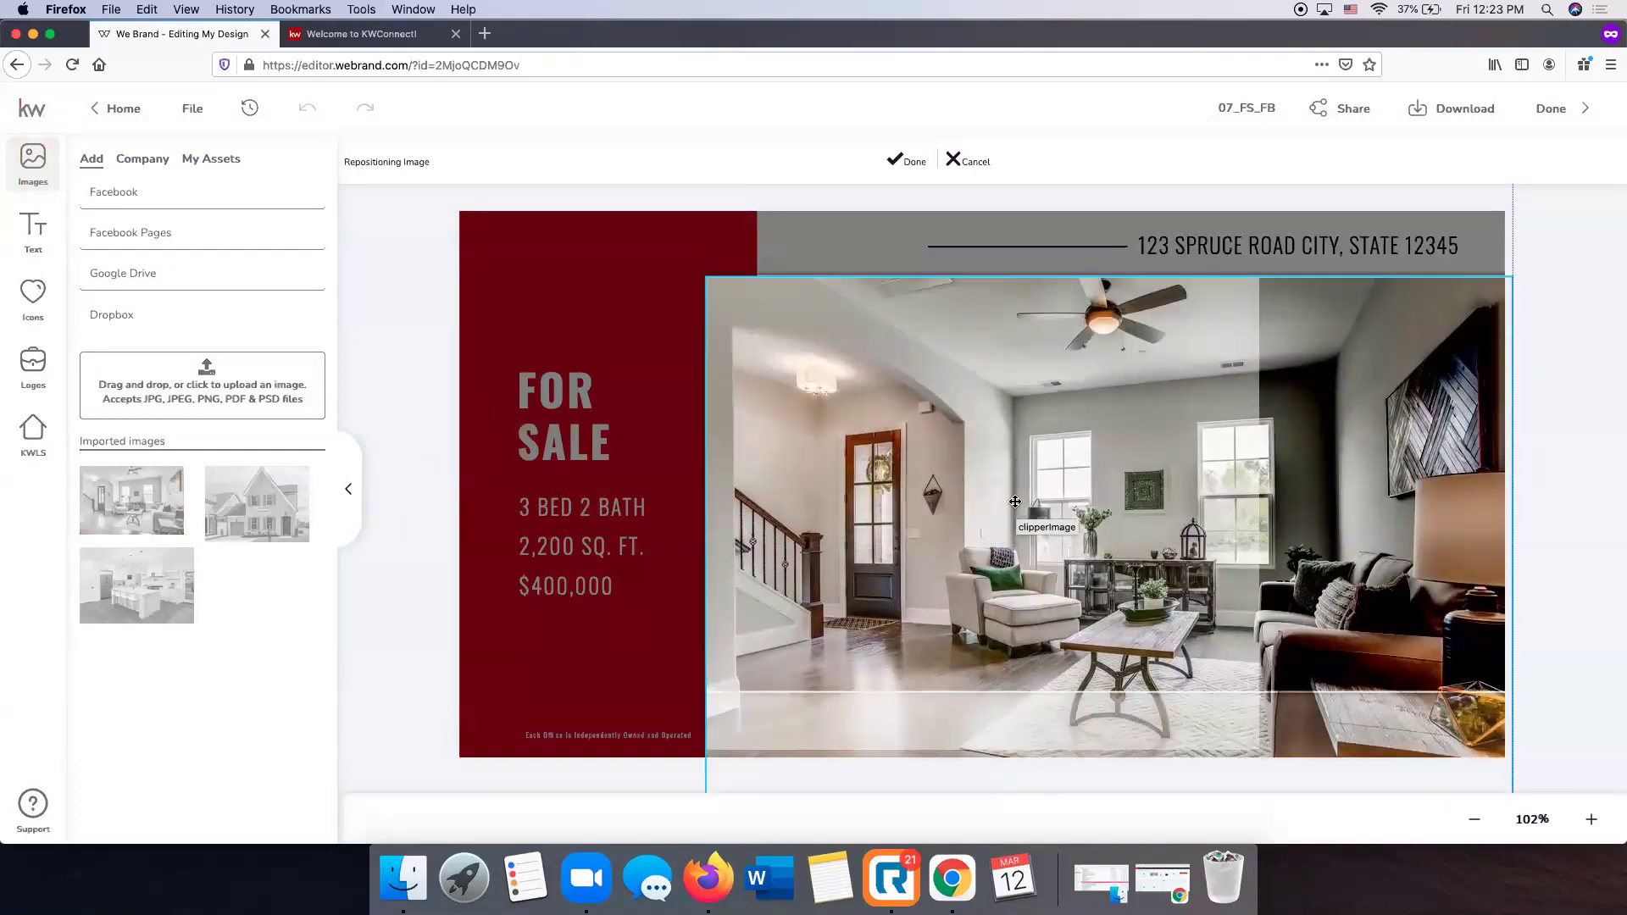
{"action": "left_click", "coordinate": [916, 165]}
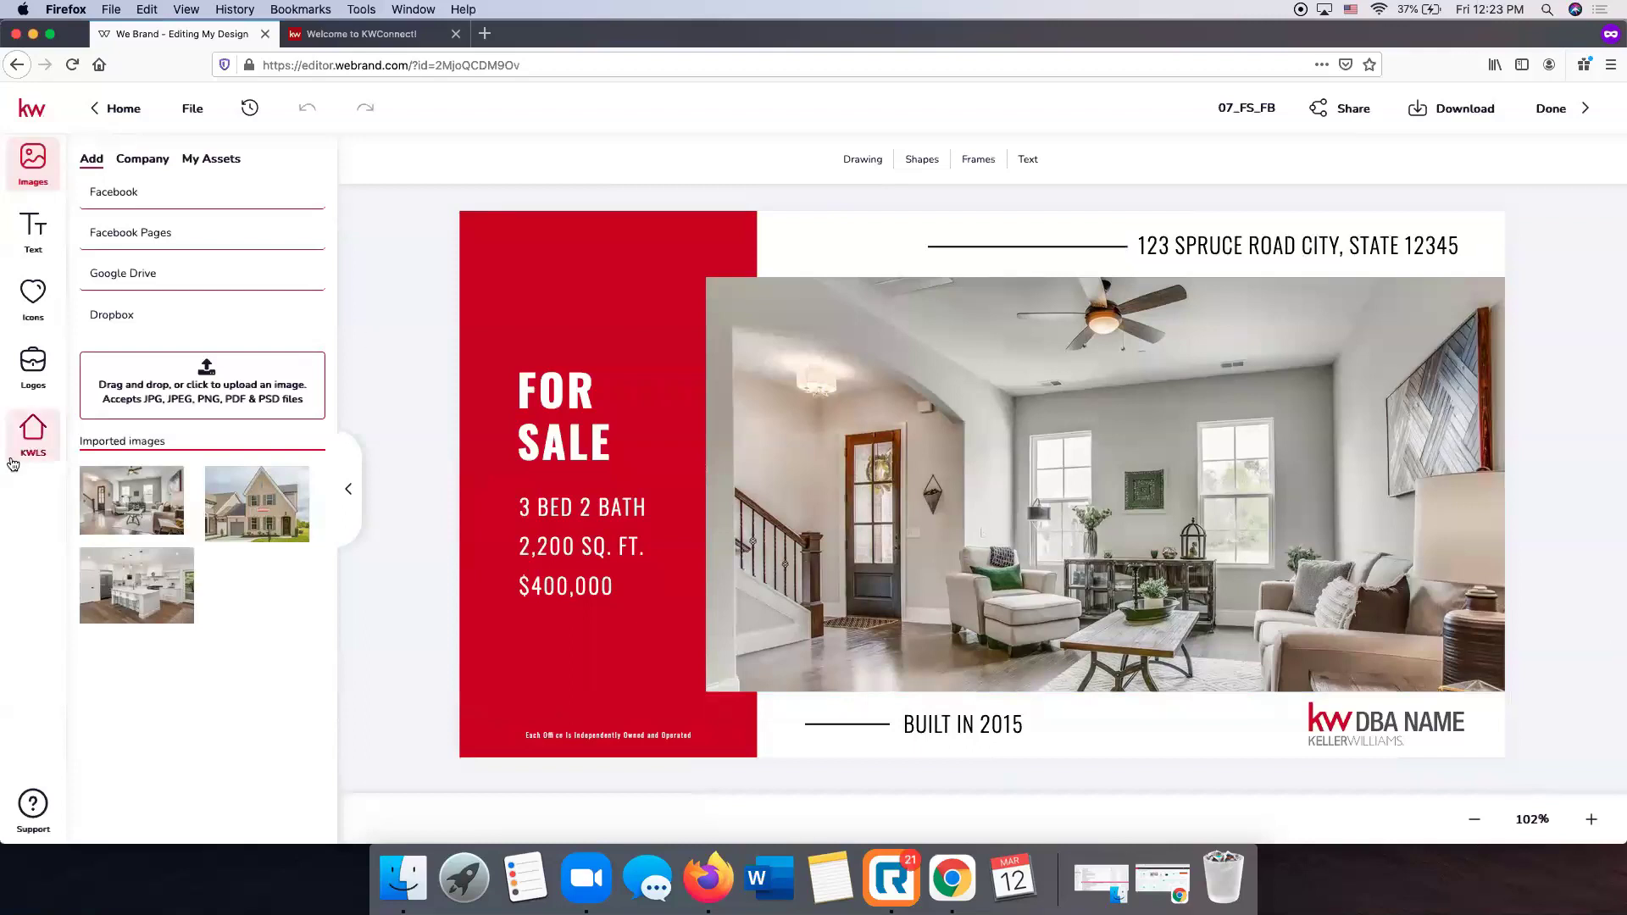
{"action": "left_click", "coordinate": [41, 441]}
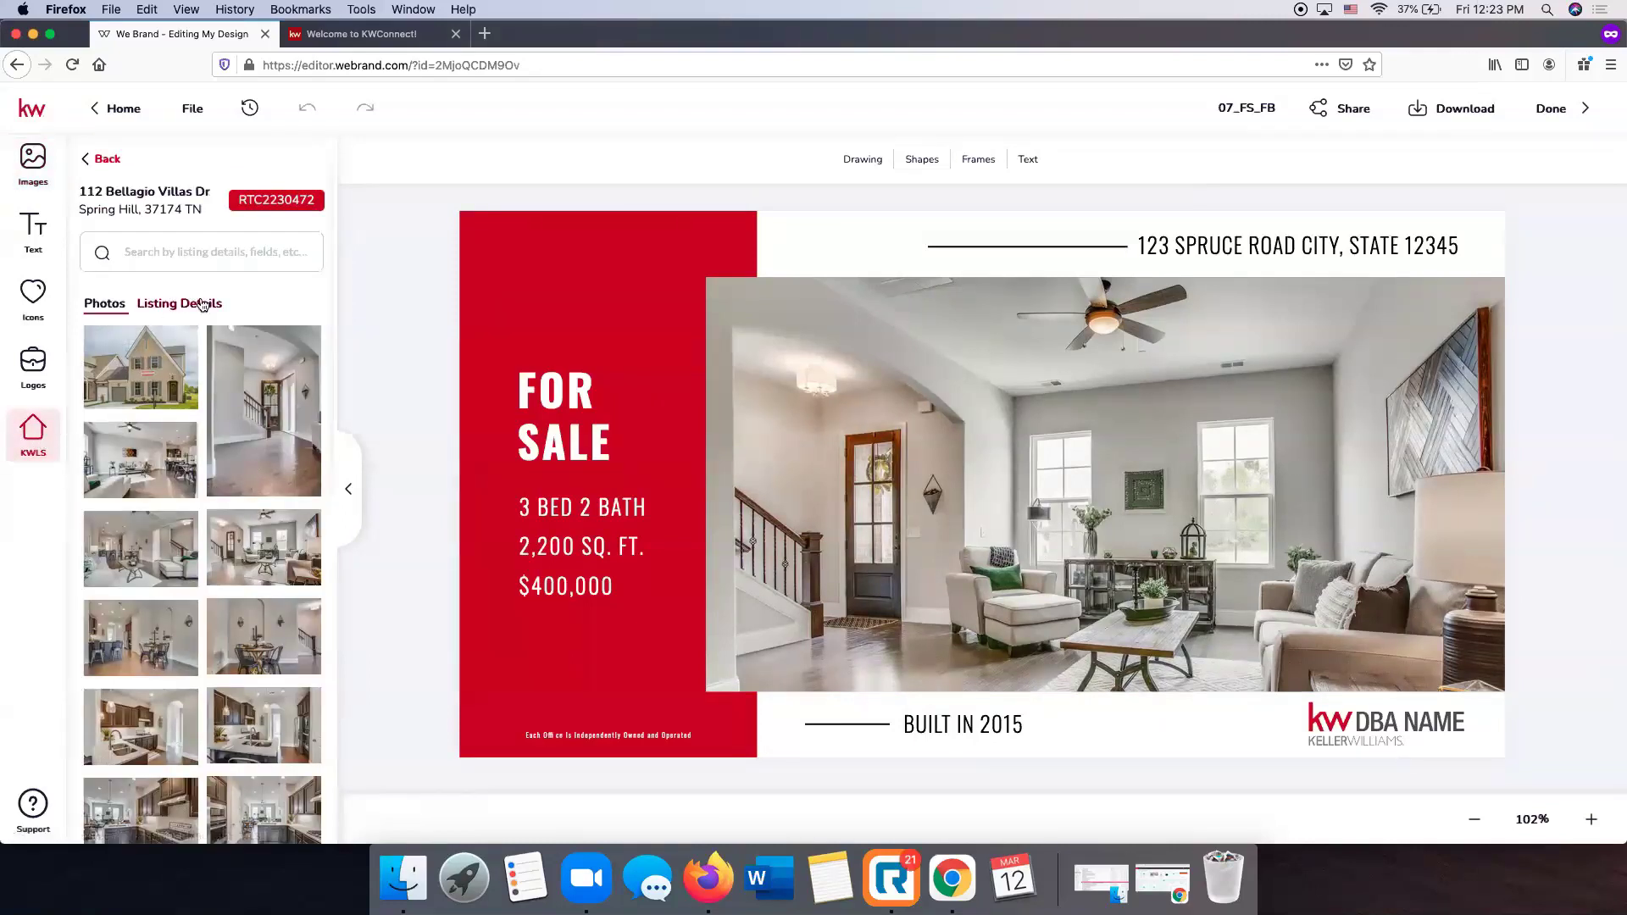
{"action": "left_click", "coordinate": [202, 305]}
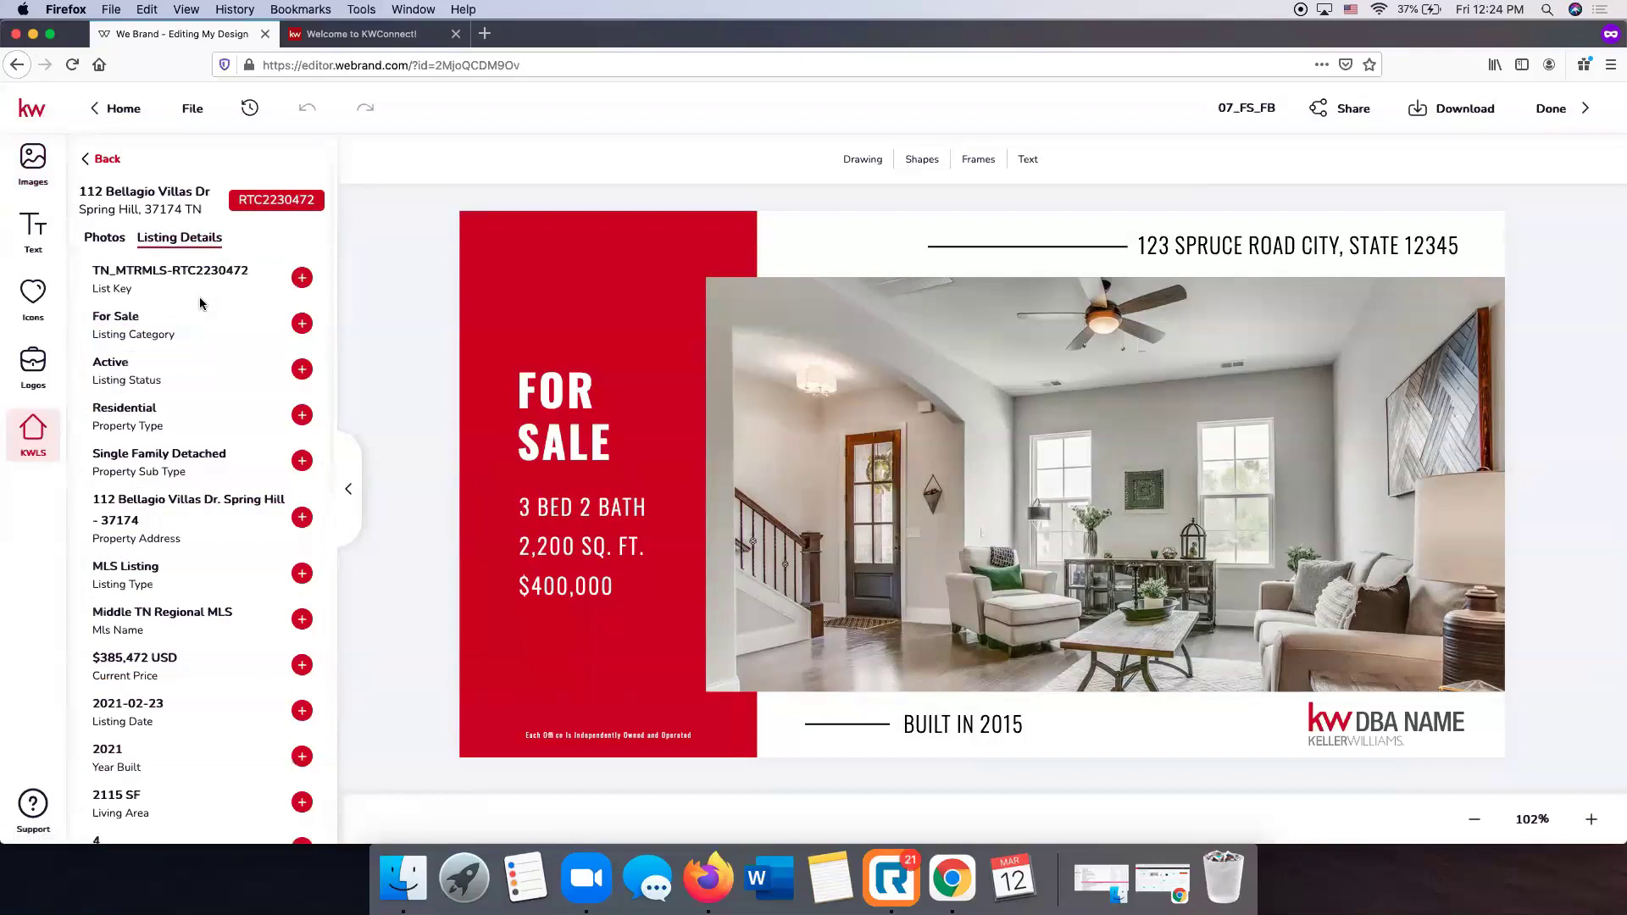
{"action": "scroll", "coordinate": [200, 303], "scroll_direction": "down", "scroll_amount": 7}
{"action": "scroll", "coordinate": [192, 350], "scroll_direction": "up", "scroll_amount": 7}
- Select the flyer's placeholder address text and check its font, size and colour
{"action": "left_click", "coordinate": [1247, 246]}
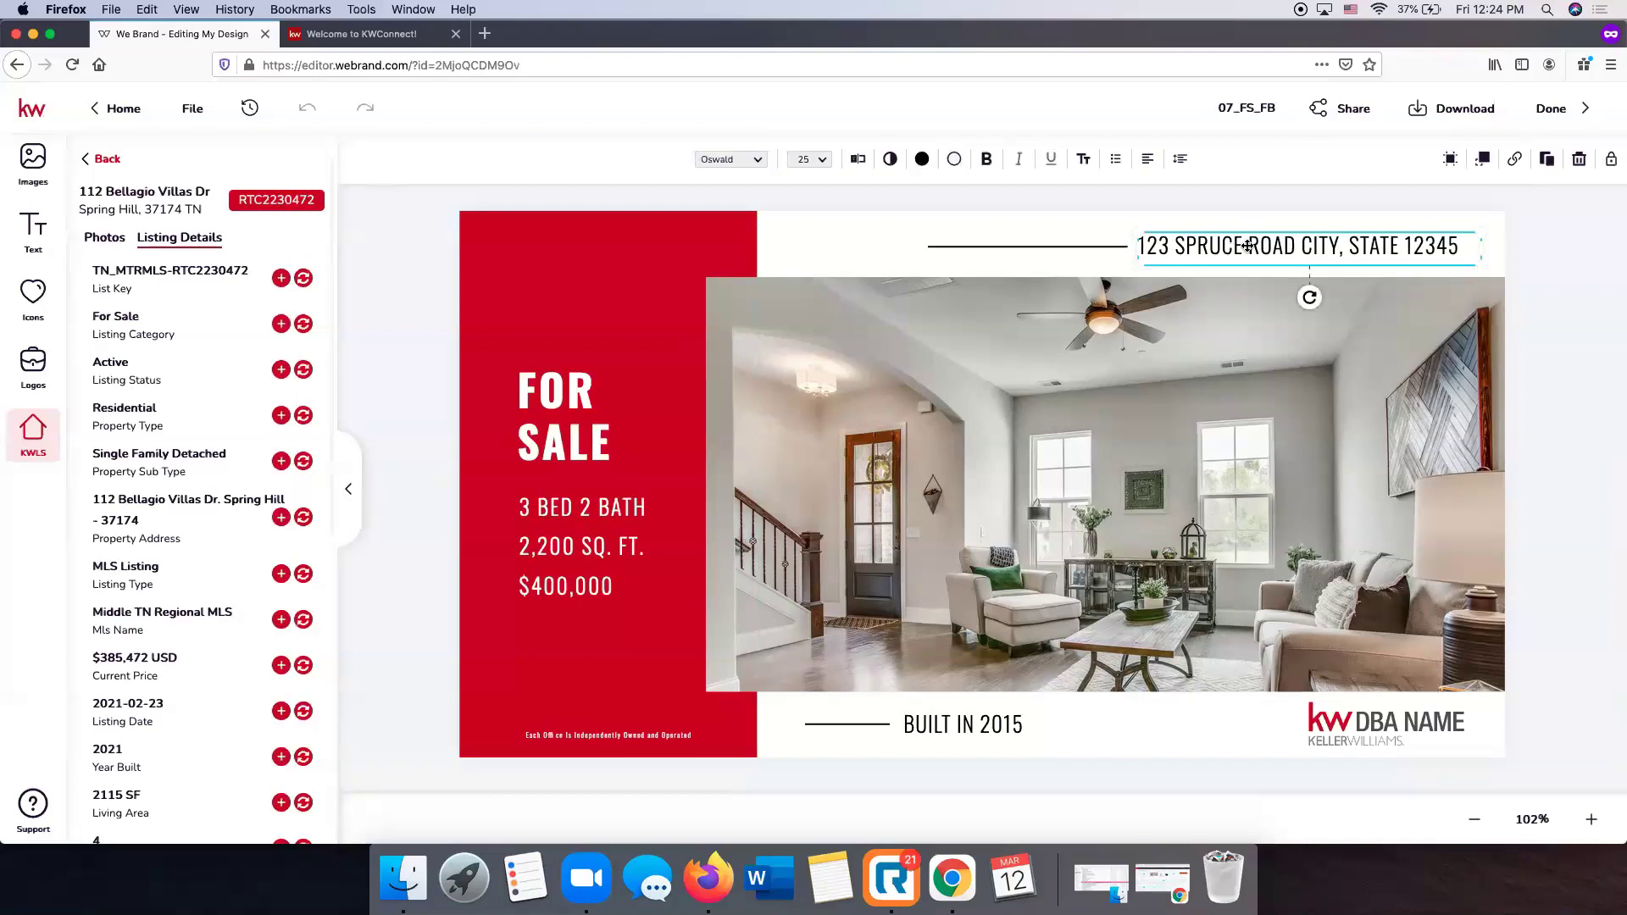
{"action": "left_click", "coordinate": [1248, 246]}
{"action": "left_click", "coordinate": [762, 167]}
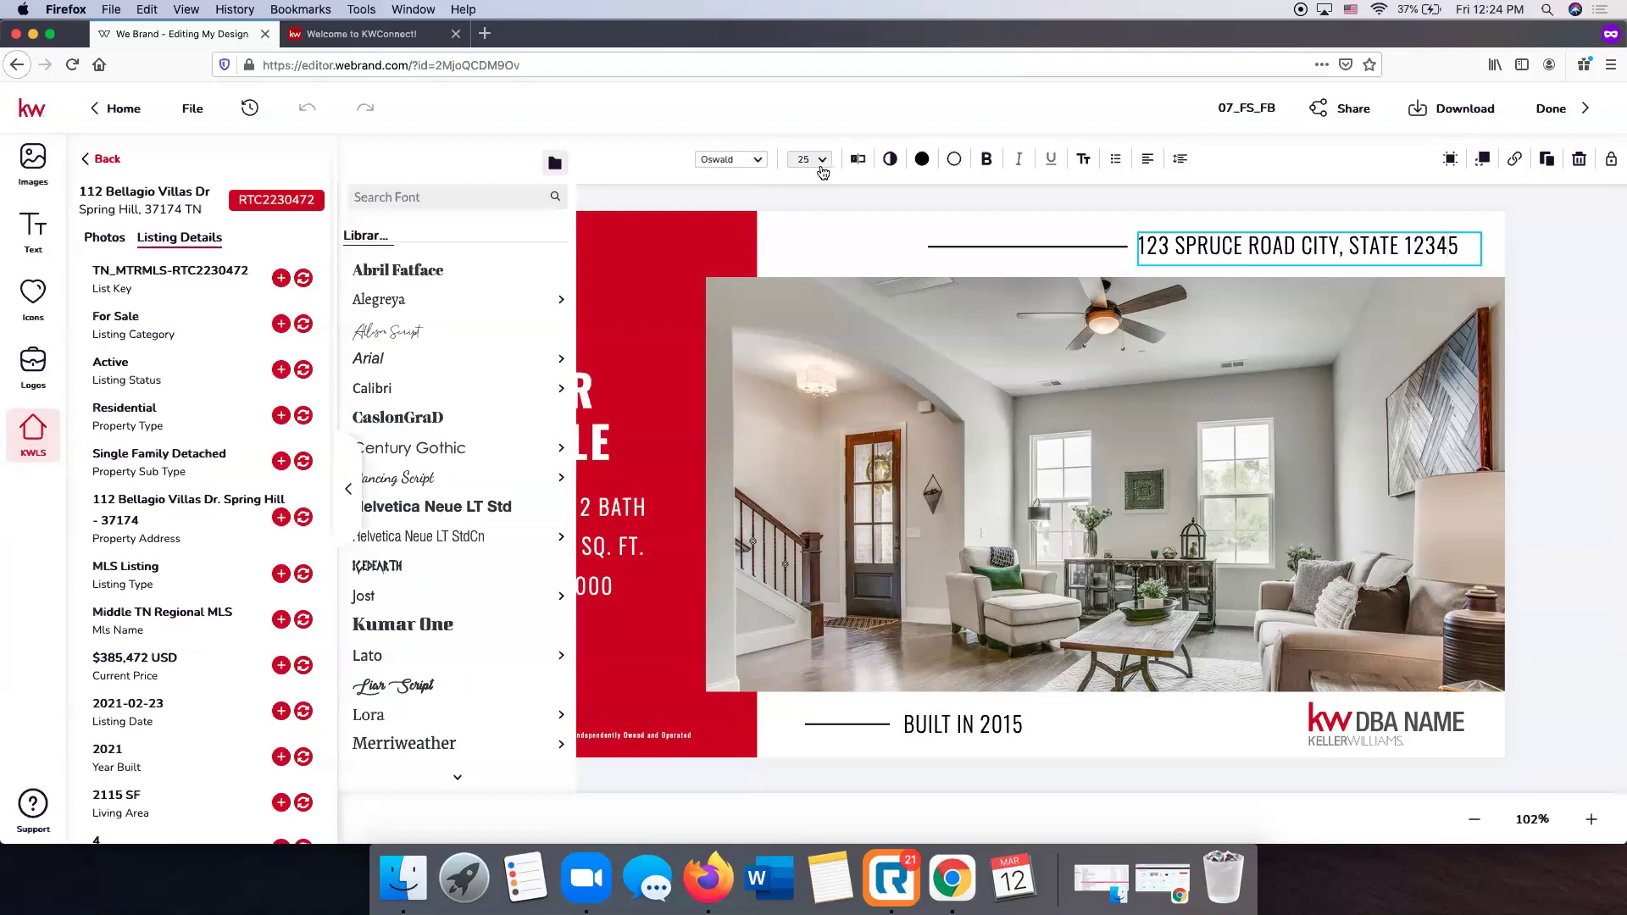
{"action": "left_click", "coordinate": [818, 161]}
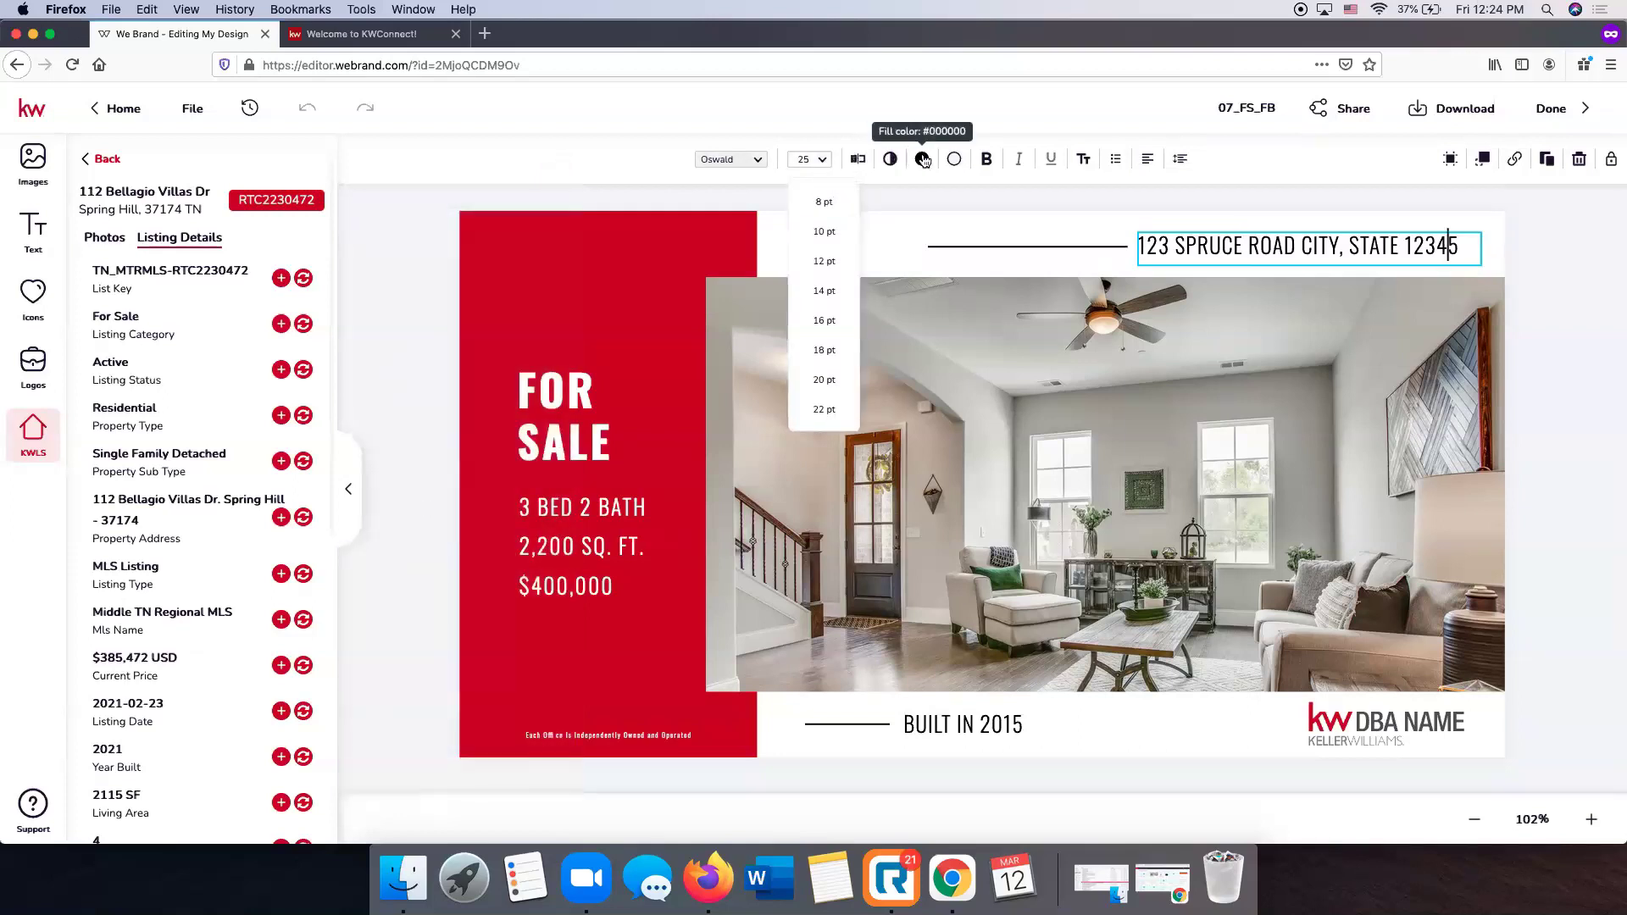
{"action": "left_click", "coordinate": [922, 159]}
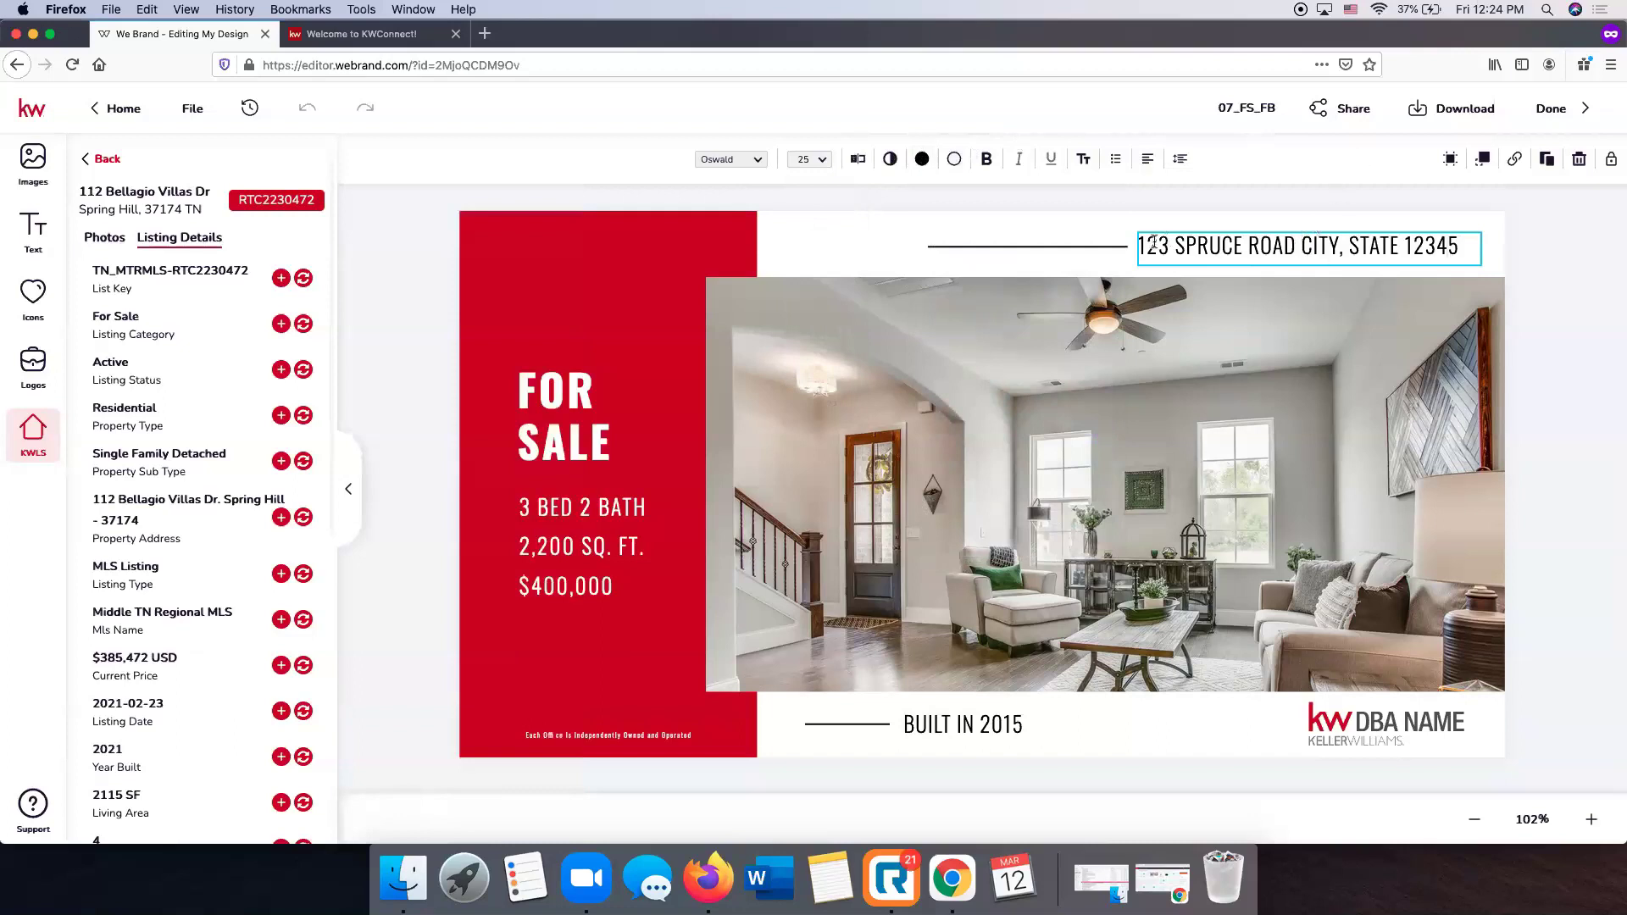
{"action": "left_click", "coordinate": [1445, 261]}
- Insert the listing's Property Address and change its dash to ', TN' before 37174
{"action": "left_click", "coordinate": [303, 517]}
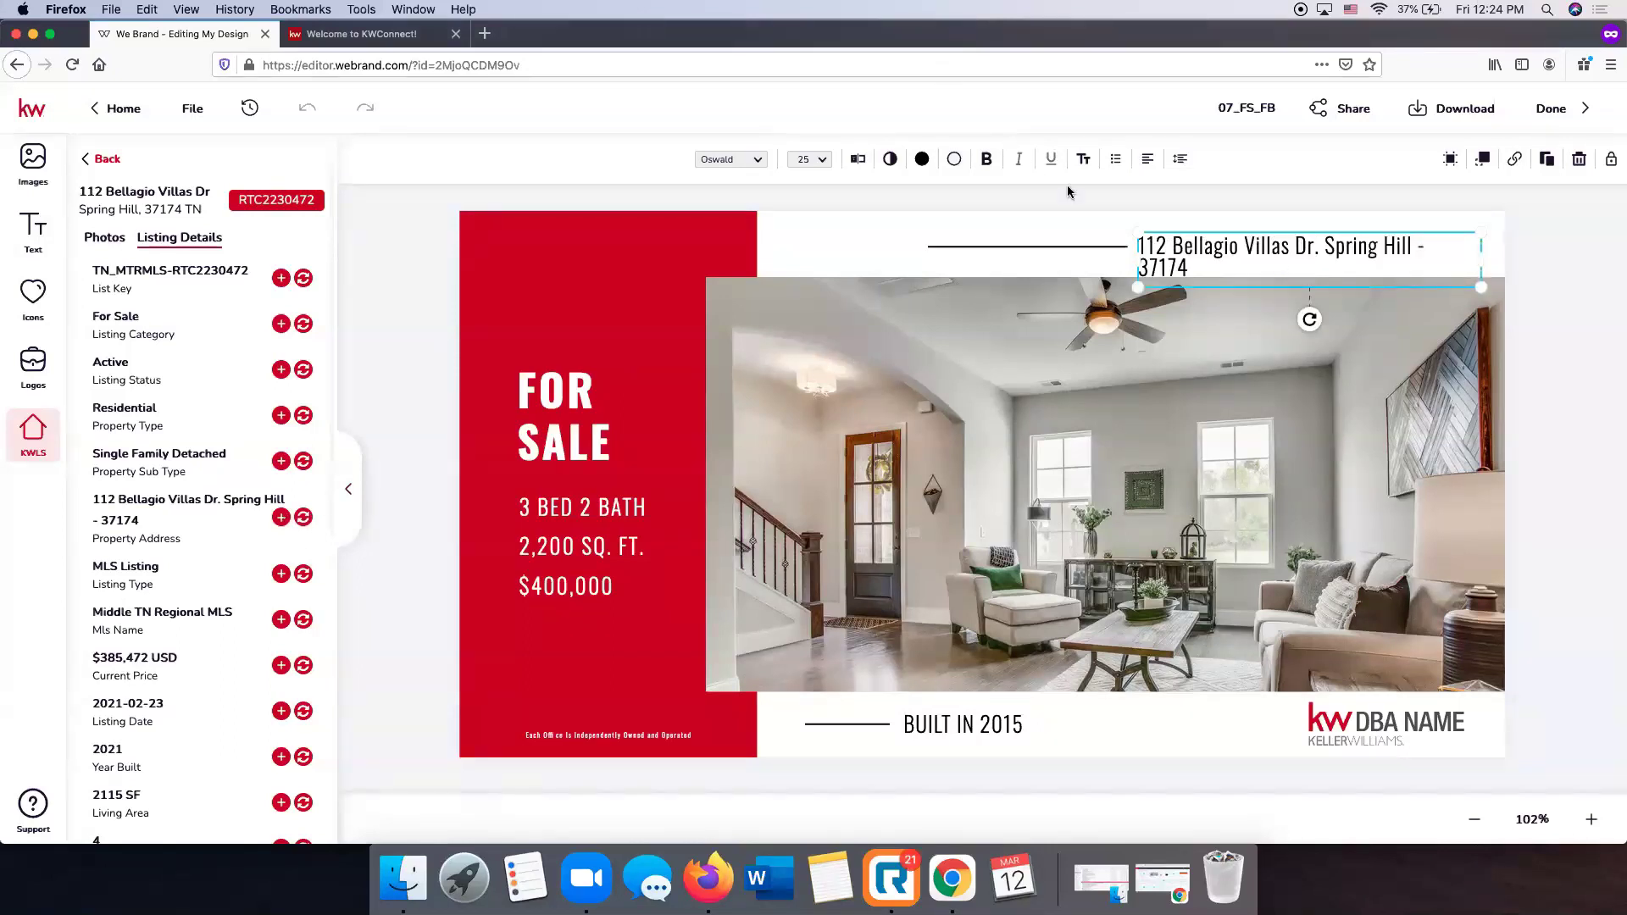
{"action": "double_click", "coordinate": [1339, 246]}
{"action": "left_click", "coordinate": [1427, 242]}
{"action": "key", "text": "BackSpace"}
{"action": "key", "text": "BackSpace"}
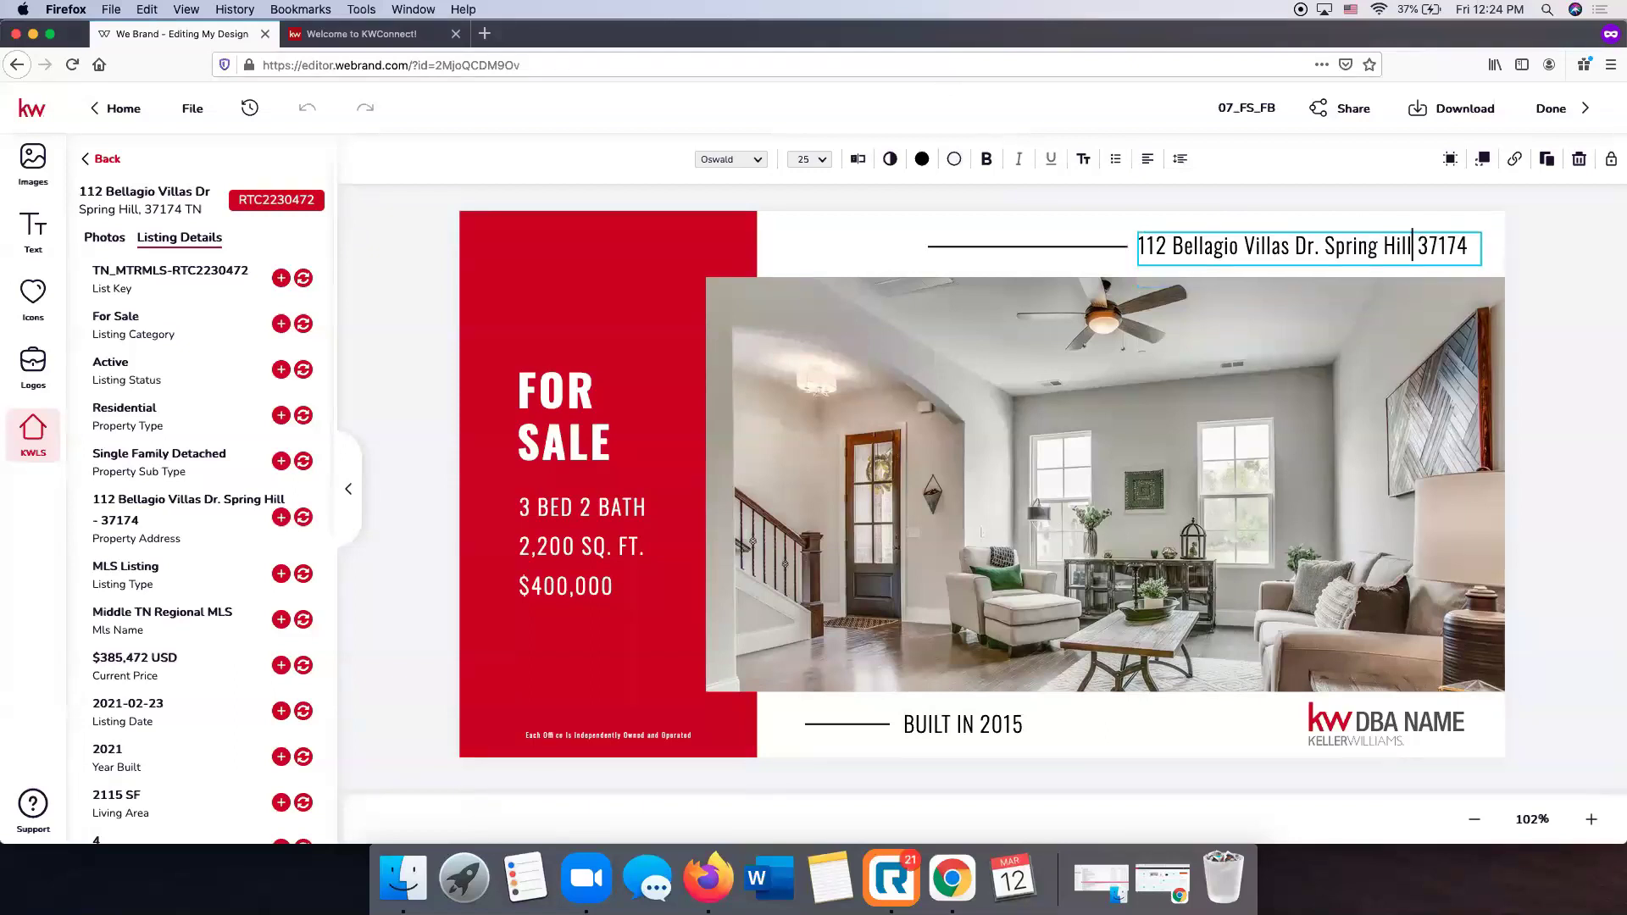
{"action": "type", "text": ", TN"}
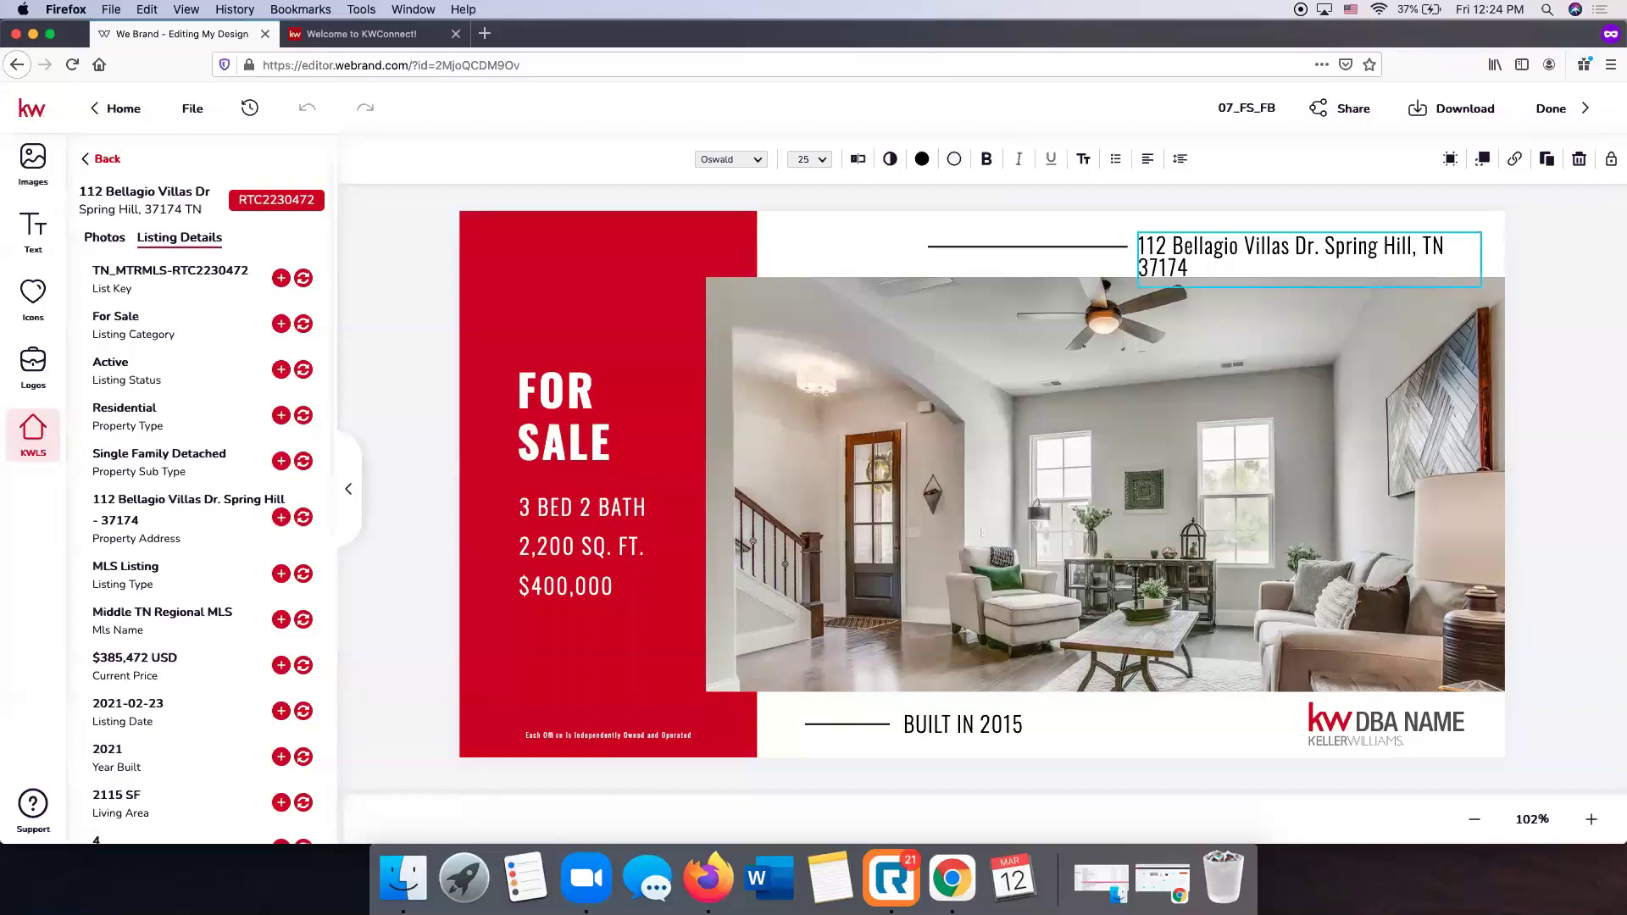
{"action": "left_click", "coordinate": [1554, 278]}
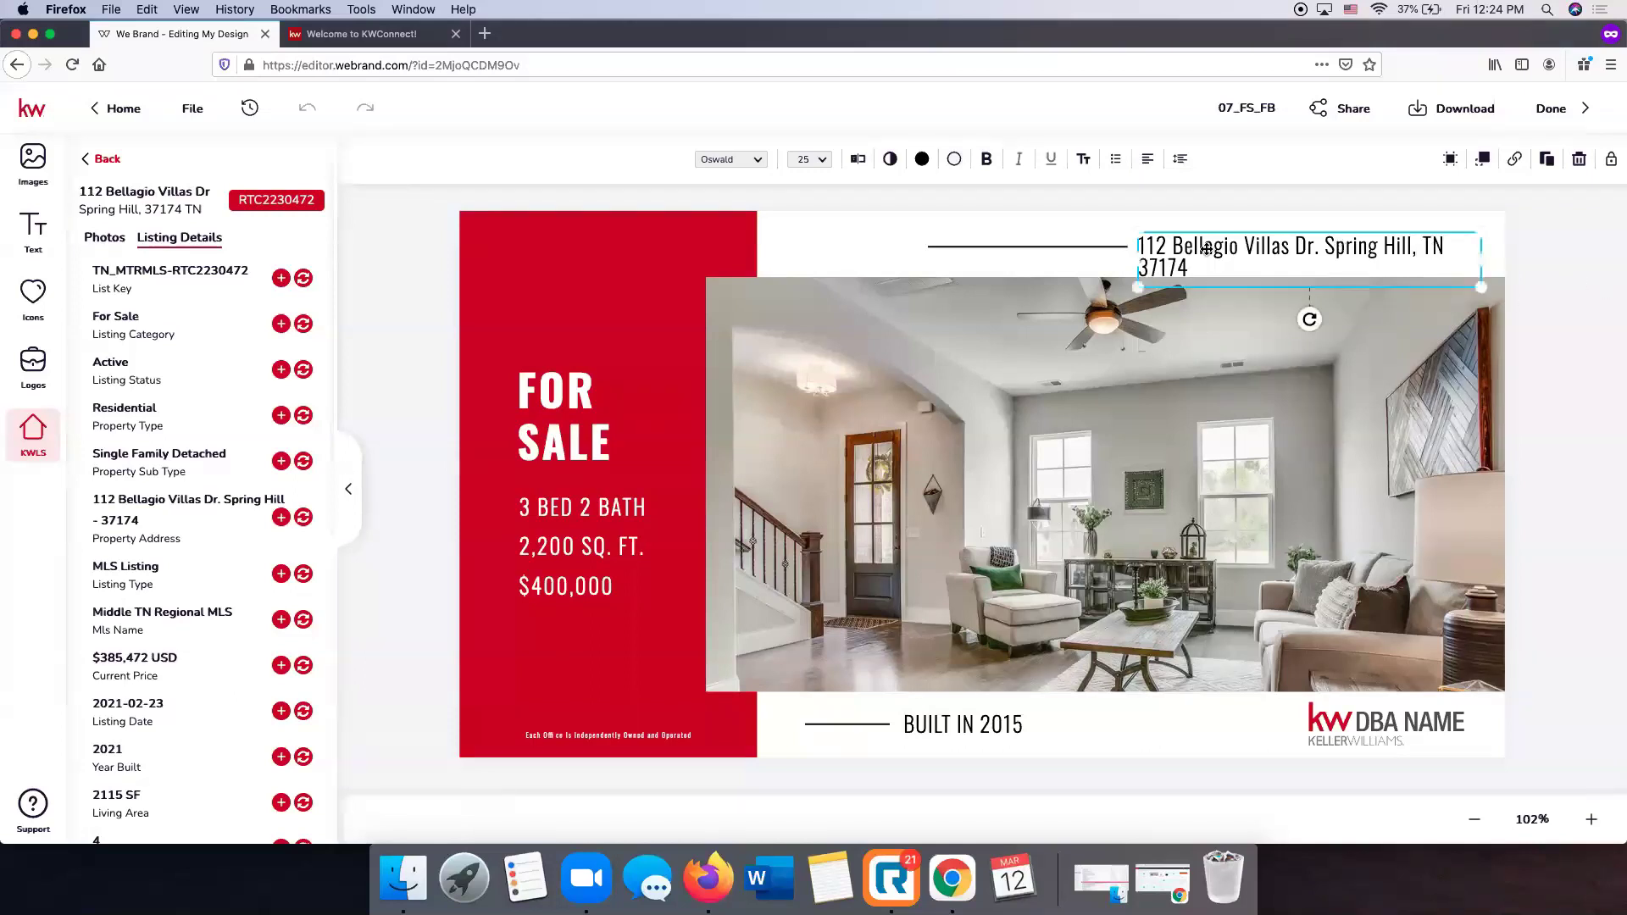
- Widen and shift the address box onto one line and move the rule line to meet it
{"action": "left_click_drag", "start_coordinate": [1097, 246], "coordinate": [1030, 246]}
{"action": "left_click", "coordinate": [1141, 245]}
{"action": "left_click_drag", "start_coordinate": [1136, 245], "coordinate": [1106, 255]}
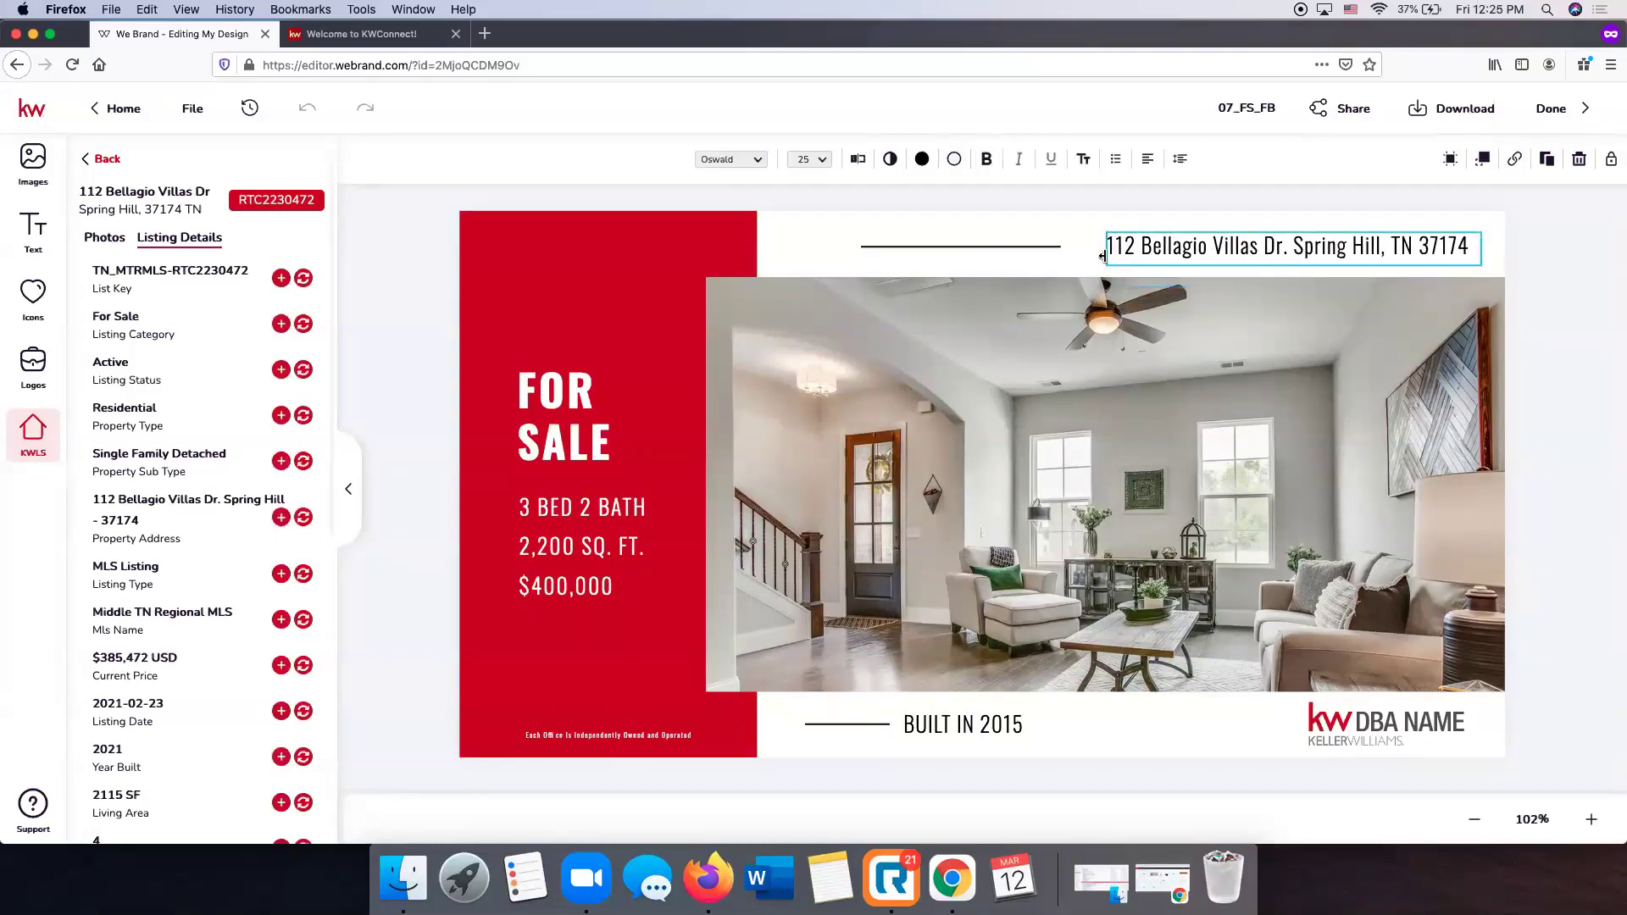
{"action": "left_click", "coordinate": [1581, 287]}
{"action": "mouse_move", "coordinate": [1289, 240]}
{"action": "left_mouse_down"}
{"action": "mouse_move", "coordinate": [1170, 245]}
{"action": "mouse_move", "coordinate": [1299, 241]}
{"action": "left_mouse_up"}
{"action": "left_click", "coordinate": [1037, 246]}
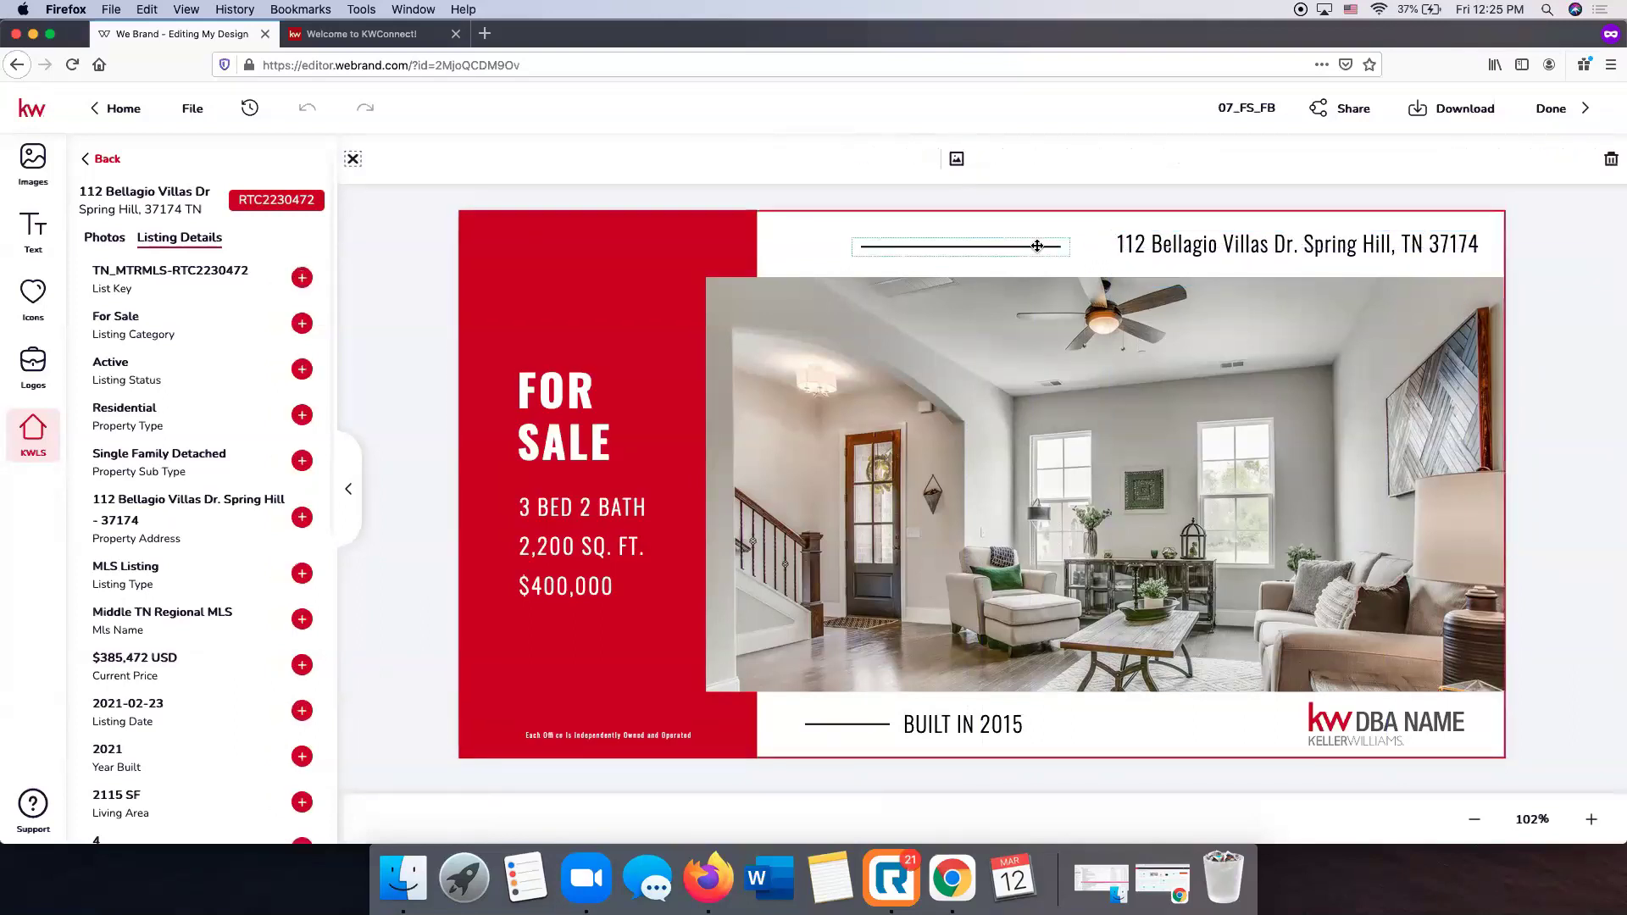
{"action": "left_click_drag", "start_coordinate": [1037, 246], "coordinate": [1081, 249]}
{"action": "left_click", "coordinate": [1574, 285]}
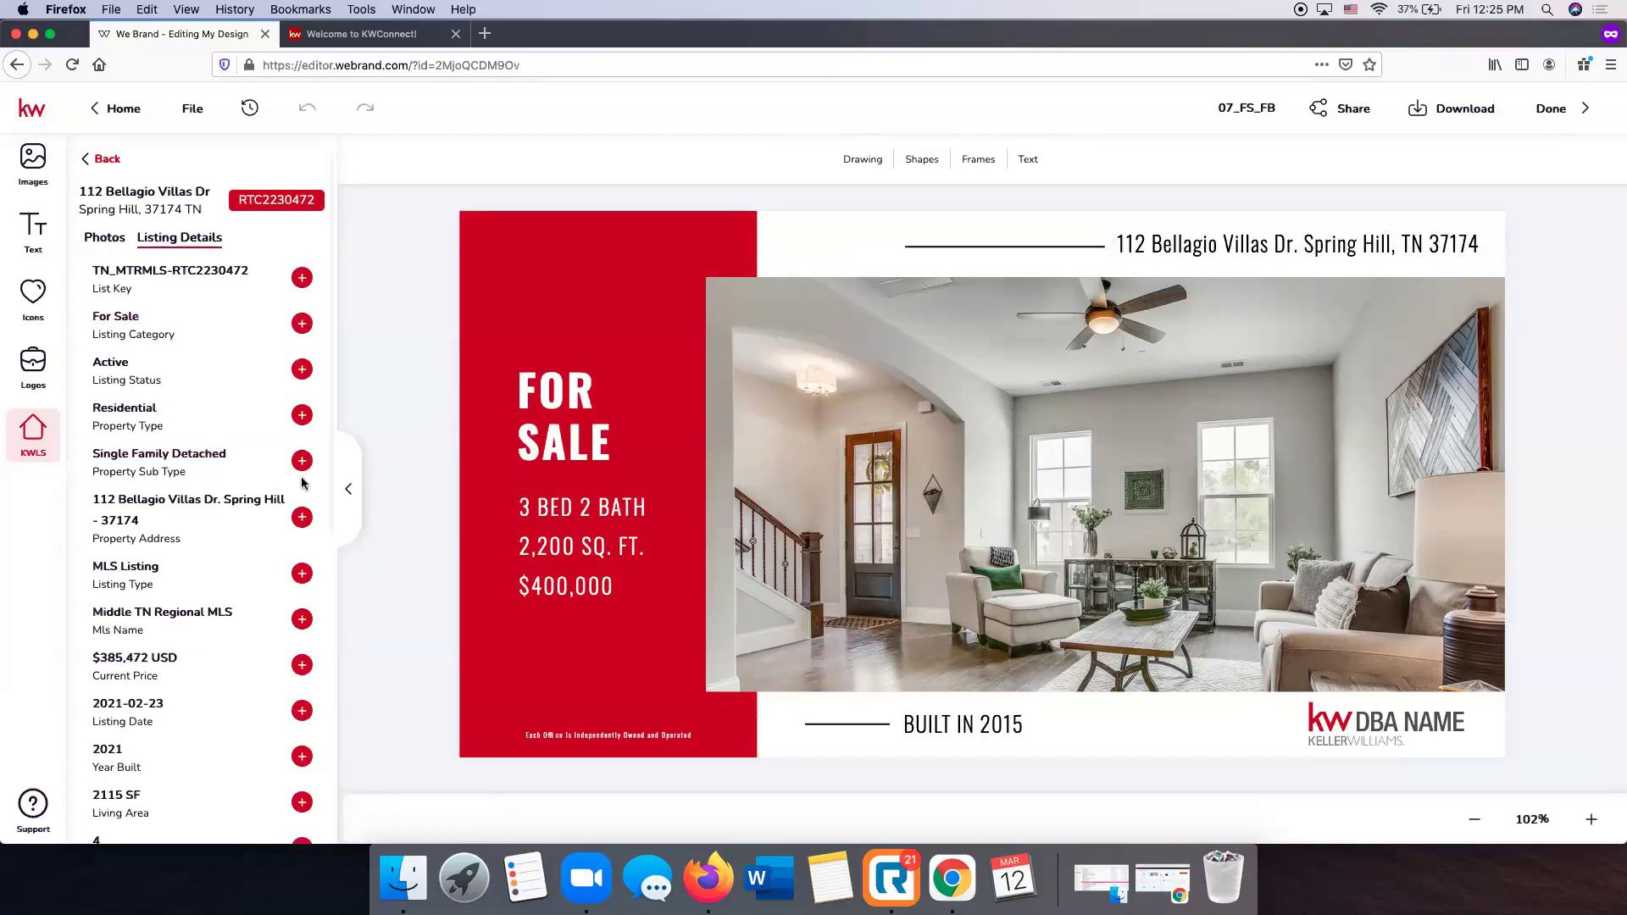
{"action": "left_click", "coordinate": [570, 540]}
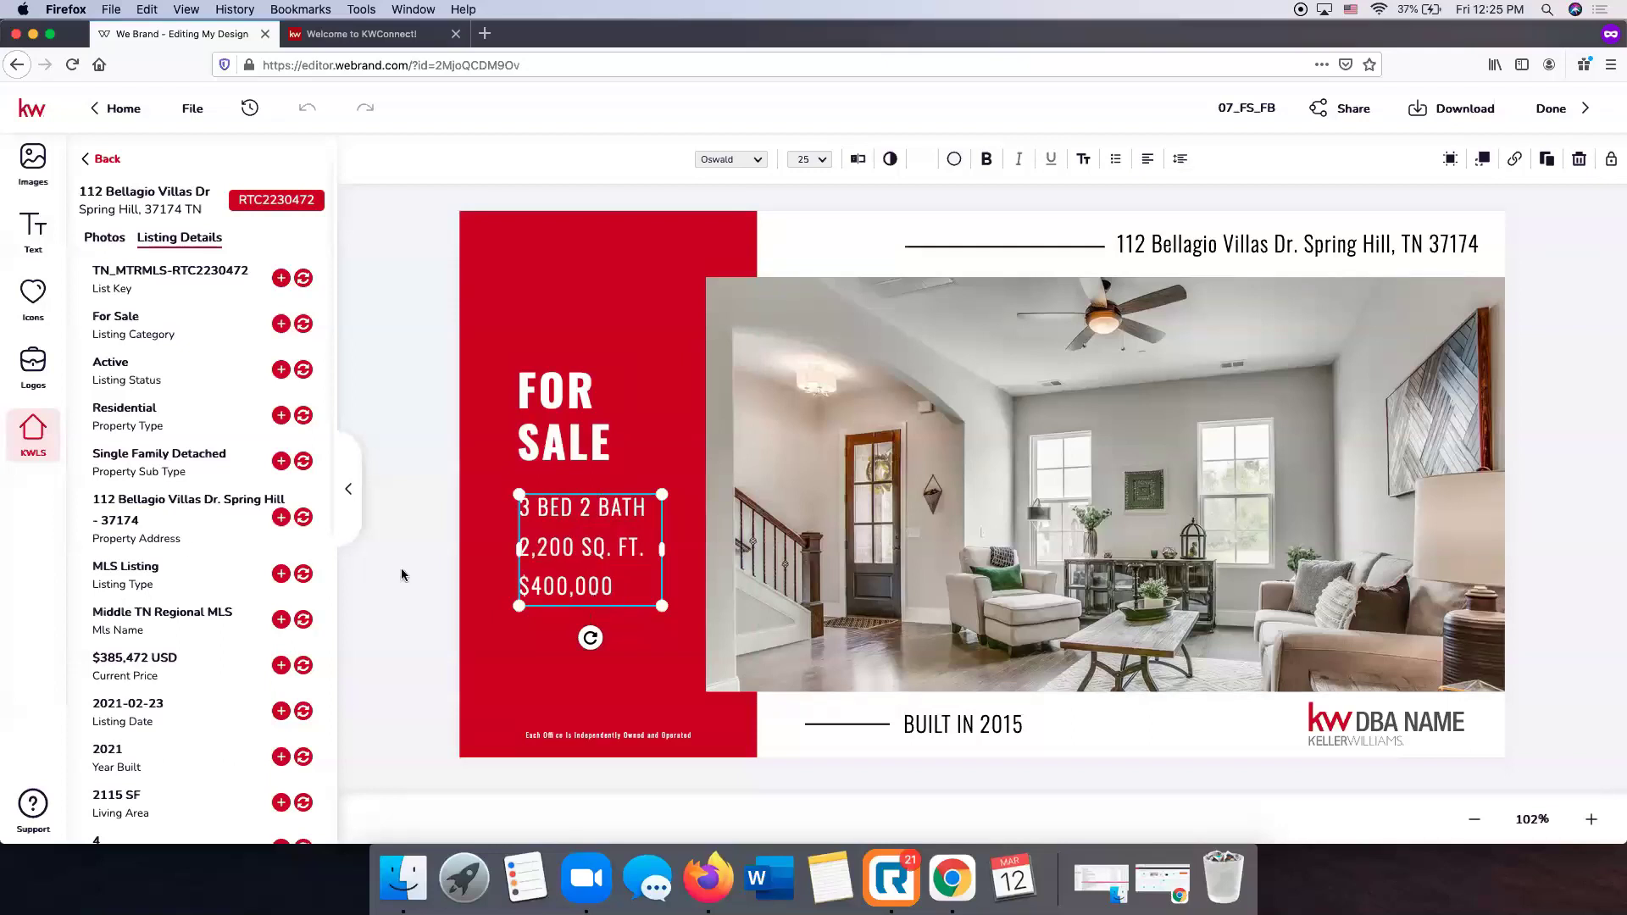
- Try replacing the bed, bath and price block with the Current Price, then restore the original lines
{"action": "scroll", "coordinate": [195, 543], "scroll_direction": "down", "scroll_amount": 5}
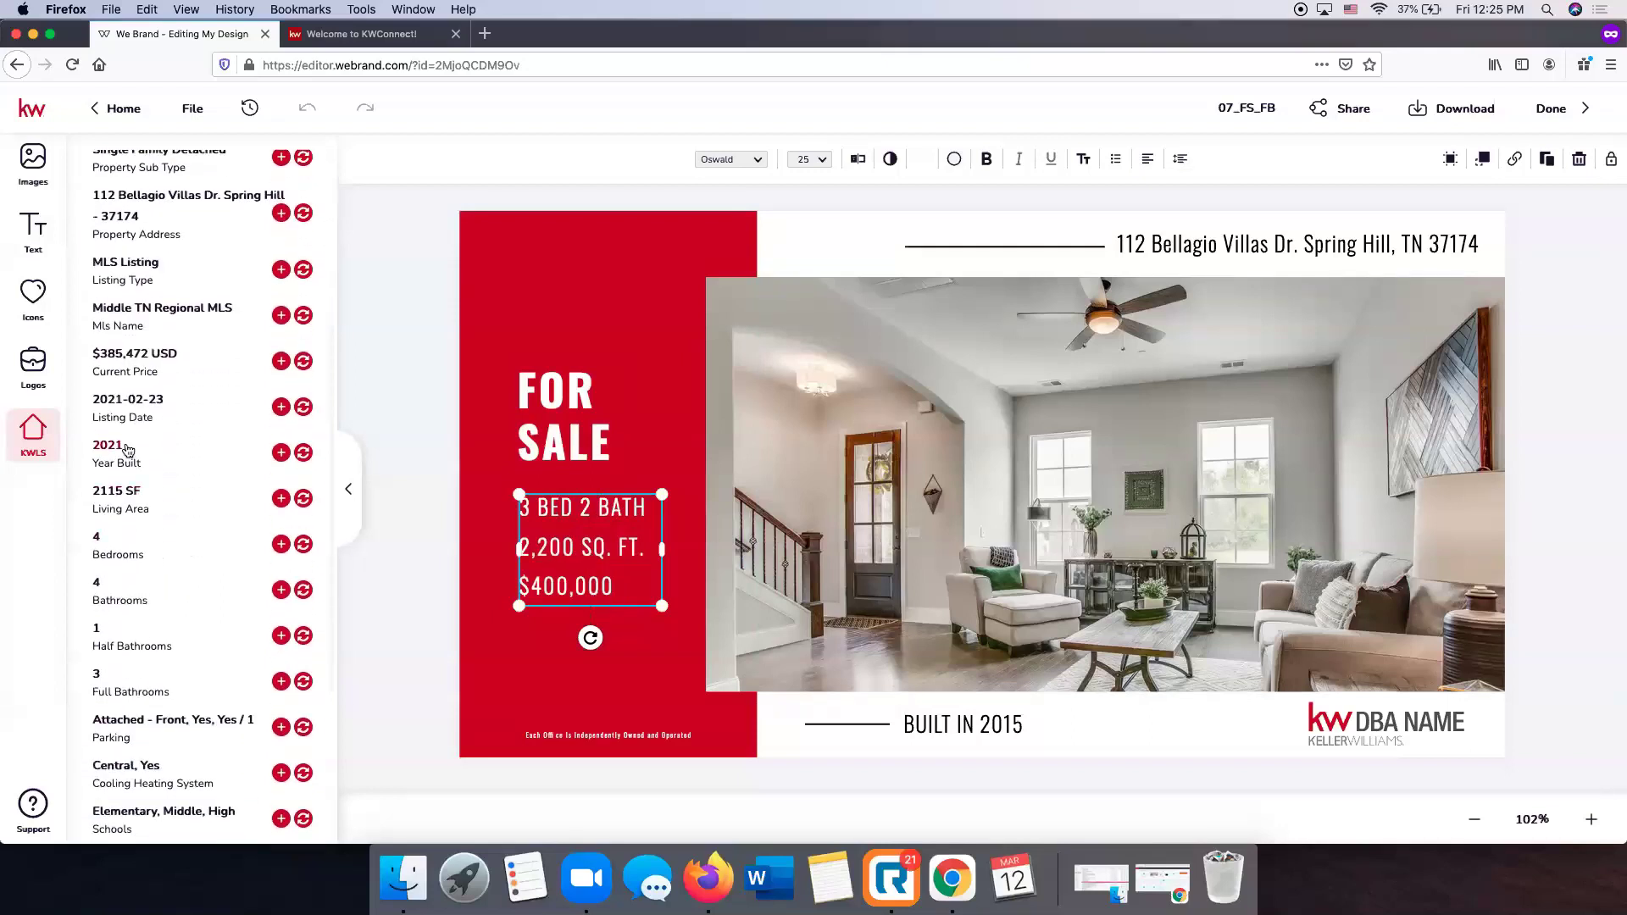
{"action": "scroll", "coordinate": [166, 534], "scroll_direction": "up", "scroll_amount": 1}
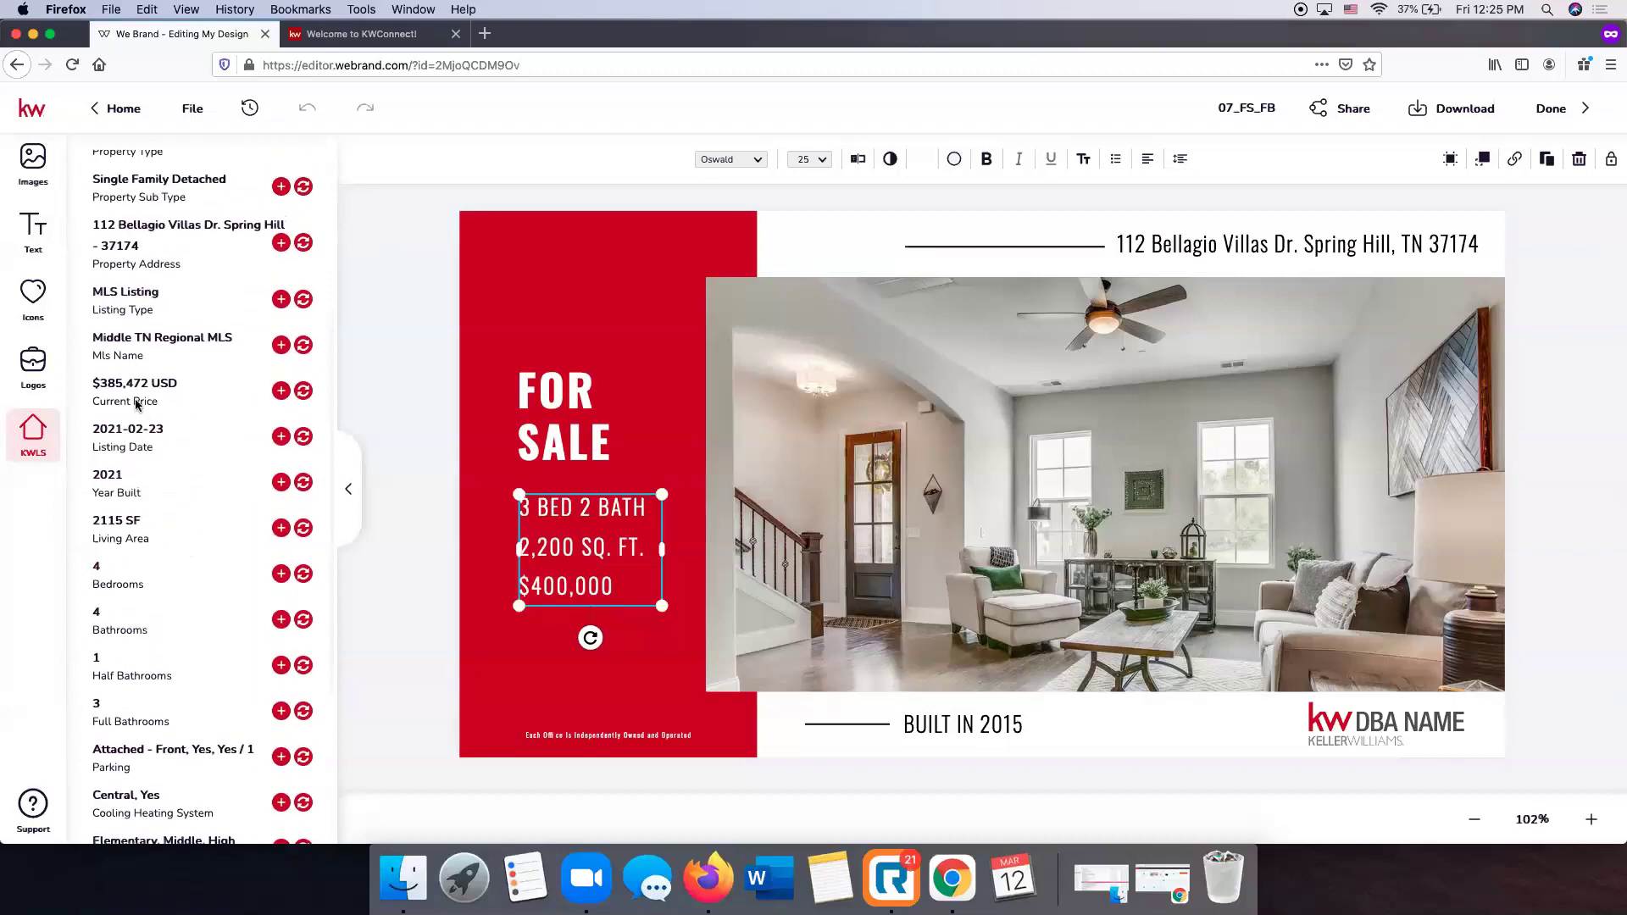
{"action": "double_click", "coordinate": [644, 581]}
{"action": "left_click_drag", "start_coordinate": [644, 581], "coordinate": [494, 499]}
{"action": "left_click_drag", "start_coordinate": [612, 528], "coordinate": [520, 546]}
{"action": "key", "text": "super+a"}
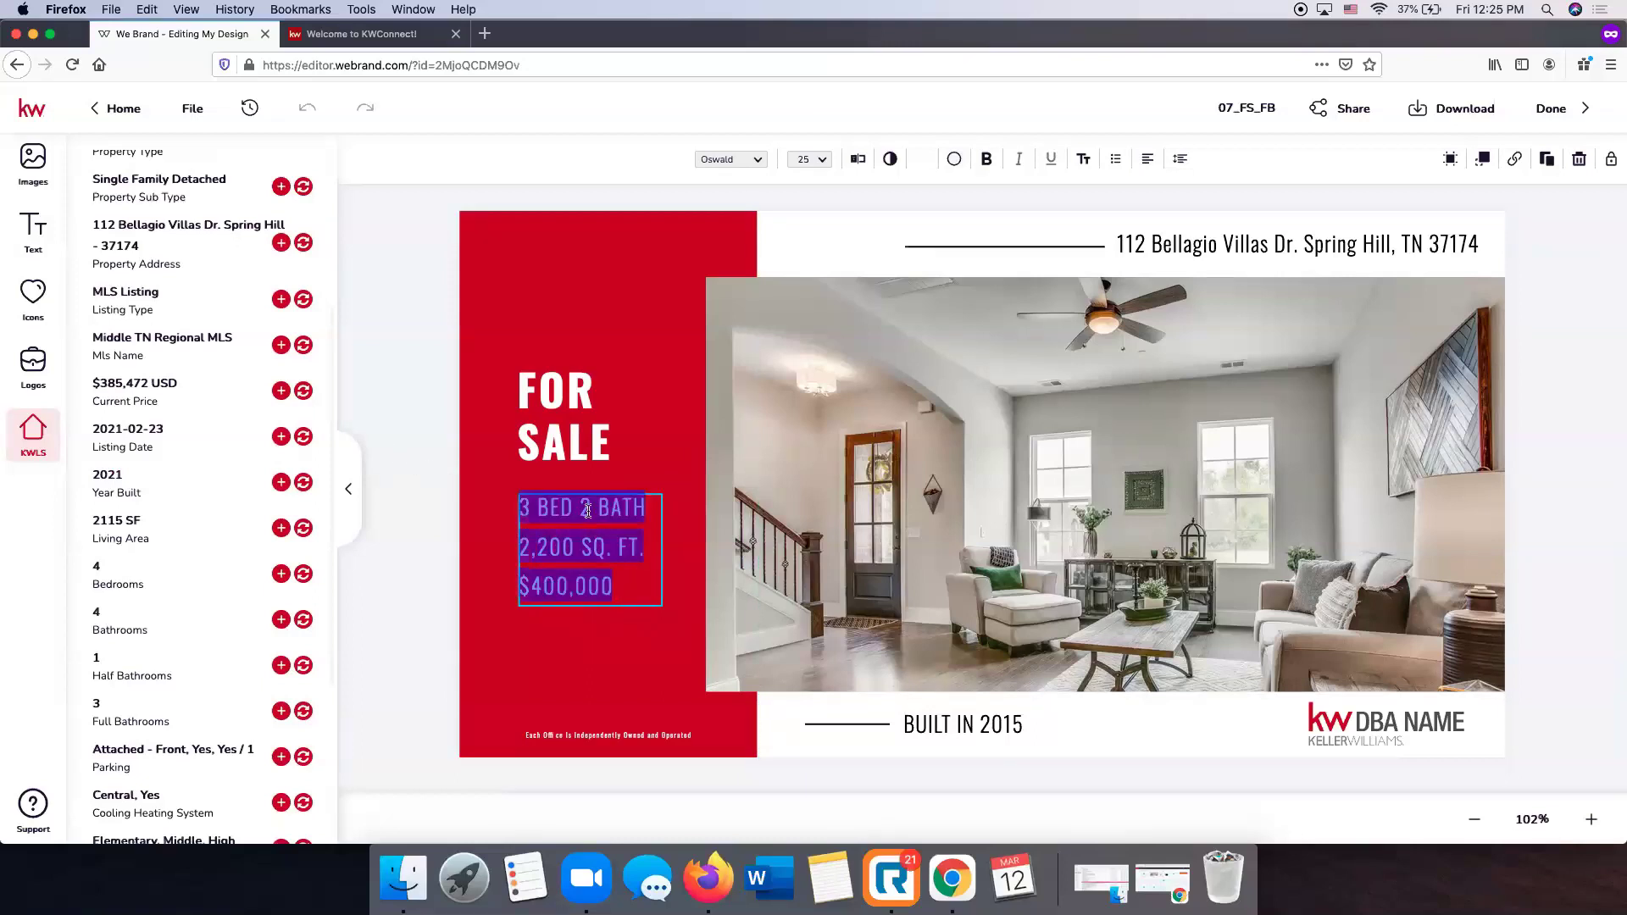
{"action": "left_click", "coordinate": [588, 512]}
{"action": "left_click", "coordinate": [623, 497]}
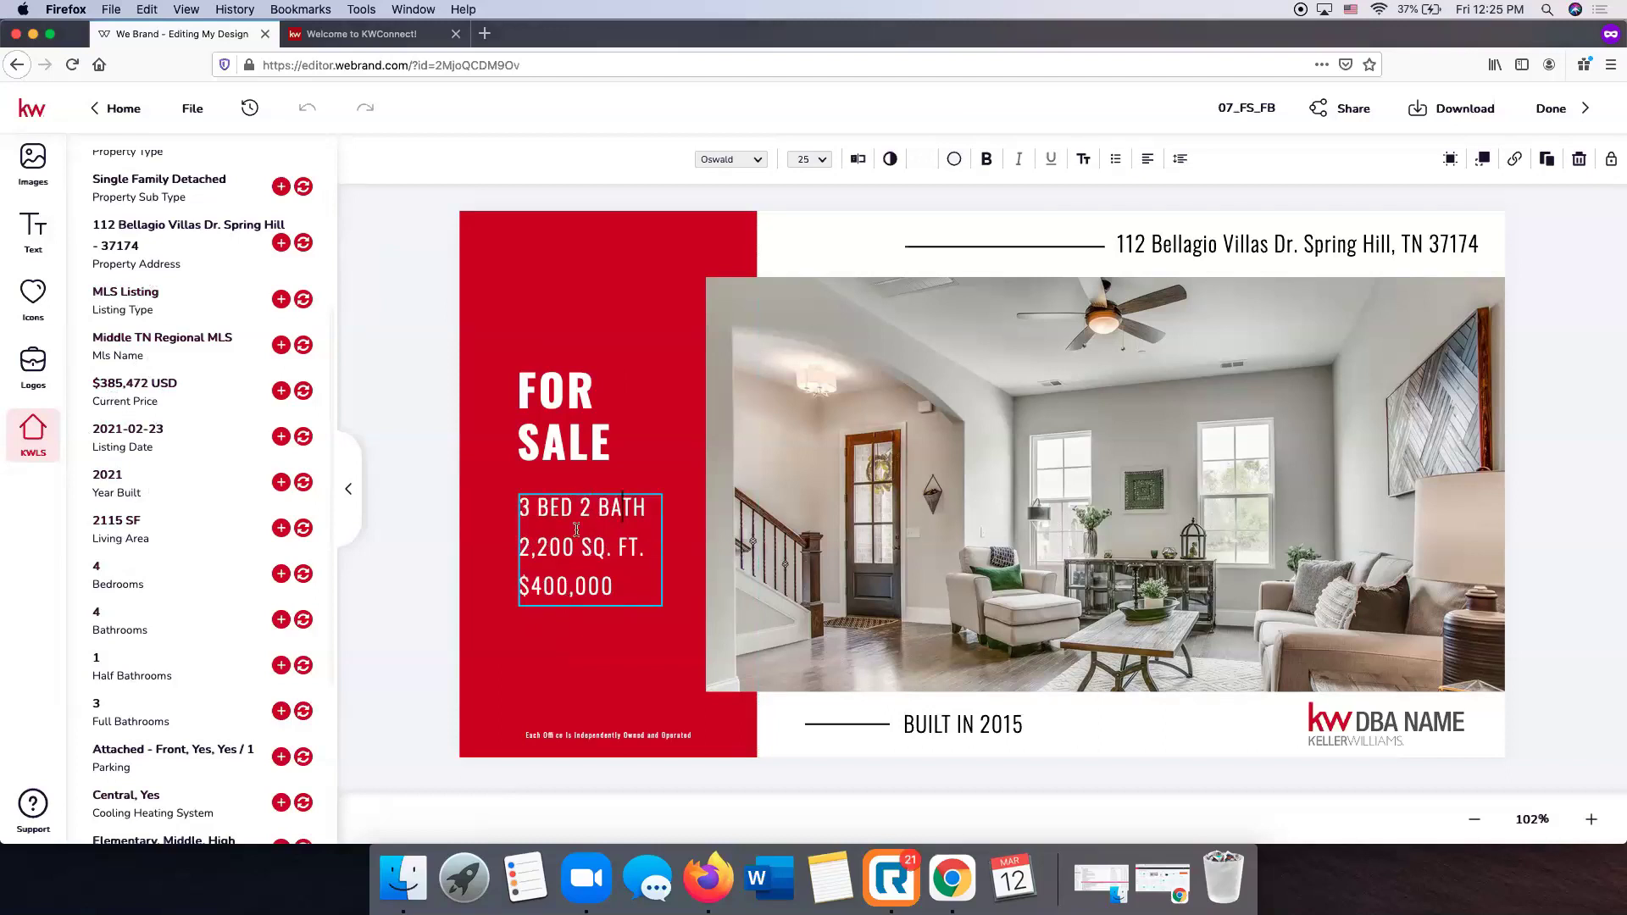
{"action": "left_click", "coordinate": [303, 390]}
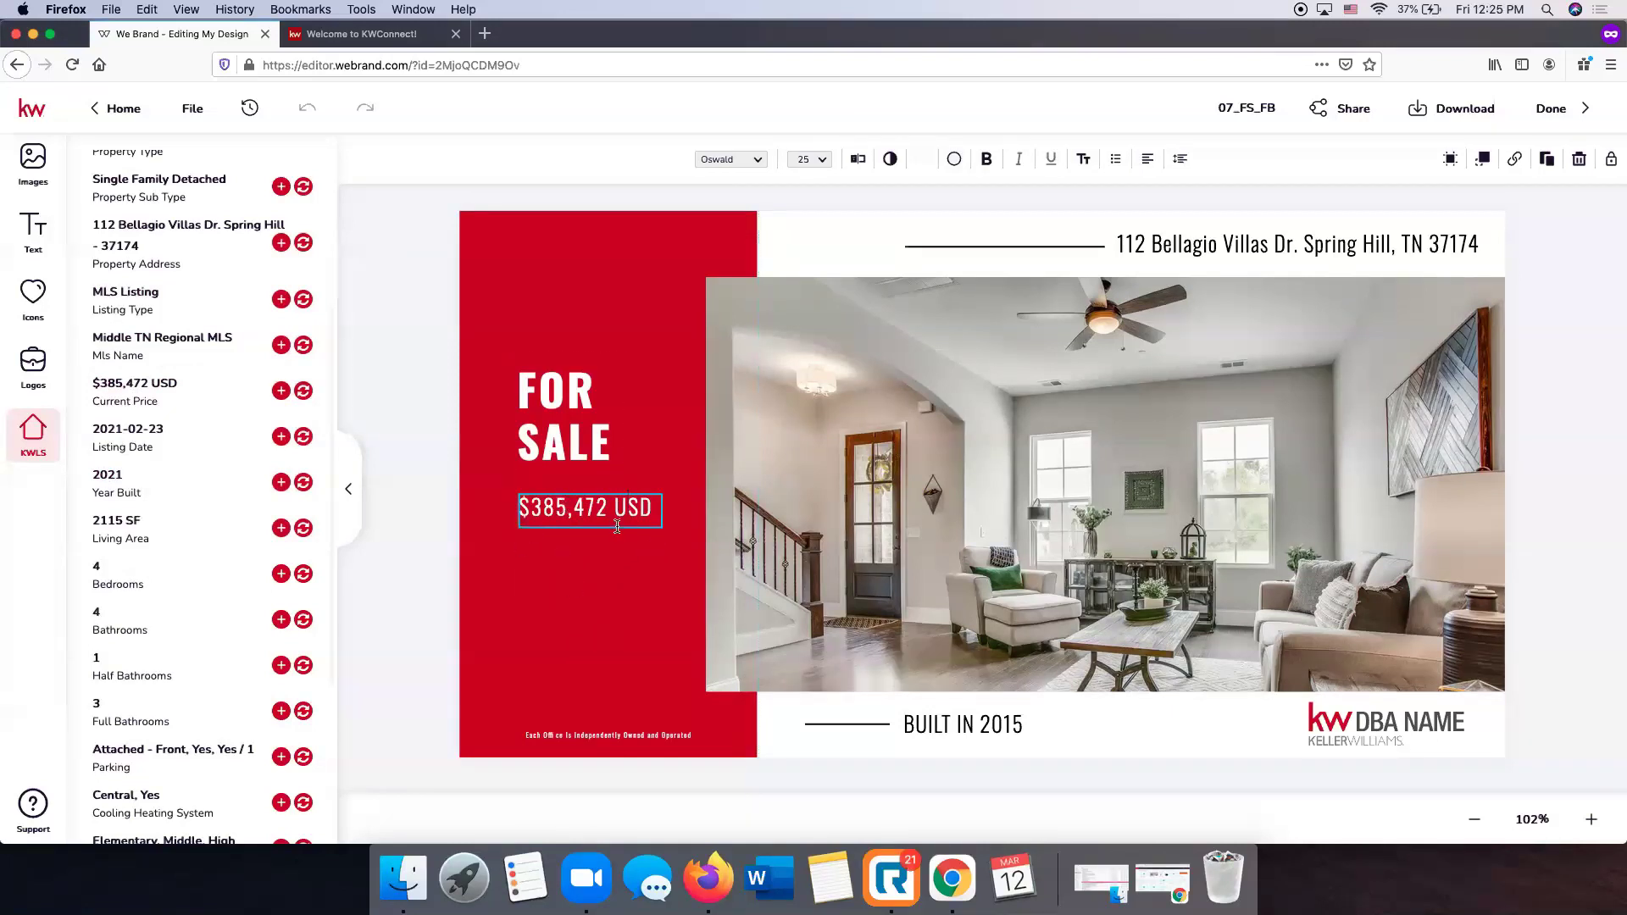
{"action": "key", "text": "super+c"}
{"action": "key", "text": "super+c"}
{"action": "double_click", "coordinate": [592, 509]}
{"action": "key", "text": "super+v"}
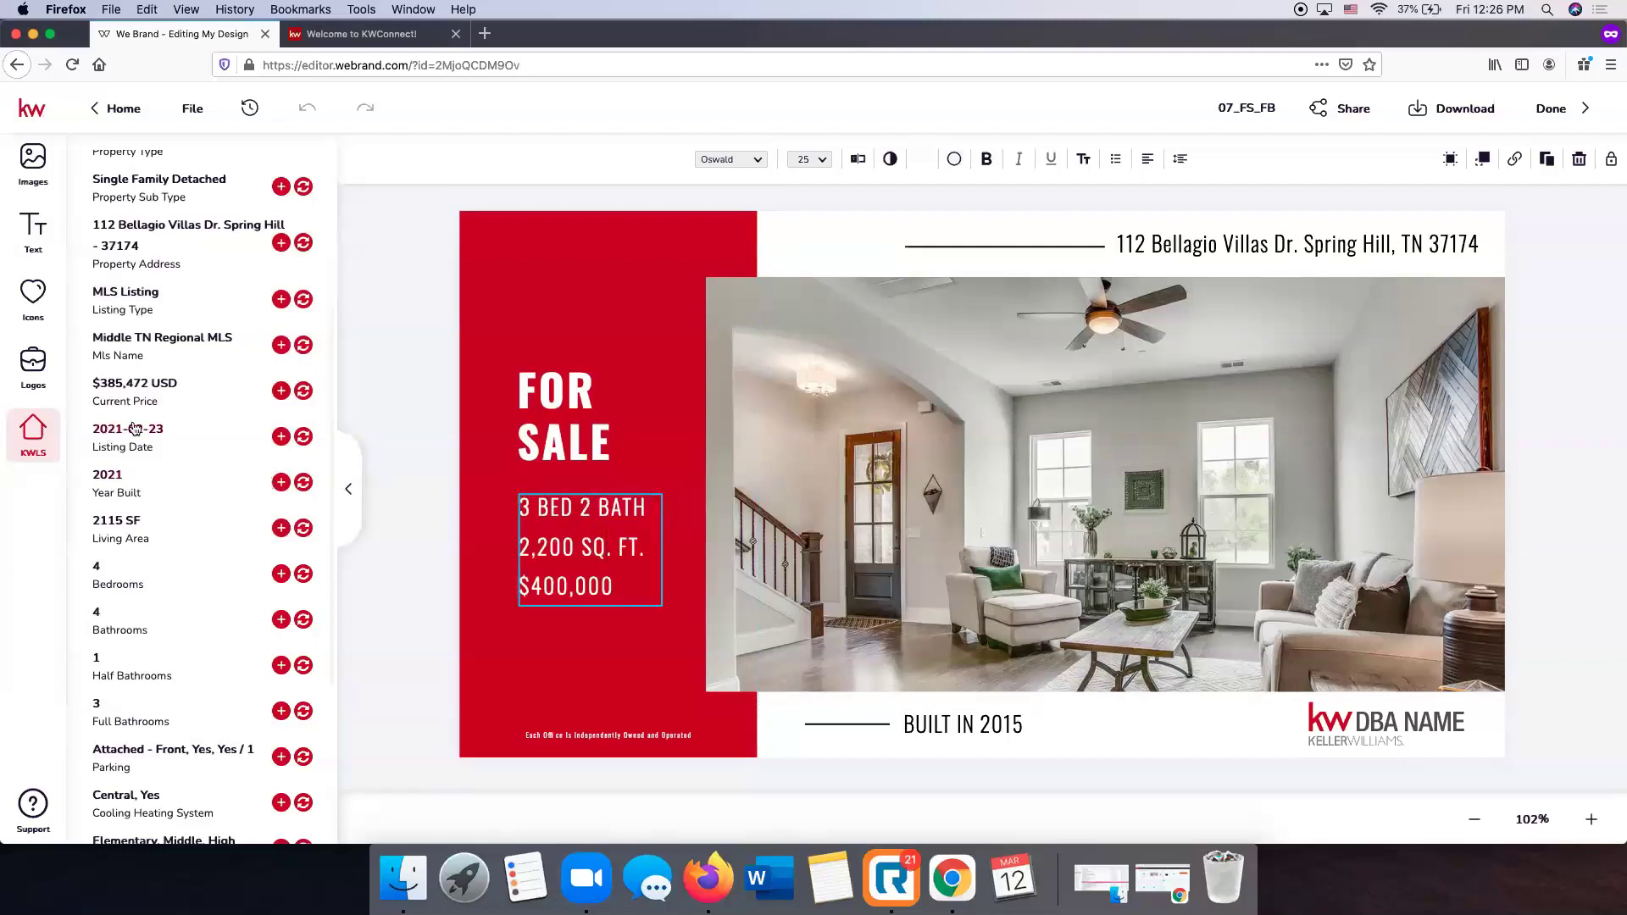
- Change the details to 4 BED, 3.5 BATH and 2115 SQ. FT
{"action": "scroll", "coordinate": [181, 383], "scroll_direction": "down", "scroll_amount": 3}
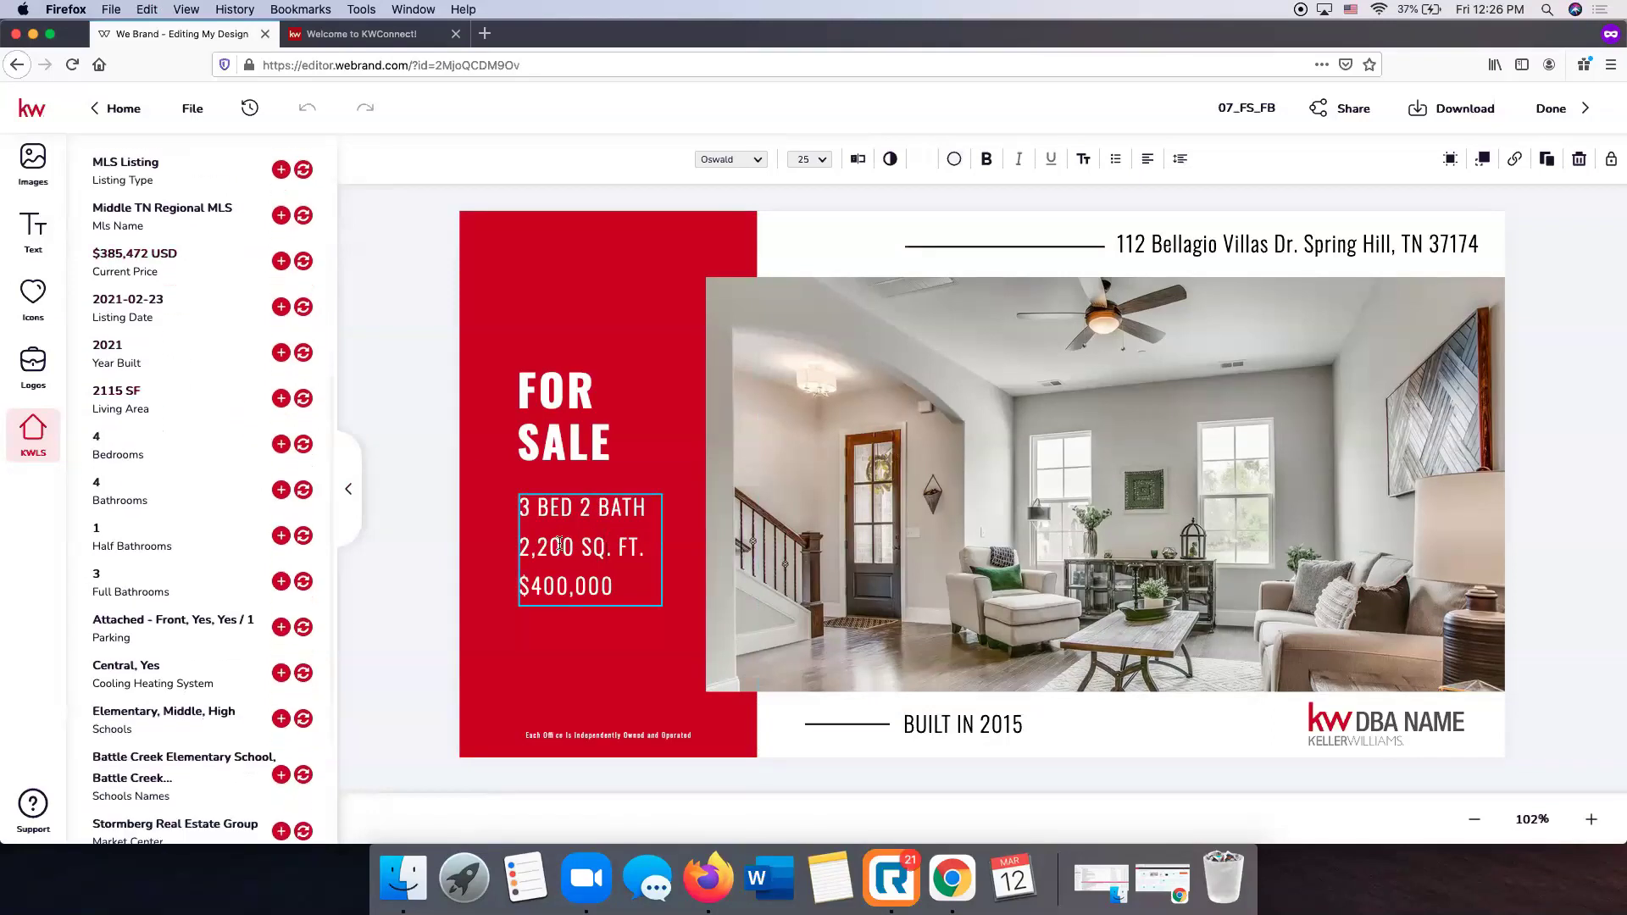
{"action": "double_click", "coordinate": [530, 507]}
{"action": "type", "text": "4"}
{"action": "key", "text": "Right"}
{"action": "key", "text": "Right"}
{"action": "key", "text": "Right"}
{"action": "key", "text": "Right"}
{"action": "key", "text": "Right"}
{"action": "key", "text": "Right"}
{"action": "key", "text": "Right"}
{"action": "key", "text": "BackSpace"}
{"action": "key", "text": "BackSpace"}
{"action": "type", "text": "3.5"}
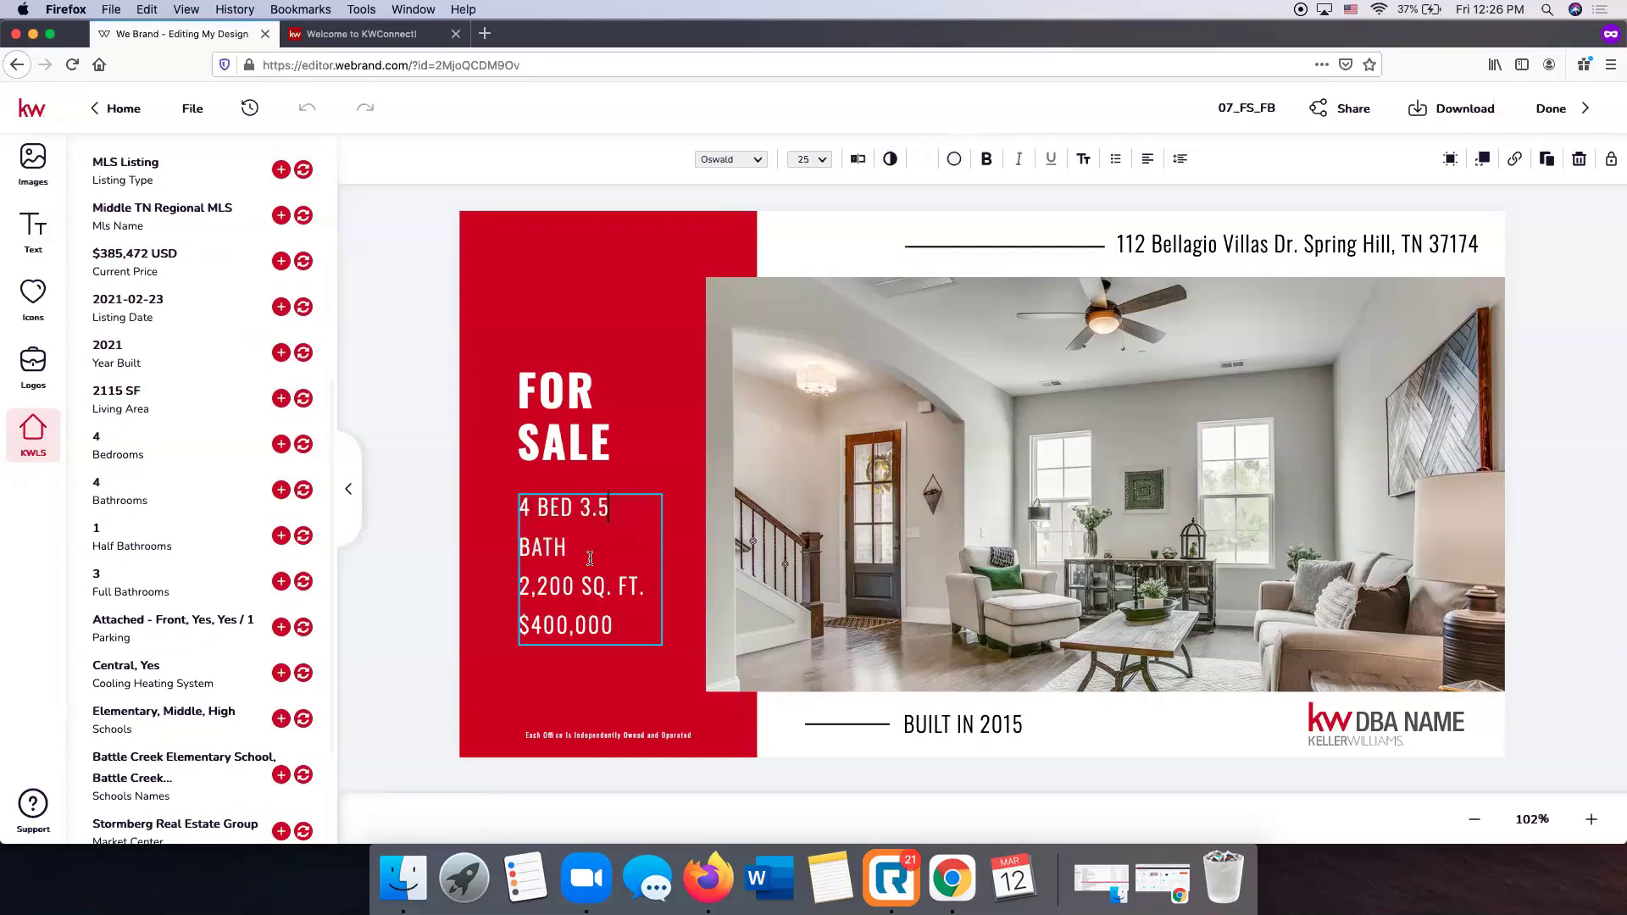
{"action": "key", "text": "BackSpace"}
{"action": "key", "text": "BackSpace"}
{"action": "key", "text": "BackSpace"}
{"action": "key", "text": "BackSpace"}
{"action": "type", "text": "115"}
- Change the price from $400,000 to $385,472 and widen the details text so 4 BED 3.5 BATH fits one line
{"action": "left_click", "coordinate": [612, 625]}
{"action": "key", "text": "BackSpace"}
{"action": "key", "text": "BackSpace"}
{"action": "key", "text": "BackSpace"}
{"action": "key", "text": "BackSpace"}
{"action": "key", "text": "BackSpace"}
{"action": "key", "text": "BackSpace"}
{"action": "key", "text": "BackSpace"}
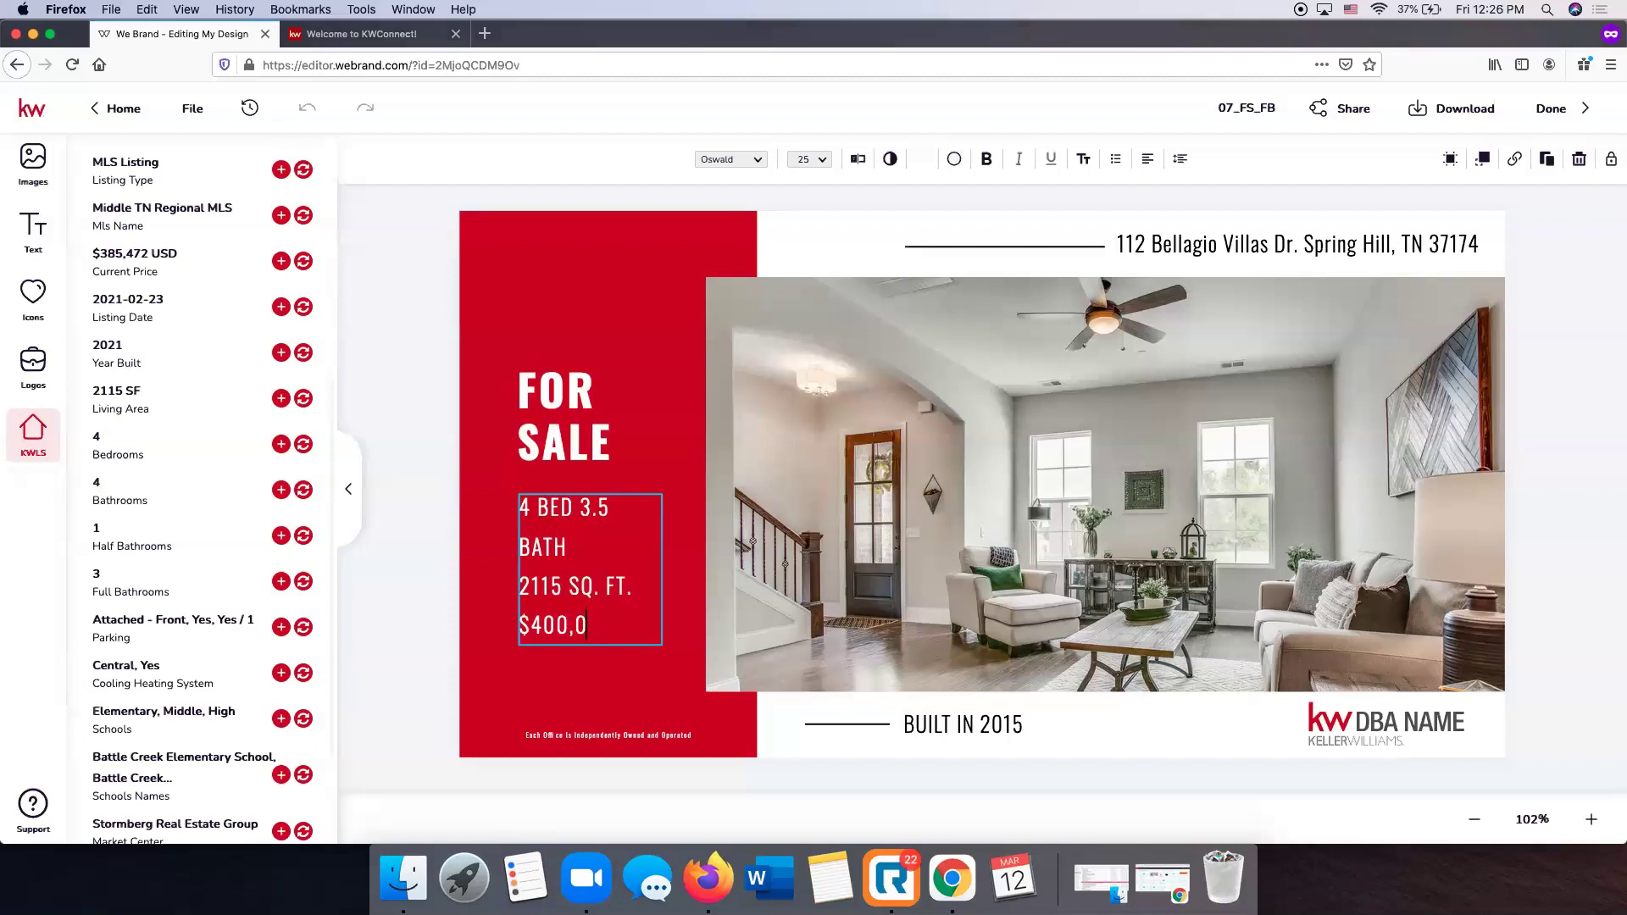
{"action": "type", "text": "385,472"}
{"action": "left_click", "coordinate": [665, 589]}
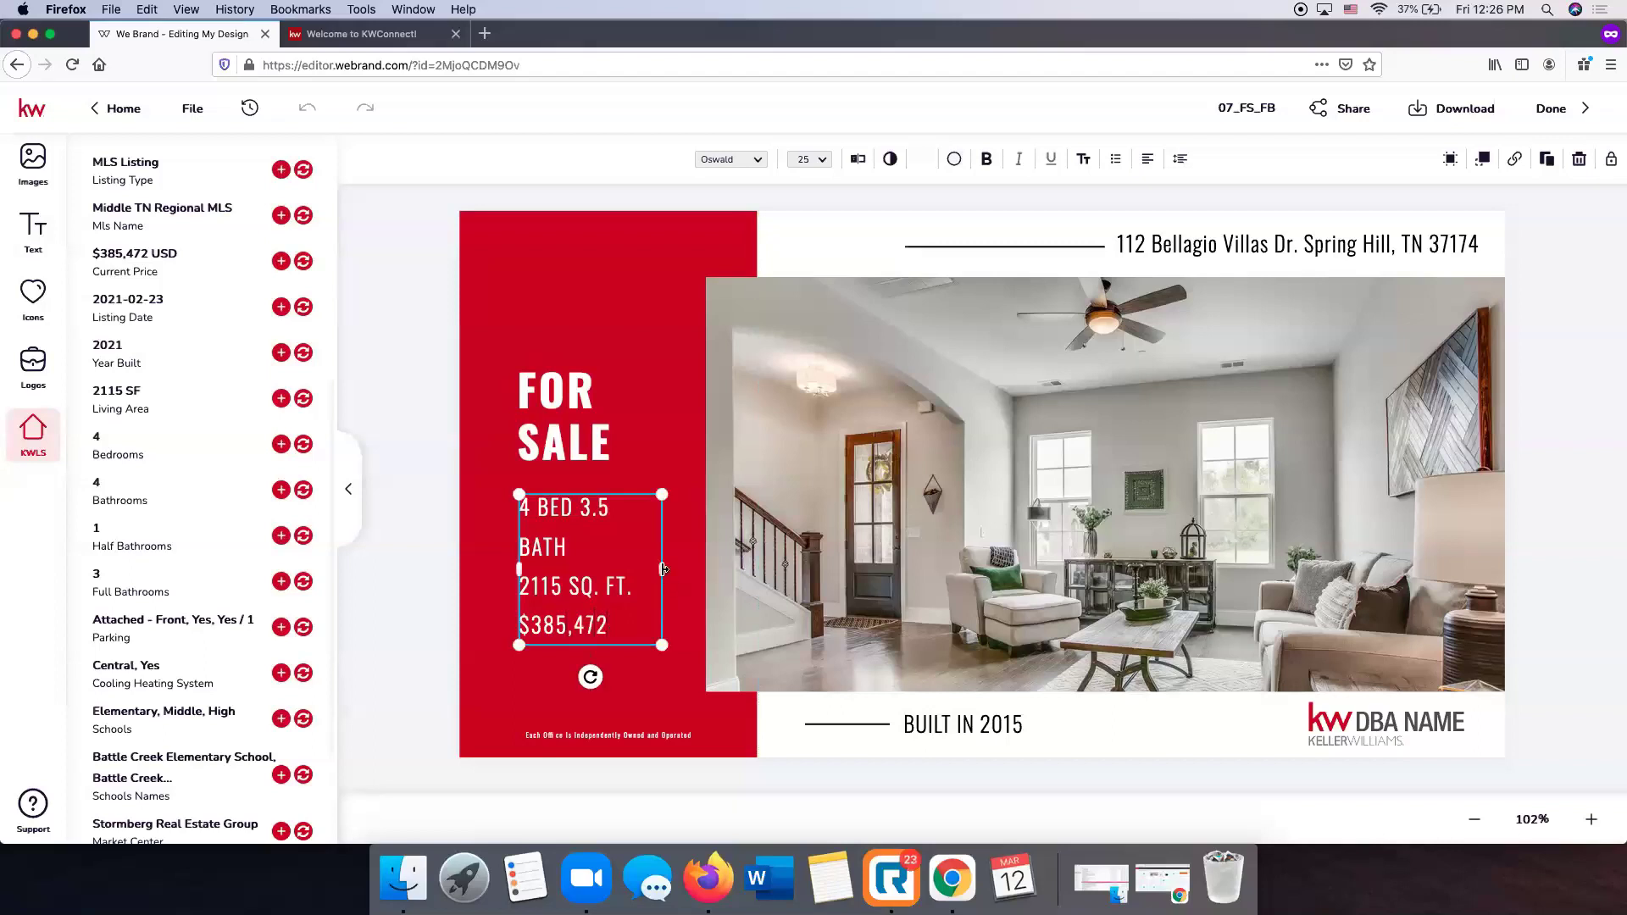
{"action": "left_click_drag", "start_coordinate": [663, 570], "coordinate": [683, 568]}
{"action": "left_click", "coordinate": [440, 556]}
{"action": "left_click", "coordinate": [975, 727]}
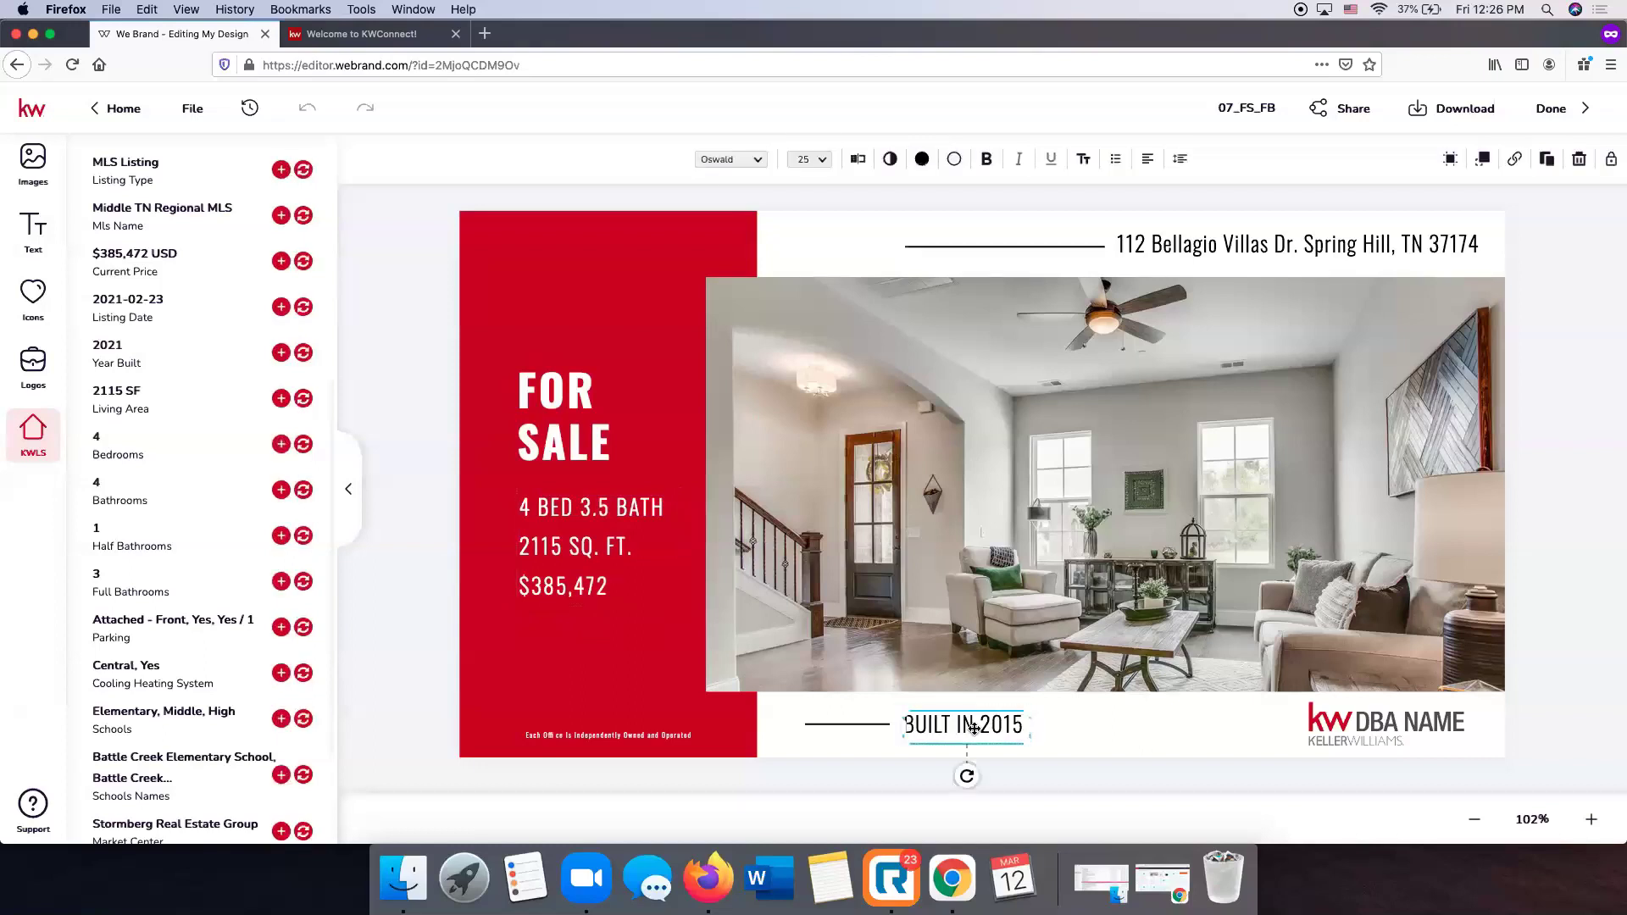
- Change BUILT IN 2015 to BUILT IN 2021 and select the DBA NAME logo placeholder
{"action": "scroll", "coordinate": [160, 511], "scroll_direction": "down", "scroll_amount": 1}
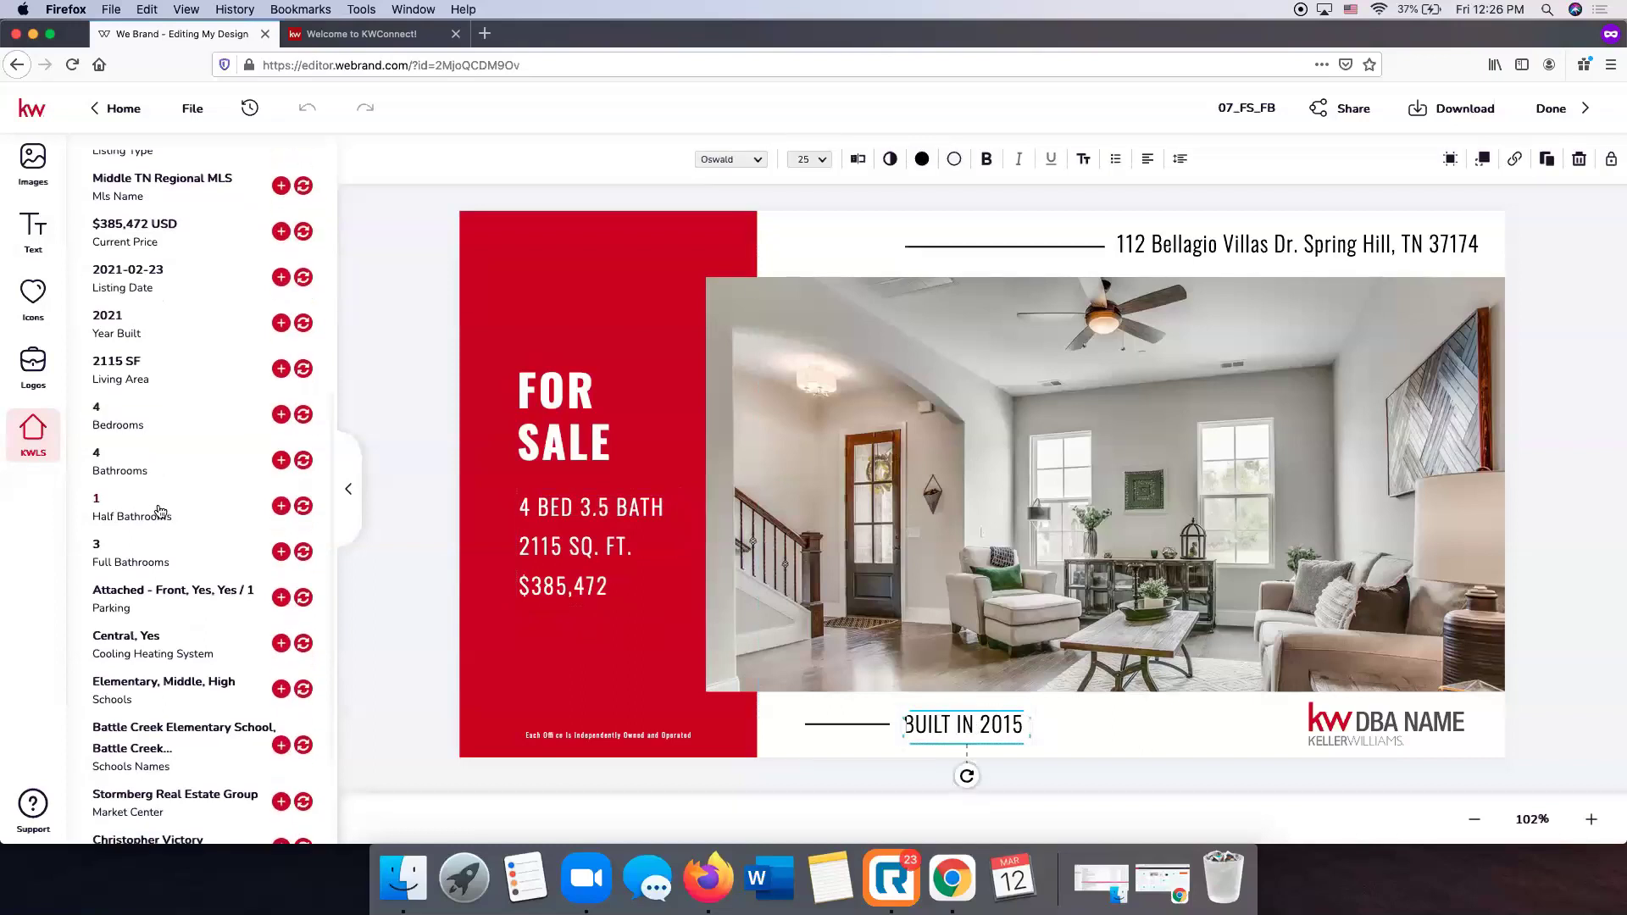
{"action": "scroll", "coordinate": [158, 511], "scroll_direction": "down", "scroll_amount": 3}
{"action": "scroll", "coordinate": [156, 505], "scroll_direction": "up", "scroll_amount": 10}
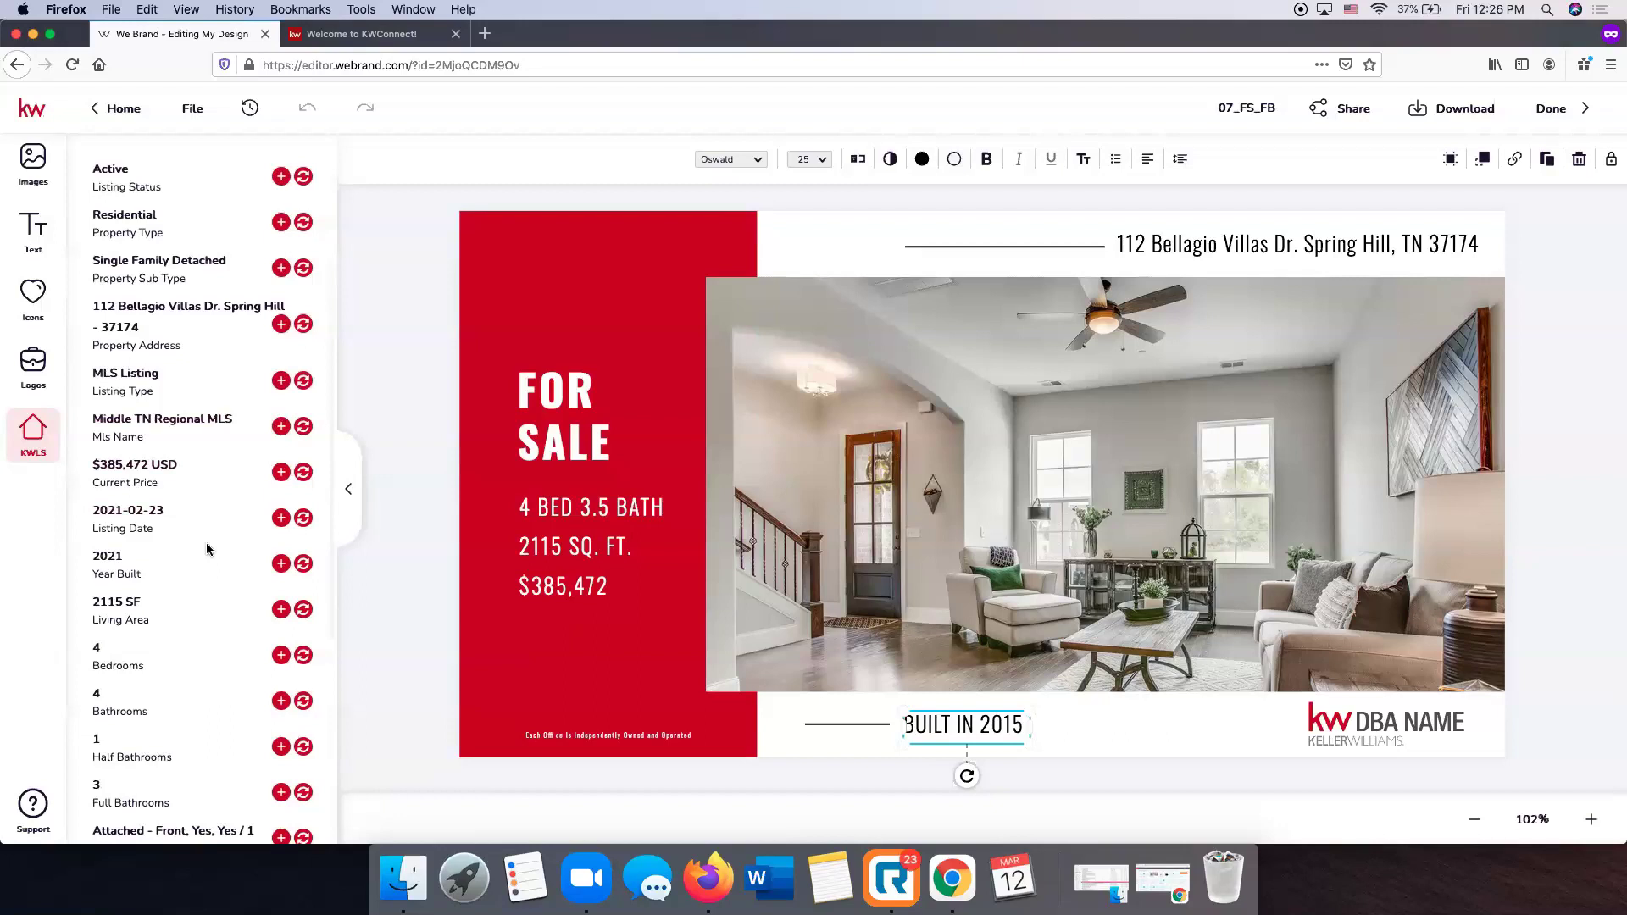
{"action": "scroll", "coordinate": [135, 564], "scroll_direction": "up", "scroll_amount": 1}
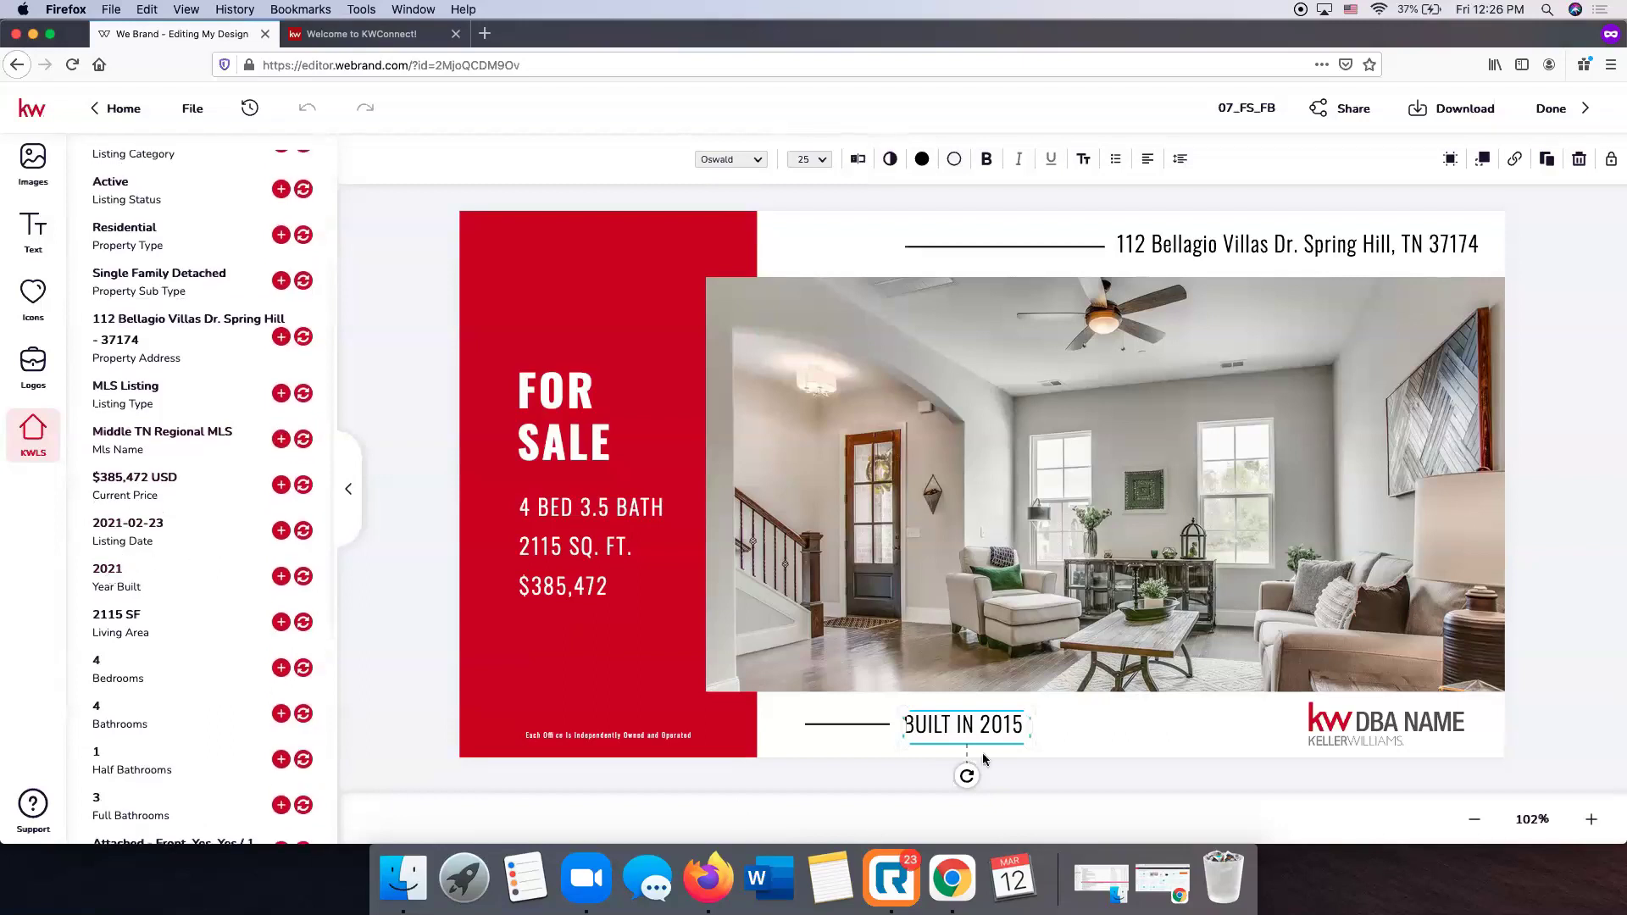
{"action": "double_click", "coordinate": [997, 722]}
{"action": "key", "text": "Right"}
{"action": "key", "text": "BackSpace"}
{"action": "key", "text": "BackSpace"}
{"action": "key", "text": "BackSpace"}
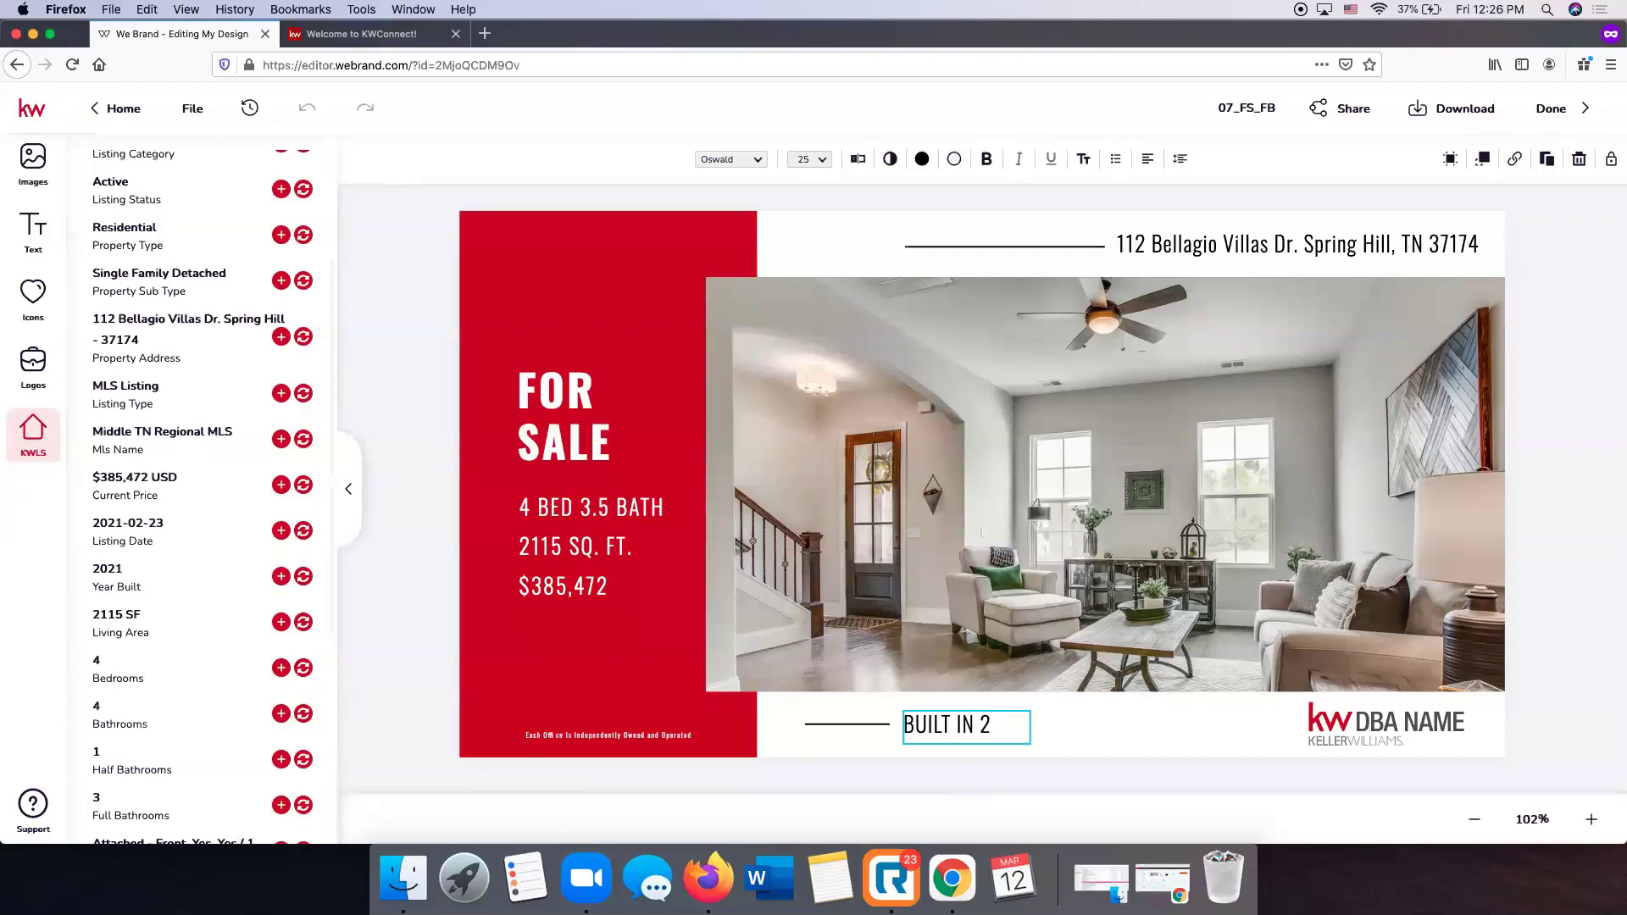
{"action": "type", "text": "021"}
{"action": "left_click", "coordinate": [449, 389]}
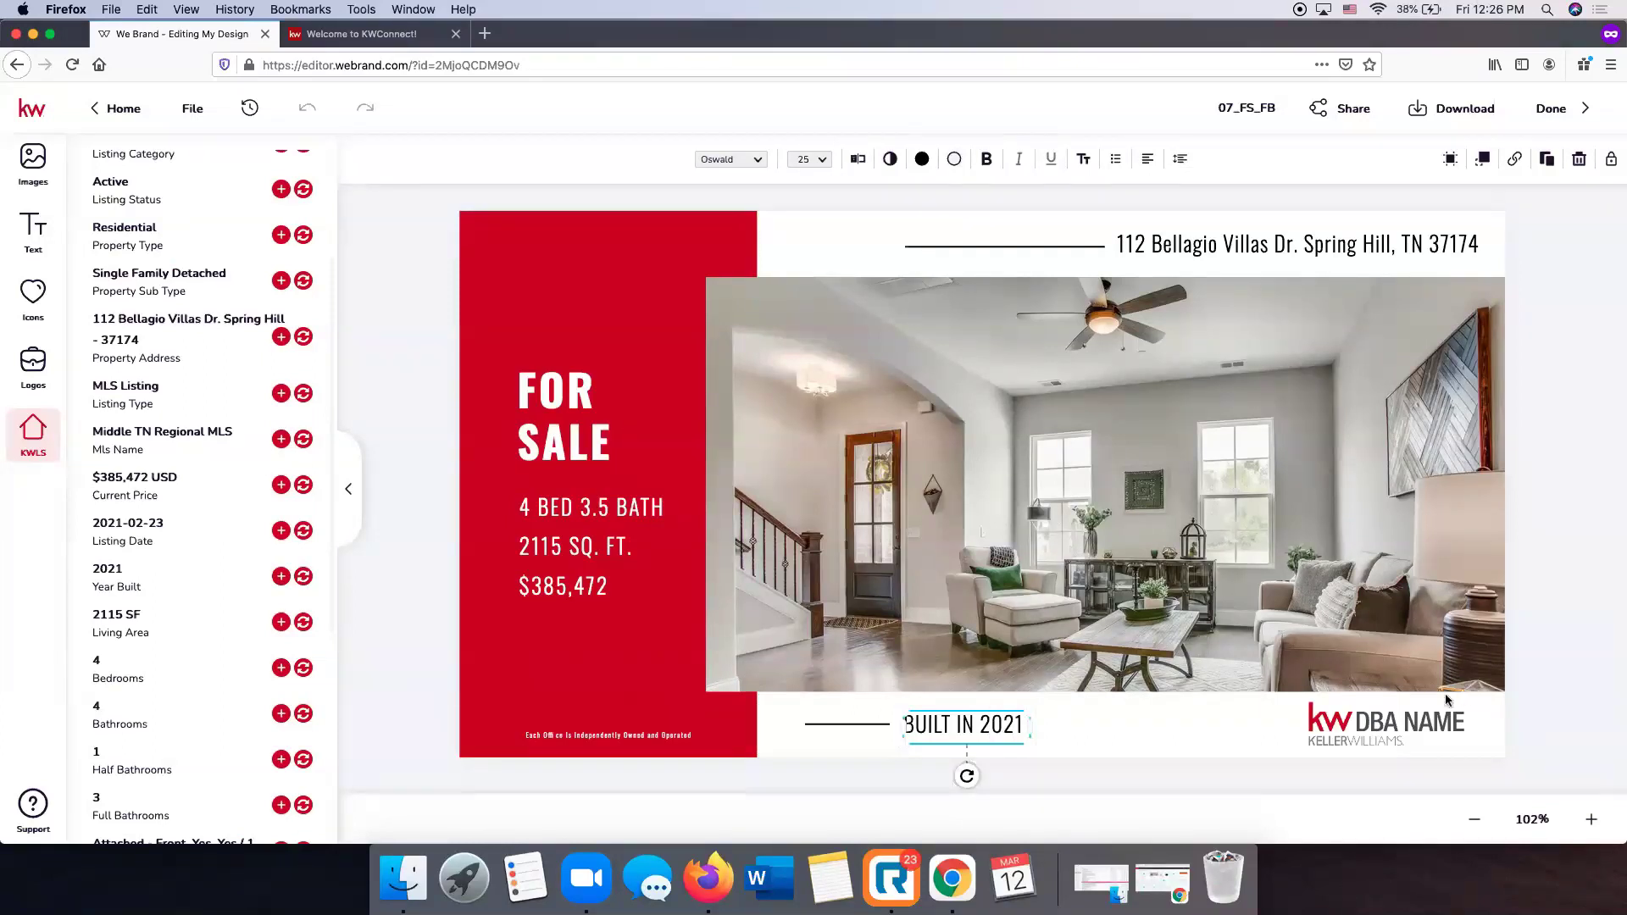
{"action": "left_click", "coordinate": [1379, 720]}
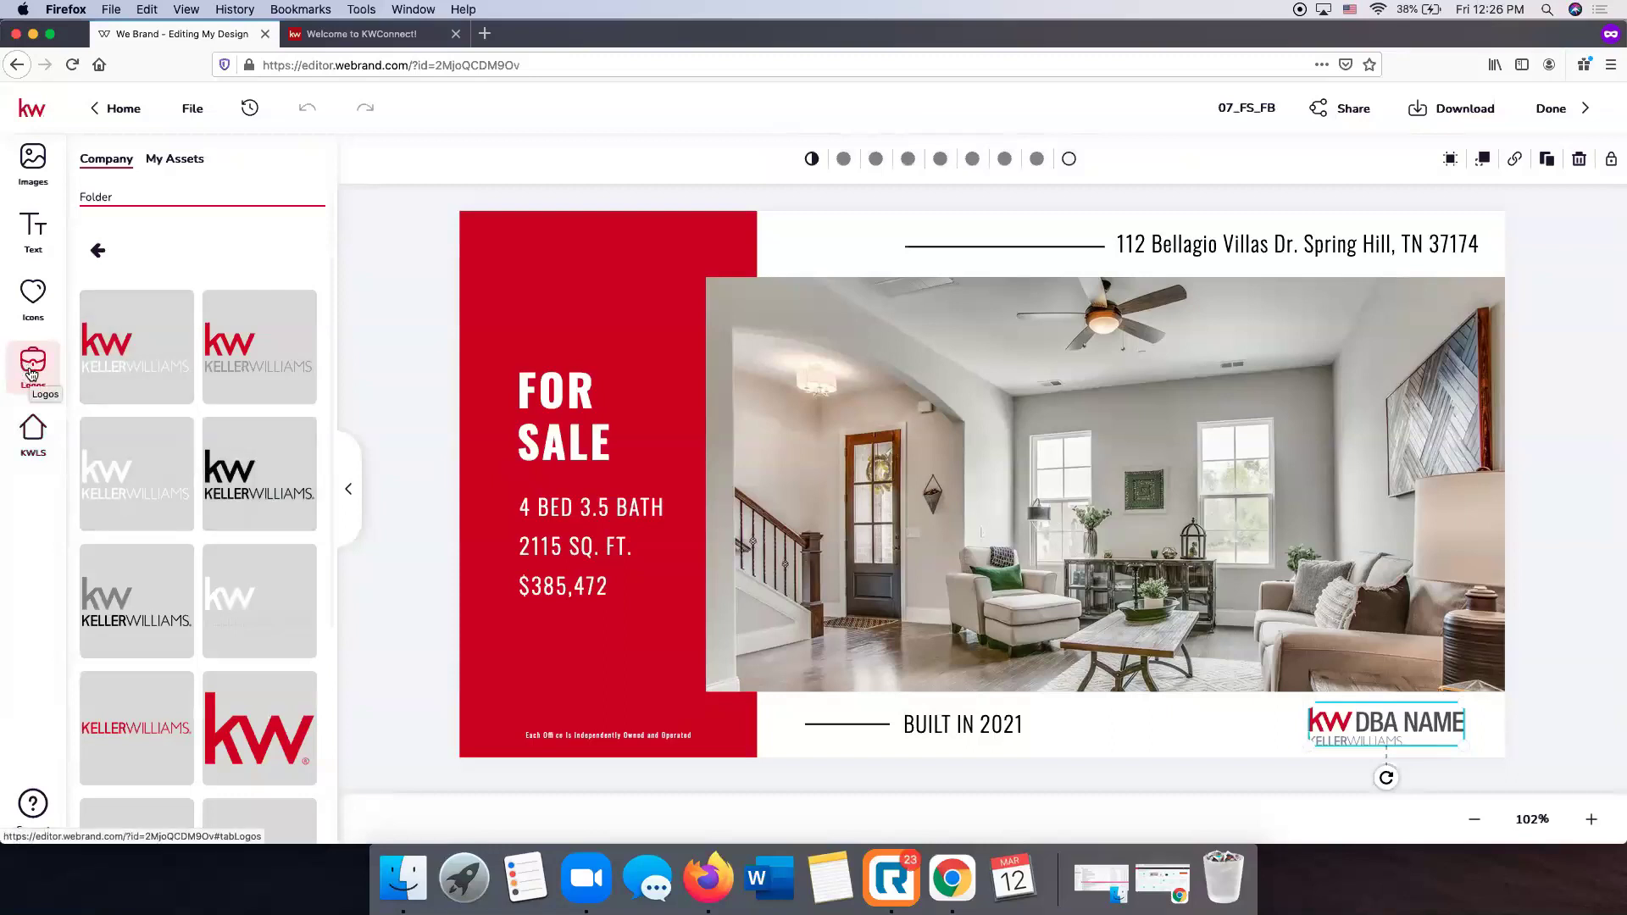
- Replace the DBA NAME placeholder with the Keller Williams Platinum Partners logo from My Assets, placed bottom-right
{"action": "scroll", "coordinate": [169, 466], "scroll_direction": "down", "scroll_amount": 5}
{"action": "scroll", "coordinate": [192, 458], "scroll_direction": "up", "scroll_amount": 5}
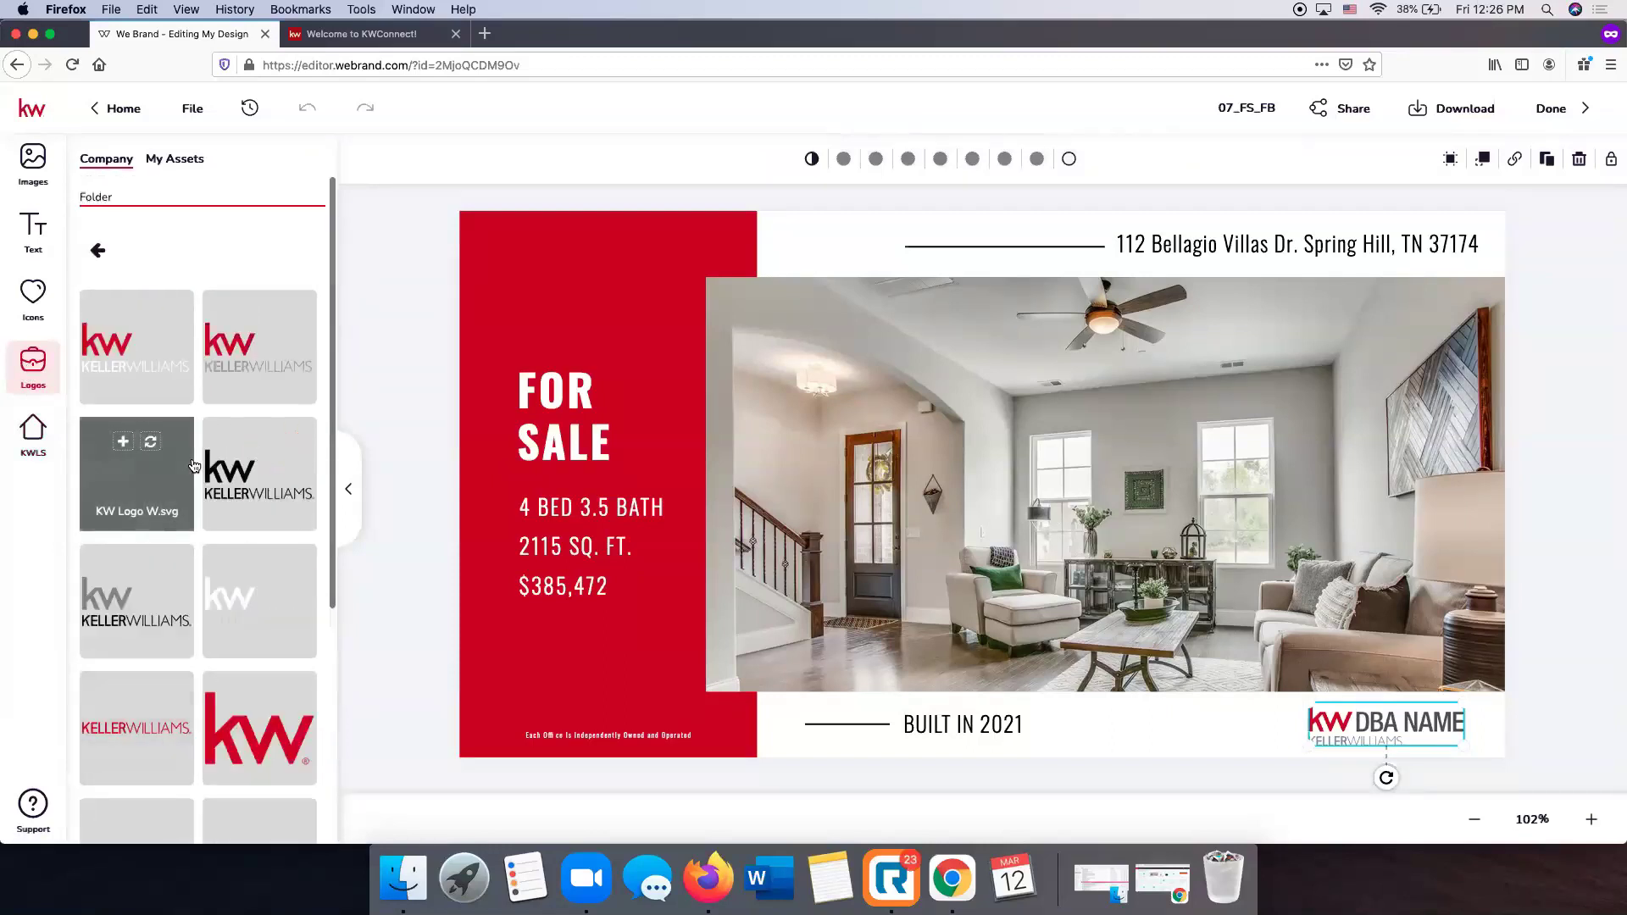
{"action": "left_click", "coordinate": [176, 159]}
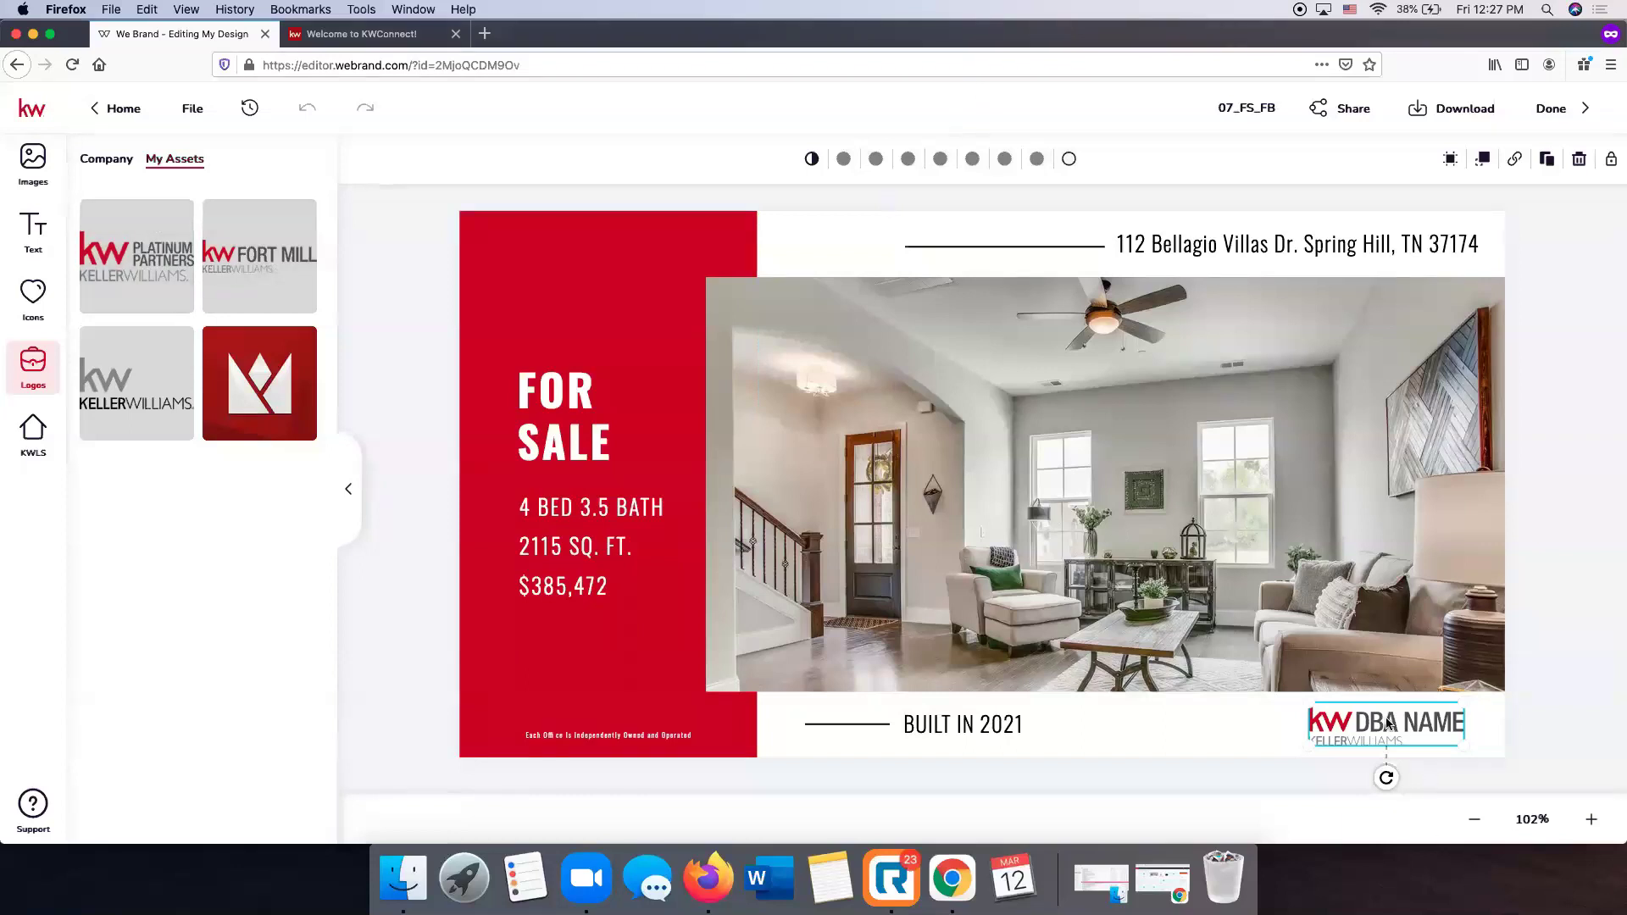
{"action": "mouse_move", "coordinate": [102, 250]}
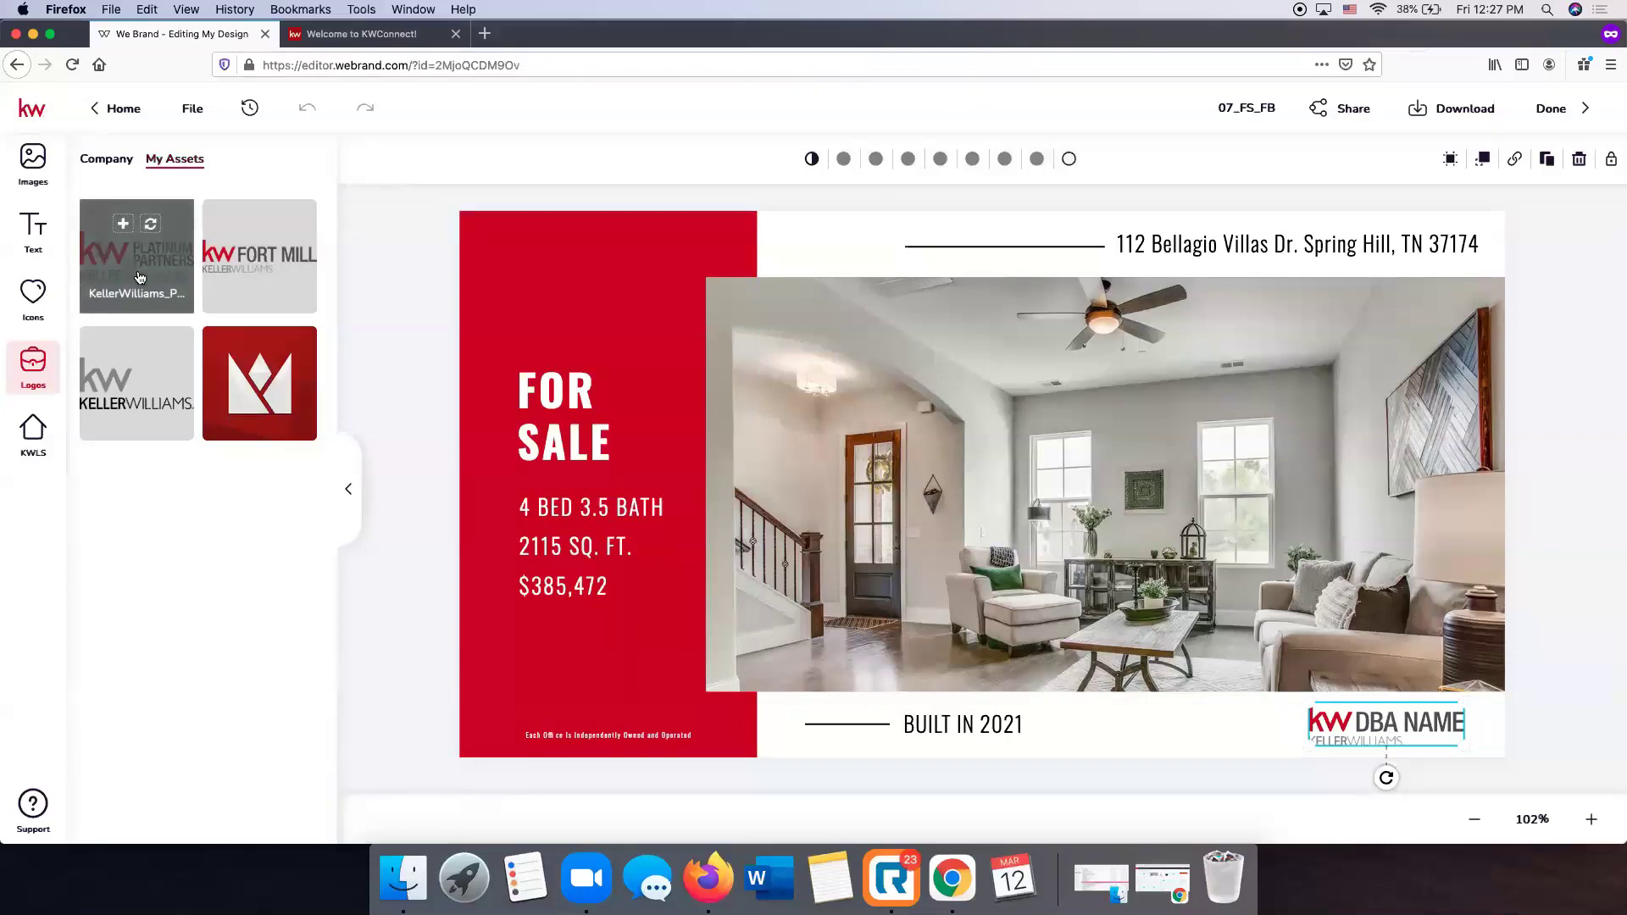
{"action": "left_click", "coordinate": [151, 225]}
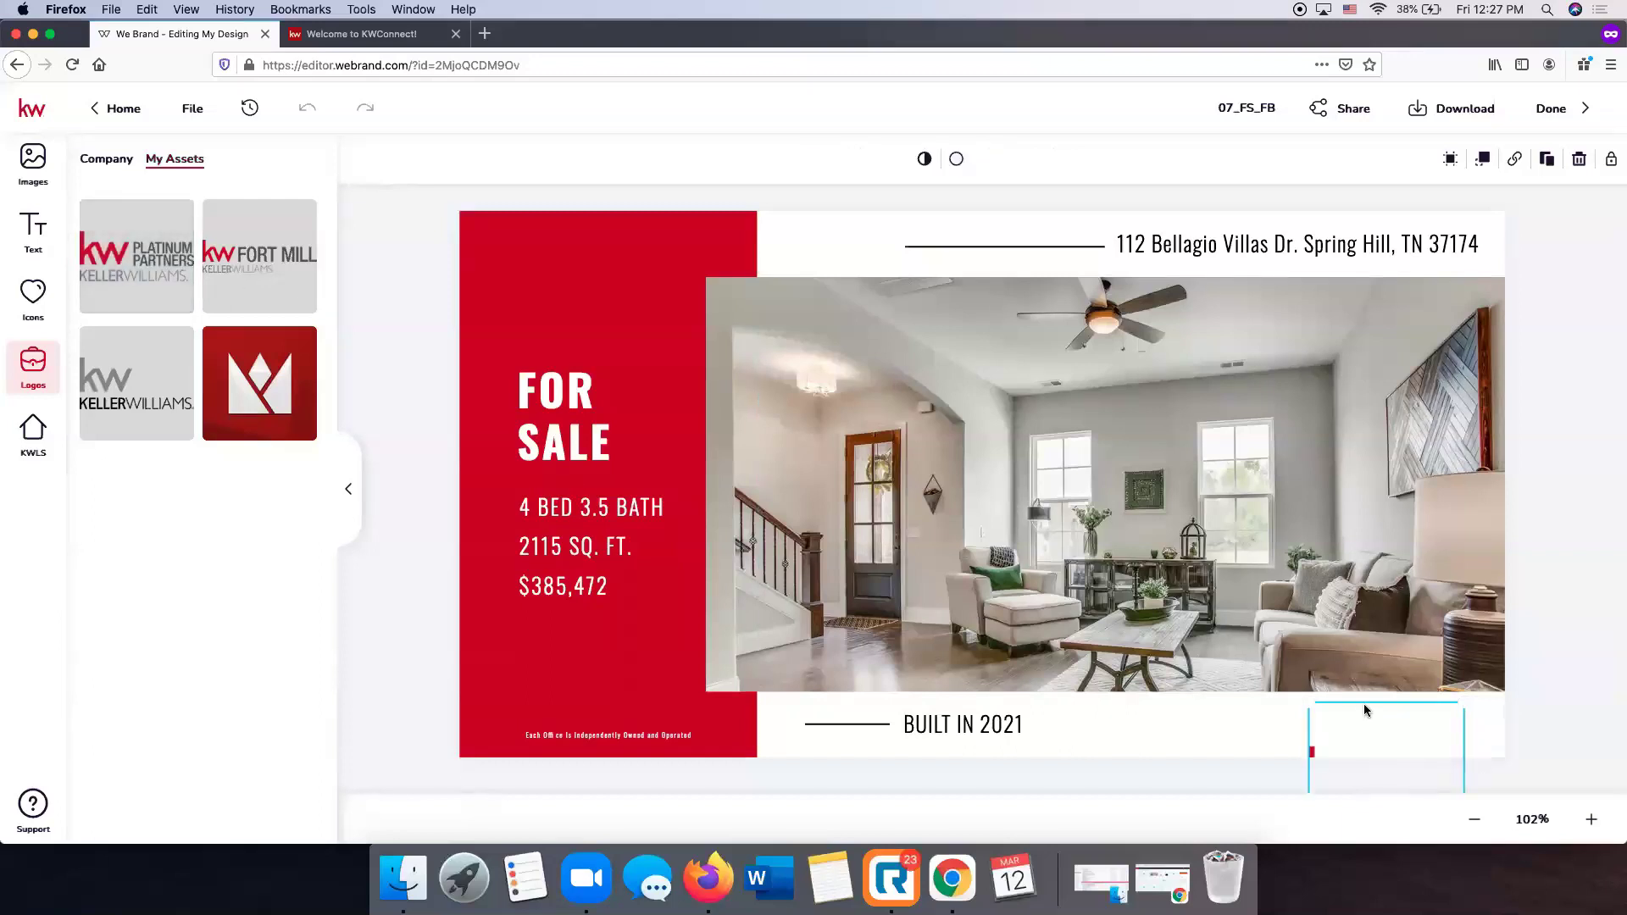
{"action": "left_click", "coordinate": [1315, 736]}
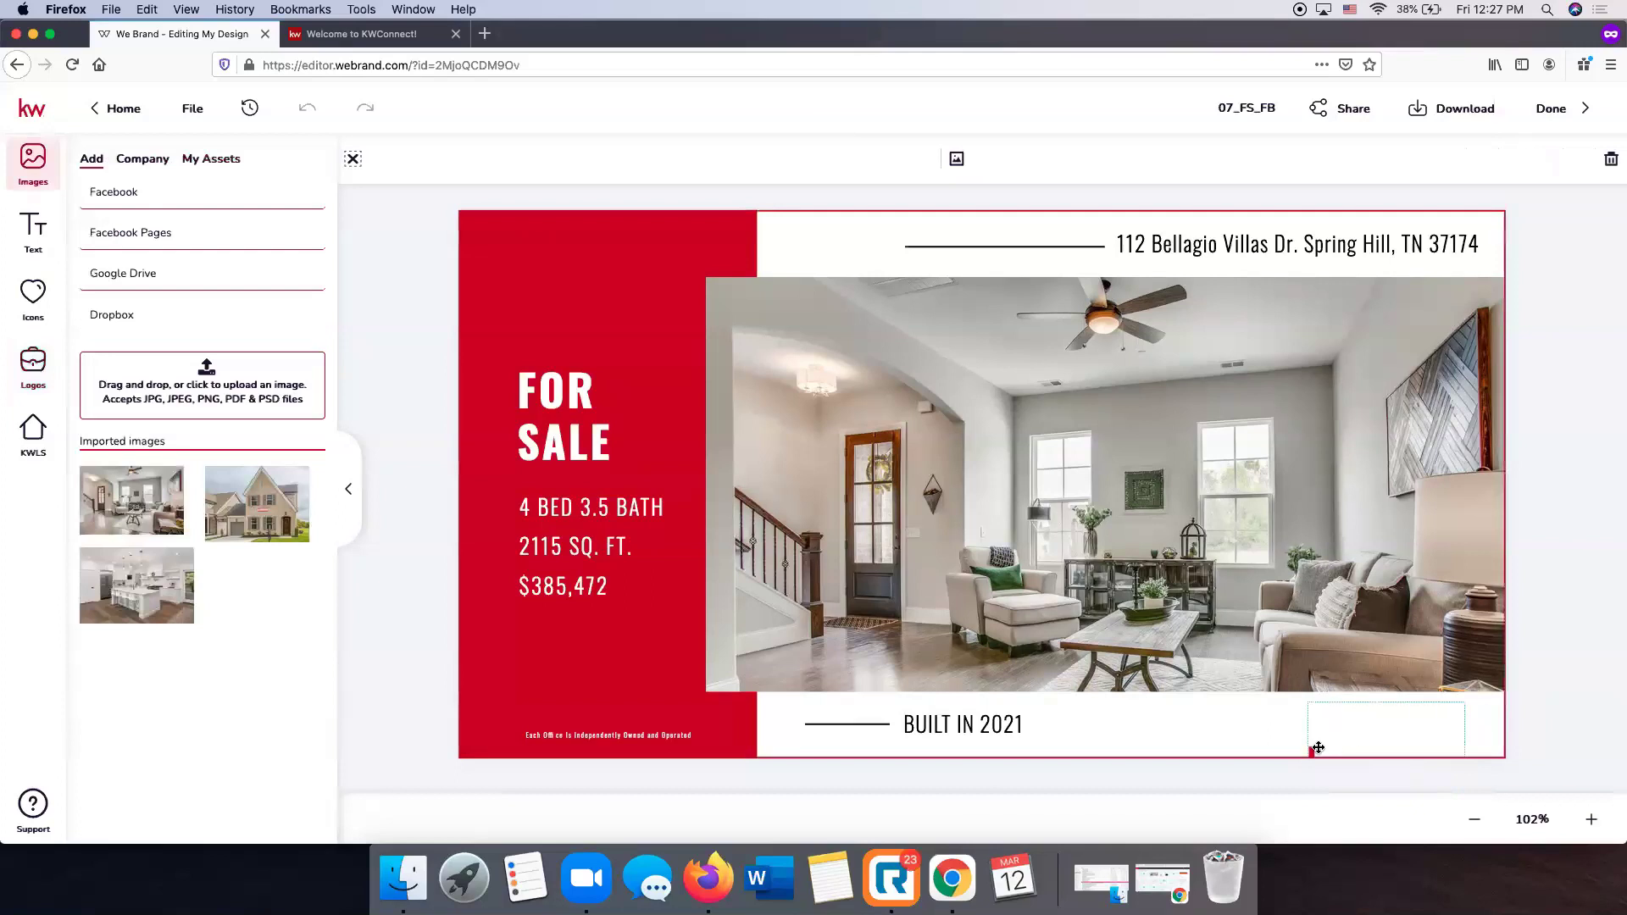
{"action": "left_click", "coordinate": [1319, 748]}
{"action": "left_click_drag", "start_coordinate": [1315, 736], "coordinate": [1334, 668]}
{"action": "left_click_drag", "start_coordinate": [1385, 734], "coordinate": [1409, 728]}
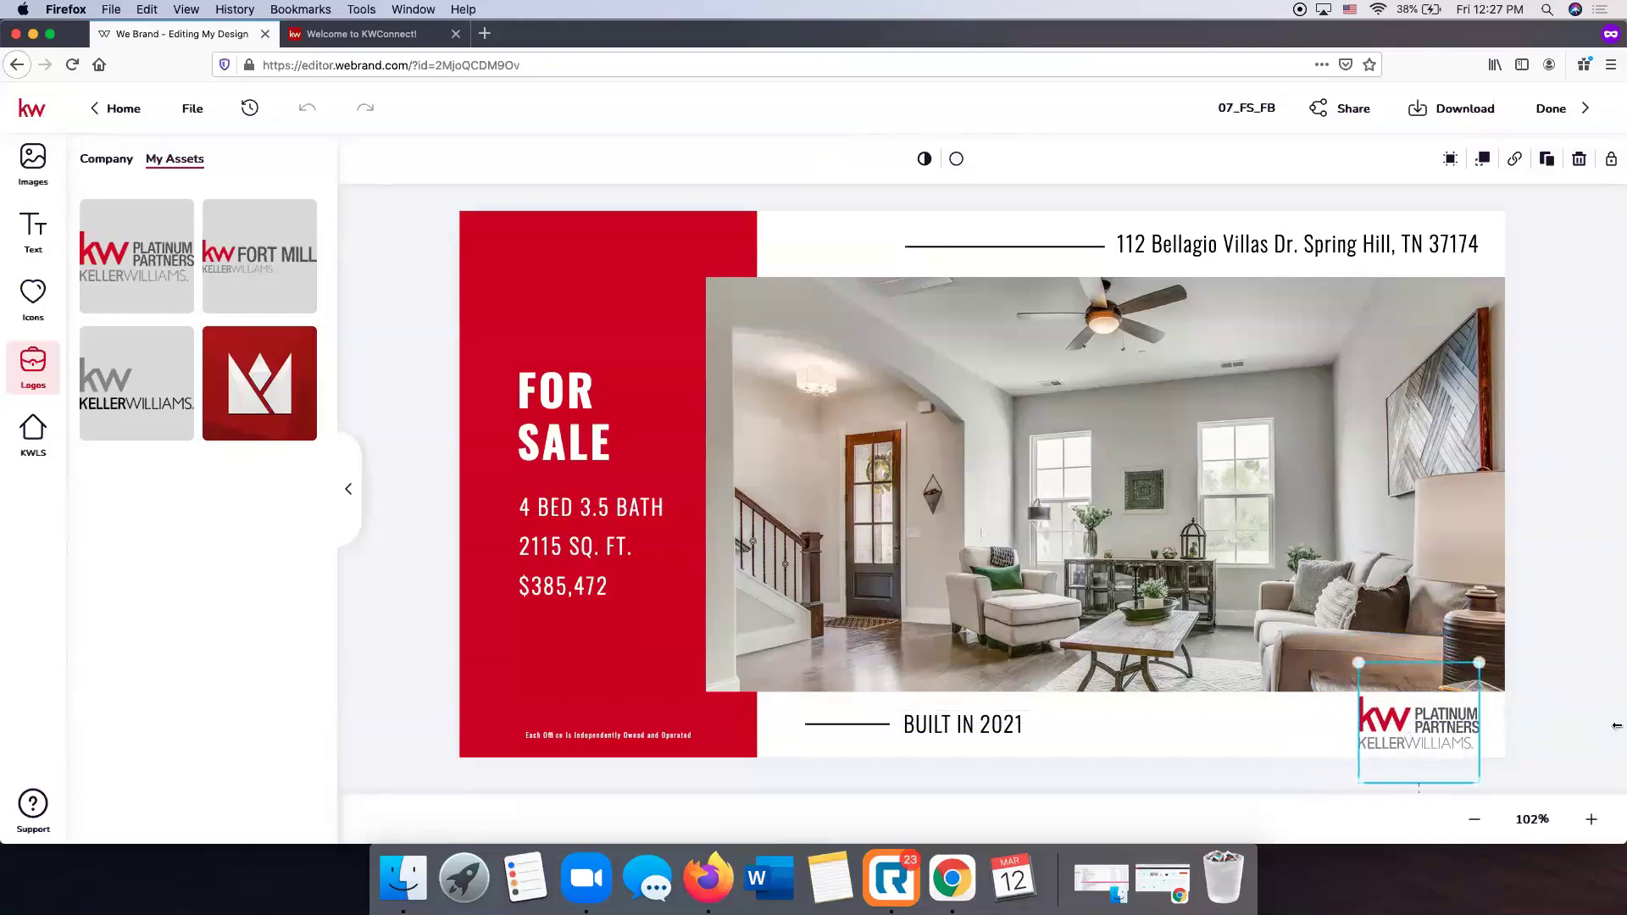
{"action": "left_click", "coordinate": [1617, 727]}
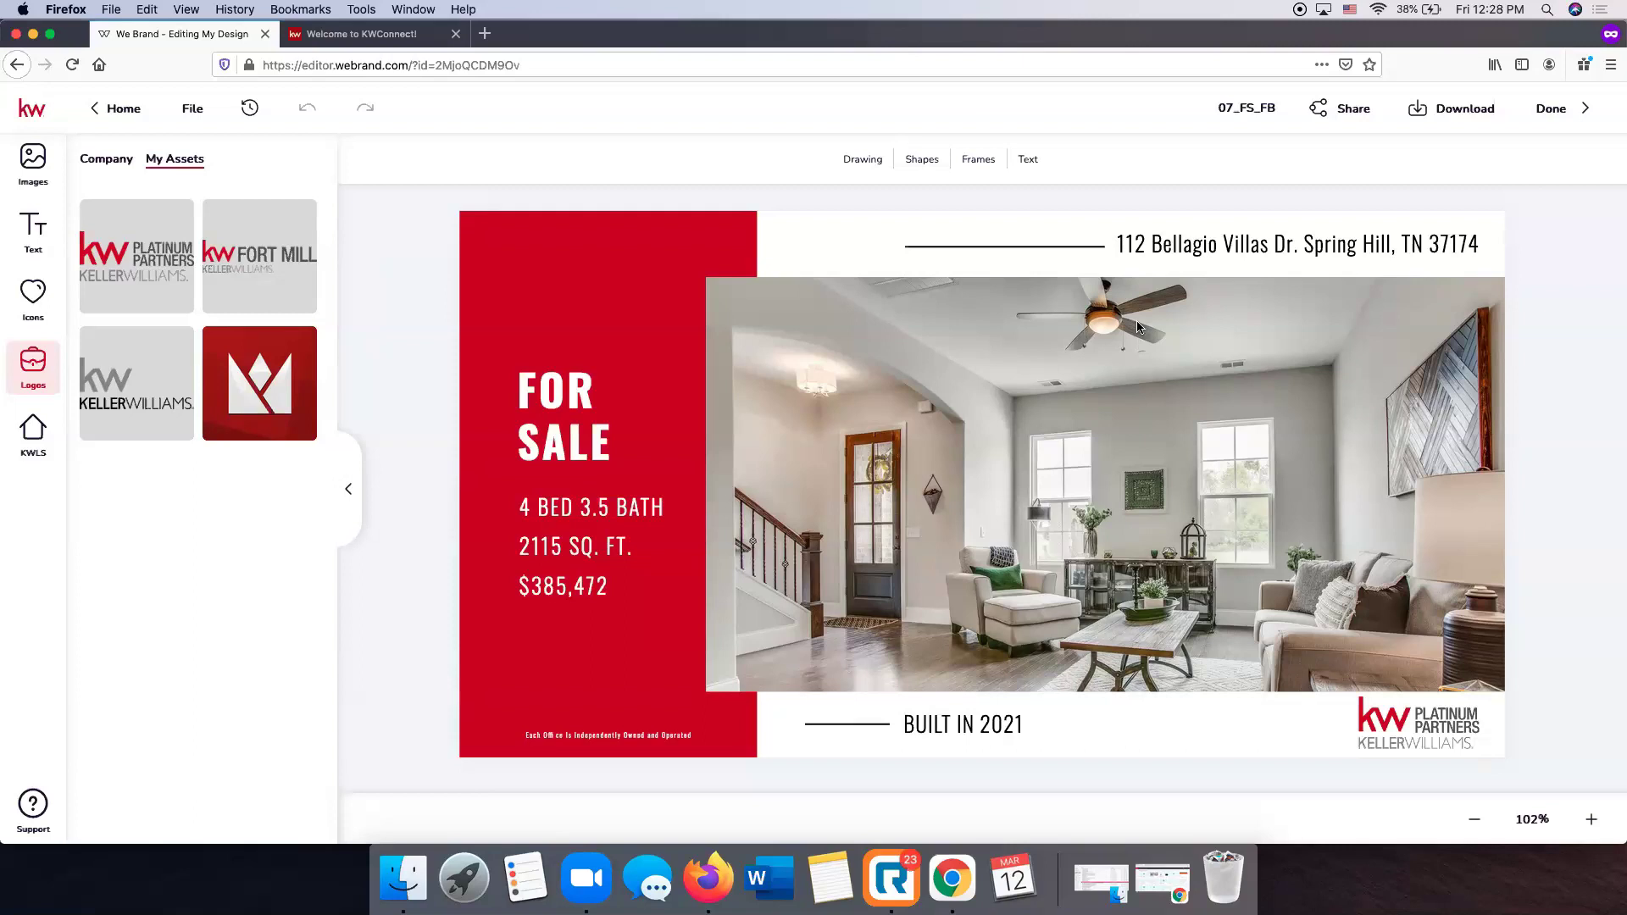
{"action": "left_click", "coordinate": [586, 877]}
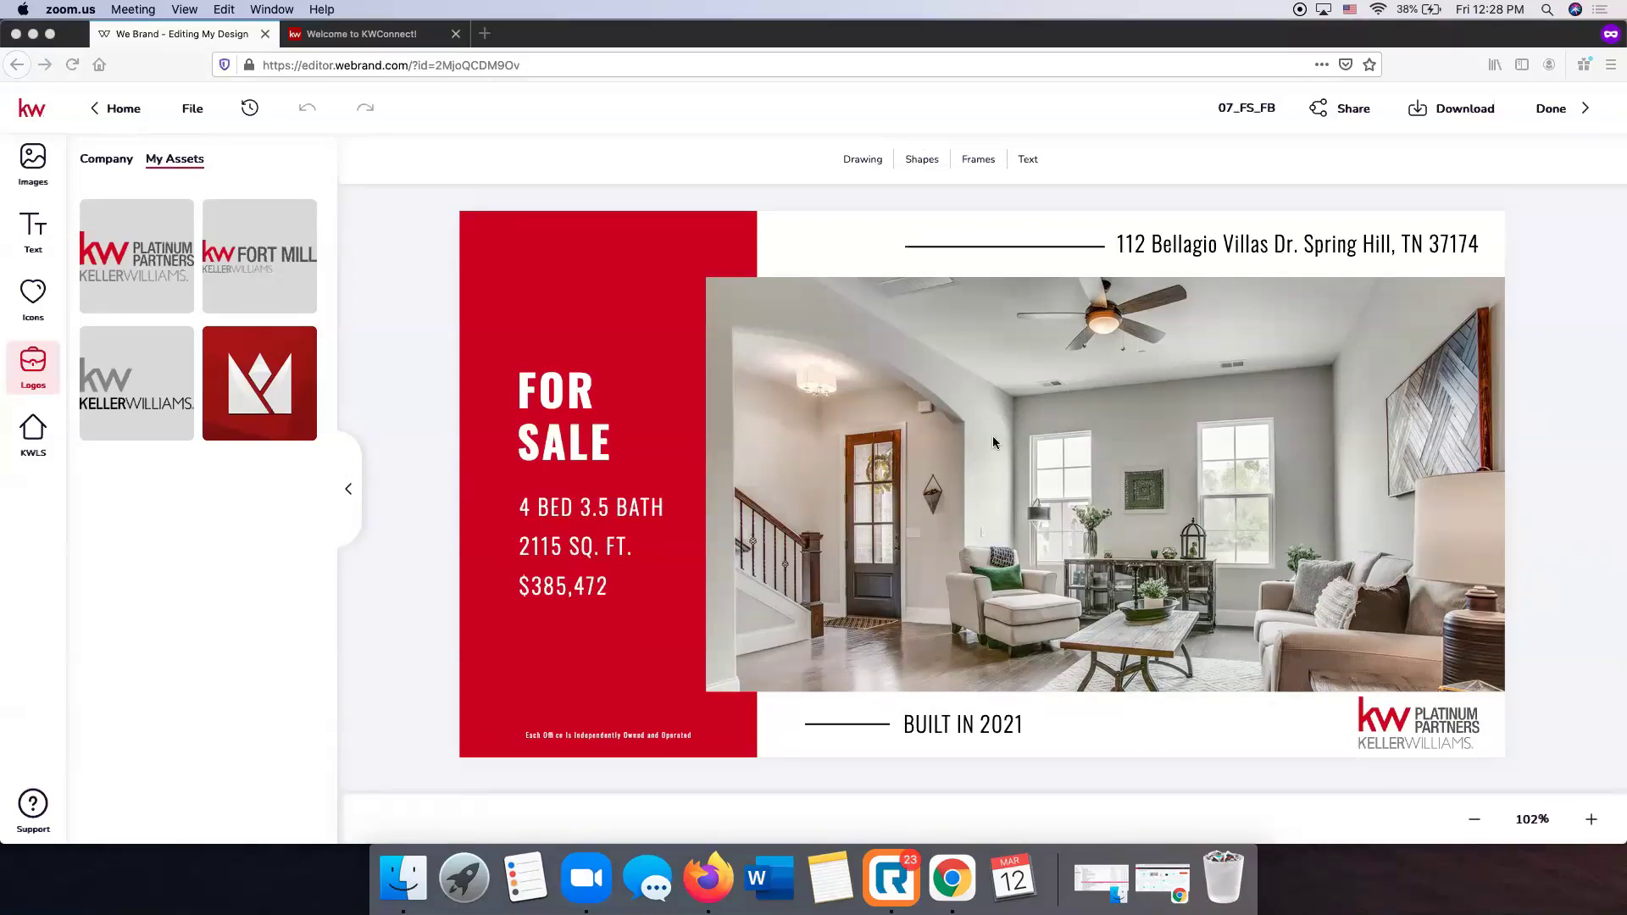
- Select the living-room photo, browse the KWLS listing photos, and open then cancel an image upload
{"action": "left_click", "coordinate": [1569, 391]}
{"action": "left_click", "coordinate": [1199, 424]}
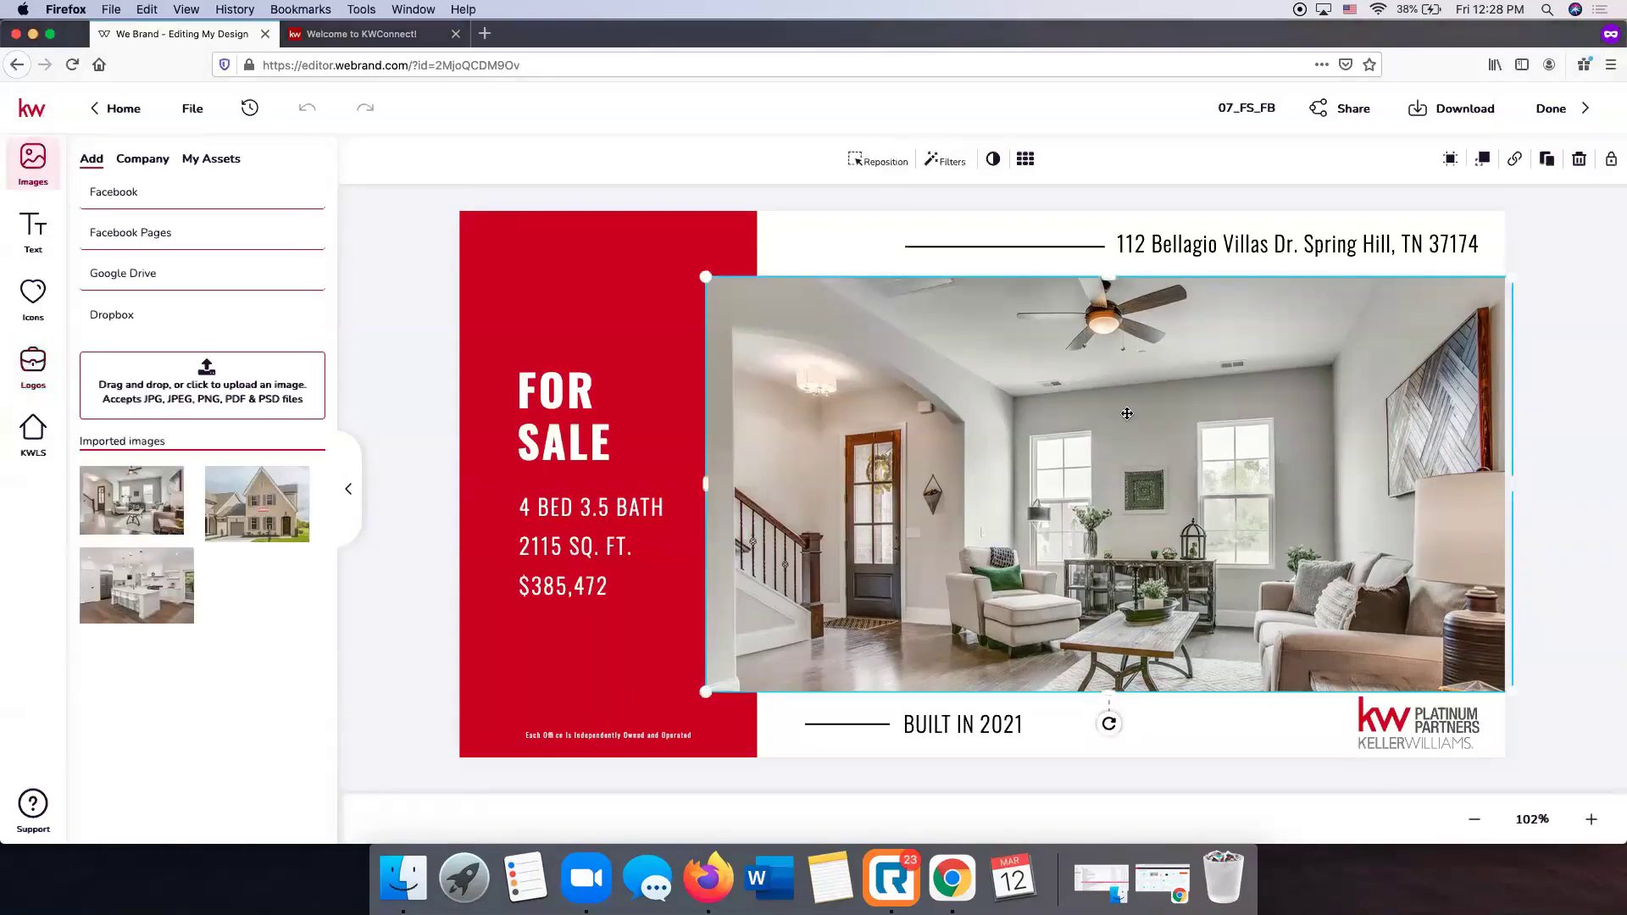
{"action": "left_click", "coordinate": [23, 440]}
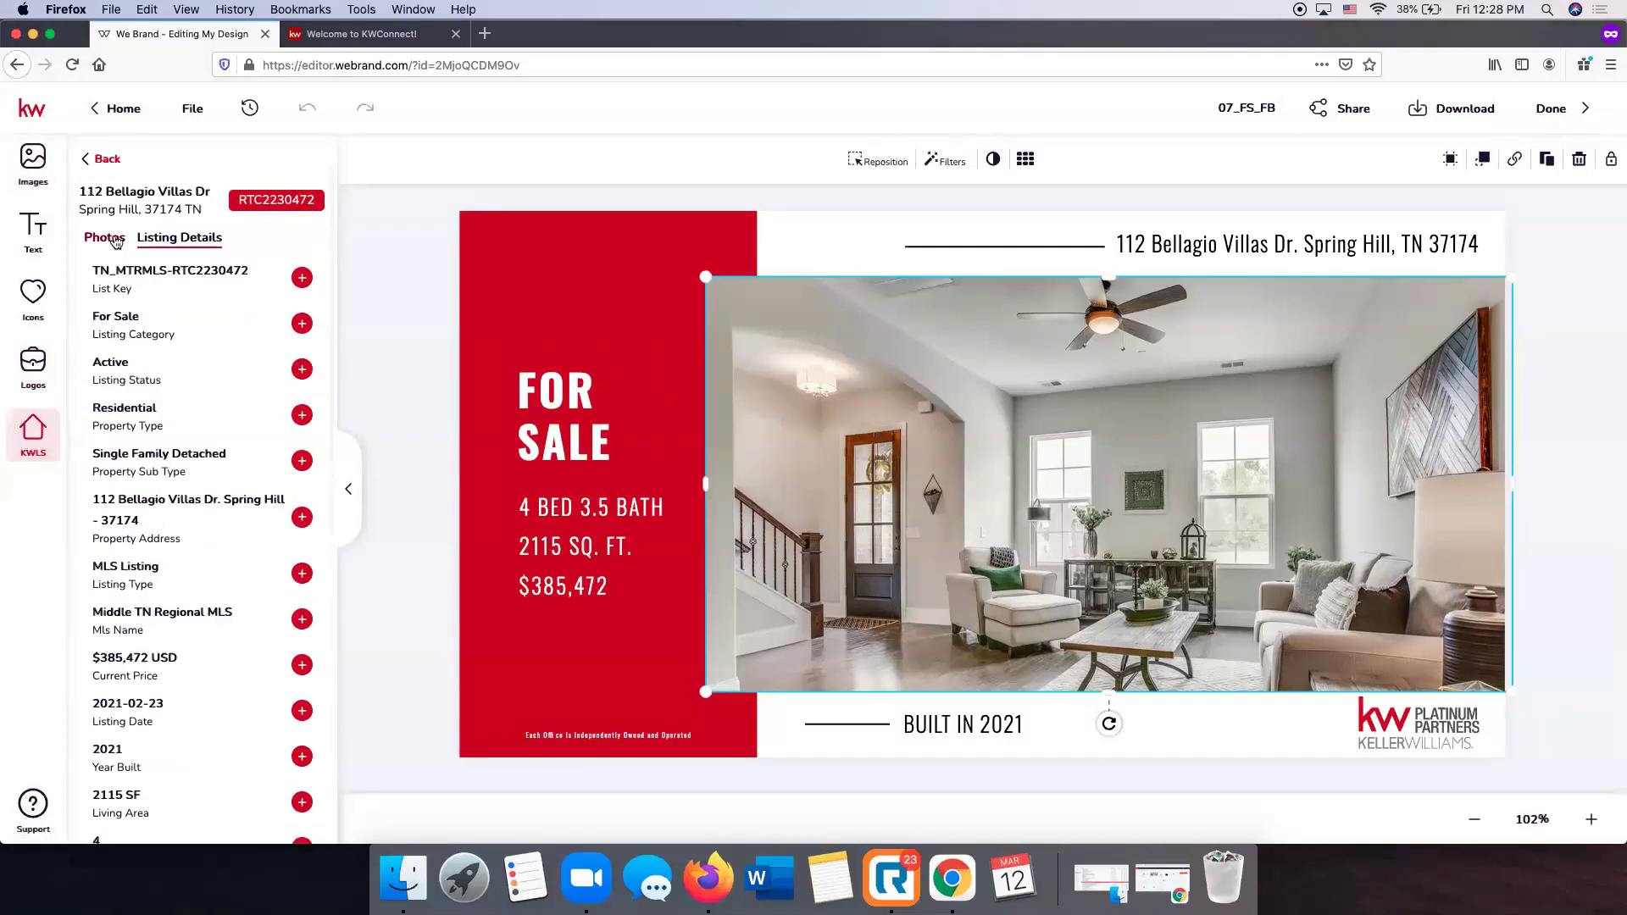
{"action": "left_click", "coordinate": [116, 240]}
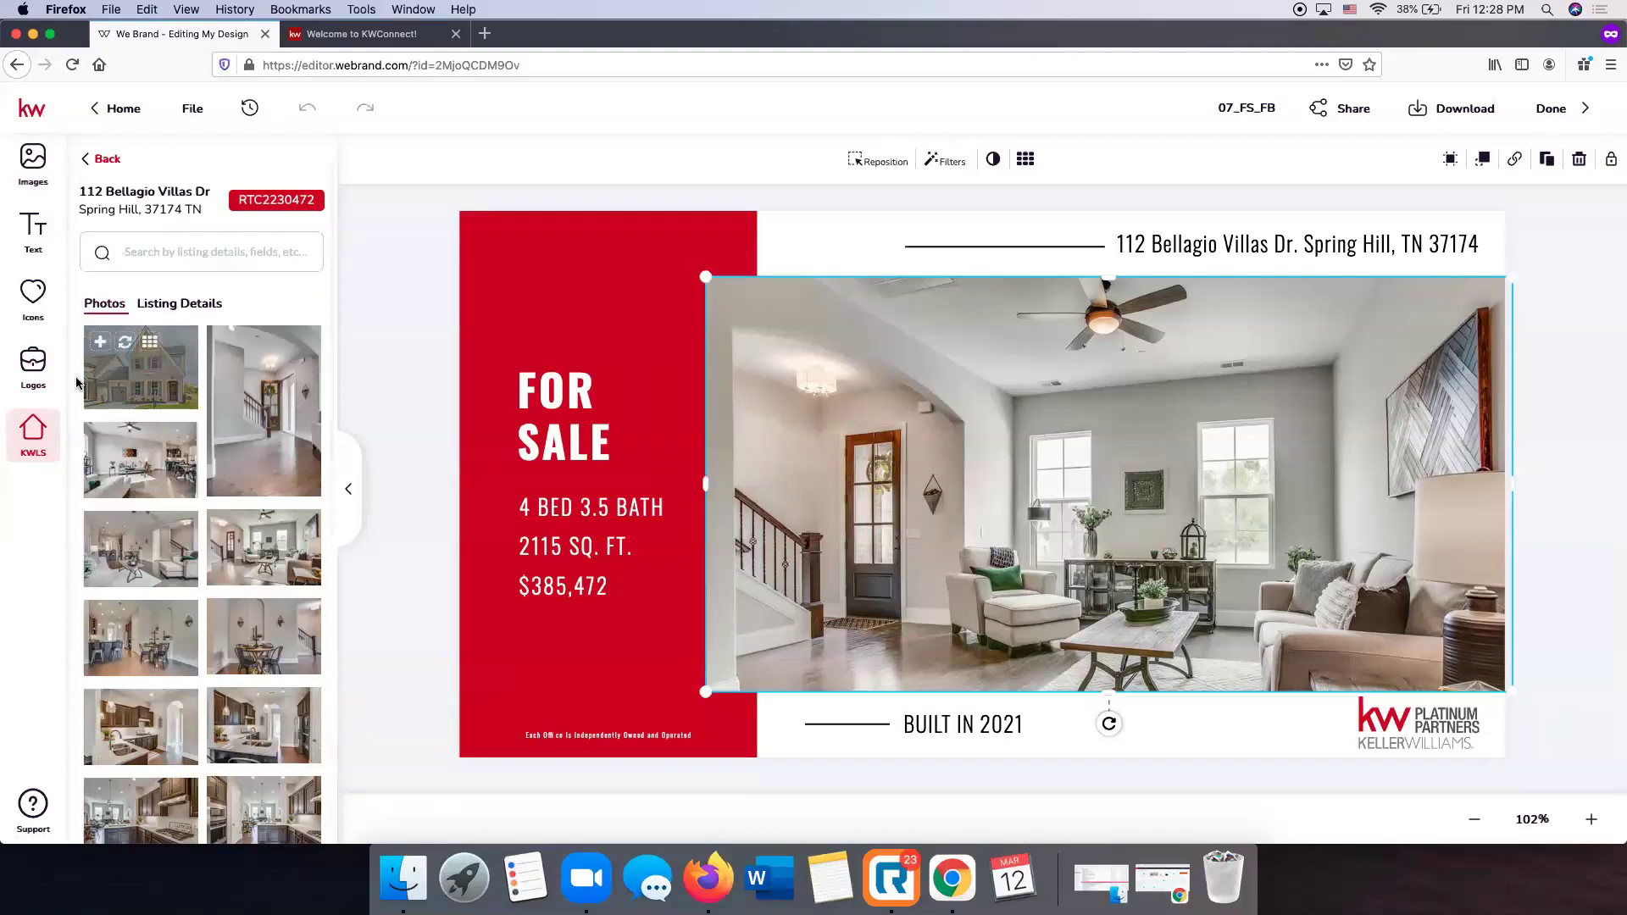
{"action": "left_click", "coordinate": [21, 169]}
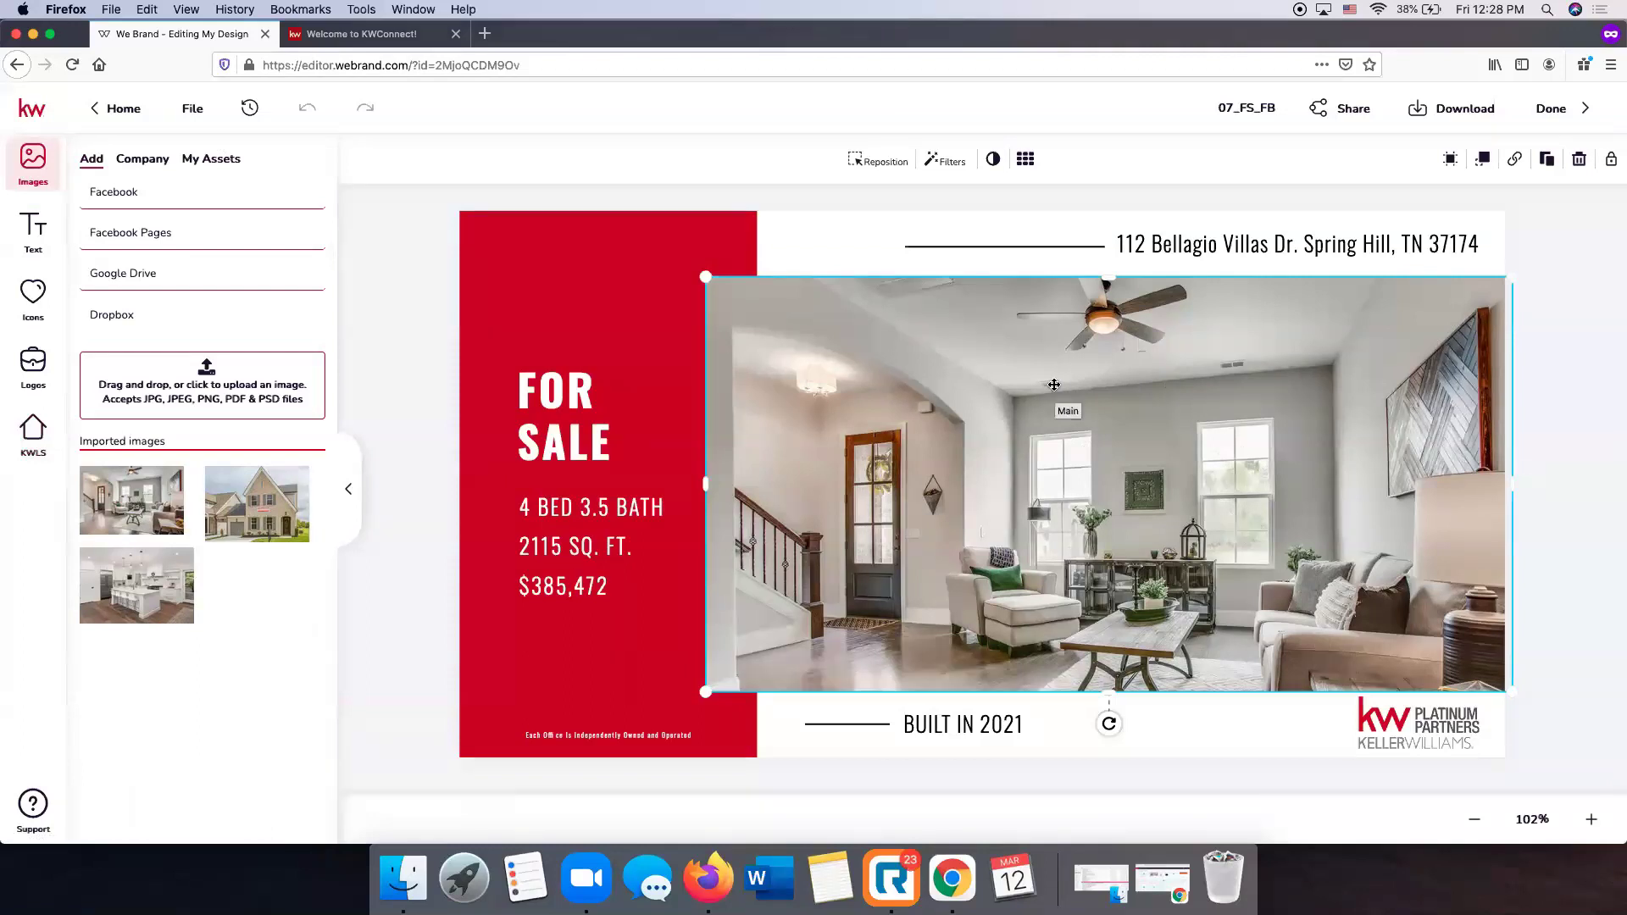
{"action": "left_click", "coordinate": [221, 387]}
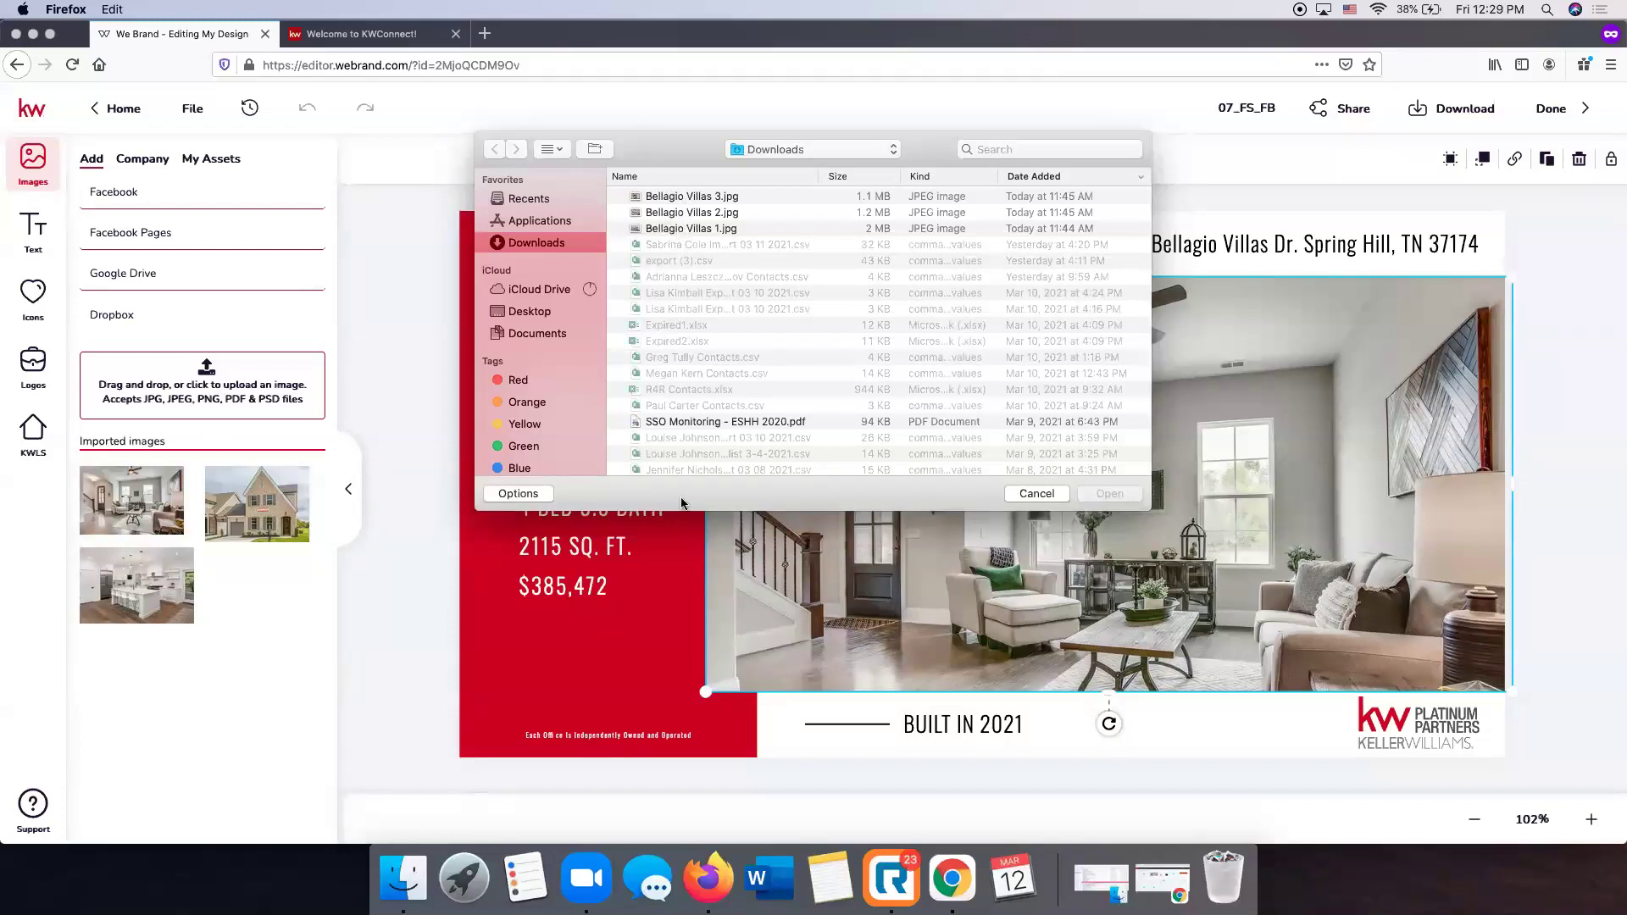
{"action": "left_click", "coordinate": [1032, 494]}
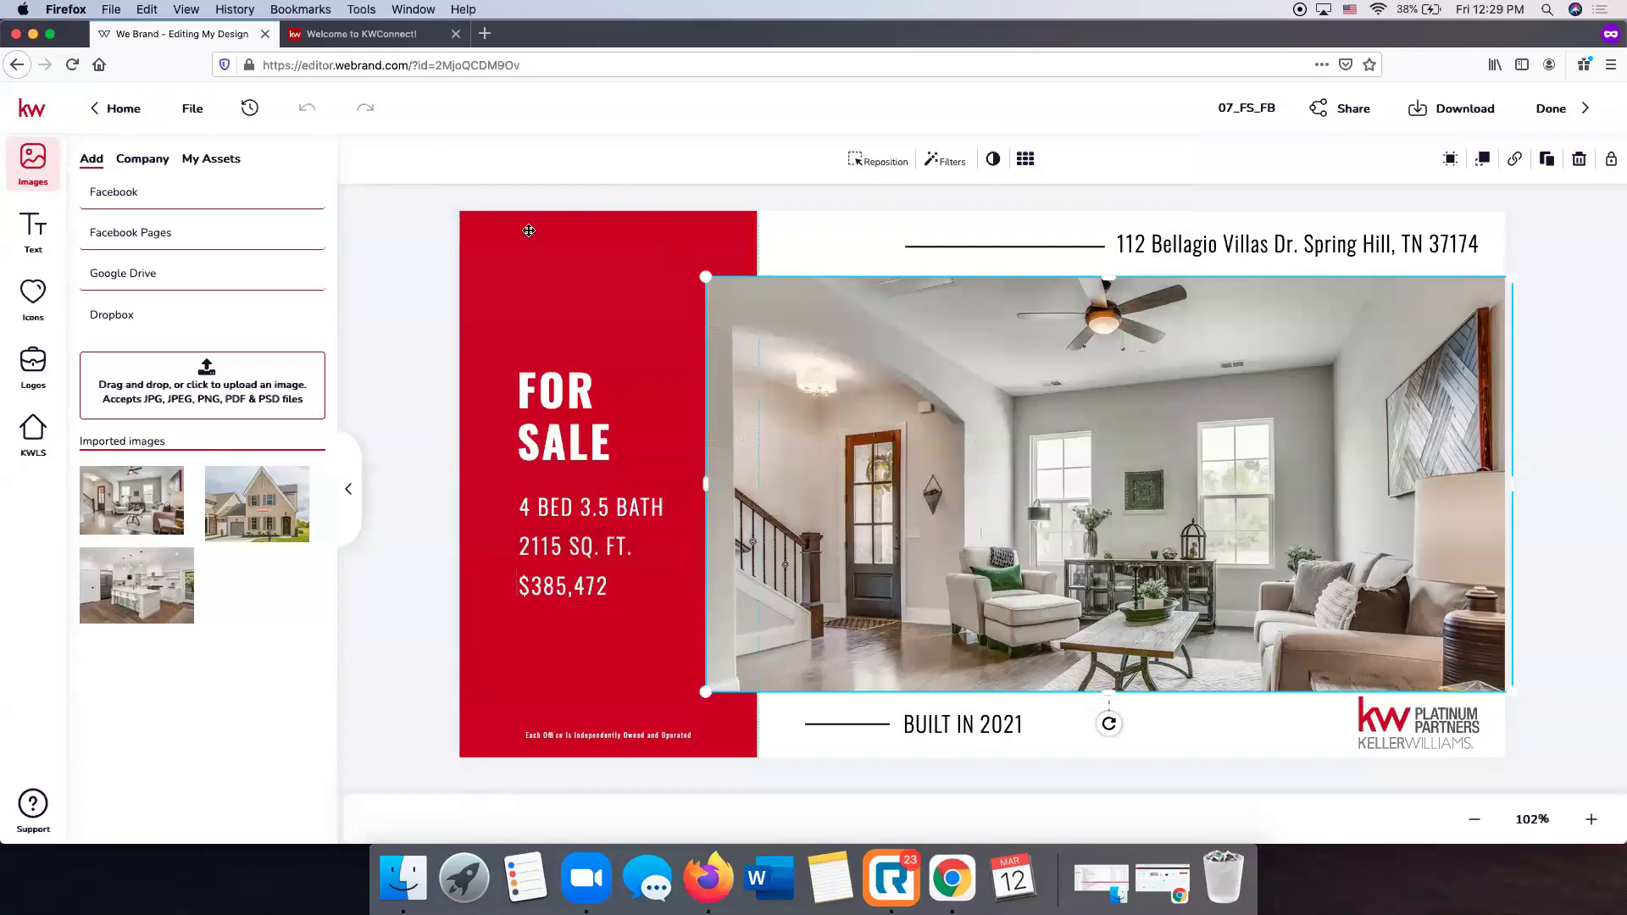
{"action": "left_click", "coordinate": [436, 246]}
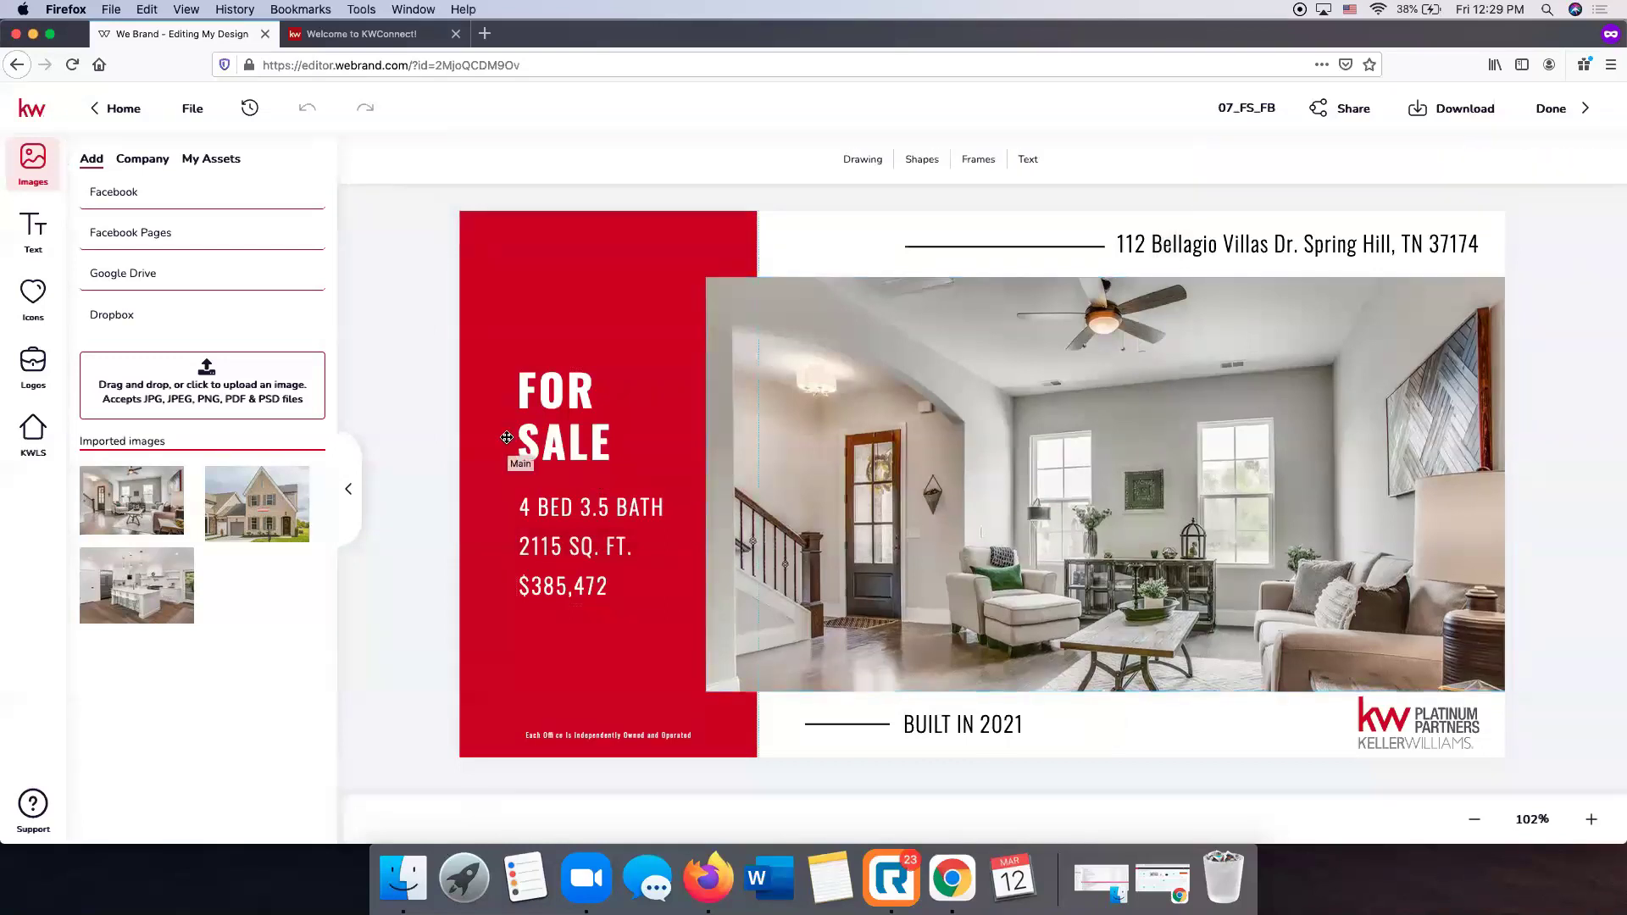
- Rename the design from 07_FS_FB to 'Bellagio For Sale FB' and save it
{"action": "left_click", "coordinate": [1237, 108]}
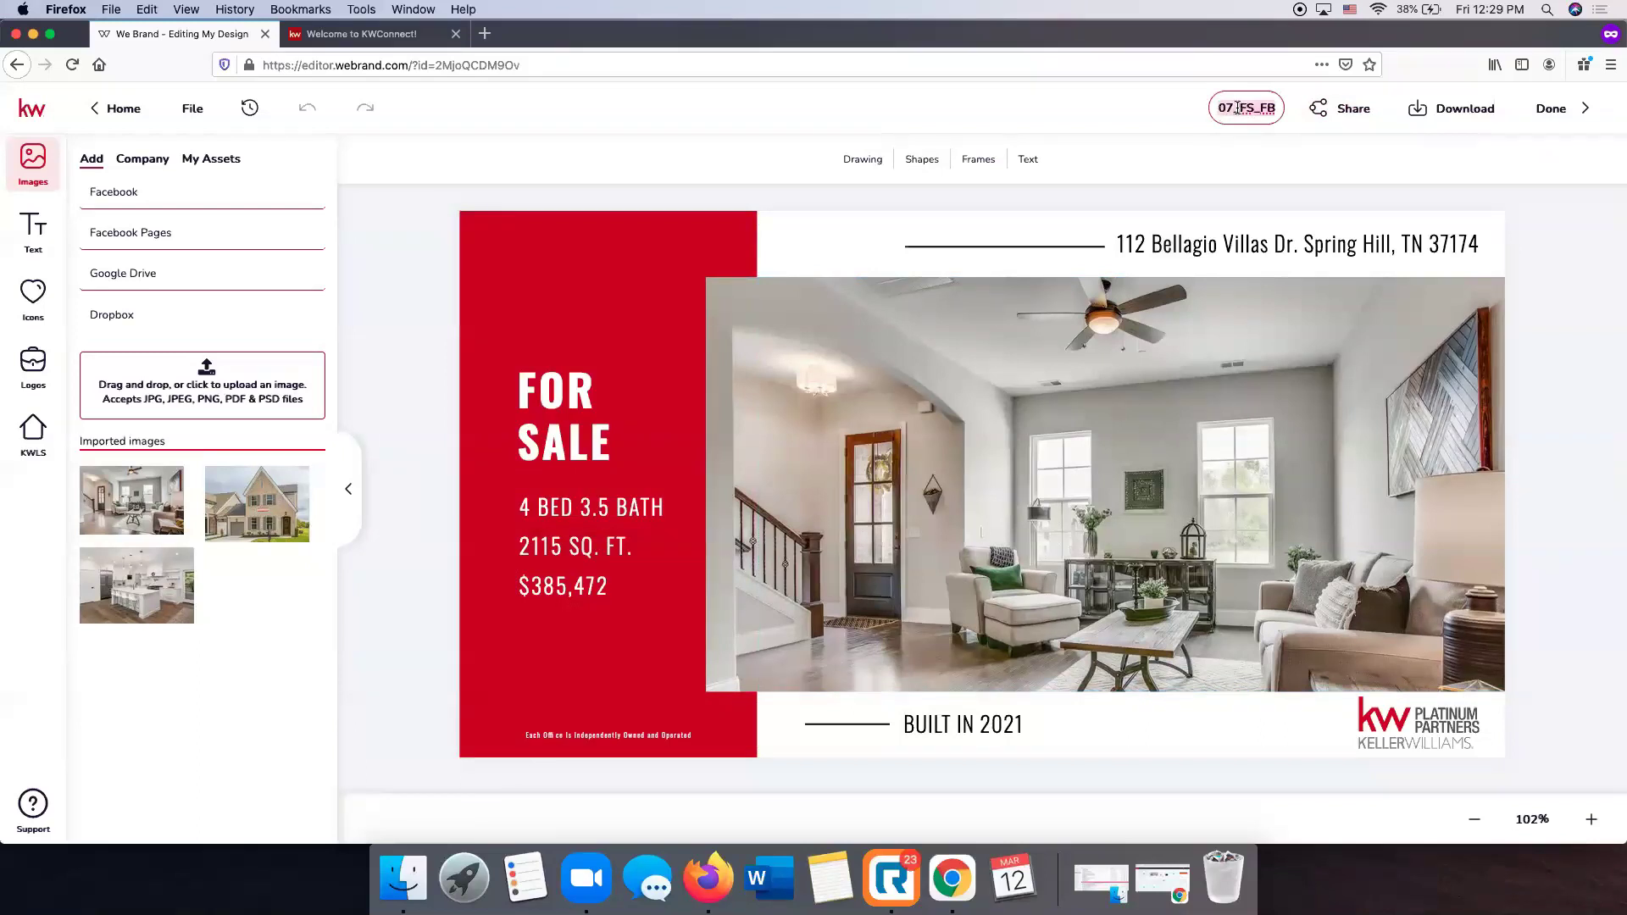
{"action": "type", "text": "Bellagio For Sale FB"}
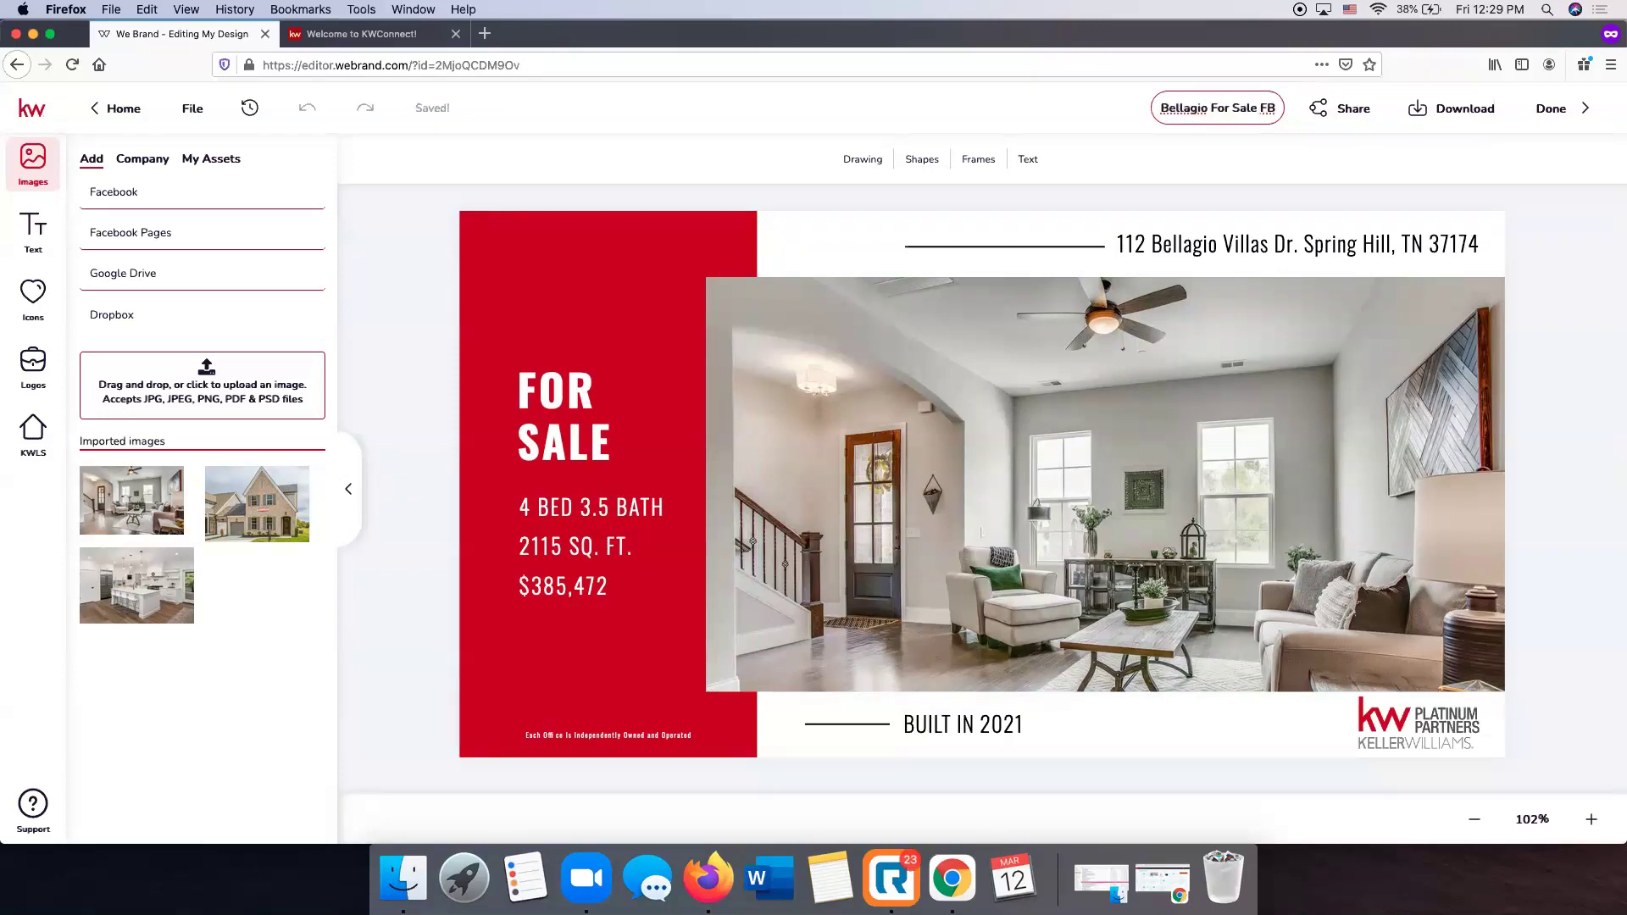
{"action": "left_click", "coordinate": [1314, 175]}
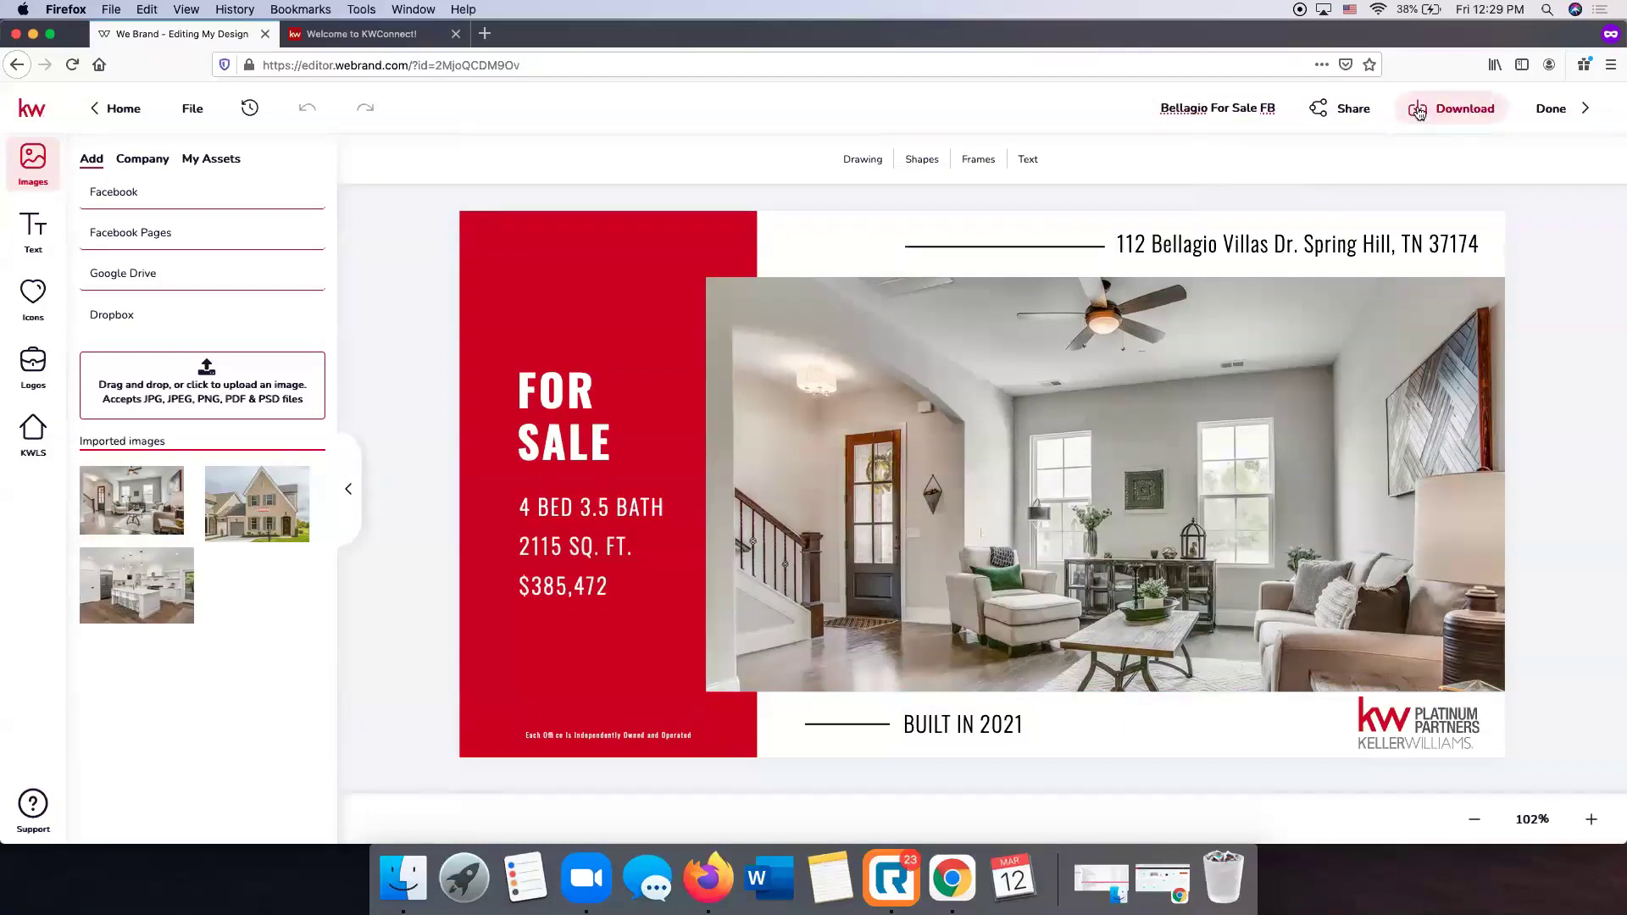
- Export the Bellagio For Sale FB design as a JPEG, bellagioforsalefb_1_original.jpg
{"action": "left_click", "coordinate": [1463, 117]}
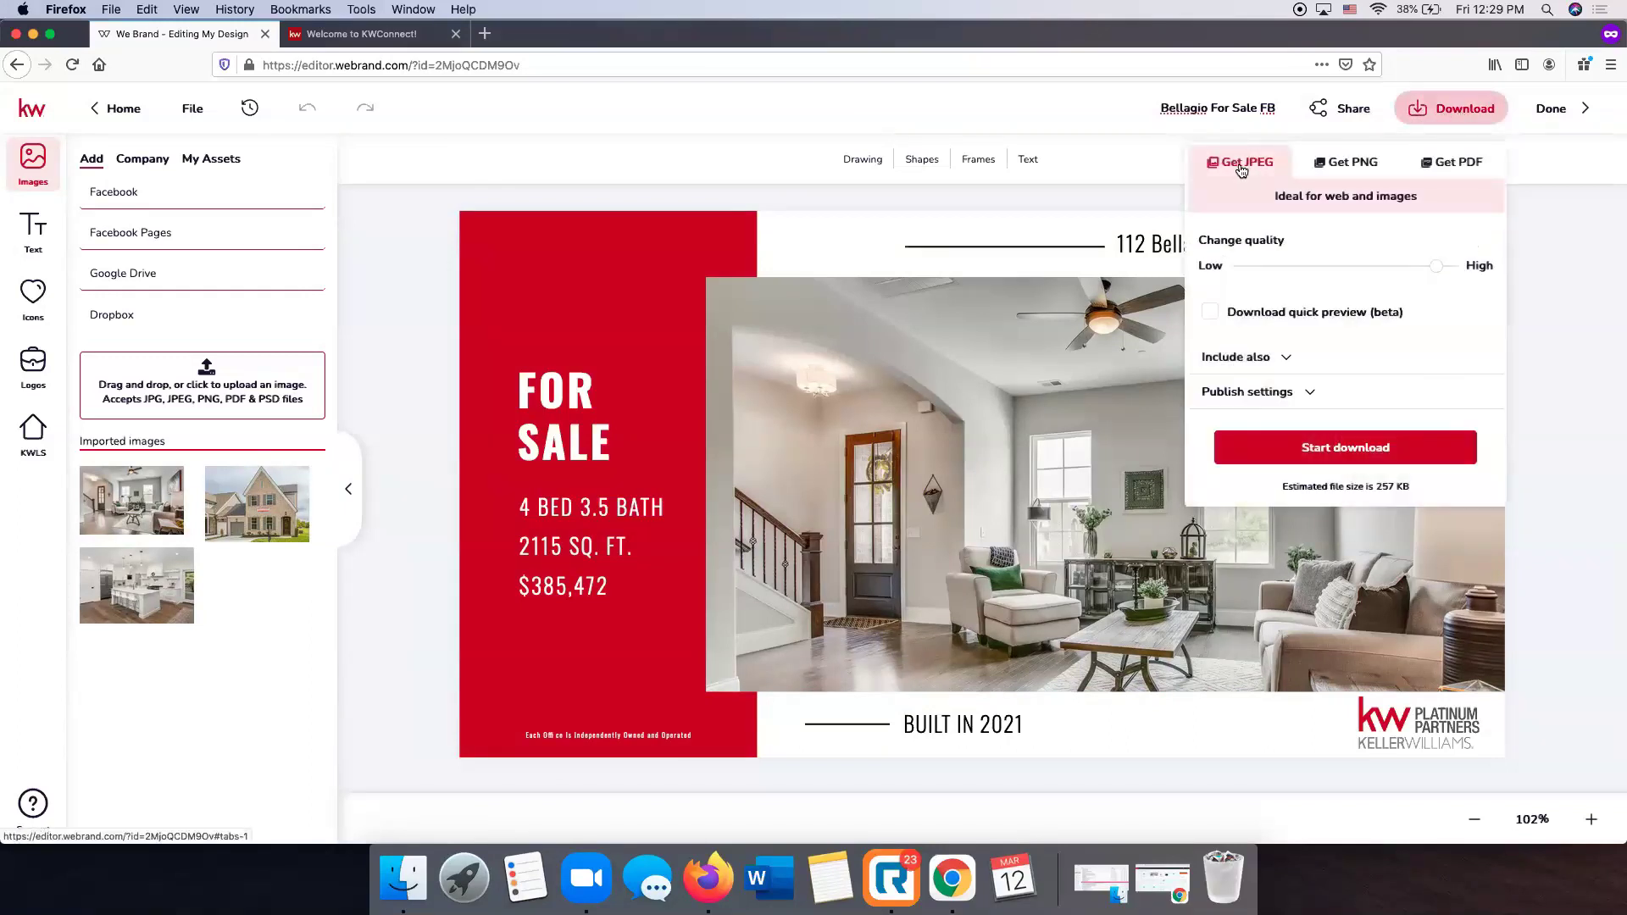
{"action": "left_click", "coordinate": [1445, 163]}
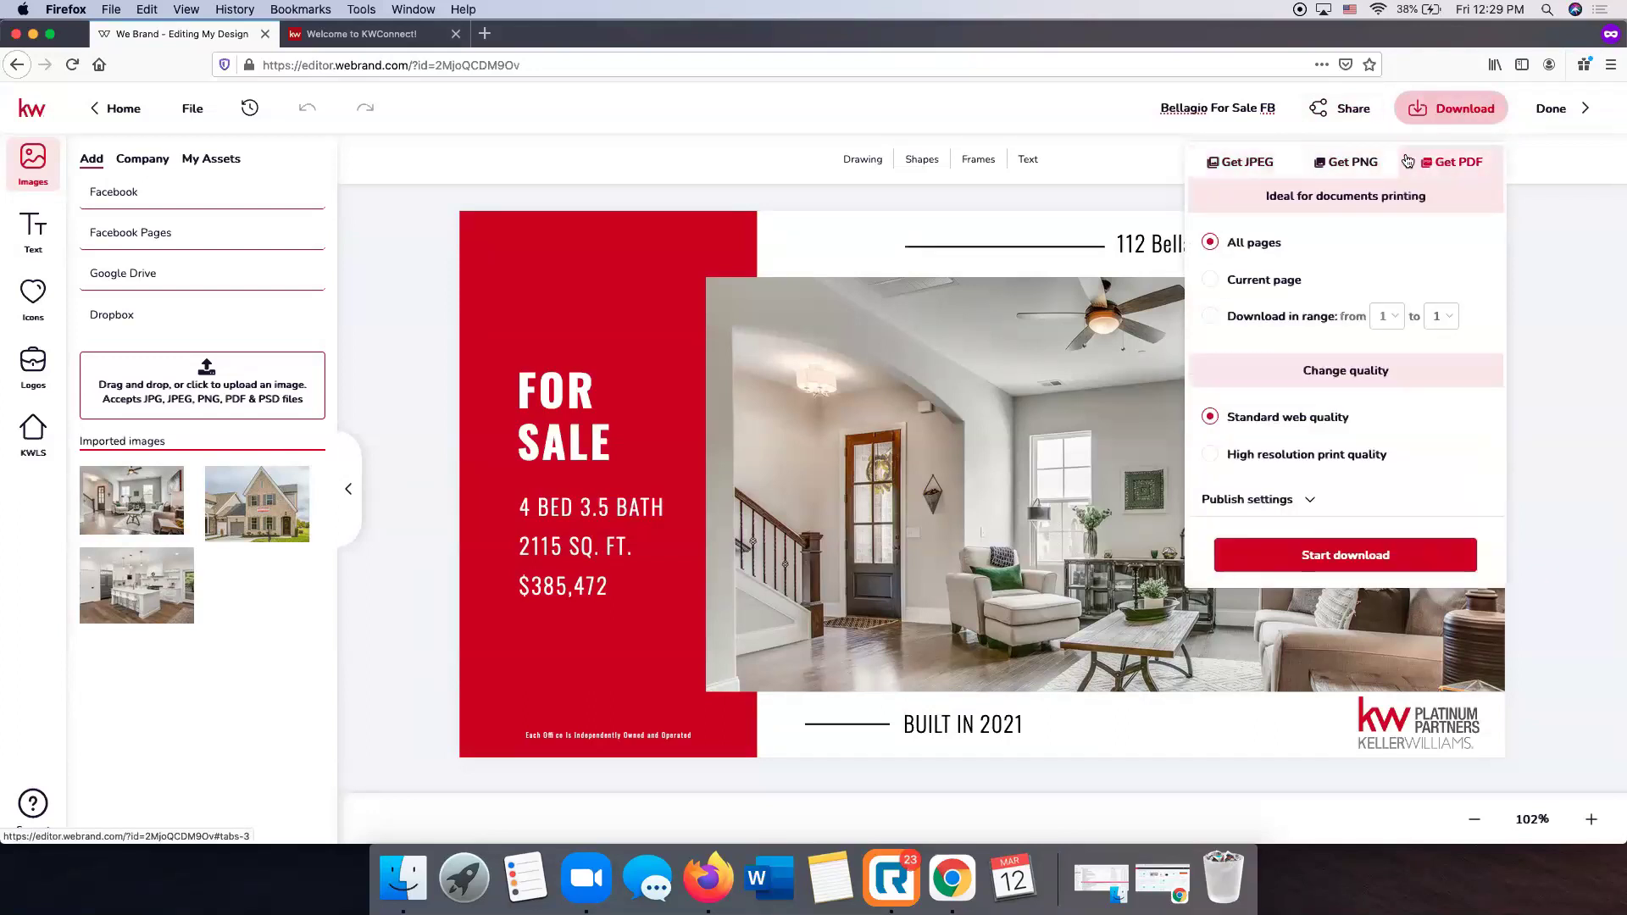
{"action": "left_click", "coordinate": [1259, 168]}
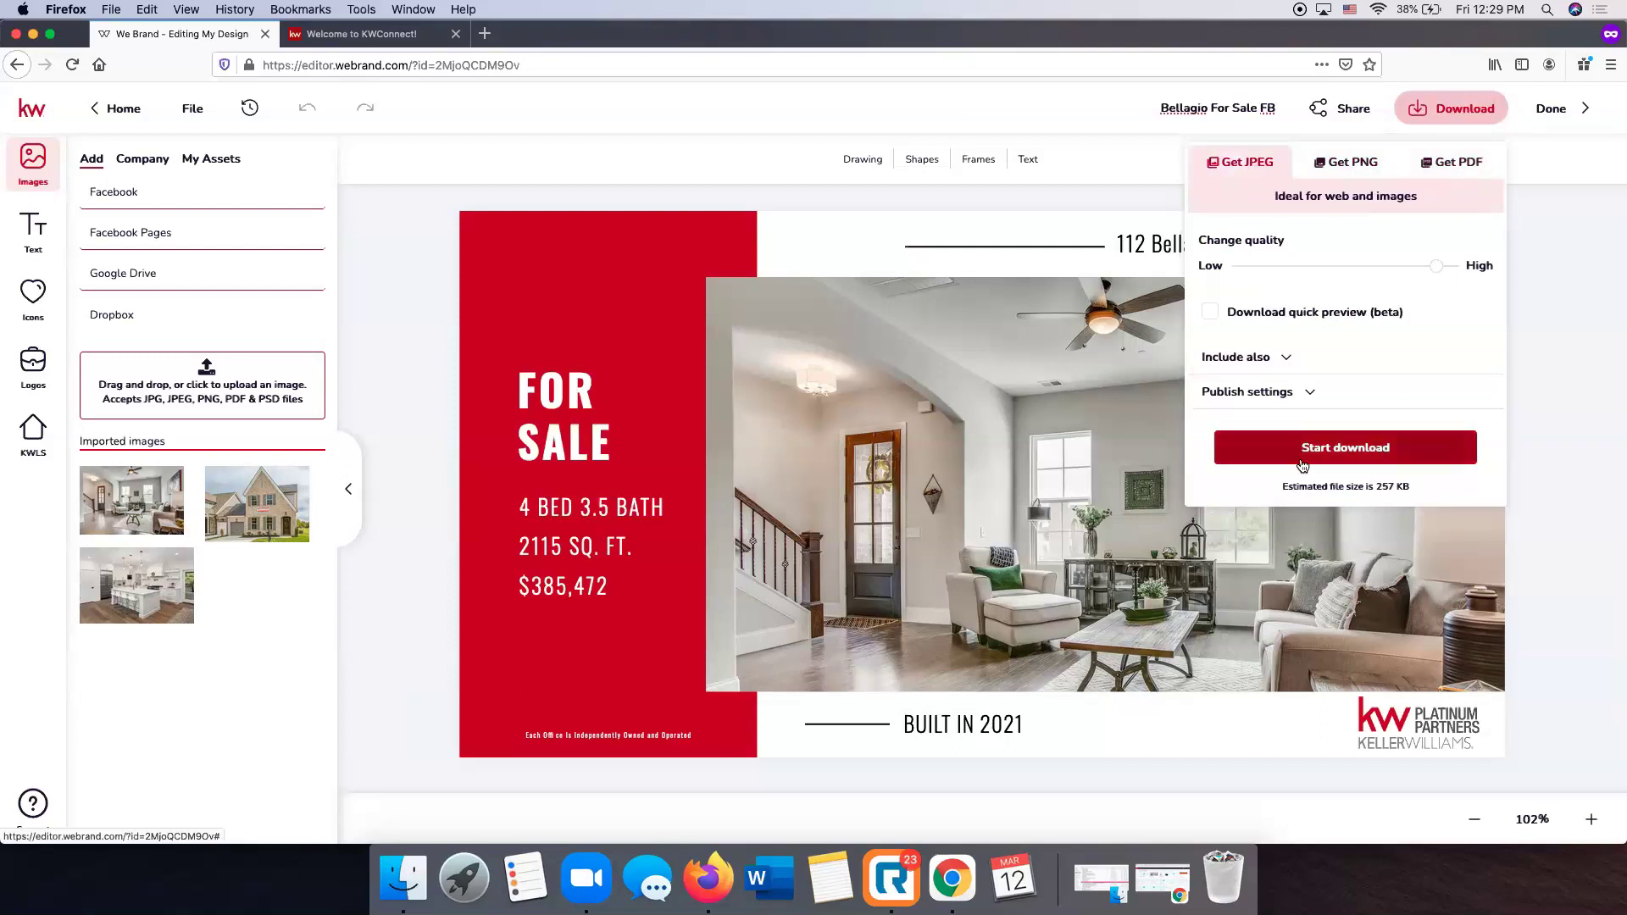
{"action": "left_click", "coordinate": [1356, 449]}
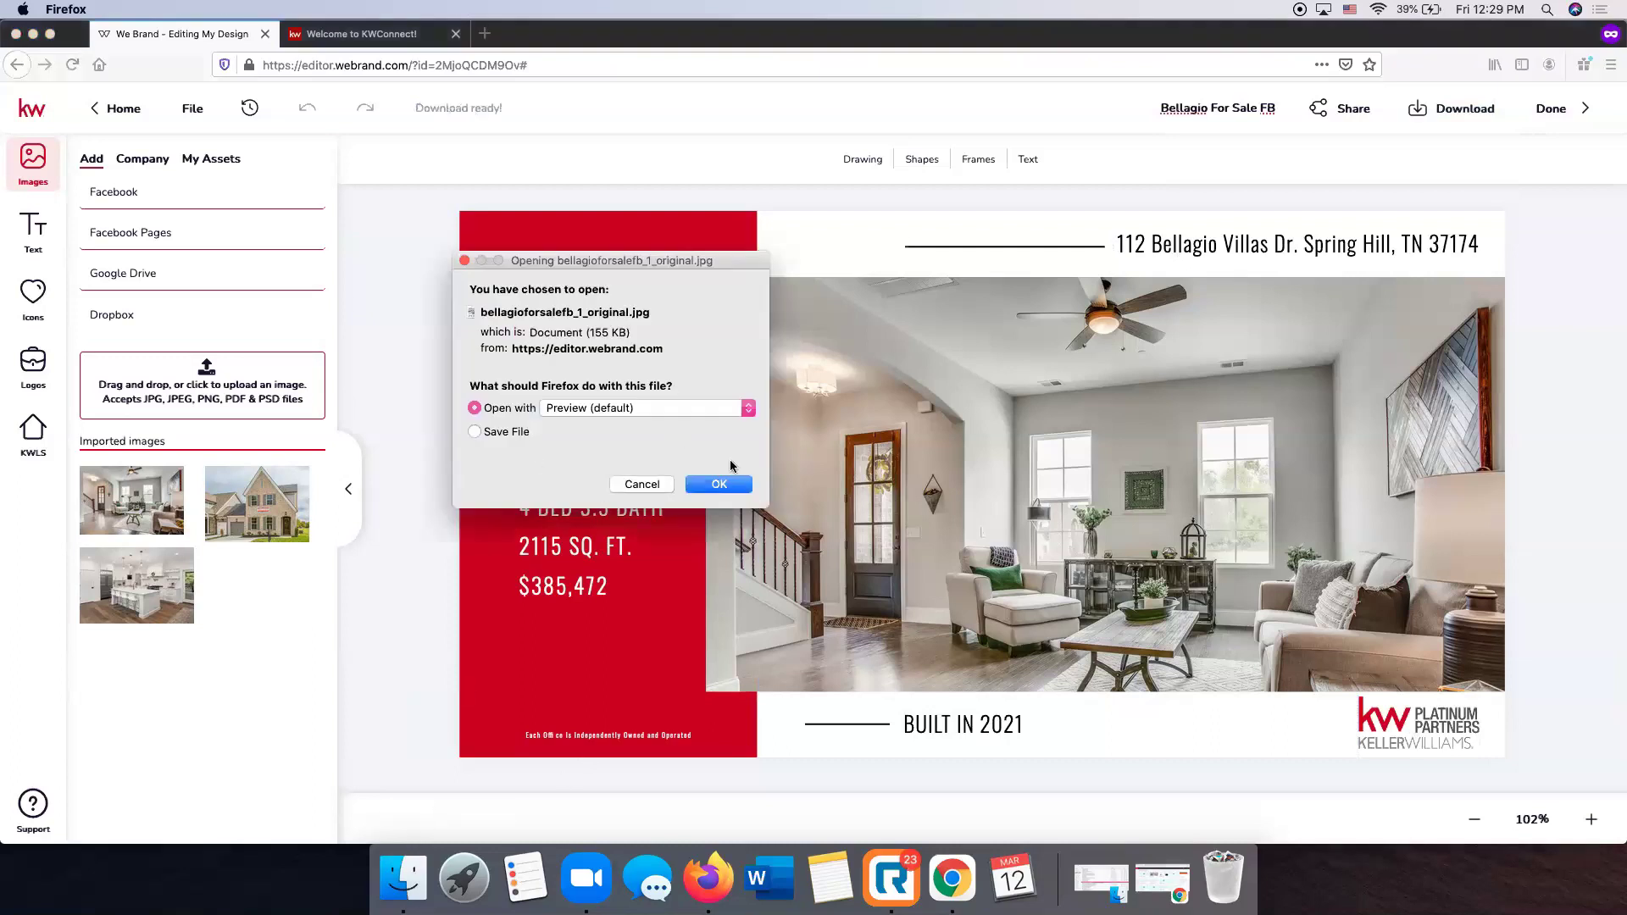
- View bellagioforsalefb_1_original.jpg in Preview, centred on screen, then close its window
{"action": "left_click", "coordinate": [731, 484]}
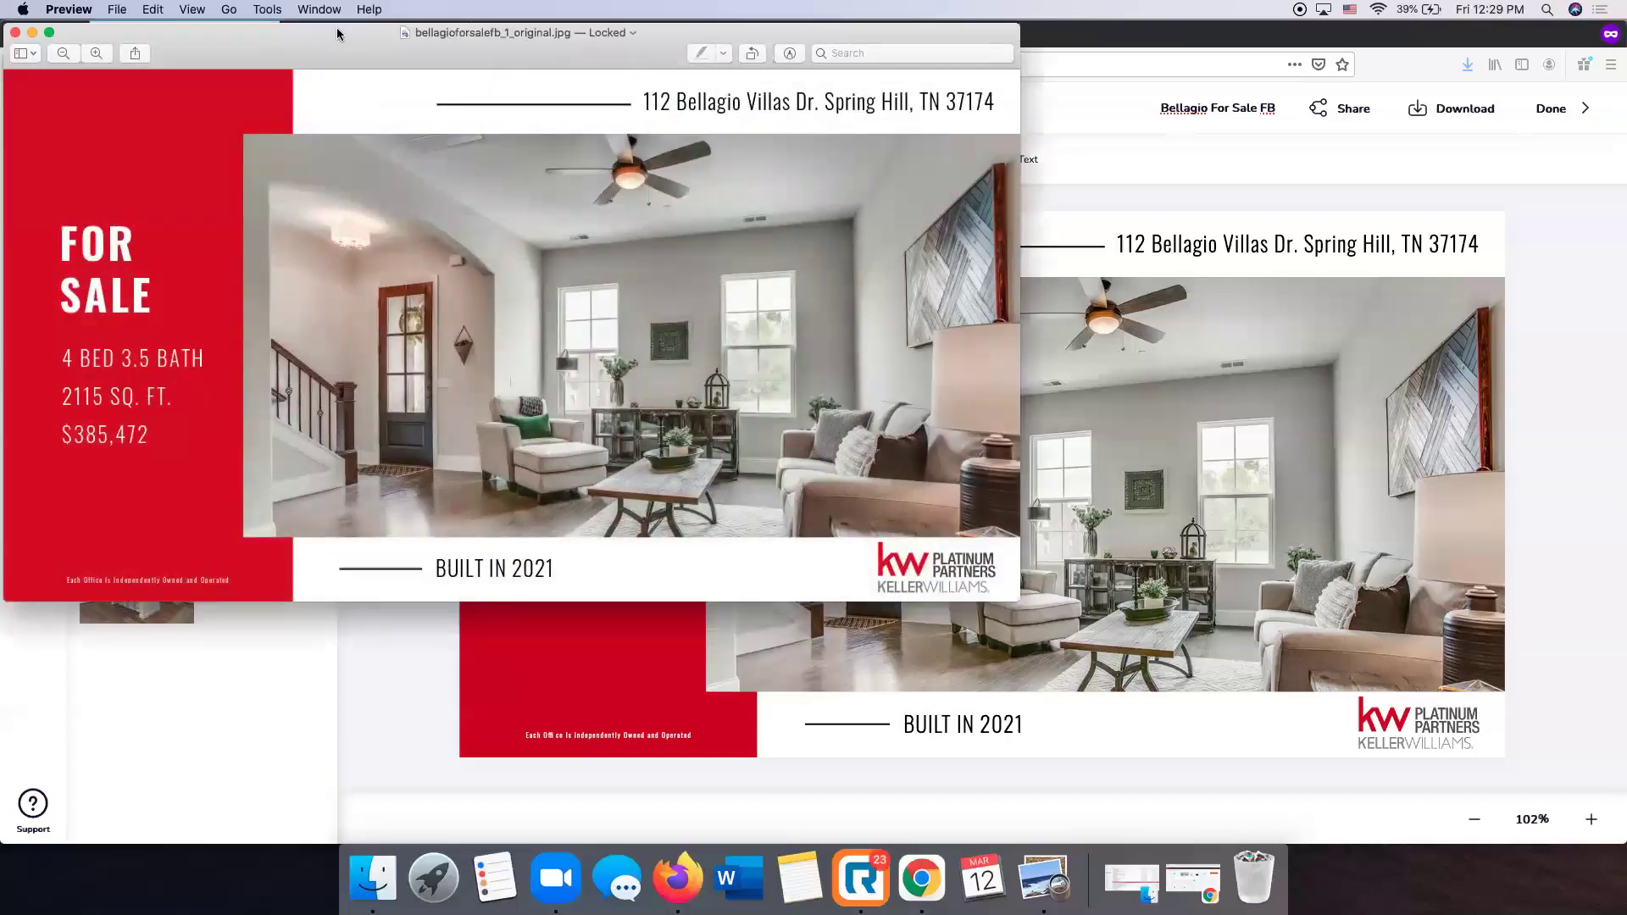
{"action": "left_click_drag", "start_coordinate": [337, 27], "coordinate": [577, 109]}
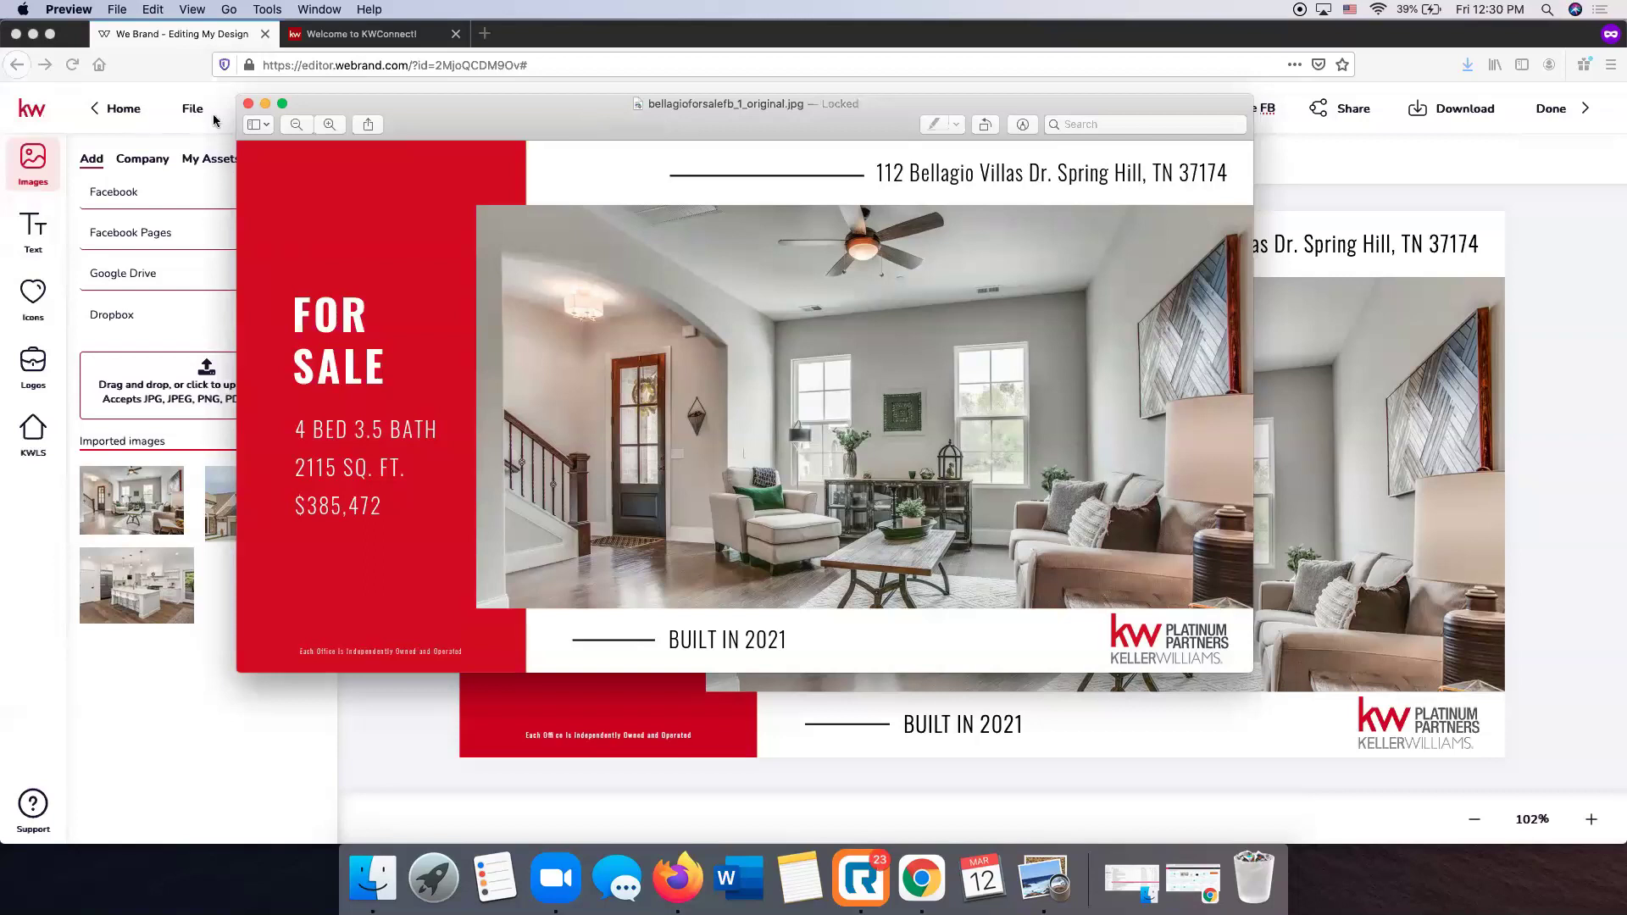
{"action": "left_click", "coordinate": [248, 103]}
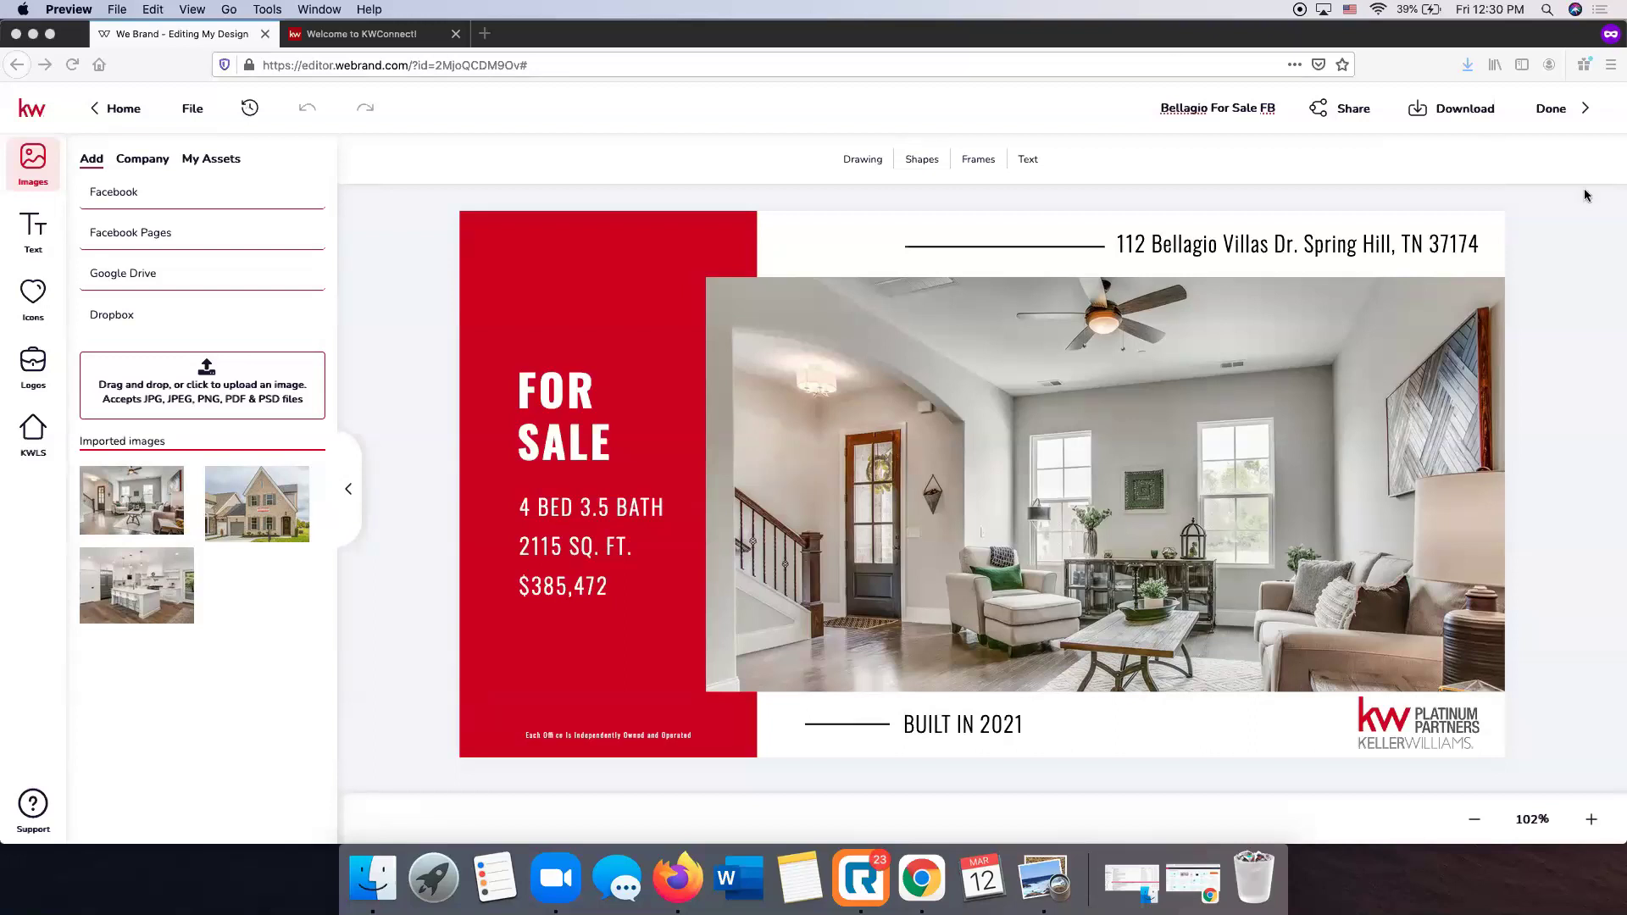
- Quit Preview, finish the design, and show the empty Campaigns Social Posts calendar for March 07 – March 13
{"action": "key", "text": "super+q"}
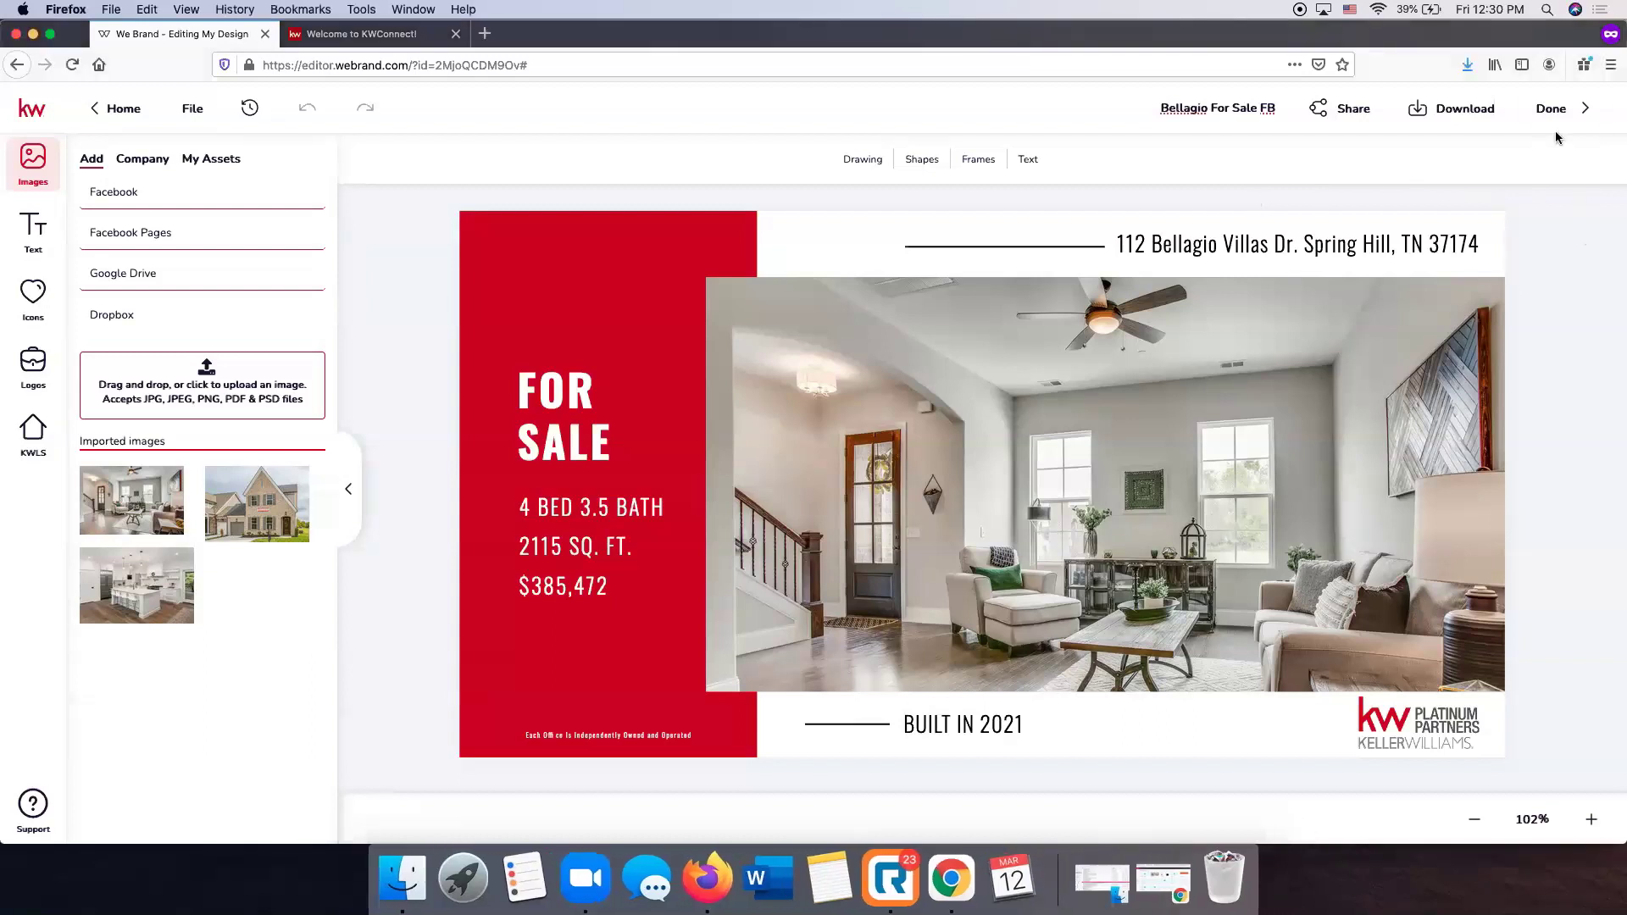
{"action": "left_click", "coordinate": [1555, 112]}
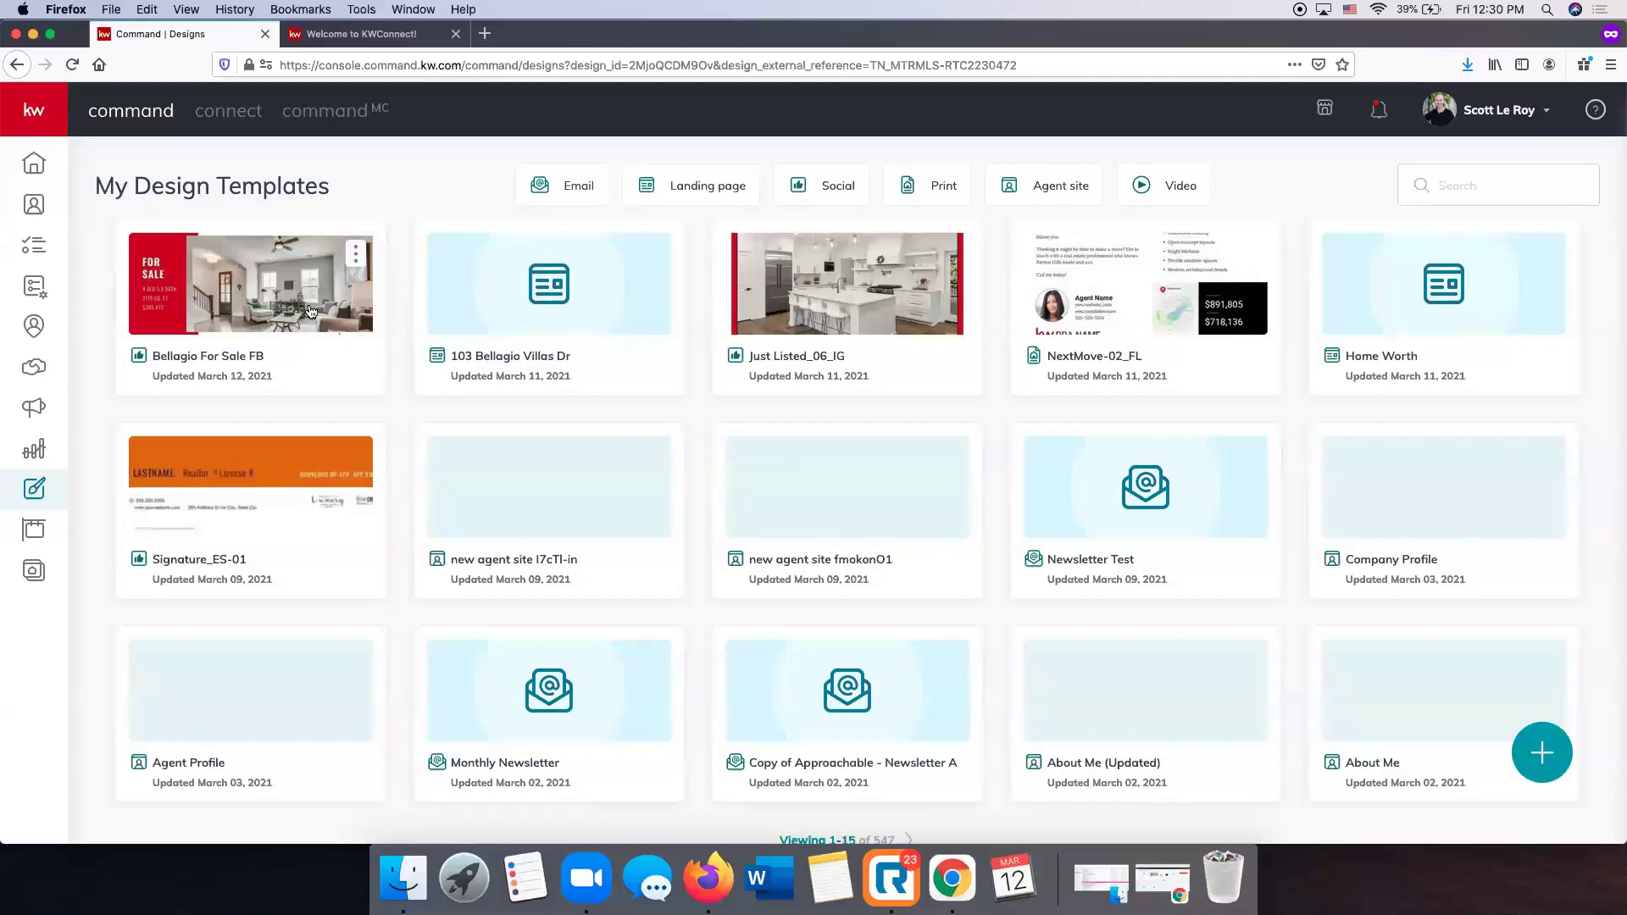
{"action": "left_click", "coordinate": [35, 413]}
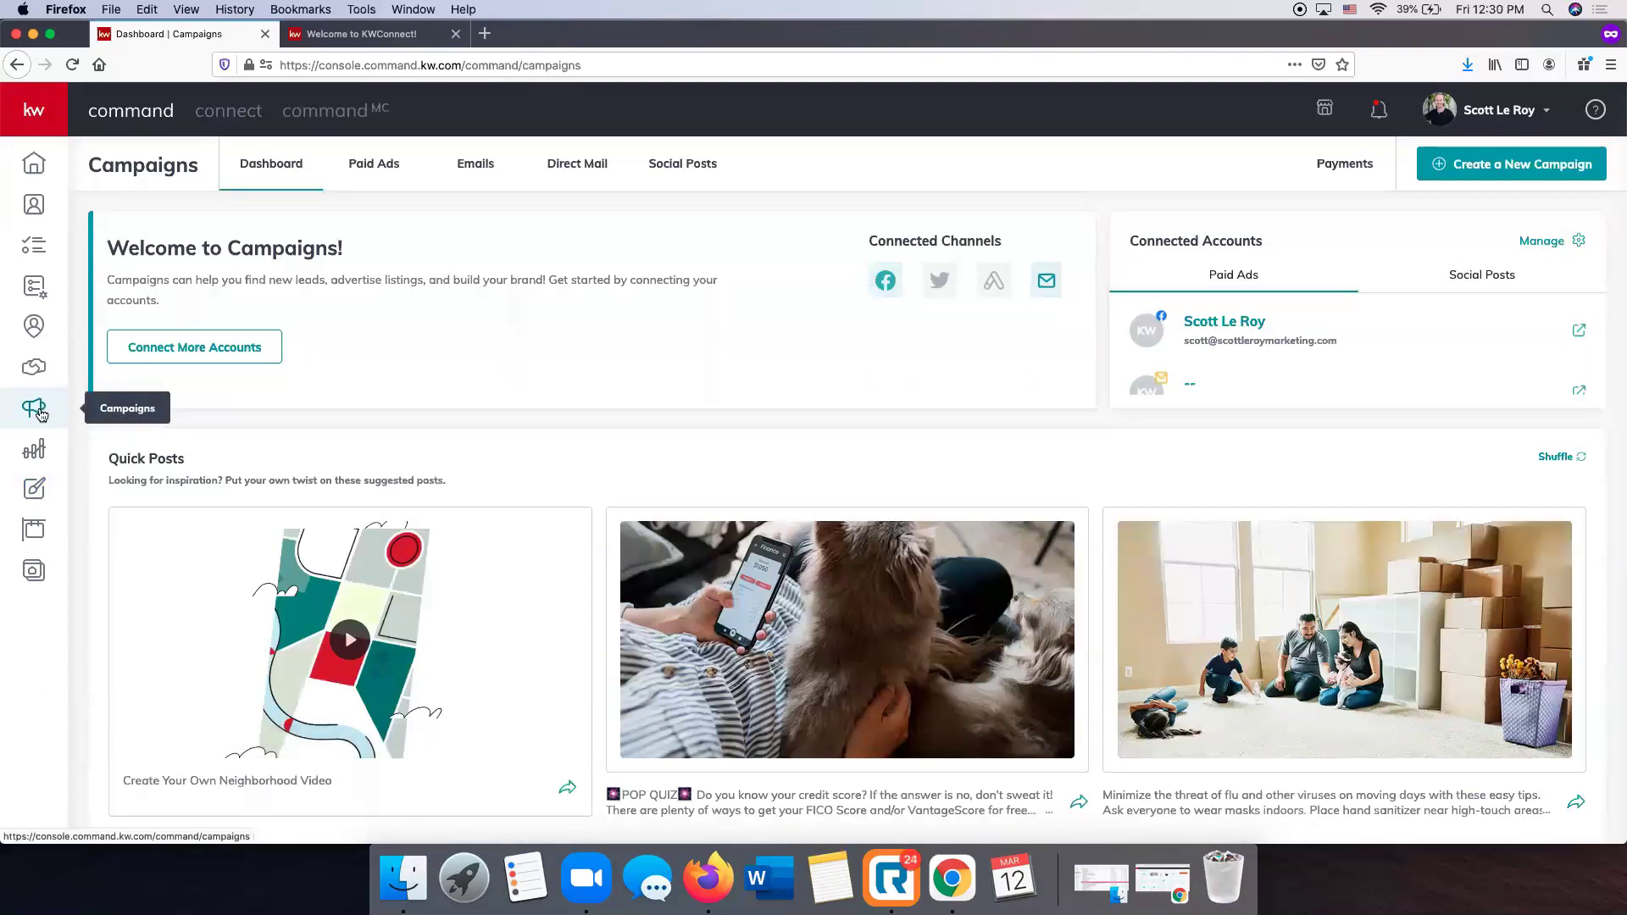
{"action": "left_click", "coordinate": [688, 166]}
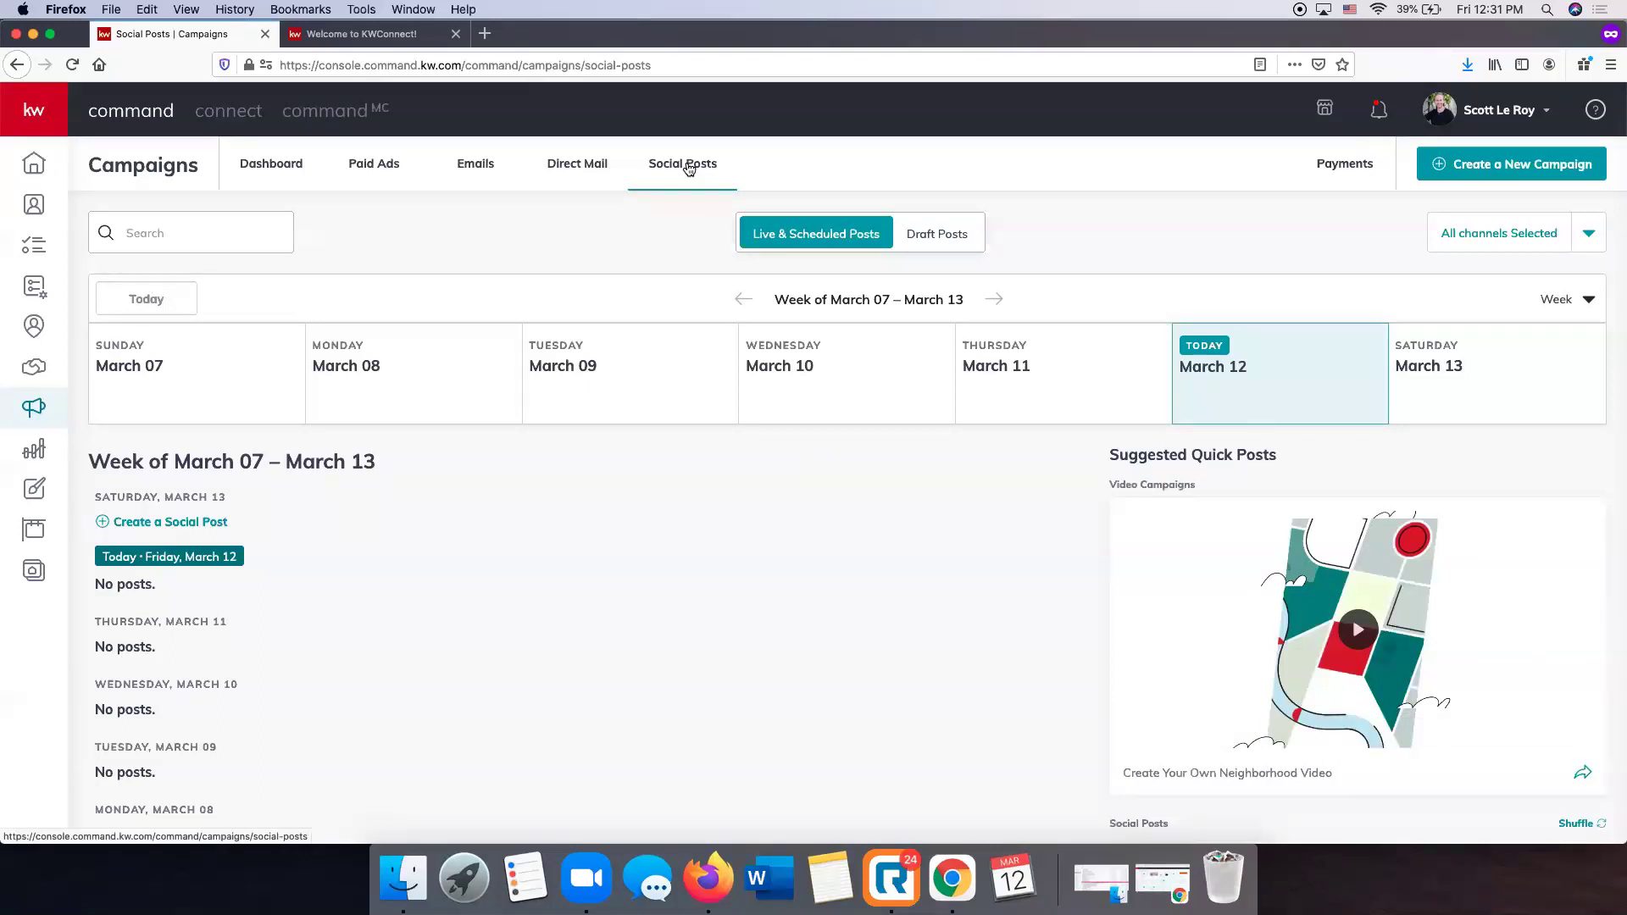
- Start a new campaign from the Social Posts page to see the campaign-type choices
{"action": "scroll", "coordinate": [253, 462], "scroll_direction": "down", "scroll_amount": 3}
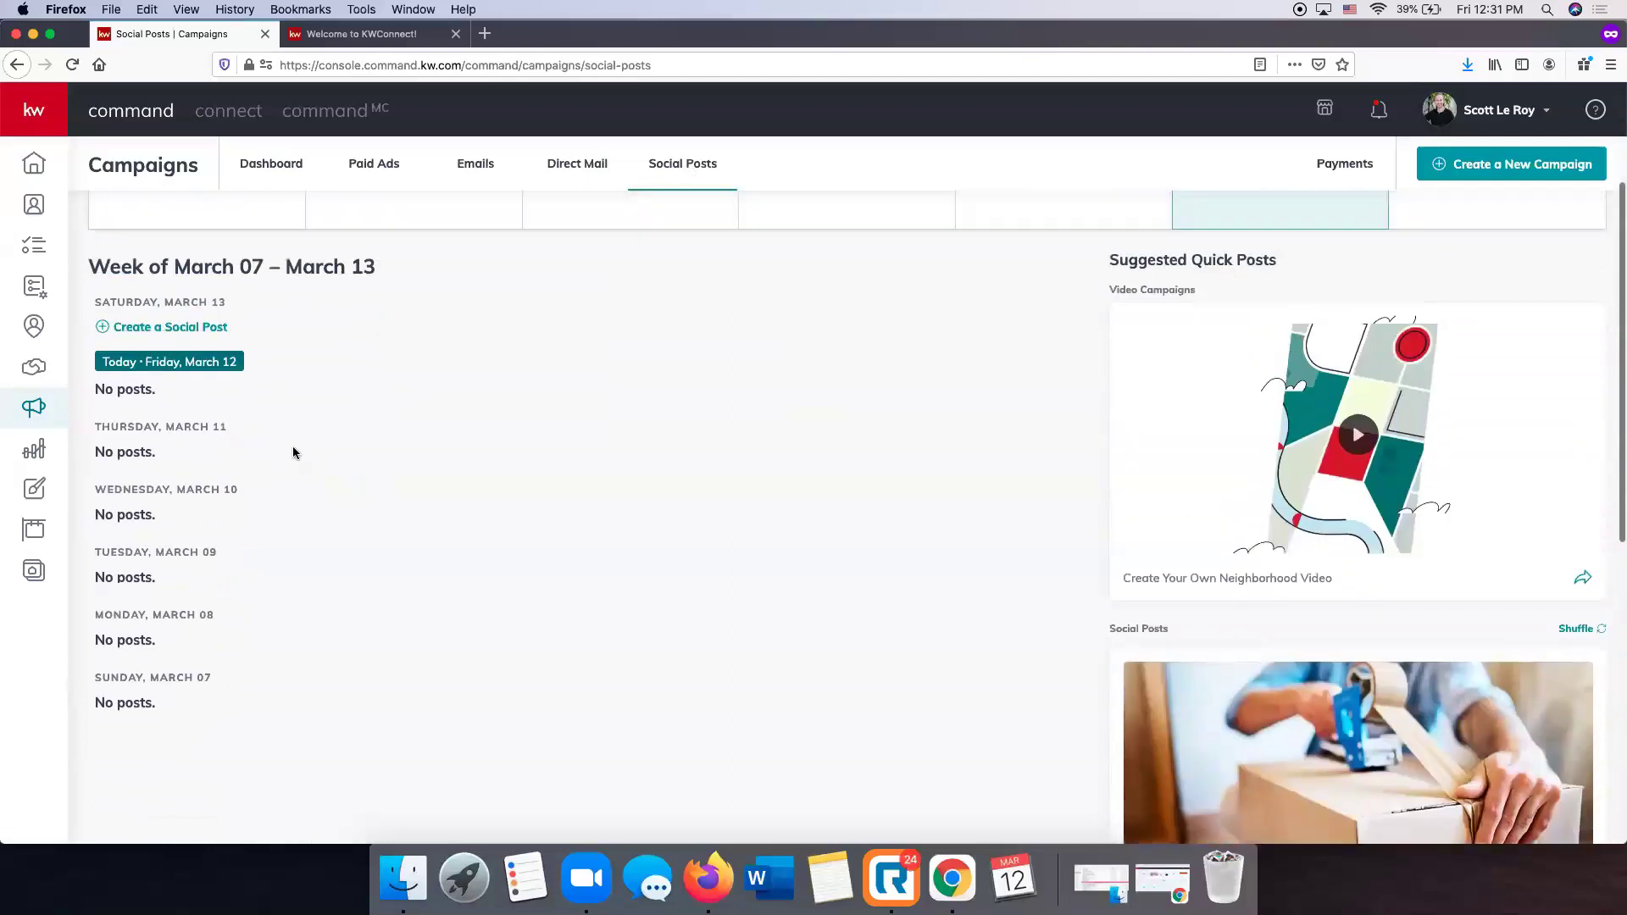
{"action": "scroll", "coordinate": [412, 505], "scroll_direction": "up", "scroll_amount": 1}
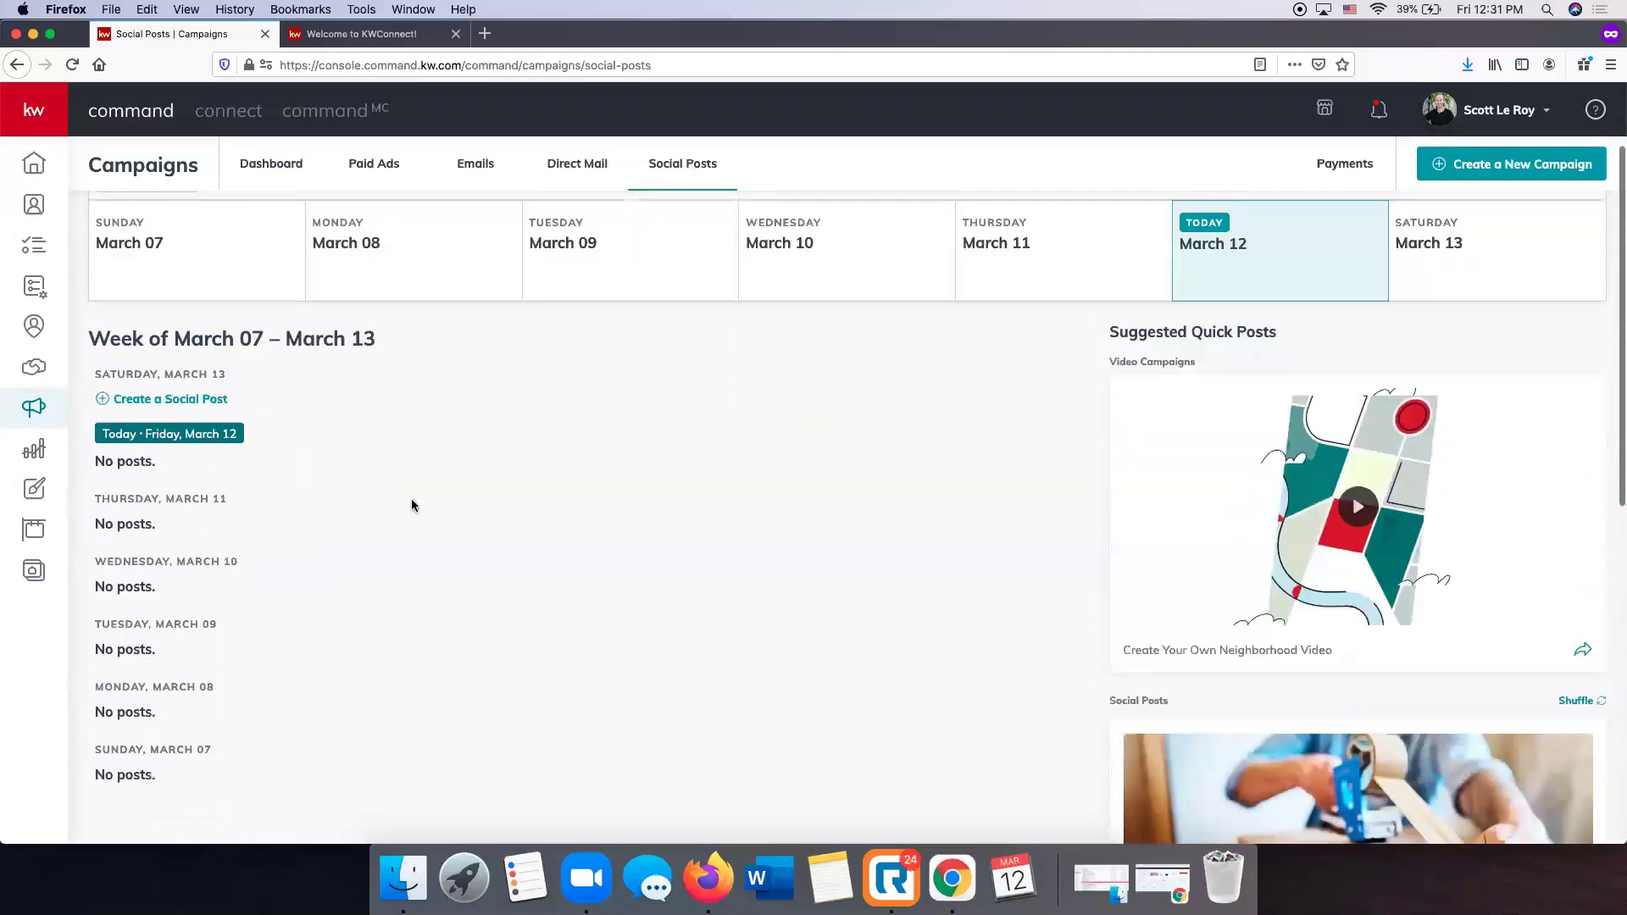
{"action": "scroll", "coordinate": [412, 505], "scroll_direction": "up", "scroll_amount": 2}
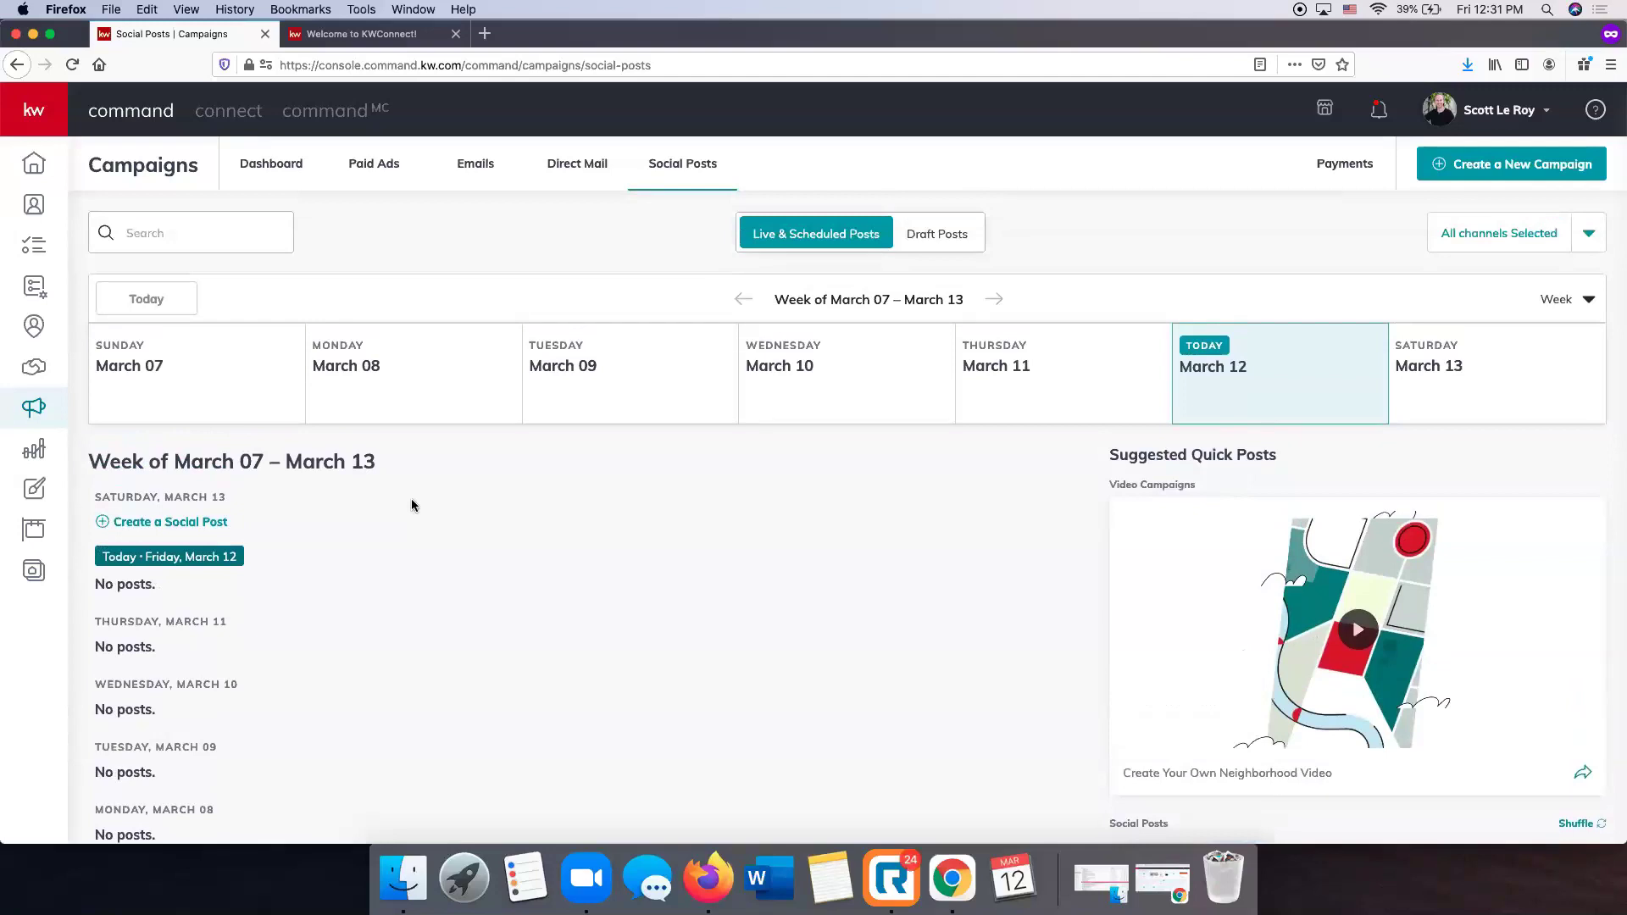
{"action": "left_click", "coordinate": [1526, 170]}
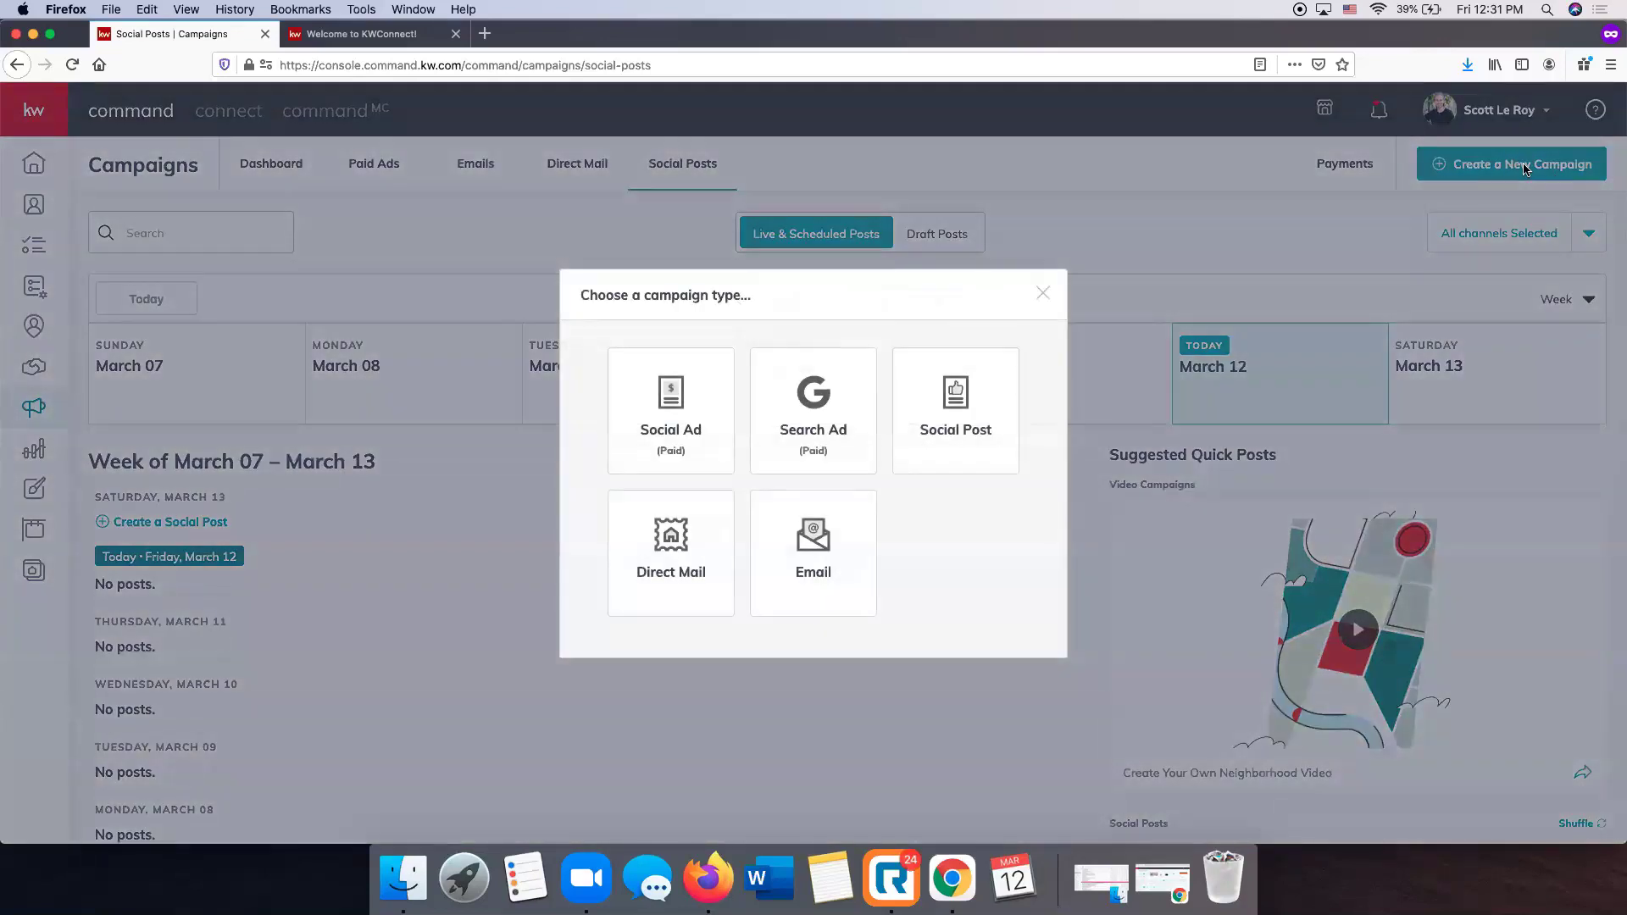
- Choose Social Post as the campaign type and place the cursor in the empty post text box
{"action": "left_click", "coordinate": [959, 428]}
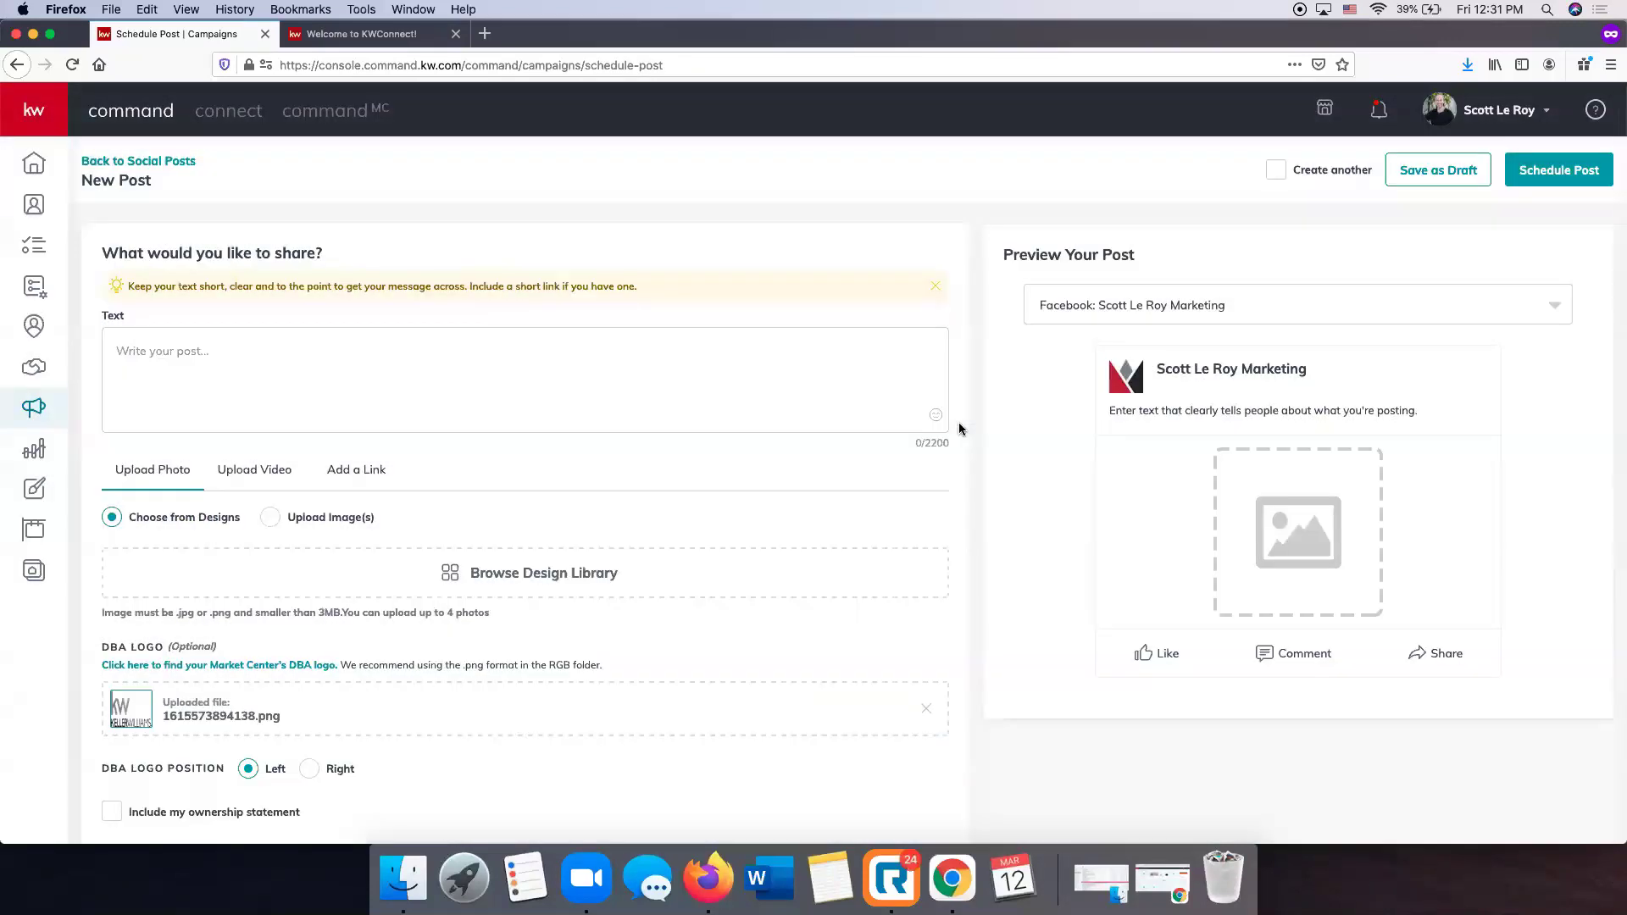
{"action": "scroll", "coordinate": [960, 428], "scroll_direction": "down", "scroll_amount": 5}
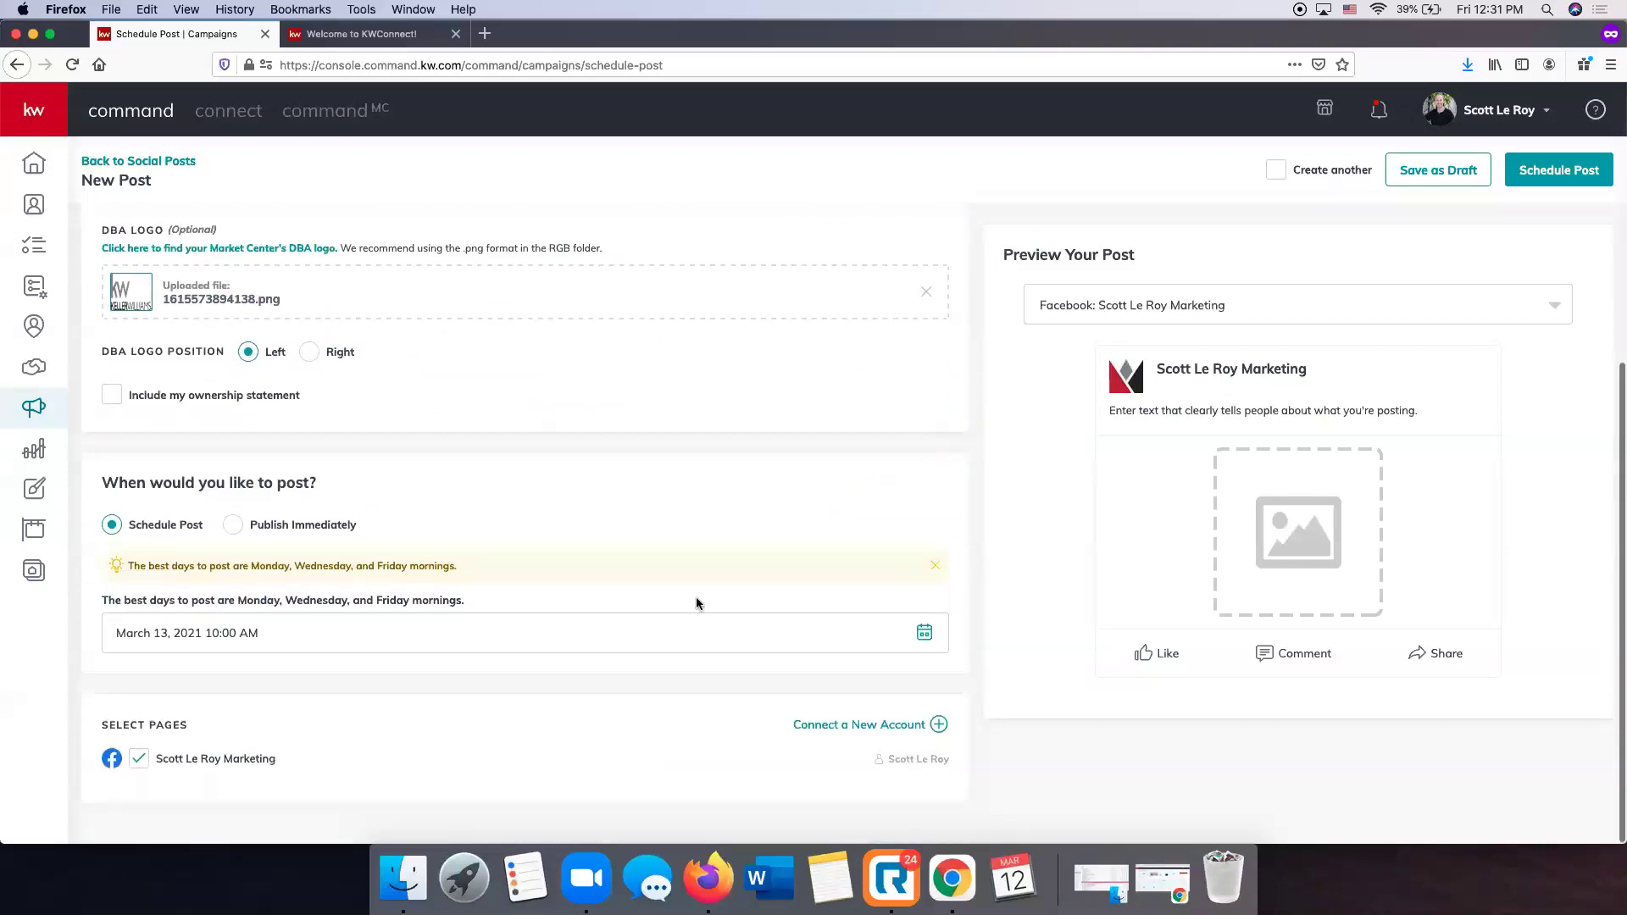
{"action": "scroll", "coordinate": [697, 603], "scroll_direction": "up", "scroll_amount": 5}
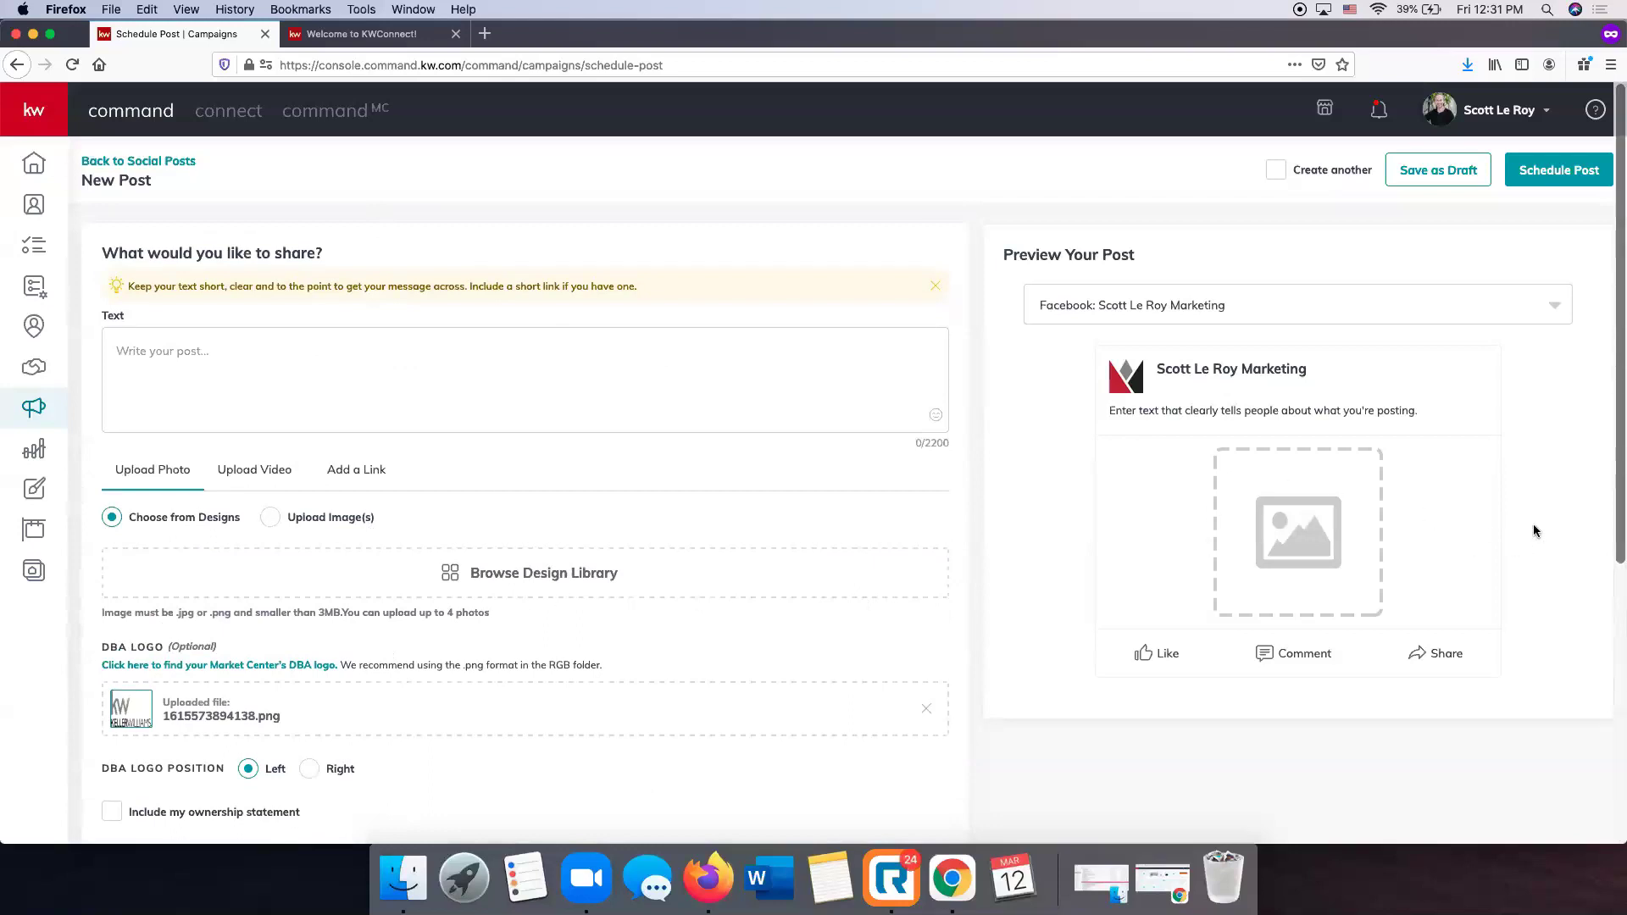
{"action": "left_click", "coordinate": [410, 375]}
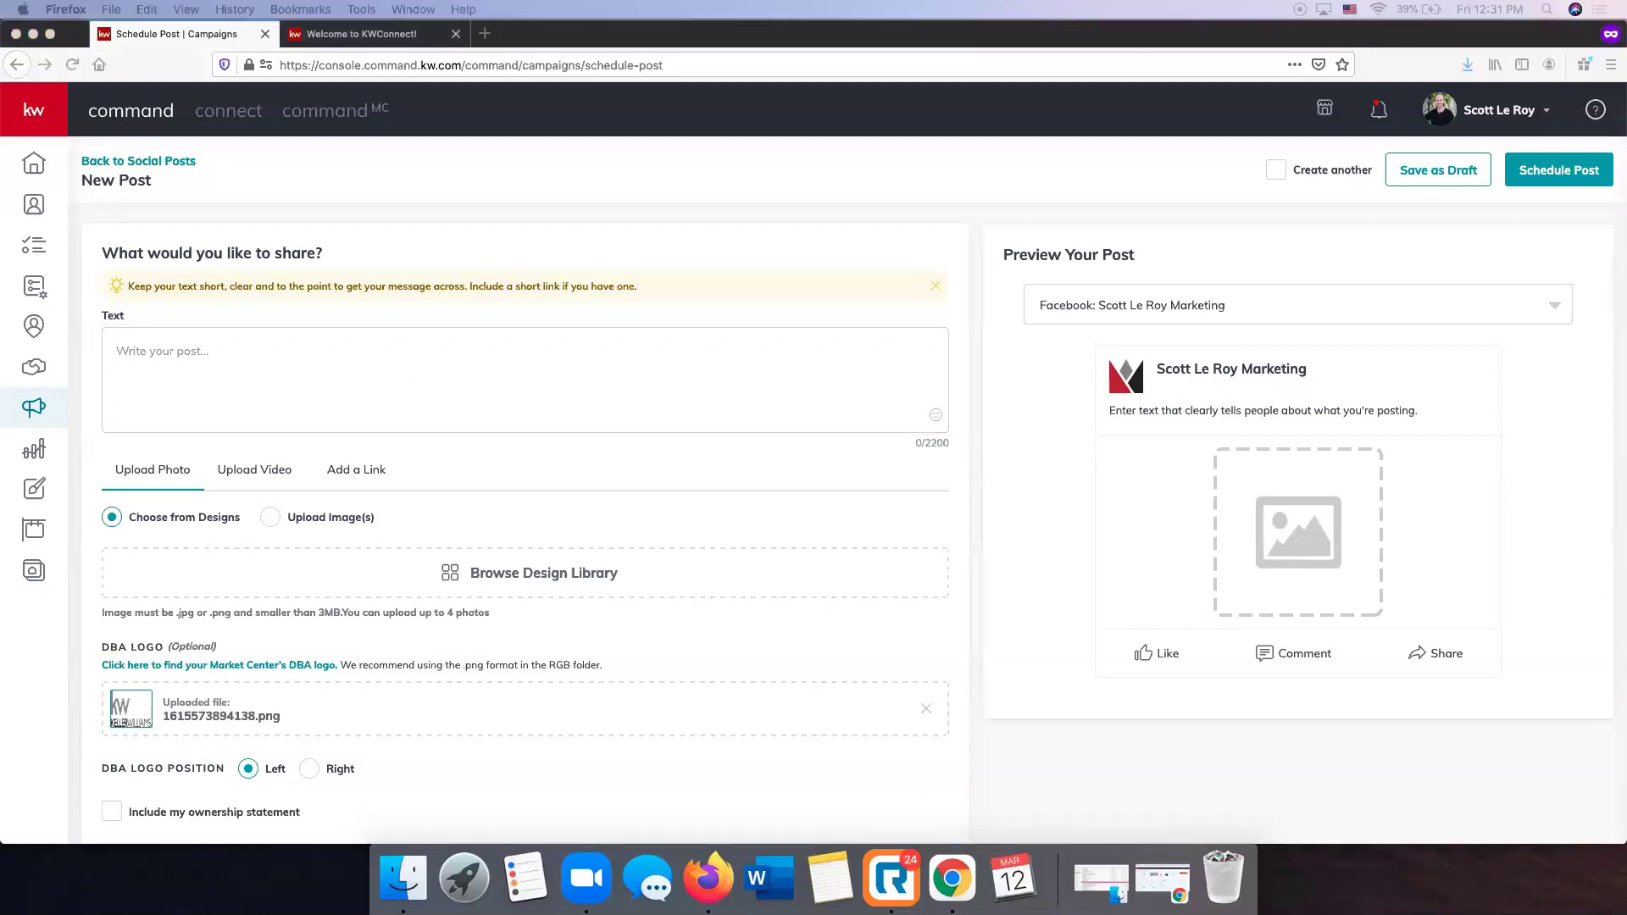
- Write 'Just Listed in Spring Hill!', paste the listing description, and add 'Contact Today for More Information'
{"action": "left_click", "coordinate": [146, 360]}
{"action": "type", "text": "Just Listed in Spr"}
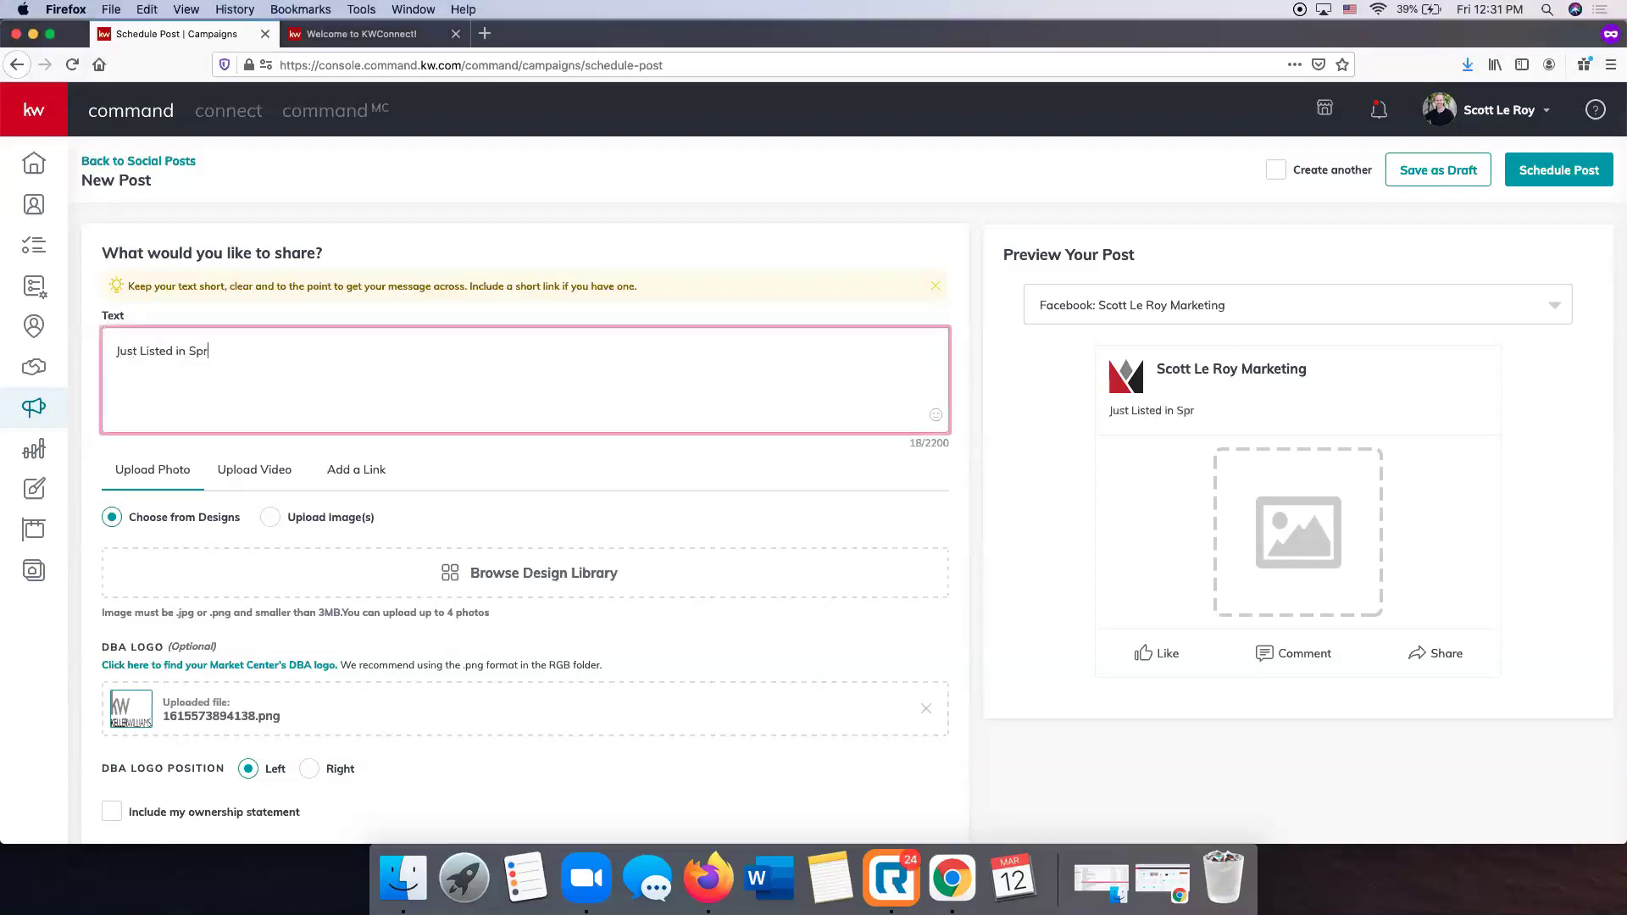
{"action": "type", "text": "ing Hill!"}
{"action": "type", "text": "Affordable Custom Homes by Dalamar Homes! The Cocoa floor plan features 4 BR & 3.5 Baths, Large Master Bedroom on Main Level, Gourmet Kitchen, Built-in SS Appliances & Gas Cooktop, Large Bonus Rm Second Floor, Laundry Room, Rounded Corners and Archways, 10' Ceilings on the first floor, Hardwoods, Covered Back Porch, Low Maintenance Community, Many Upgrades Included, and more!"}
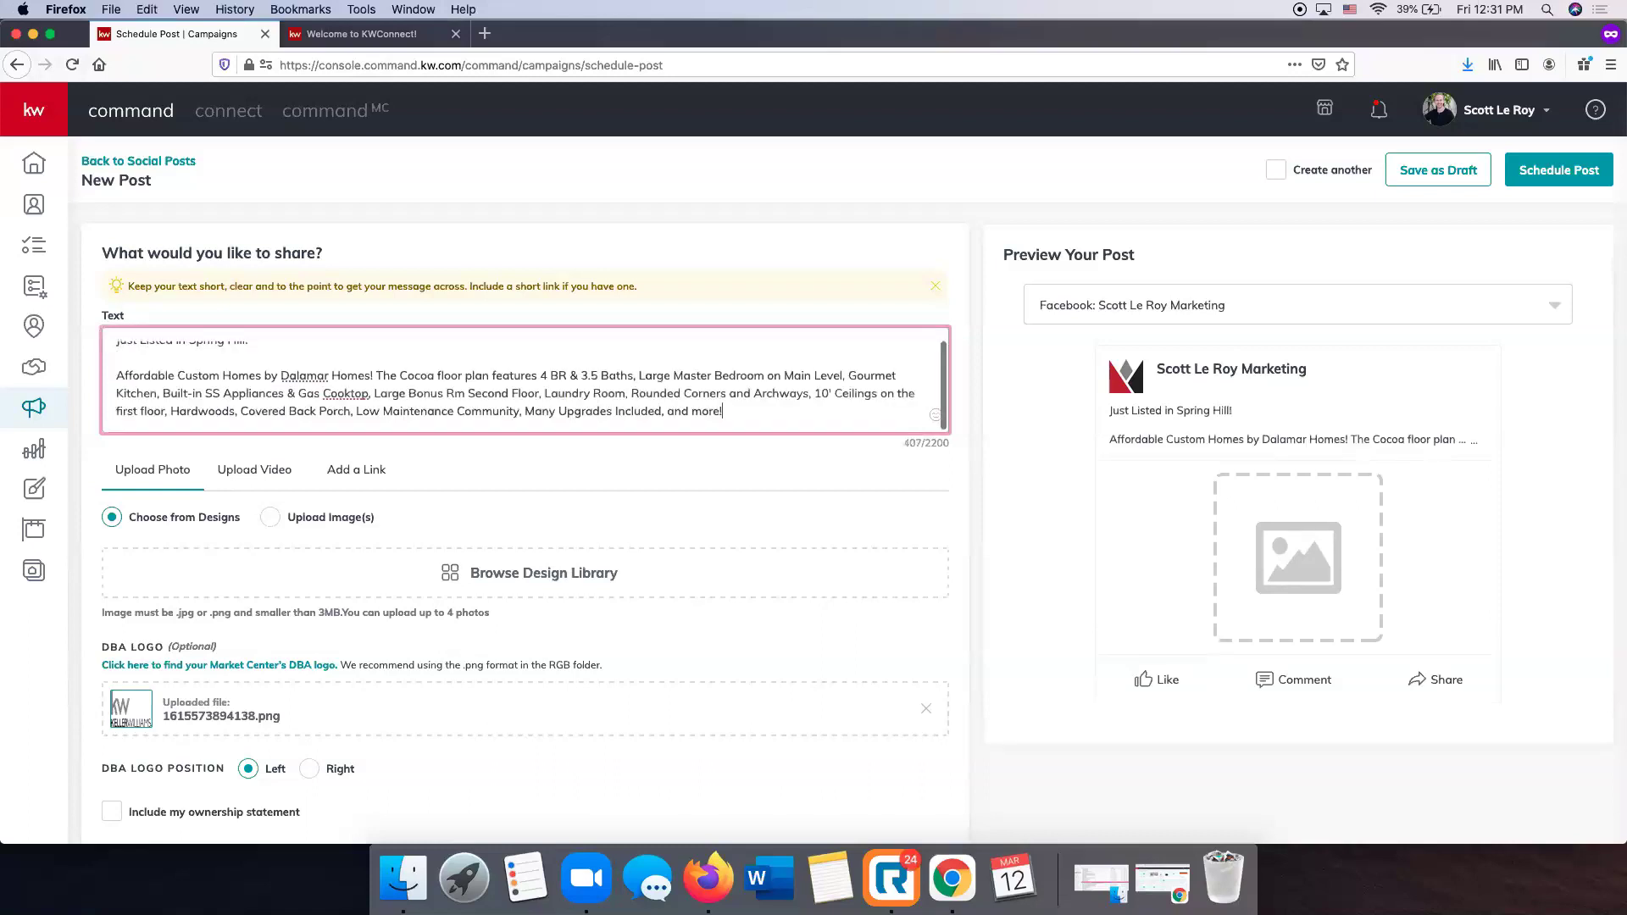
{"action": "key", "text": "Return"}
{"action": "key", "text": "Return"}
{"action": "type", "text": "Cont"}
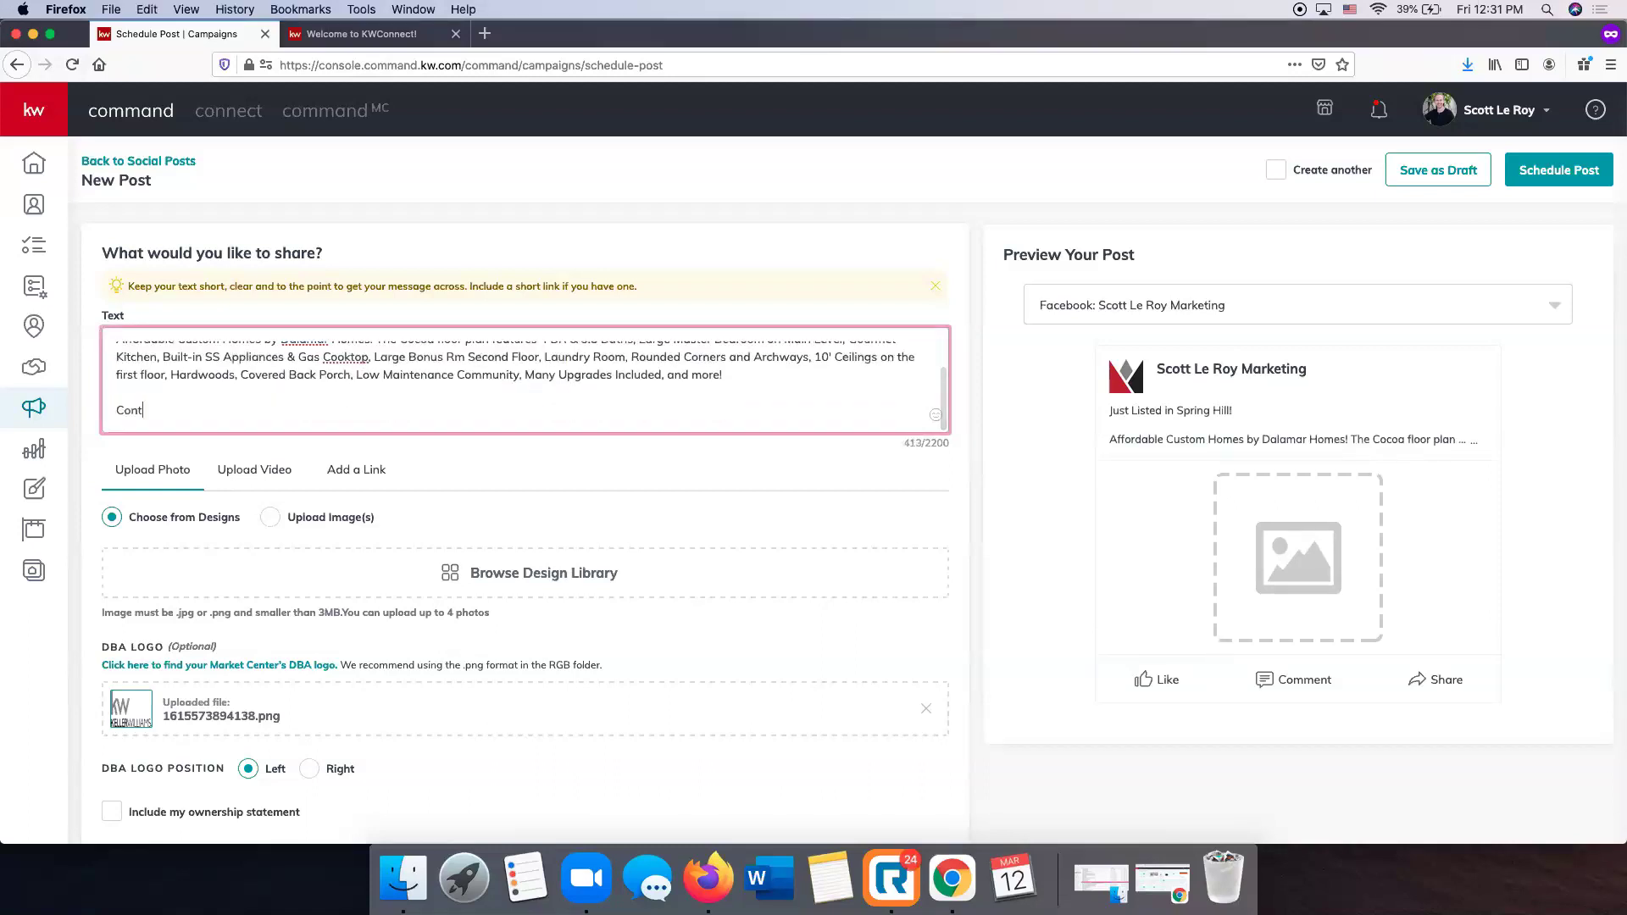
{"action": "type", "text": "act Today for More "}
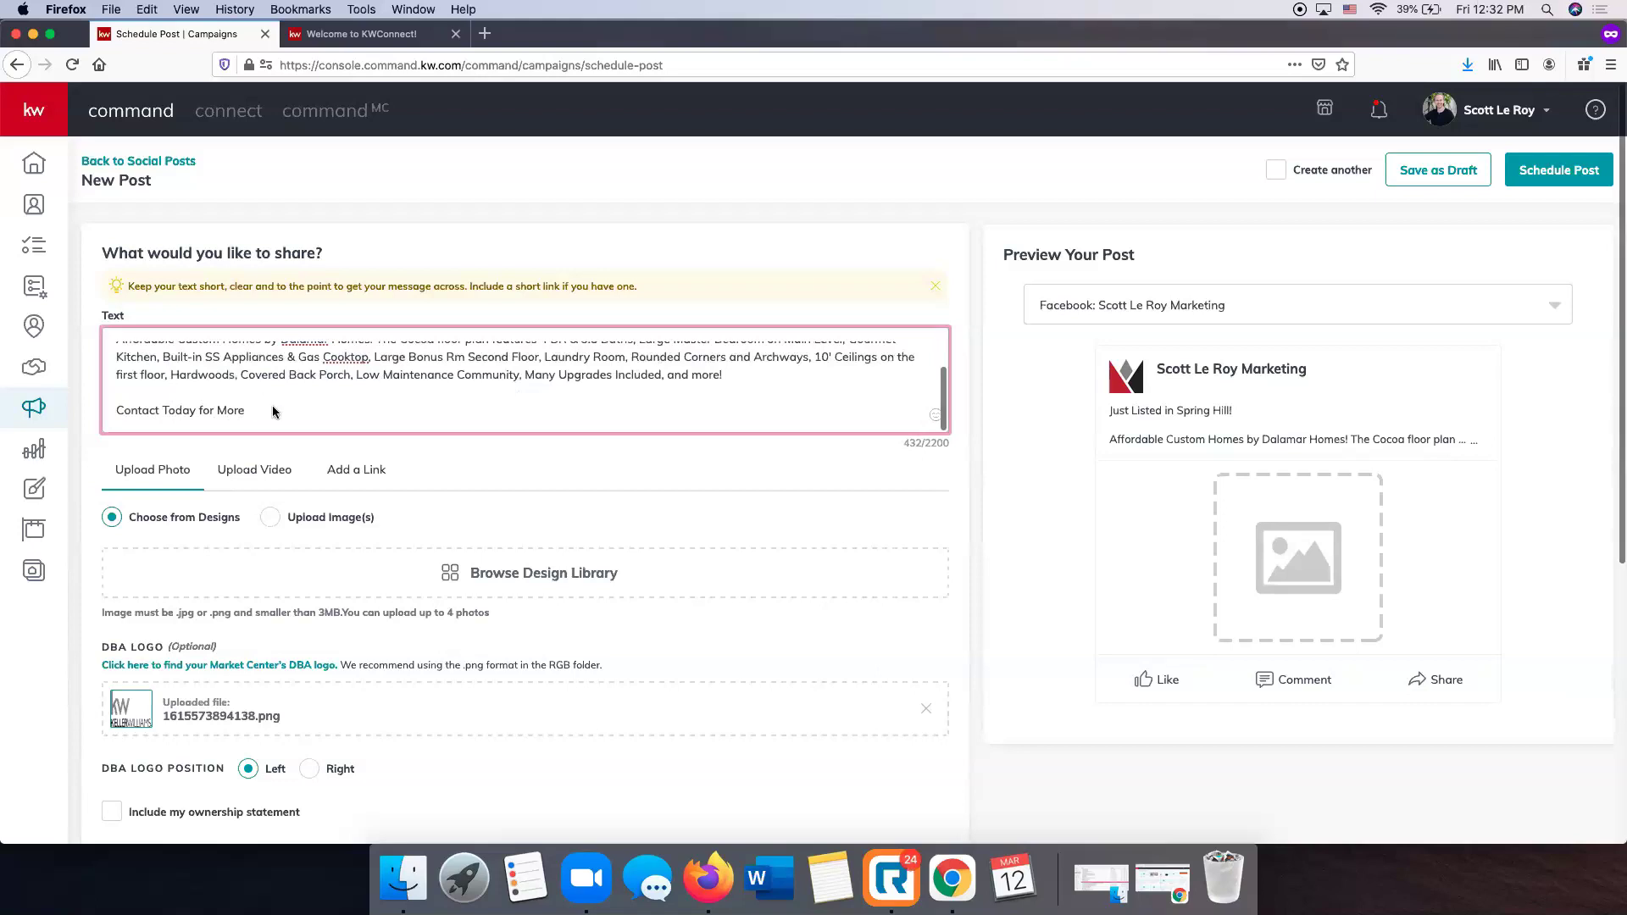
{"action": "type", "text": "Information!"}
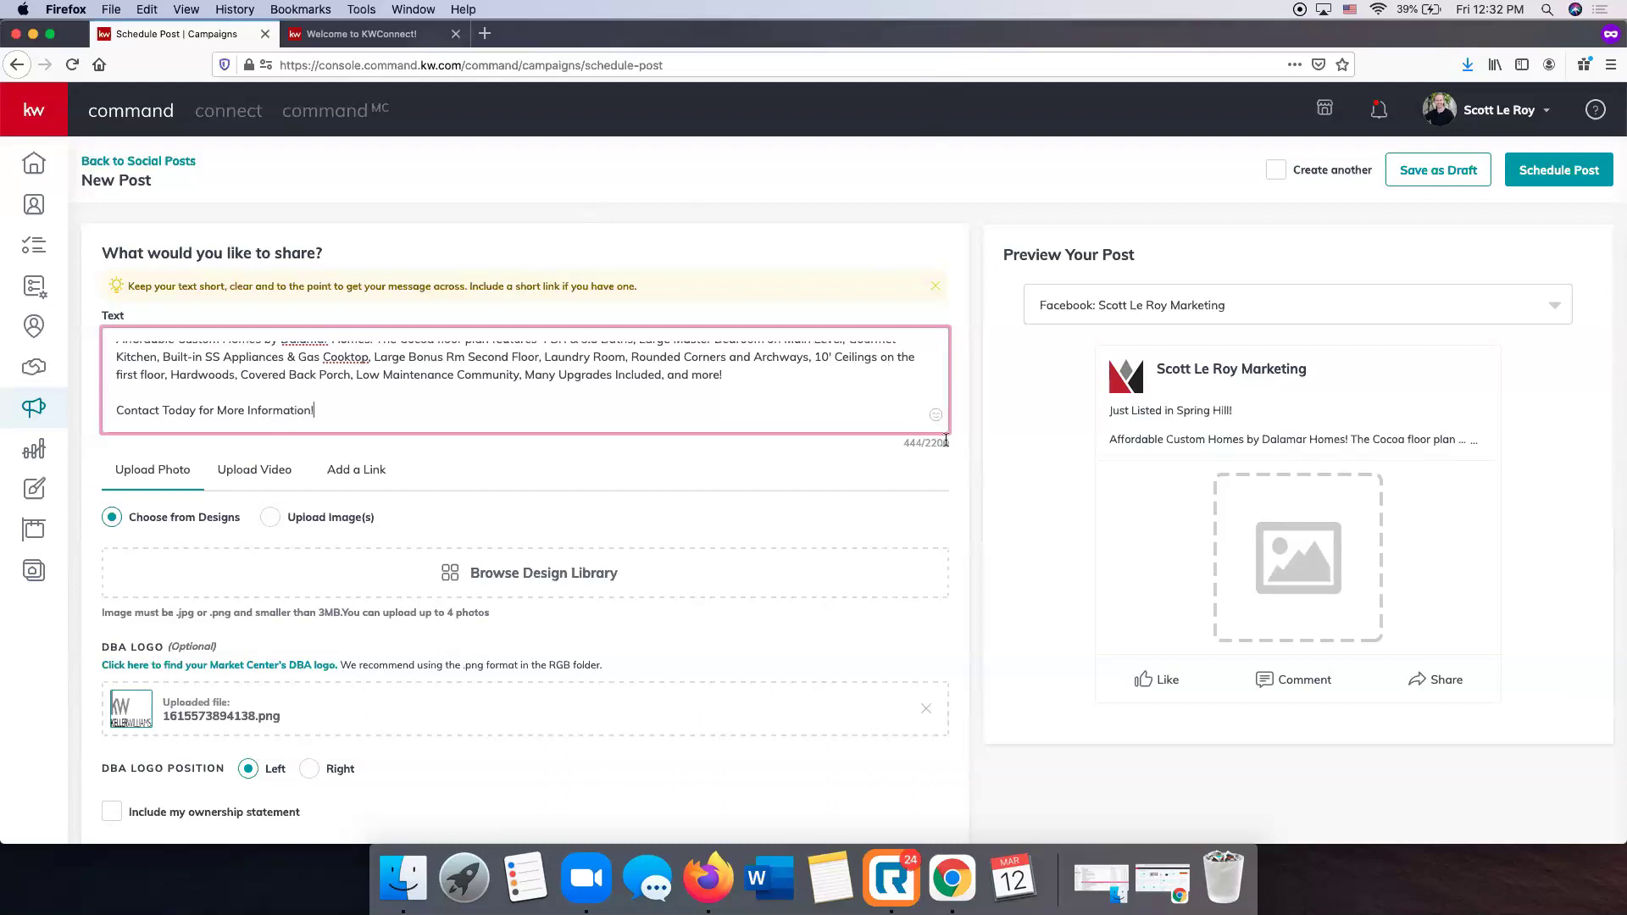
{"action": "scroll", "coordinate": [626, 395], "scroll_direction": "up", "scroll_amount": 3}
{"action": "scroll", "coordinate": [626, 396], "scroll_direction": "down", "scroll_amount": 3}
{"action": "scroll", "coordinate": [626, 395], "scroll_direction": "up", "scroll_amount": 3}
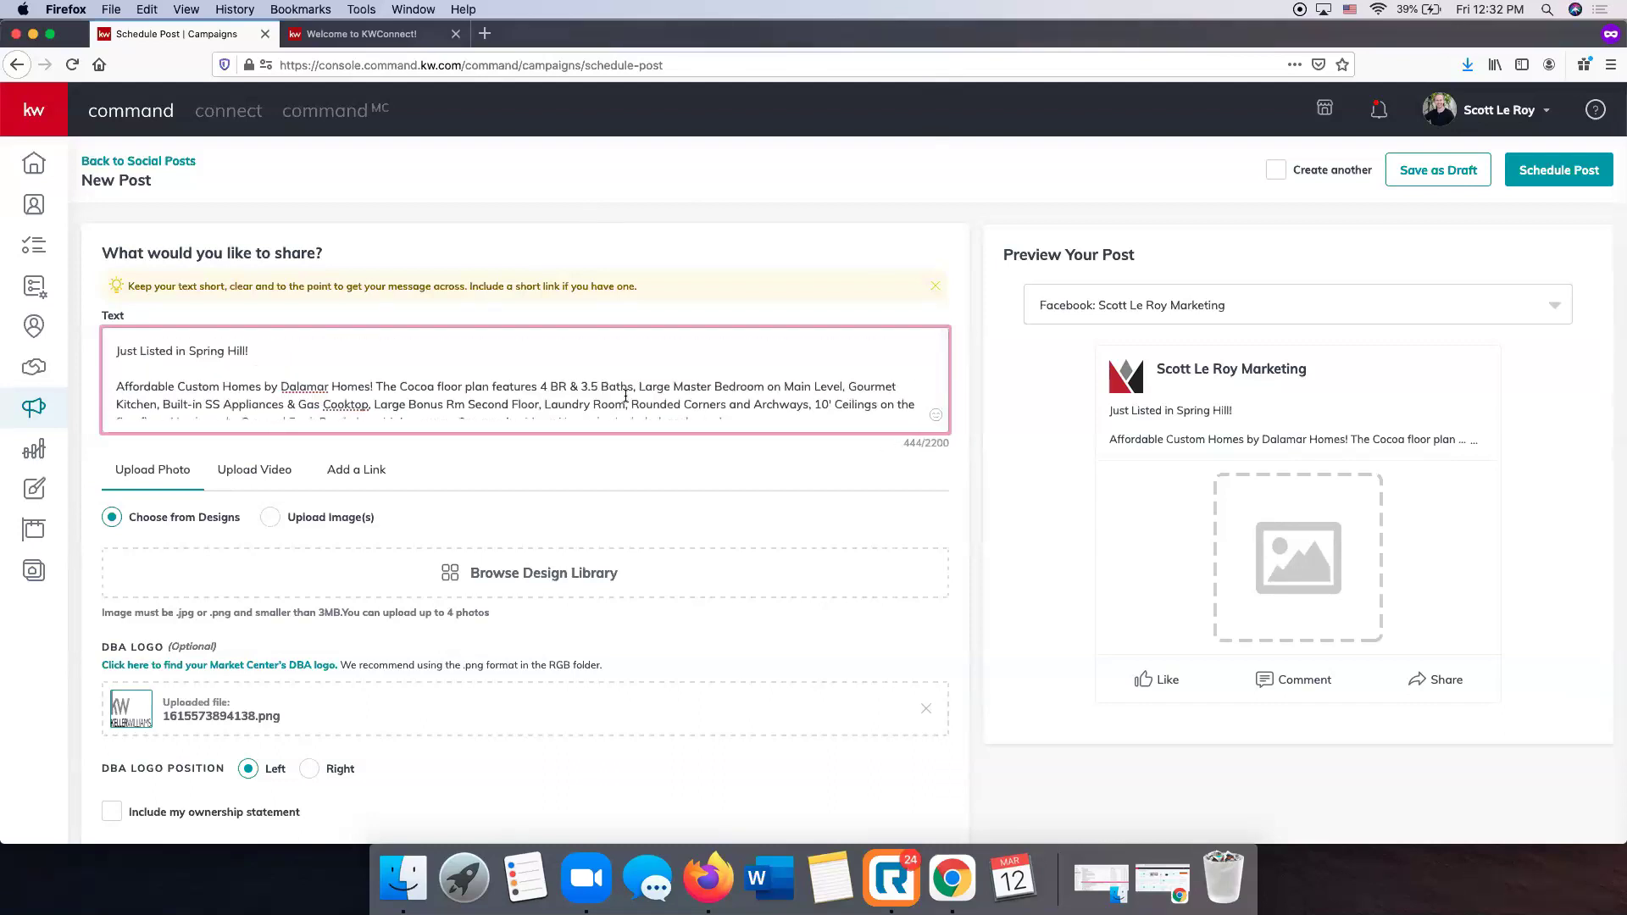
{"action": "scroll", "coordinate": [626, 396], "scroll_direction": "down", "scroll_amount": 3}
{"action": "scroll", "coordinate": [487, 516], "scroll_direction": "down", "scroll_amount": 1}
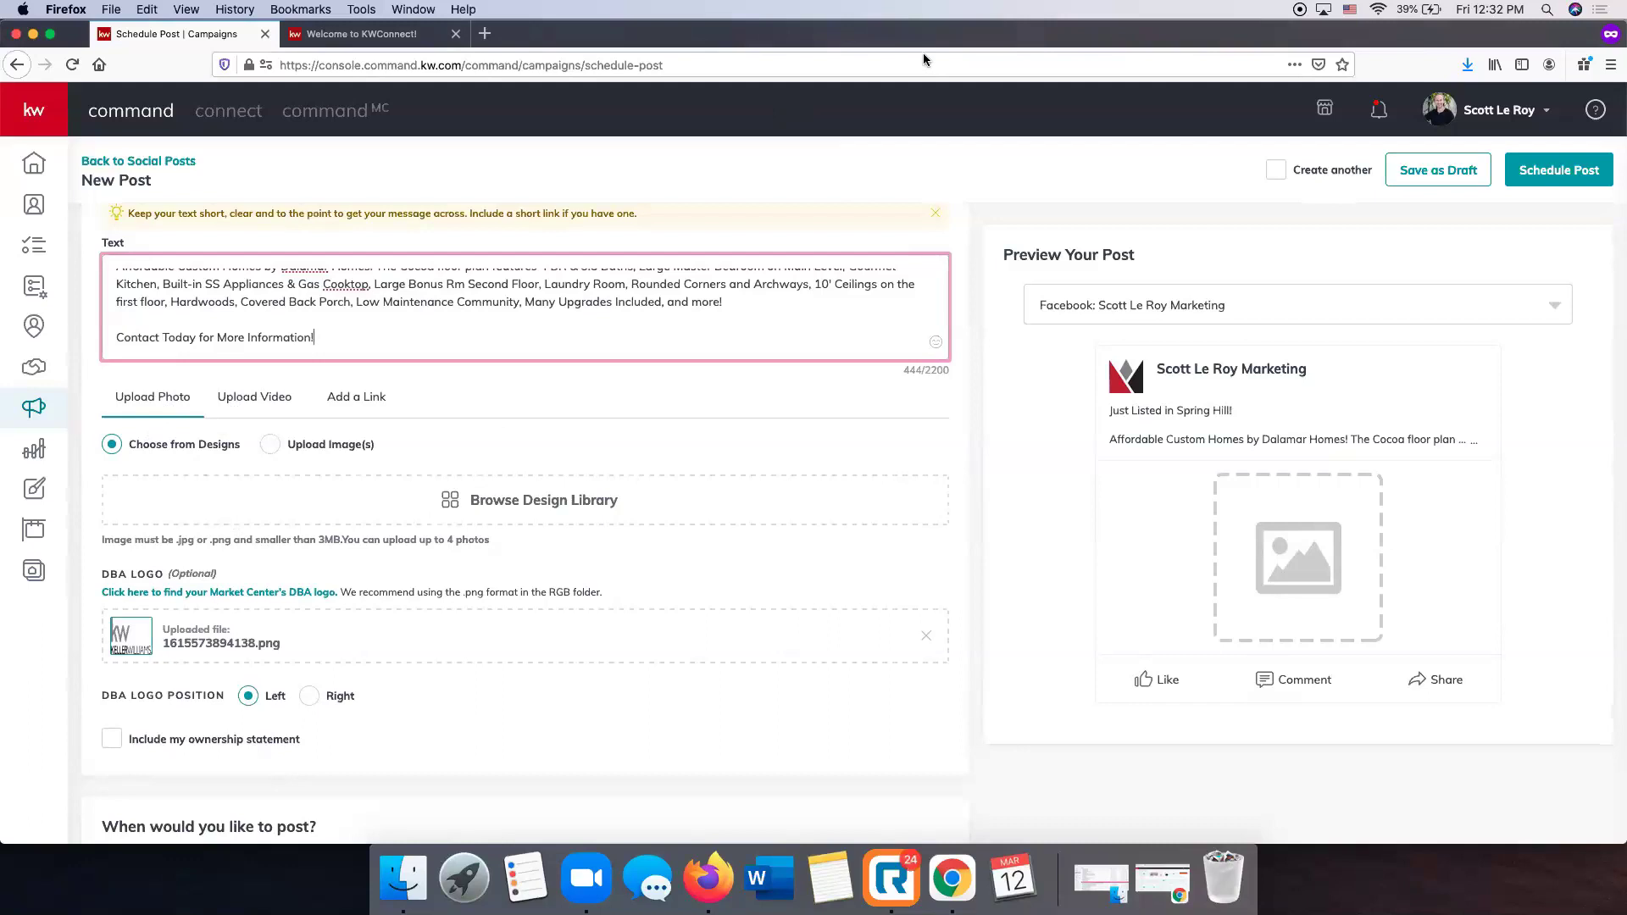
{"action": "scroll", "coordinate": [525, 505], "scroll_direction": "down", "scroll_amount": 1}
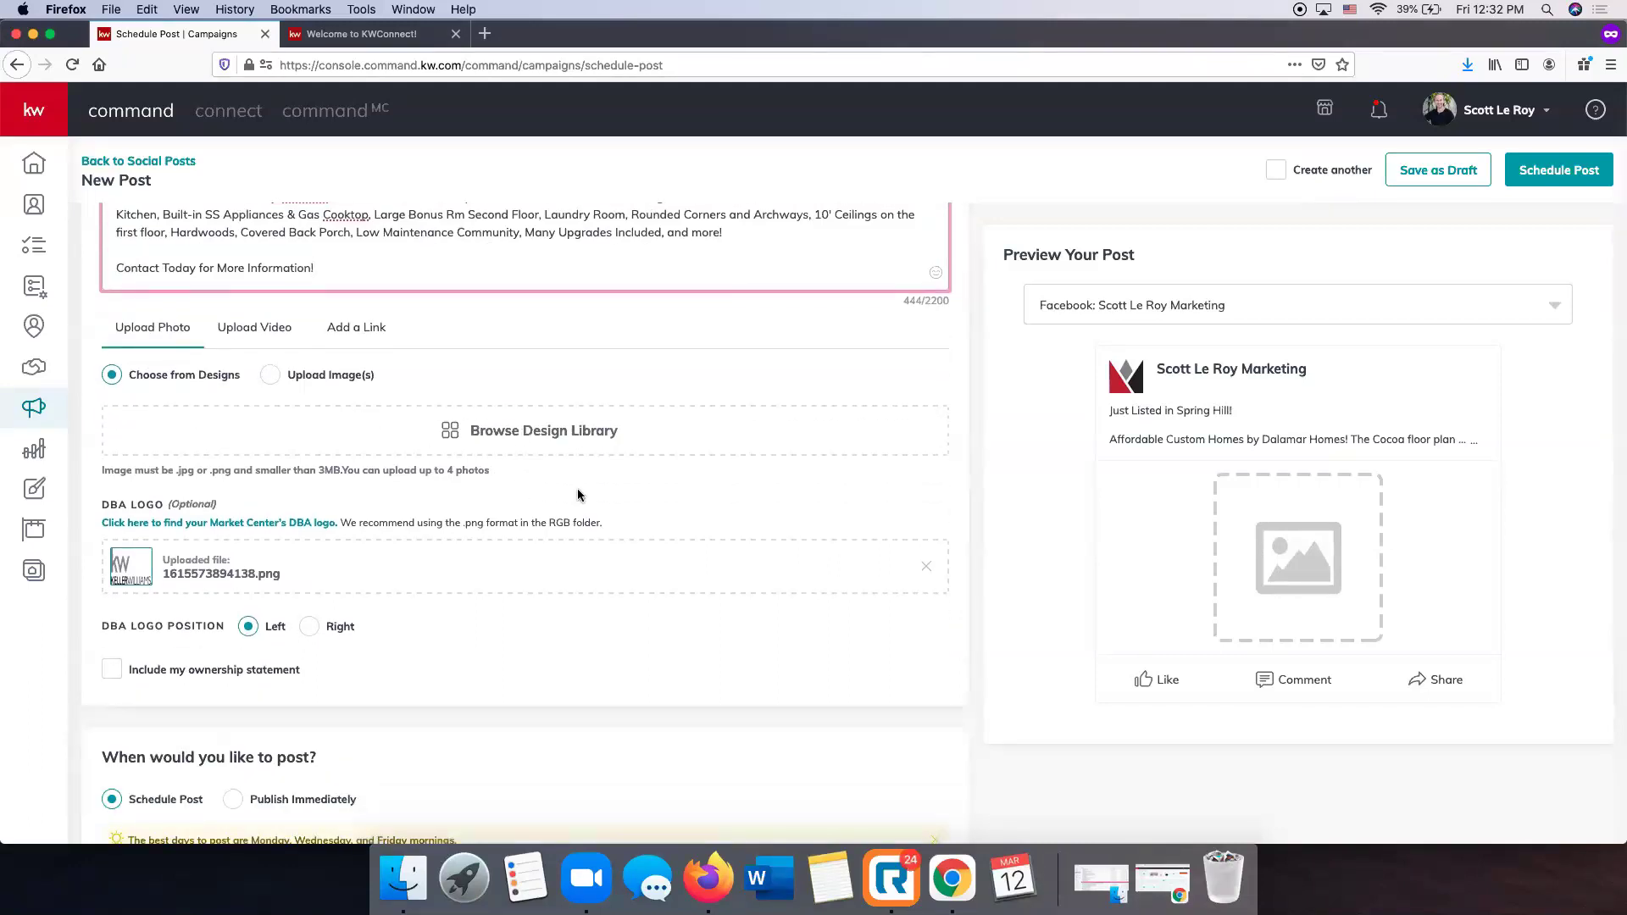
- Pick the Bellagio For Sale FB design from the Design Library as the post photo
{"action": "left_click", "coordinate": [530, 432]}
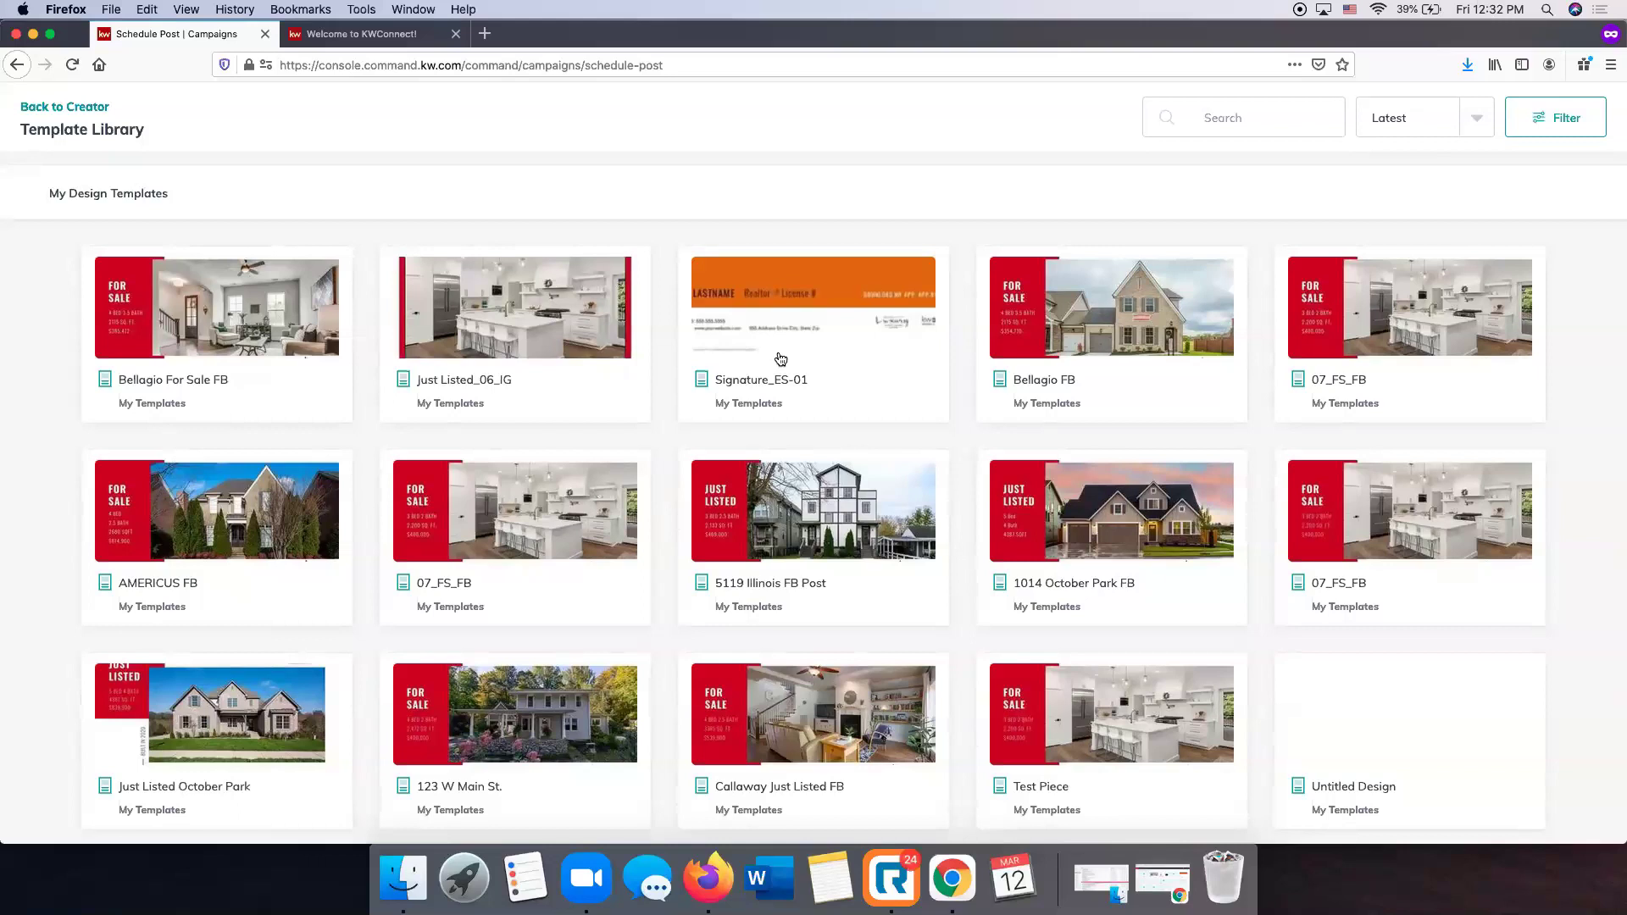
{"action": "left_click", "coordinate": [295, 318]}
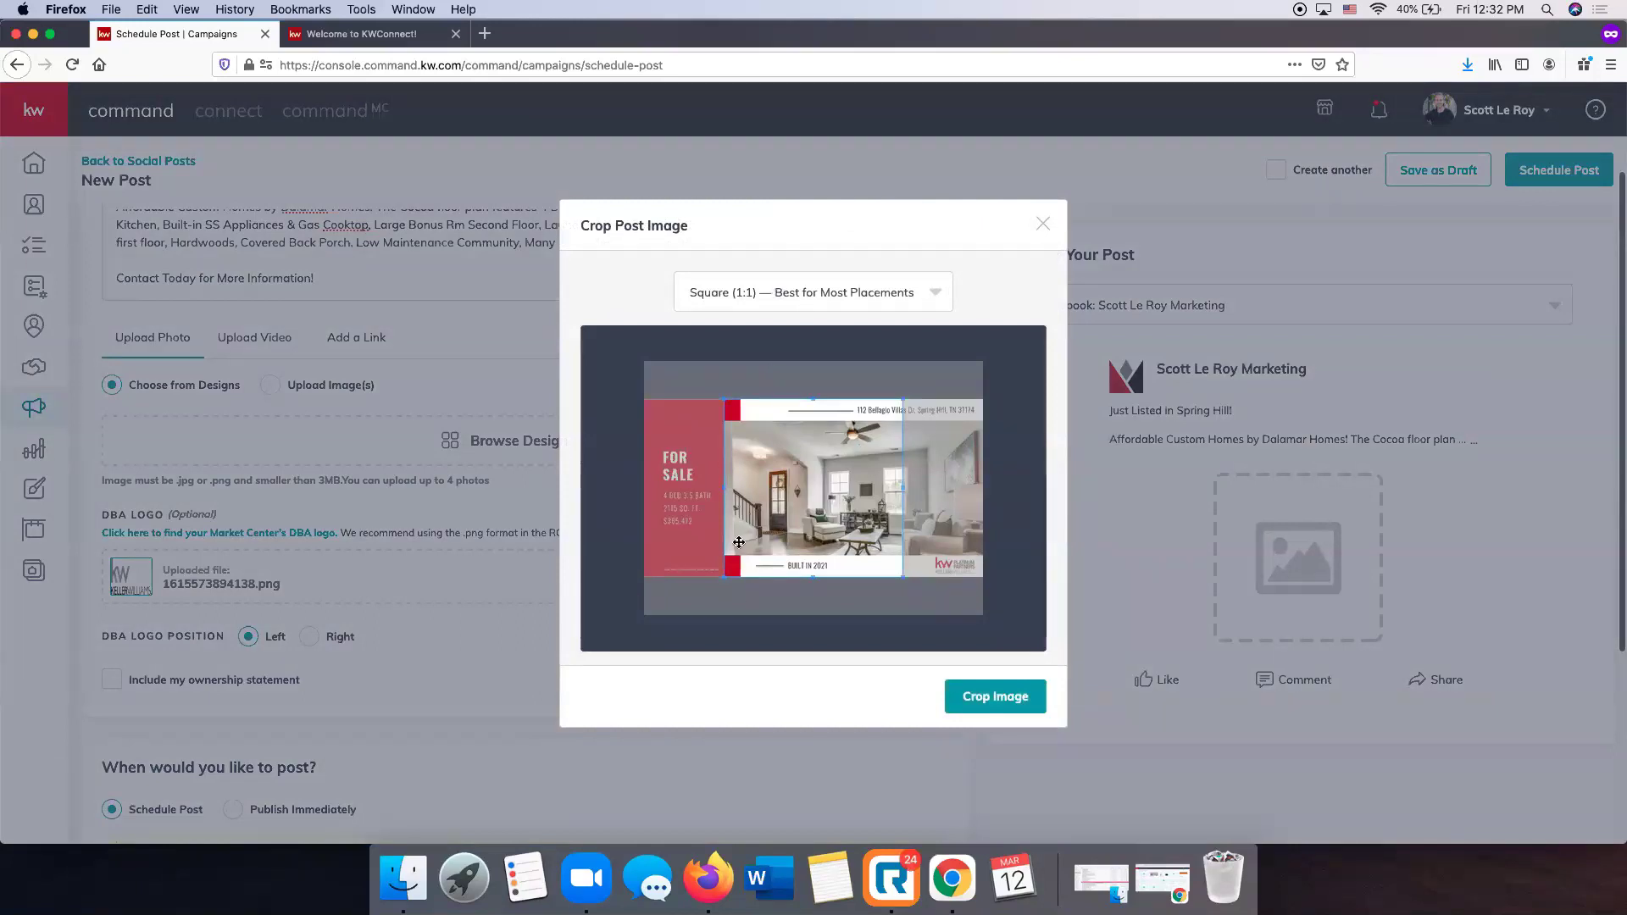
- Crop the Bellagio For Sale image to Wide (1.91:1) and attach it to the post
{"action": "left_click", "coordinate": [770, 293]}
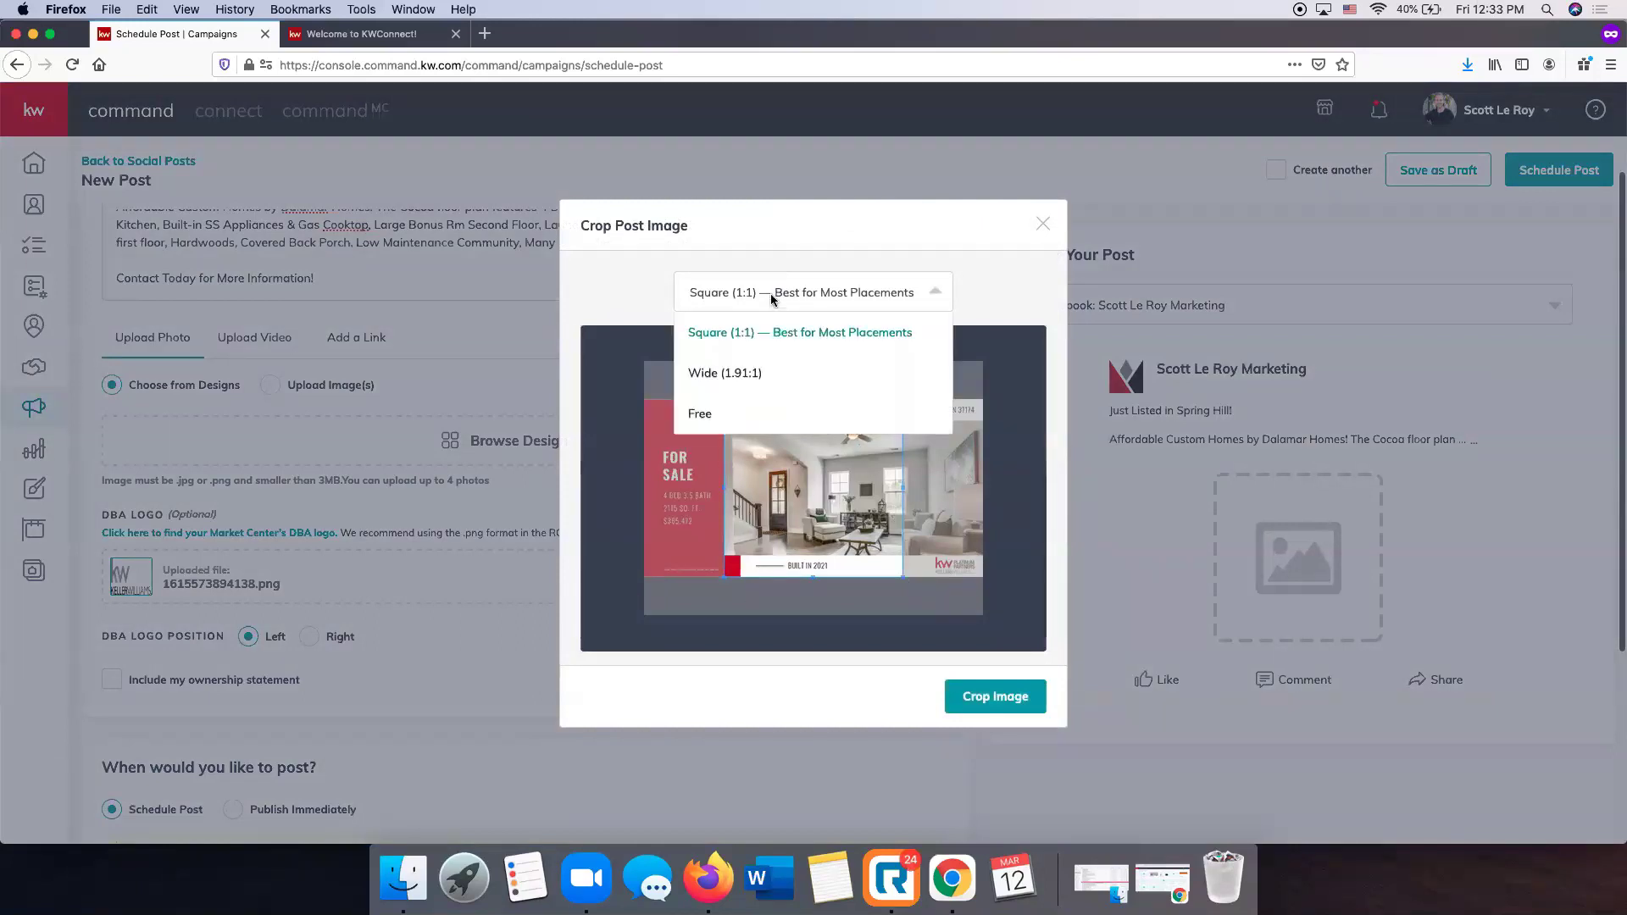
{"action": "left_click", "coordinate": [718, 373]}
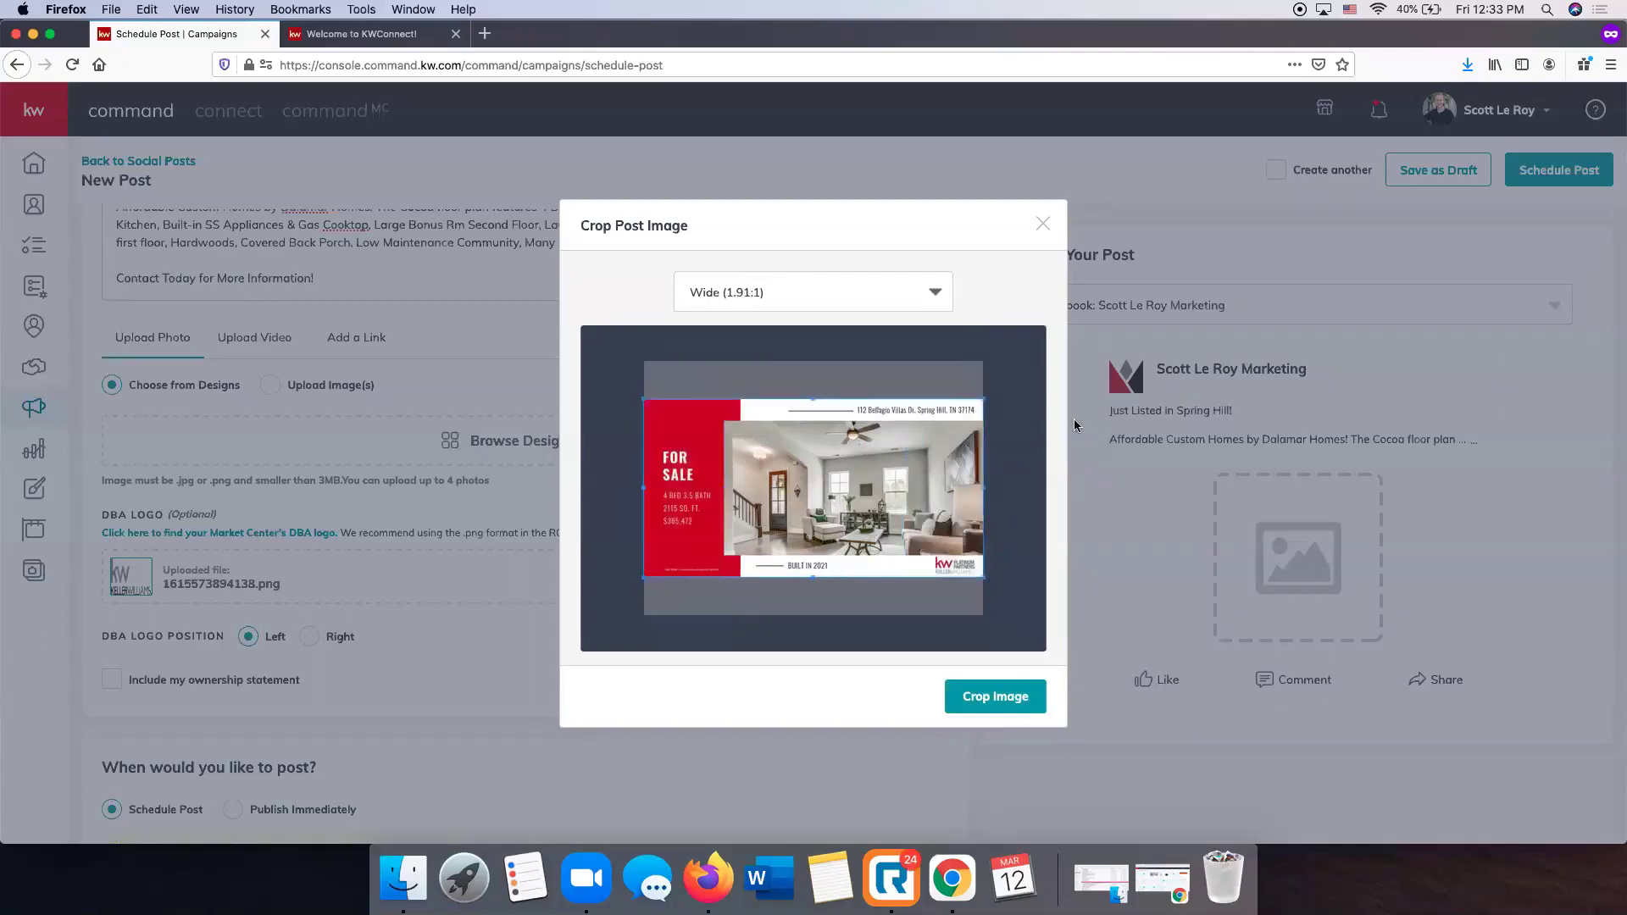
{"action": "left_click", "coordinate": [1008, 704]}
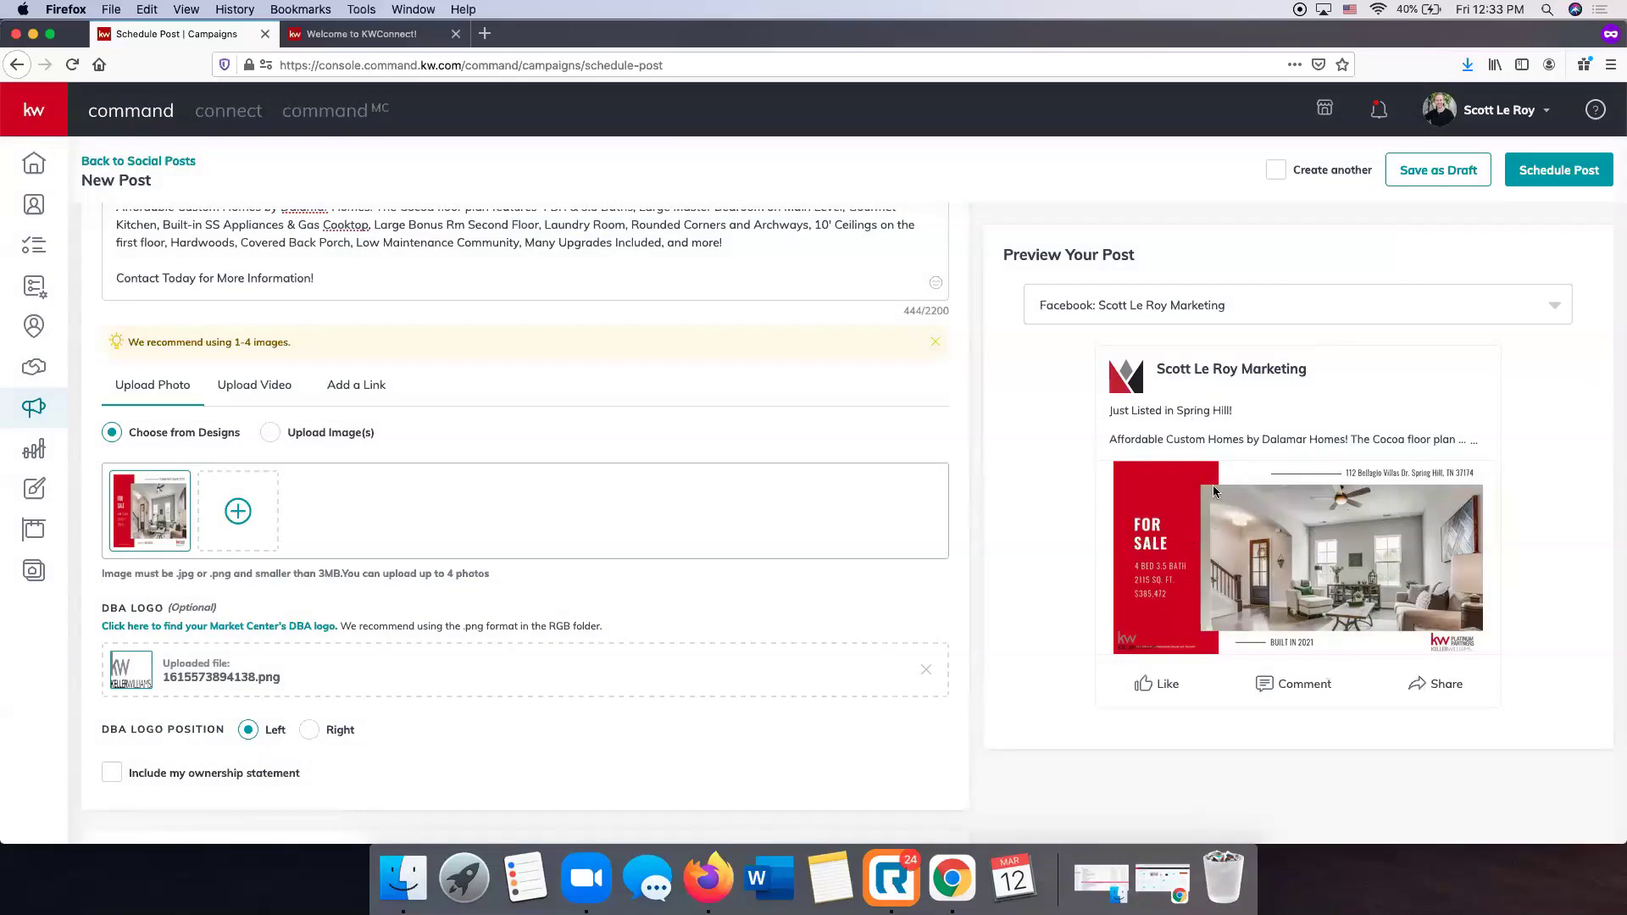
- Remove the uploaded DBA logo from the post
{"action": "scroll", "coordinate": [628, 521], "scroll_direction": "down", "scroll_amount": 4}
{"action": "scroll", "coordinate": [628, 515], "scroll_direction": "down", "scroll_amount": 2}
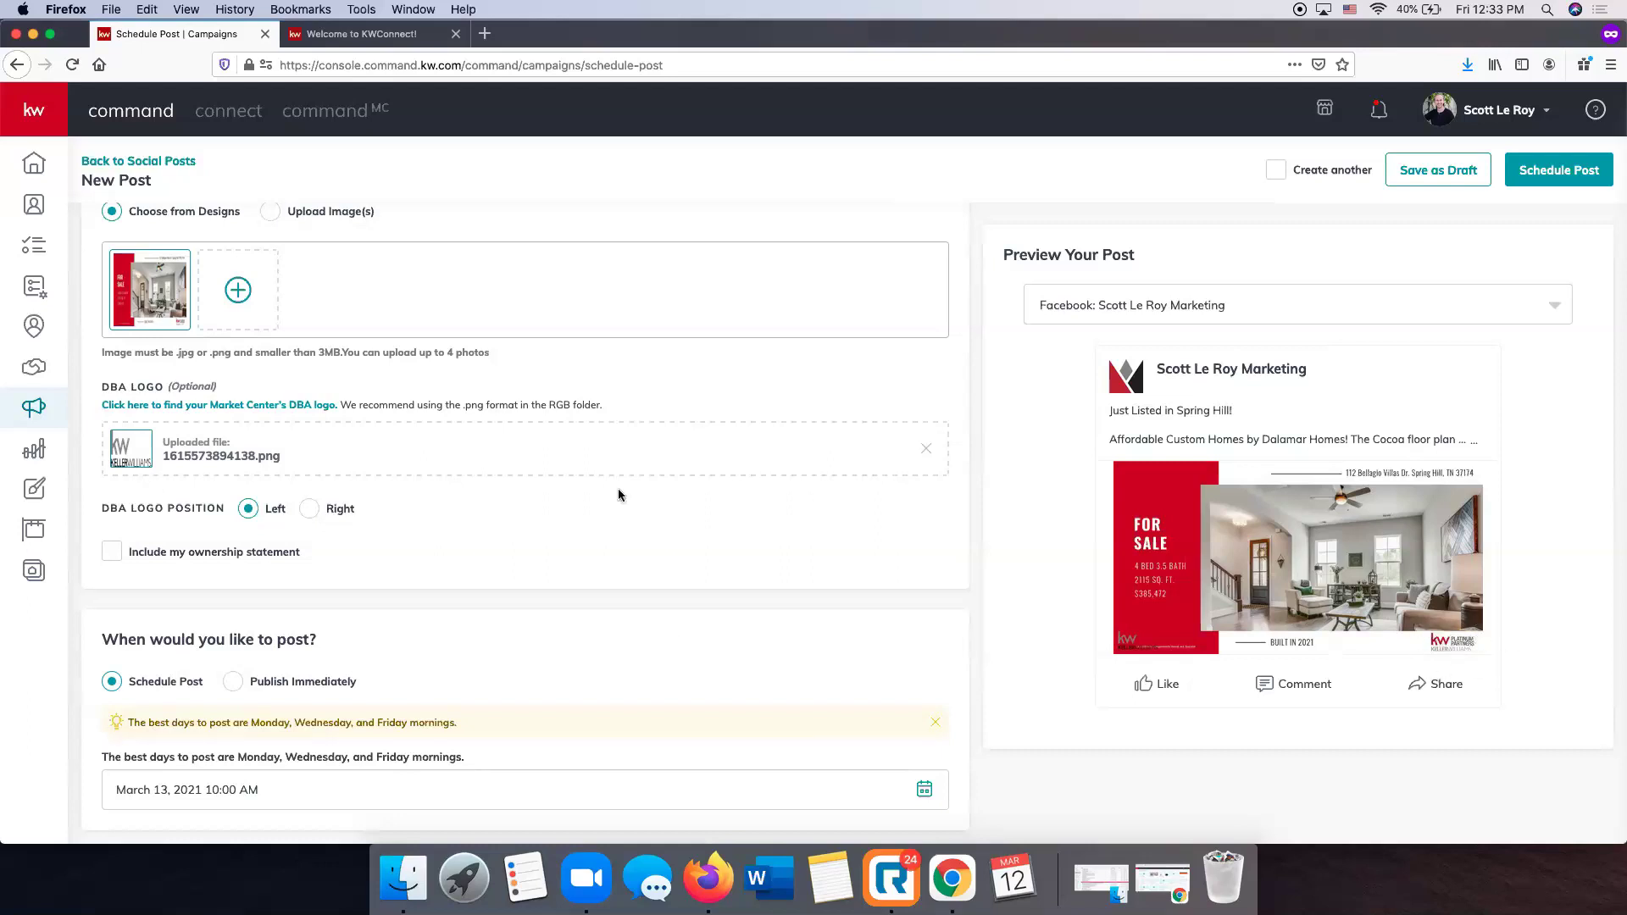
{"action": "left_click", "coordinate": [928, 454]}
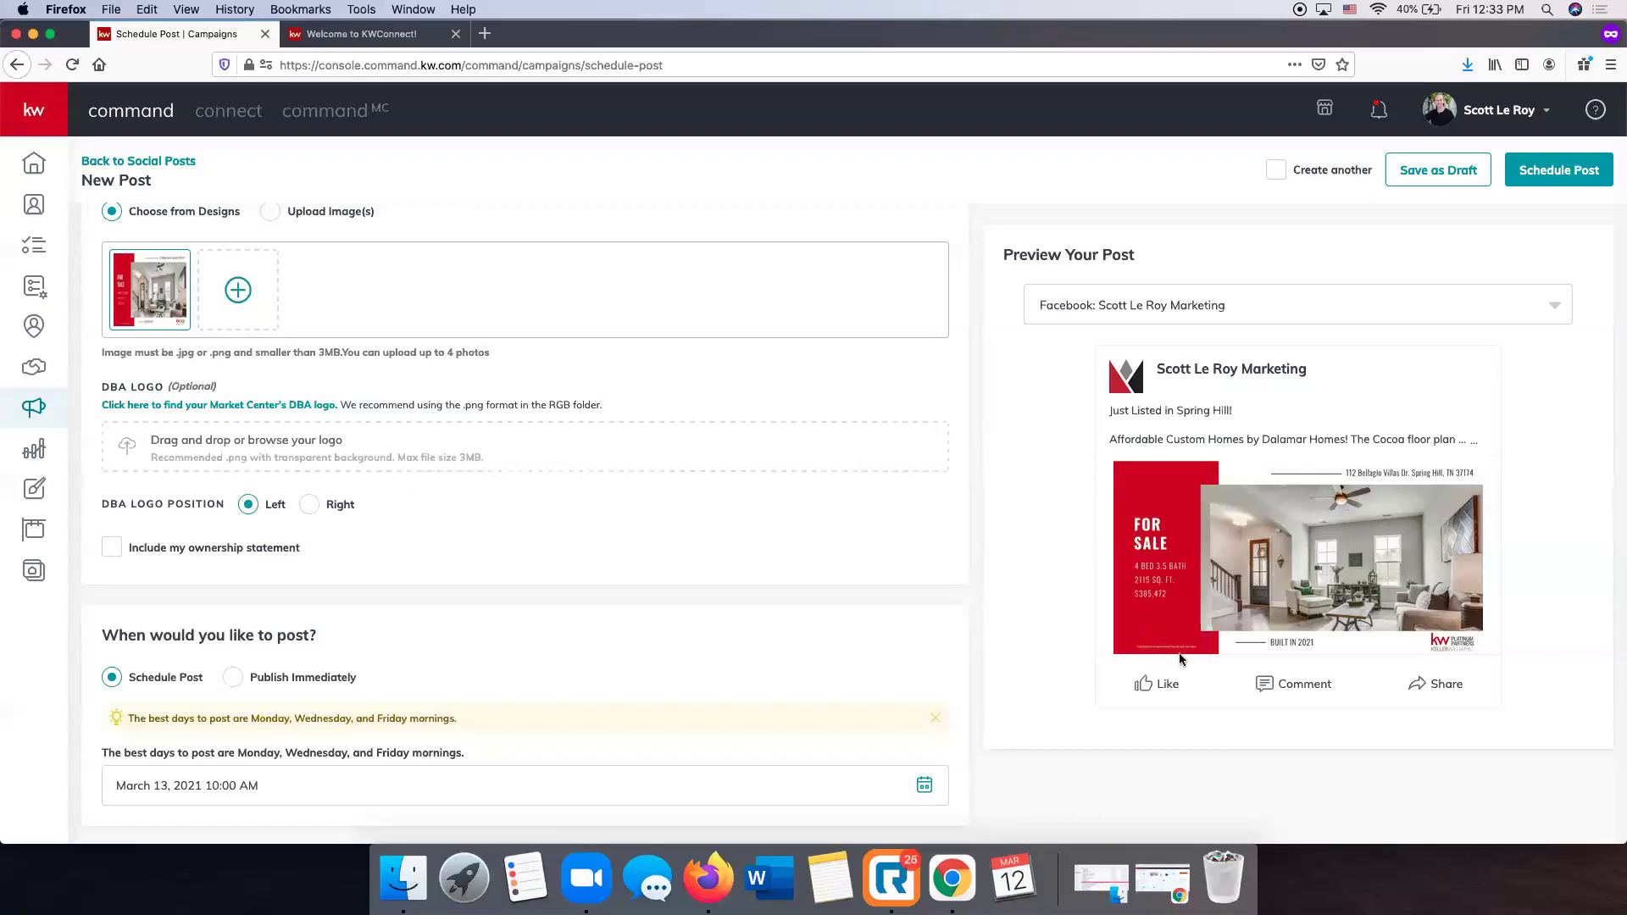
- Leave 'Include my ownership statement' unchecked after trying it on
{"action": "left_click", "coordinate": [110, 549]}
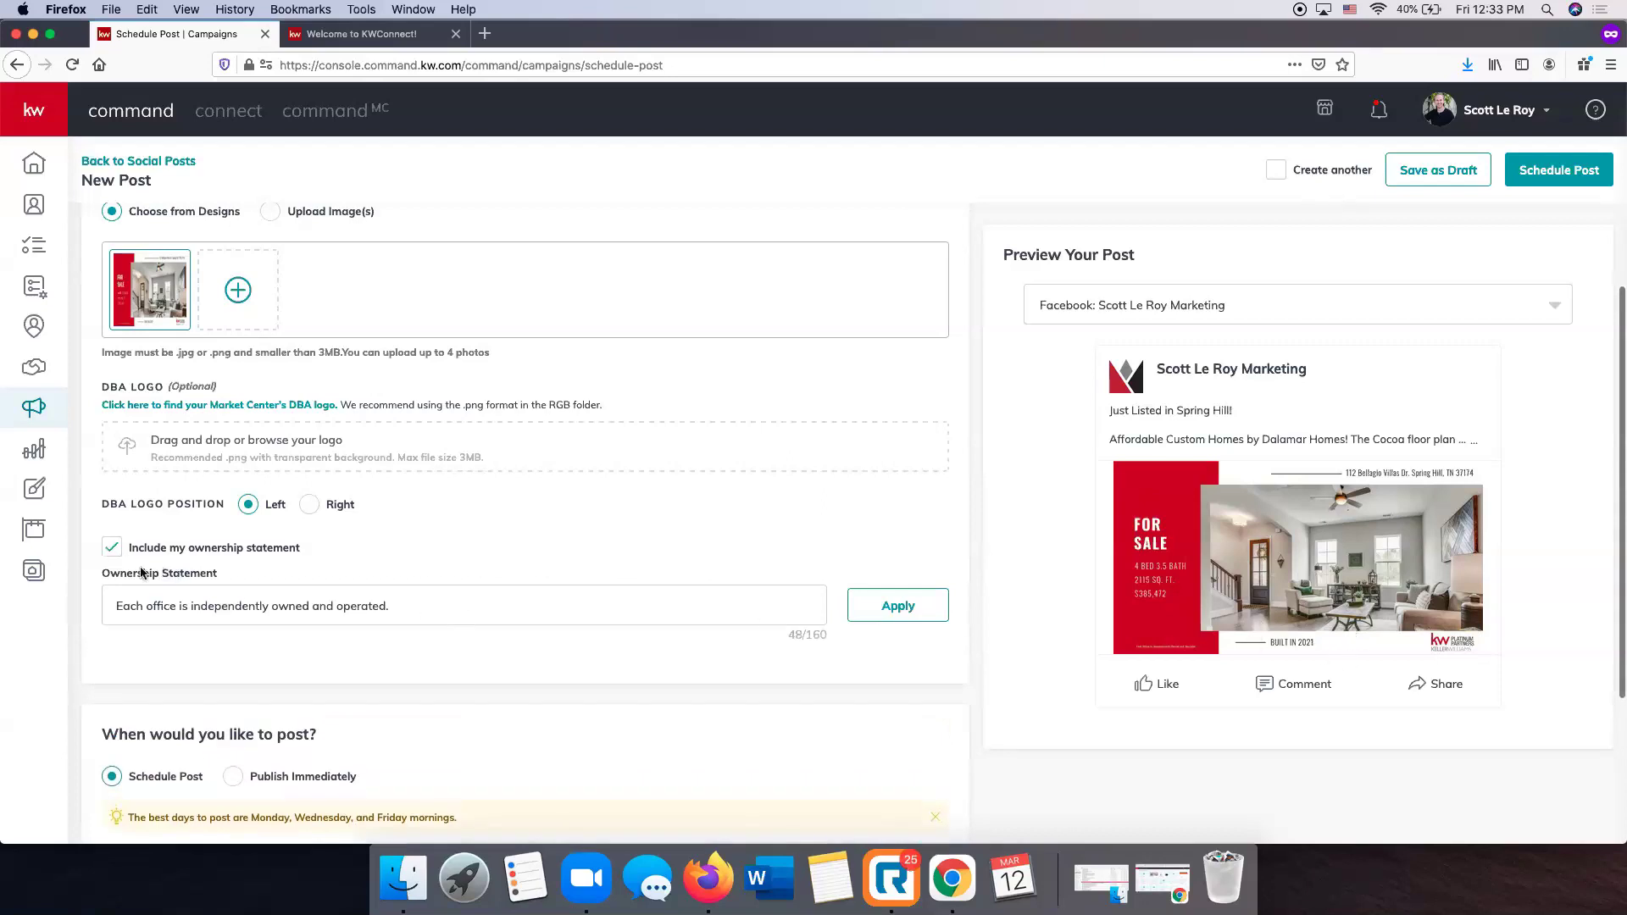
{"action": "left_click", "coordinate": [112, 549]}
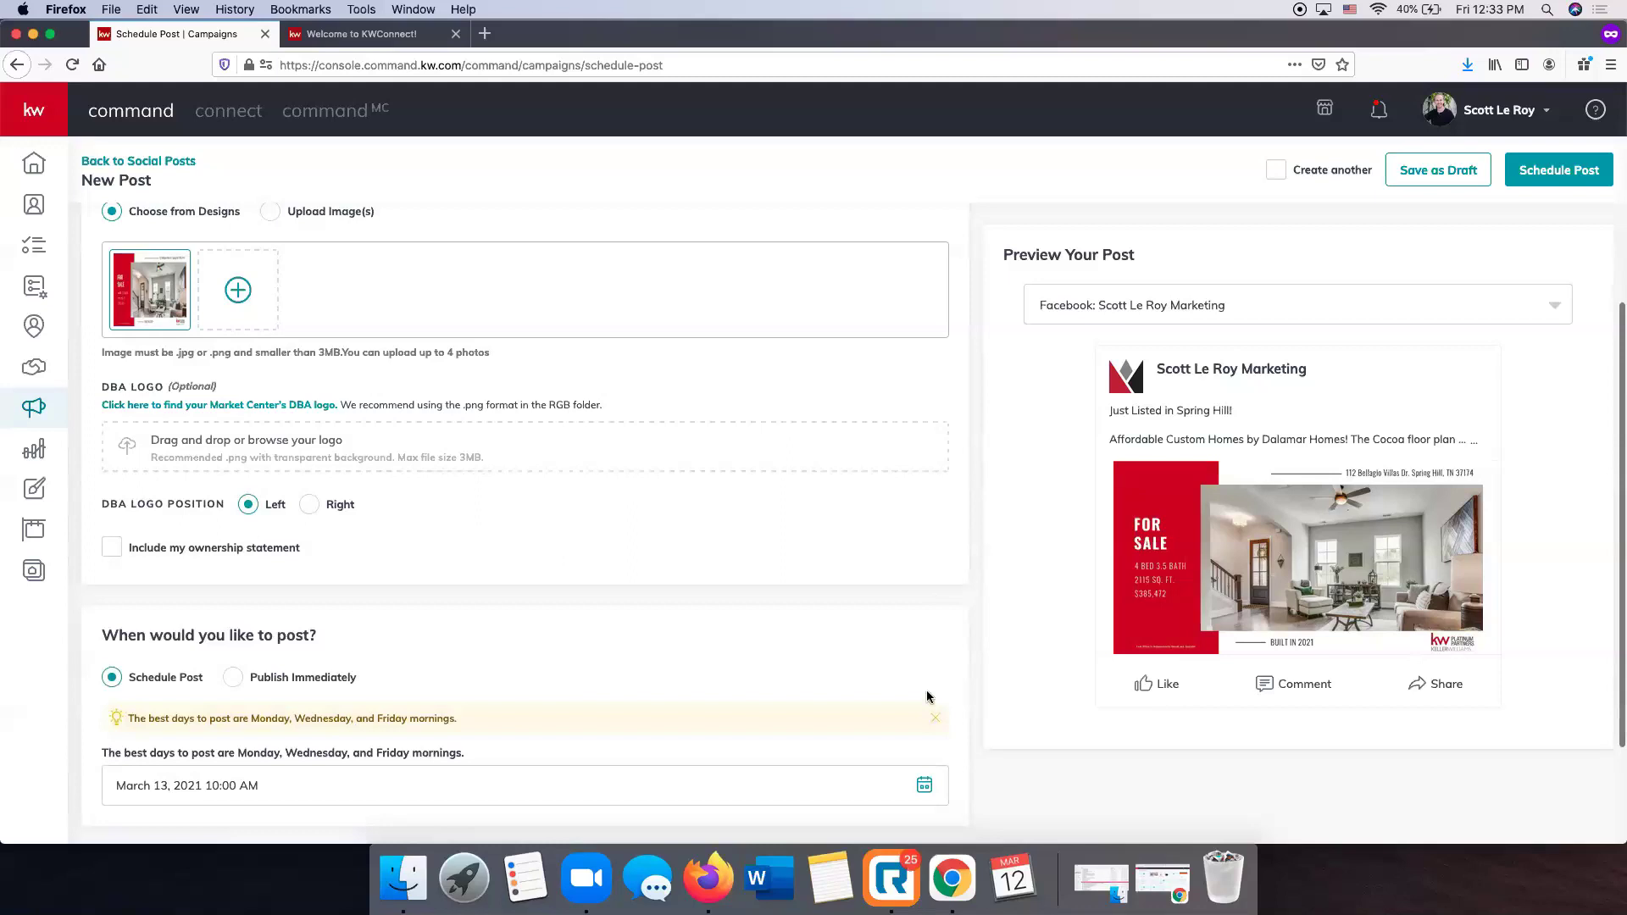
{"action": "scroll", "coordinate": [744, 563], "scroll_direction": "down", "scroll_amount": 3}
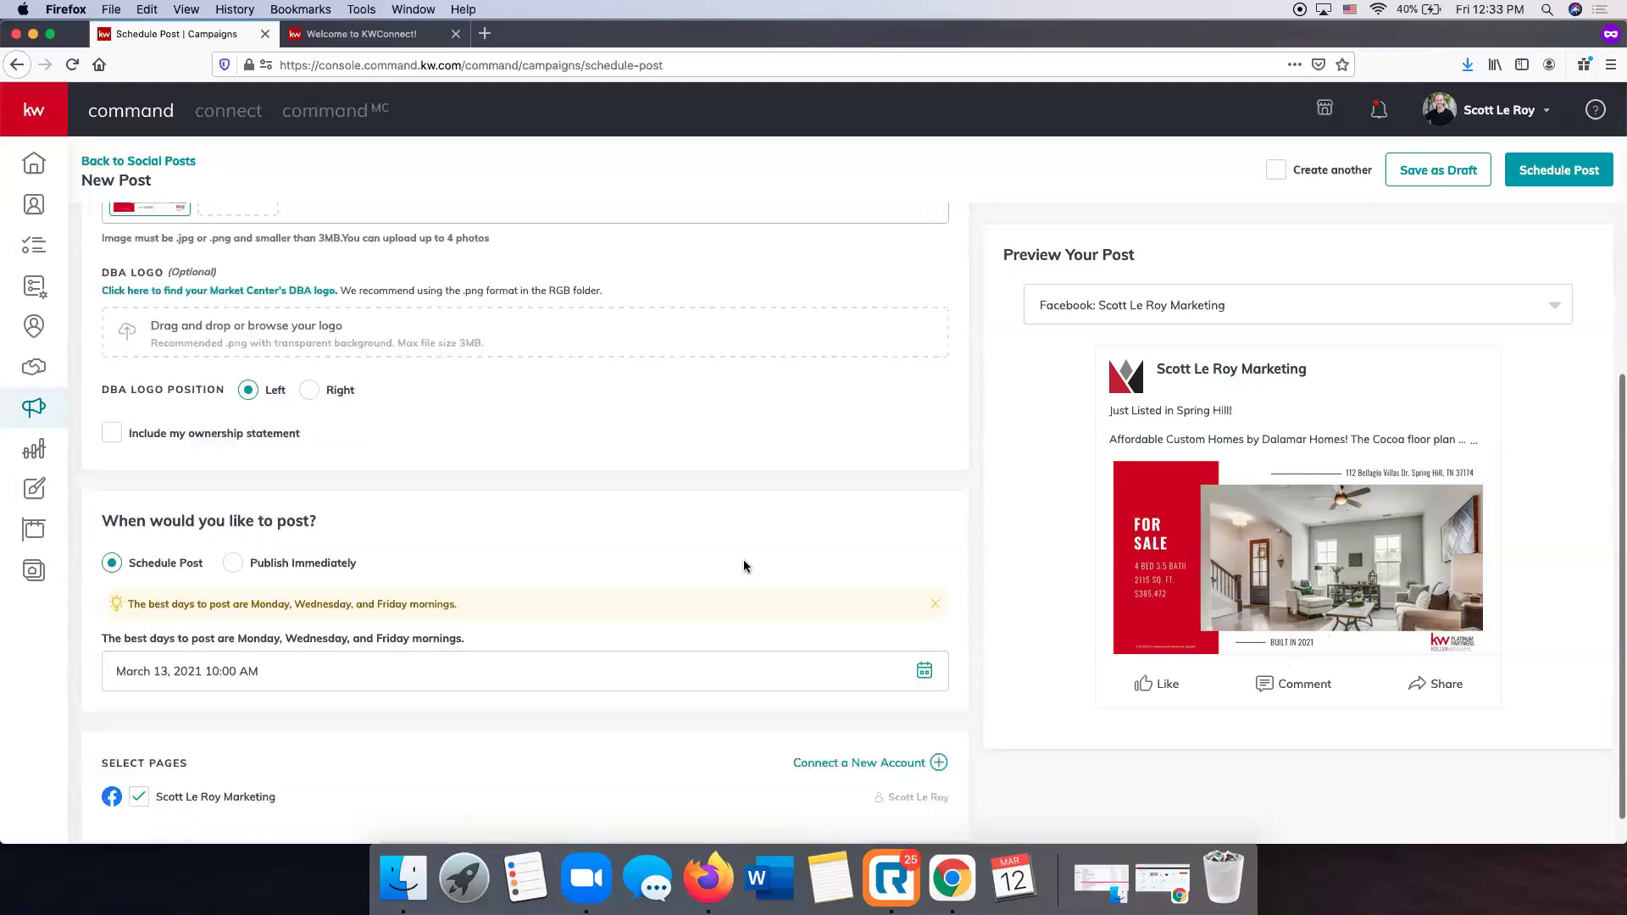
{"action": "scroll", "coordinate": [744, 563], "scroll_direction": "down", "scroll_amount": 1}
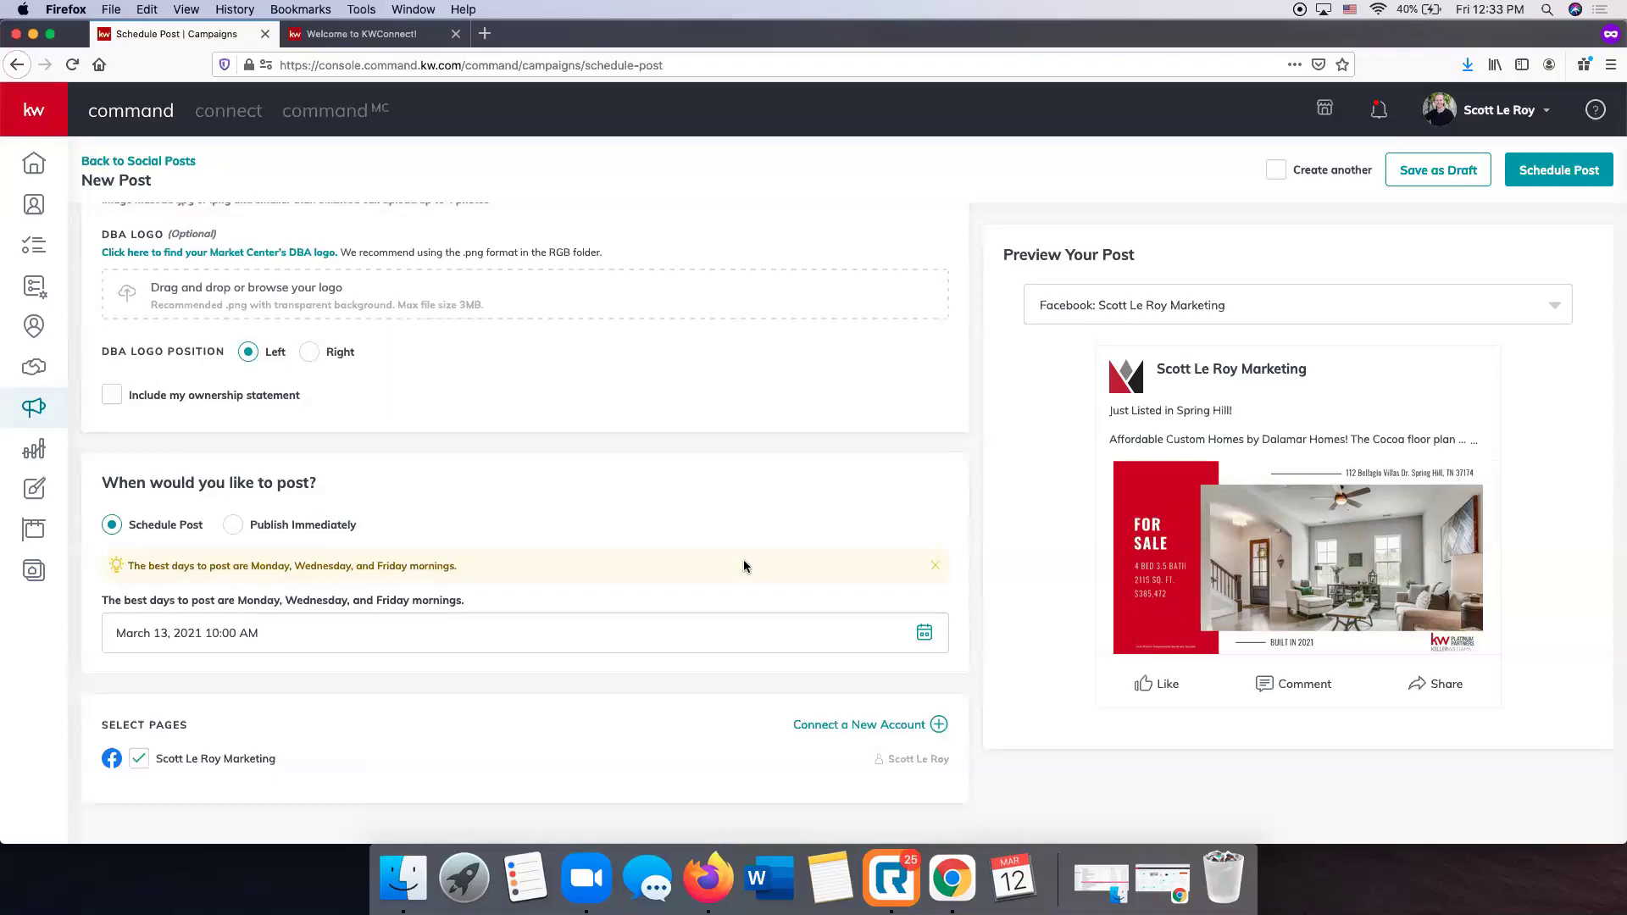
- Keep Schedule Post selected and move the posting time to March 13, 2021, 11:00 AM
{"action": "left_click", "coordinate": [232, 525]}
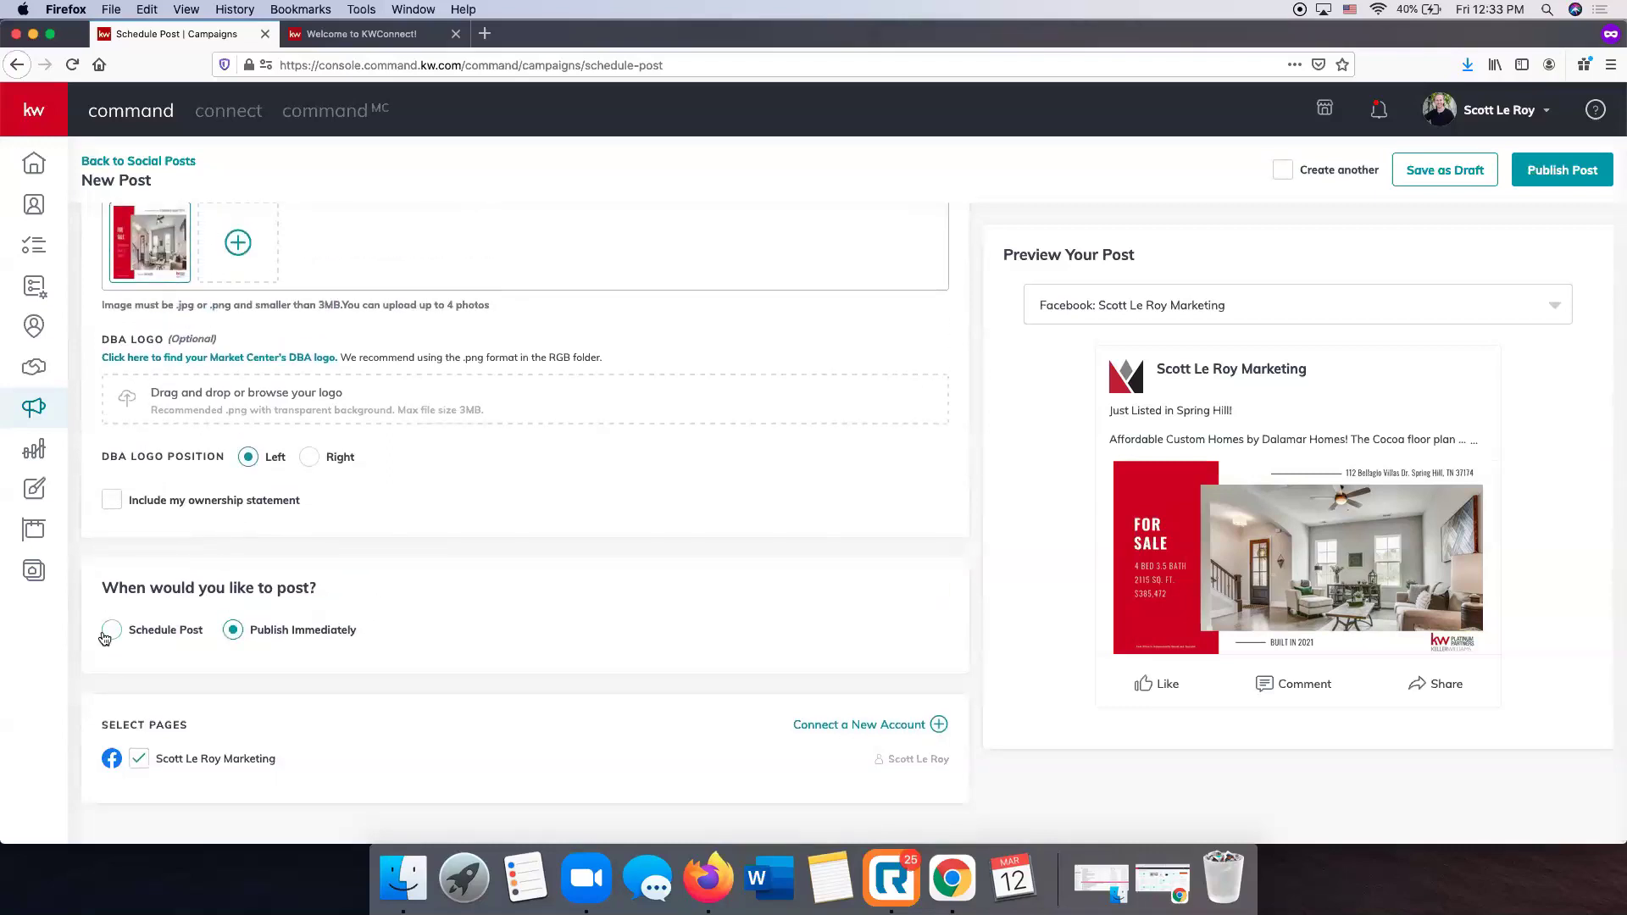
{"action": "left_click", "coordinate": [111, 629]}
{"action": "scroll", "coordinate": [603, 611], "scroll_direction": "down", "scroll_amount": 3}
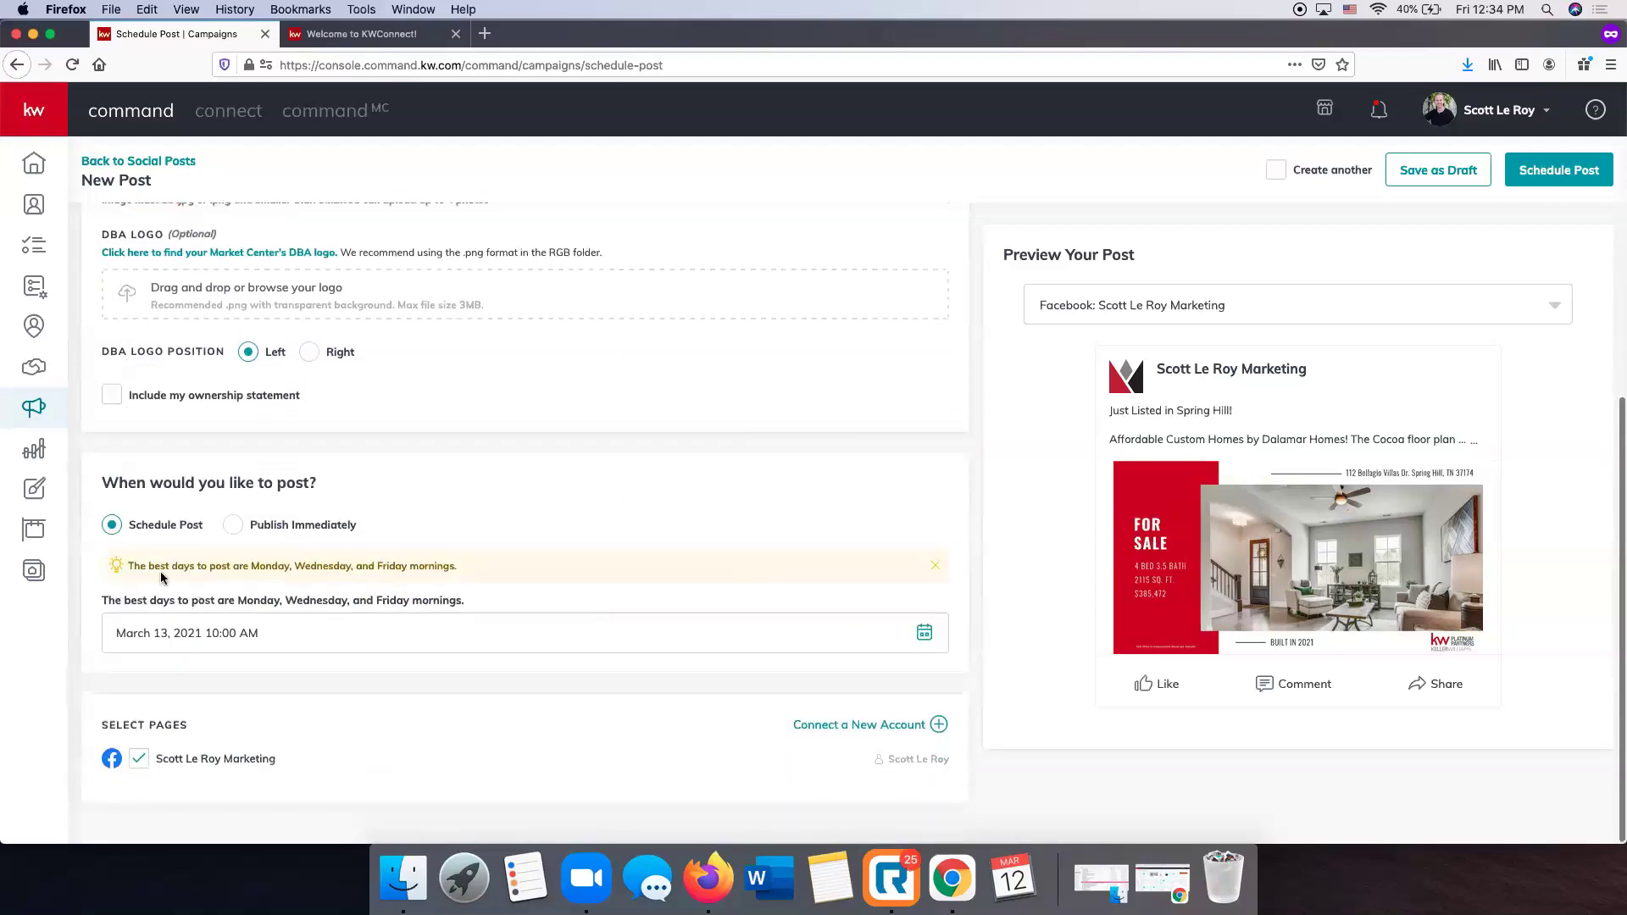
{"action": "left_click", "coordinate": [431, 631]}
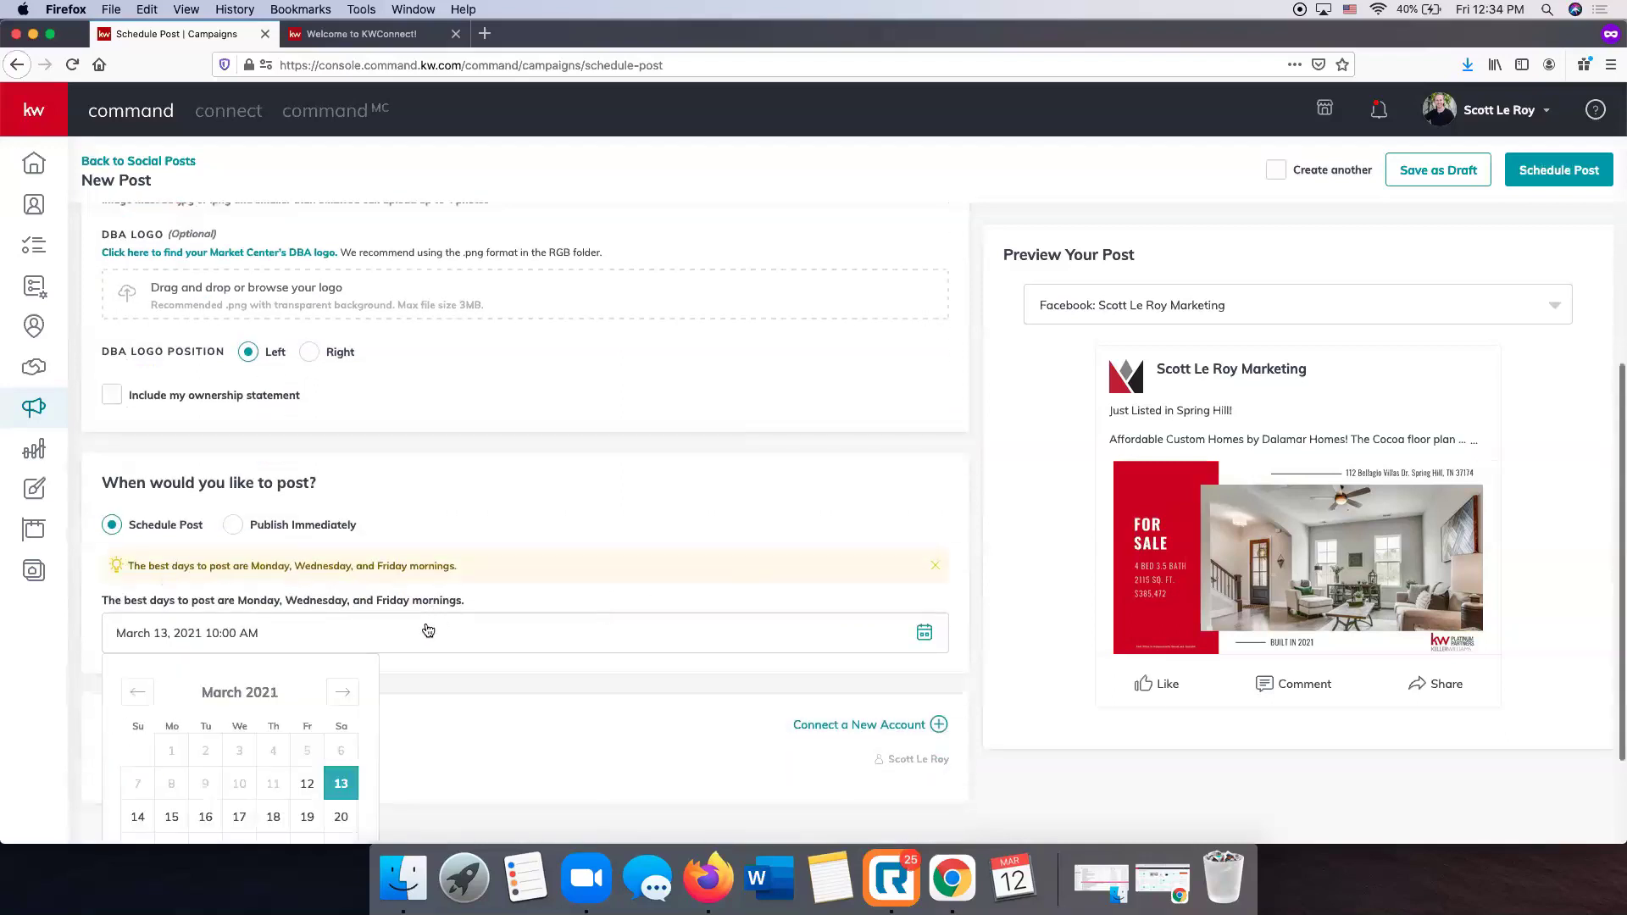
{"action": "scroll", "coordinate": [339, 667], "scroll_direction": "down", "scroll_amount": 3}
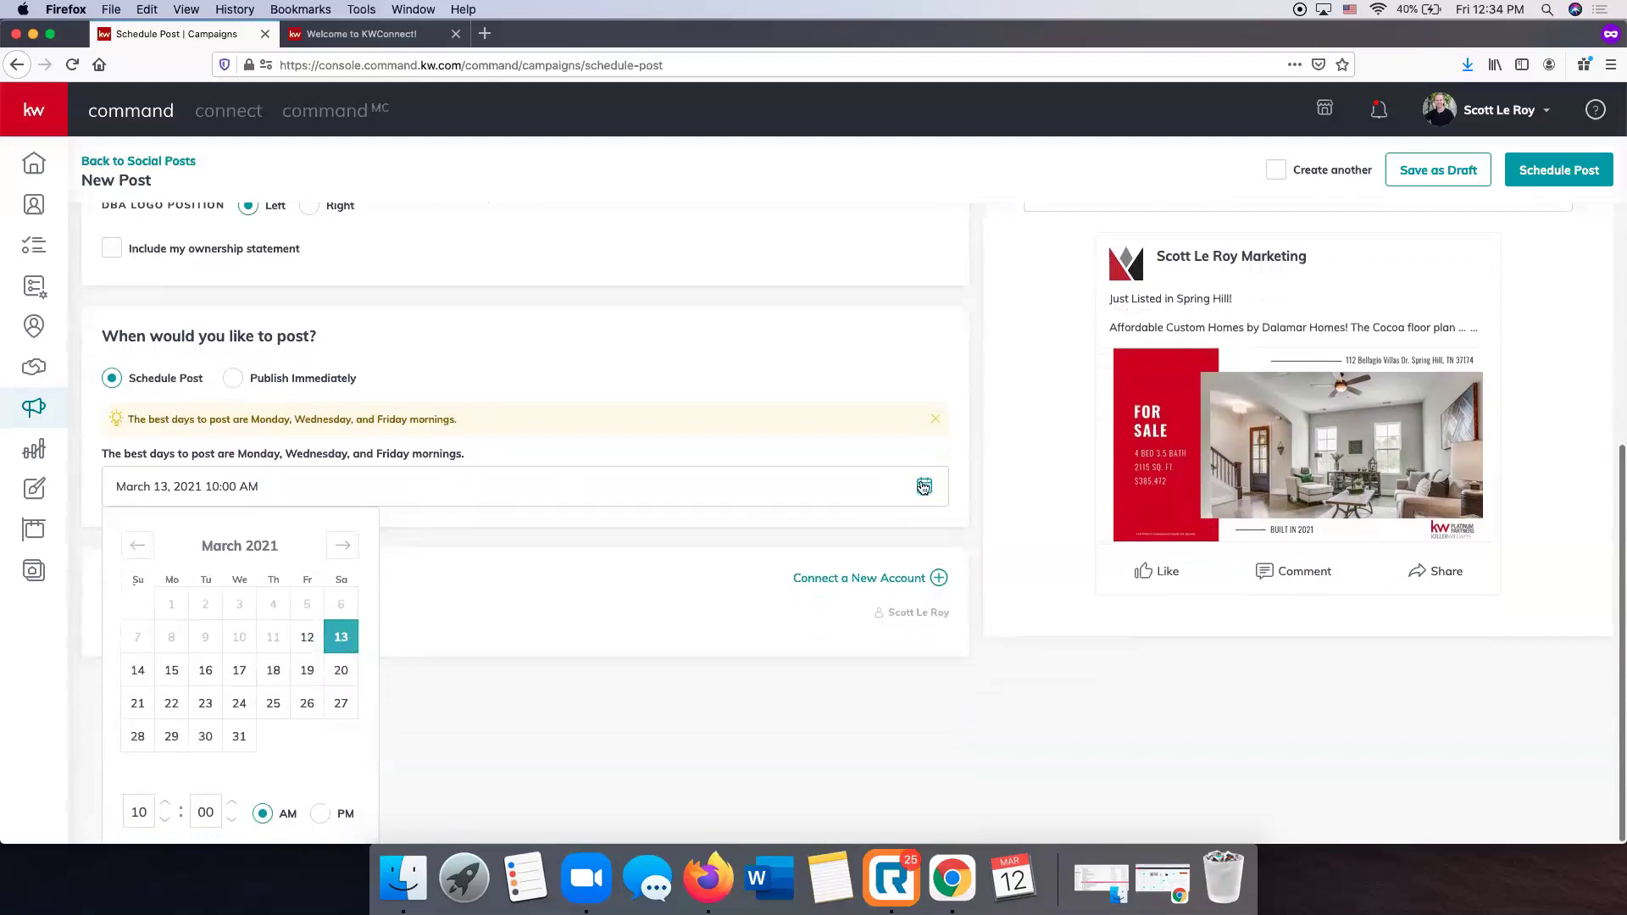
{"action": "left_click", "coordinate": [139, 812]}
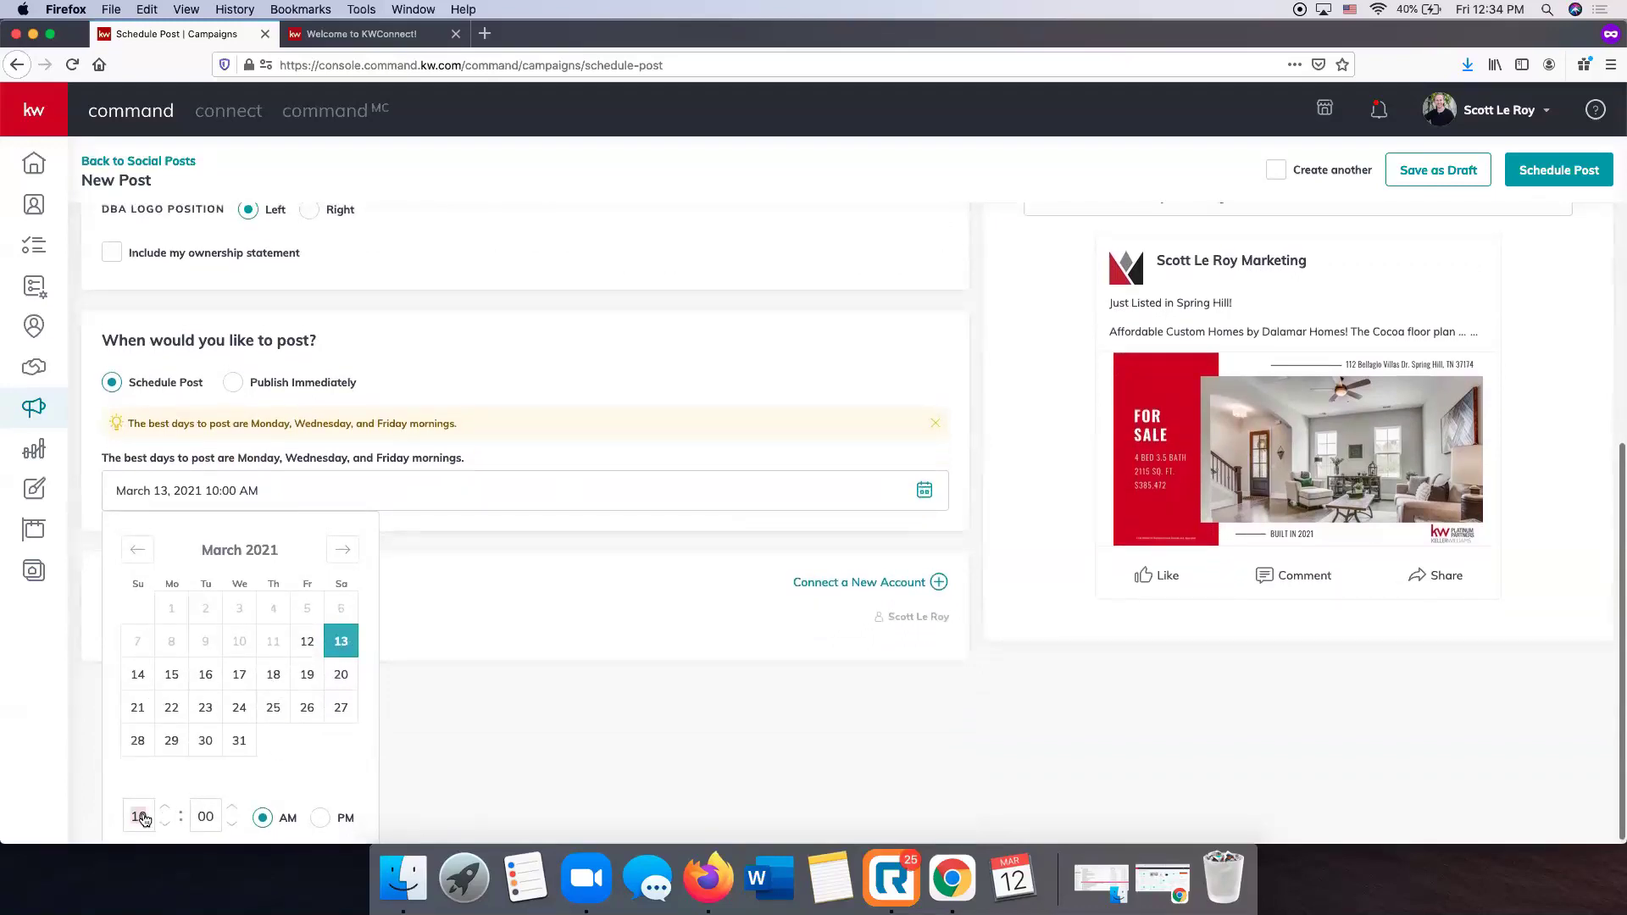
{"action": "type", "text": "11"}
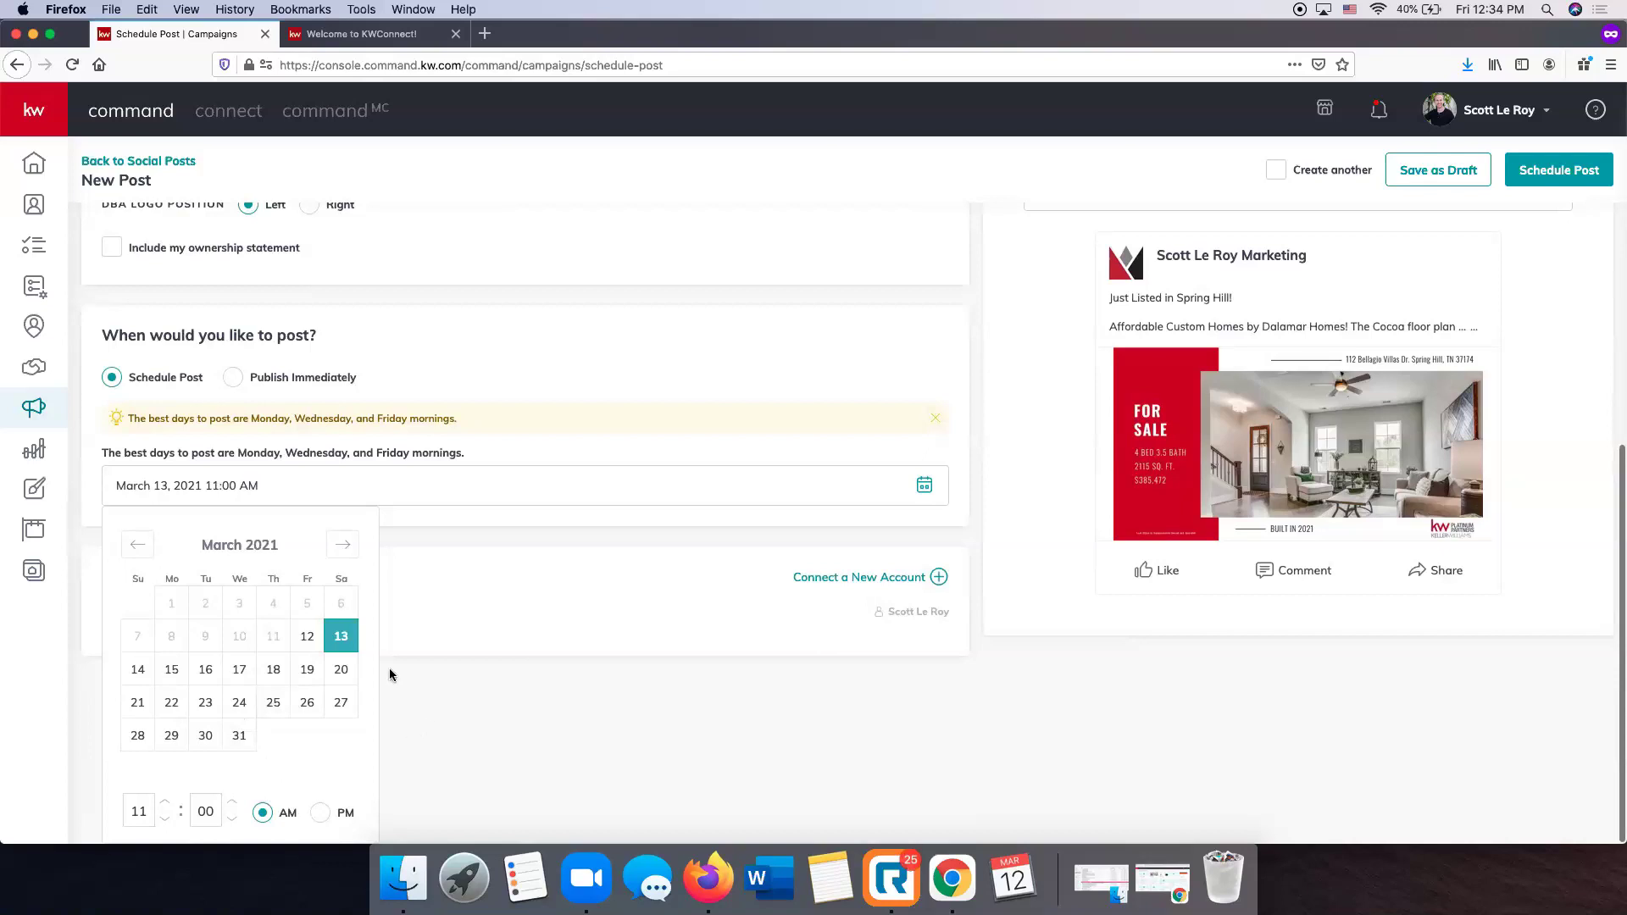
{"action": "left_click", "coordinate": [459, 543]}
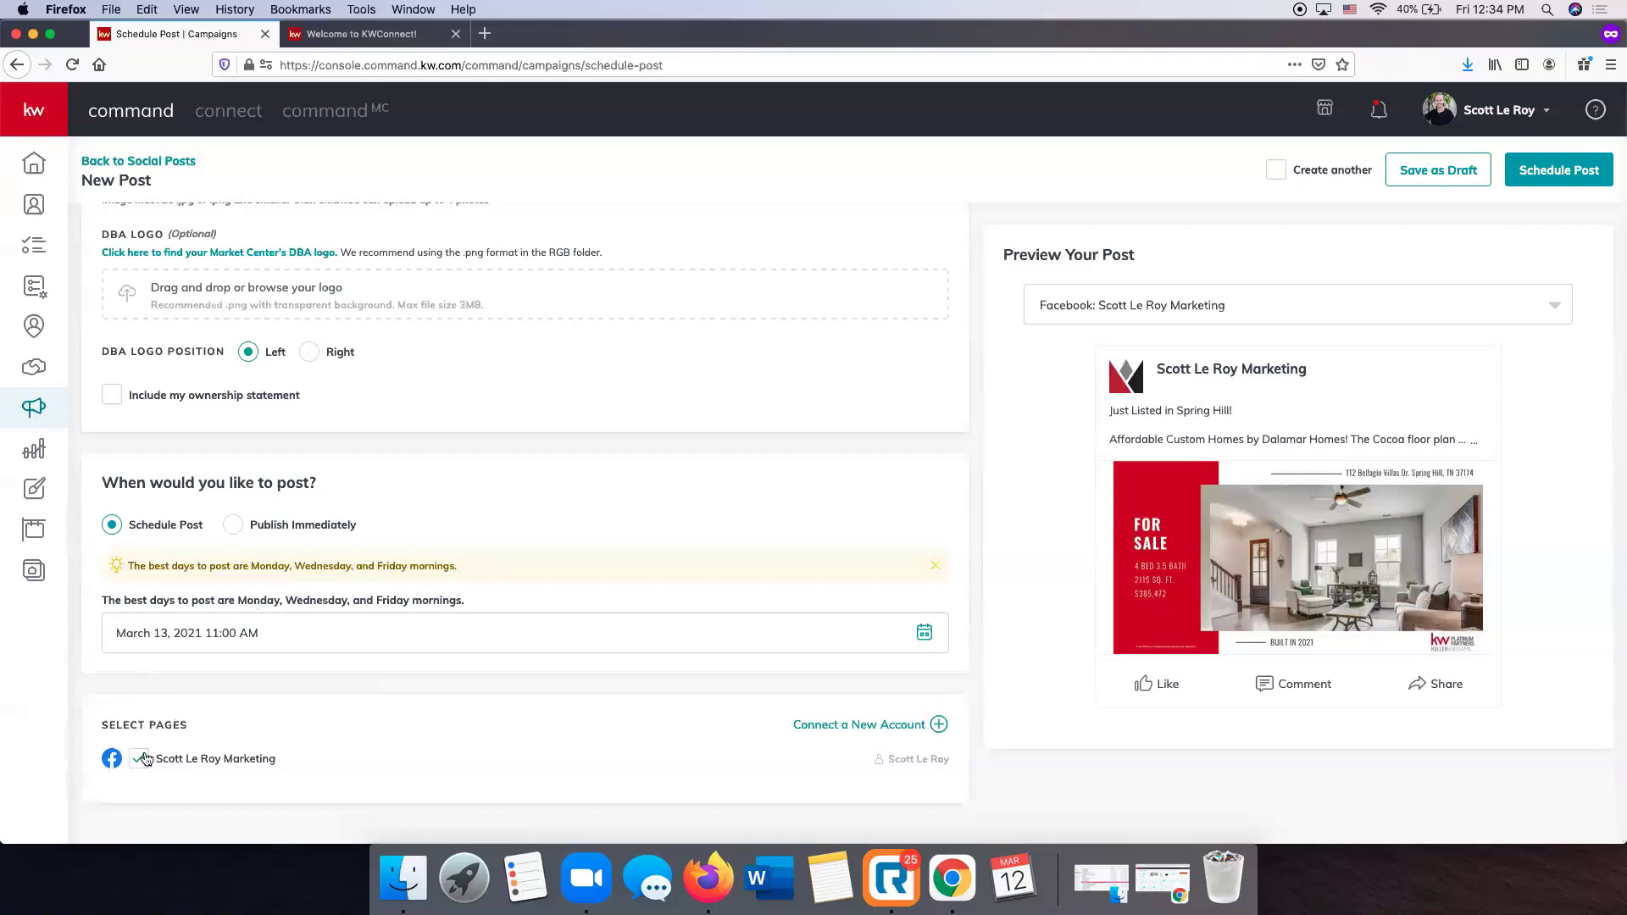
{"action": "left_click", "coordinate": [1509, 113]}
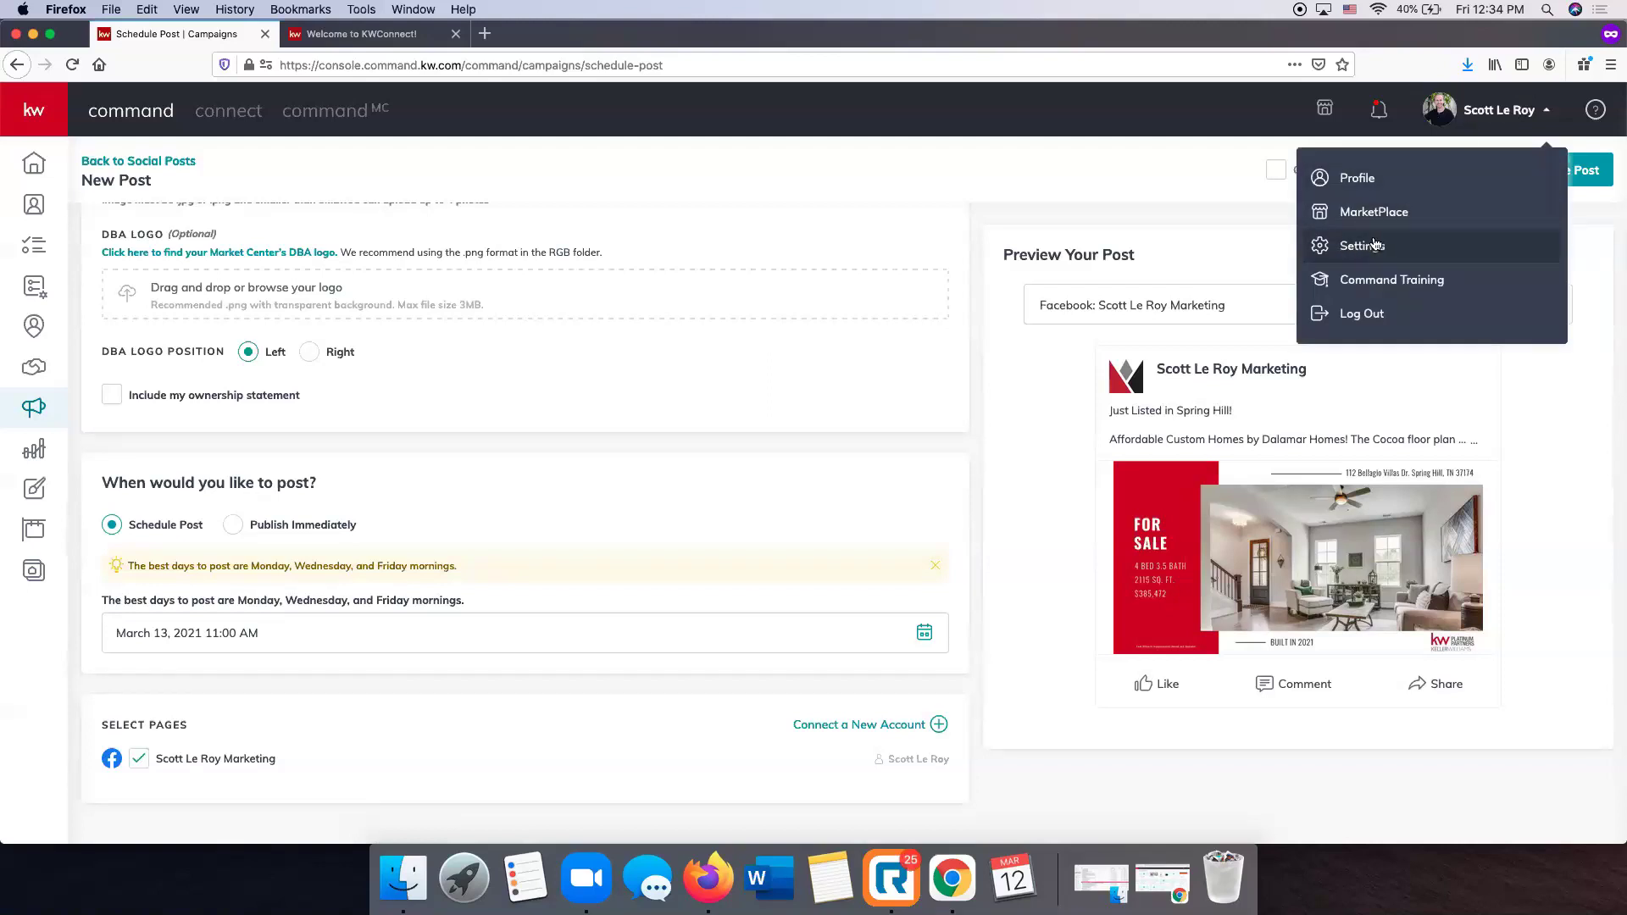
{"action": "left_click", "coordinate": [984, 217]}
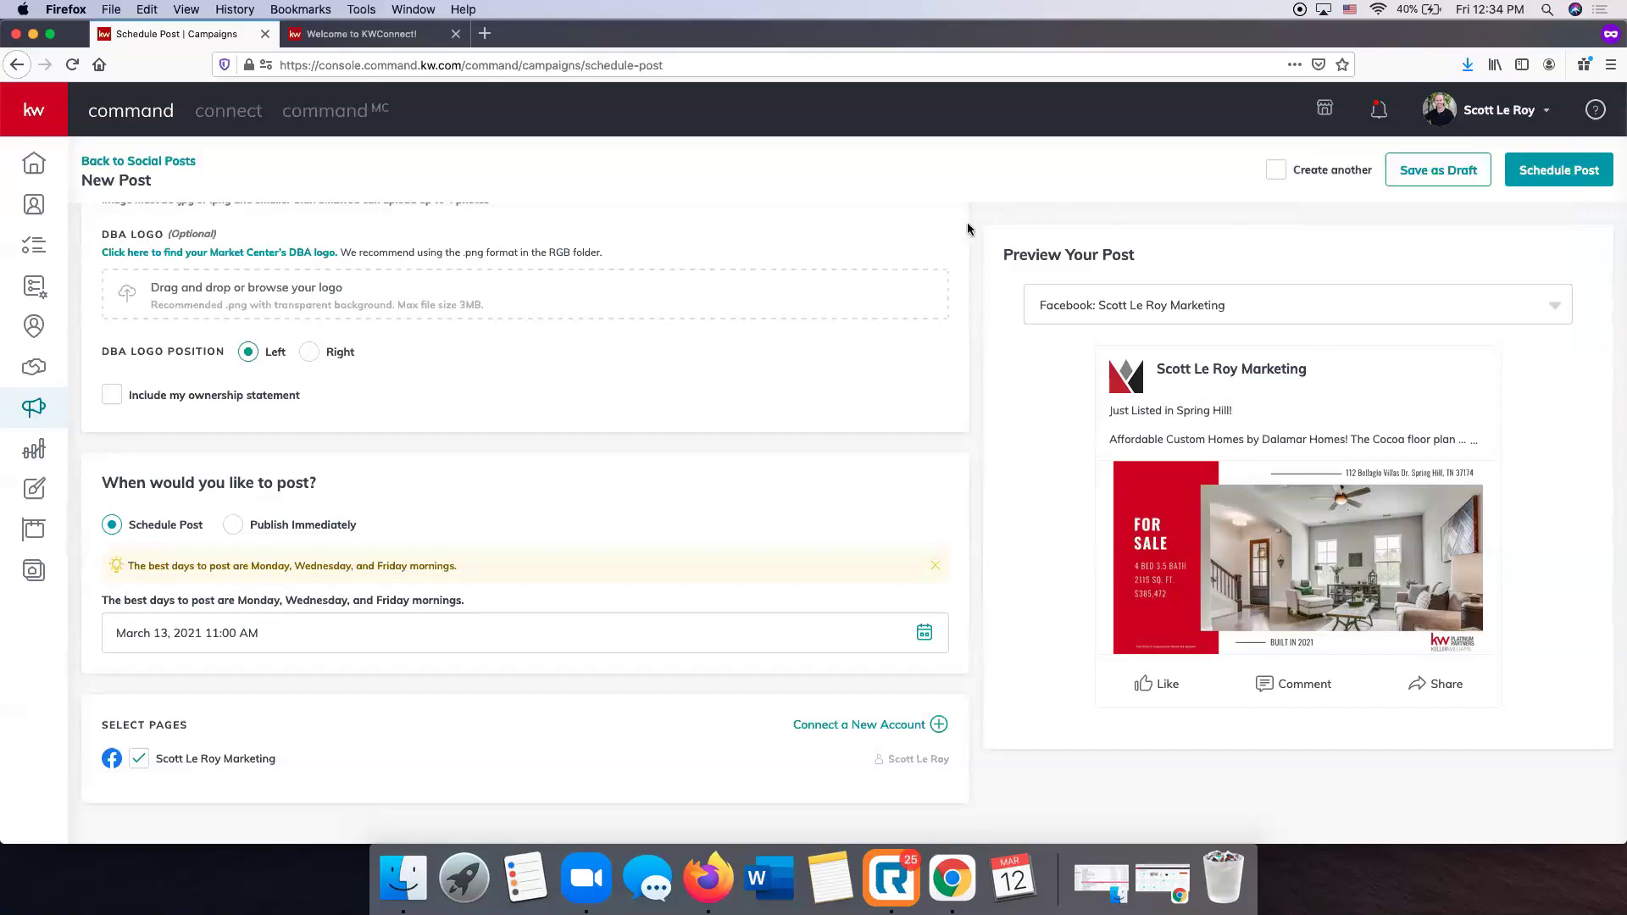
{"action": "scroll", "coordinate": [897, 752], "scroll_direction": "up", "scroll_amount": 1}
{"action": "scroll", "coordinate": [871, 734], "scroll_direction": "down", "scroll_amount": 1}
{"action": "scroll", "coordinate": [833, 726], "scroll_direction": "up", "scroll_amount": 6}
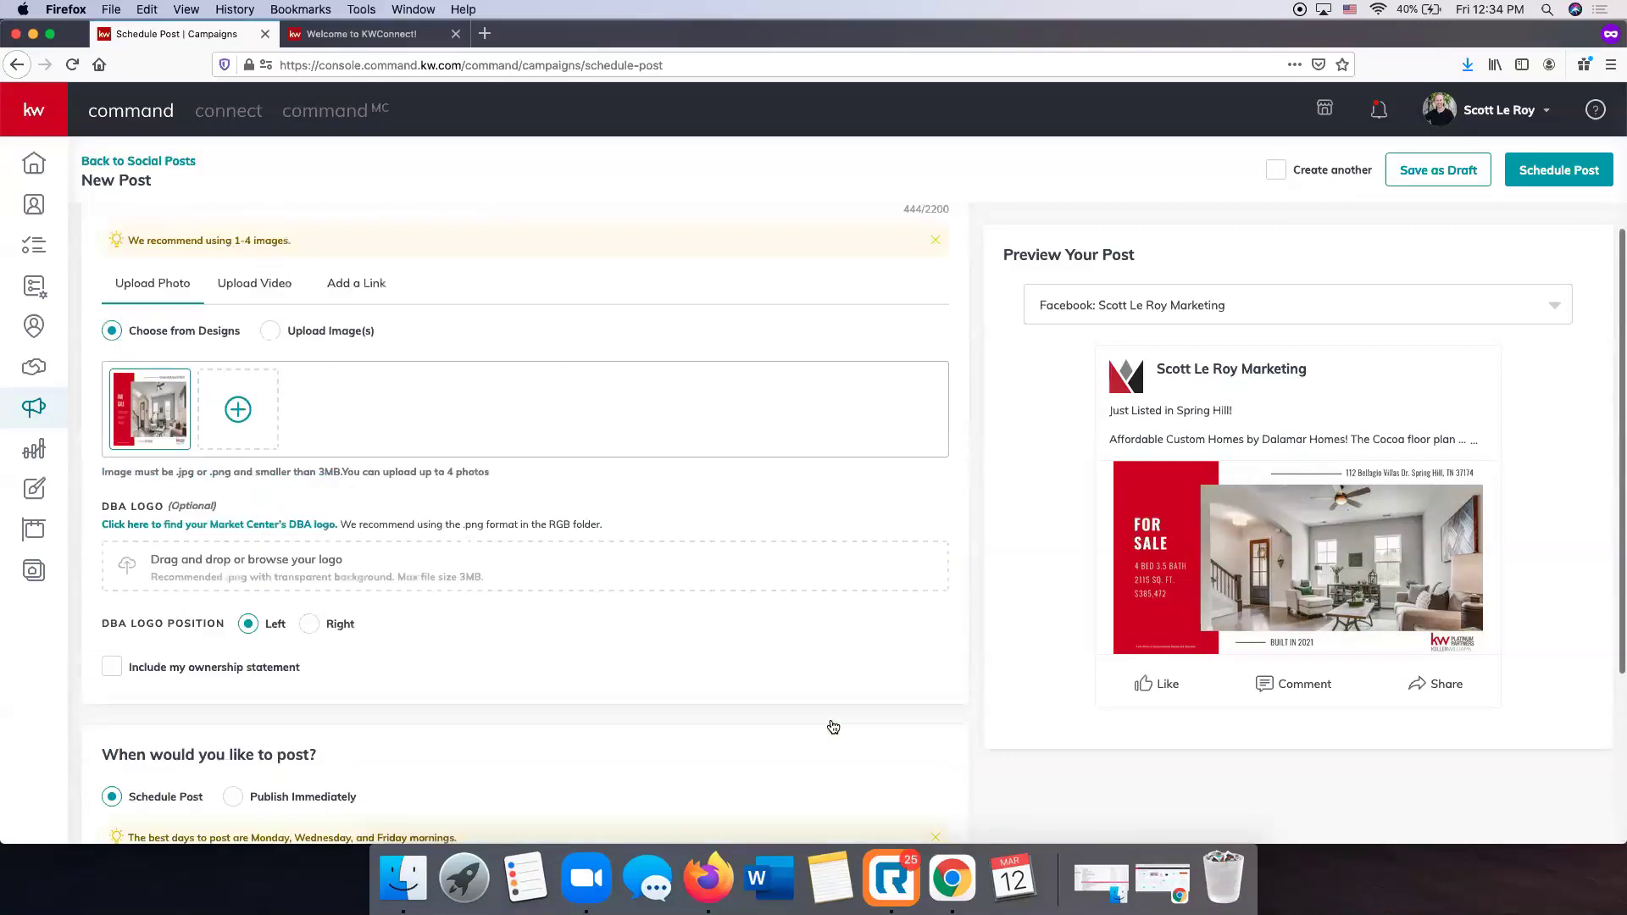
{"action": "scroll", "coordinate": [833, 725], "scroll_direction": "down", "scroll_amount": 6}
{"action": "scroll", "coordinate": [839, 724], "scroll_direction": "up", "scroll_amount": 6}
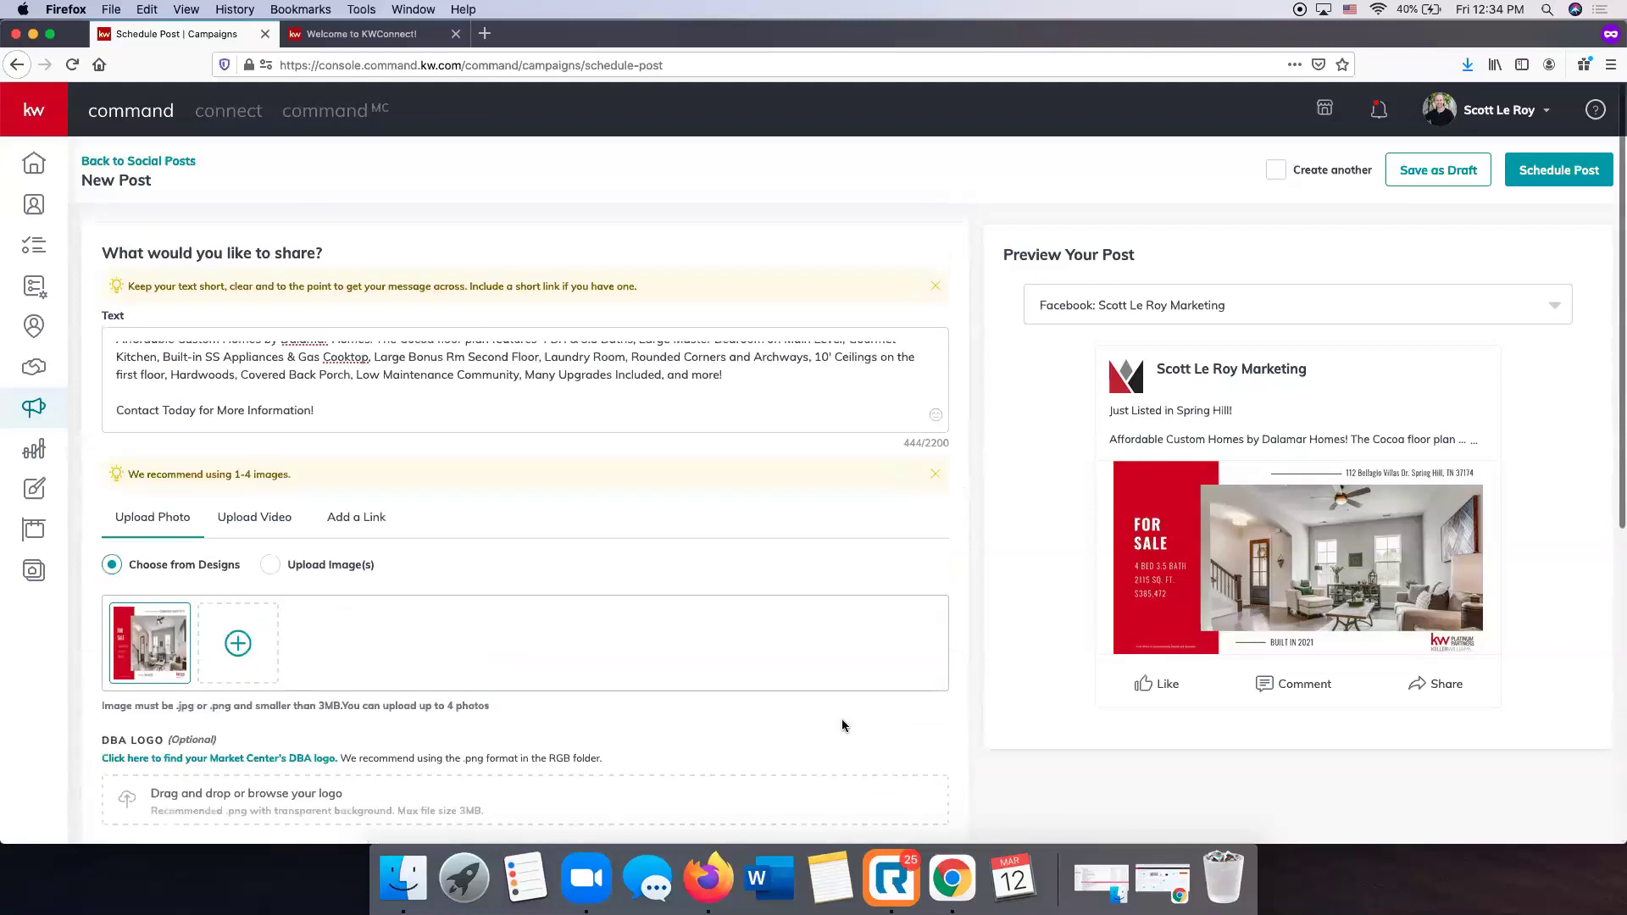
{"action": "scroll", "coordinate": [1060, 543], "scroll_direction": "down", "scroll_amount": 2}
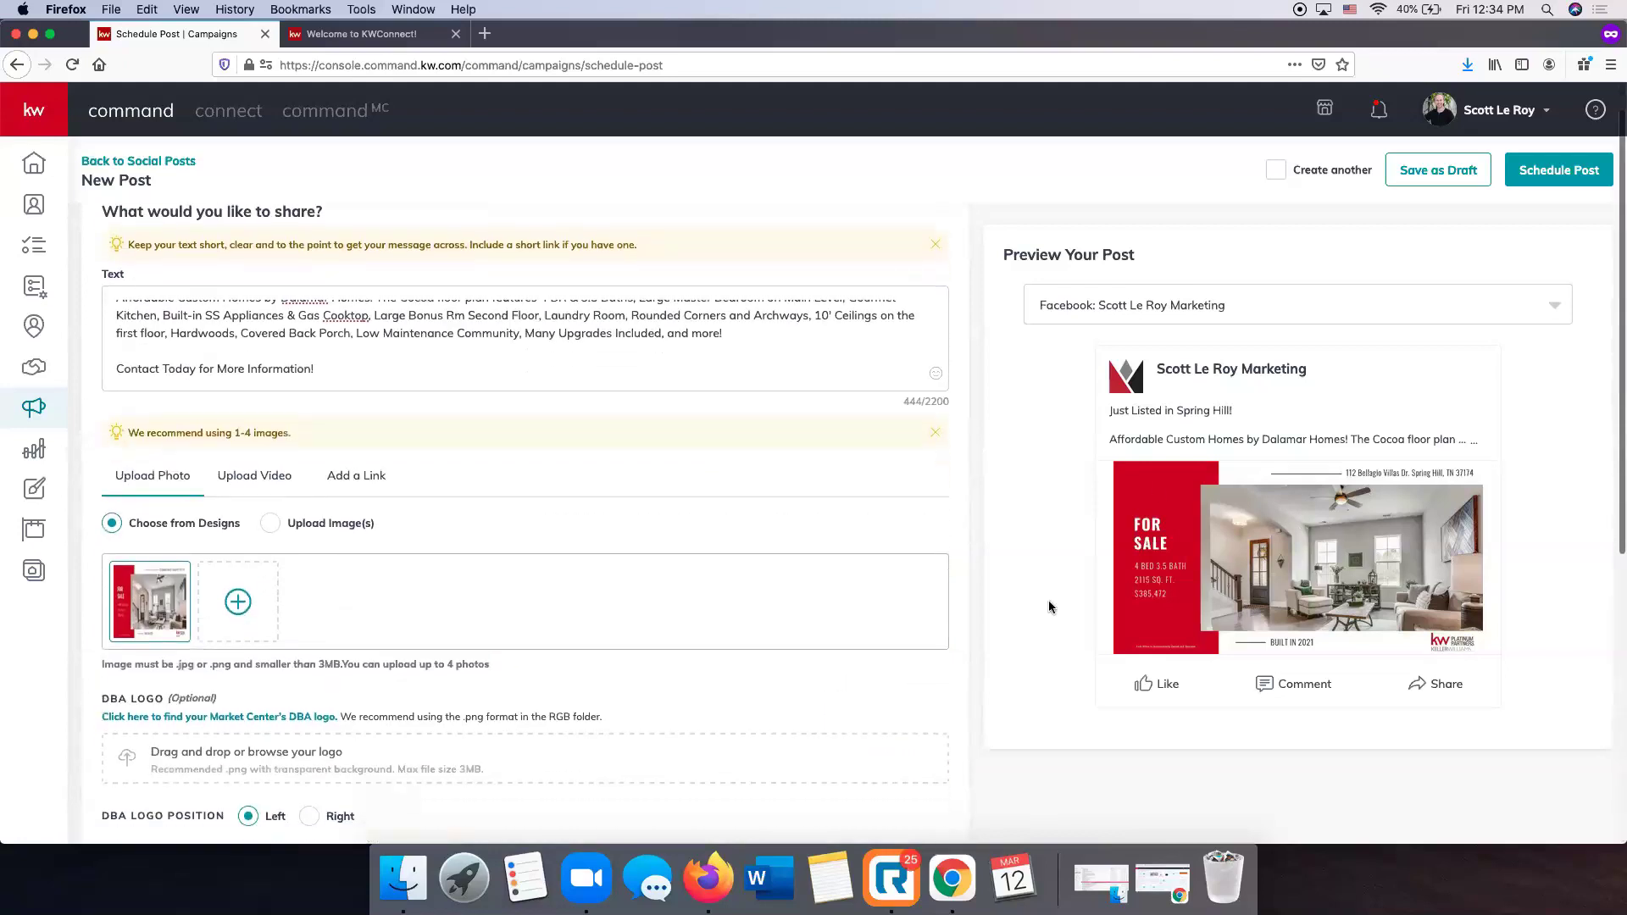
{"action": "scroll", "coordinate": [122, 218], "scroll_direction": "up", "scroll_amount": 2}
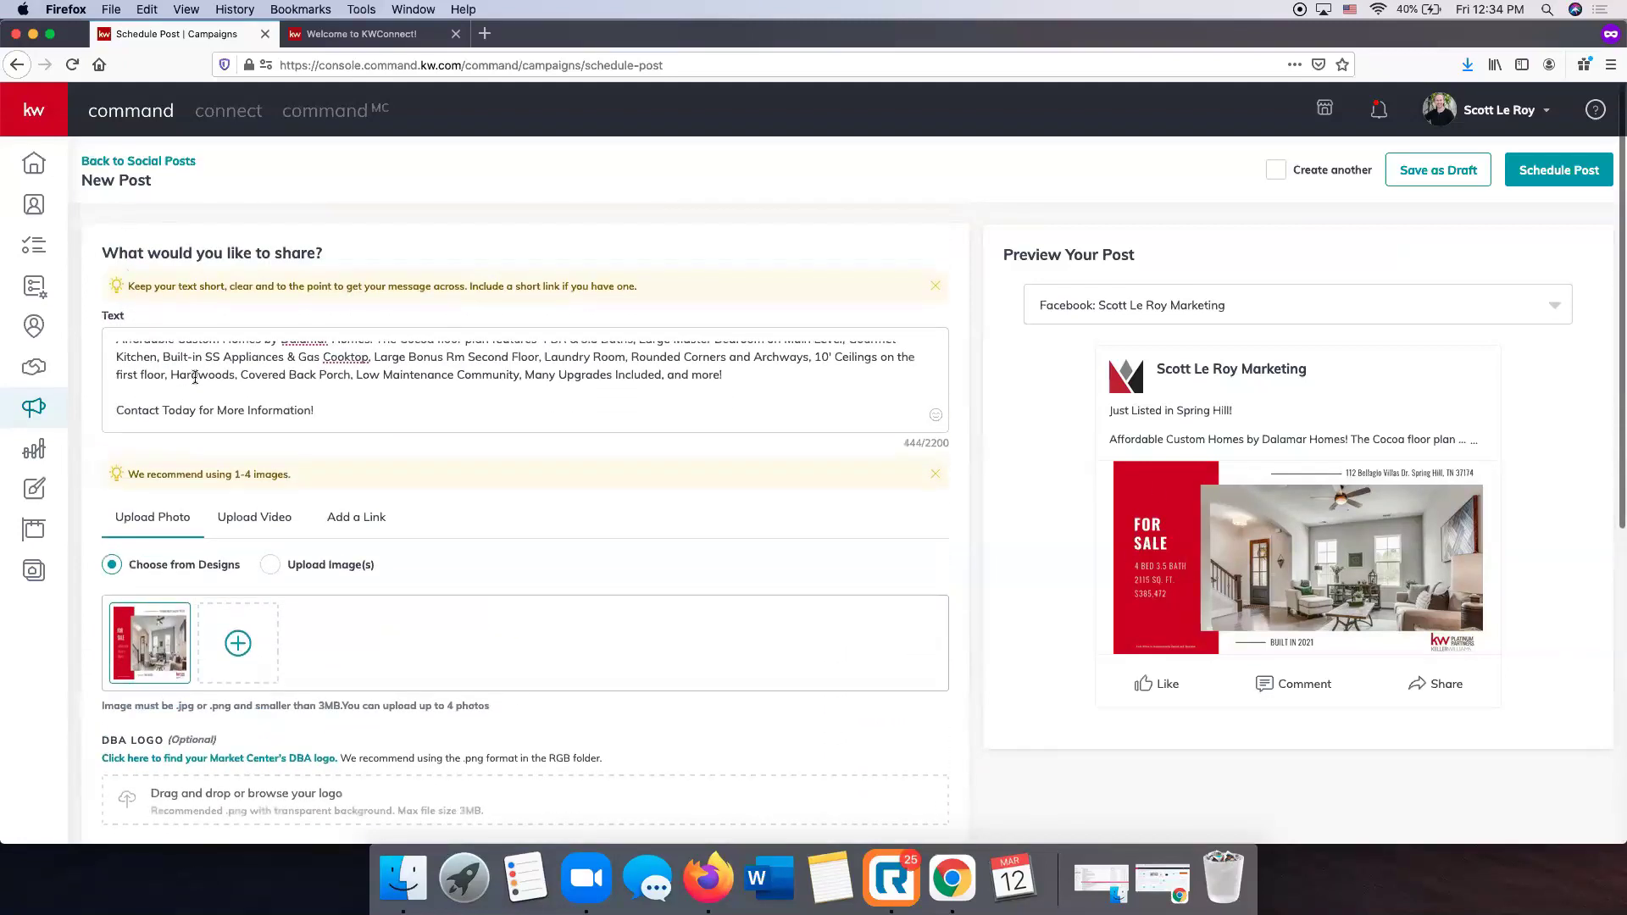
{"action": "scroll", "coordinate": [207, 369], "scroll_direction": "down", "scroll_amount": 5}
{"action": "scroll", "coordinate": [212, 373], "scroll_direction": "up", "scroll_amount": 5}
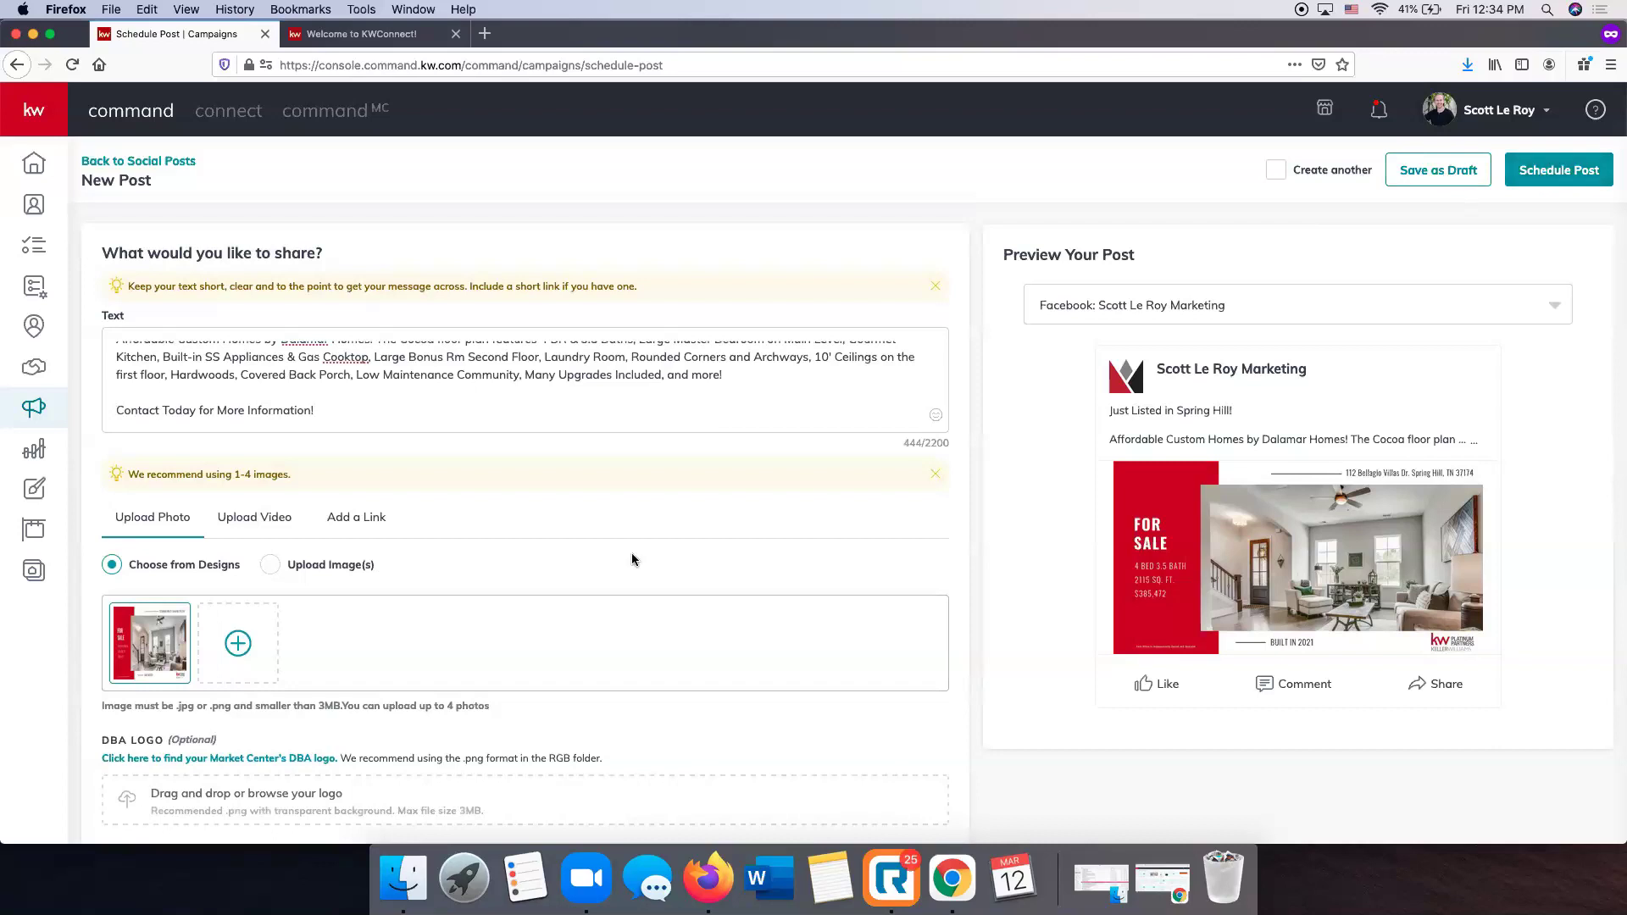
{"action": "scroll", "coordinate": [612, 546], "scroll_direction": "down", "scroll_amount": 3}
{"action": "scroll", "coordinate": [611, 550], "scroll_direction": "up", "scroll_amount": 2}
{"action": "scroll", "coordinate": [608, 552], "scroll_direction": "up", "scroll_amount": 2}
{"action": "scroll", "coordinate": [609, 552], "scroll_direction": "down", "scroll_amount": 4}
{"action": "scroll", "coordinate": [609, 552], "scroll_direction": "up", "scroll_amount": 4}
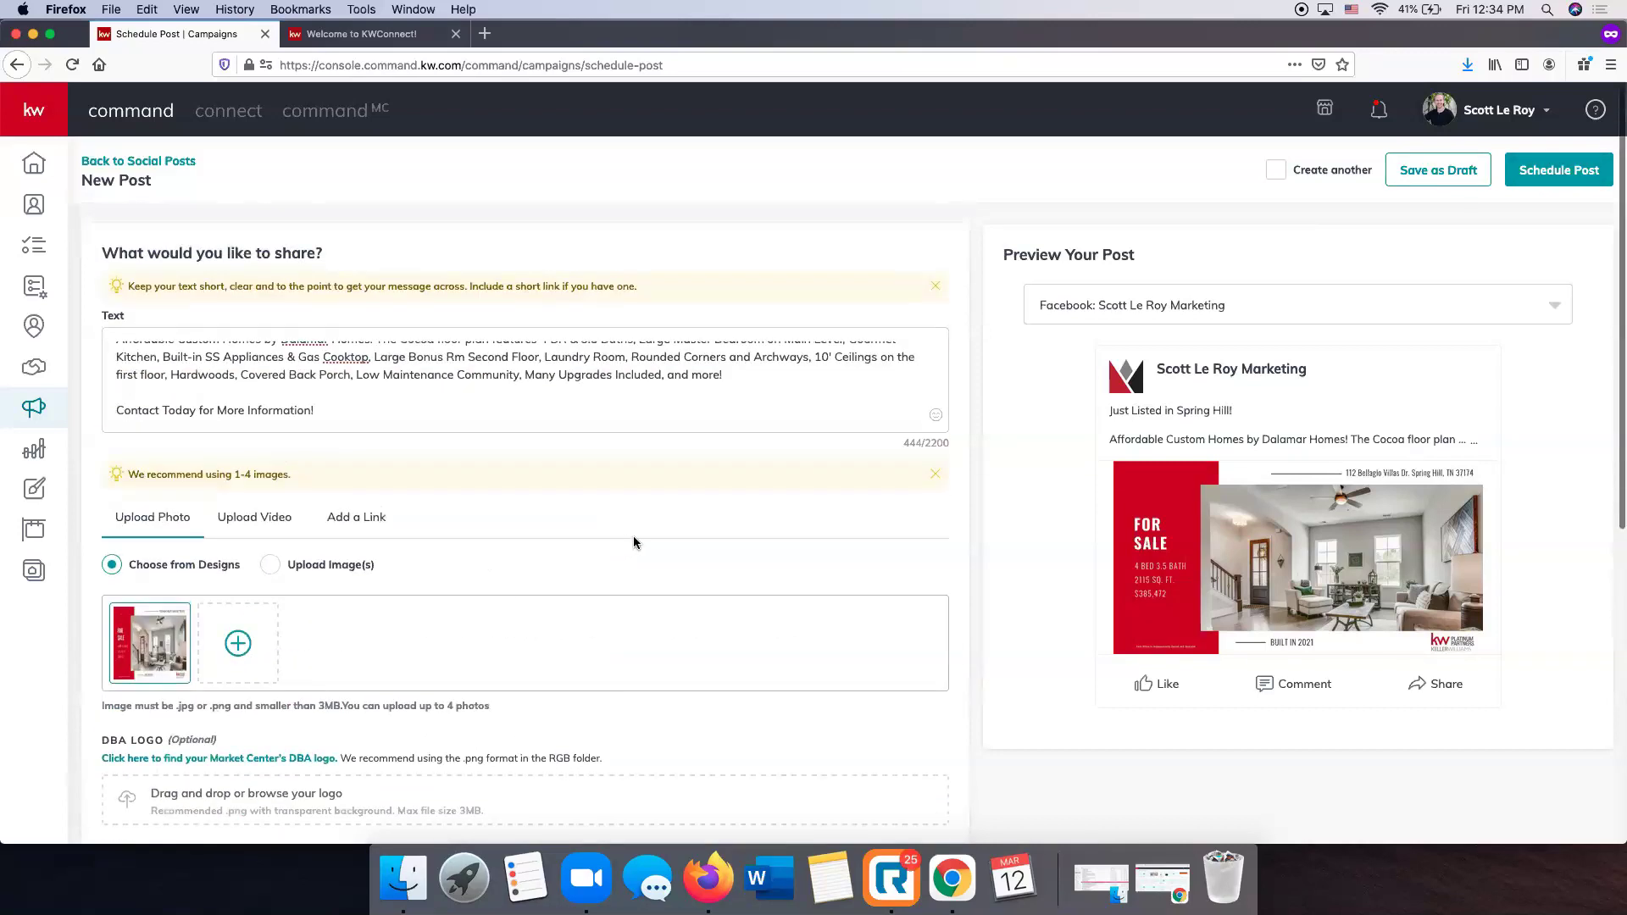
{"action": "left_click", "coordinate": [1562, 173]}
- Schedule the For Sale post for March 13, 2021, then delete it from the Social Posts calendar
{"action": "left_click", "coordinate": [876, 519]}
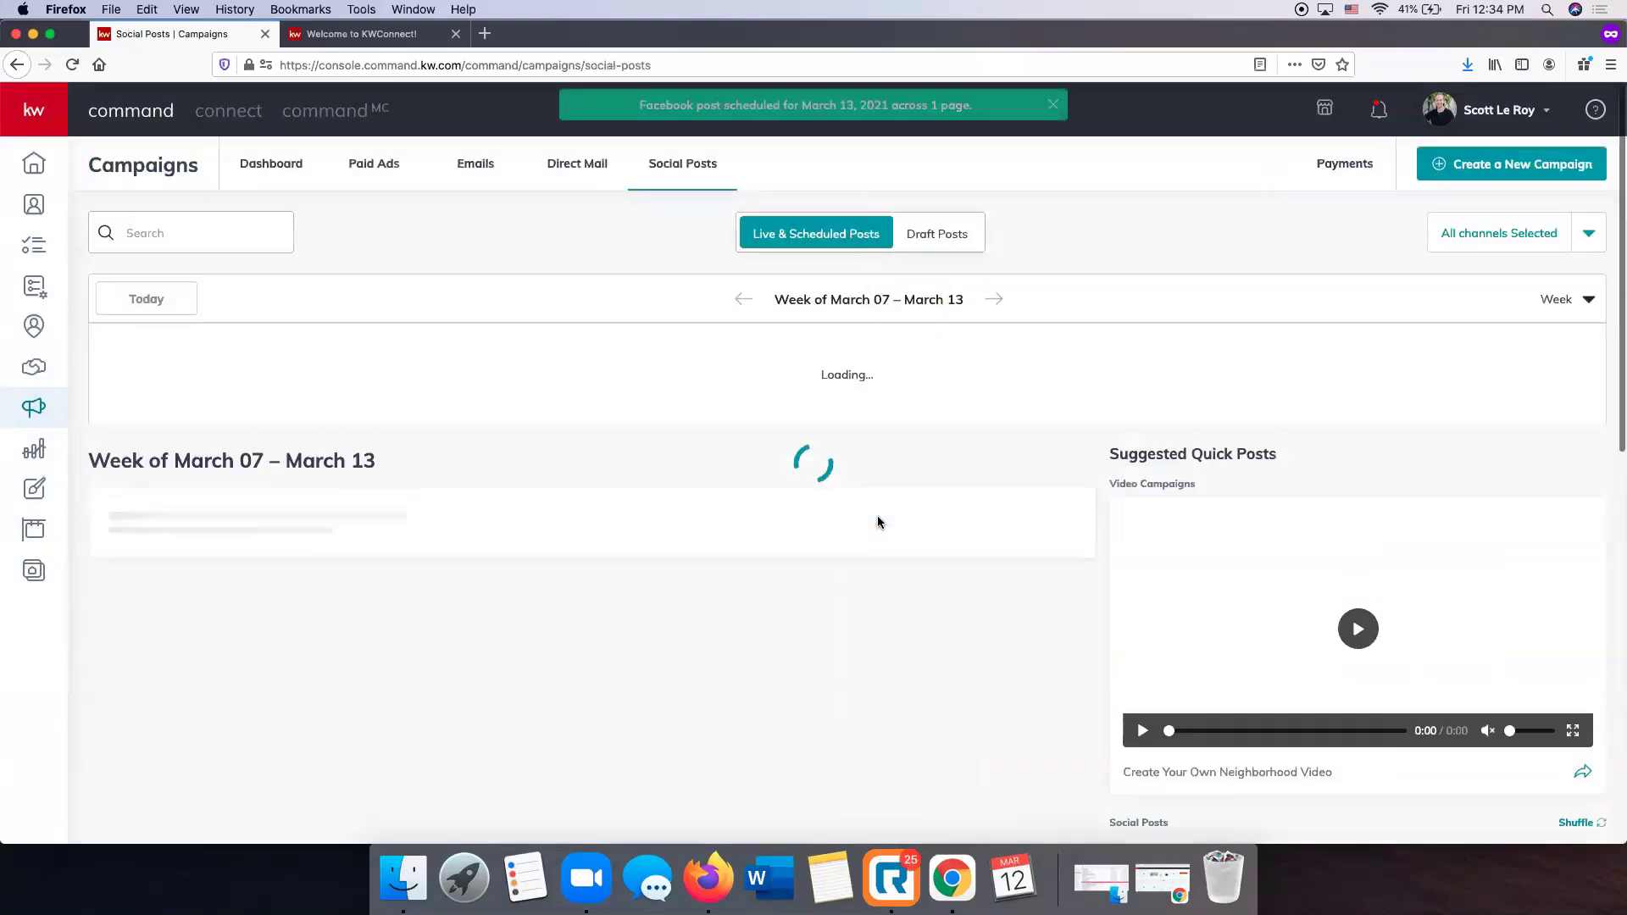
{"action": "scroll", "coordinate": [567, 427], "scroll_direction": "down", "scroll_amount": 5}
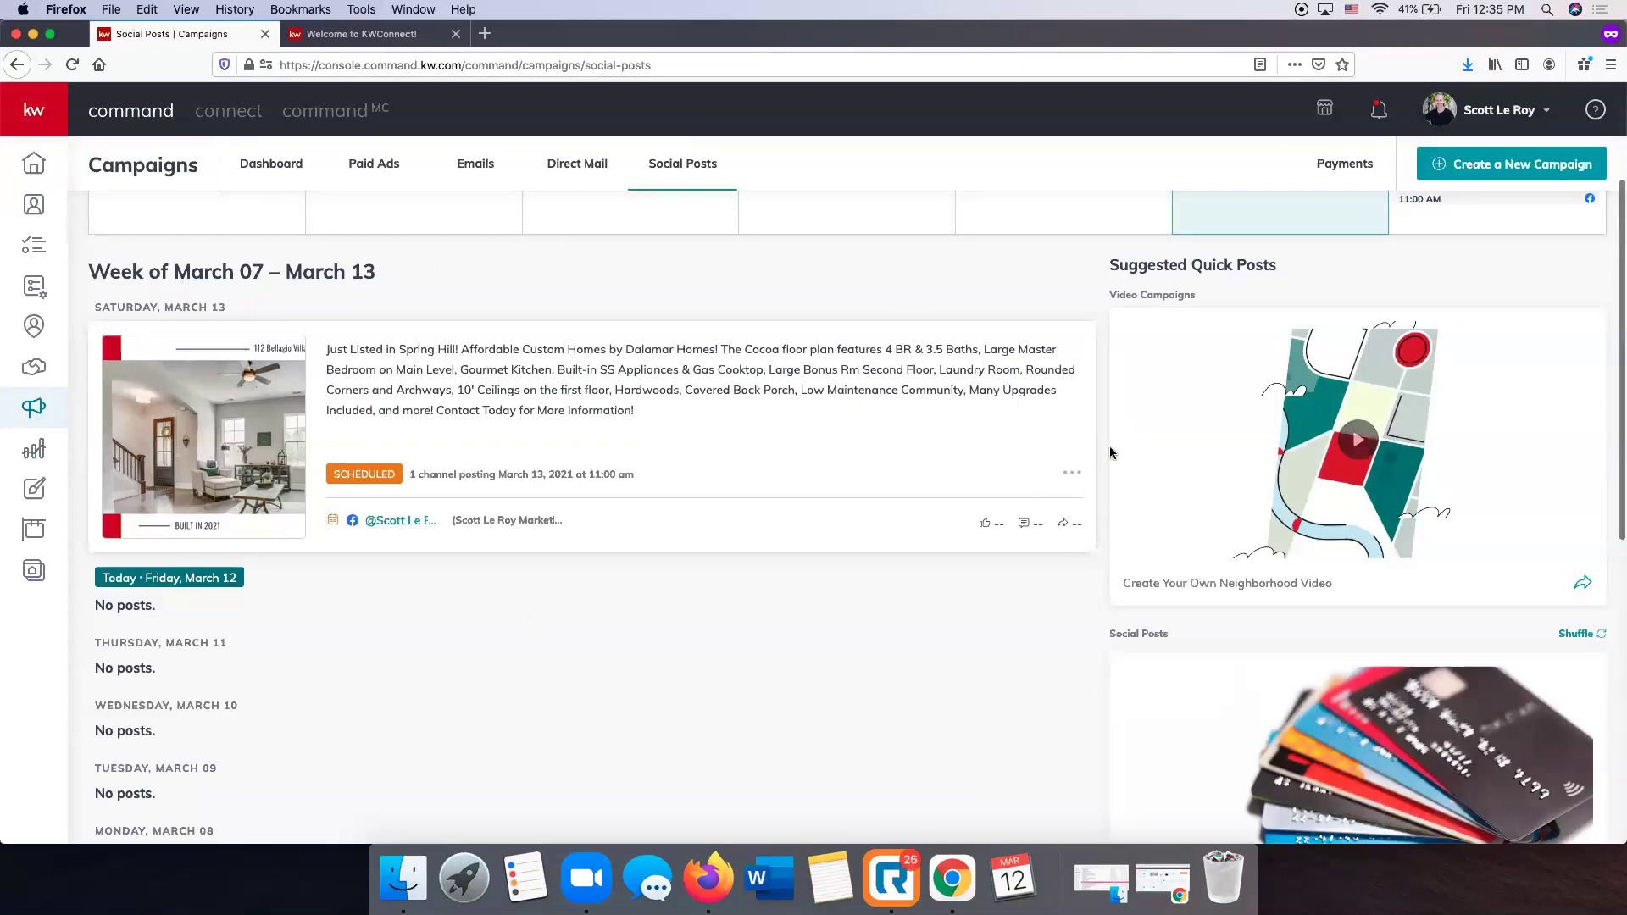
{"action": "left_click", "coordinate": [1072, 474]}
{"action": "left_click", "coordinate": [1069, 477]}
{"action": "left_click", "coordinate": [1067, 477]}
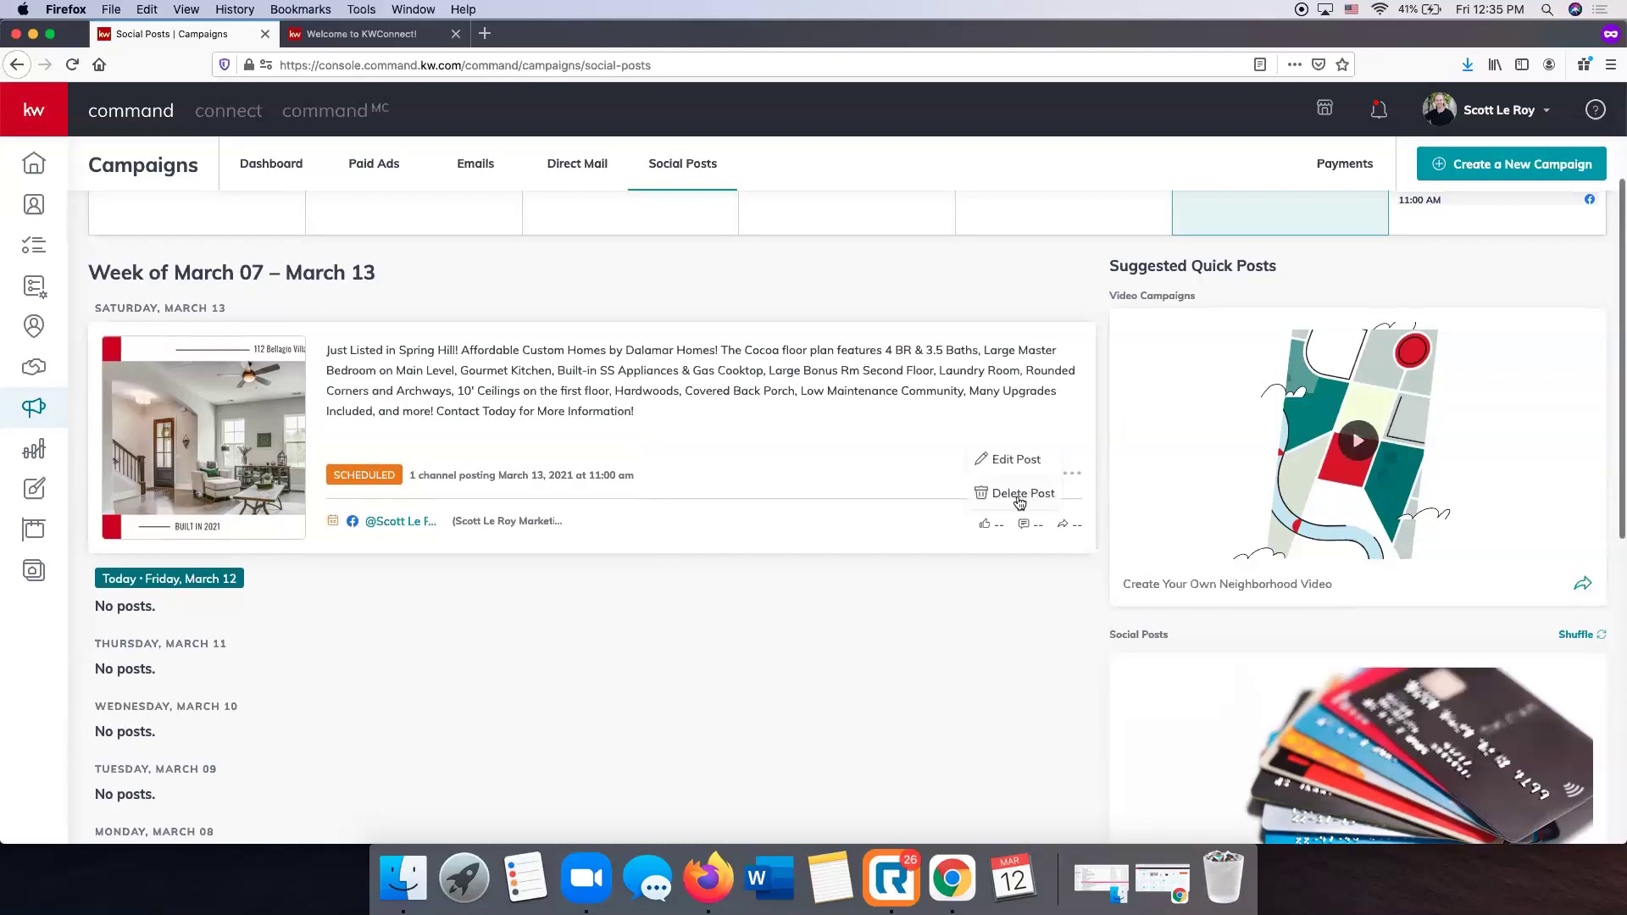
{"action": "left_click", "coordinate": [1018, 493]}
{"action": "left_click", "coordinate": [859, 529]}
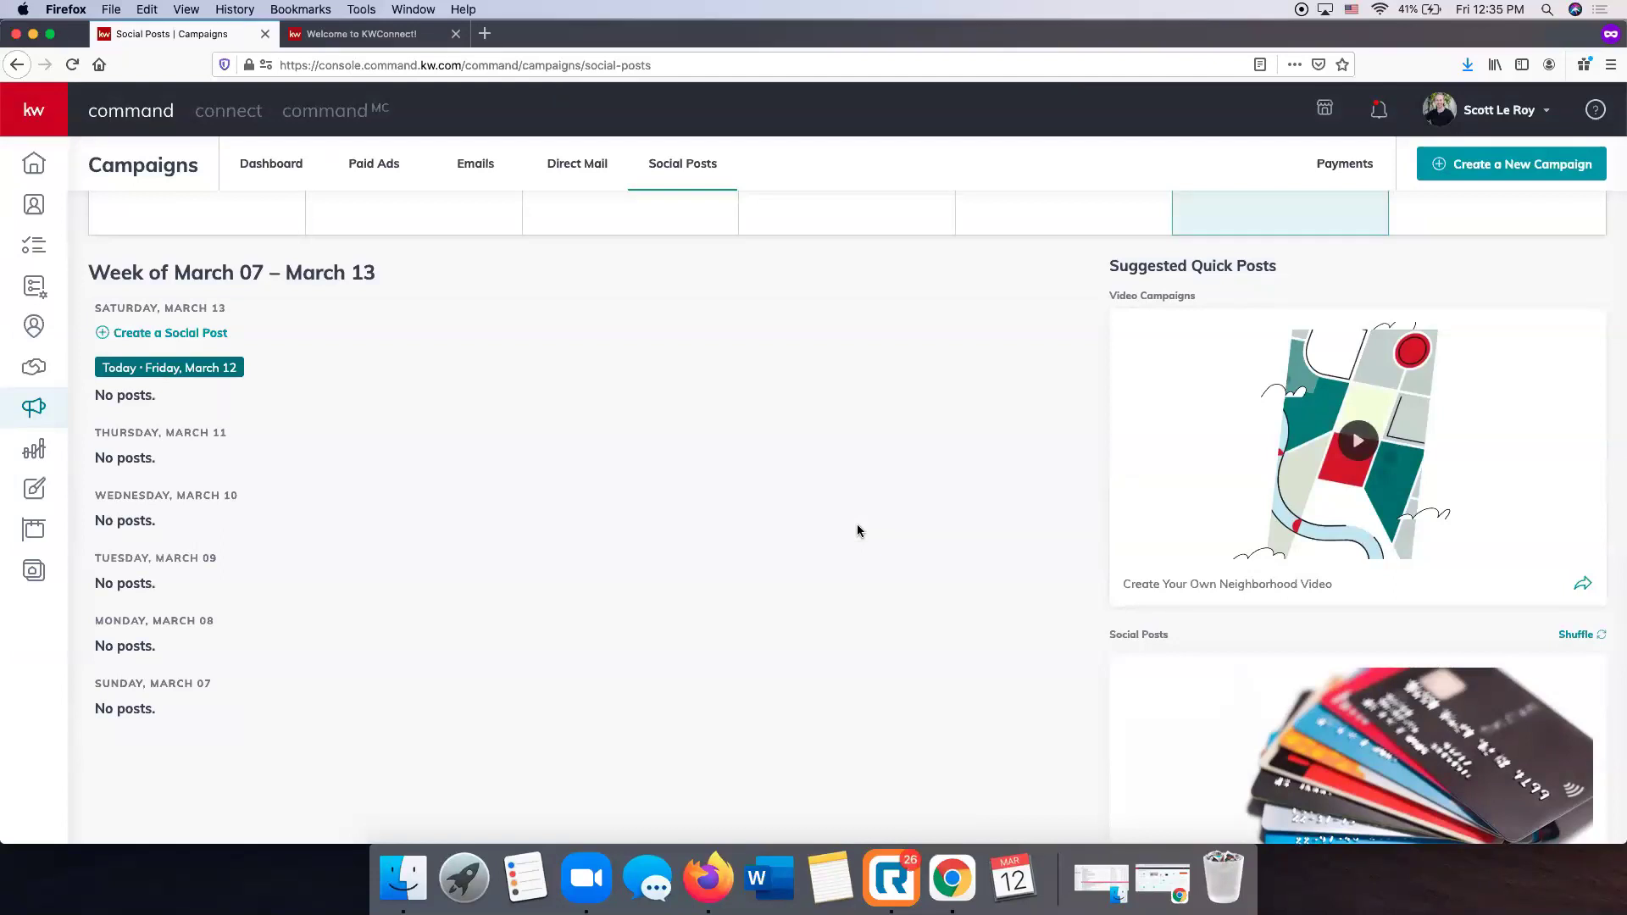
{"action": "key", "text": "ctrl+Up"}
- Return to the browser and switch to the Paid Ads page under Campaigns
{"action": "left_click", "coordinate": [948, 607]}
{"action": "left_click", "coordinate": [370, 167]}
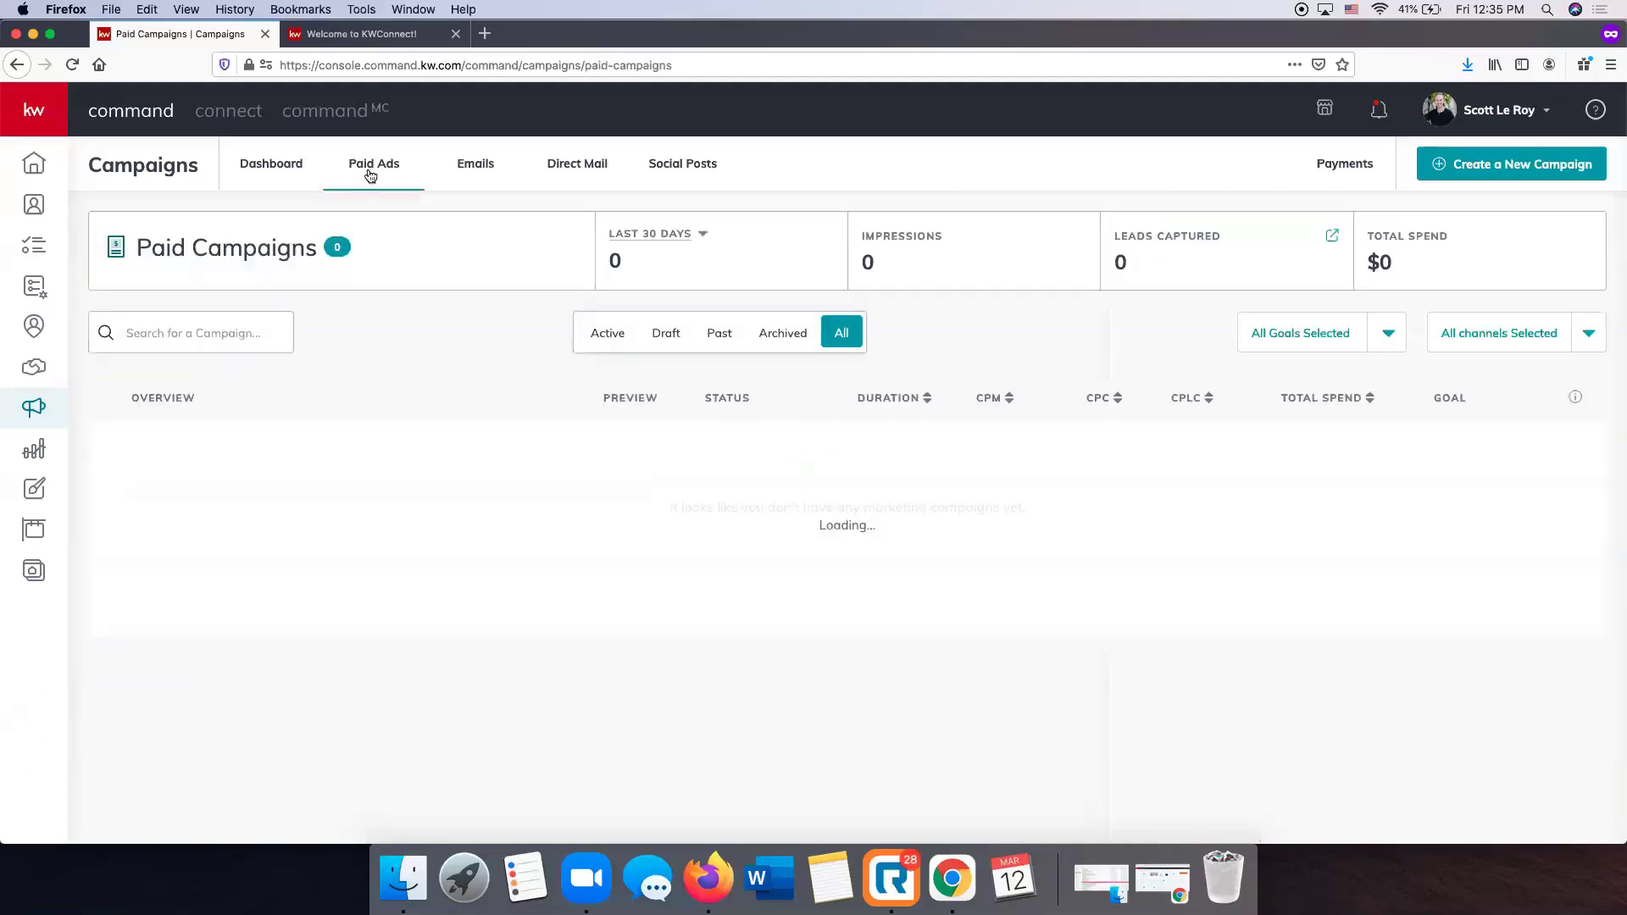
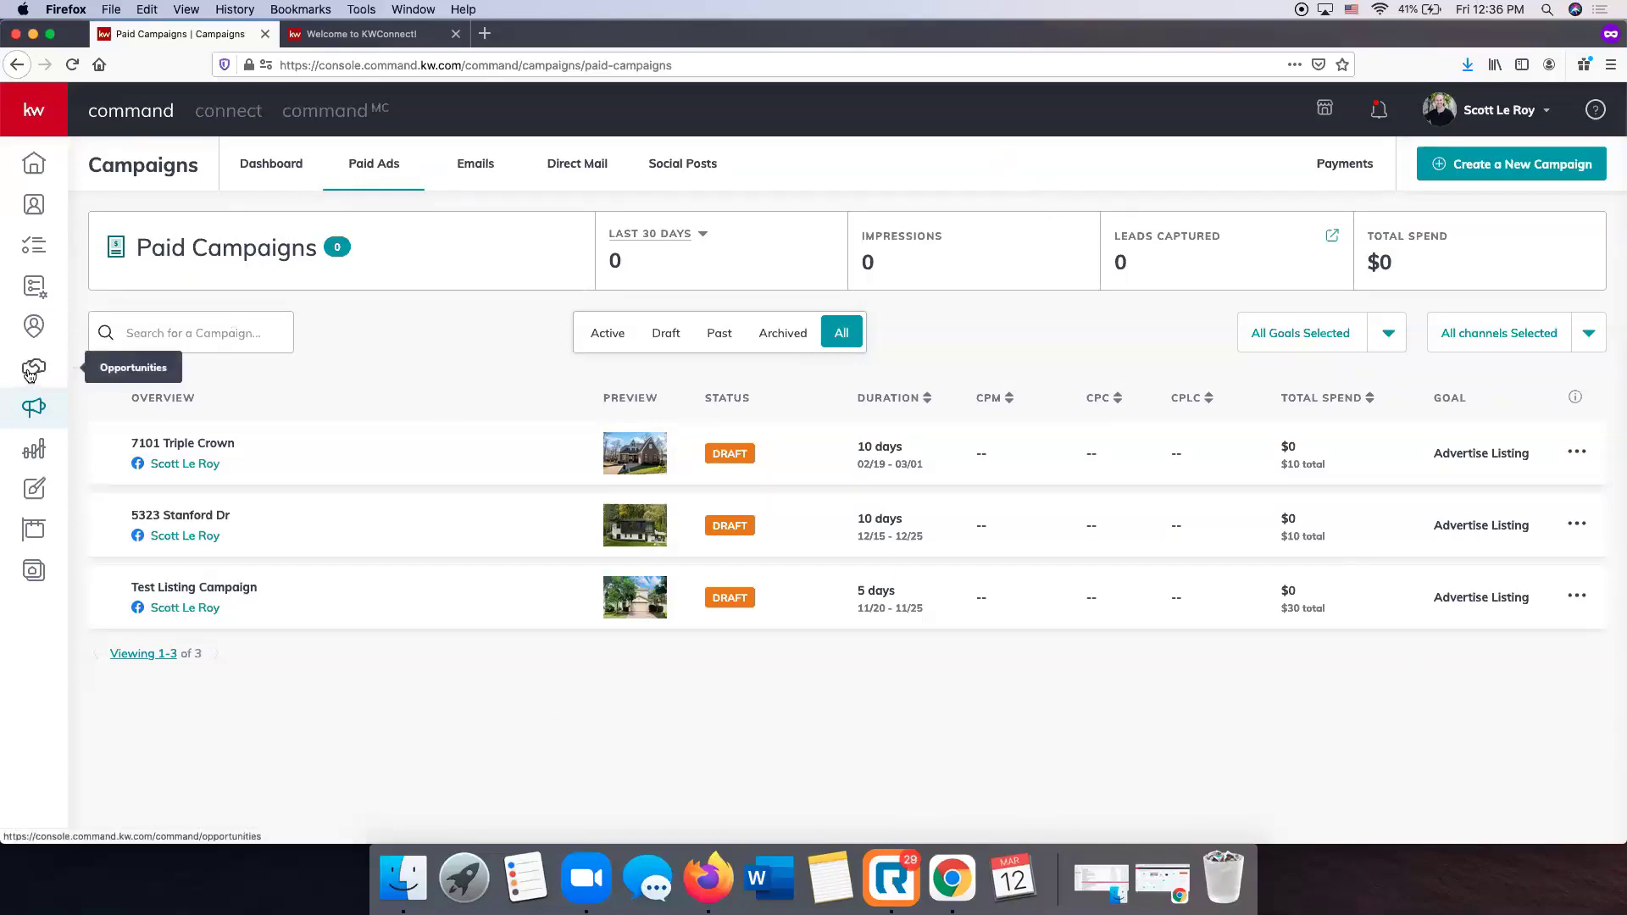
- From Designs, start a new Print design with 'Import photos & Text from a Listing' enabled
{"action": "left_click", "coordinate": [31, 498]}
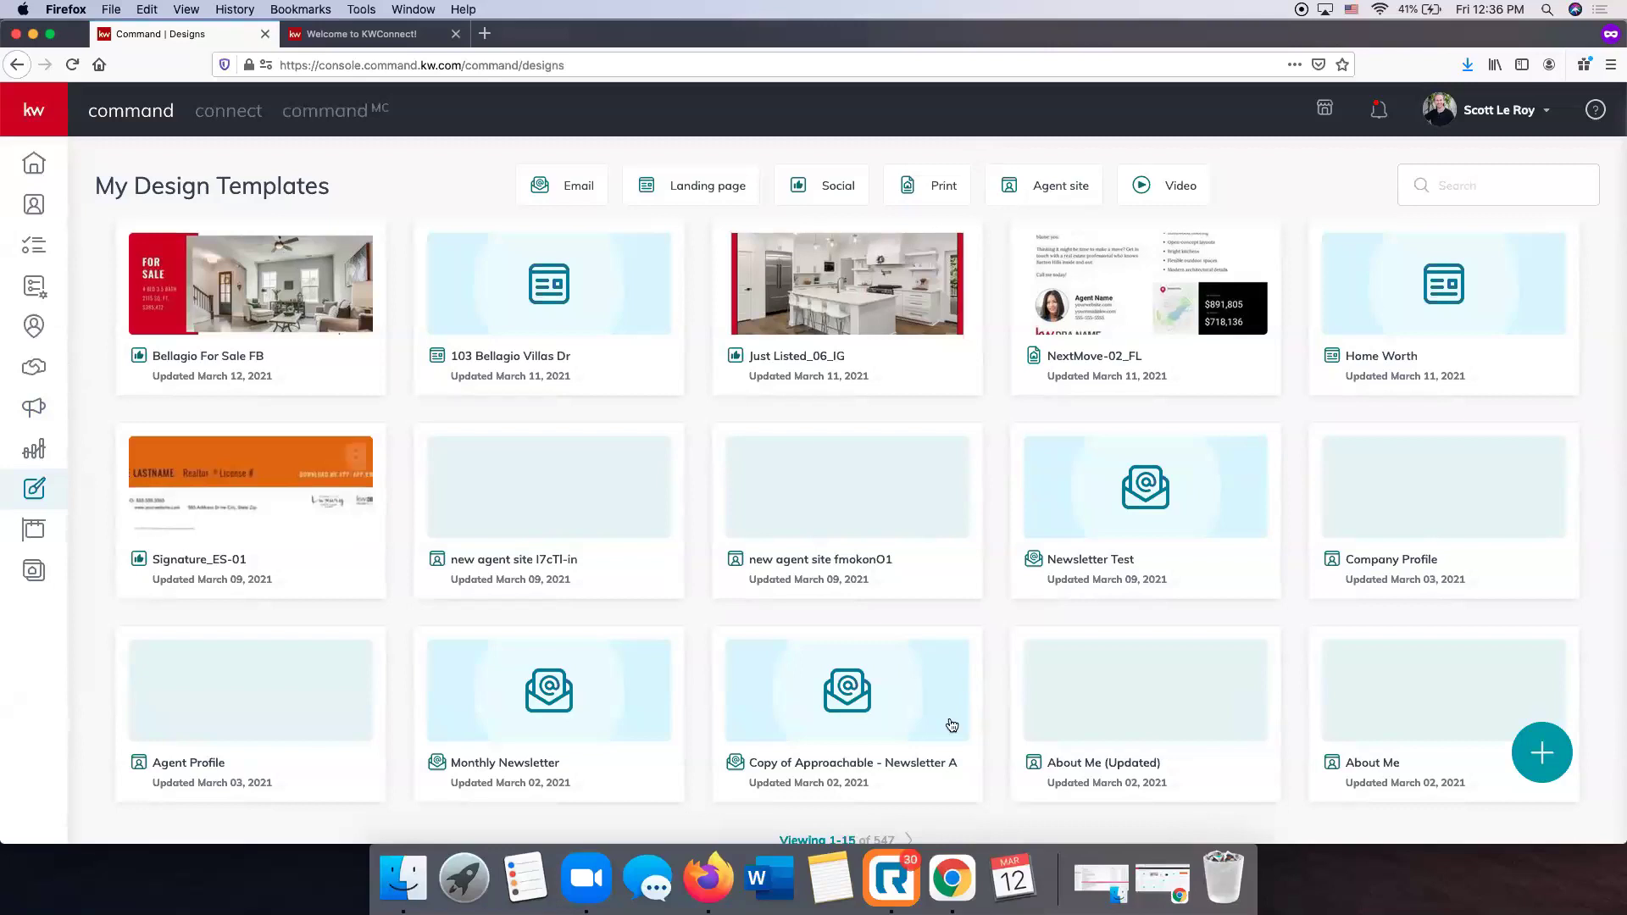
{"action": "left_click", "coordinate": [1544, 756]}
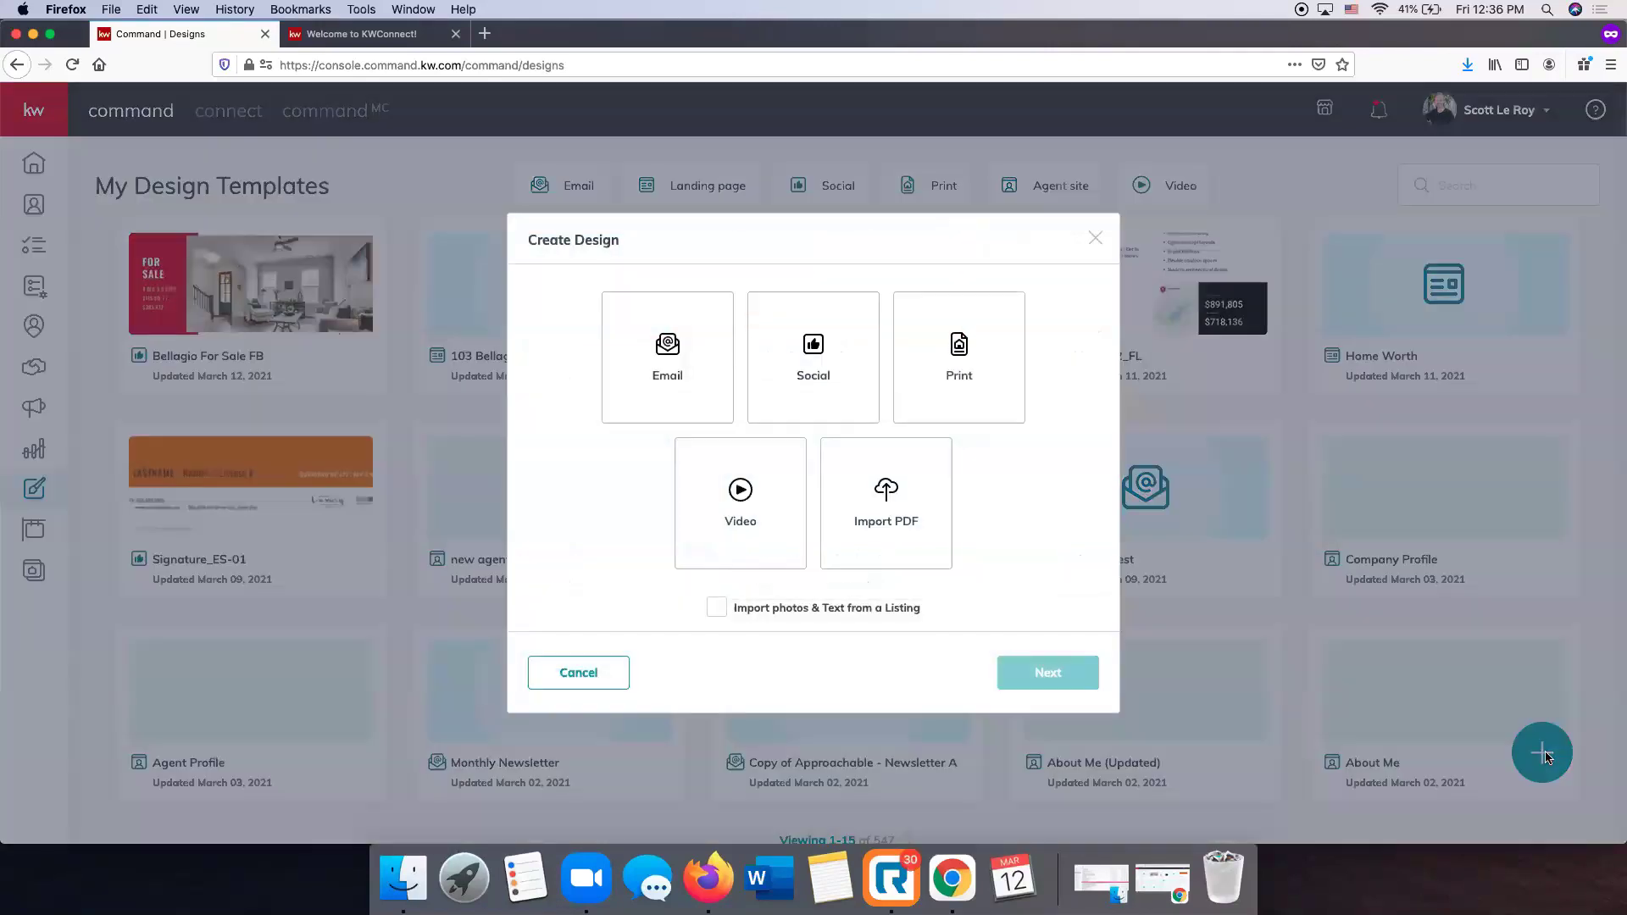
{"action": "left_click", "coordinate": [974, 357]}
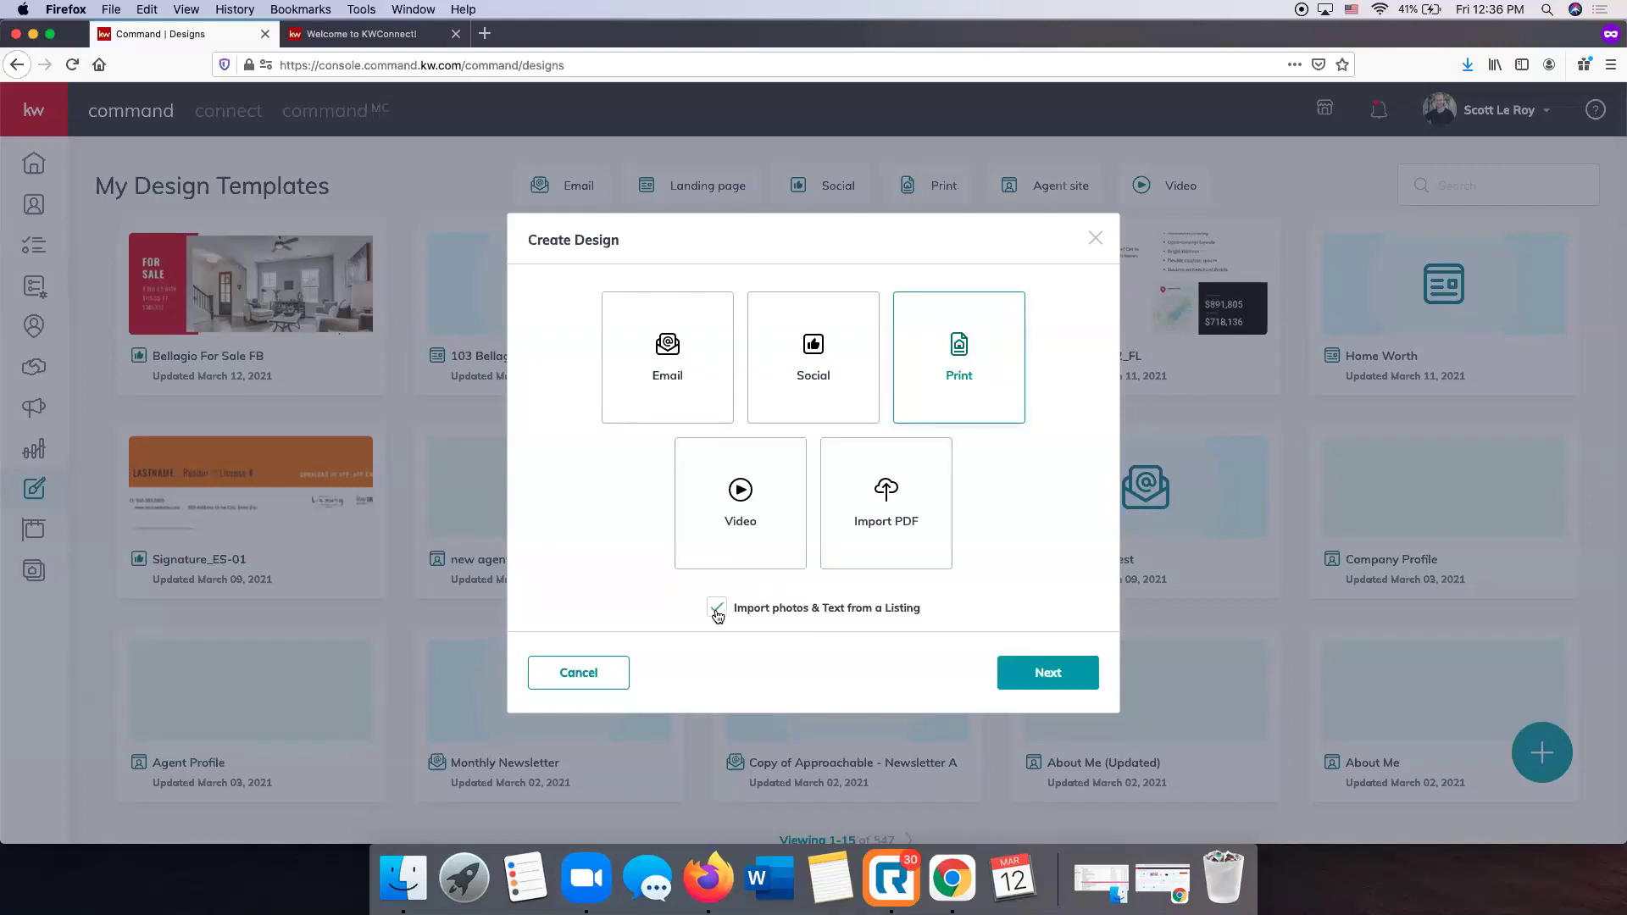
{"action": "left_click", "coordinate": [1047, 673]}
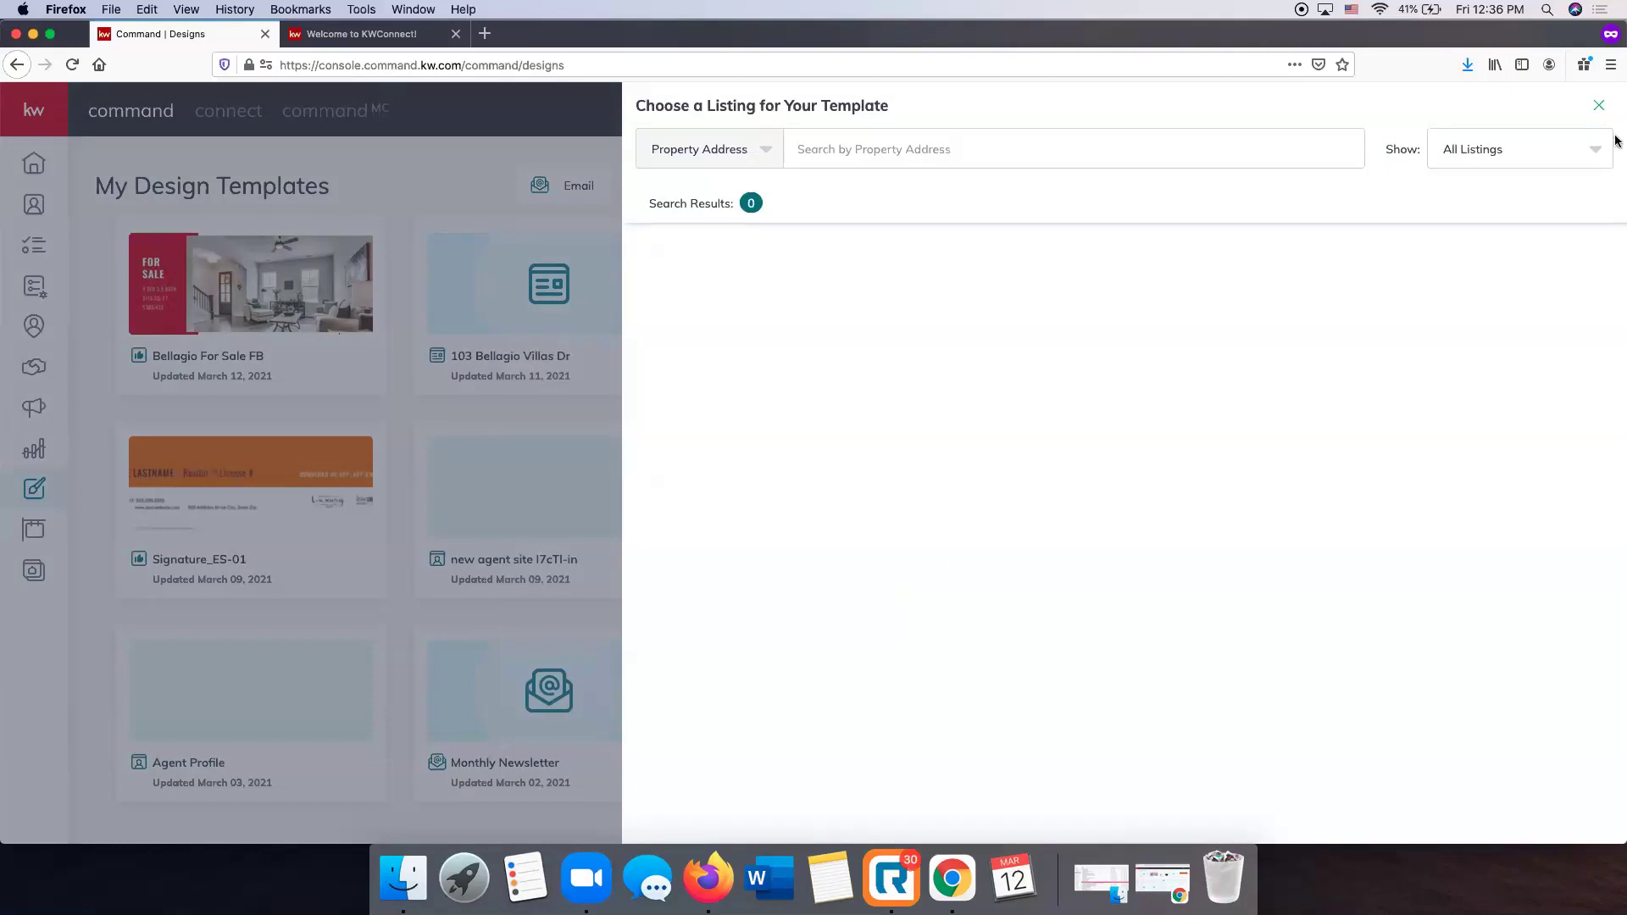
{"action": "left_click", "coordinate": [1515, 142]}
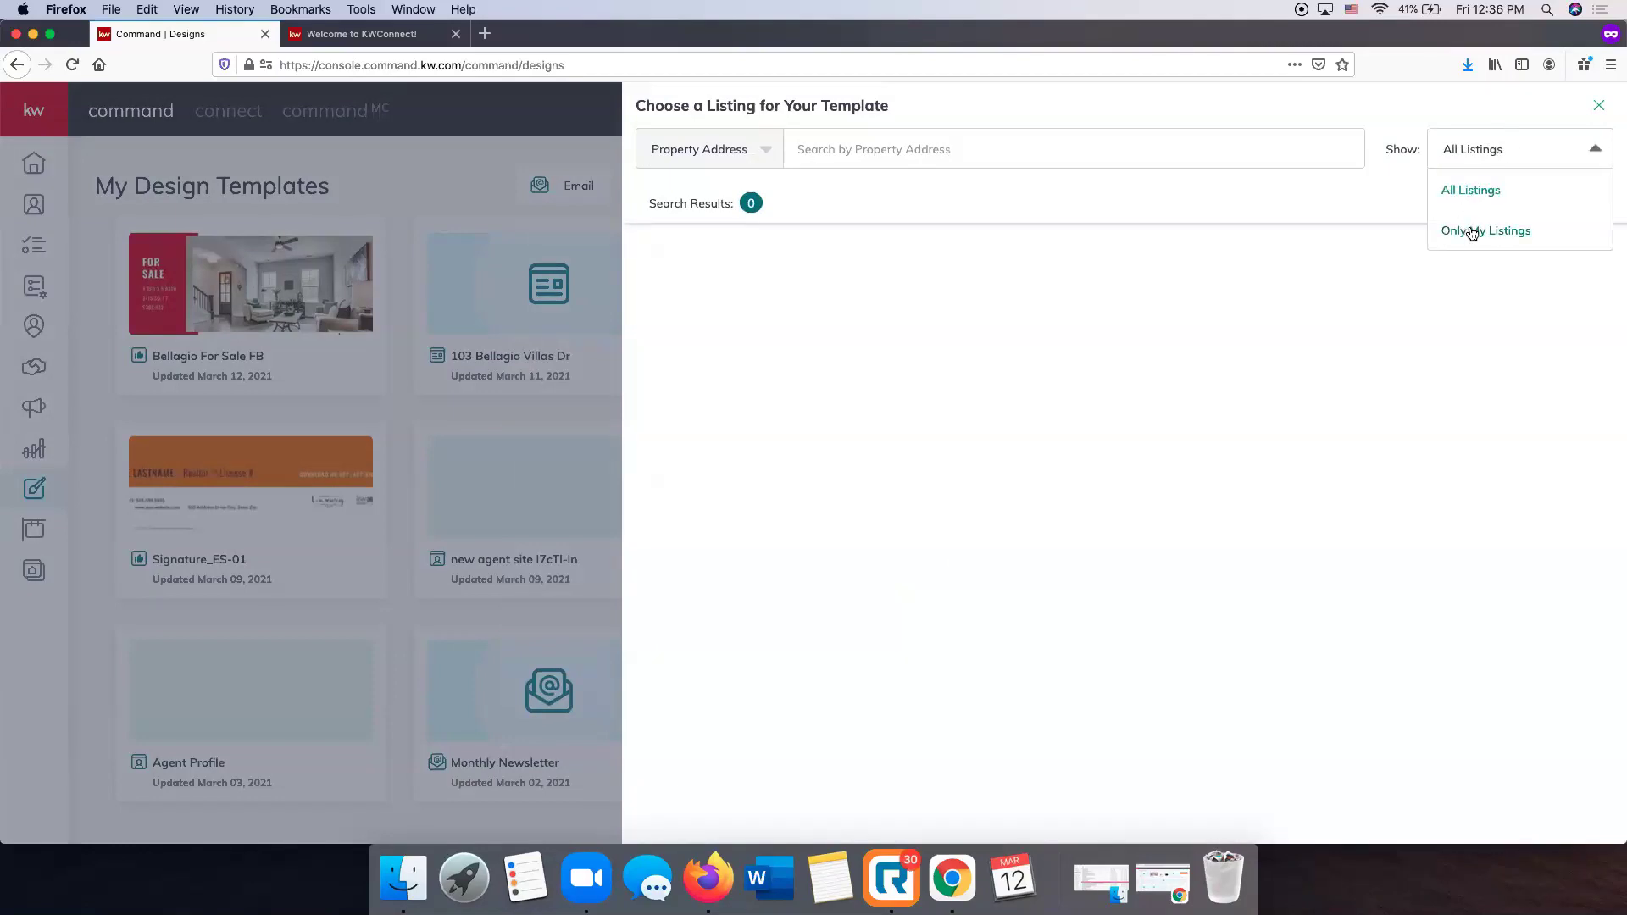
{"action": "left_click", "coordinate": [1460, 190]}
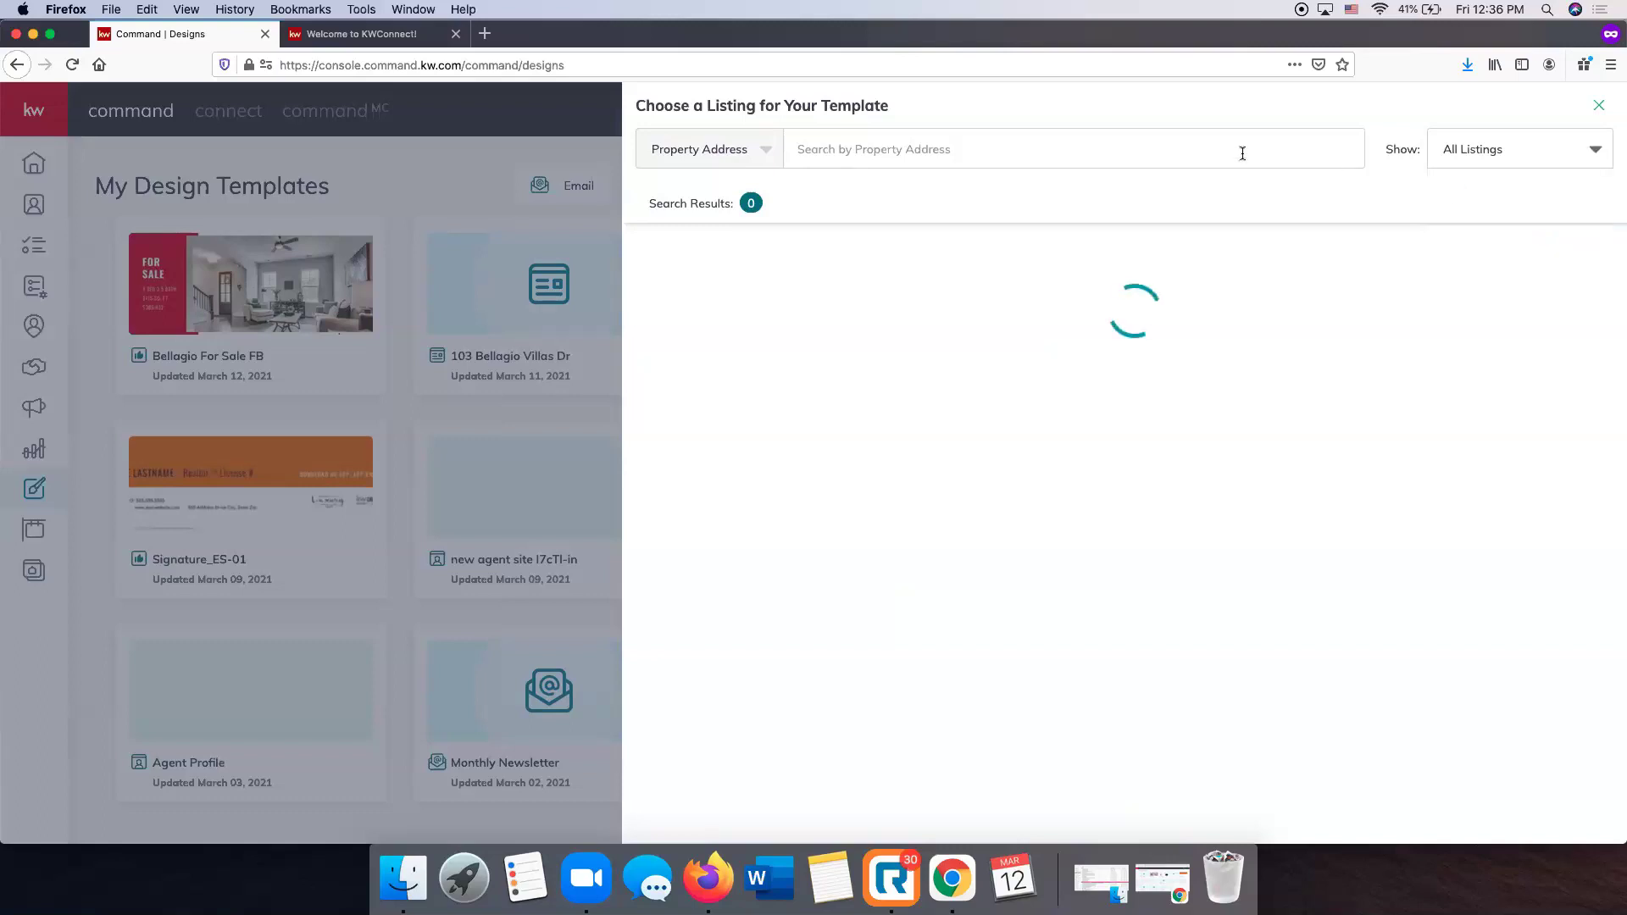
{"action": "left_click", "coordinate": [905, 160]}
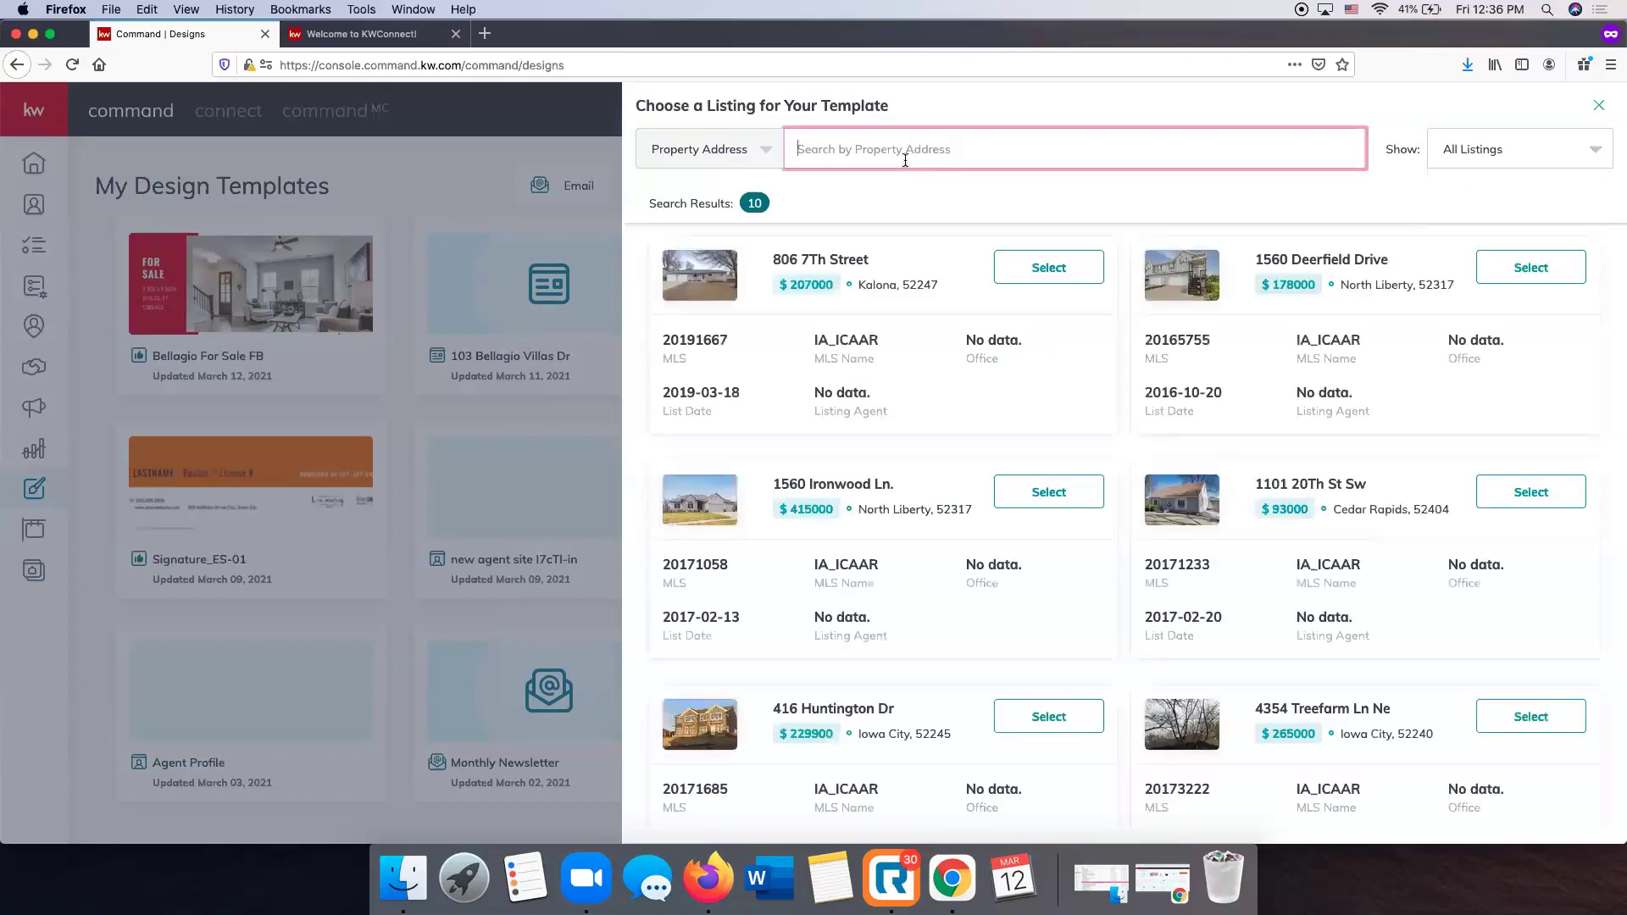
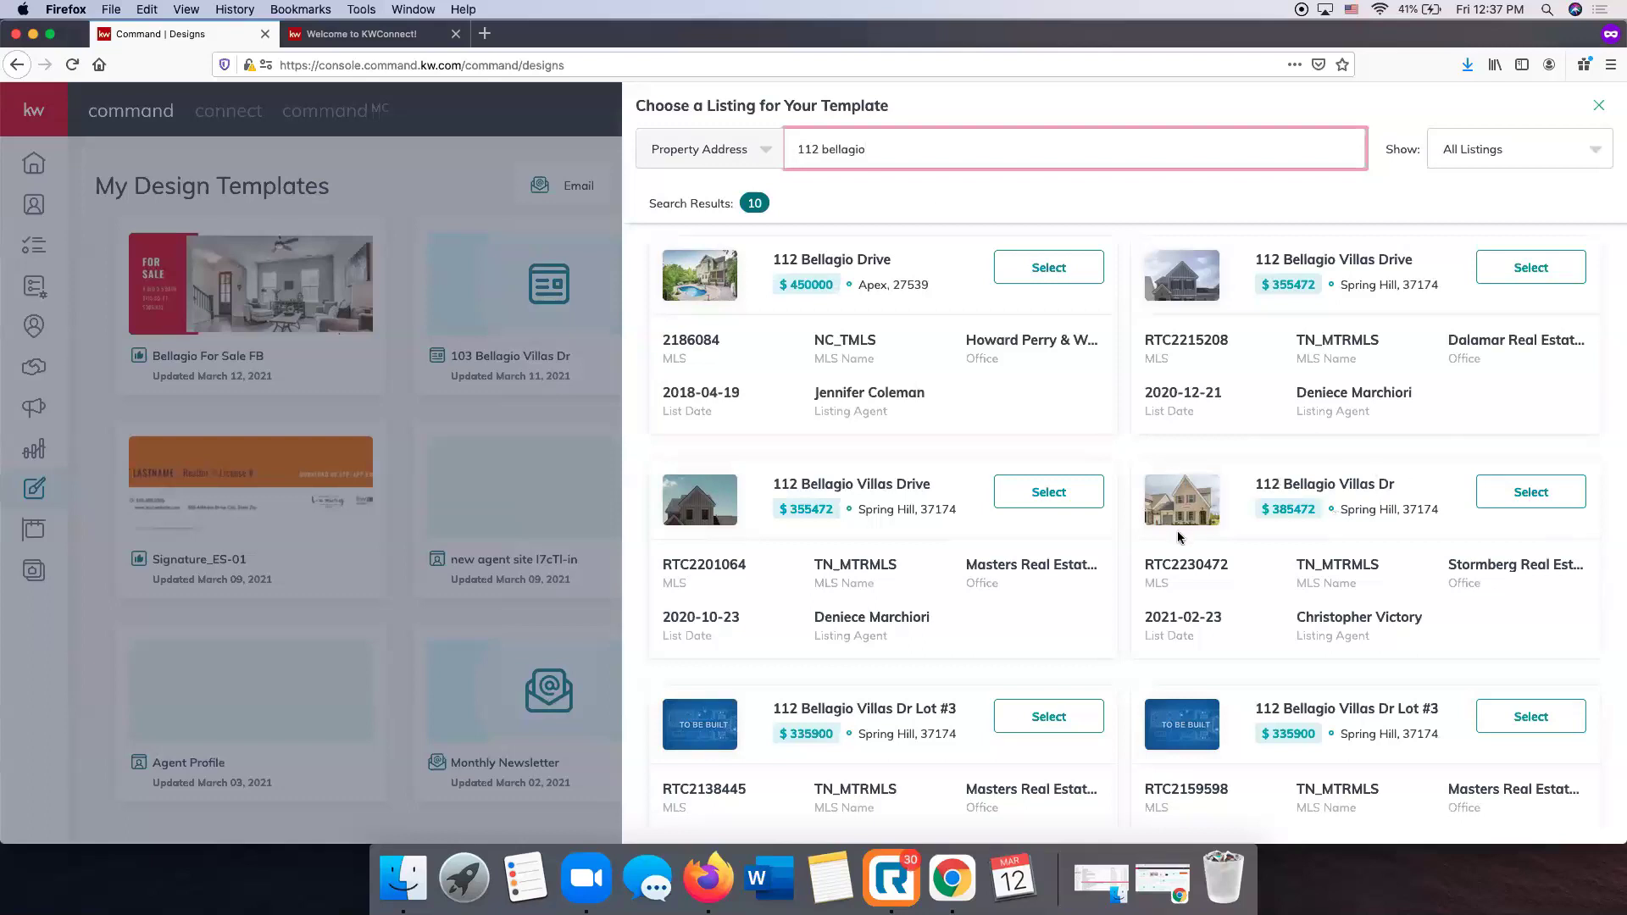
{"action": "left_click", "coordinate": [1532, 495]}
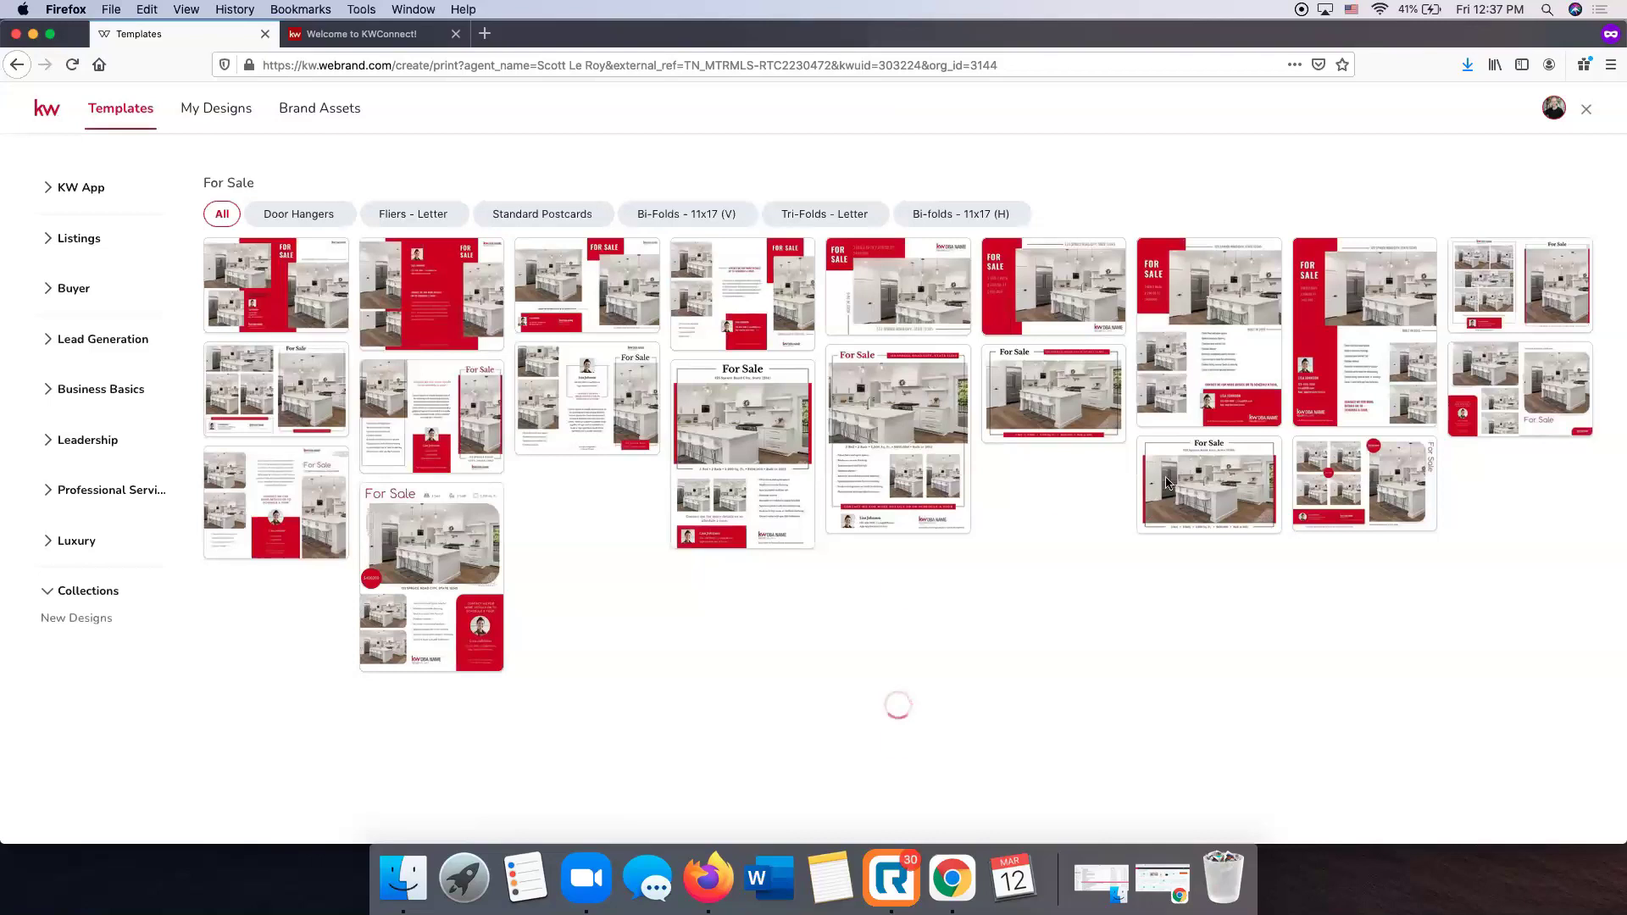
{"action": "left_click", "coordinate": [364, 34]}
- Load agent.kw.com in the second tab, check the account menu, then return to the templates gallery
{"action": "left_click", "coordinate": [414, 65]}
{"action": "type", "text": "agent.kw.com"}
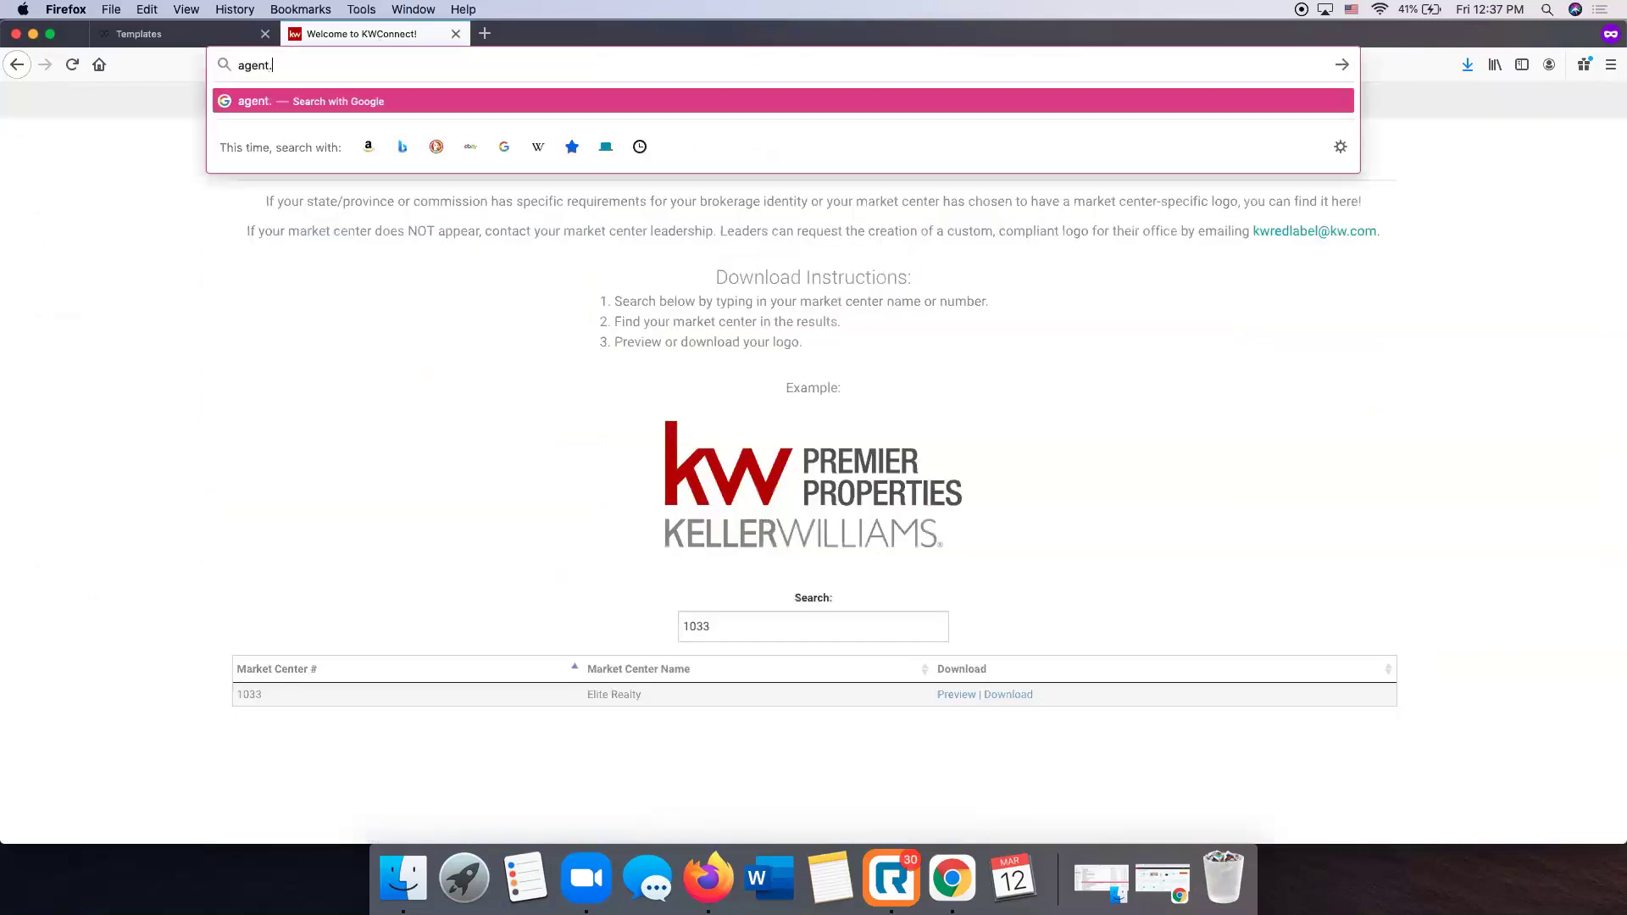
{"action": "key", "text": "Return"}
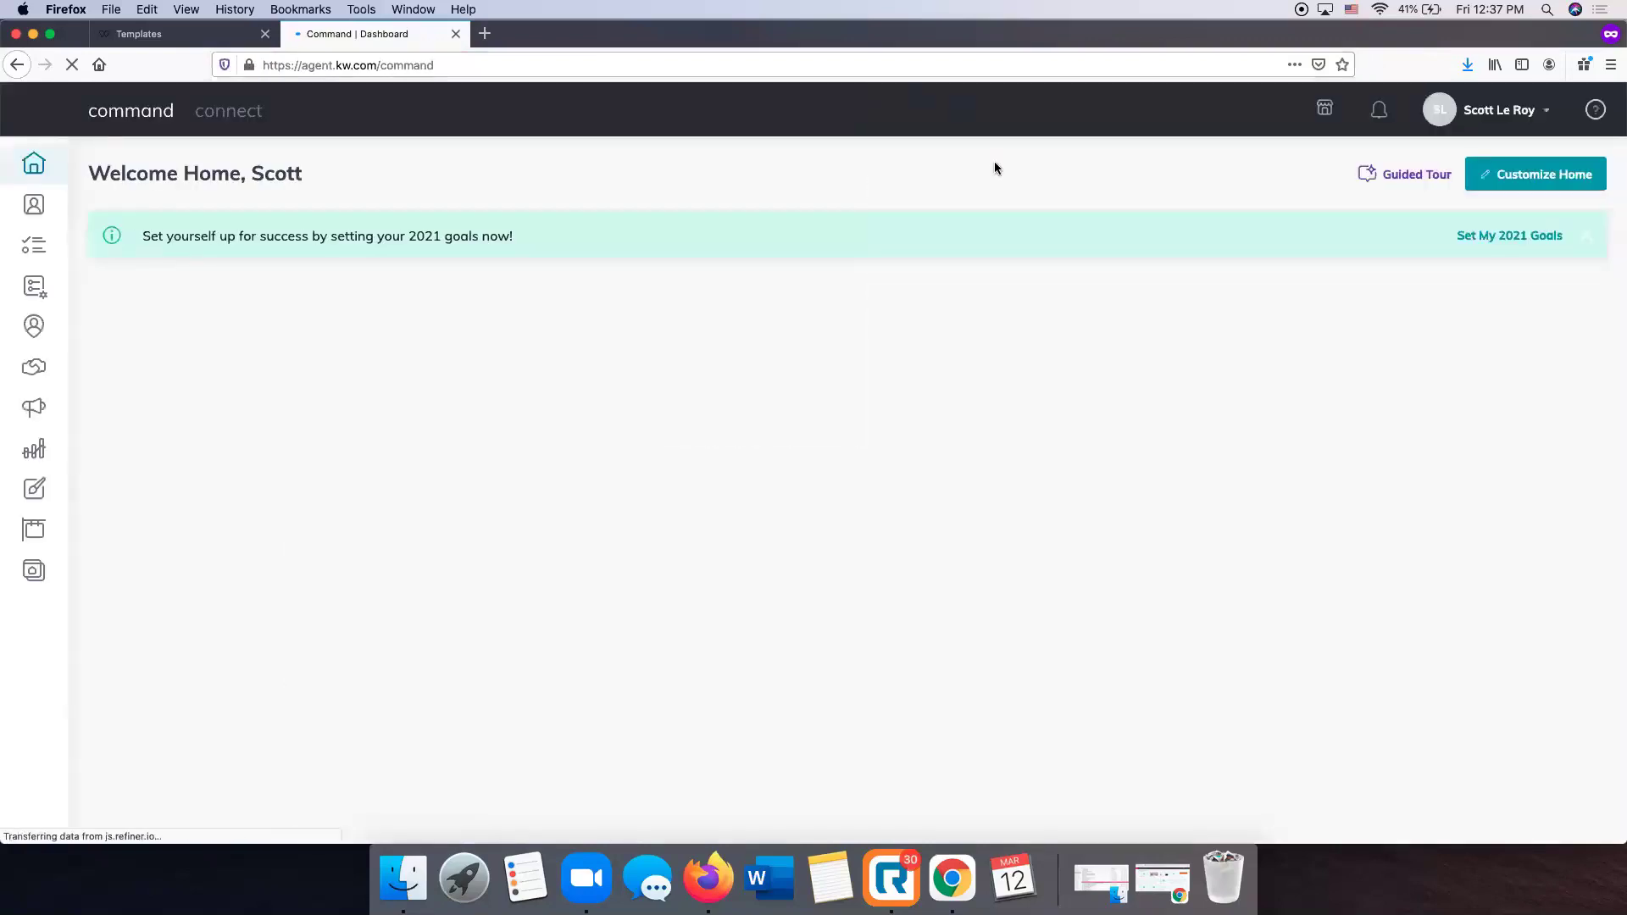
{"action": "left_click", "coordinate": [1523, 112]}
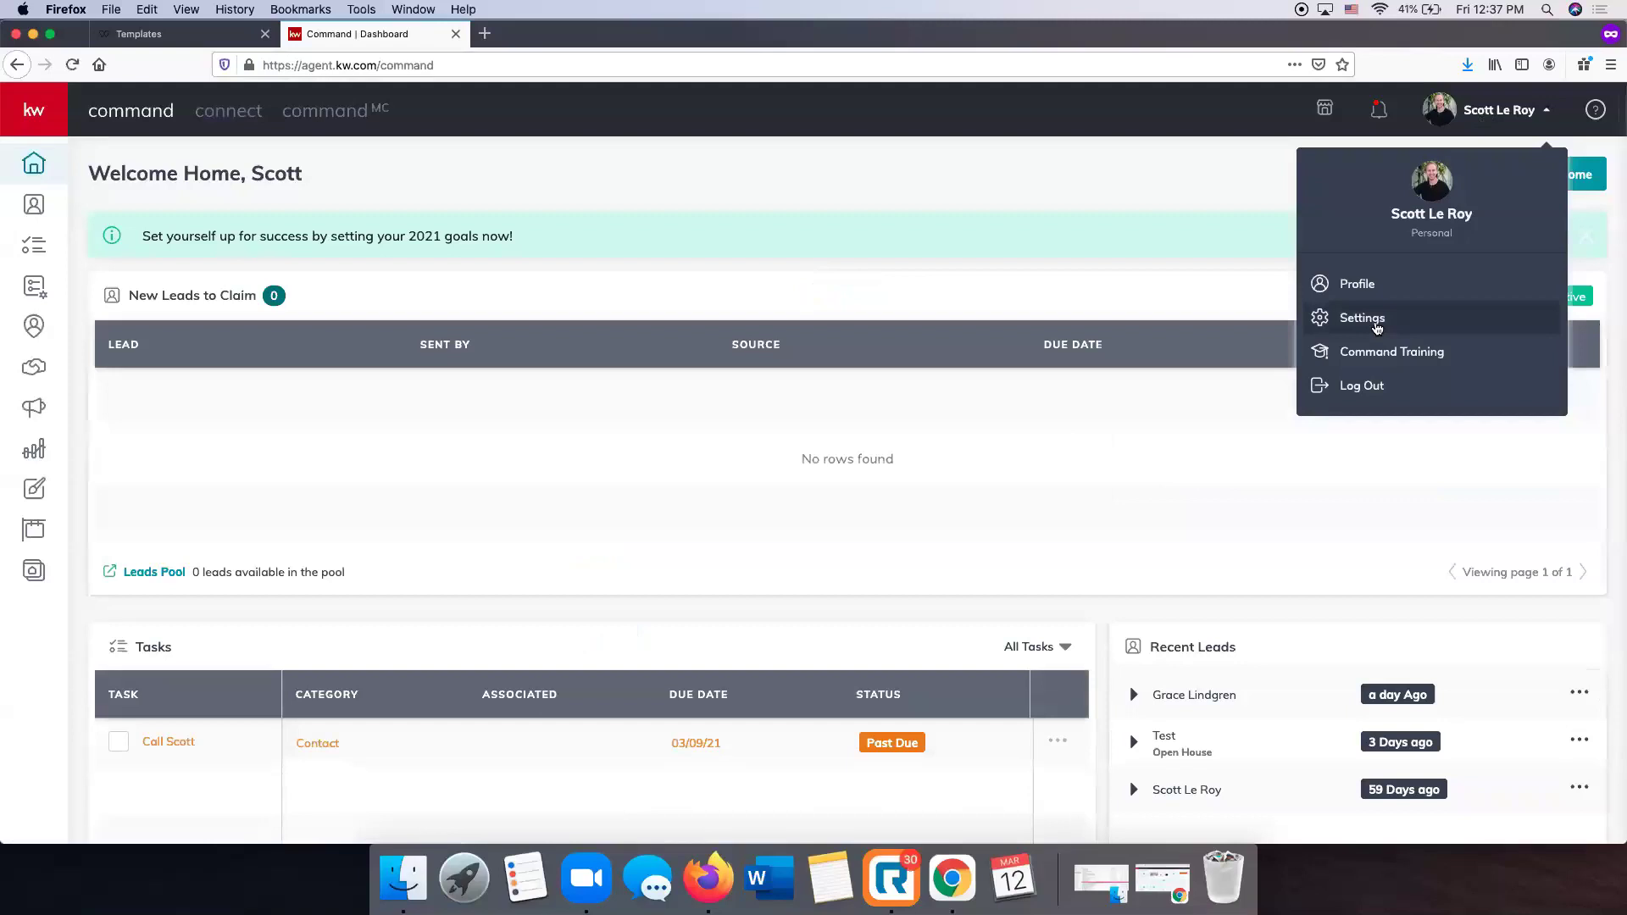
{"action": "left_click", "coordinate": [187, 33]}
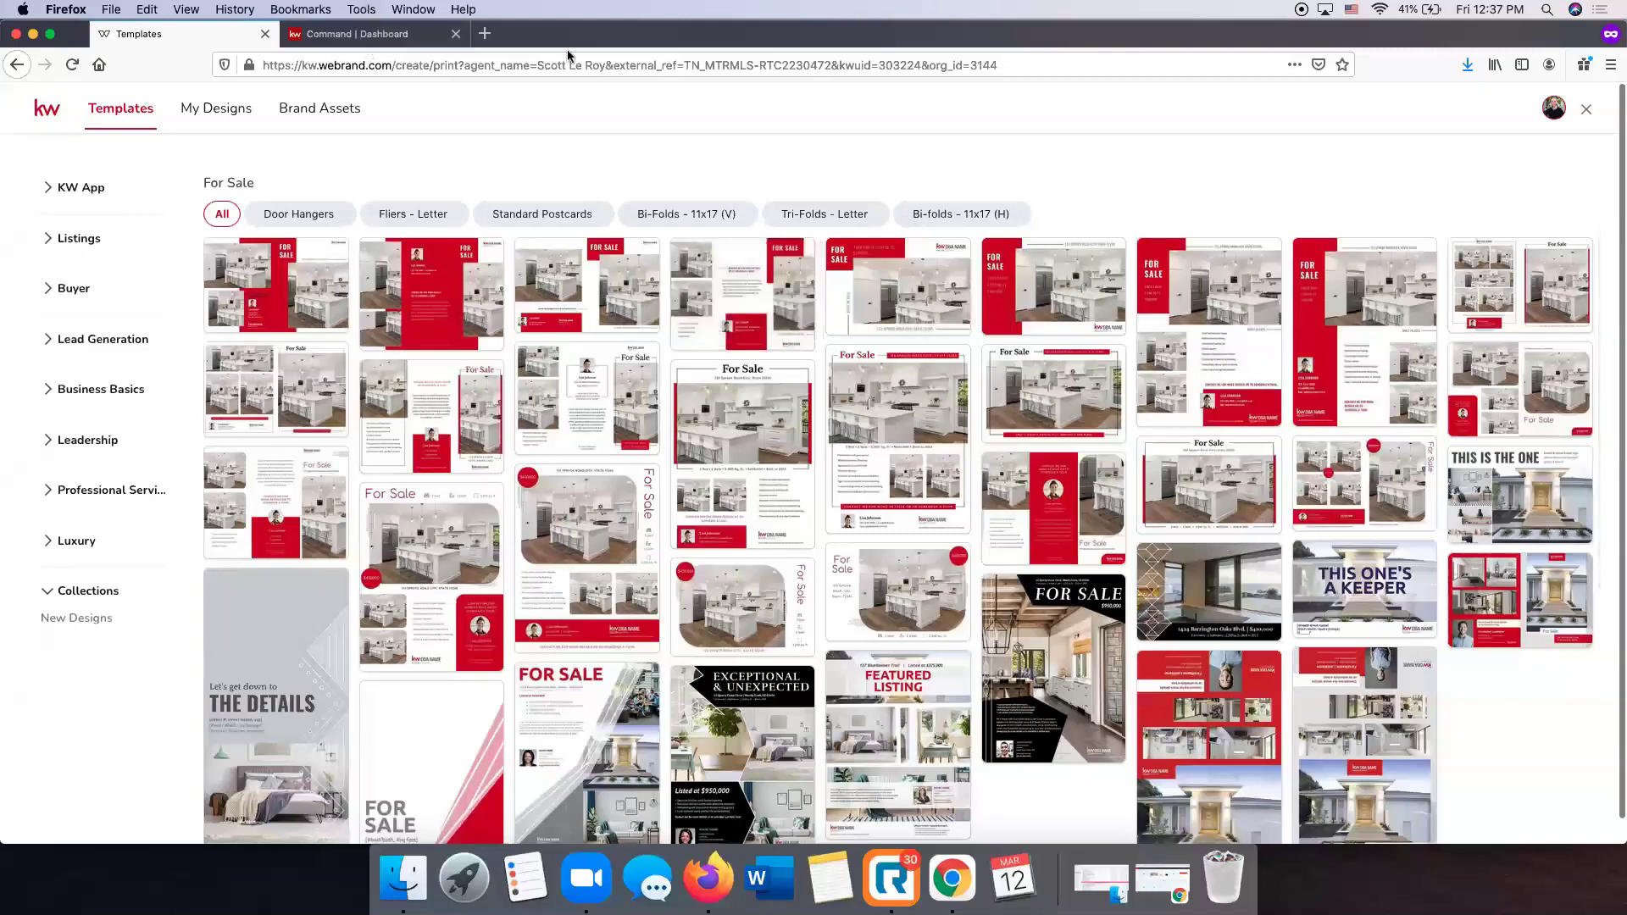
{"action": "left_click", "coordinate": [399, 34]}
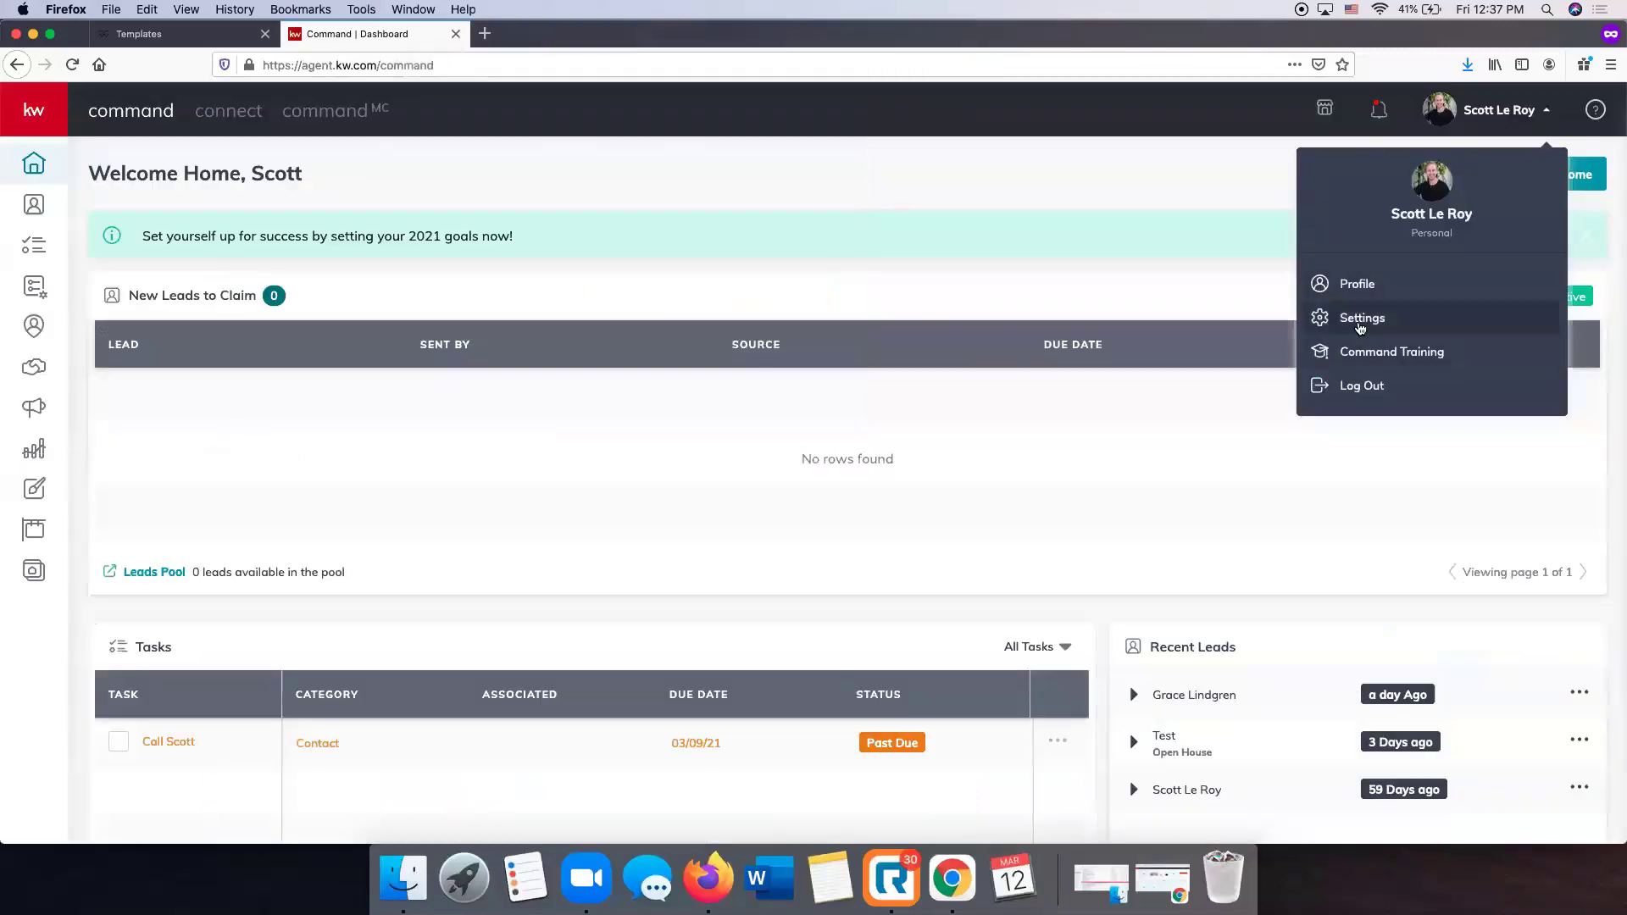
{"action": "left_click", "coordinate": [196, 40]}
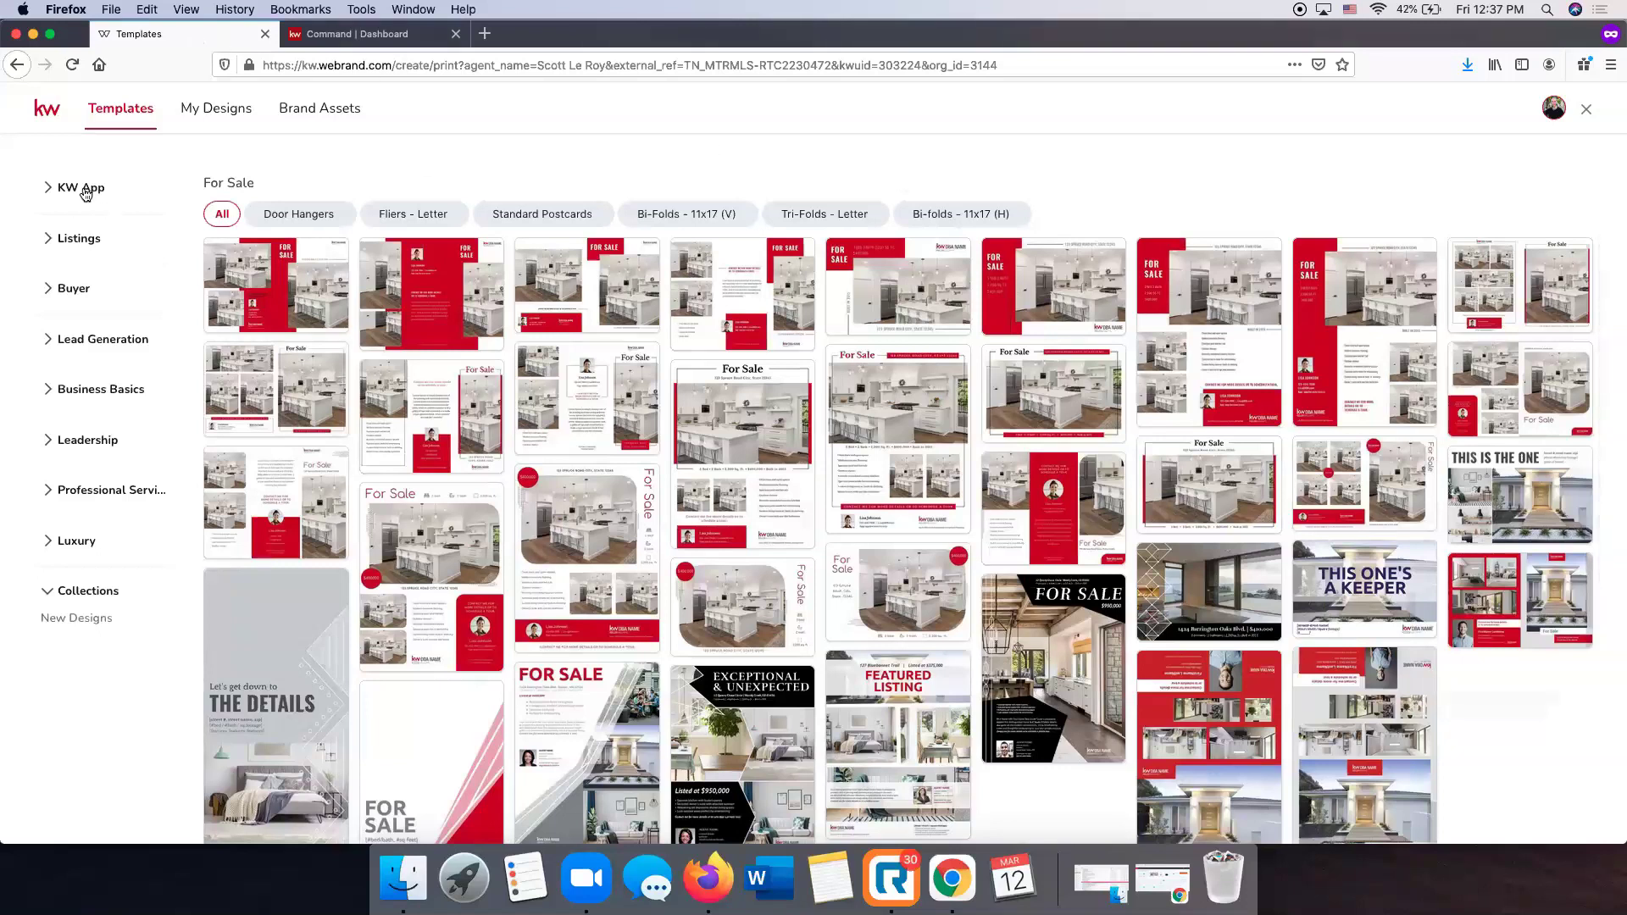
- Browse the For Sale templates through each size filter, then view the Listing Presentation templates
{"action": "left_click", "coordinate": [87, 246]}
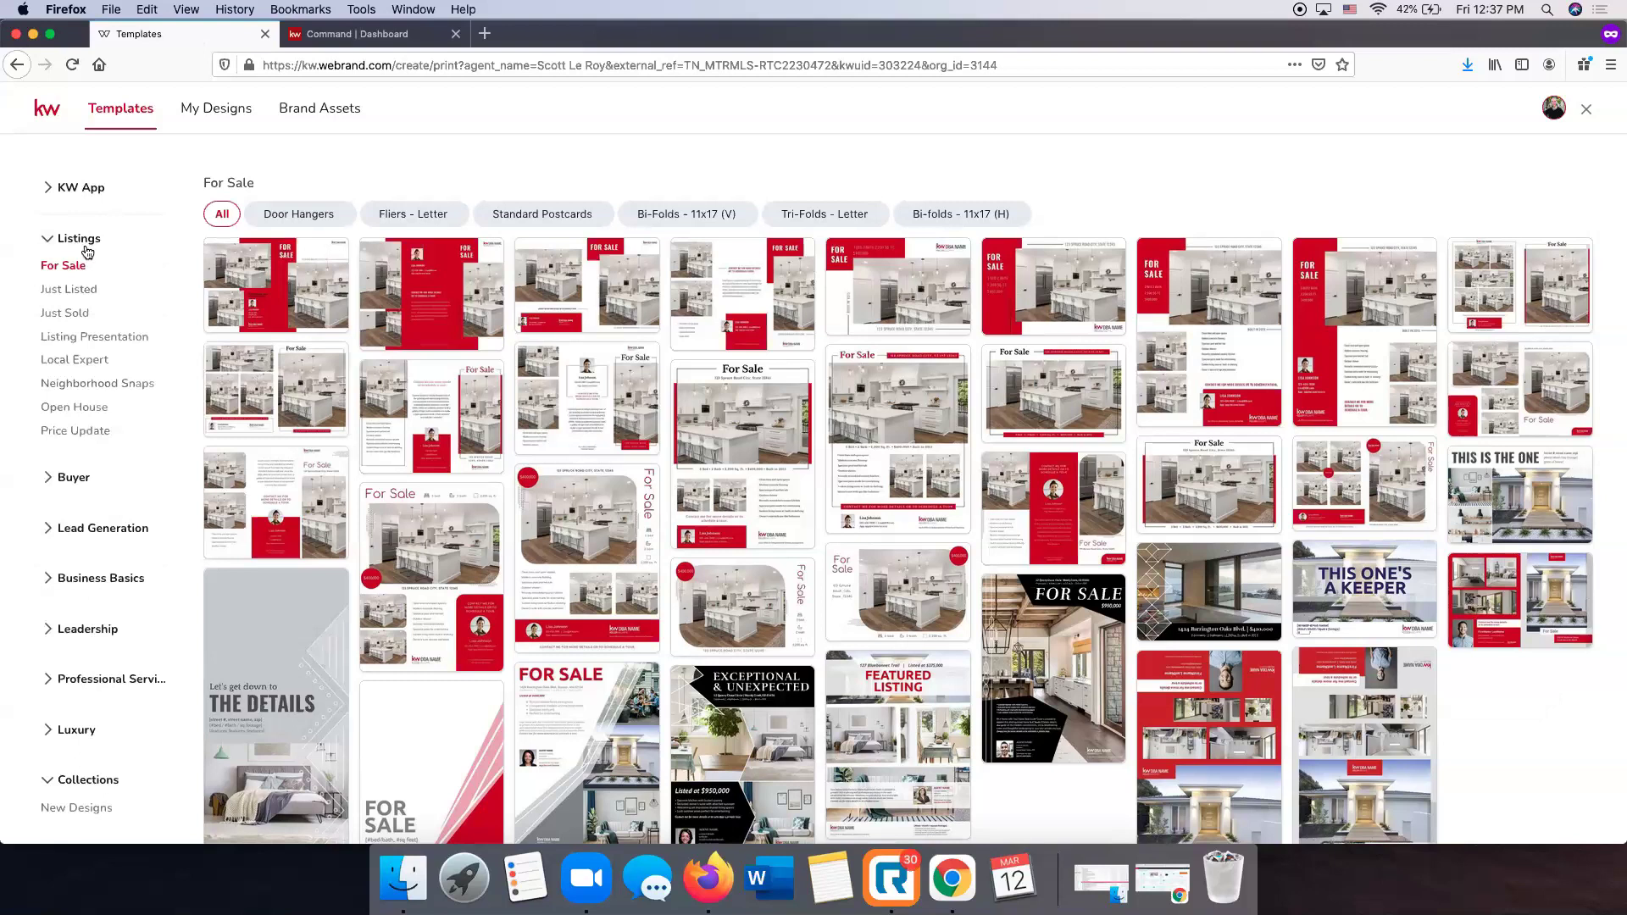
{"action": "left_click", "coordinate": [69, 268]}
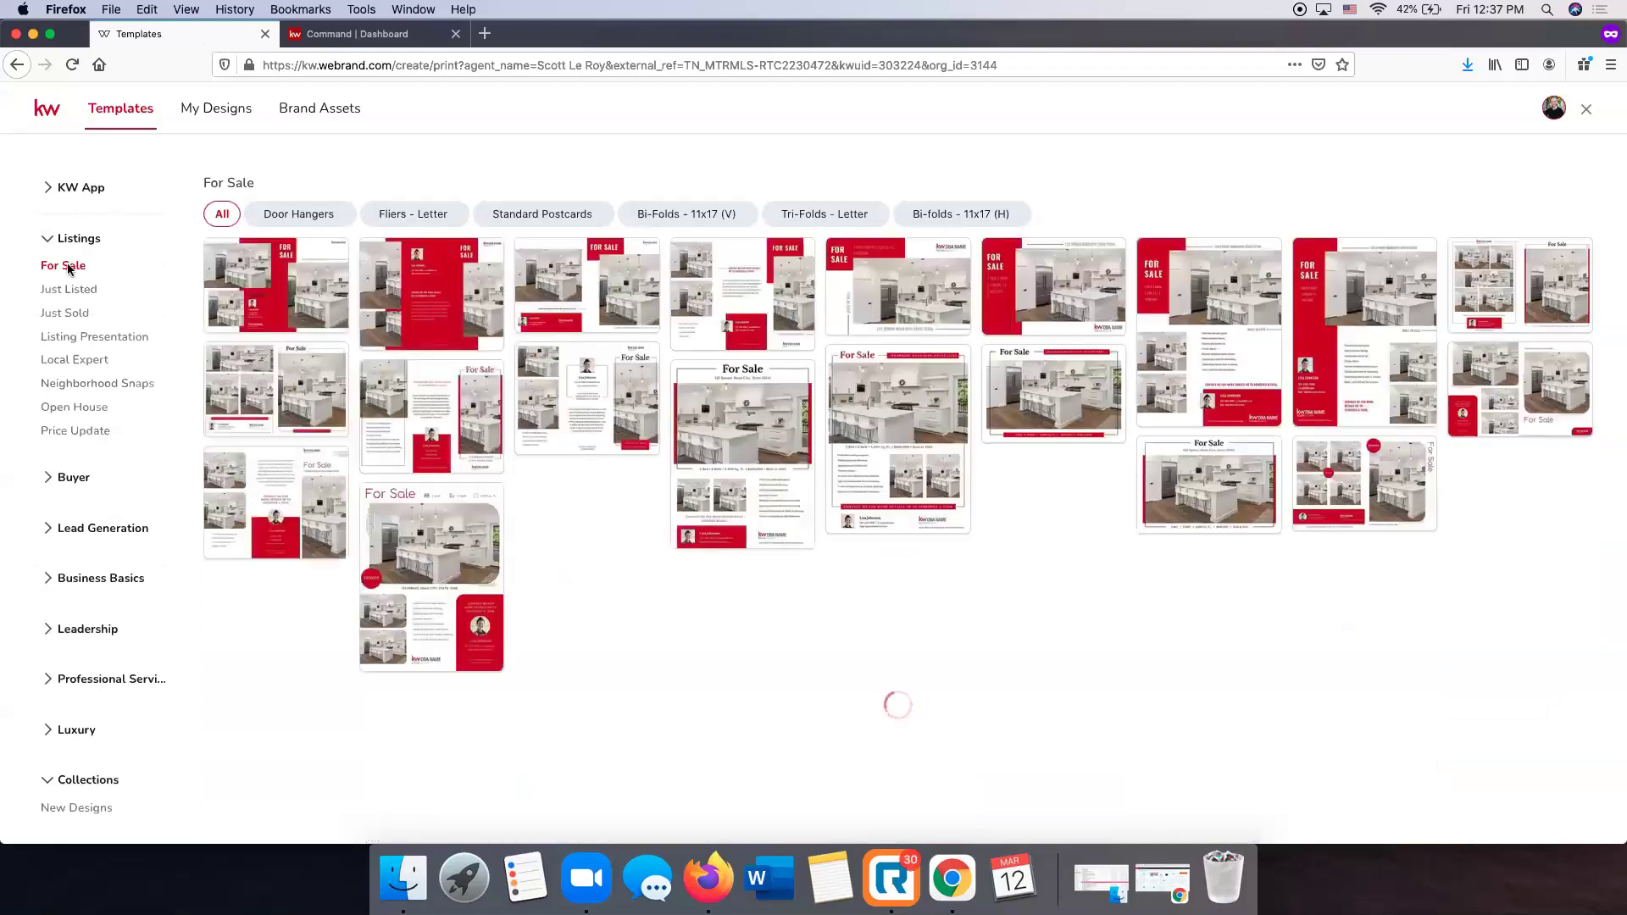
{"action": "left_click", "coordinate": [301, 214]}
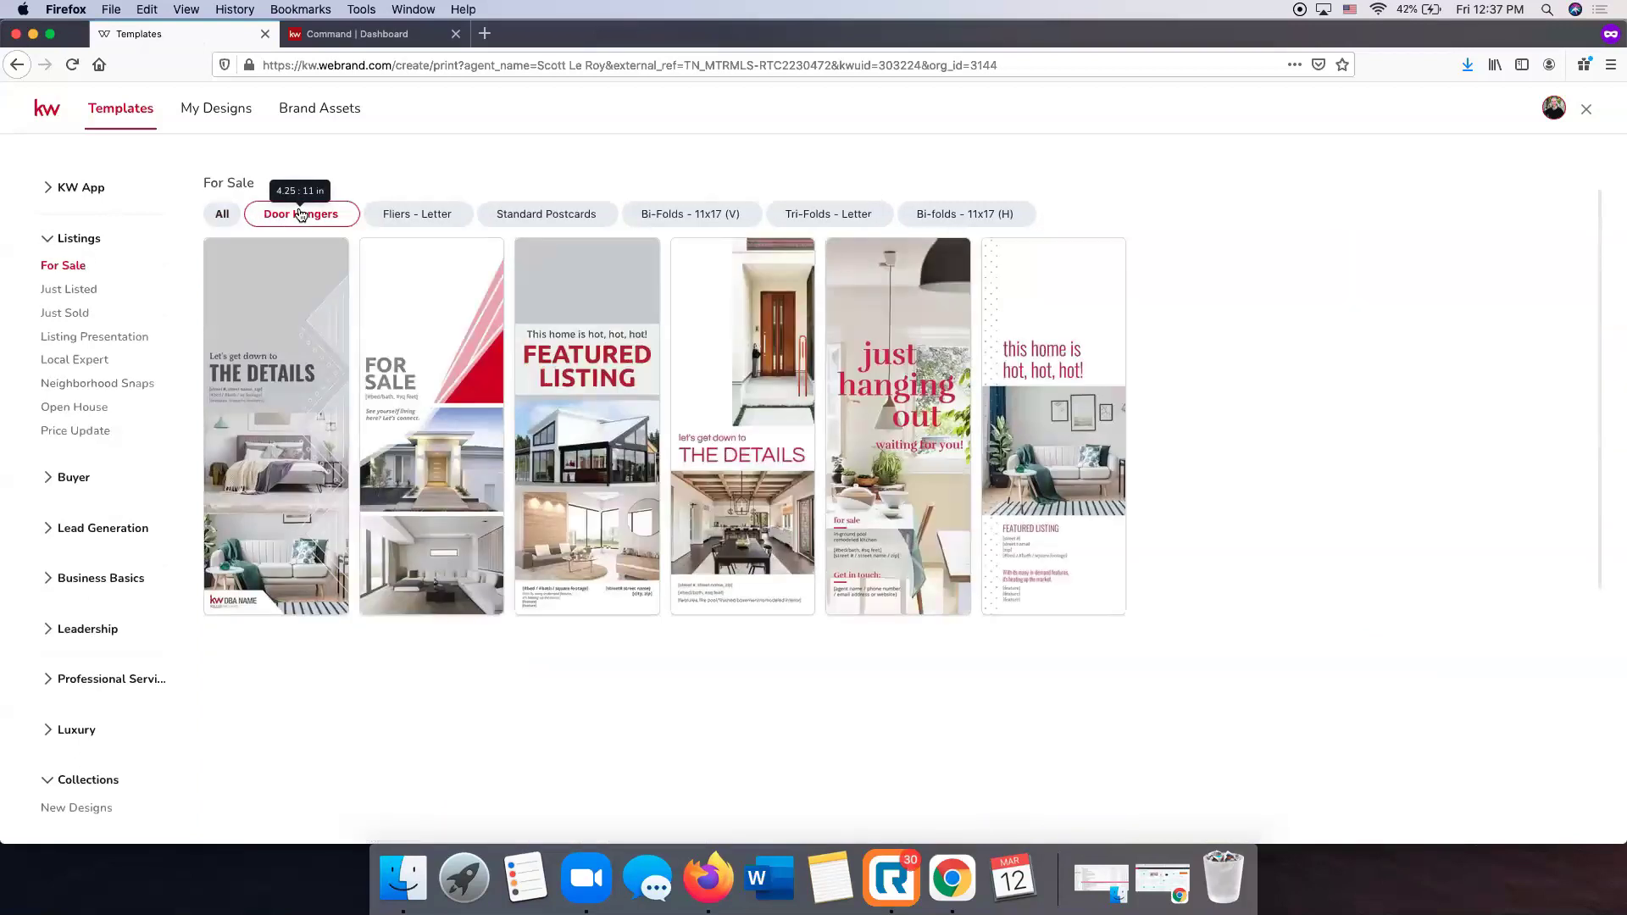
{"action": "left_click", "coordinate": [412, 216]}
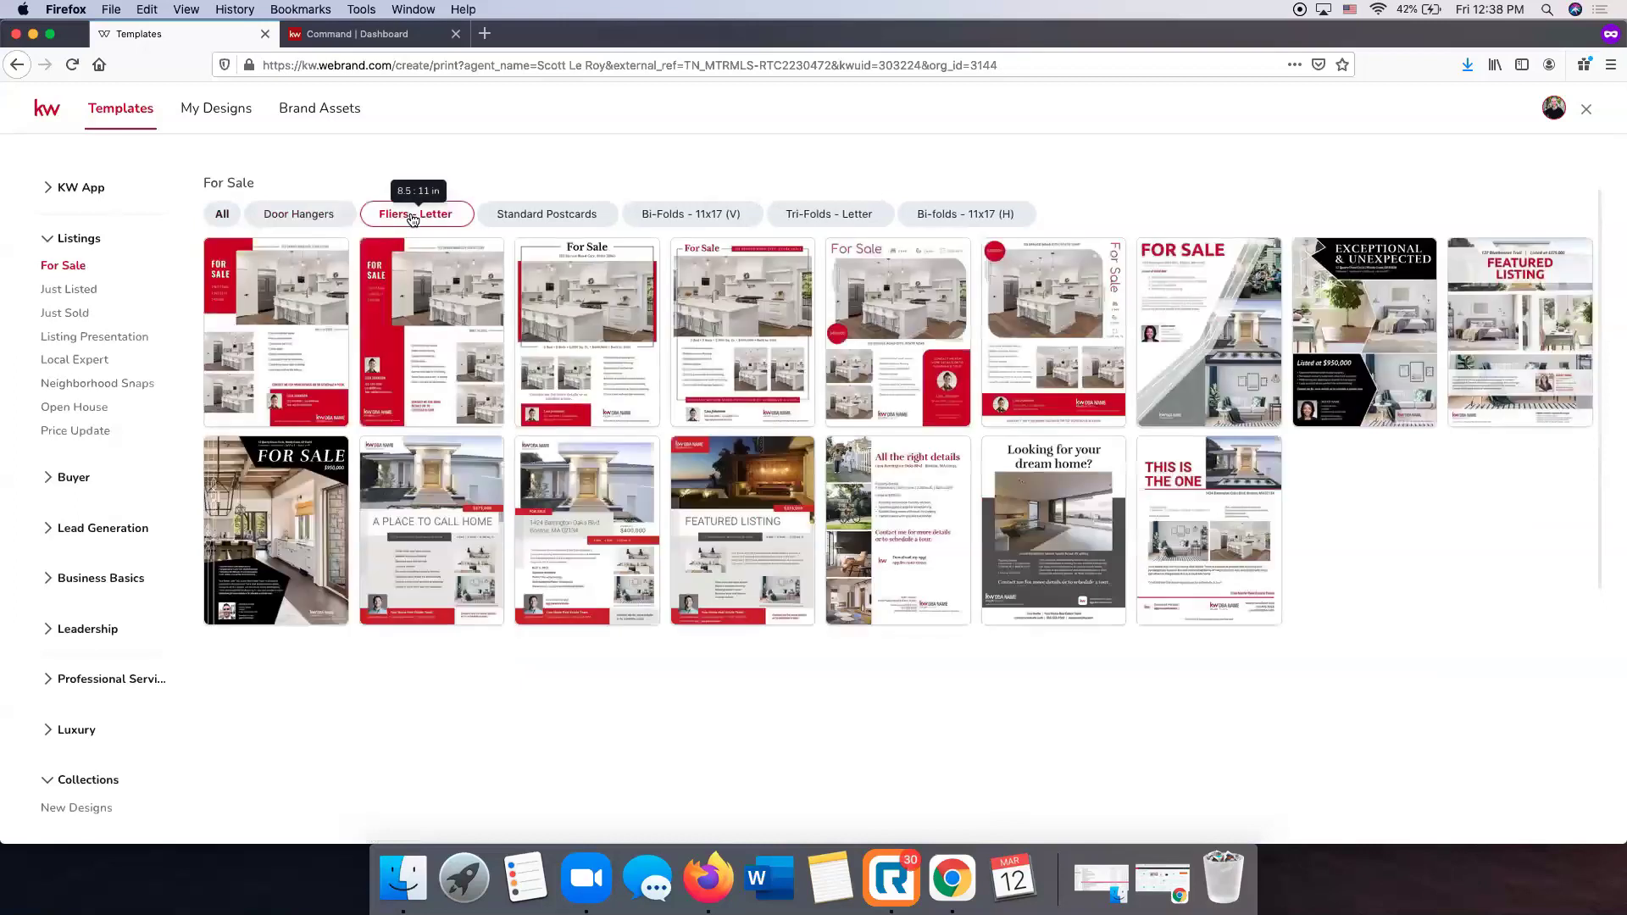
{"action": "left_click", "coordinate": [547, 216]}
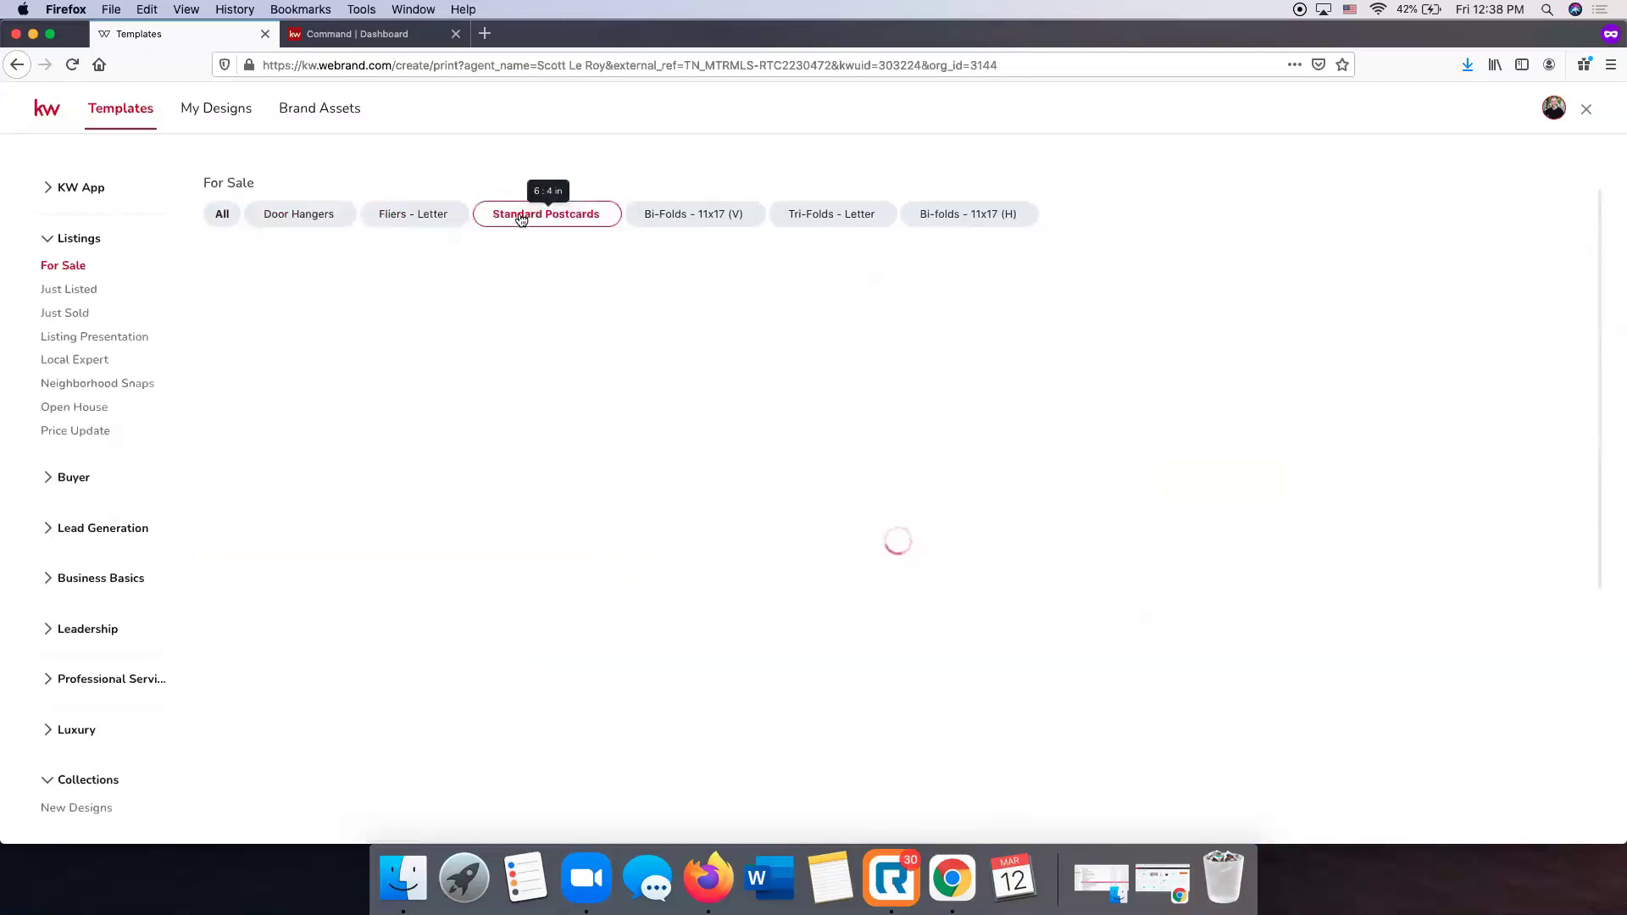
{"action": "left_click", "coordinate": [691, 213]}
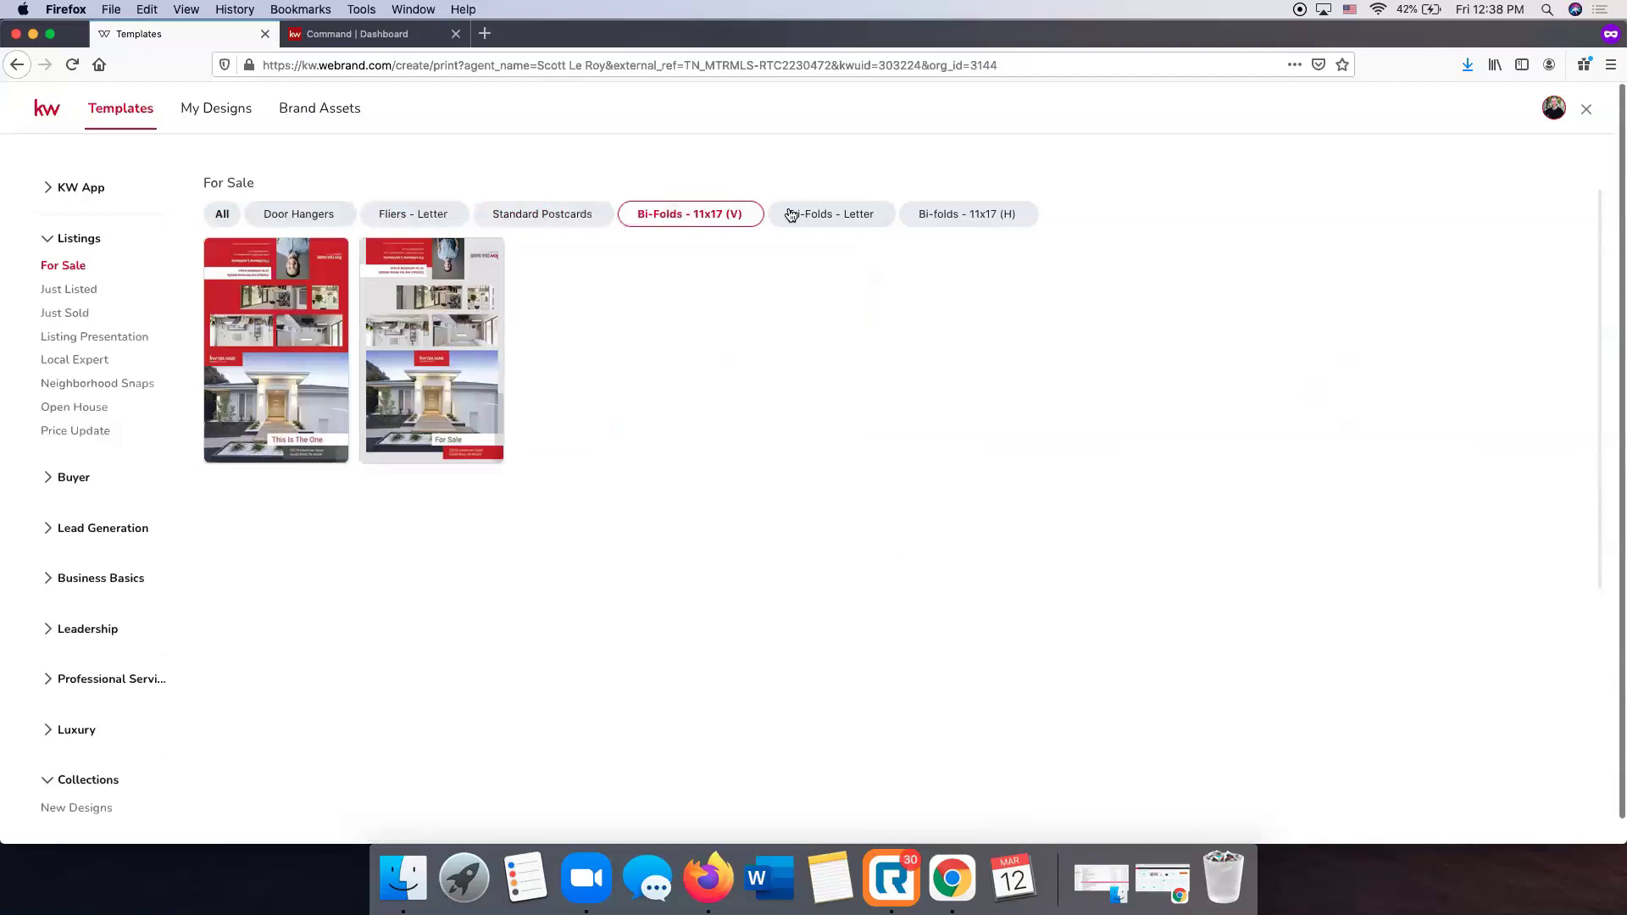
{"action": "left_click", "coordinate": [796, 214]}
{"action": "left_click", "coordinate": [940, 215]}
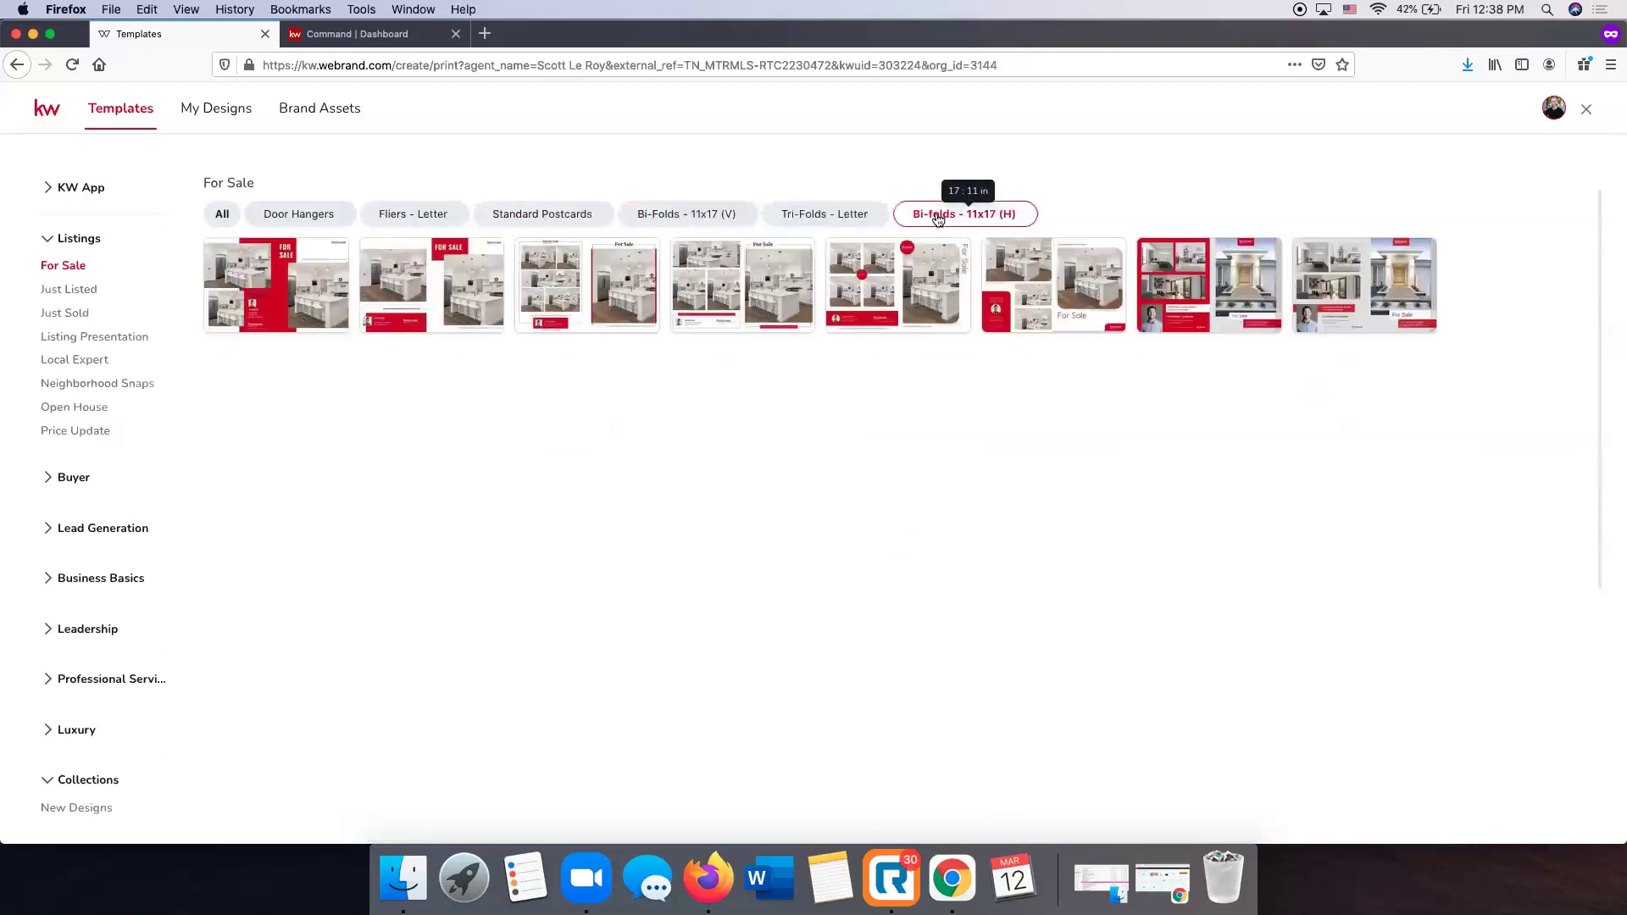
{"action": "left_click", "coordinate": [313, 217]}
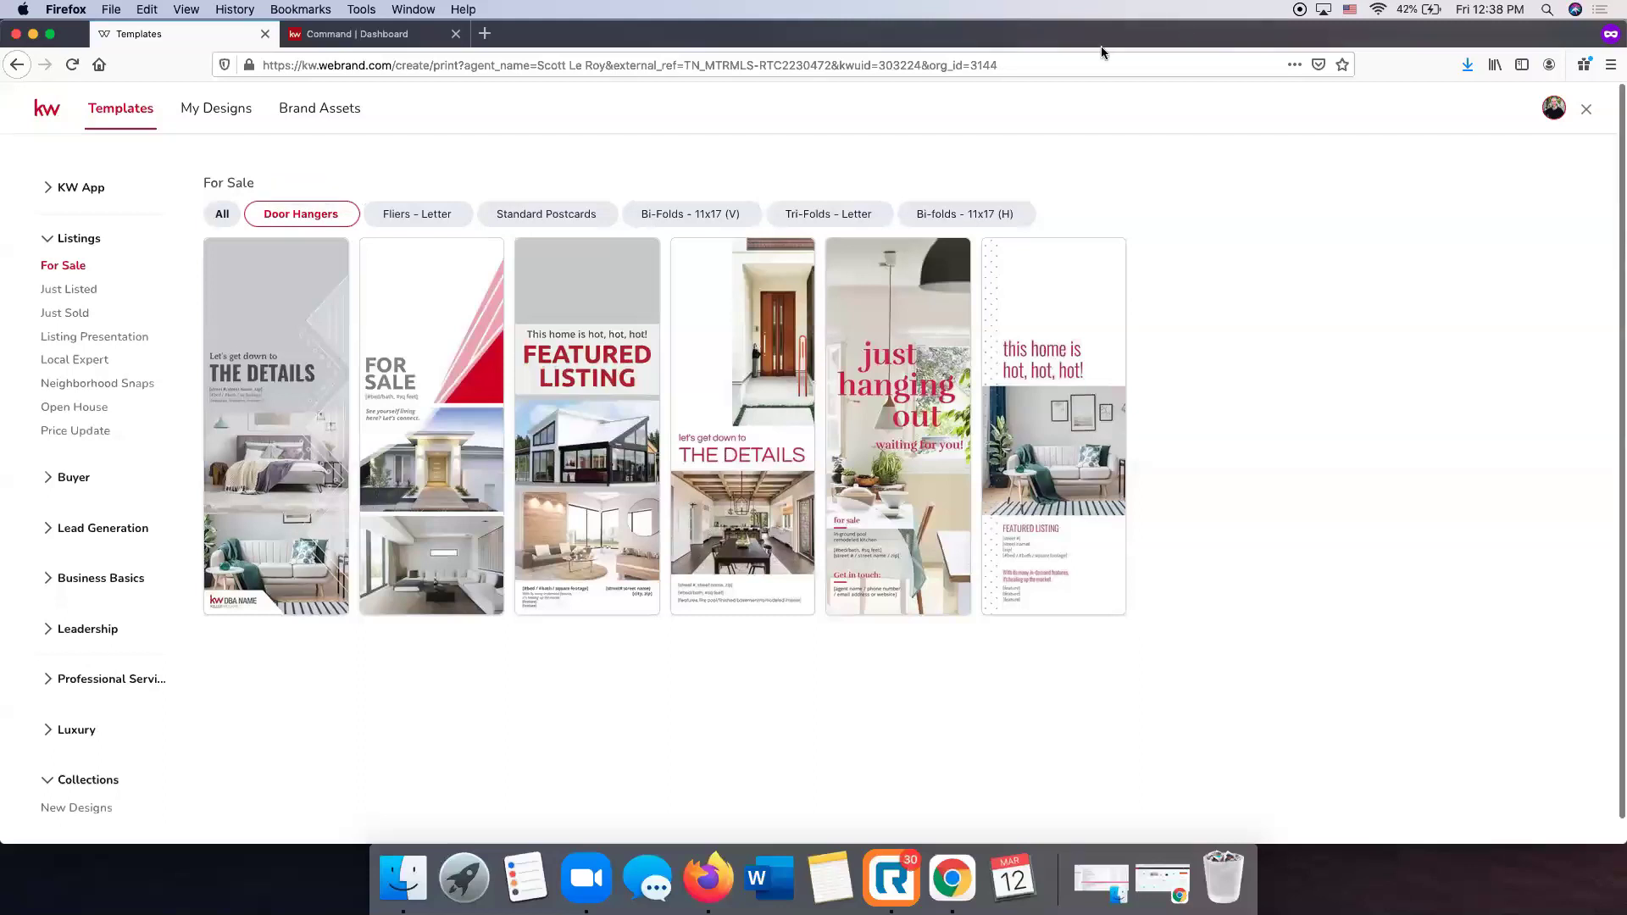
{"action": "left_click", "coordinate": [75, 339]}
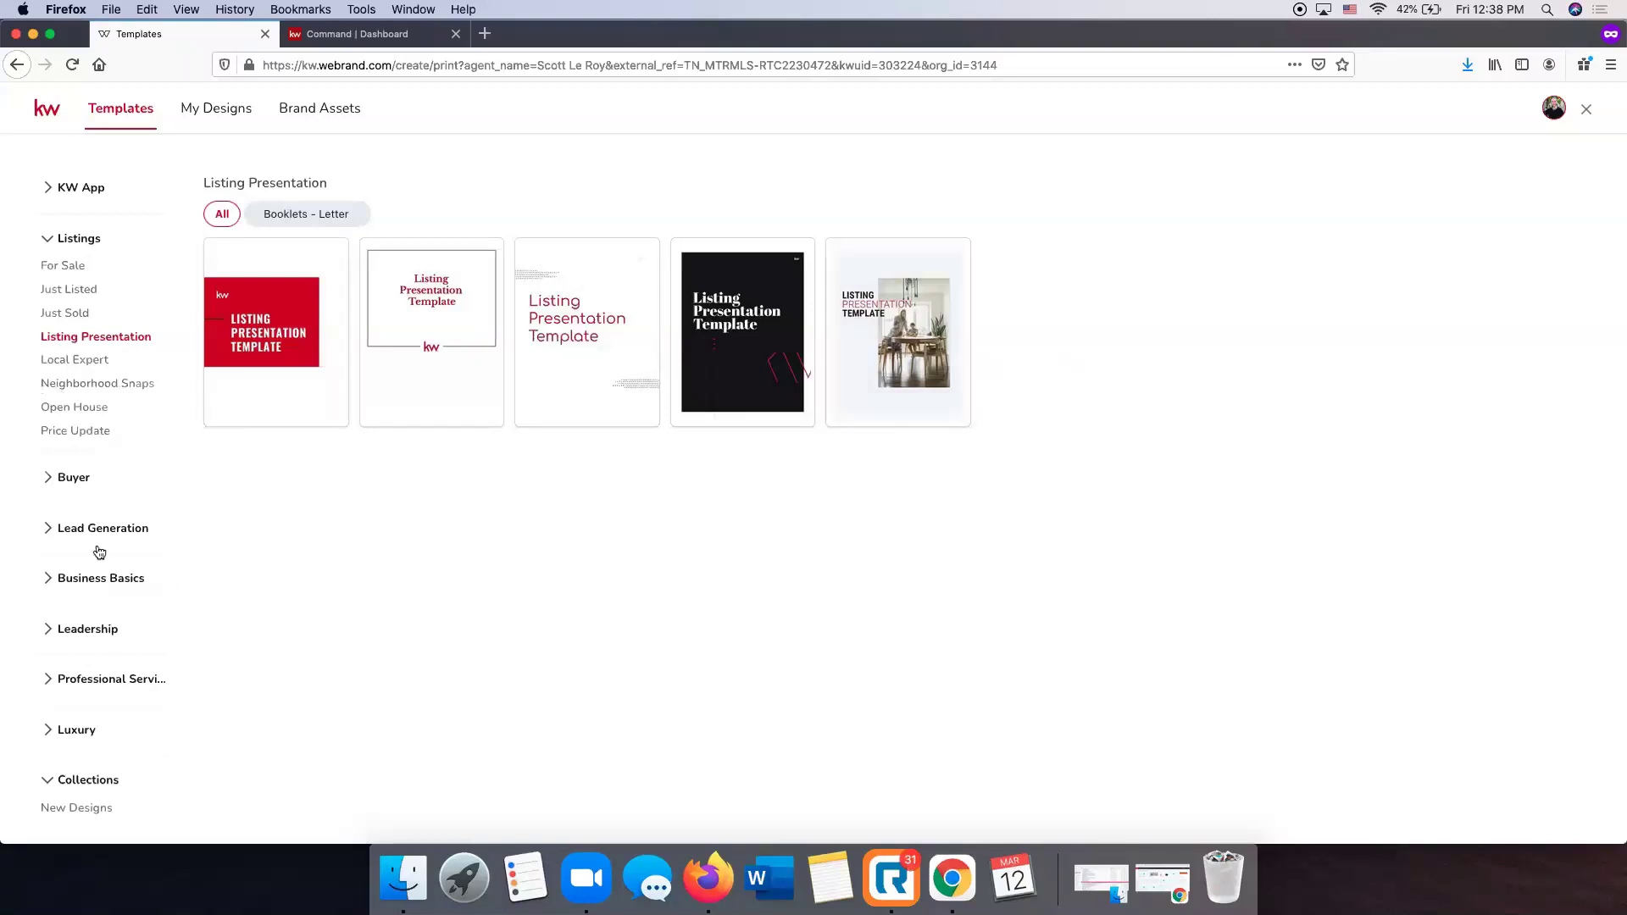
- Browse the Neighborhood Snaps, Buyer Presentation, Event Invitations, Holiday Greetings and Personally-Branded Zine templates
{"action": "left_click", "coordinate": [90, 385]}
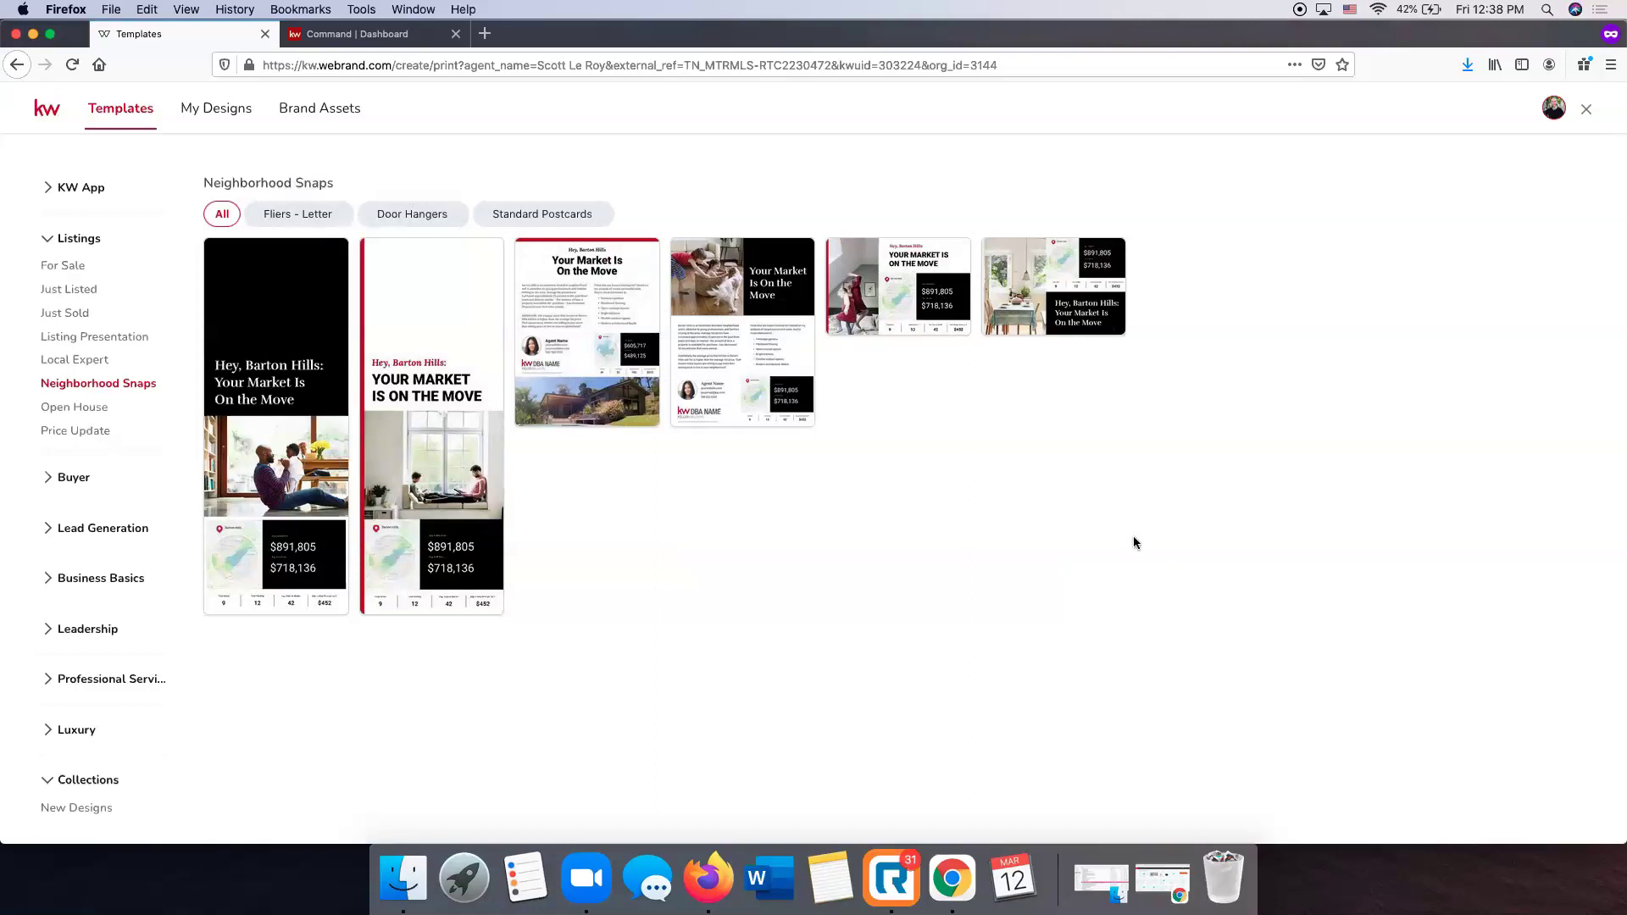
{"action": "left_click", "coordinate": [56, 481]}
{"action": "left_click", "coordinate": [83, 555]}
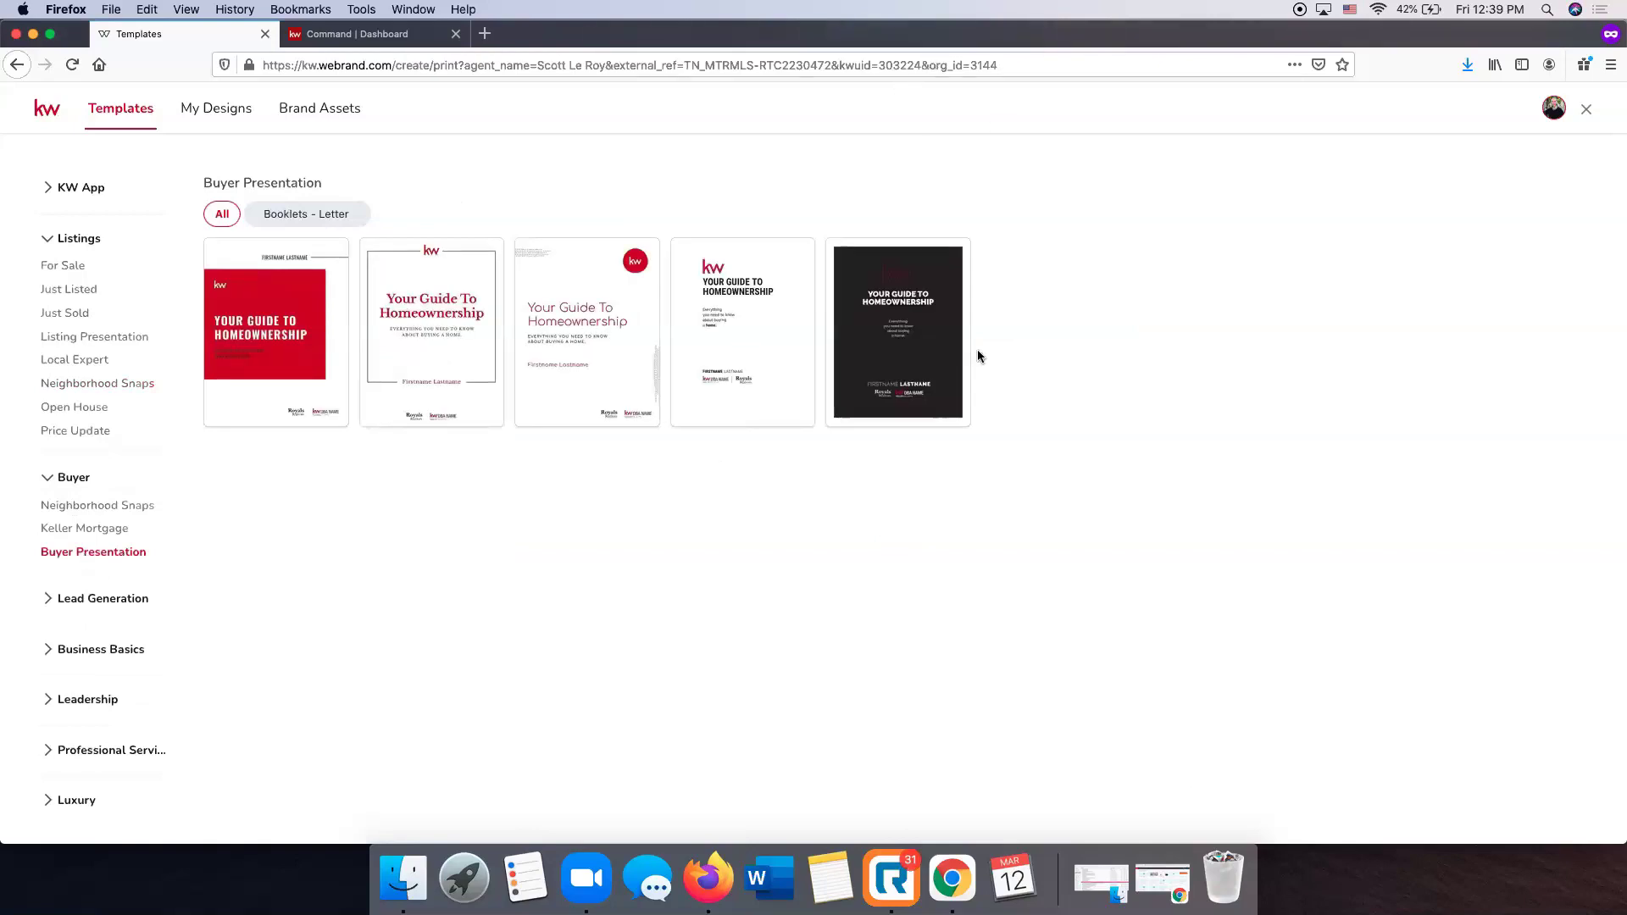
{"action": "left_click", "coordinate": [78, 547]}
{"action": "scroll", "coordinate": [79, 527], "scroll_direction": "down", "scroll_amount": 3}
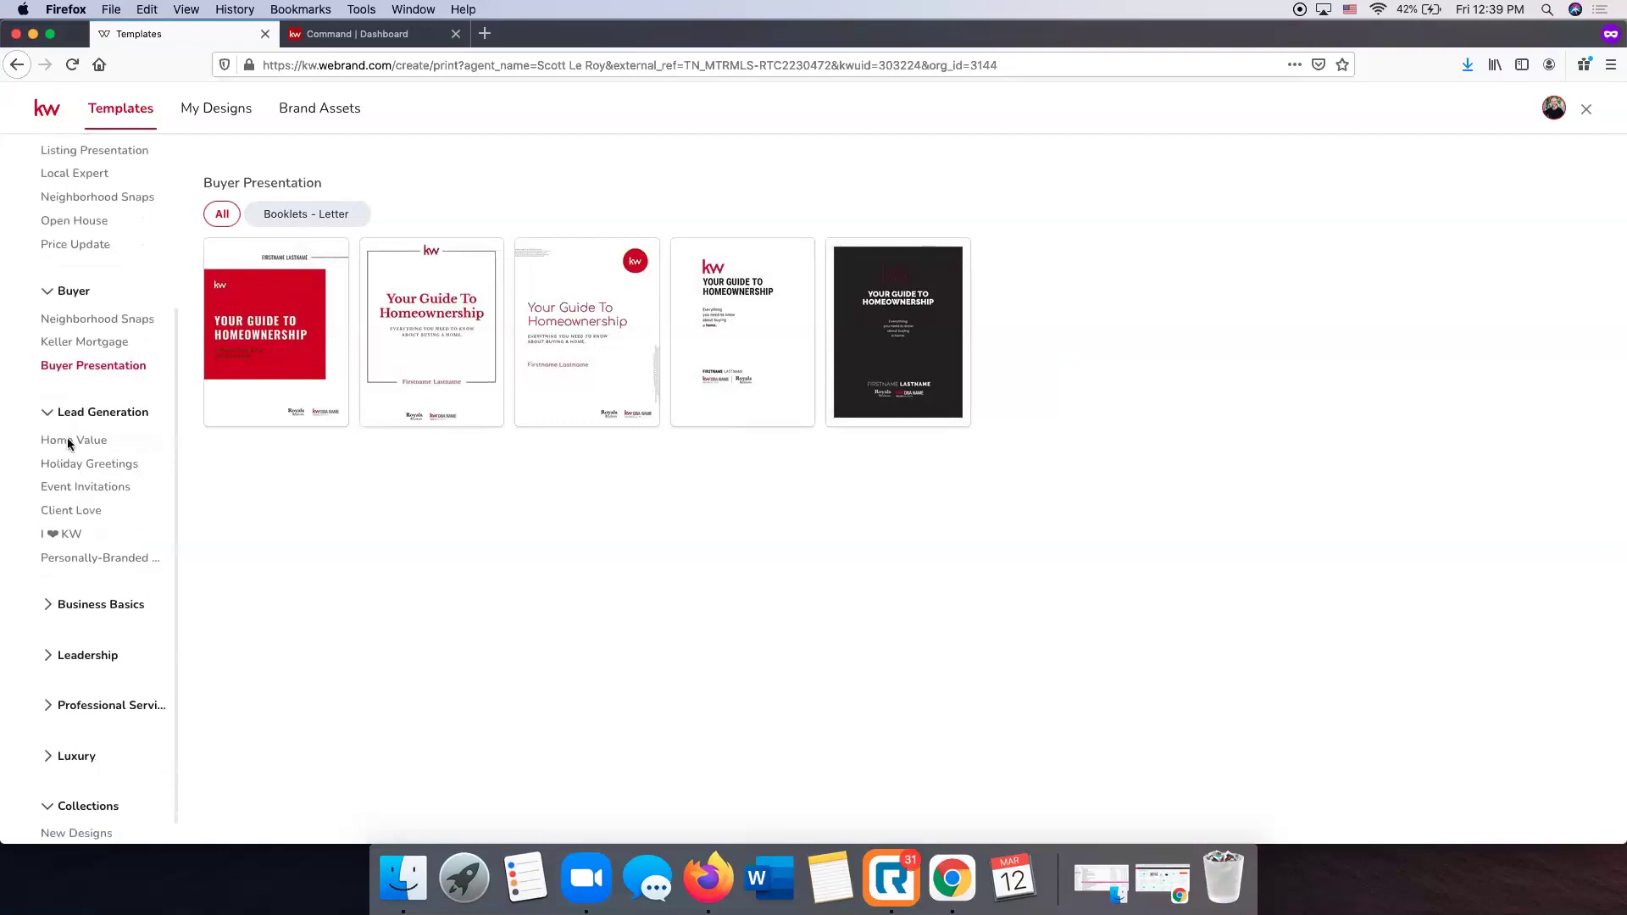
{"action": "left_click", "coordinate": [74, 492]}
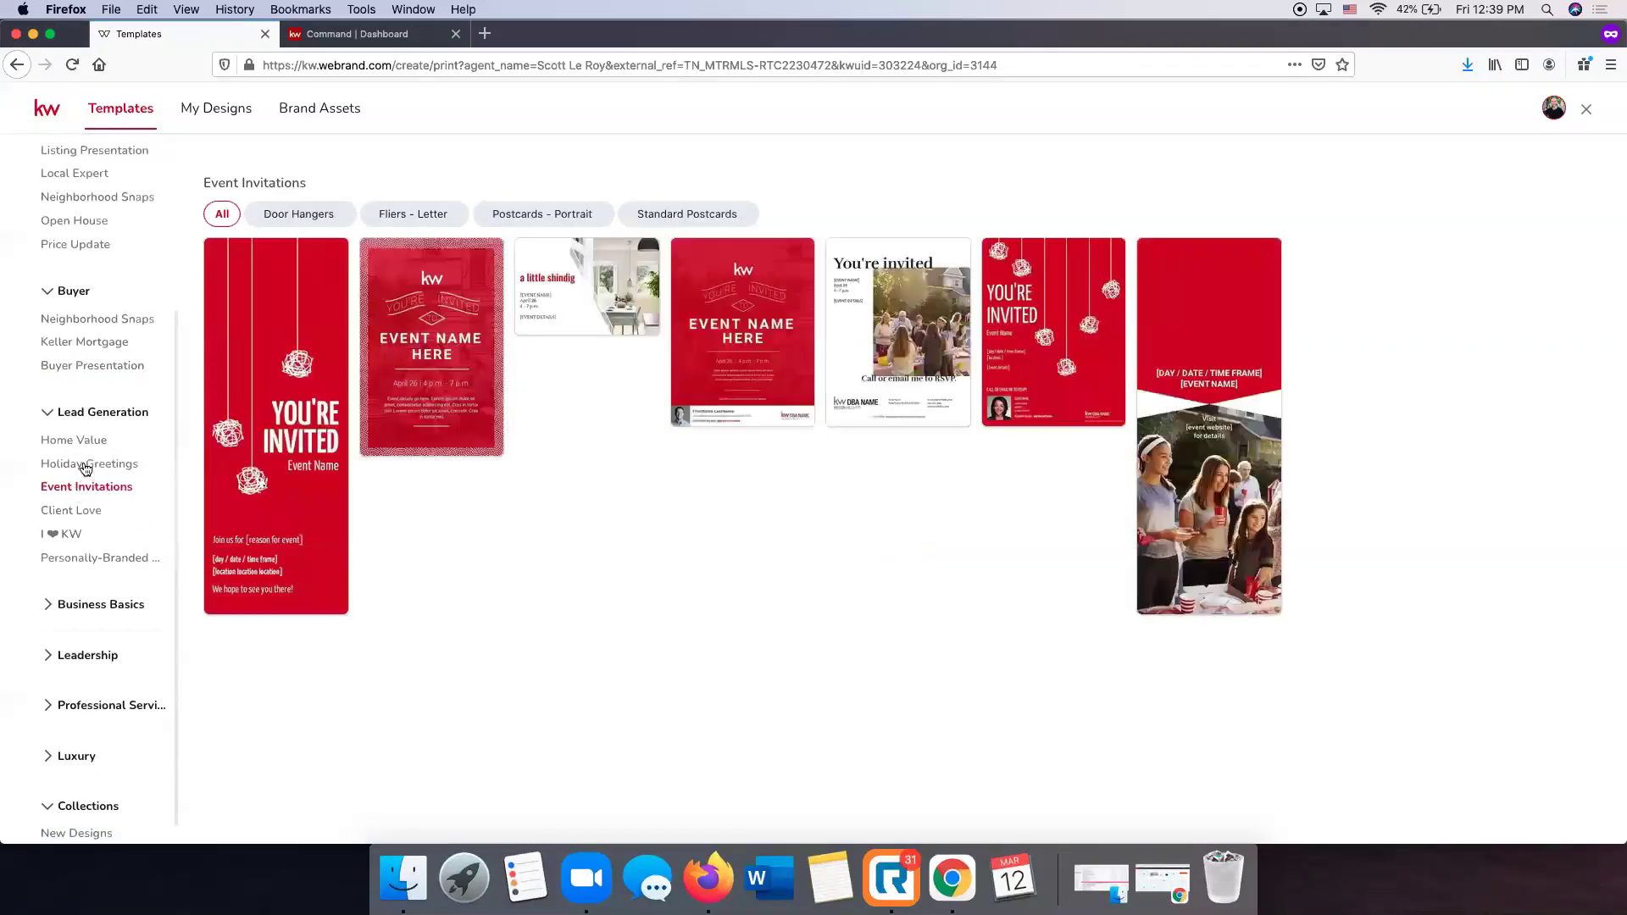
{"action": "left_click", "coordinate": [85, 465]}
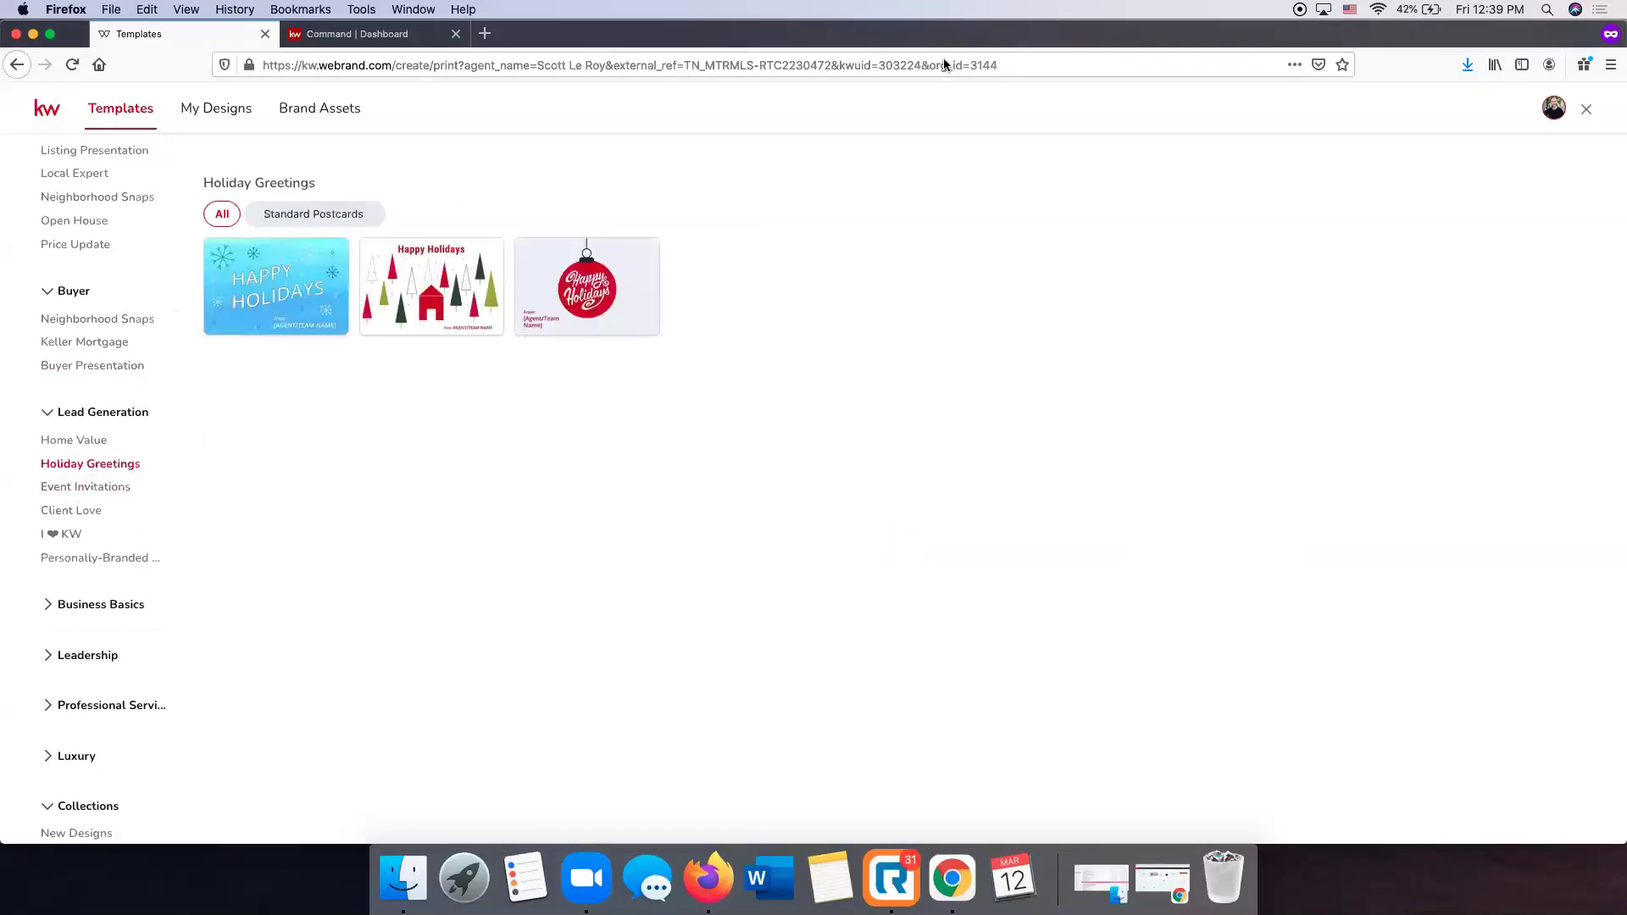
{"action": "left_click", "coordinate": [66, 559]}
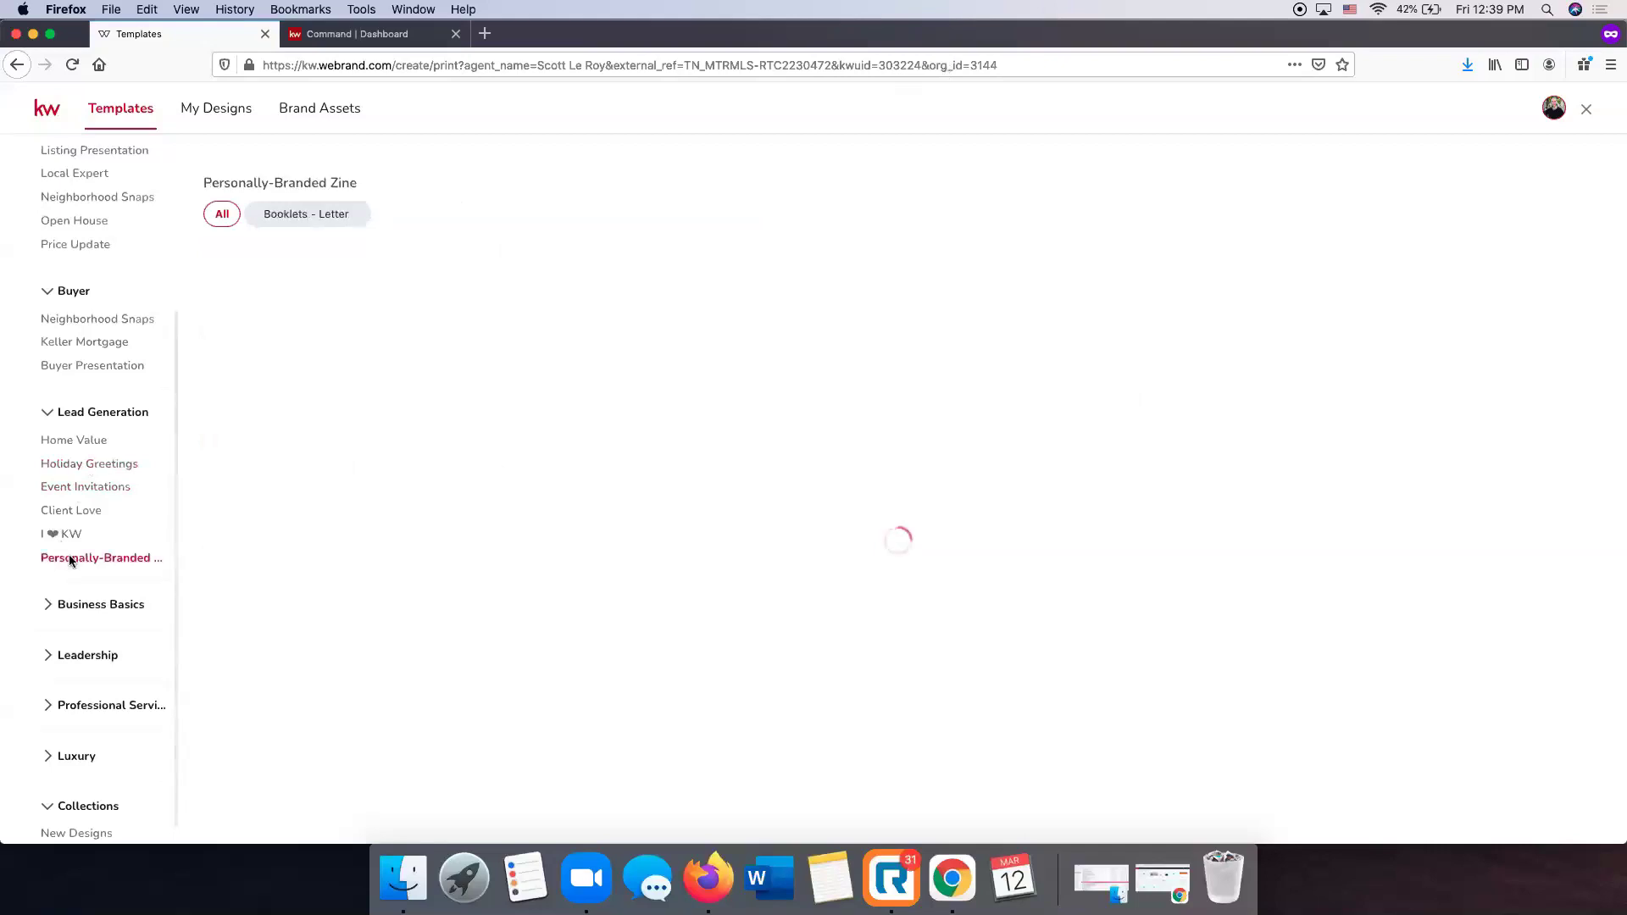
- Expand Business Basics and browse the Business Cards and Letterheads templates
{"action": "mouse_move", "coordinate": [273, 286]}
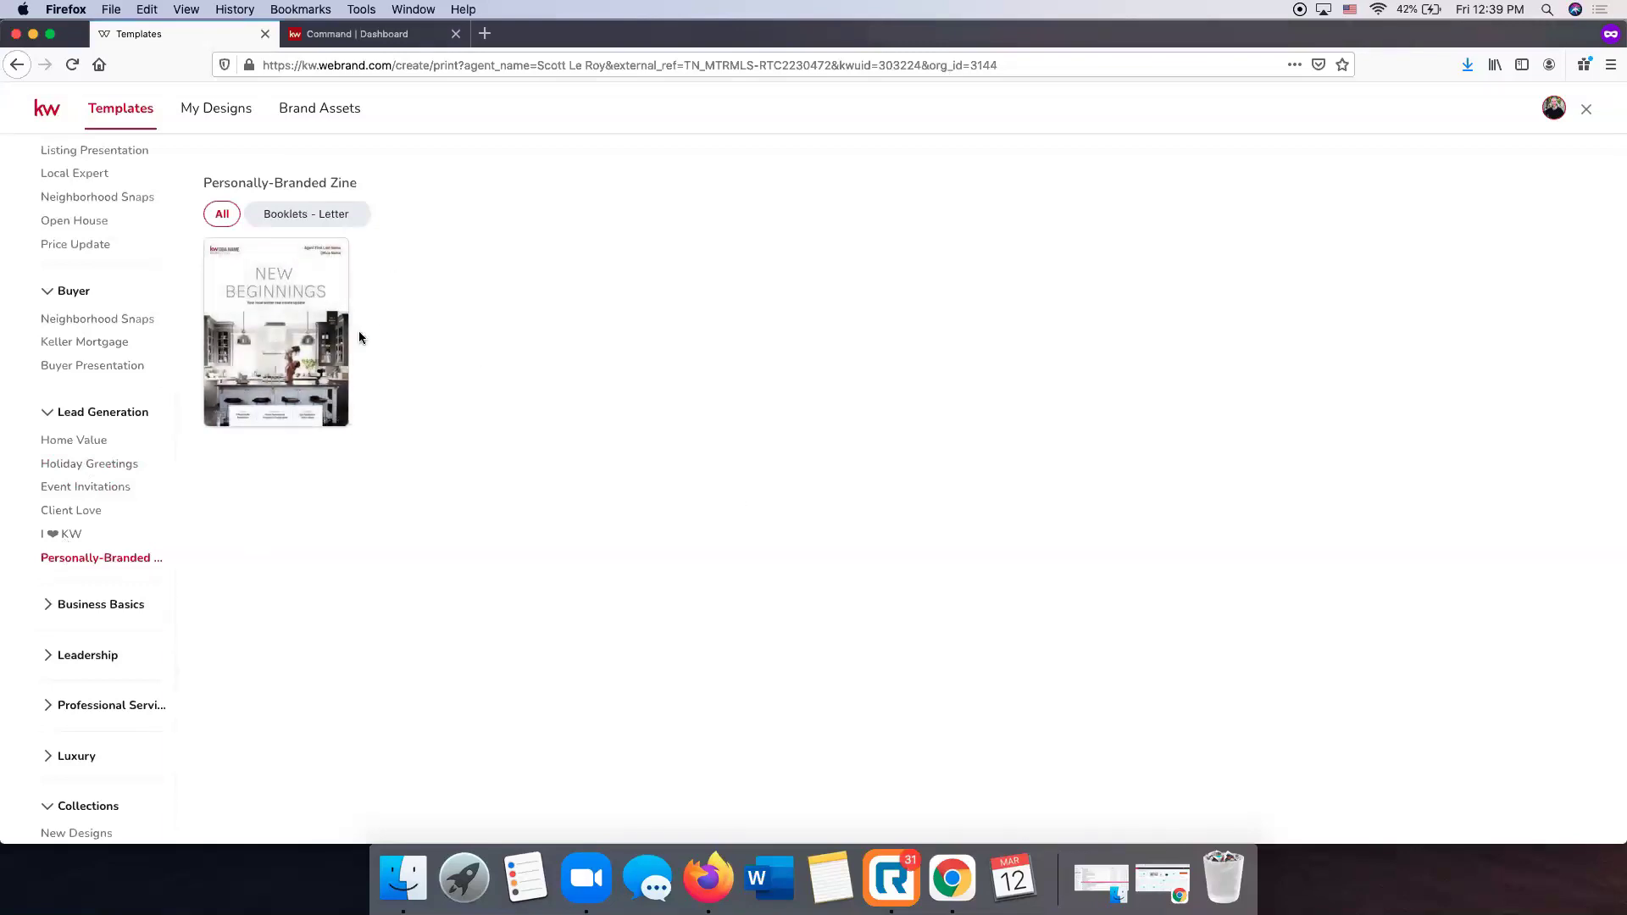
{"action": "left_click", "coordinate": [92, 609]}
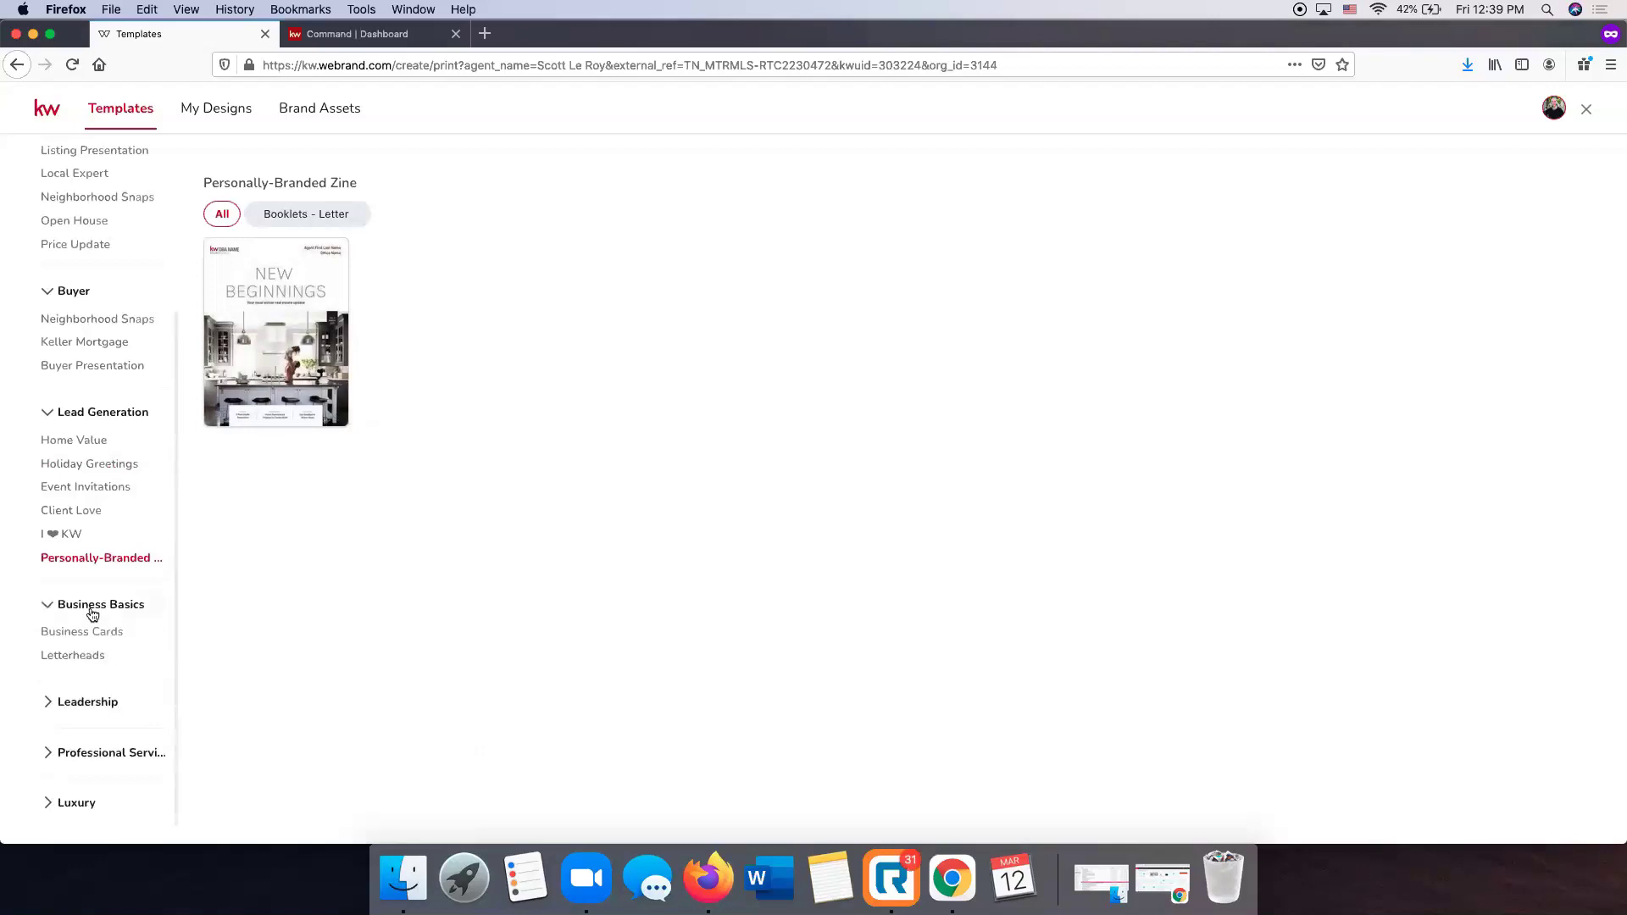
{"action": "left_click", "coordinate": [100, 635]}
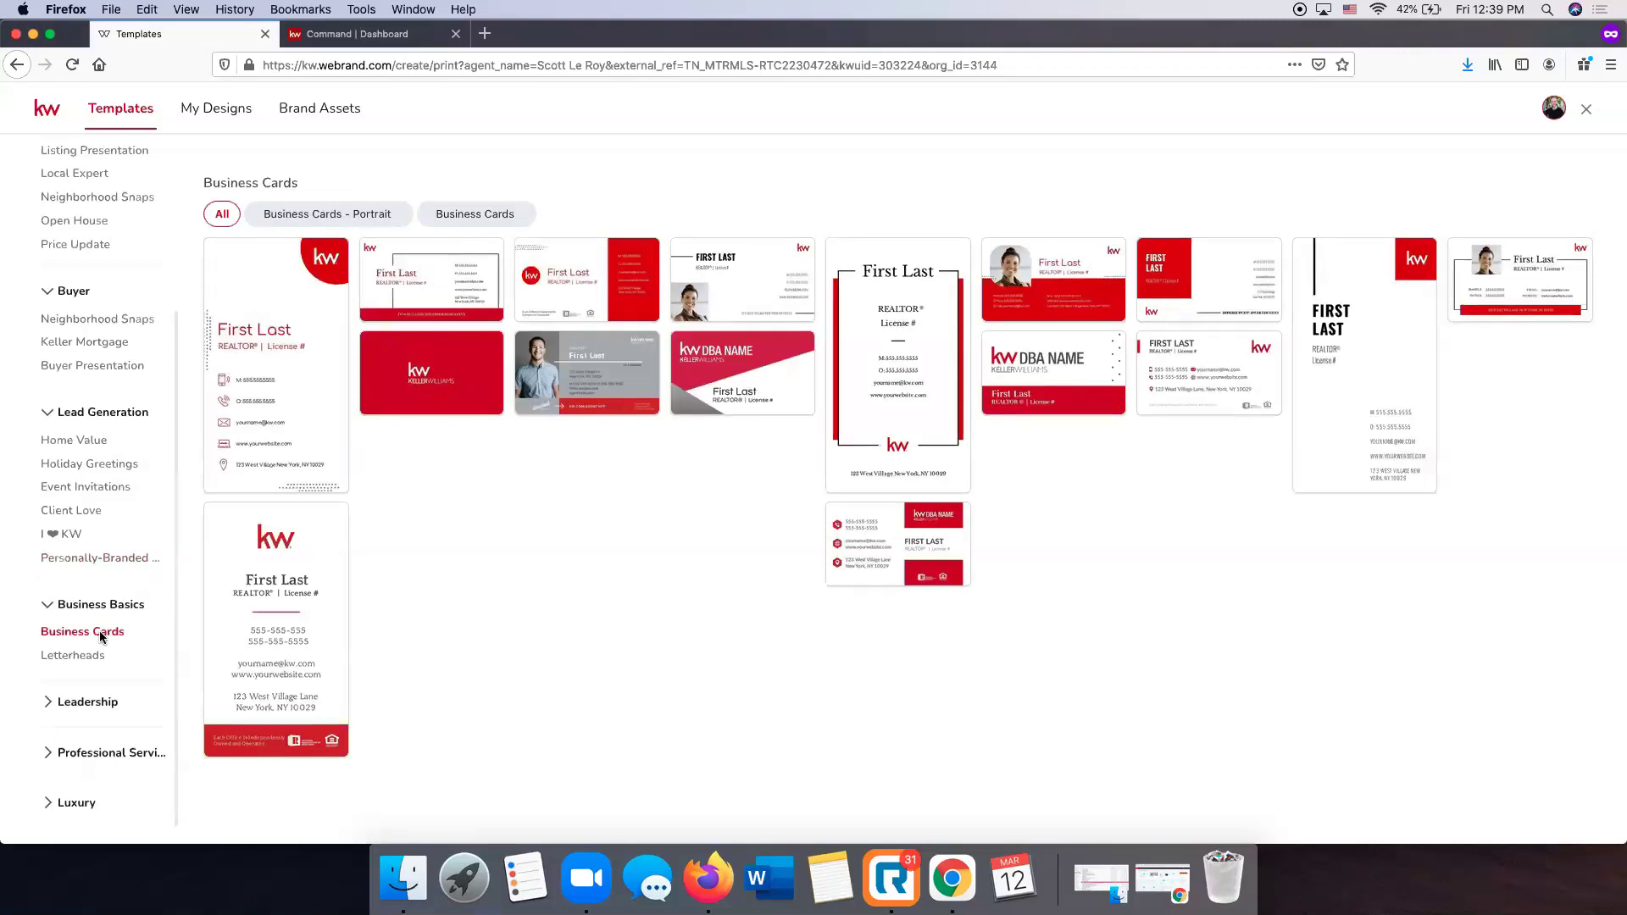
{"action": "left_click", "coordinate": [93, 658]}
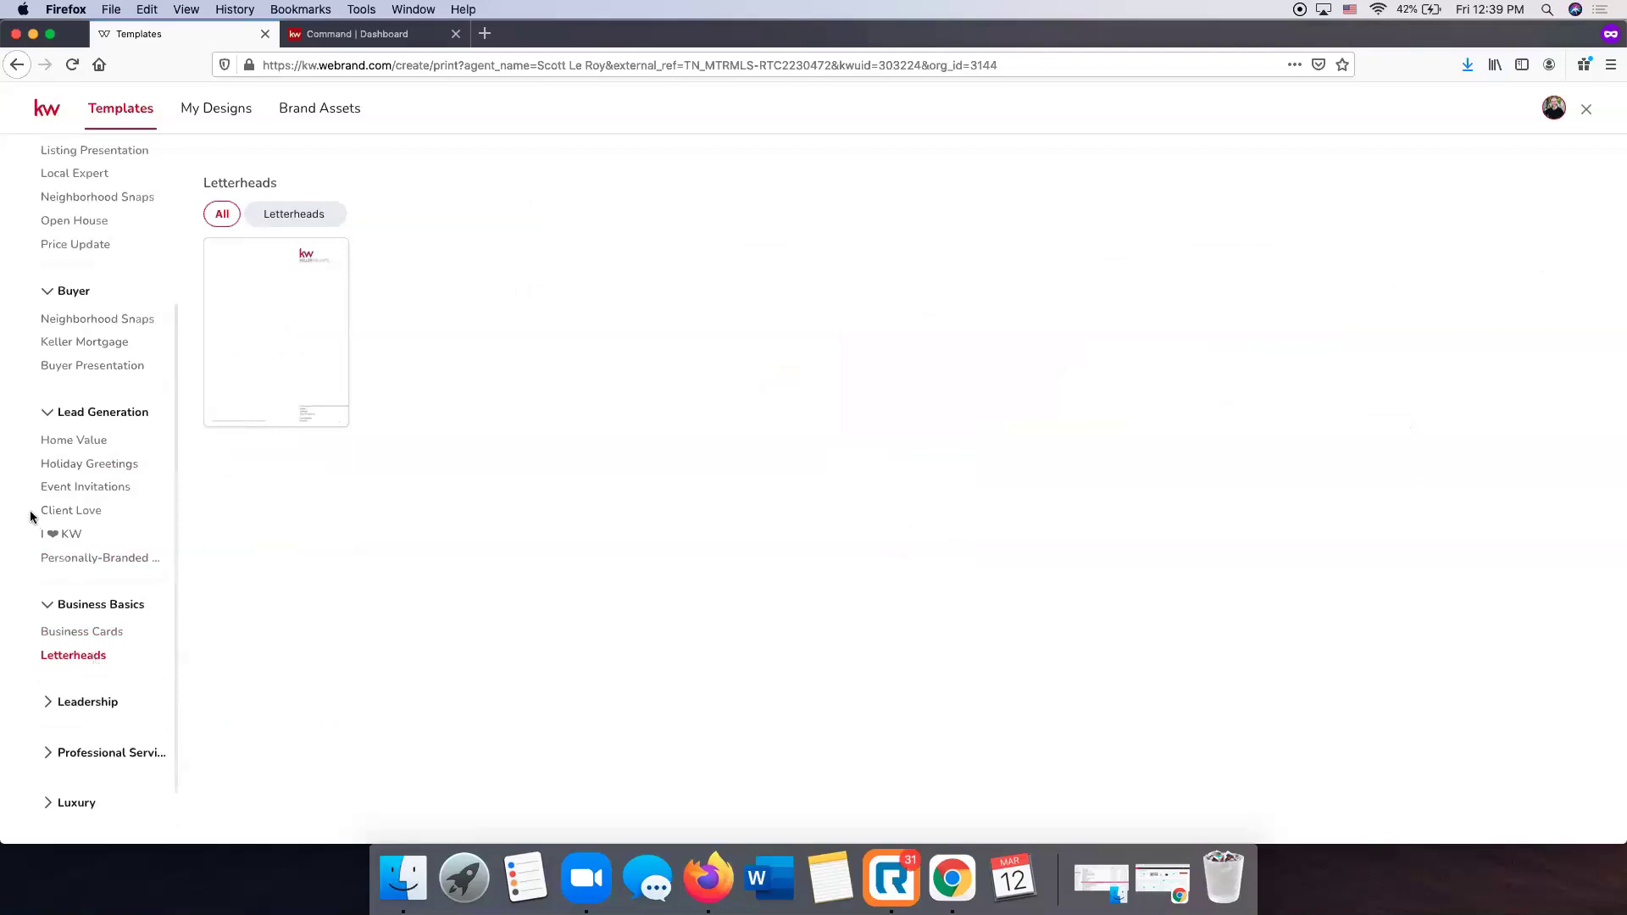
{"action": "scroll", "coordinate": [95, 573], "scroll_direction": "up", "scroll_amount": 3}
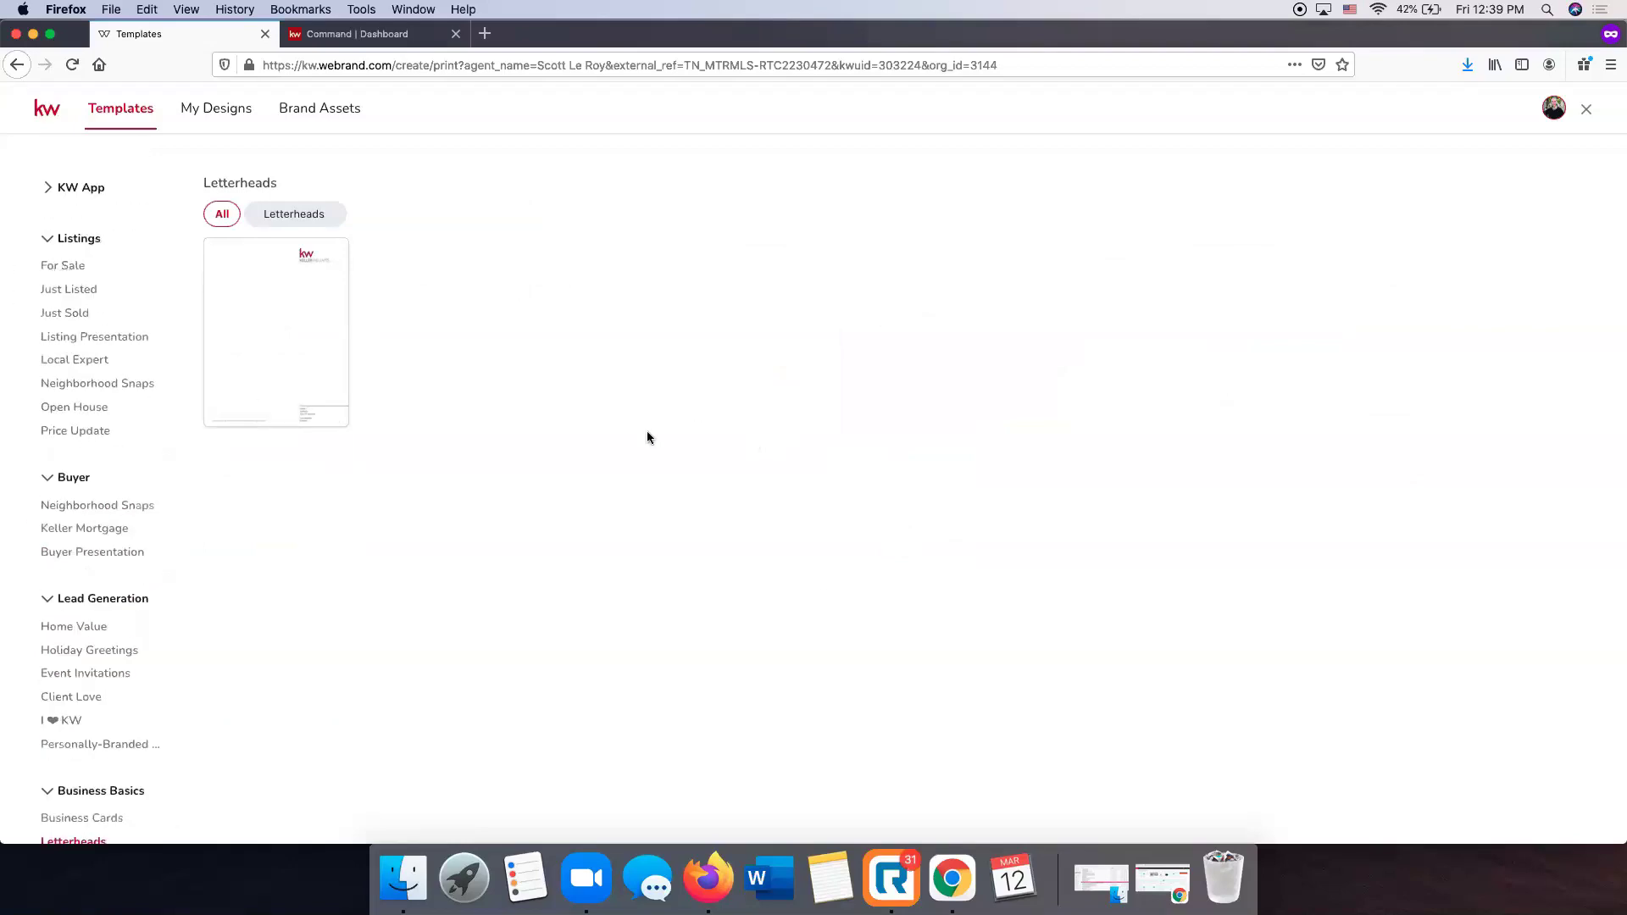
- Open the 16_FS_FL template from the For Sale Fliers - Letter filter in the editor
{"action": "left_click", "coordinate": [61, 268]}
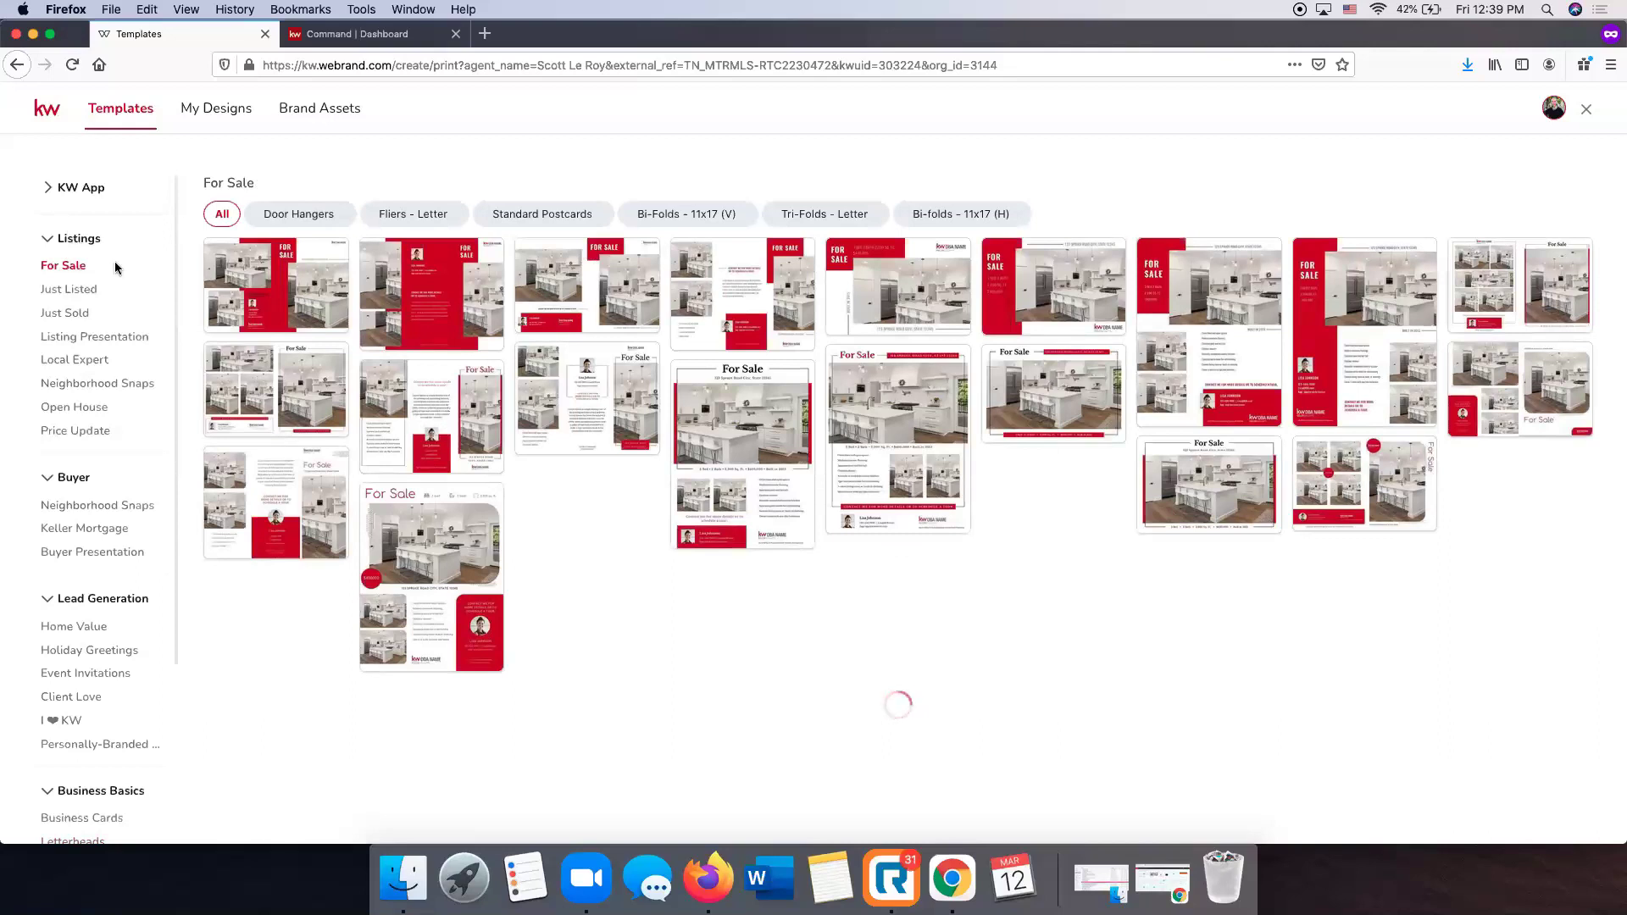
{"action": "left_click", "coordinate": [426, 217]}
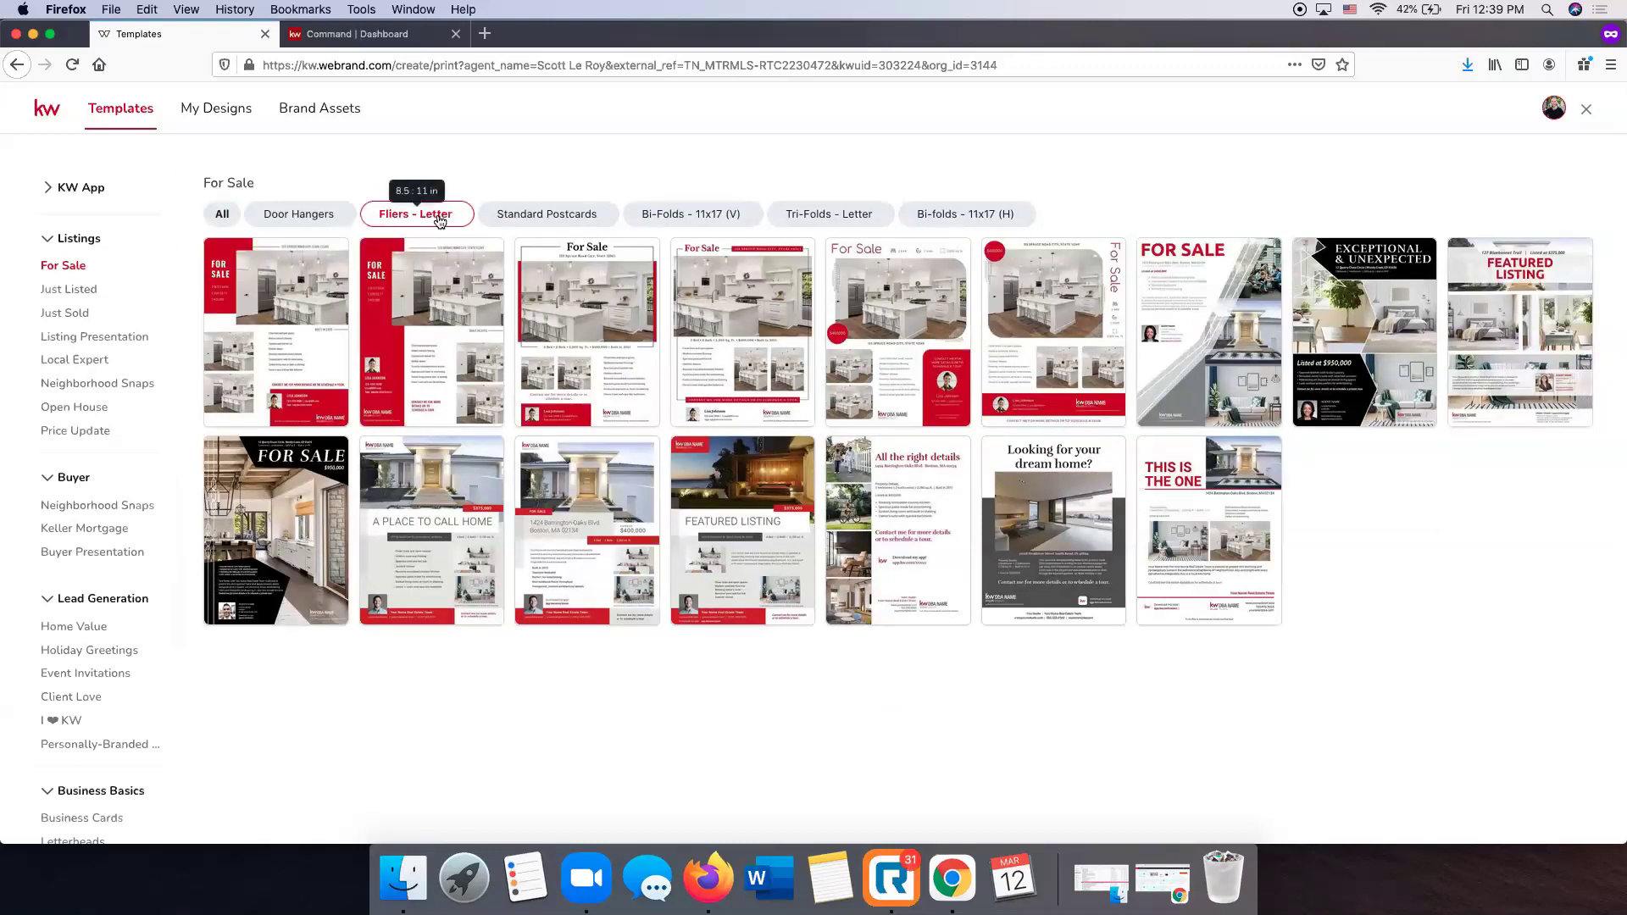
{"action": "mouse_move", "coordinate": [316, 257]}
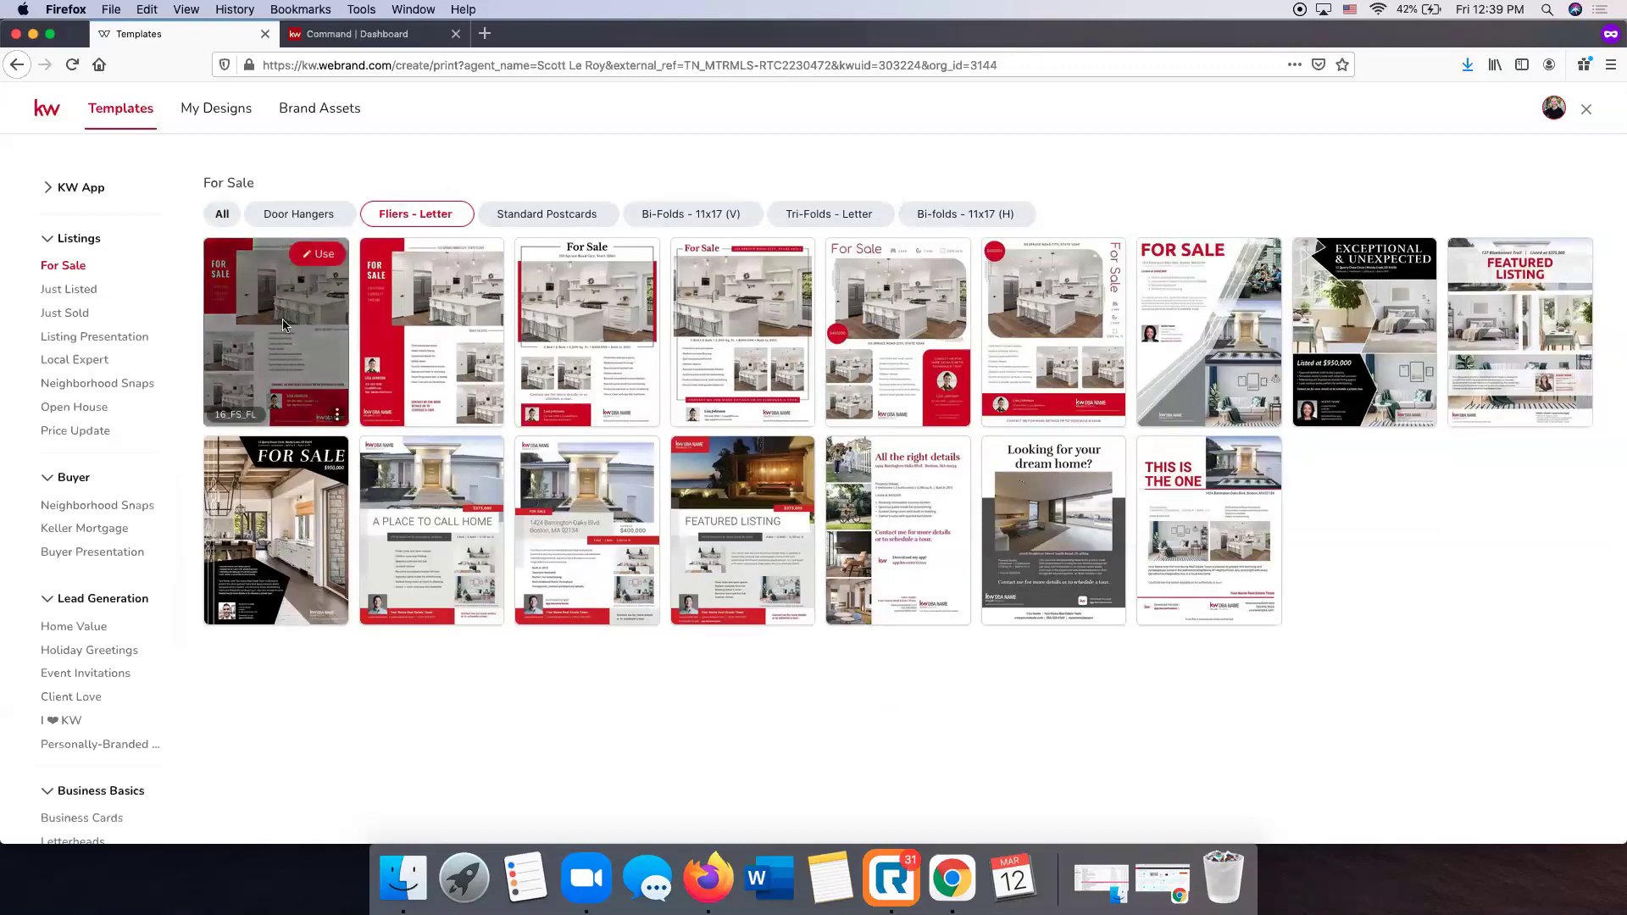
{"action": "left_click", "coordinate": [316, 255]}
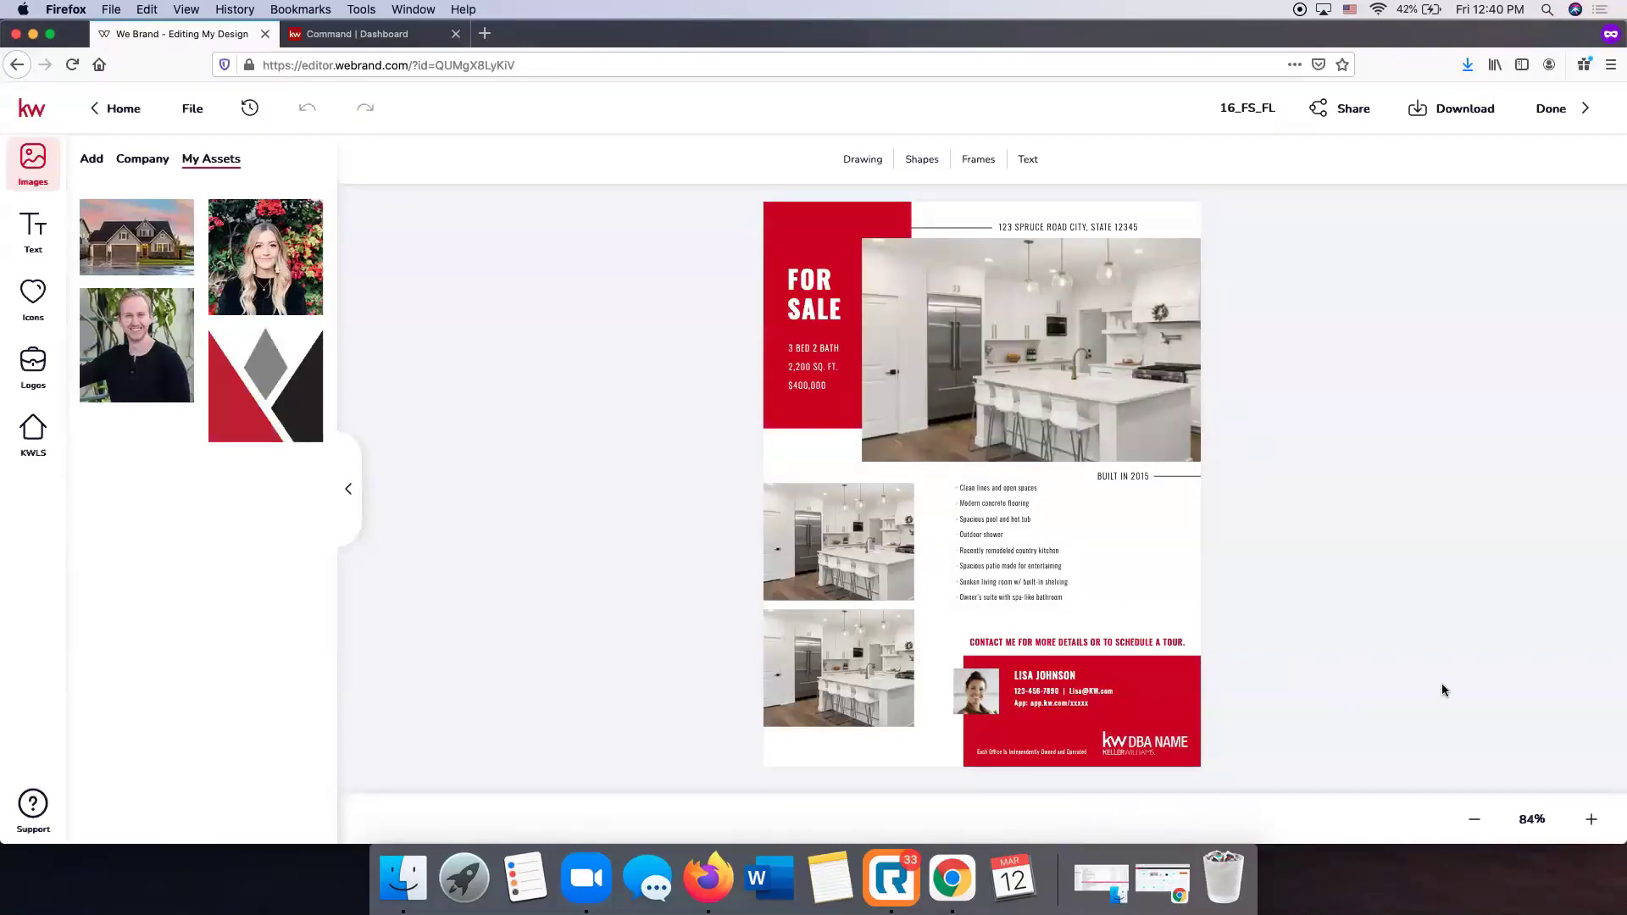
- Zoom the flier view in to 160%
{"action": "left_click", "coordinate": [1592, 820]}
{"action": "left_click", "coordinate": [1592, 819]}
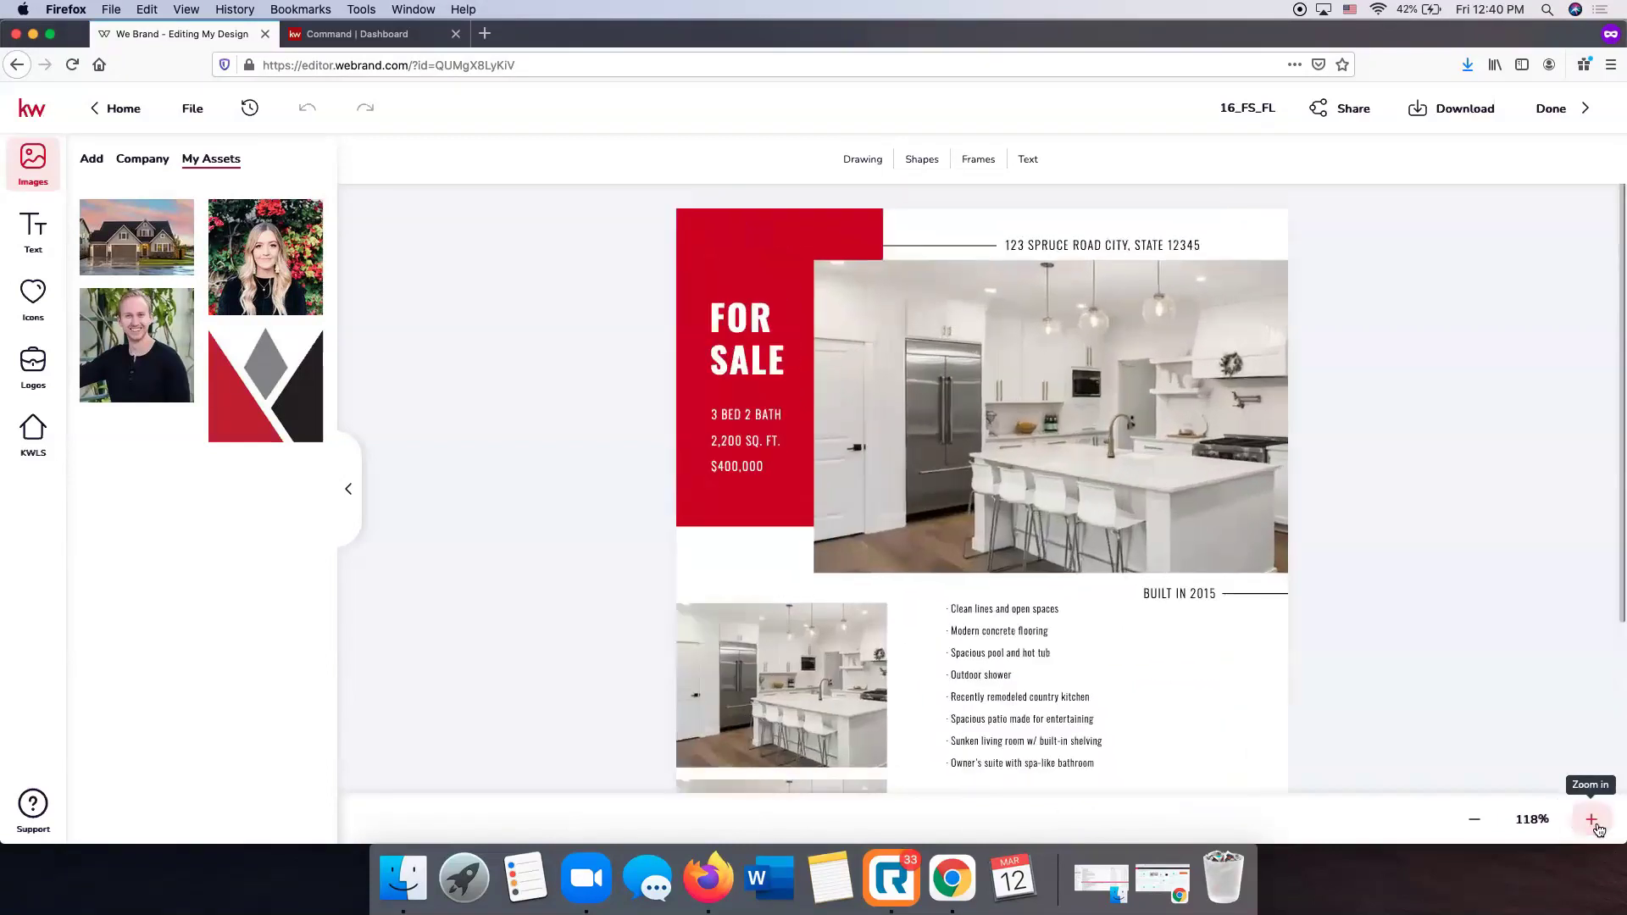
{"action": "left_click", "coordinate": [1591, 819]}
{"action": "left_click", "coordinate": [1592, 819]}
{"action": "left_click", "coordinate": [1591, 820]}
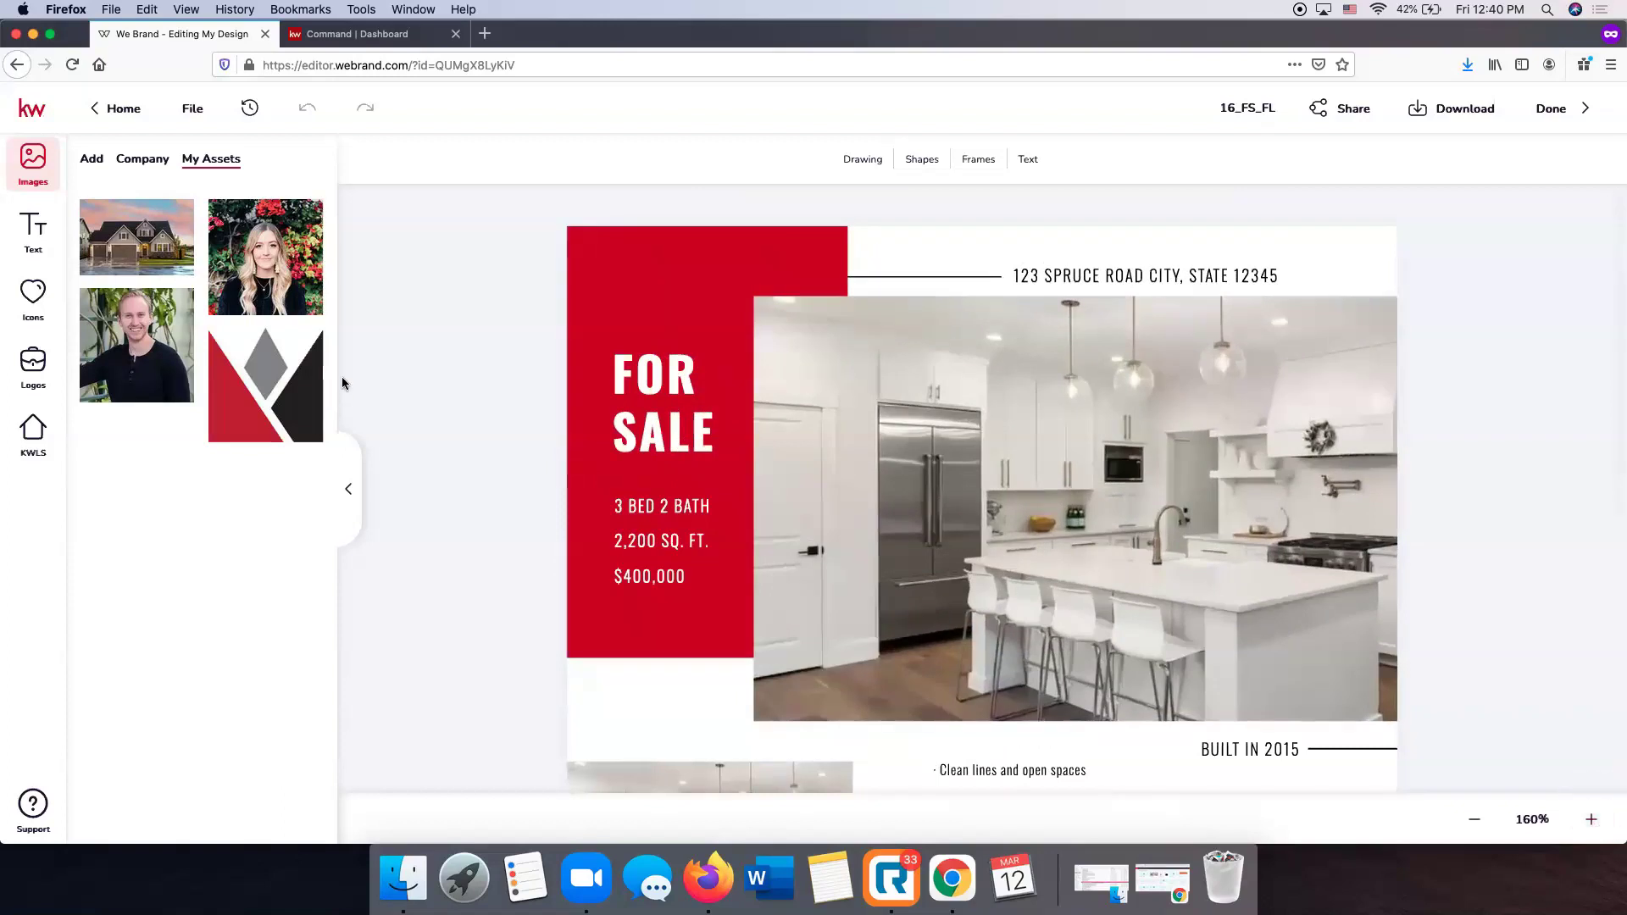
{"action": "scroll", "coordinate": [549, 317], "scroll_direction": "down", "scroll_amount": 2}
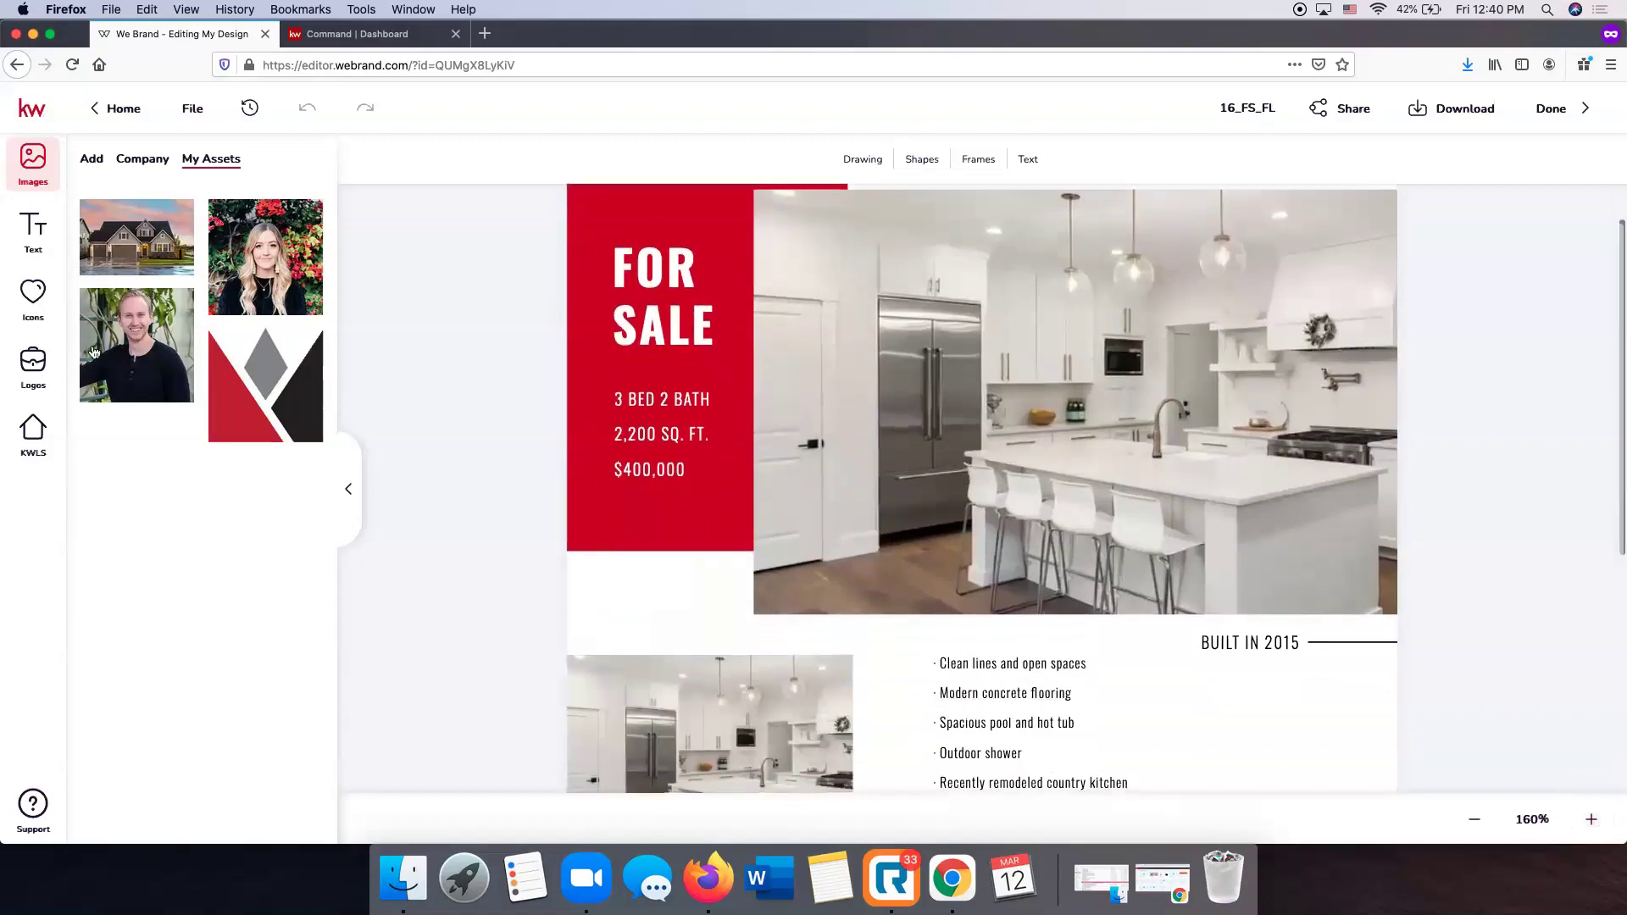
- Fill the large top photo frame with the brick house exterior listing image
{"action": "left_click", "coordinate": [37, 448]}
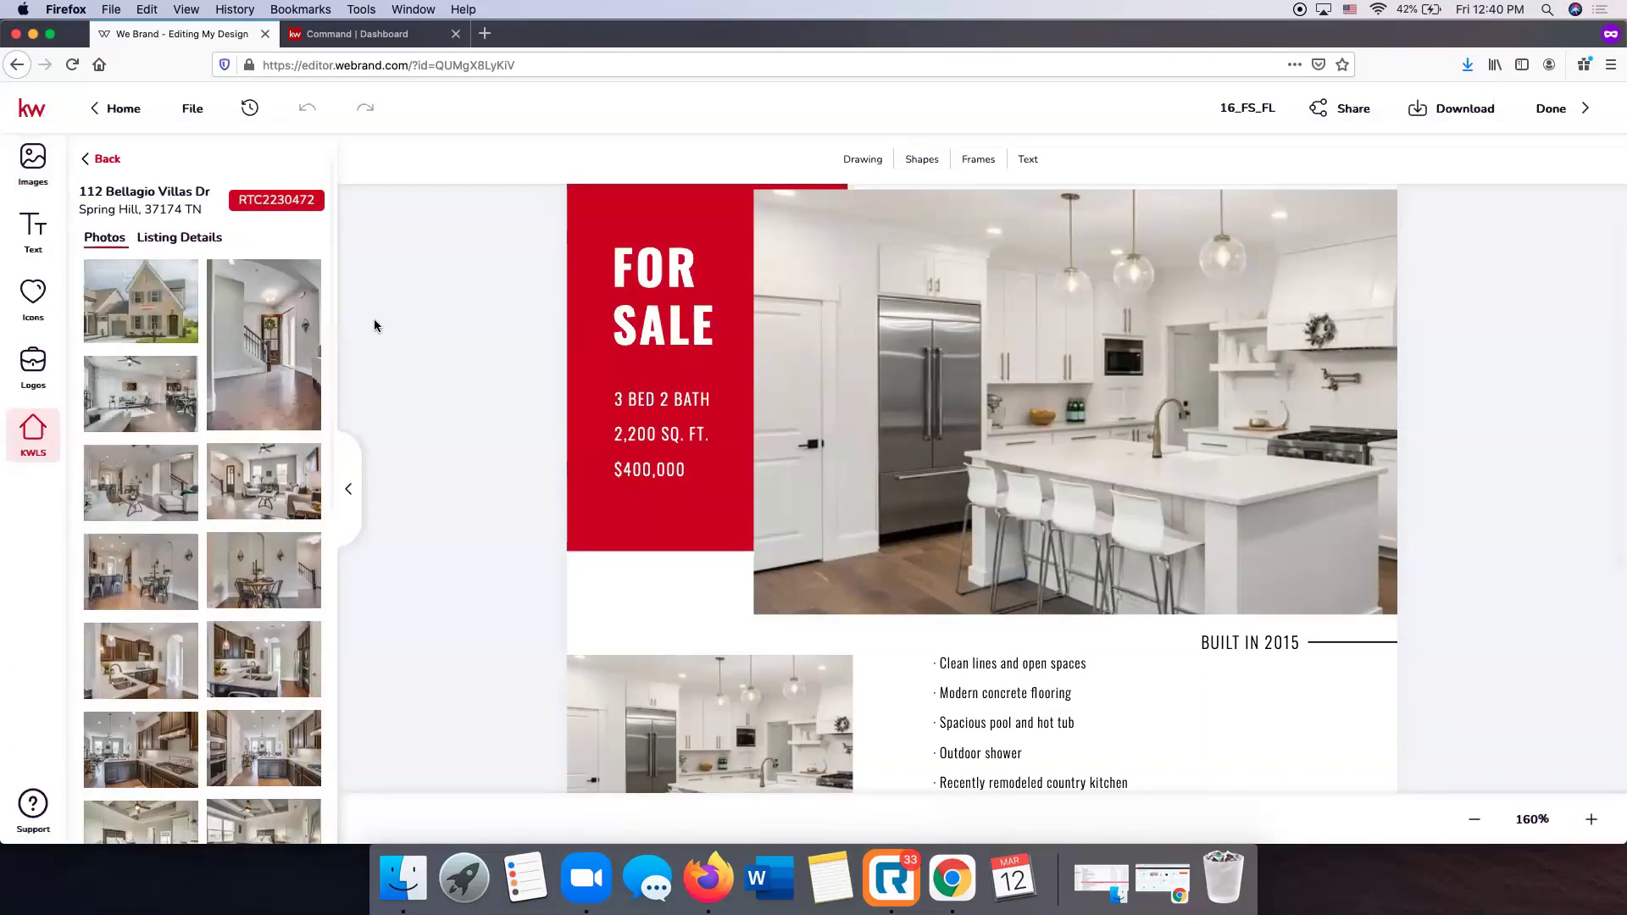
{"action": "left_click_drag", "start_coordinate": [131, 313], "coordinate": [980, 341]}
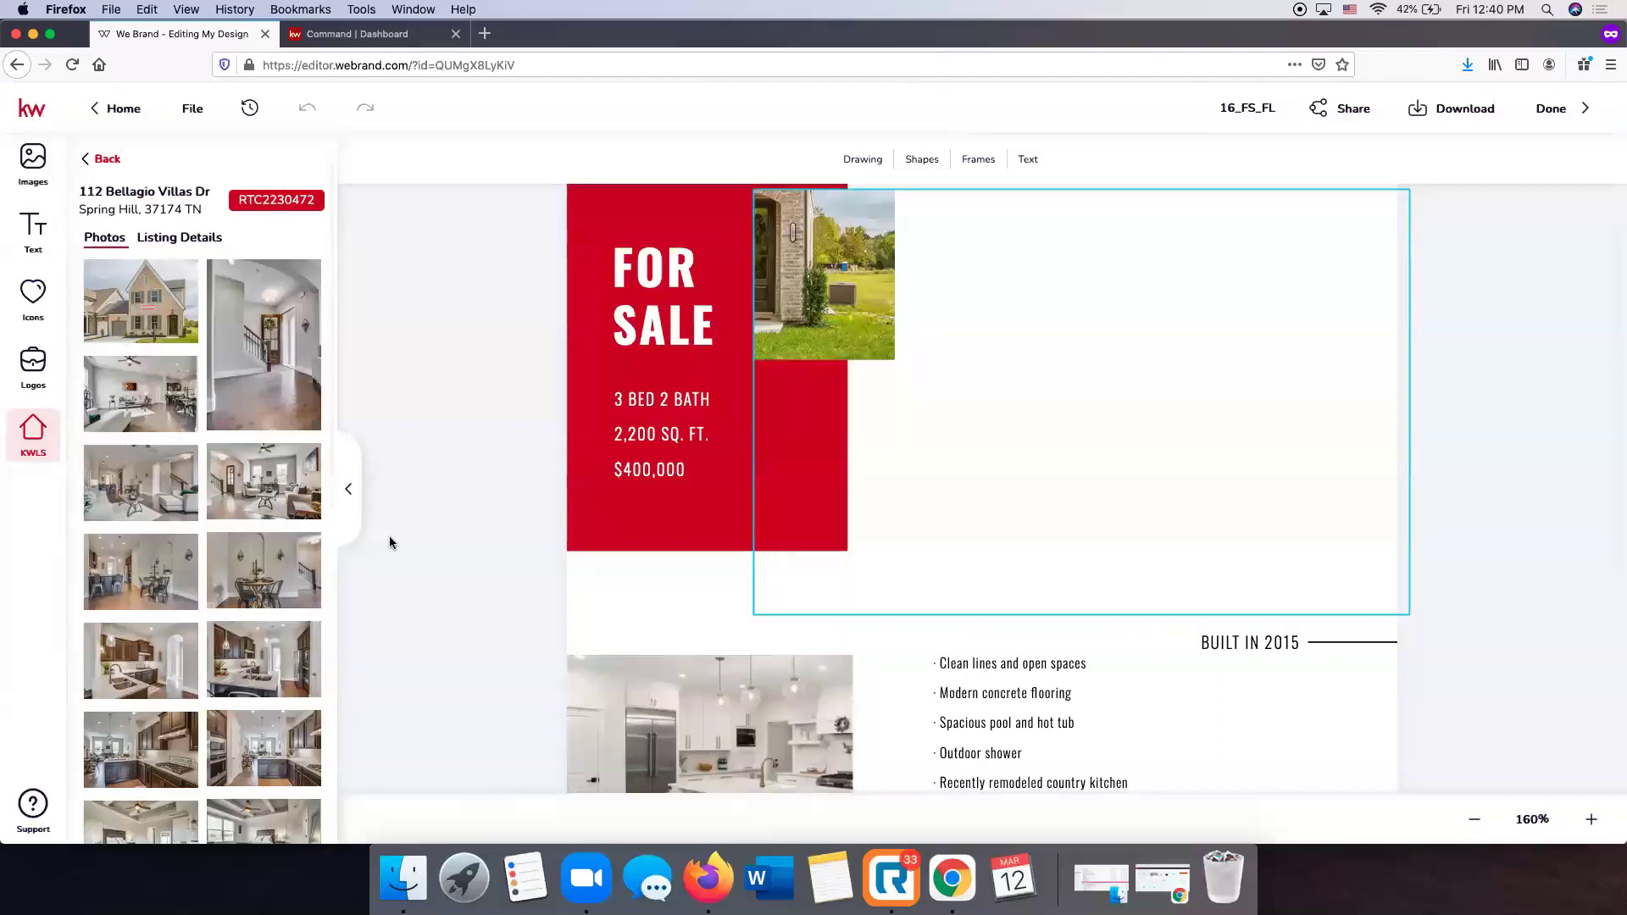
{"action": "scroll", "coordinate": [476, 501], "scroll_direction": "down", "scroll_amount": 2}
{"action": "scroll", "coordinate": [396, 435], "scroll_direction": "up", "scroll_amount": 3}
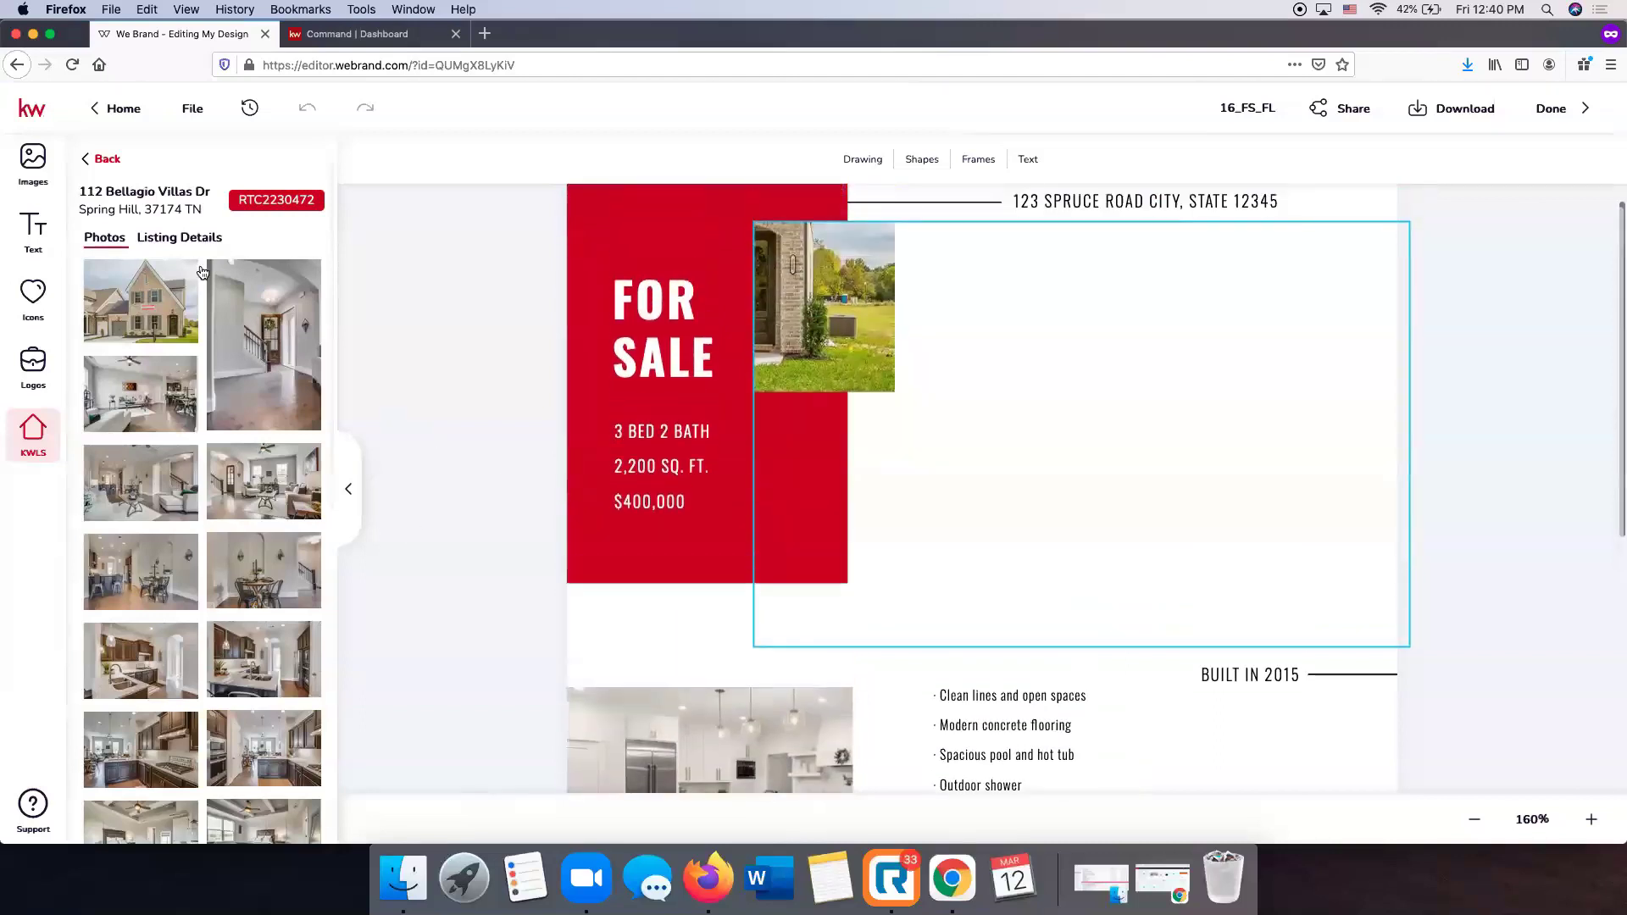
{"action": "left_click", "coordinate": [41, 162]}
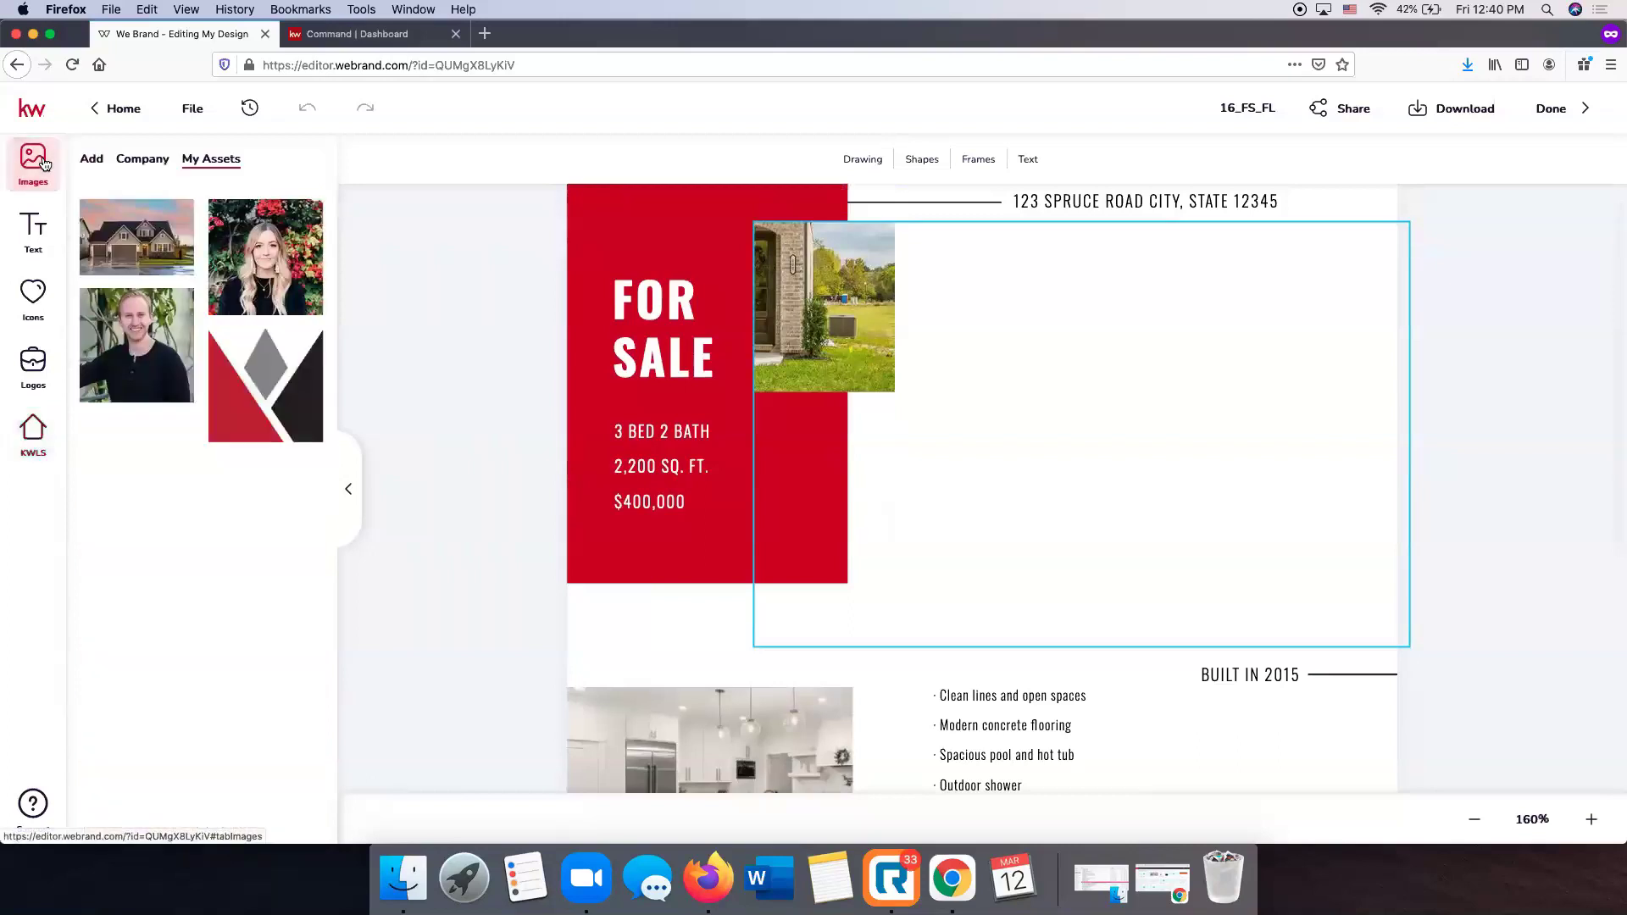
{"action": "left_click", "coordinate": [84, 163]}
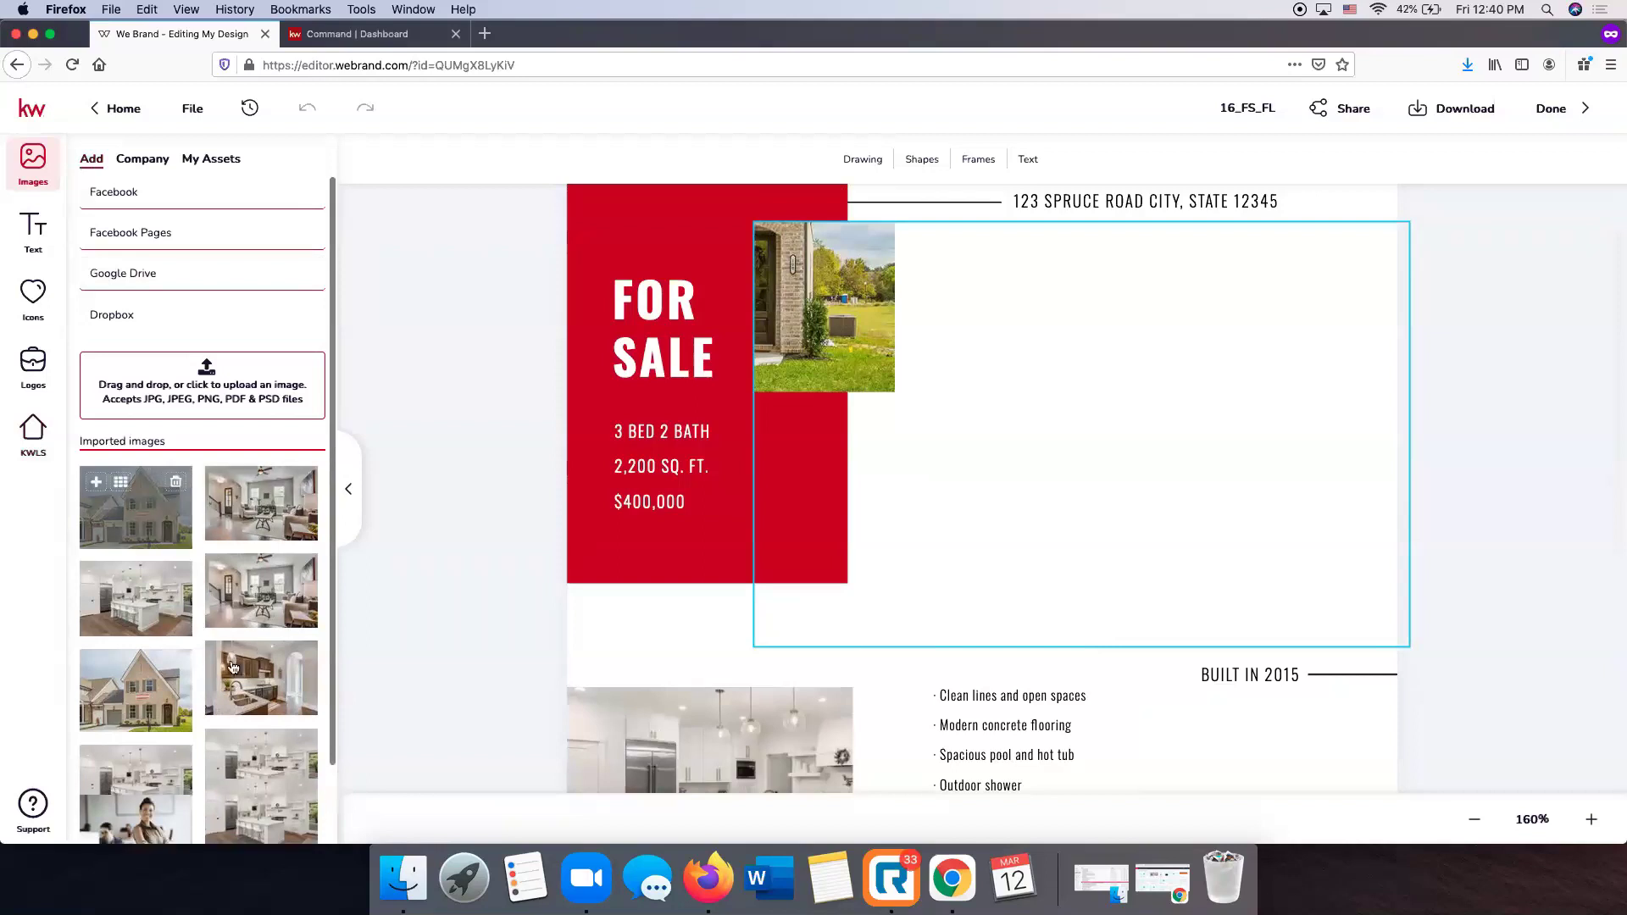
{"action": "left_click_drag", "start_coordinate": [283, 500], "coordinate": [1161, 398]}
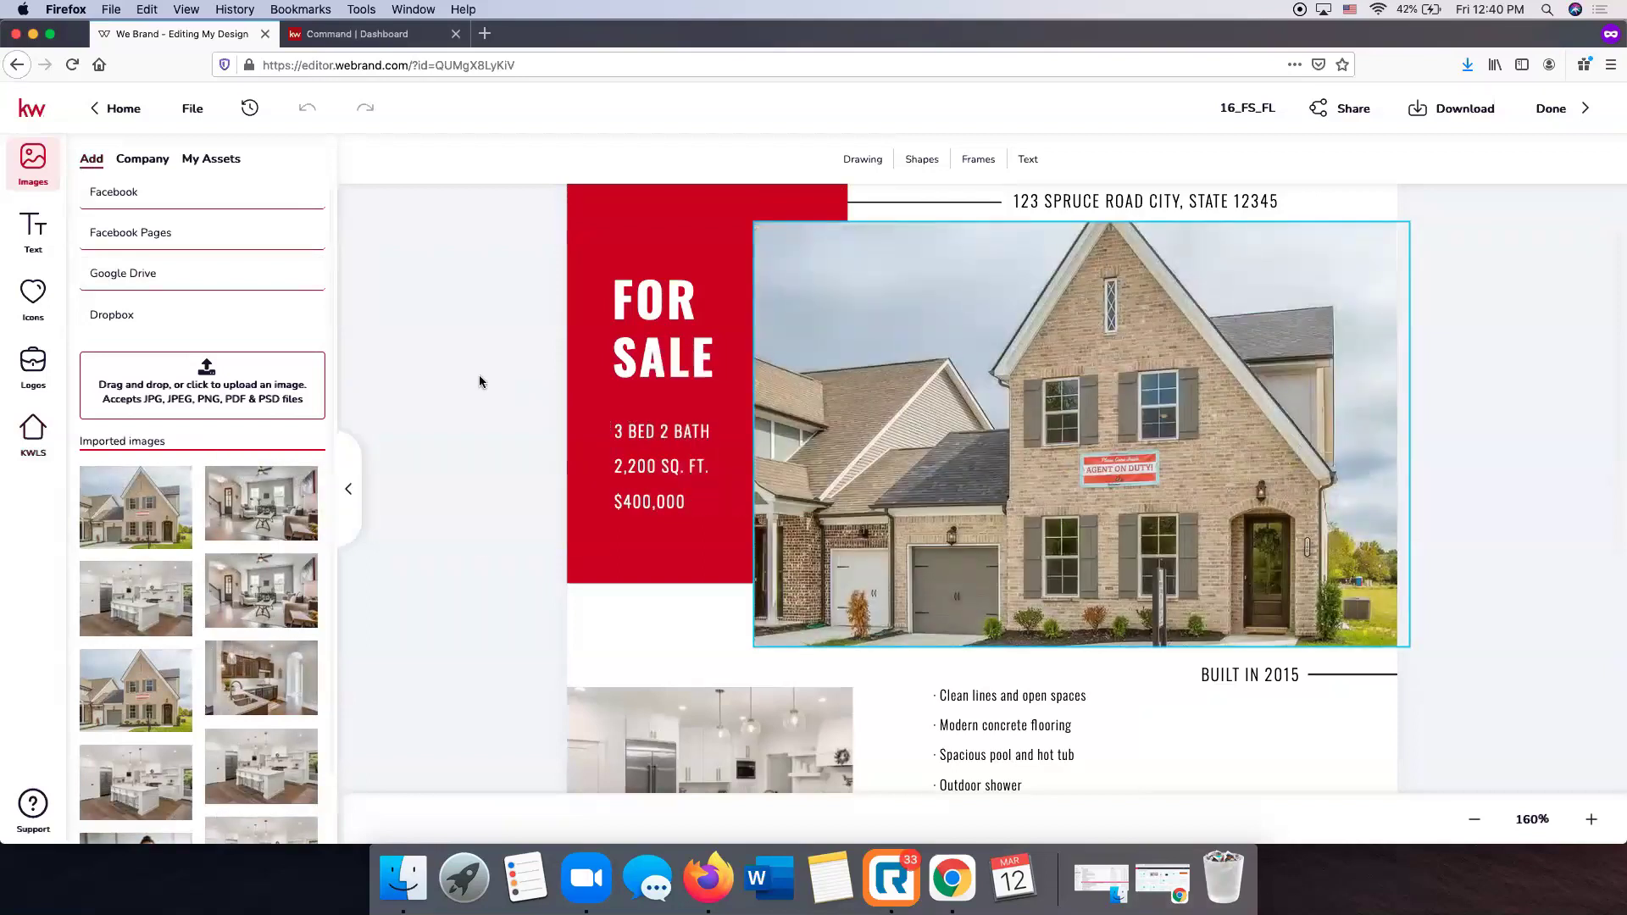
- Put the living-room photo in the upper kitchen frame and upload Bellagio Villas 3.jpg
{"action": "scroll", "coordinate": [480, 381], "scroll_direction": "down", "scroll_amount": 5}
{"action": "left_click_drag", "start_coordinate": [263, 517], "coordinate": [709, 492]}
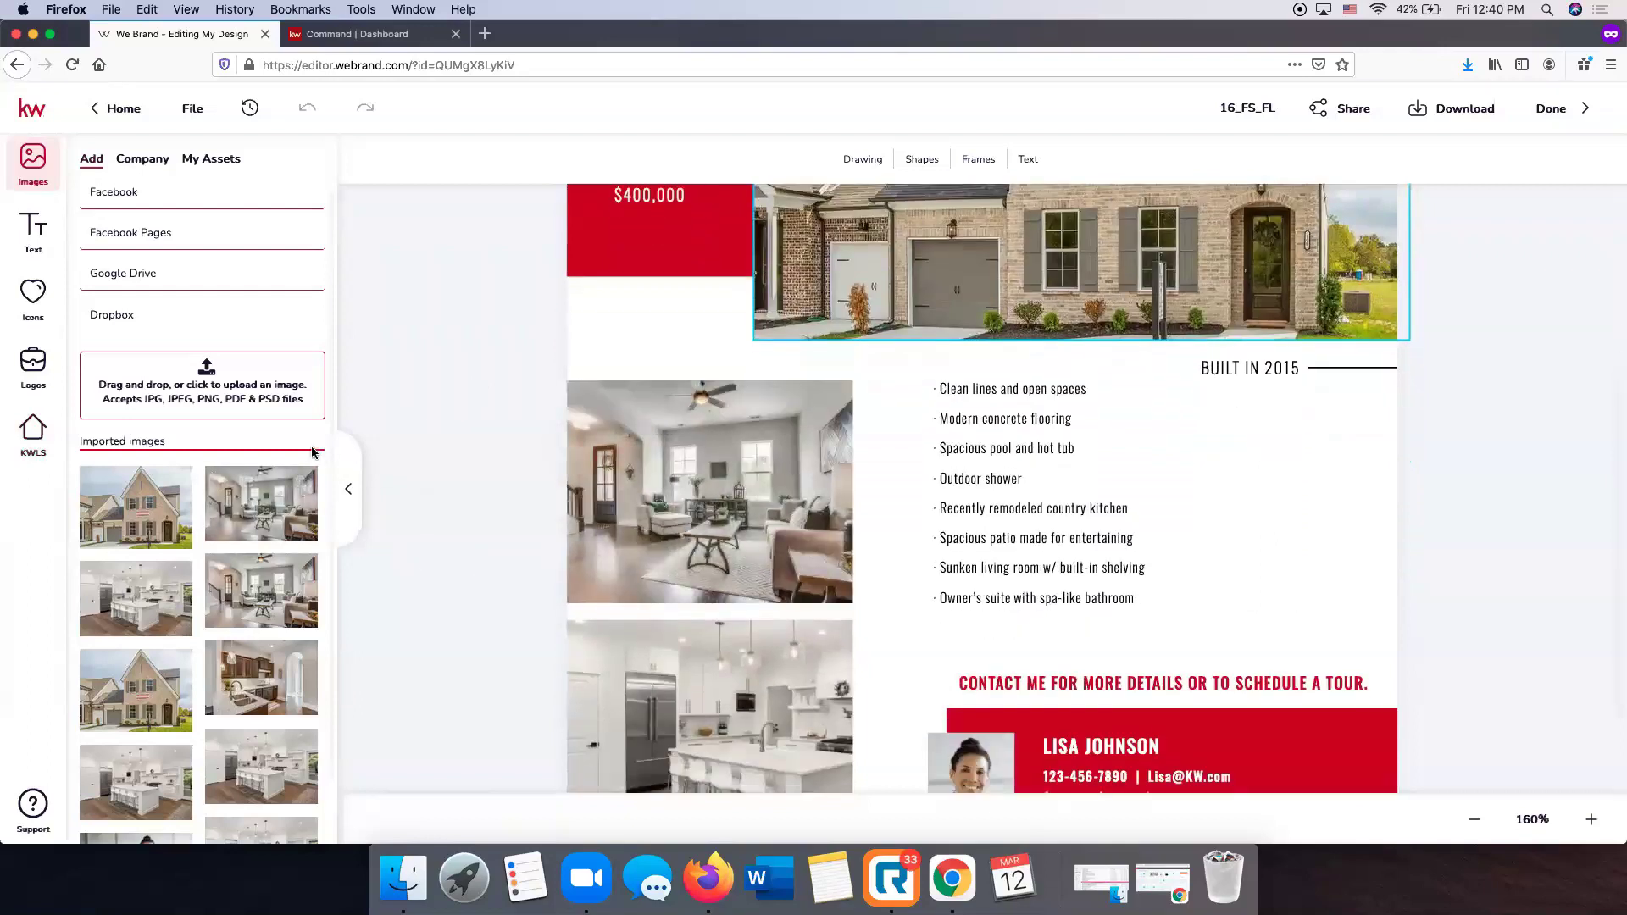
{"action": "left_click", "coordinate": [202, 381]}
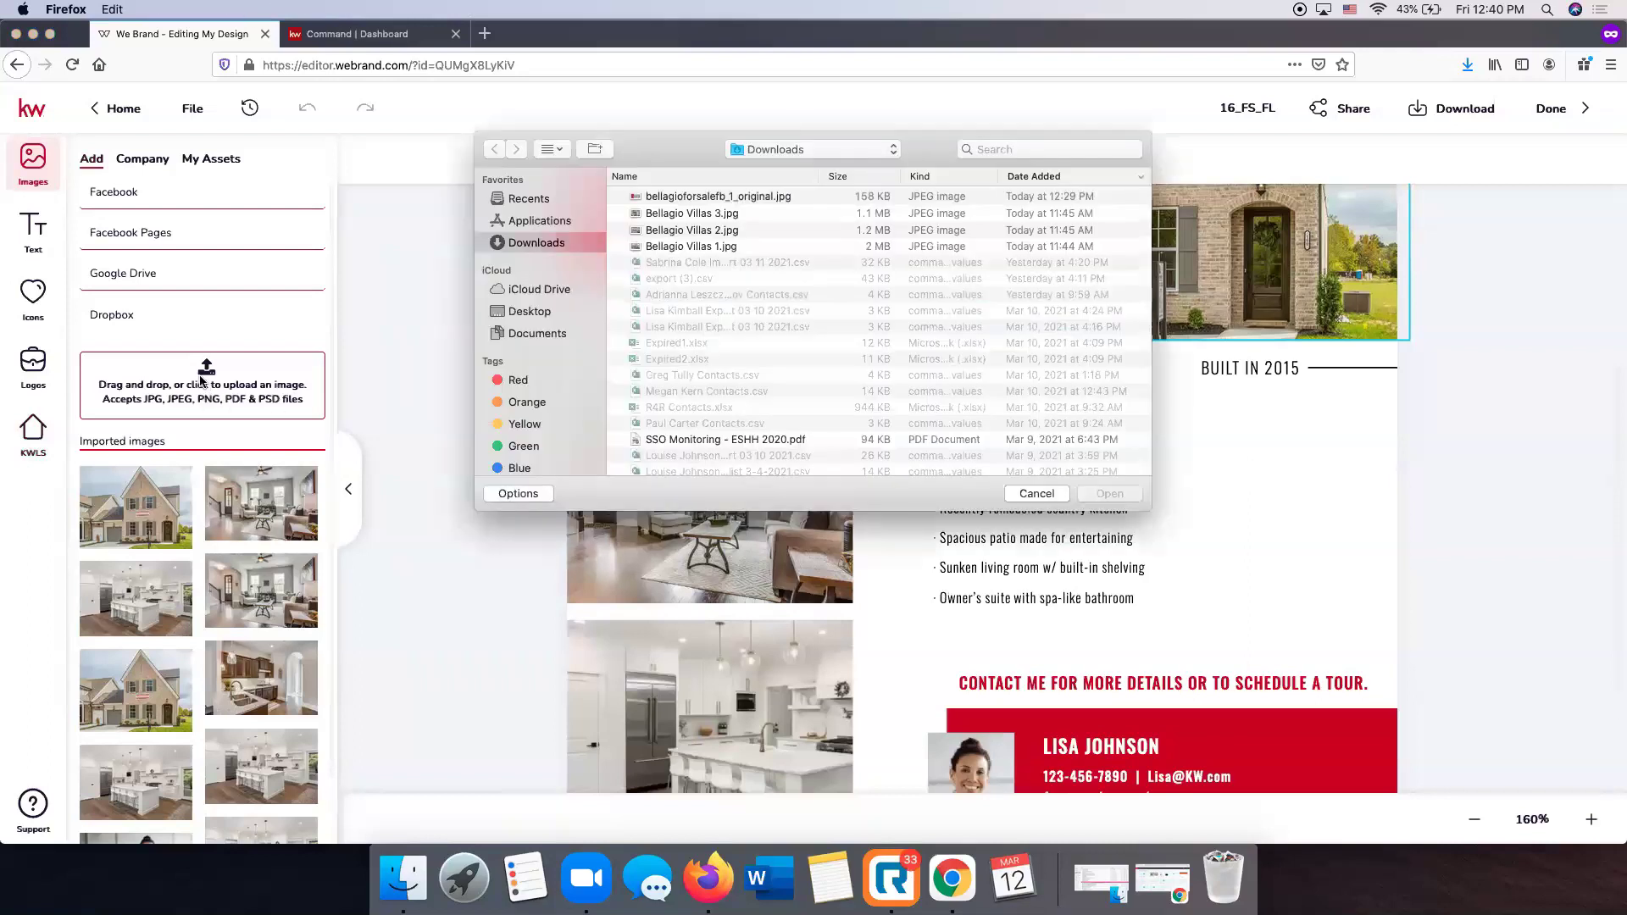
{"action": "left_click", "coordinate": [696, 217]}
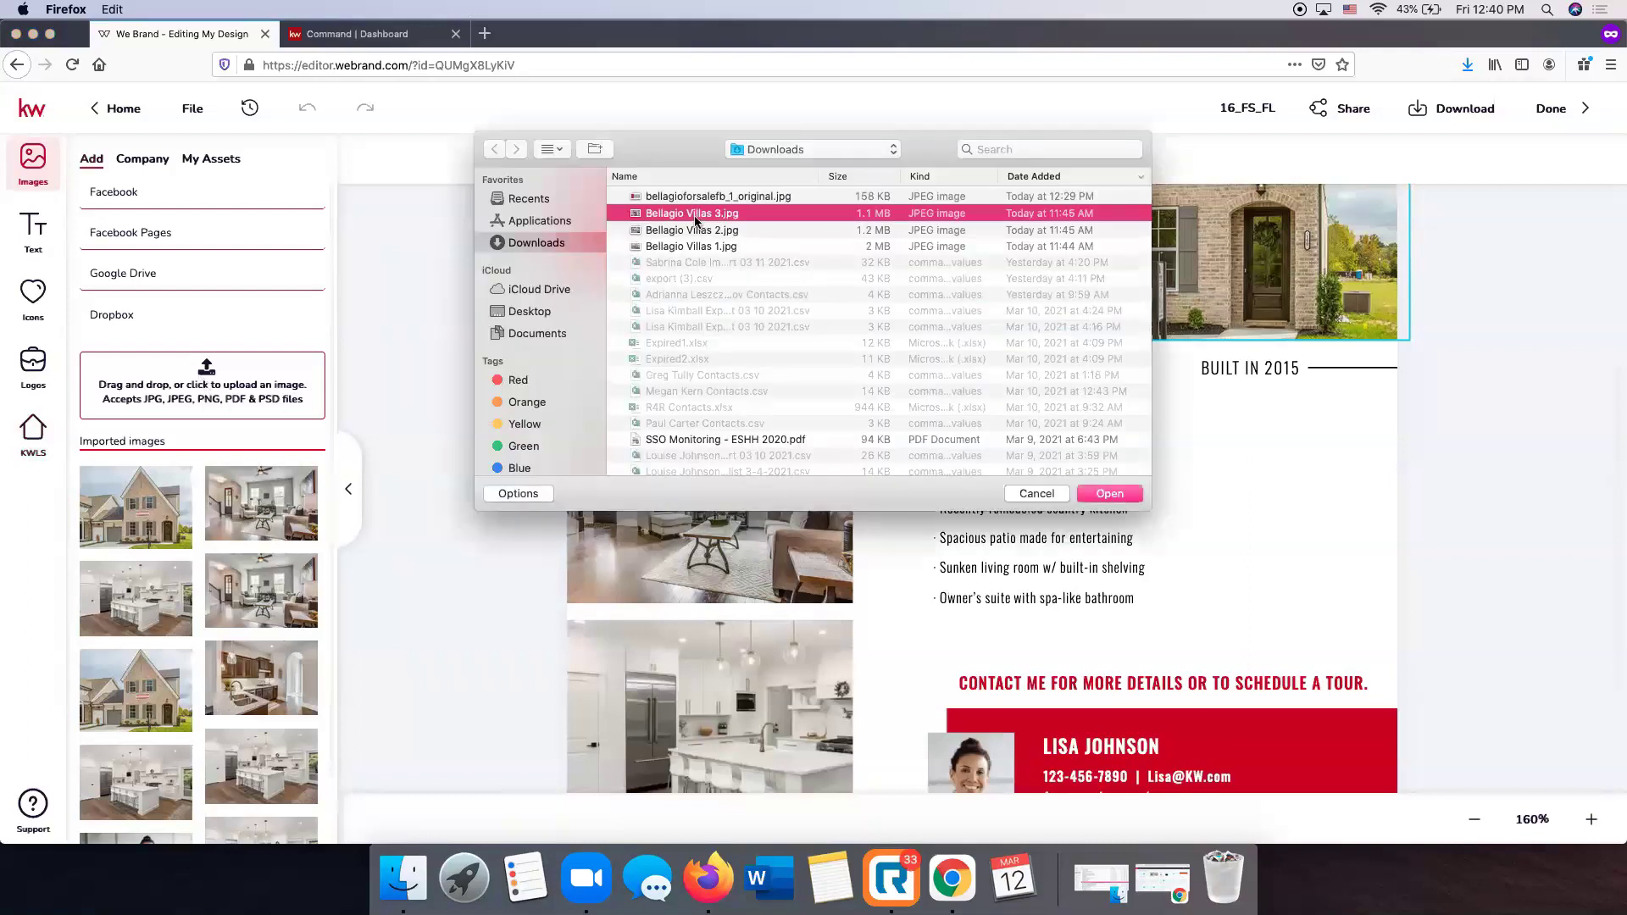
{"action": "double_click", "coordinate": [696, 217]}
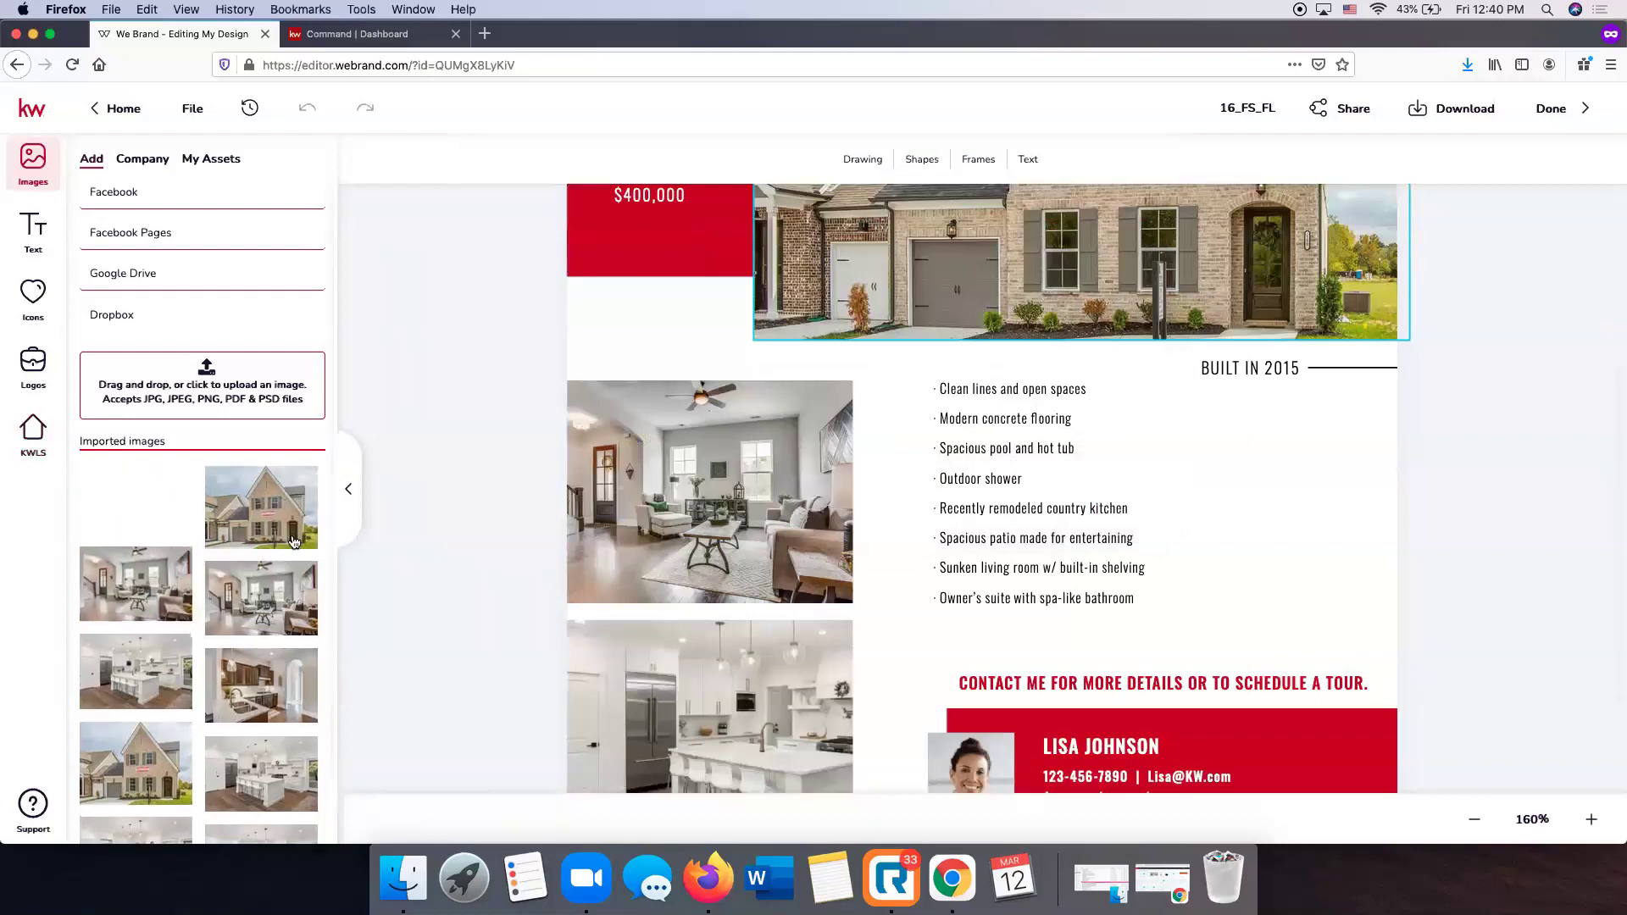
- Replace the lower white-kitchen photo with the dark-wood kitchen image
{"action": "scroll", "coordinate": [452, 464], "scroll_direction": "down", "scroll_amount": 3}
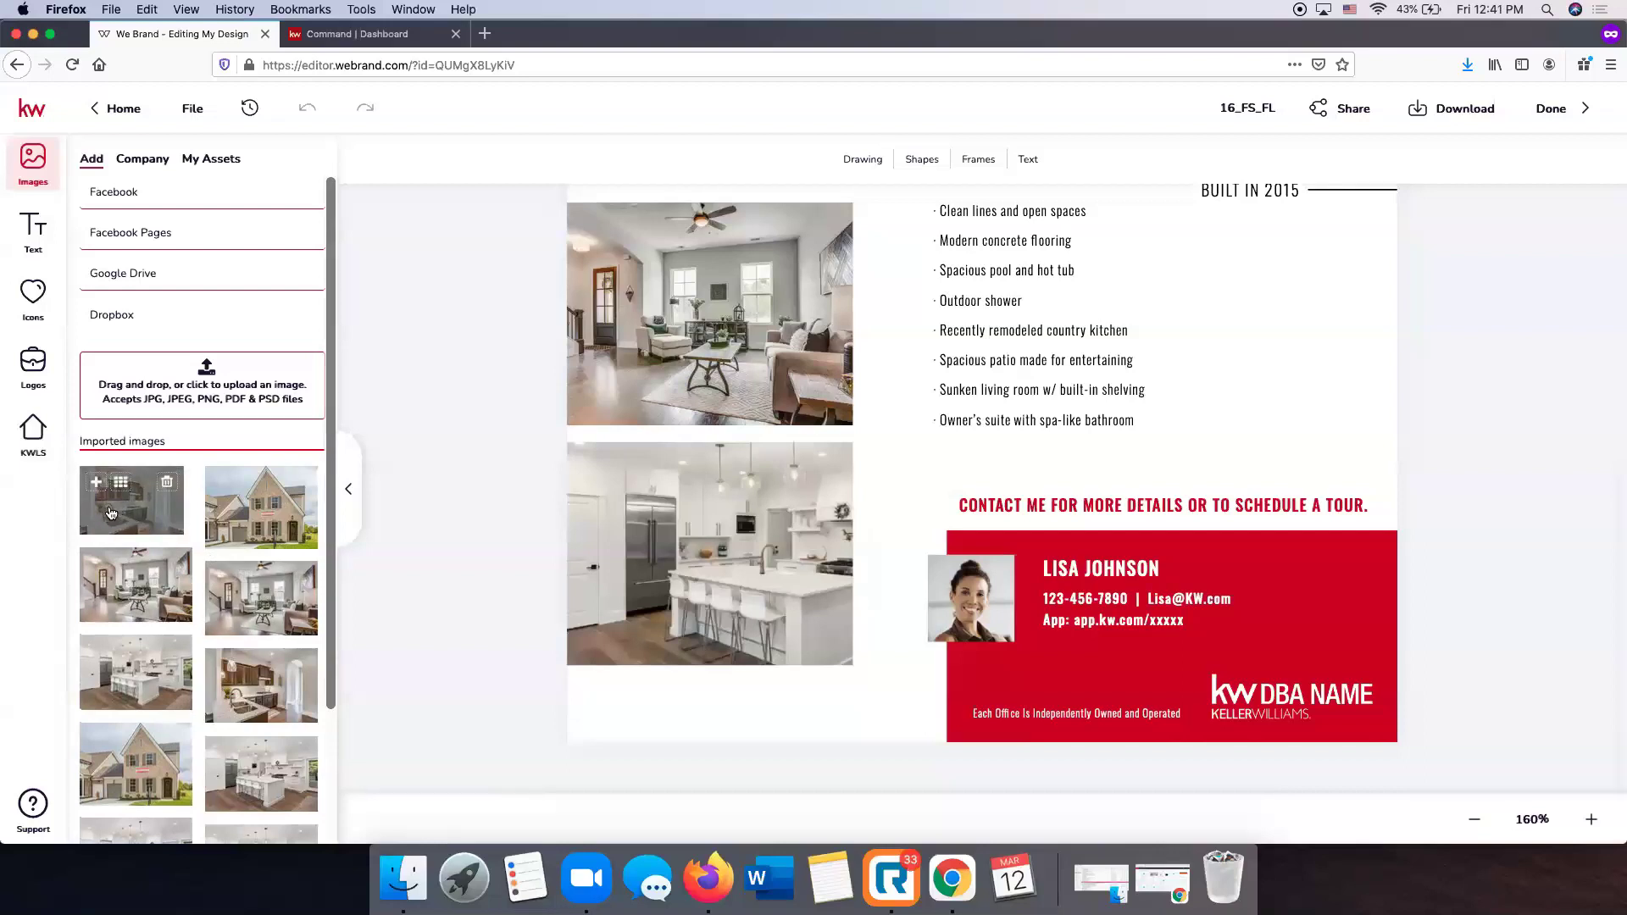
{"action": "left_click_drag", "start_coordinate": [165, 511], "coordinate": [644, 547]}
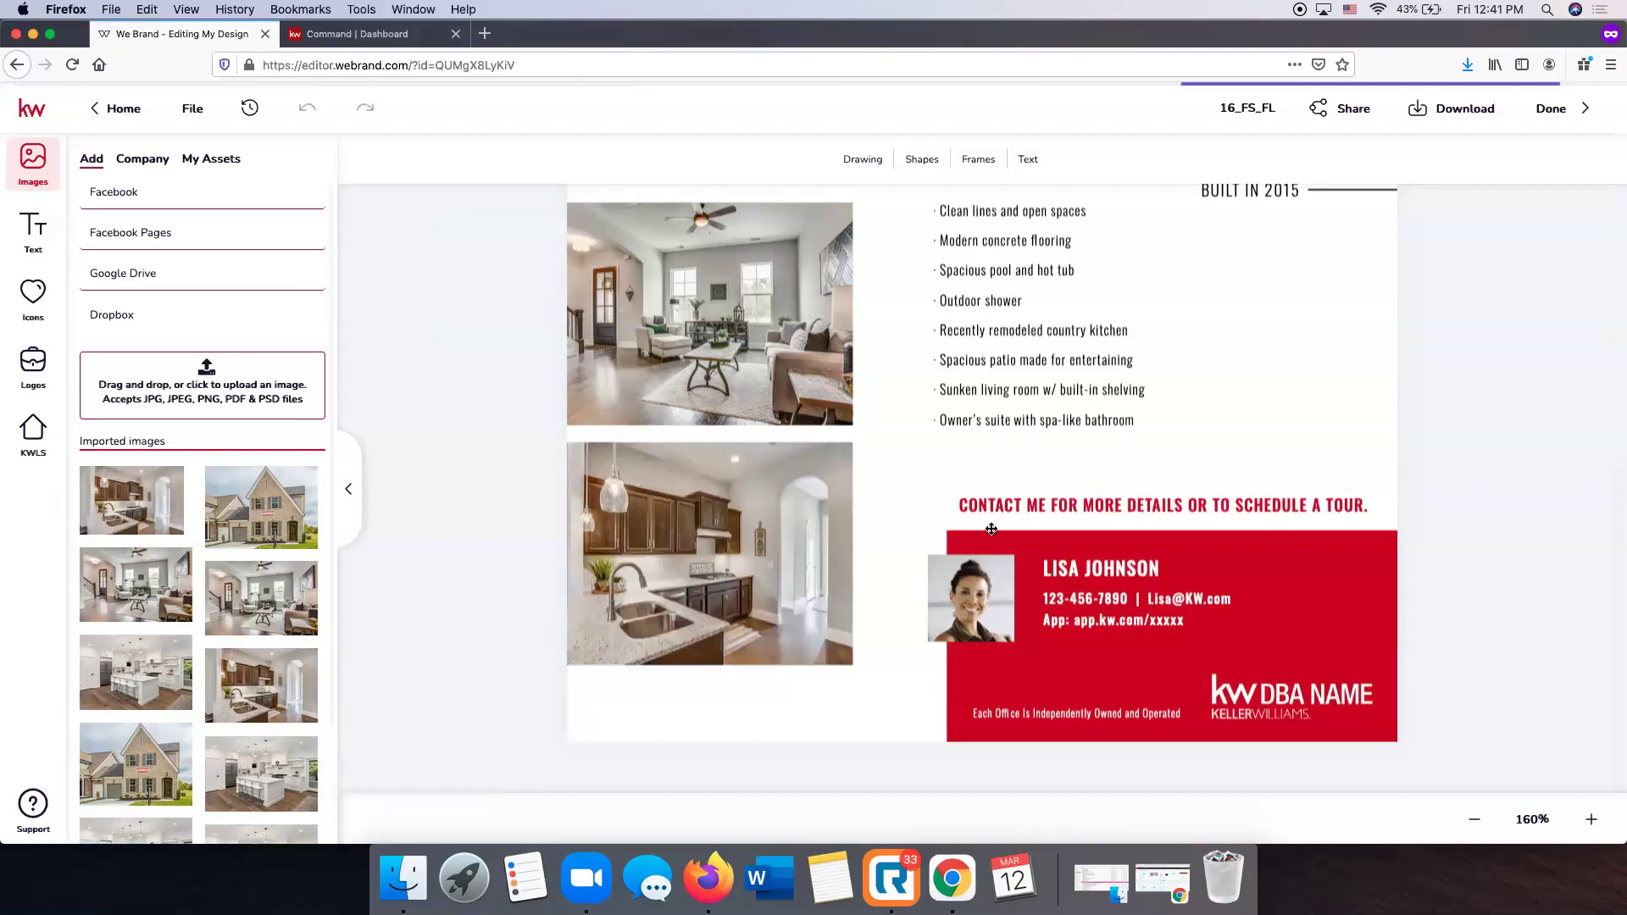
{"action": "scroll", "coordinate": [832, 509], "scroll_direction": "up", "scroll_amount": 8}
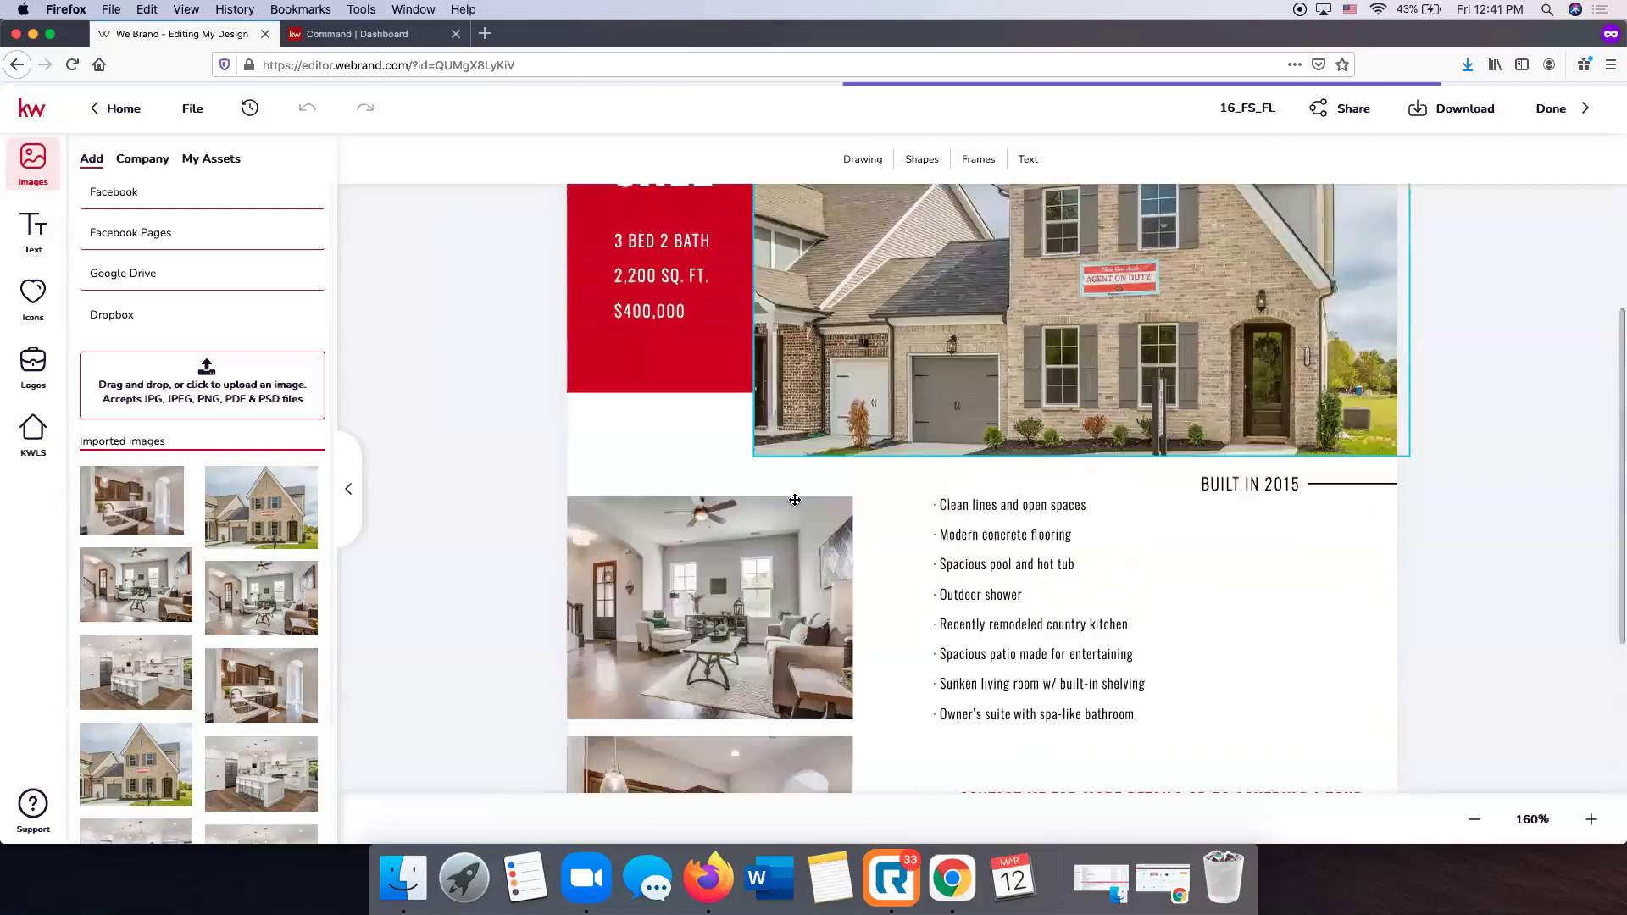
{"action": "scroll", "coordinate": [794, 500], "scroll_direction": "down", "scroll_amount": 4}
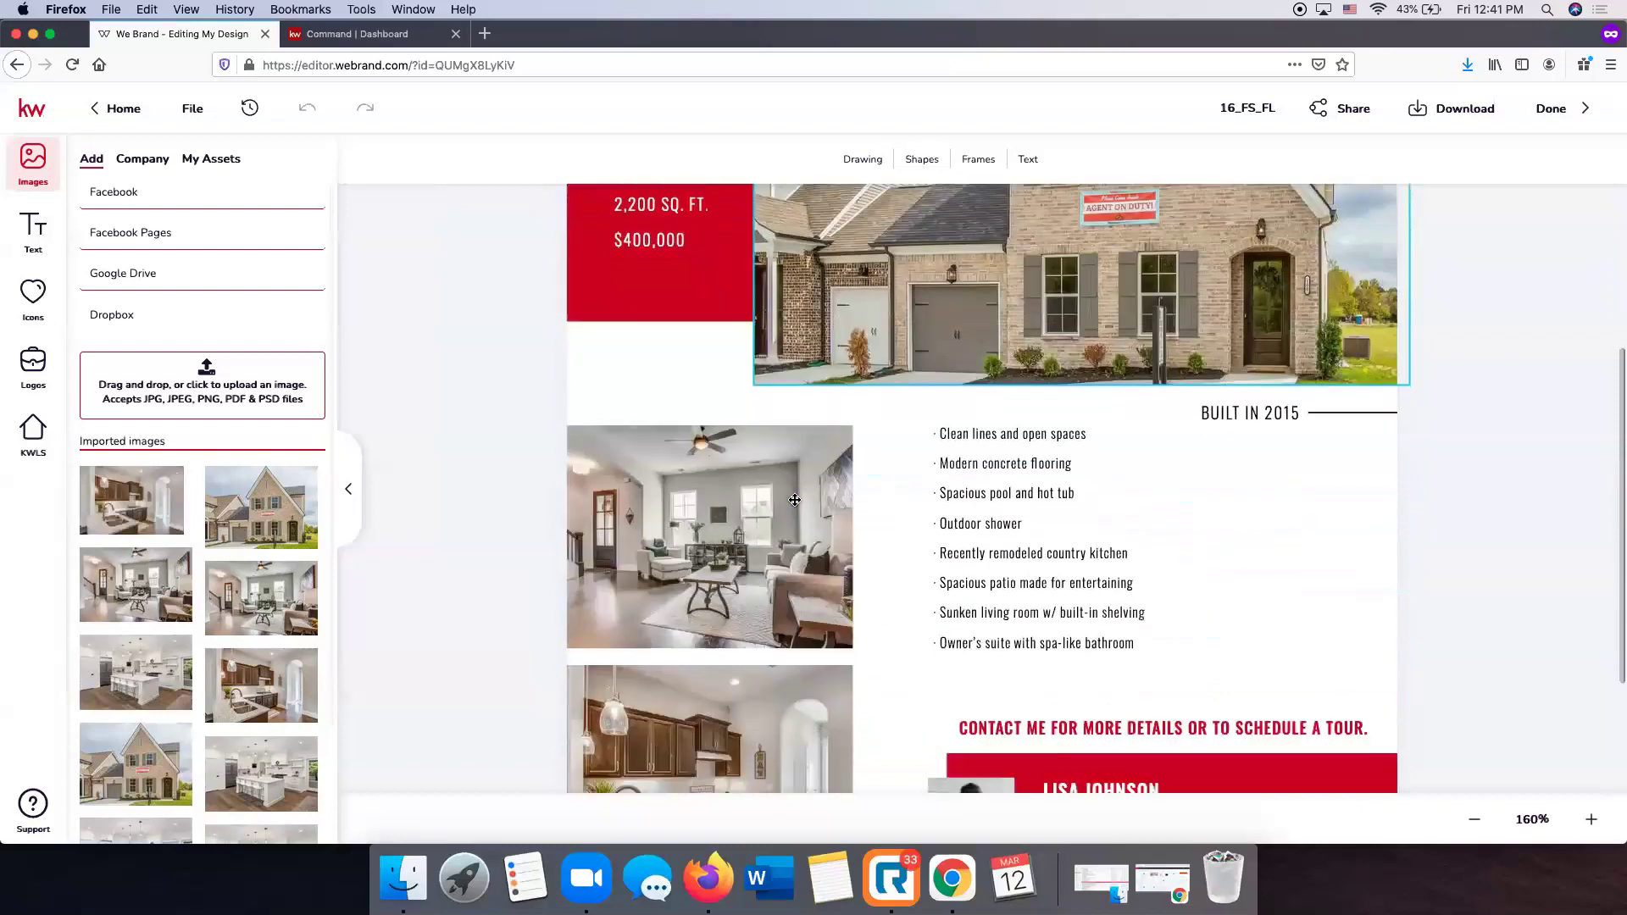
- Replace the feature bullet list with the listing's Property Description from KWLS
{"action": "left_click", "coordinate": [1009, 510]}
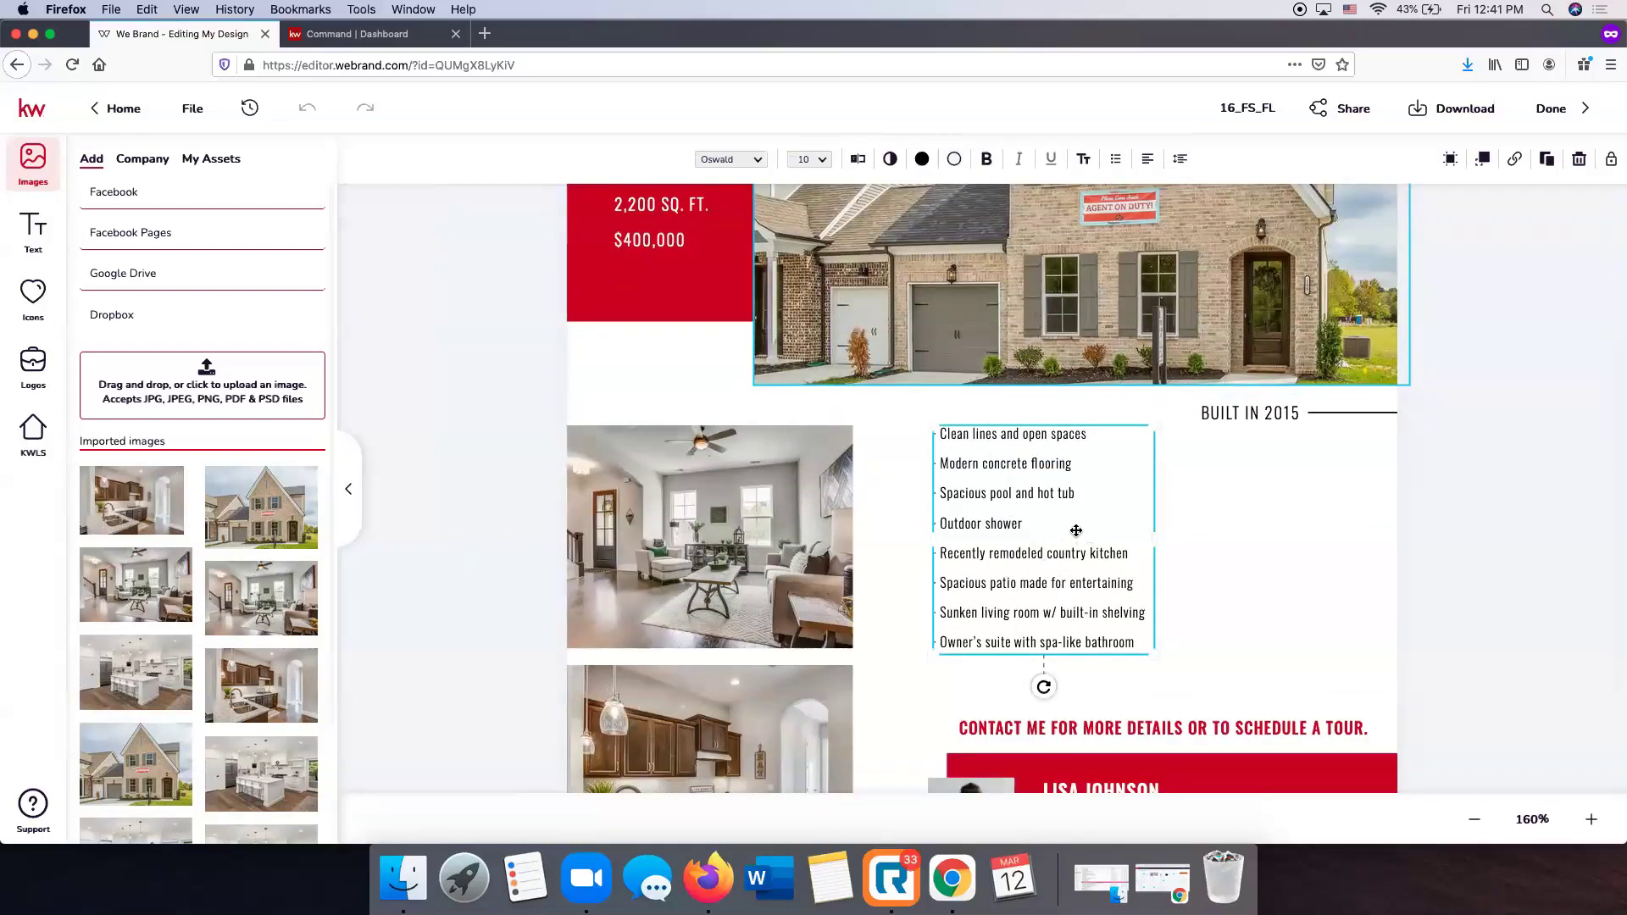
{"action": "double_click", "coordinate": [1007, 523]}
{"action": "left_click", "coordinate": [1058, 553]}
{"action": "left_click", "coordinate": [32, 438]}
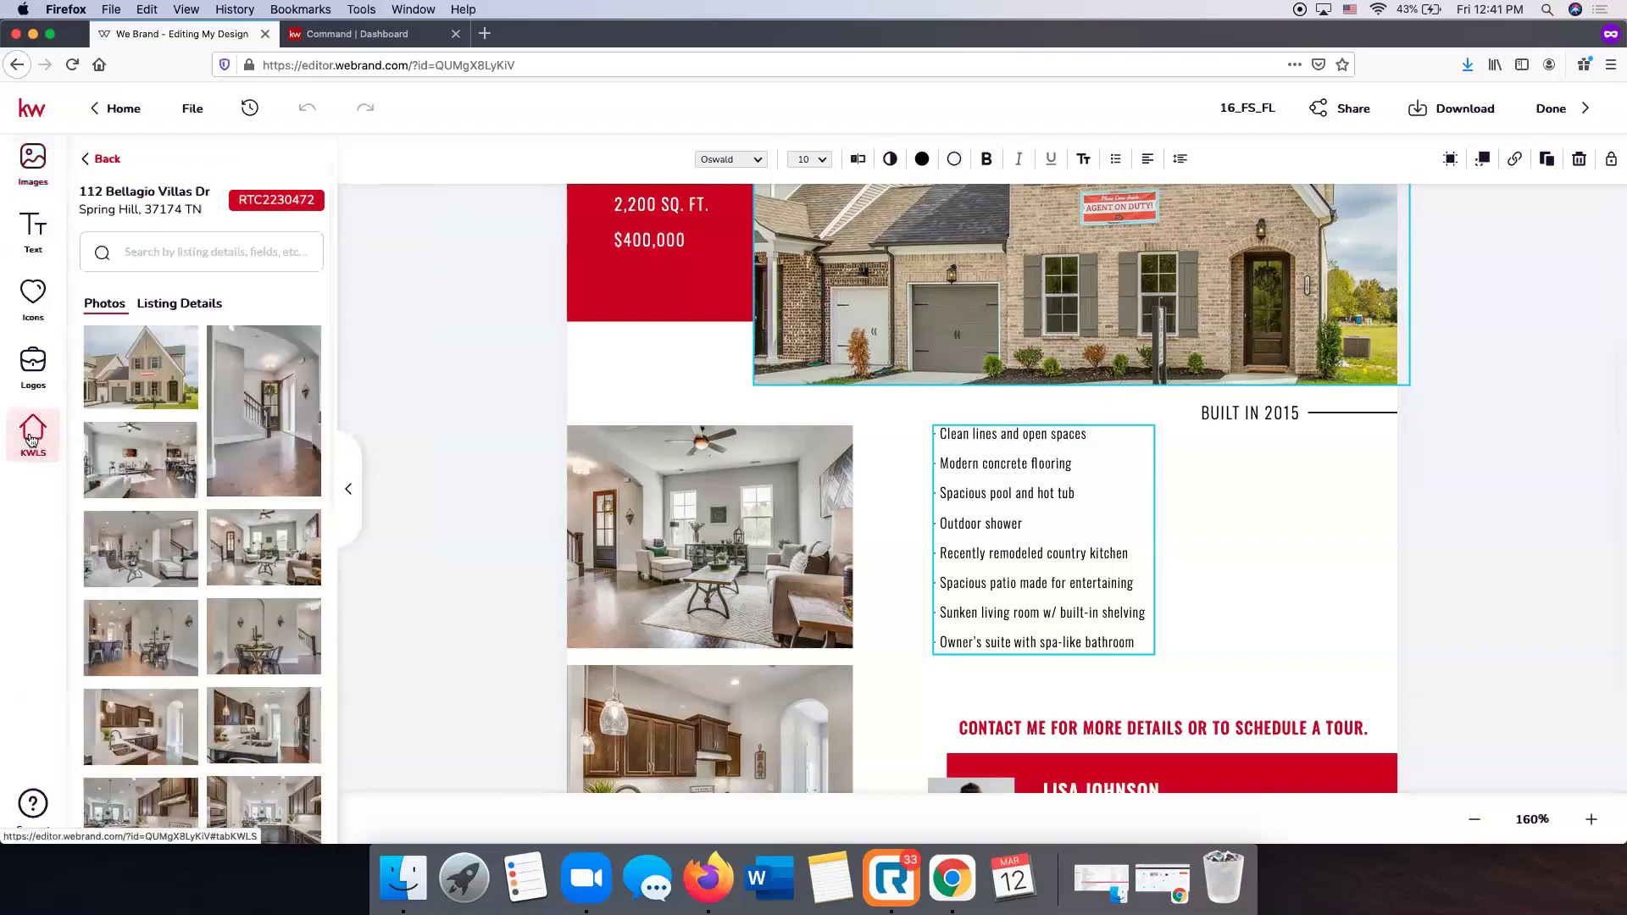
{"action": "left_click", "coordinate": [183, 304]}
{"action": "scroll", "coordinate": [183, 308], "scroll_direction": "down", "scroll_amount": 7}
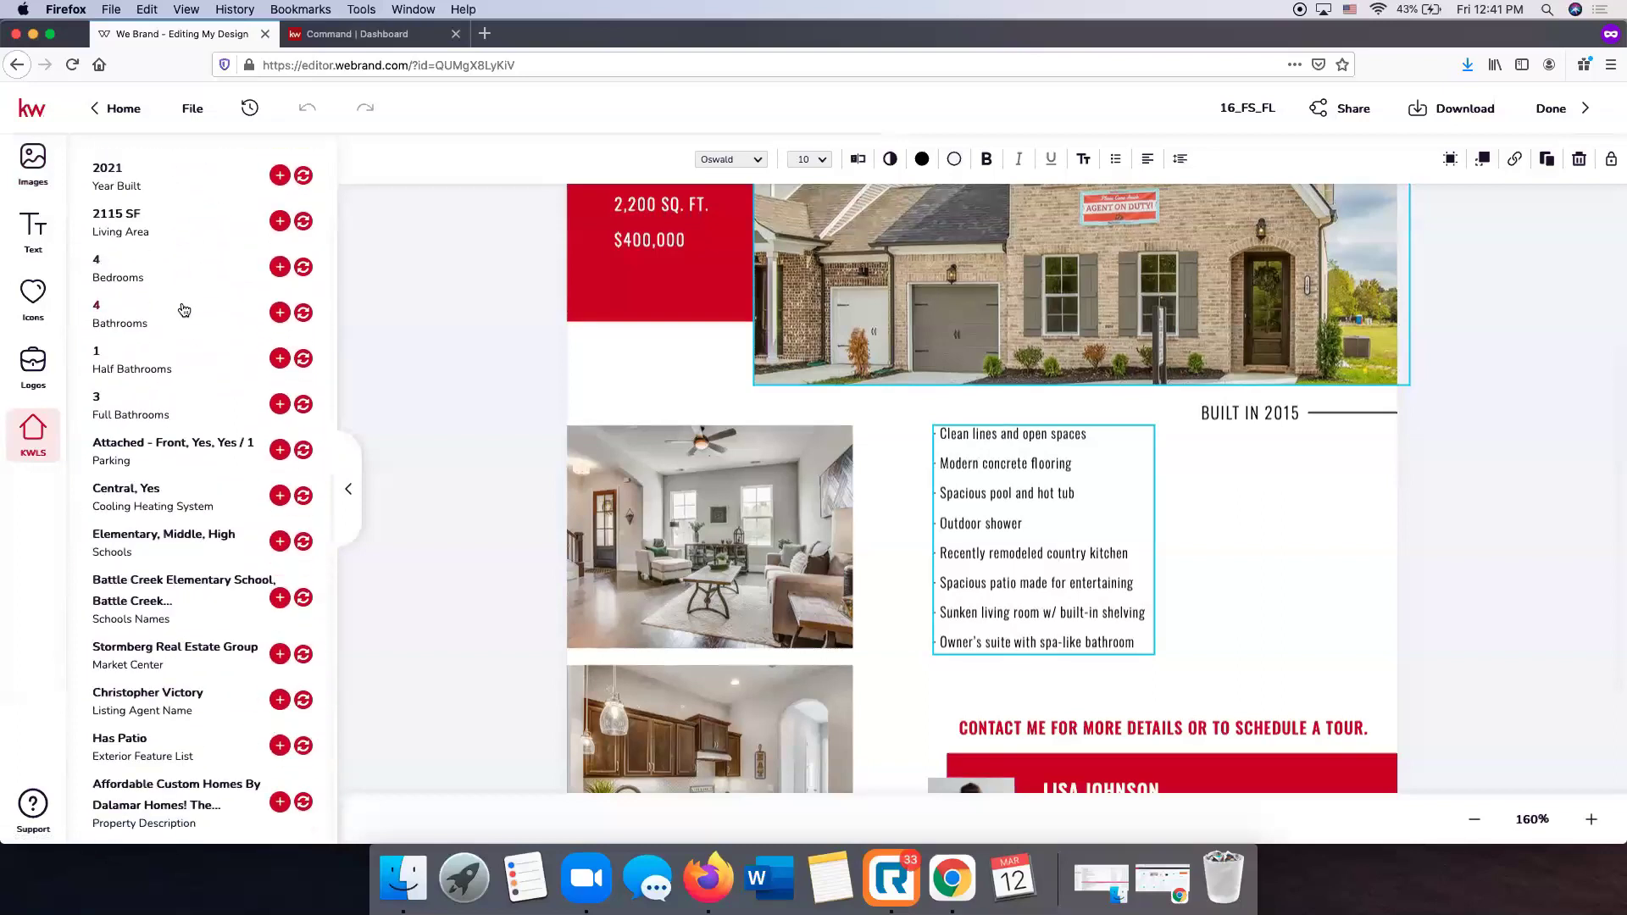
{"action": "scroll", "coordinate": [221, 763], "scroll_direction": "up", "scroll_amount": 1}
{"action": "scroll", "coordinate": [272, 780], "scroll_direction": "down", "scroll_amount": 1}
{"action": "left_click", "coordinate": [304, 802]}
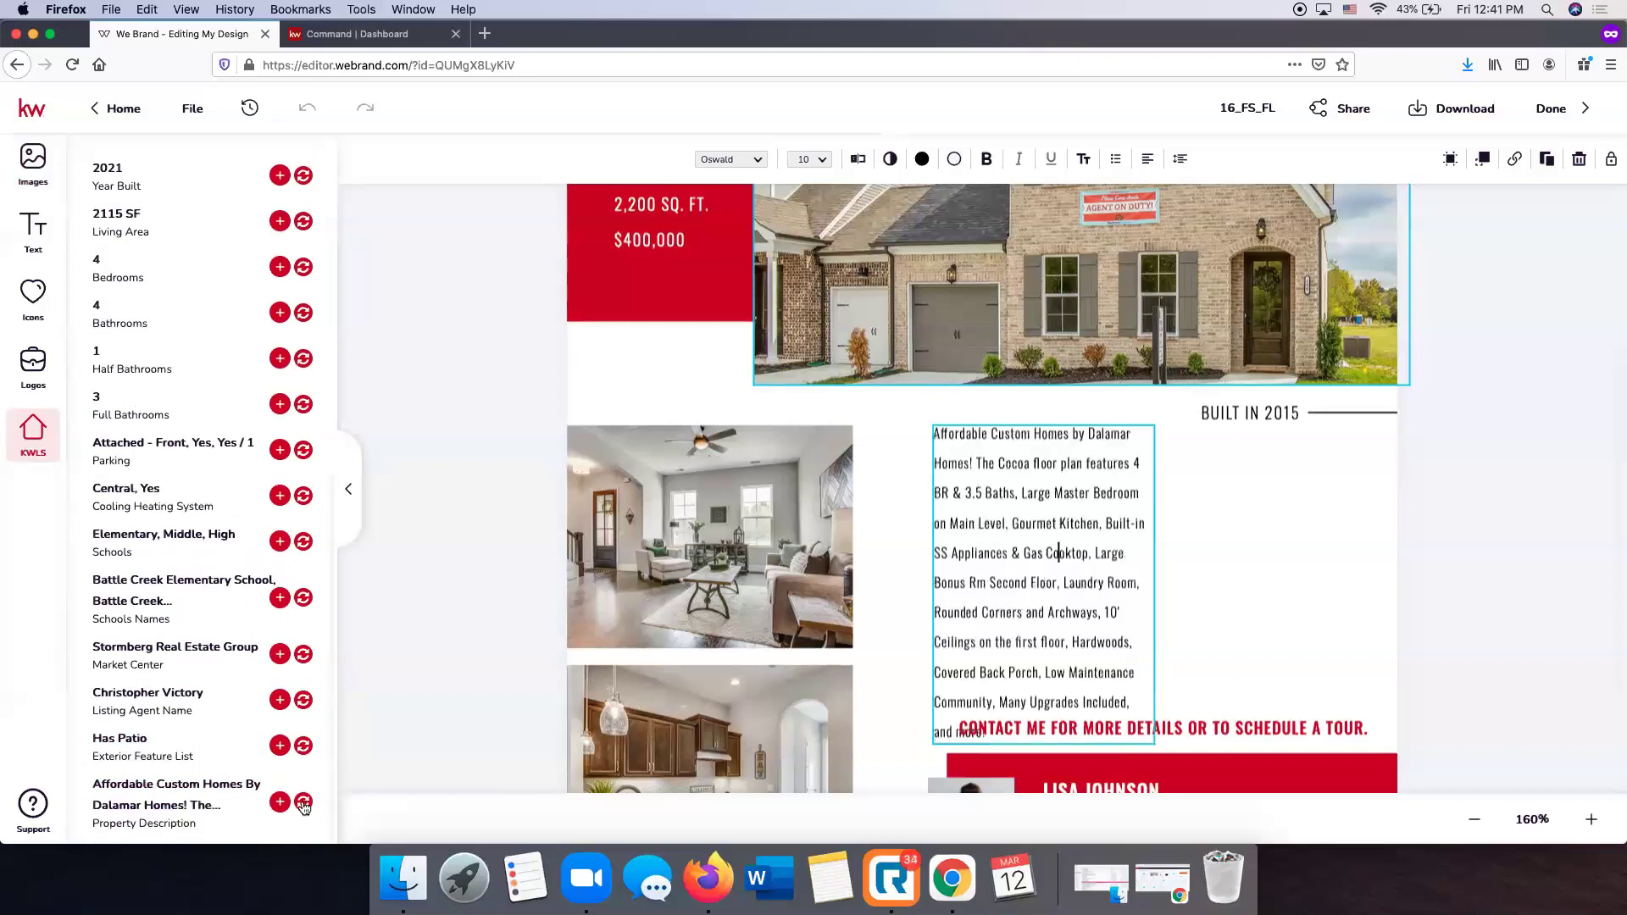
- Widen the description text box and shift it left and down
{"action": "left_click", "coordinate": [1151, 512]}
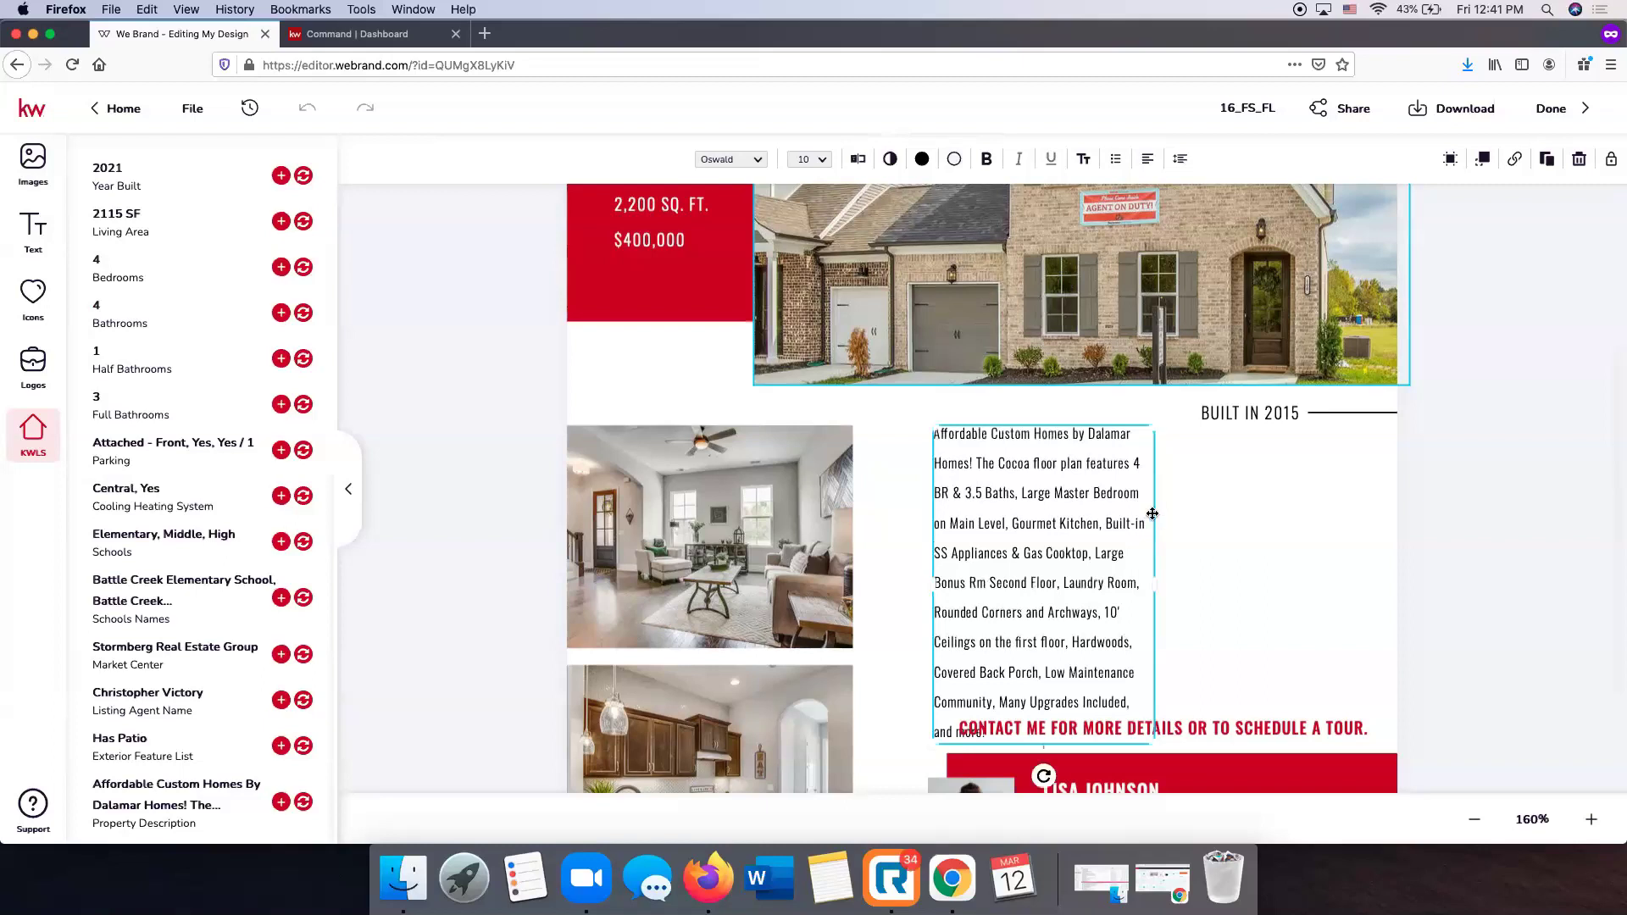
{"action": "left_click_drag", "start_coordinate": [1155, 585], "coordinate": [1265, 585]}
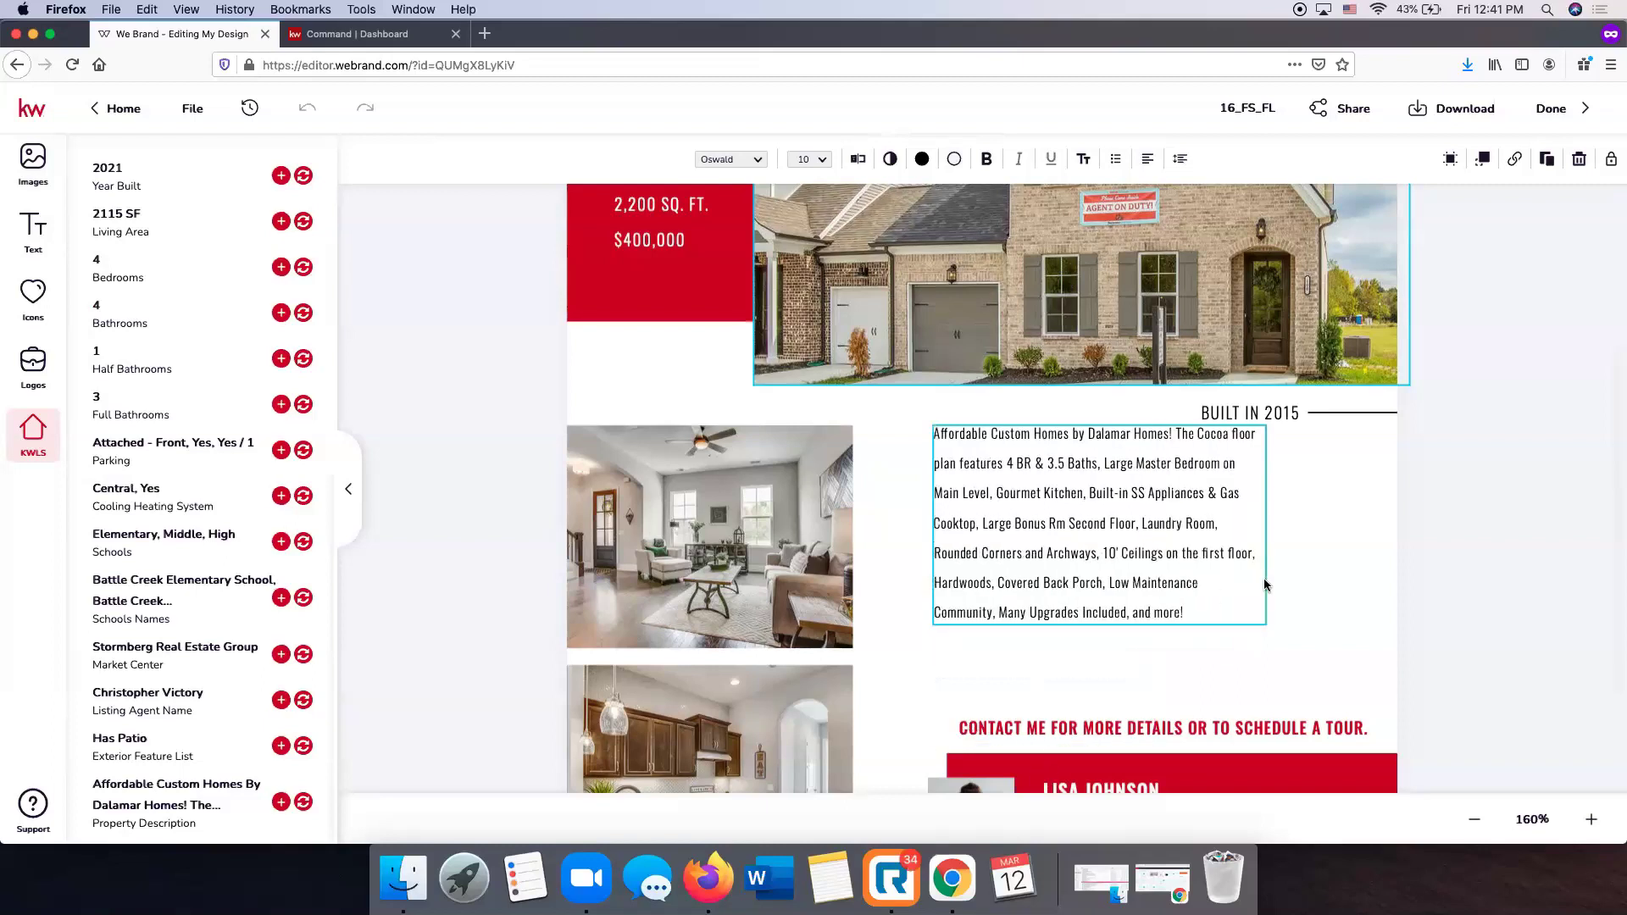
{"action": "left_click_drag", "start_coordinate": [1088, 424], "coordinate": [1064, 464]}
{"action": "left_click", "coordinate": [1547, 524]}
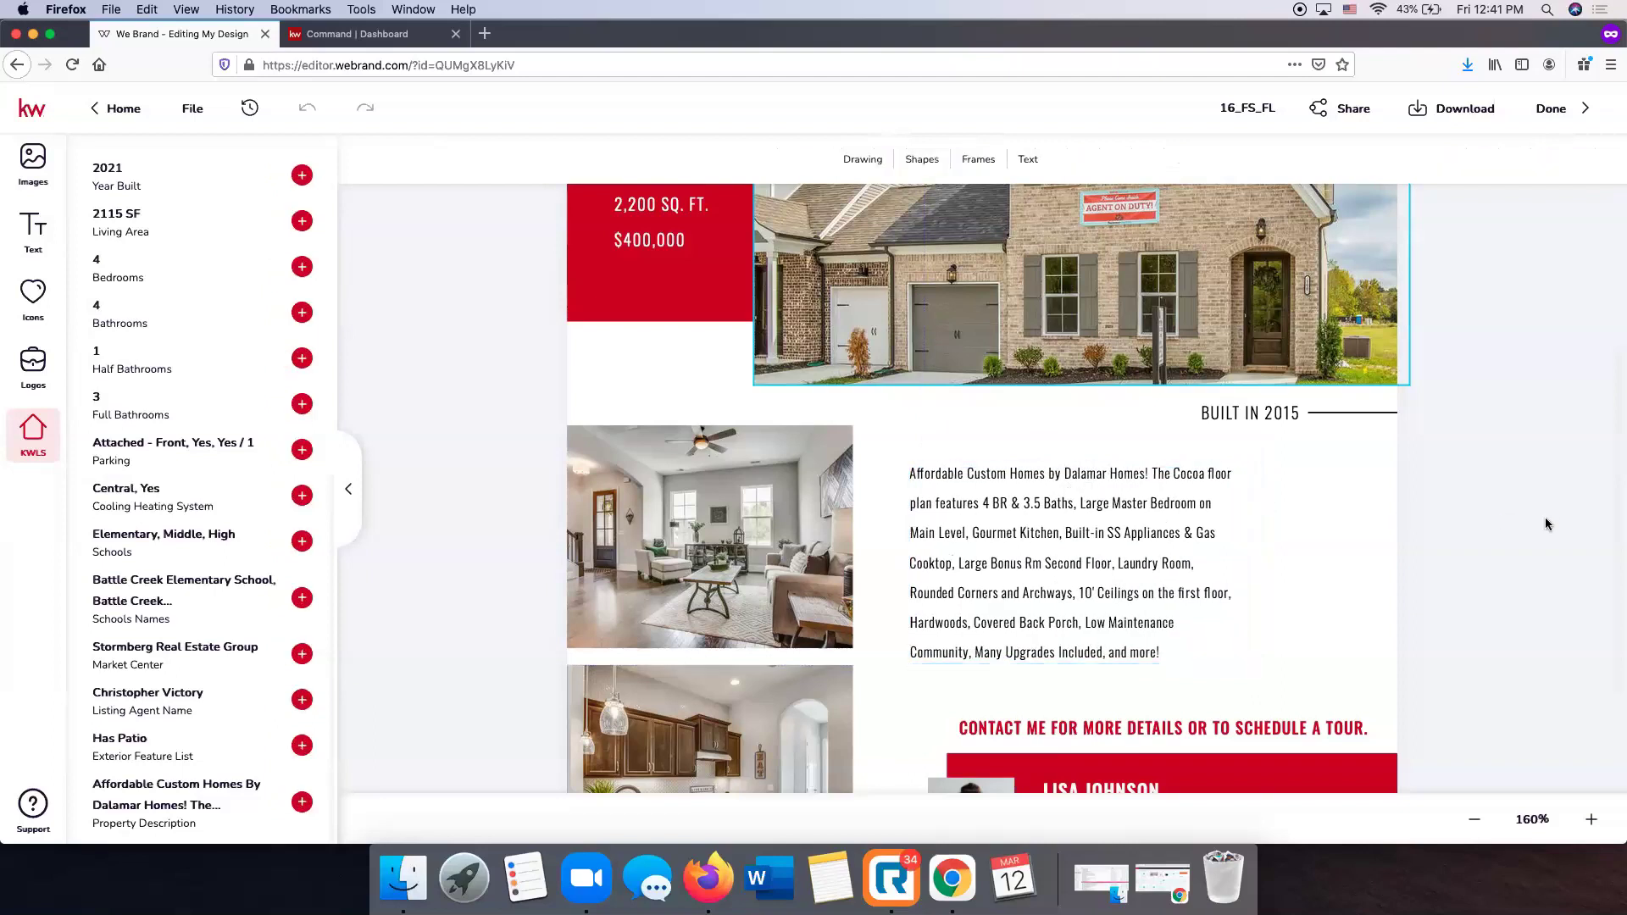
{"action": "left_click", "coordinate": [1241, 417]}
- Change the built year from 2015 to 2021
{"action": "double_click", "coordinate": [1268, 412]}
{"action": "type", "text": "2021"}
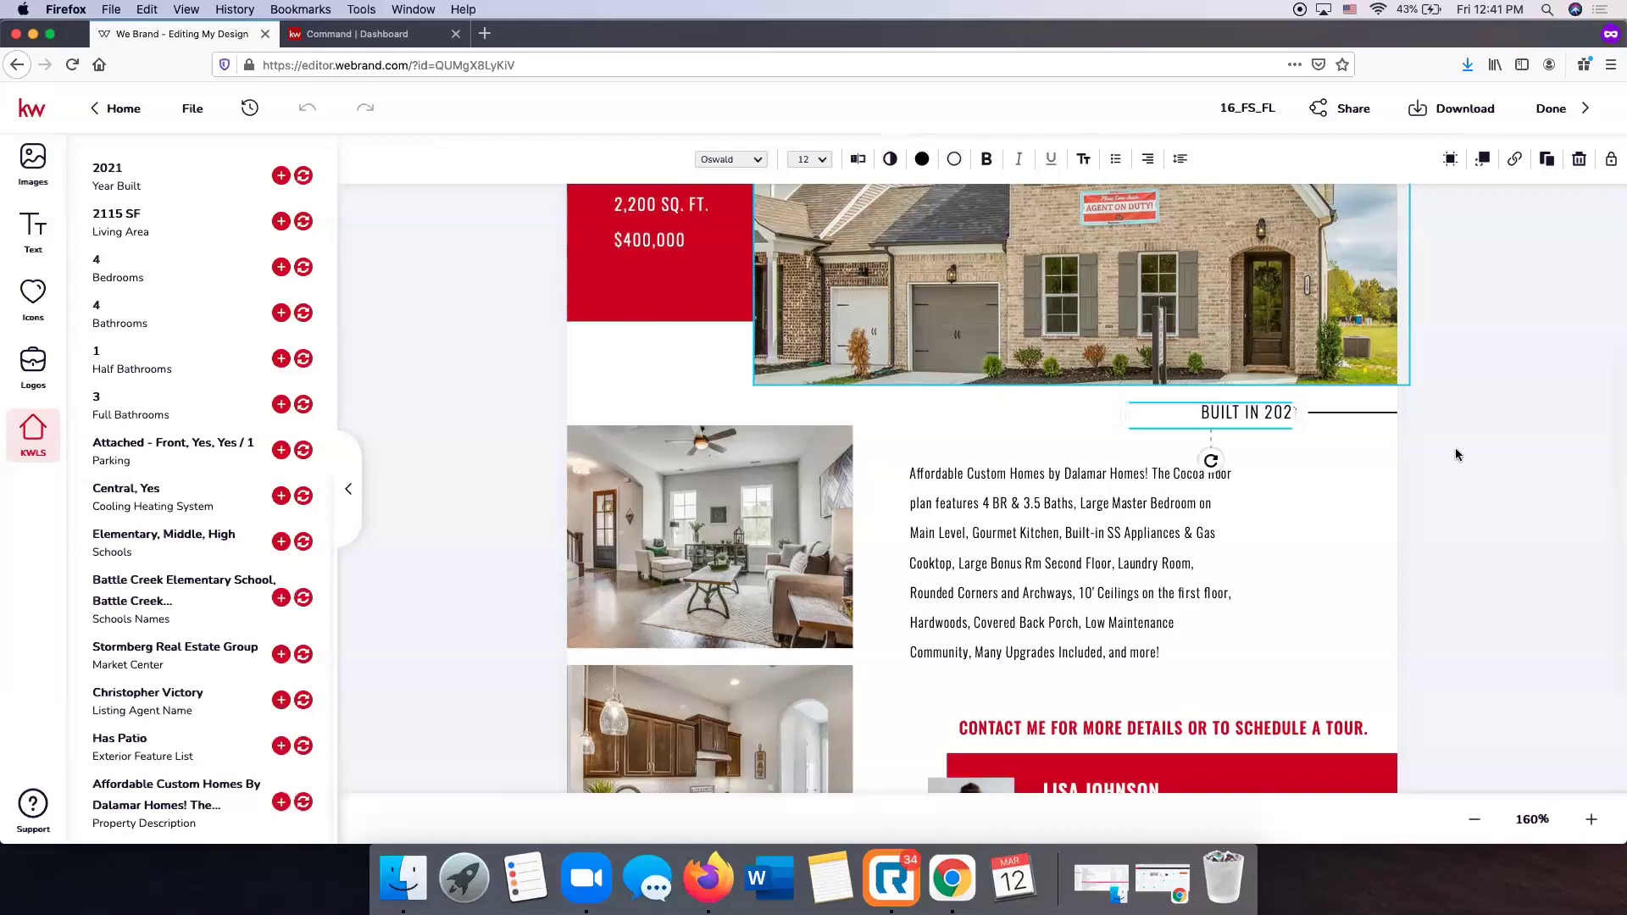
{"action": "scroll", "coordinate": [1456, 448], "scroll_direction": "up", "scroll_amount": 4}
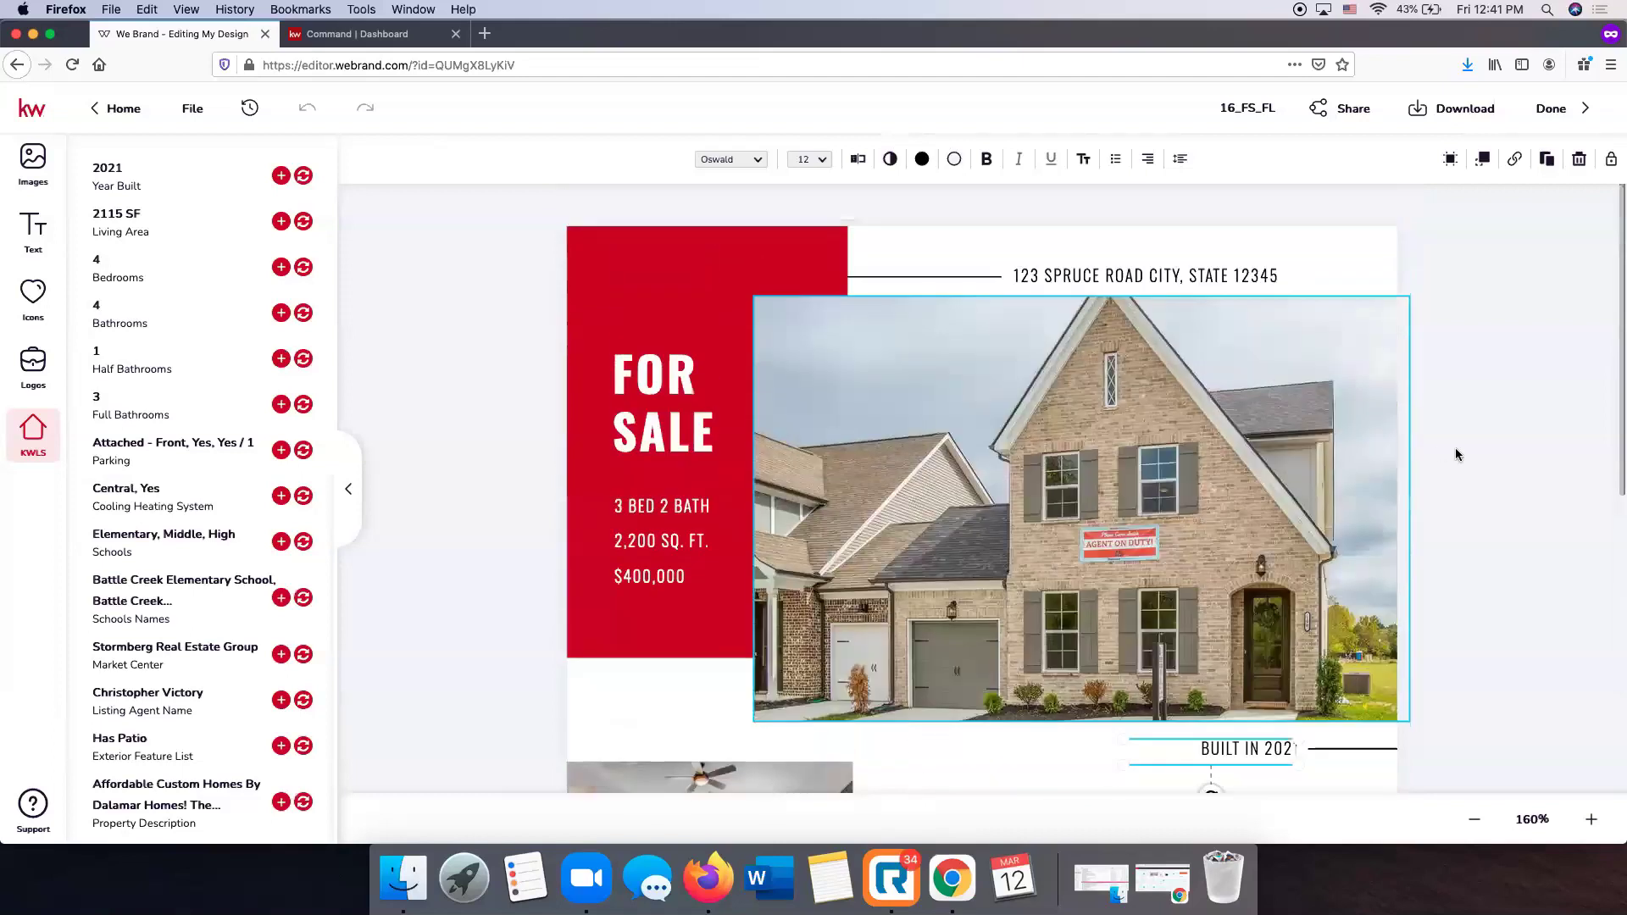
- Fill the header with the listing's property address, replacing the zip dash with ', TN'
{"action": "left_click", "coordinate": [1071, 271]}
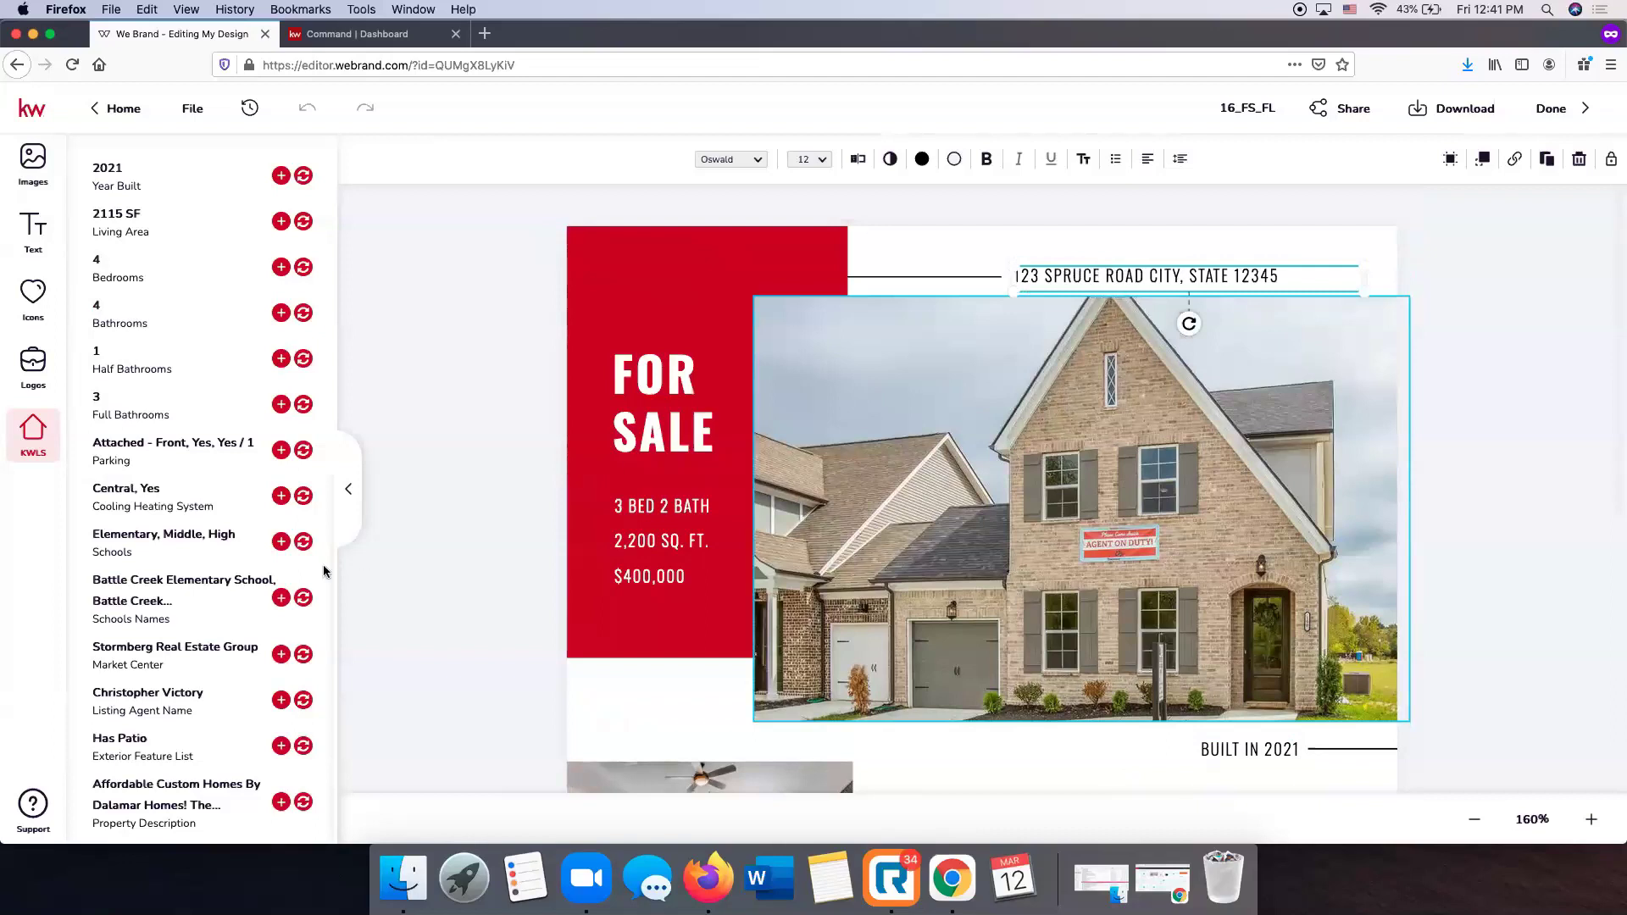
{"action": "scroll", "coordinate": [159, 511], "scroll_direction": "up", "scroll_amount": 7}
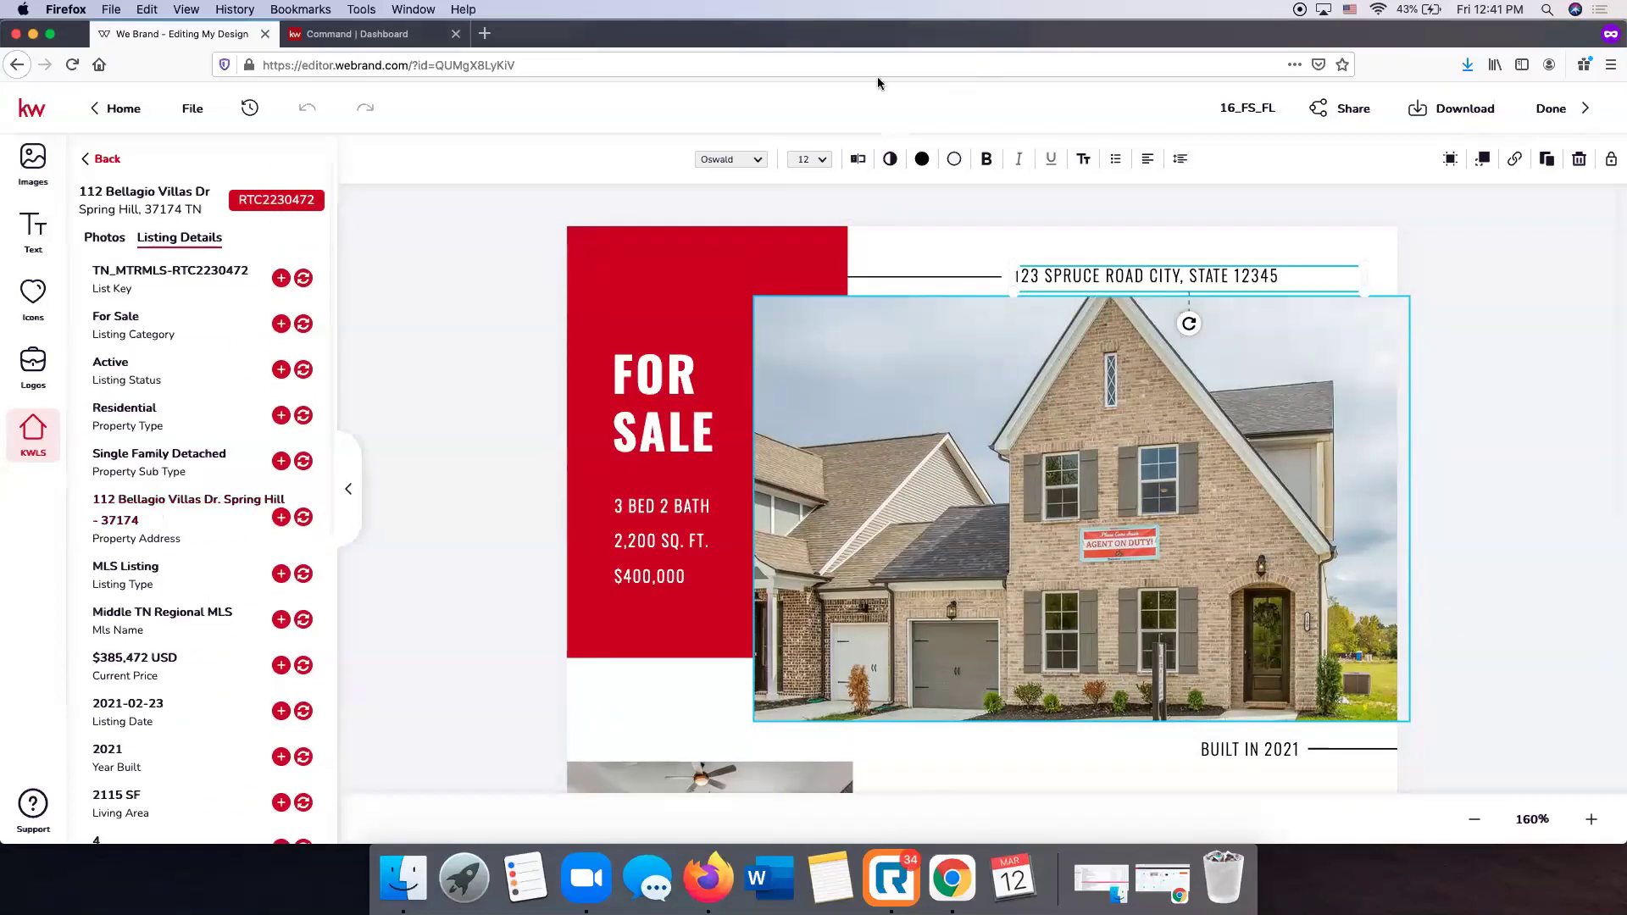
{"action": "left_click", "coordinate": [305, 519]}
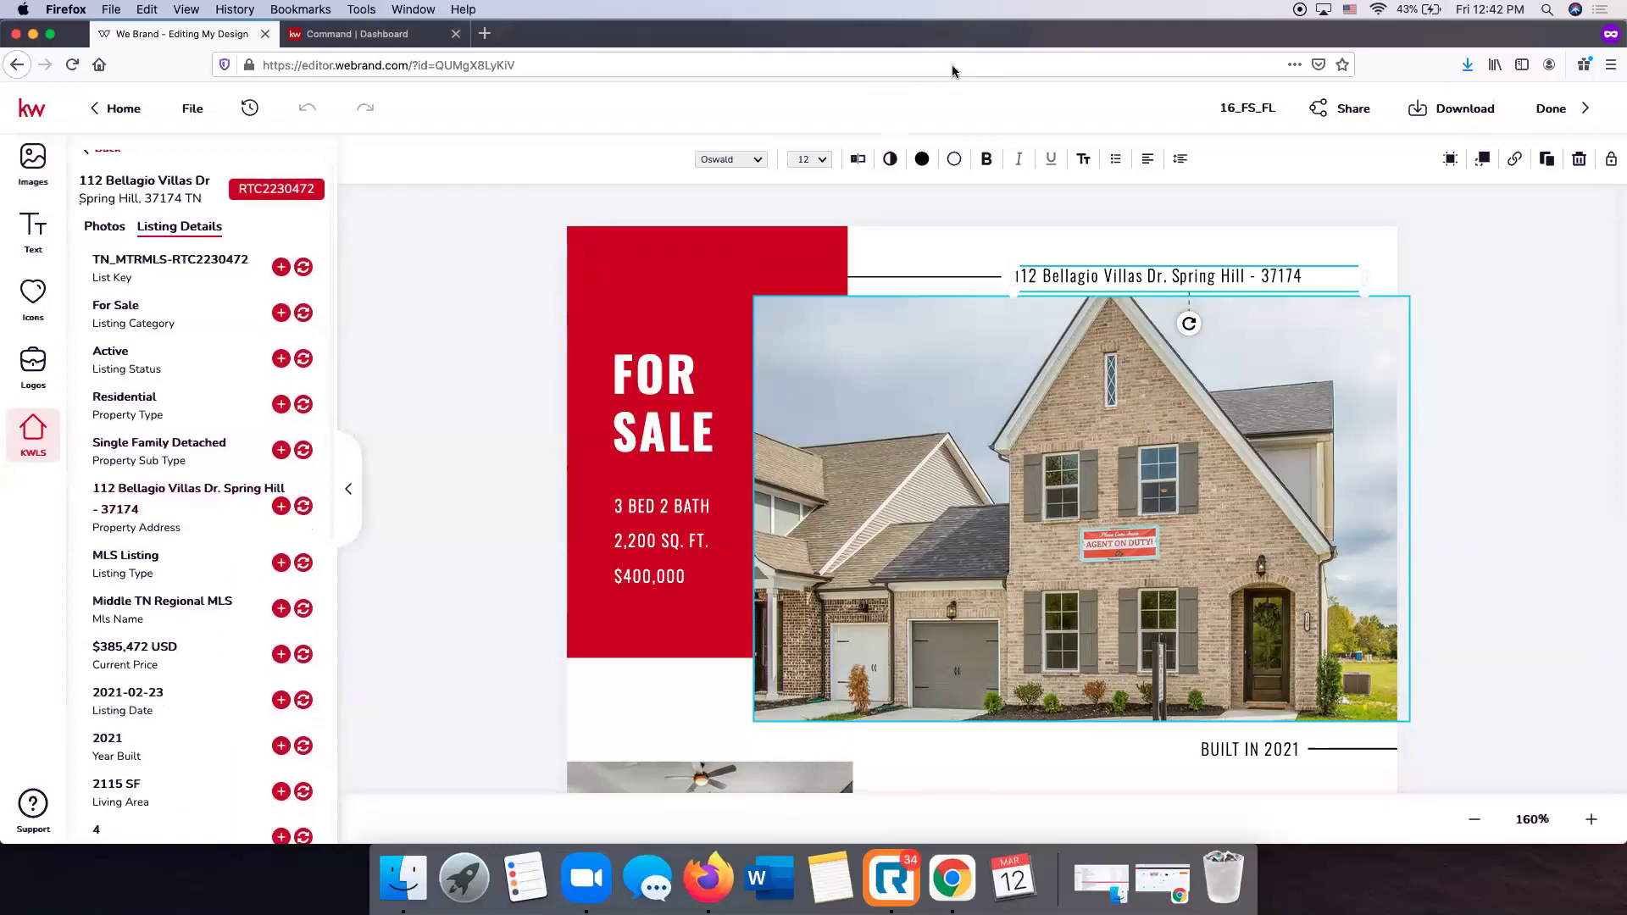
{"action": "double_click", "coordinate": [1188, 276]}
{"action": "left_click", "coordinate": [1262, 271]}
{"action": "key", "text": "BackSpace"}
{"action": "key", "text": "BackSpace"}
{"action": "key", "text": "BackSpace"}
{"action": "type", "text": ", TN"}
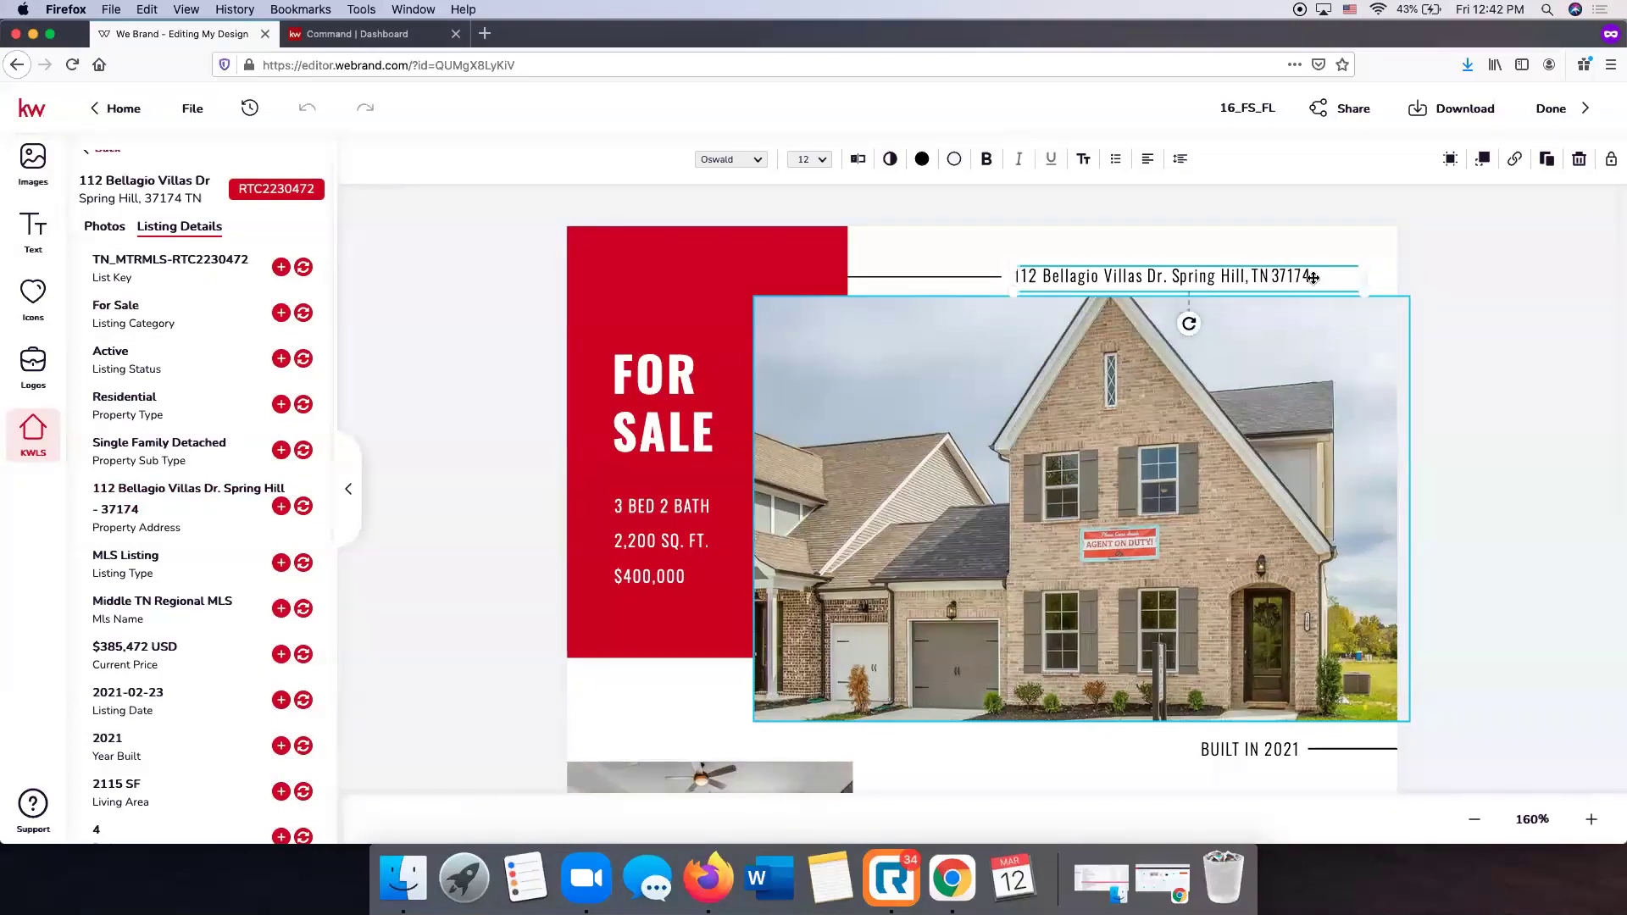
- Set the address header to font size 14 and nudge it and the decorative line up
{"action": "triple_click", "coordinate": [1188, 276]}
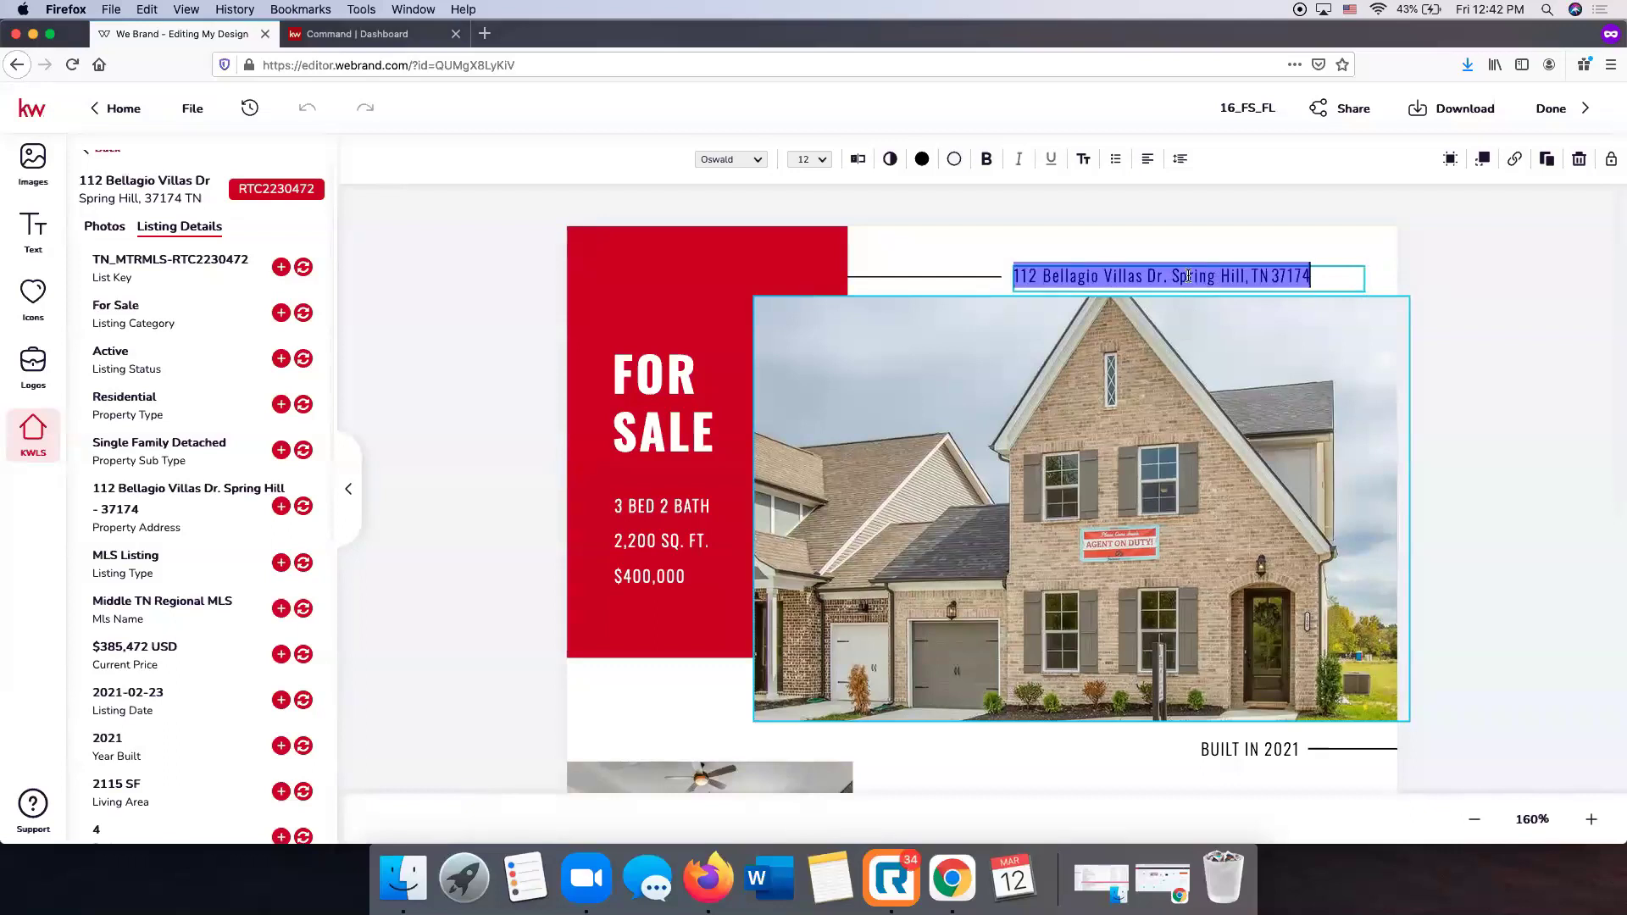
{"action": "left_click", "coordinate": [827, 163]}
{"action": "left_click", "coordinate": [829, 281]}
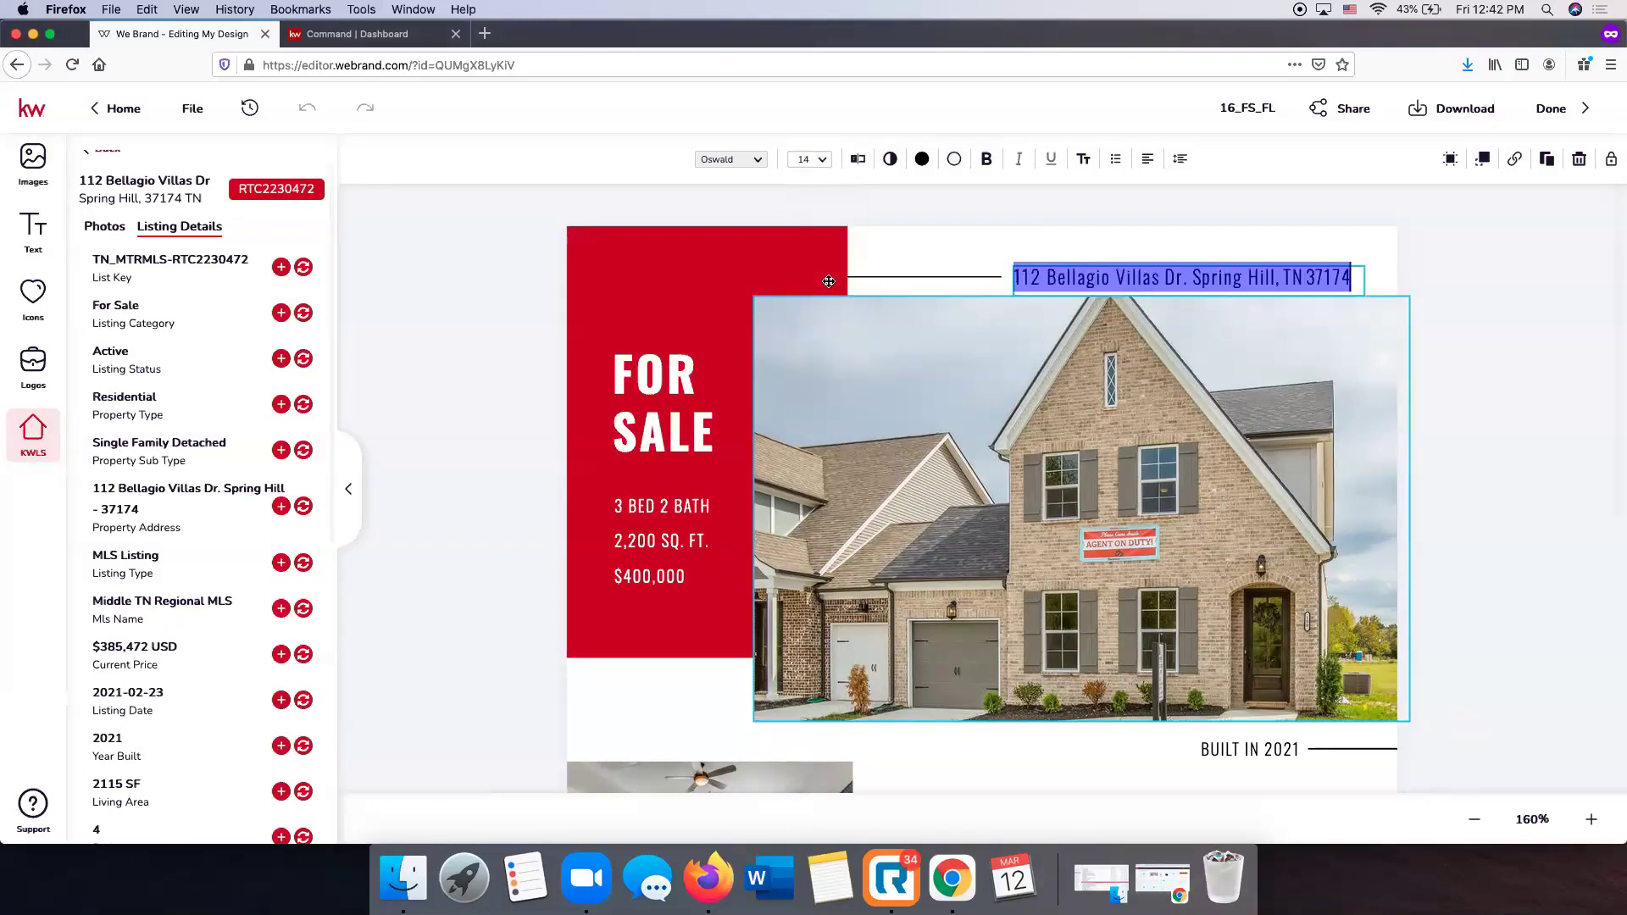
{"action": "left_click", "coordinate": [1370, 280]}
{"action": "left_click_drag", "start_coordinate": [1283, 261], "coordinate": [1296, 250]}
{"action": "left_click_drag", "start_coordinate": [994, 277], "coordinate": [1003, 273]}
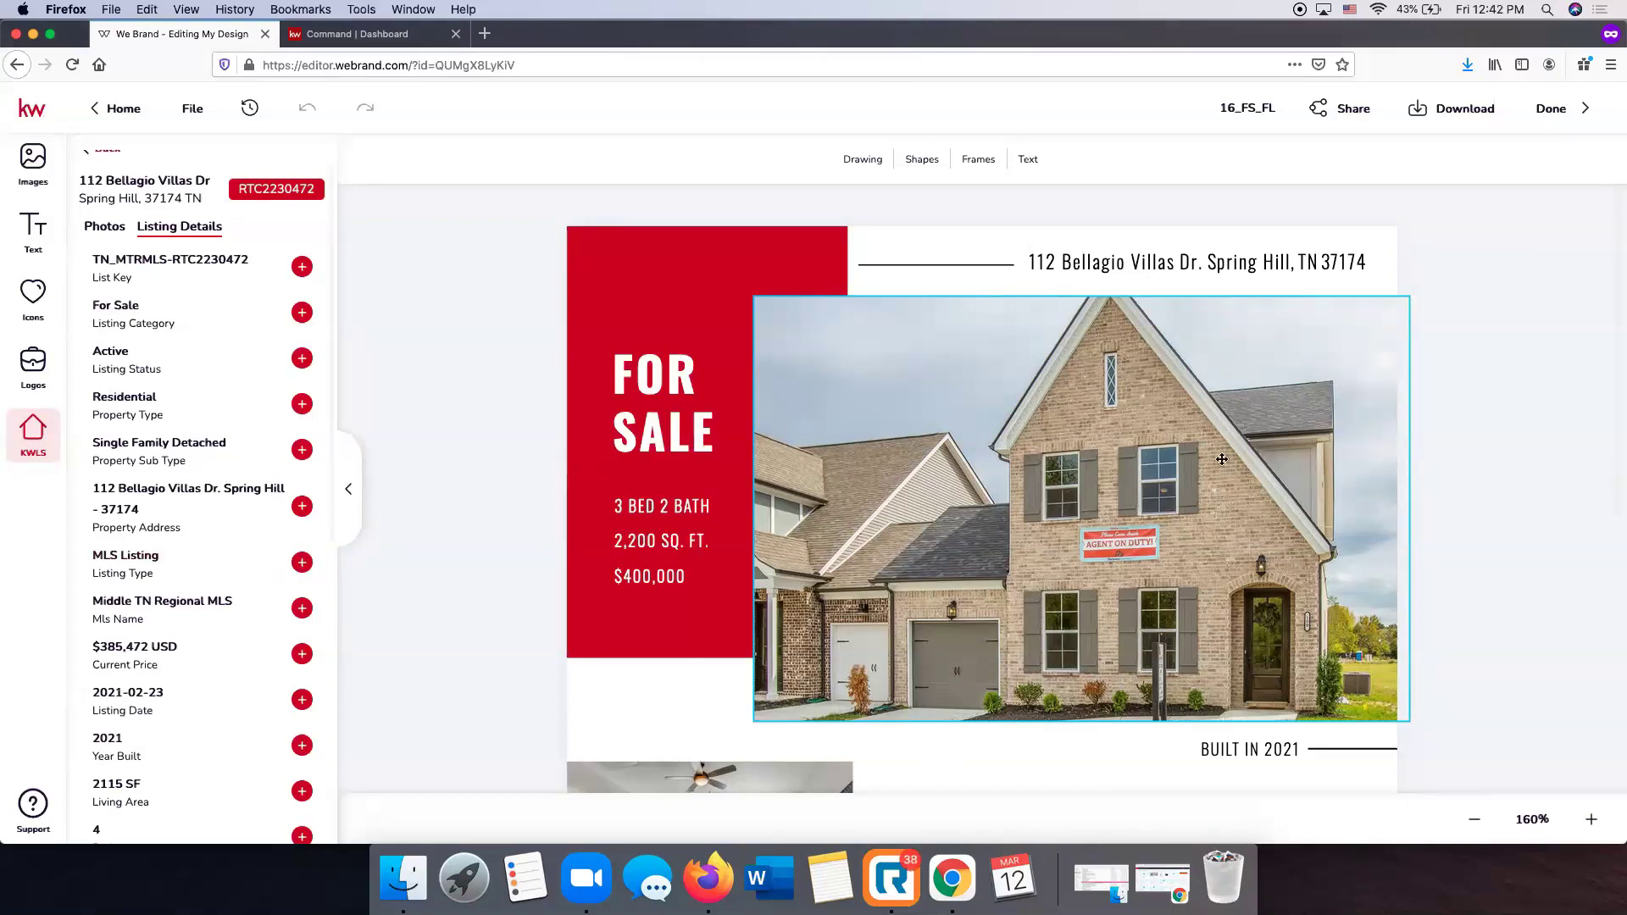
- Change the bedroom and bathroom line in the details text to 4 BED 3.5 BATH
{"action": "left_click", "coordinate": [30, 452]}
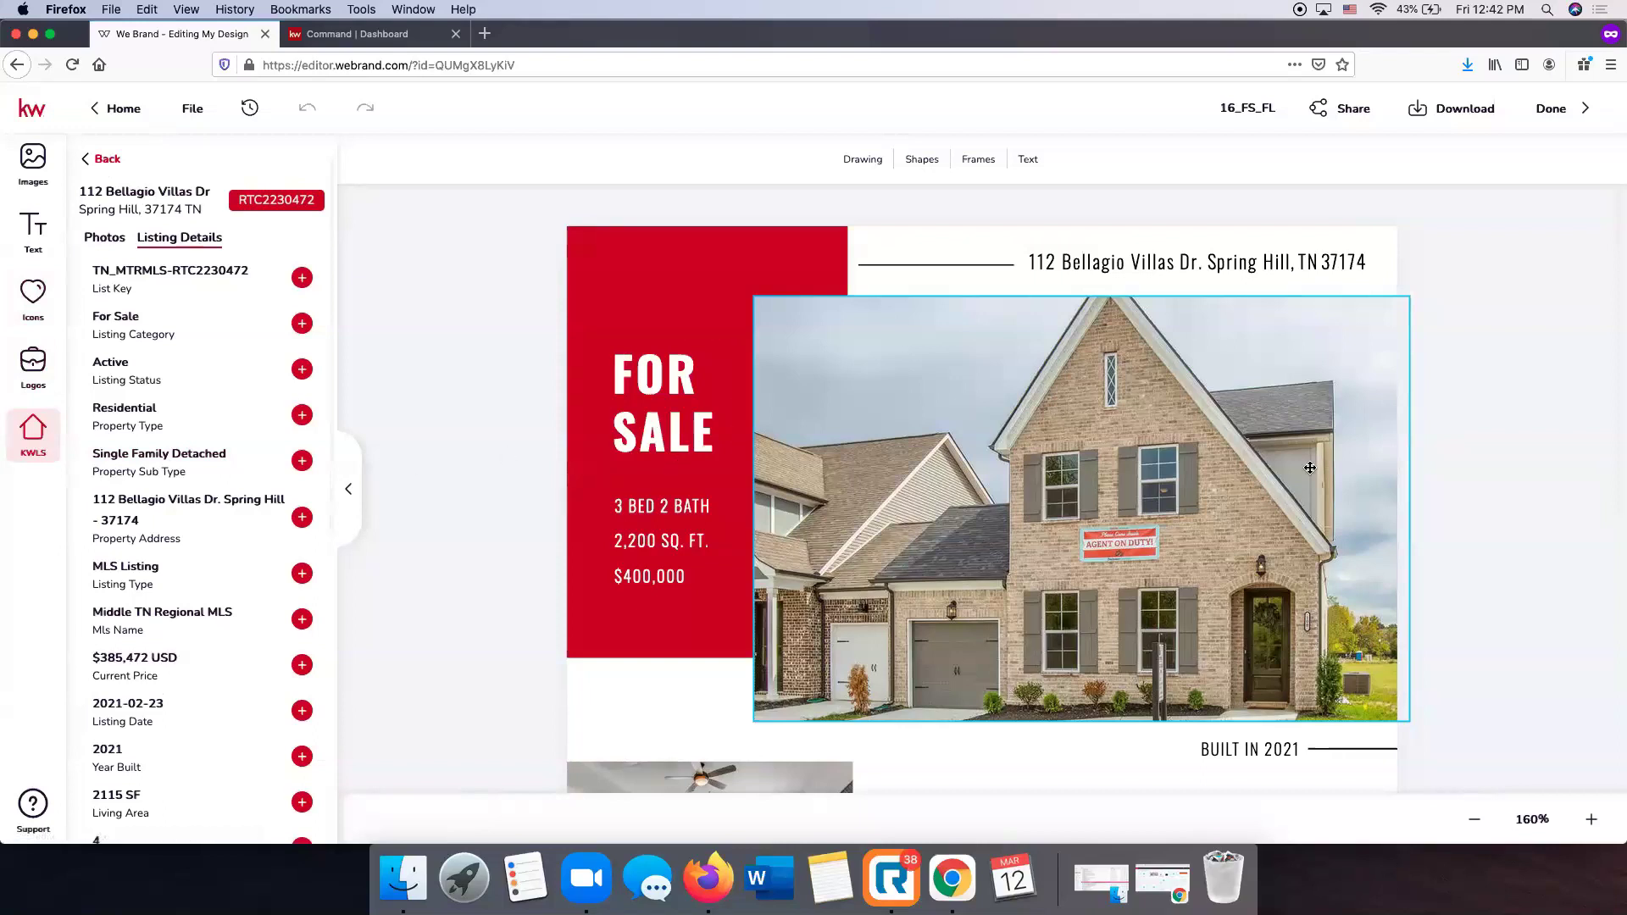
{"action": "scroll", "coordinate": [997, 407], "scroll_direction": "down", "scroll_amount": 3}
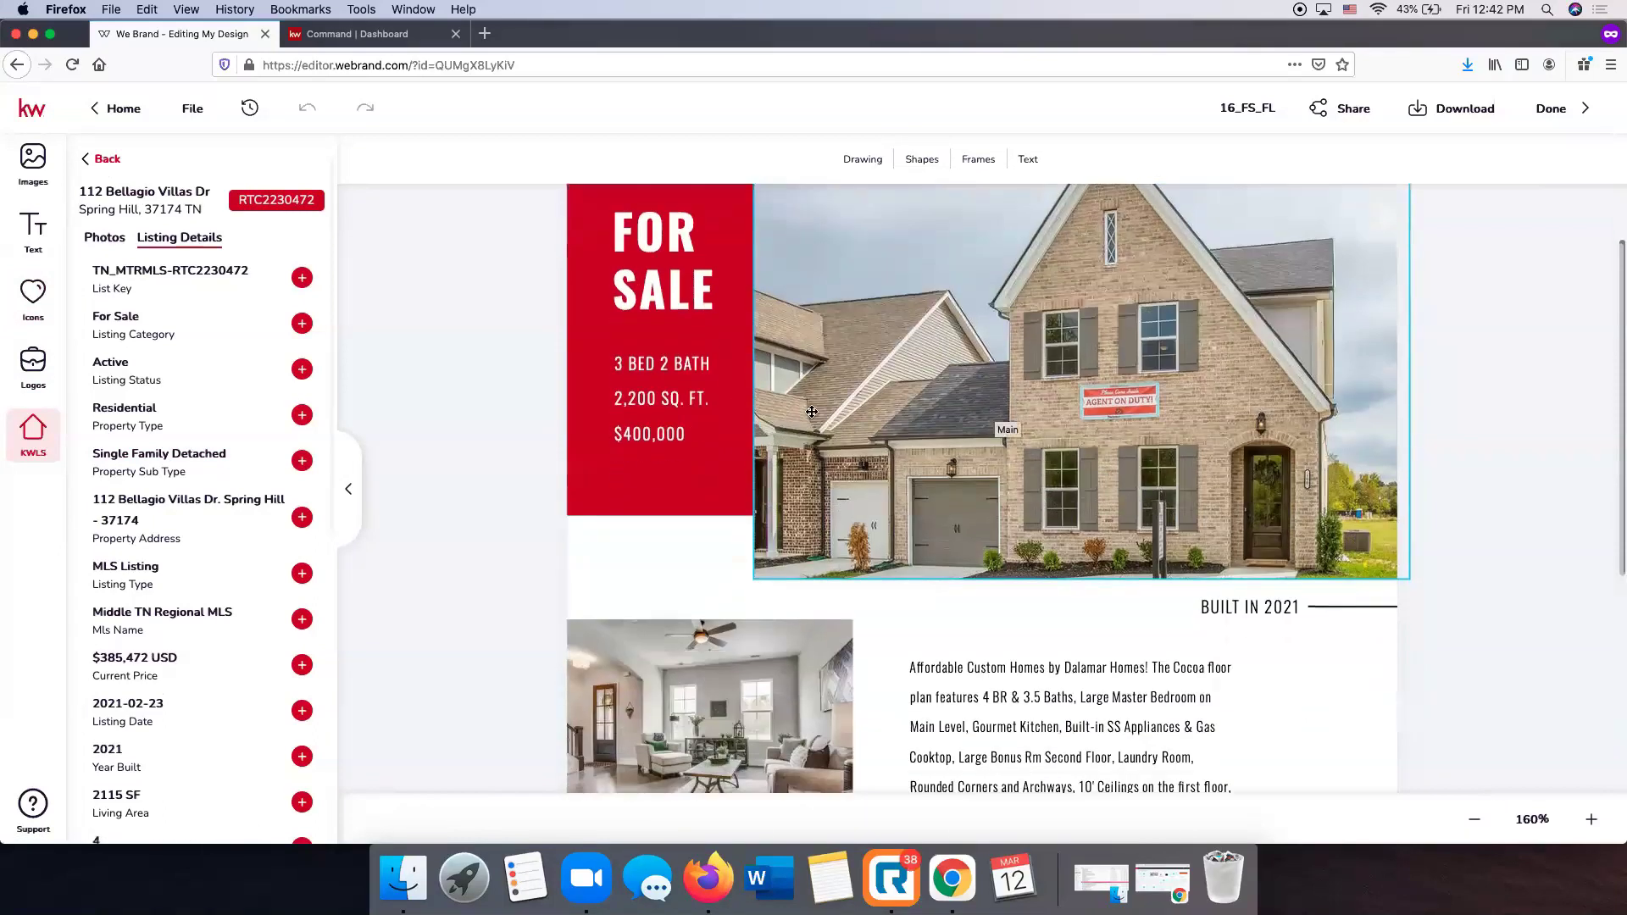
{"action": "left_click", "coordinate": [639, 369]}
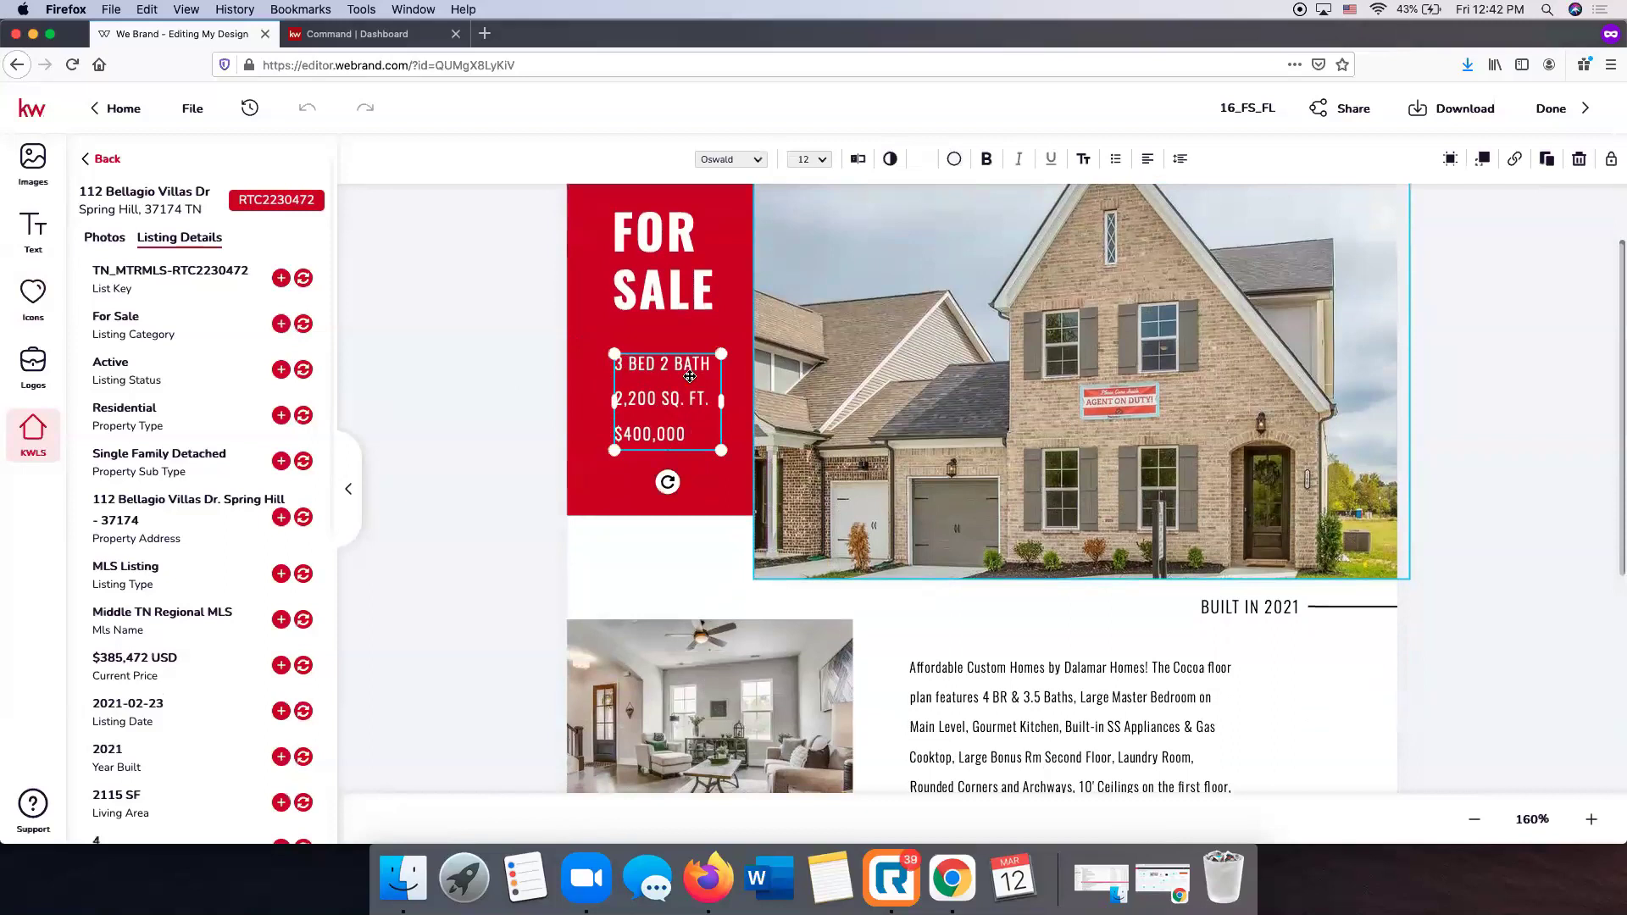
{"action": "double_click", "coordinate": [690, 375]}
{"action": "key", "text": "Delete"}
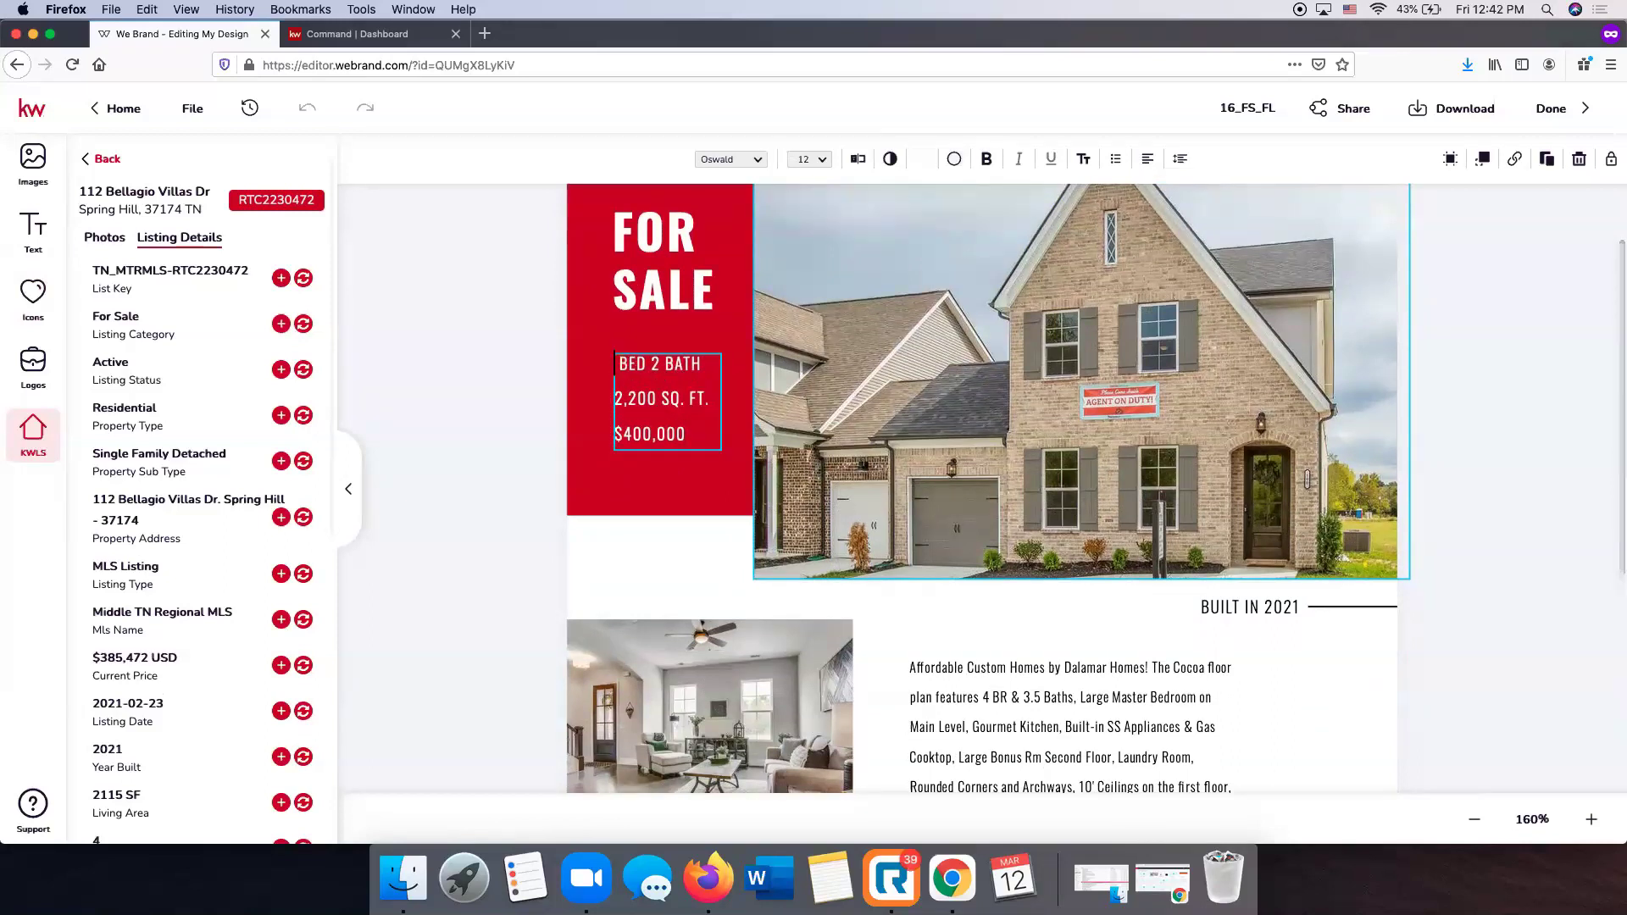
{"action": "type", "text": "4"}
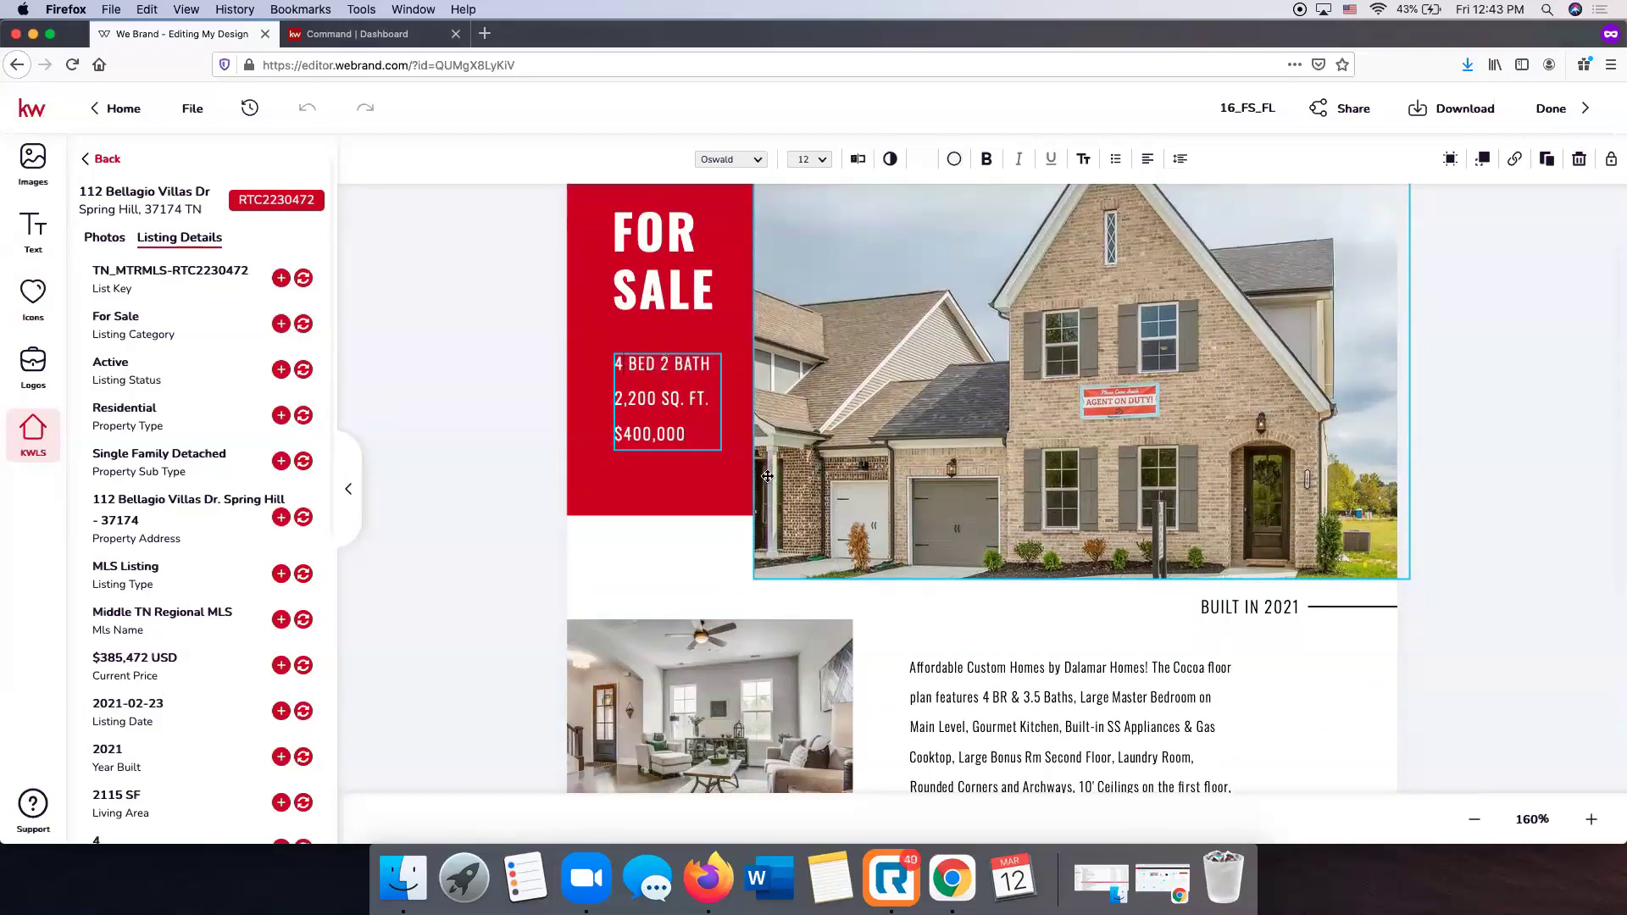
{"action": "key", "text": "BackSpace"}
{"action": "type", "text": "3.5"}
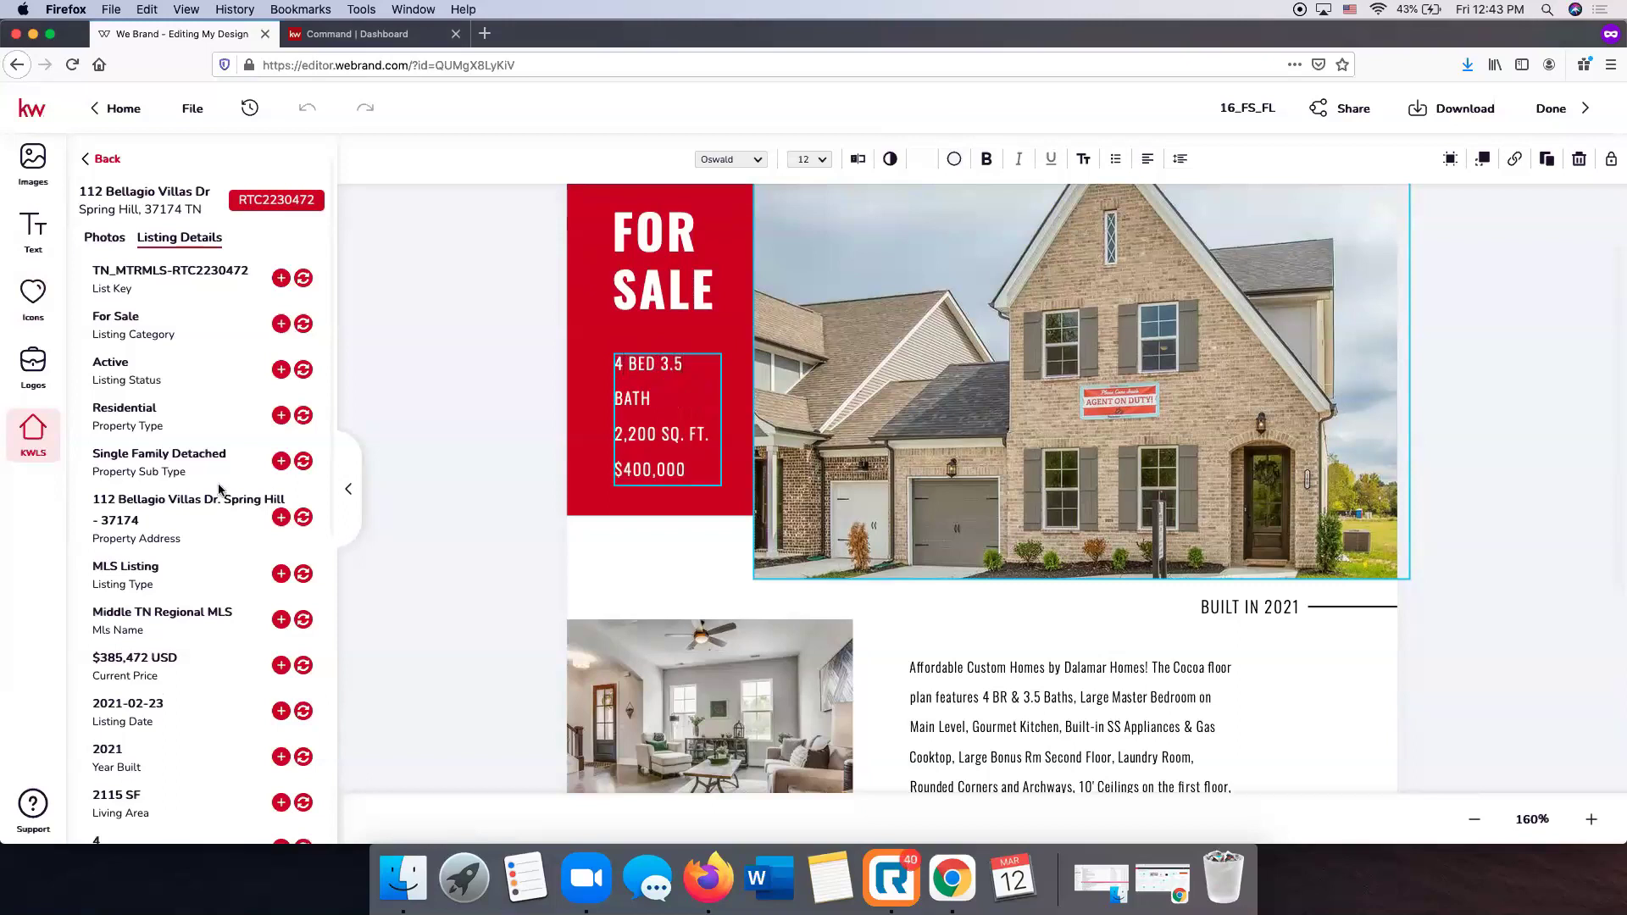
- Update the square footage to 2115 SQ. FT. and the price to $385,472
{"action": "scroll", "coordinate": [219, 490], "scroll_direction": "down", "scroll_amount": 3}
{"action": "left_click", "coordinate": [648, 434]}
{"action": "key", "text": "BackSpace"}
{"action": "key", "text": "BackSpace"}
{"action": "key", "text": "BackSpace"}
{"action": "key", "text": "BackSpace"}
{"action": "type", "text": "115"}
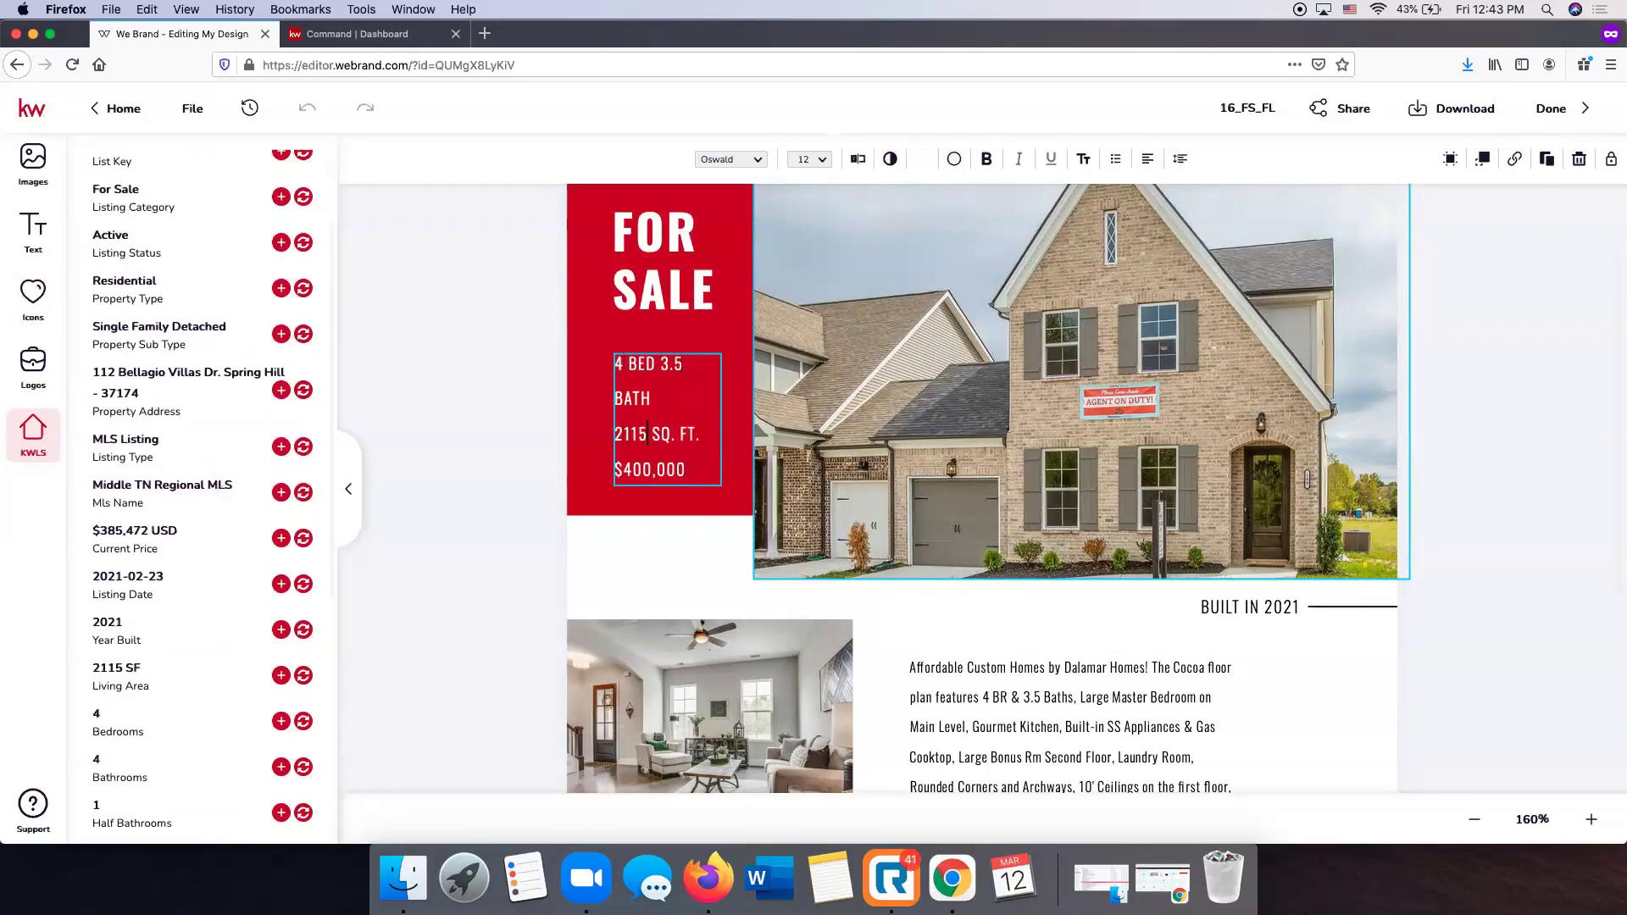
{"action": "key", "text": "BackSpace"}
{"action": "key", "text": "BackSpace"}
{"action": "key", "text": "BackSpace"}
{"action": "key", "text": "BackSpace"}
{"action": "key", "text": "BackSpace"}
{"action": "key", "text": "BackSpace"}
{"action": "type", "text": "385,472"}
- Widen the details text box so each line fits
{"action": "left_click_drag", "start_coordinate": [722, 434], "coordinate": [742, 434]}
{"action": "left_click", "coordinate": [1478, 501]}
{"action": "scroll", "coordinate": [1478, 502], "scroll_direction": "down", "scroll_amount": 5}
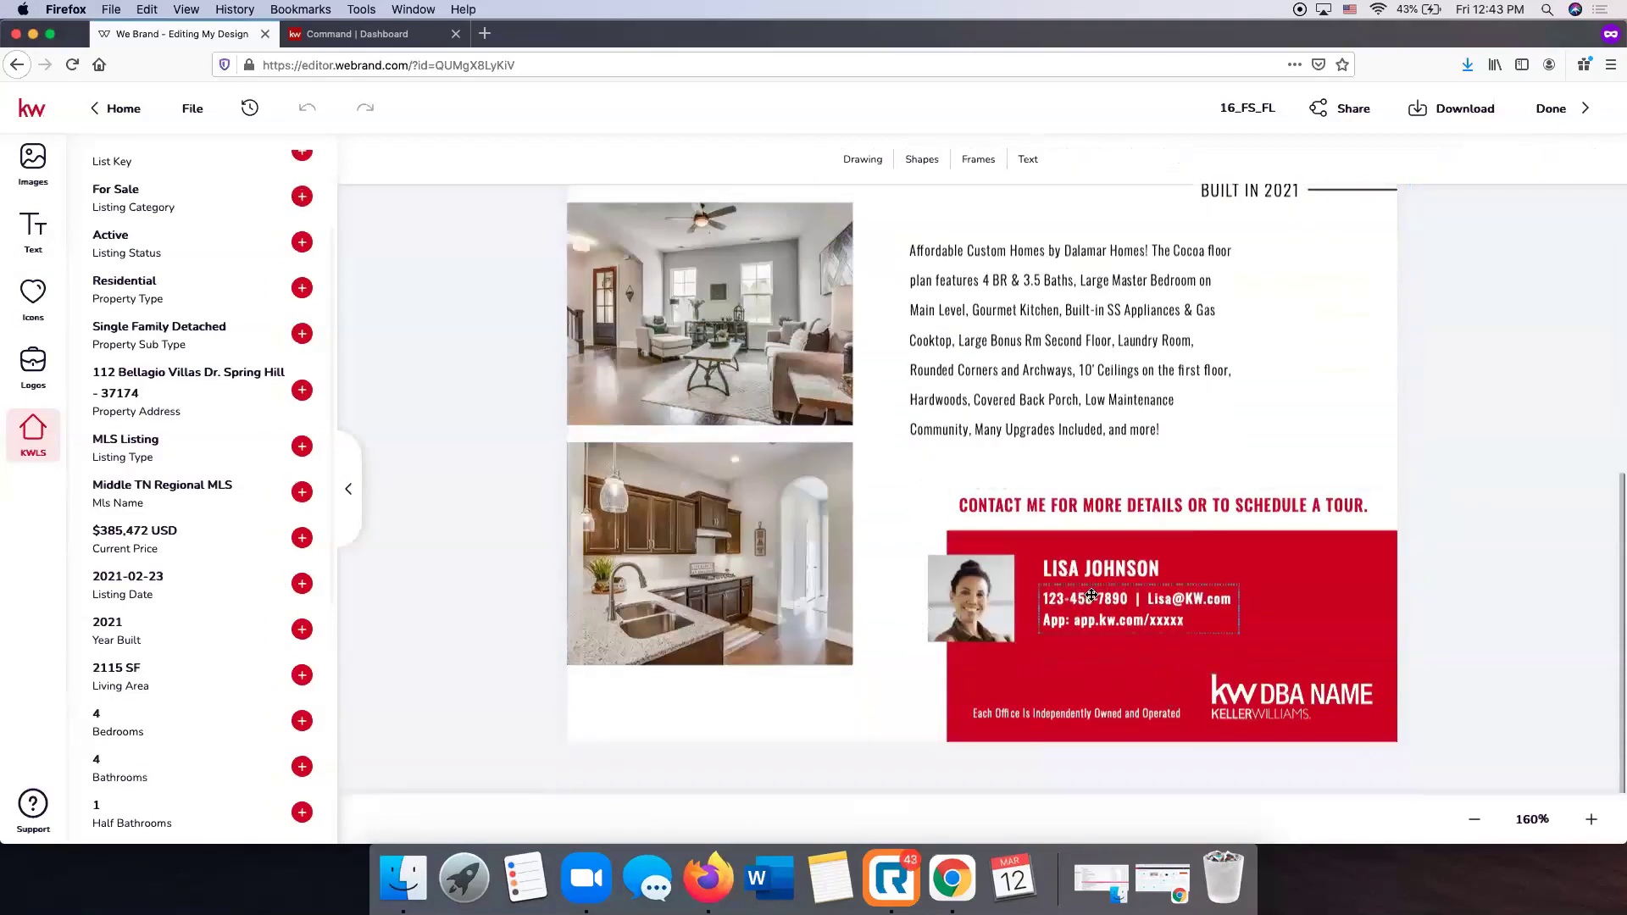
- Swap the agent headshot for a saved photo from My Assets
{"action": "left_click", "coordinate": [976, 597]}
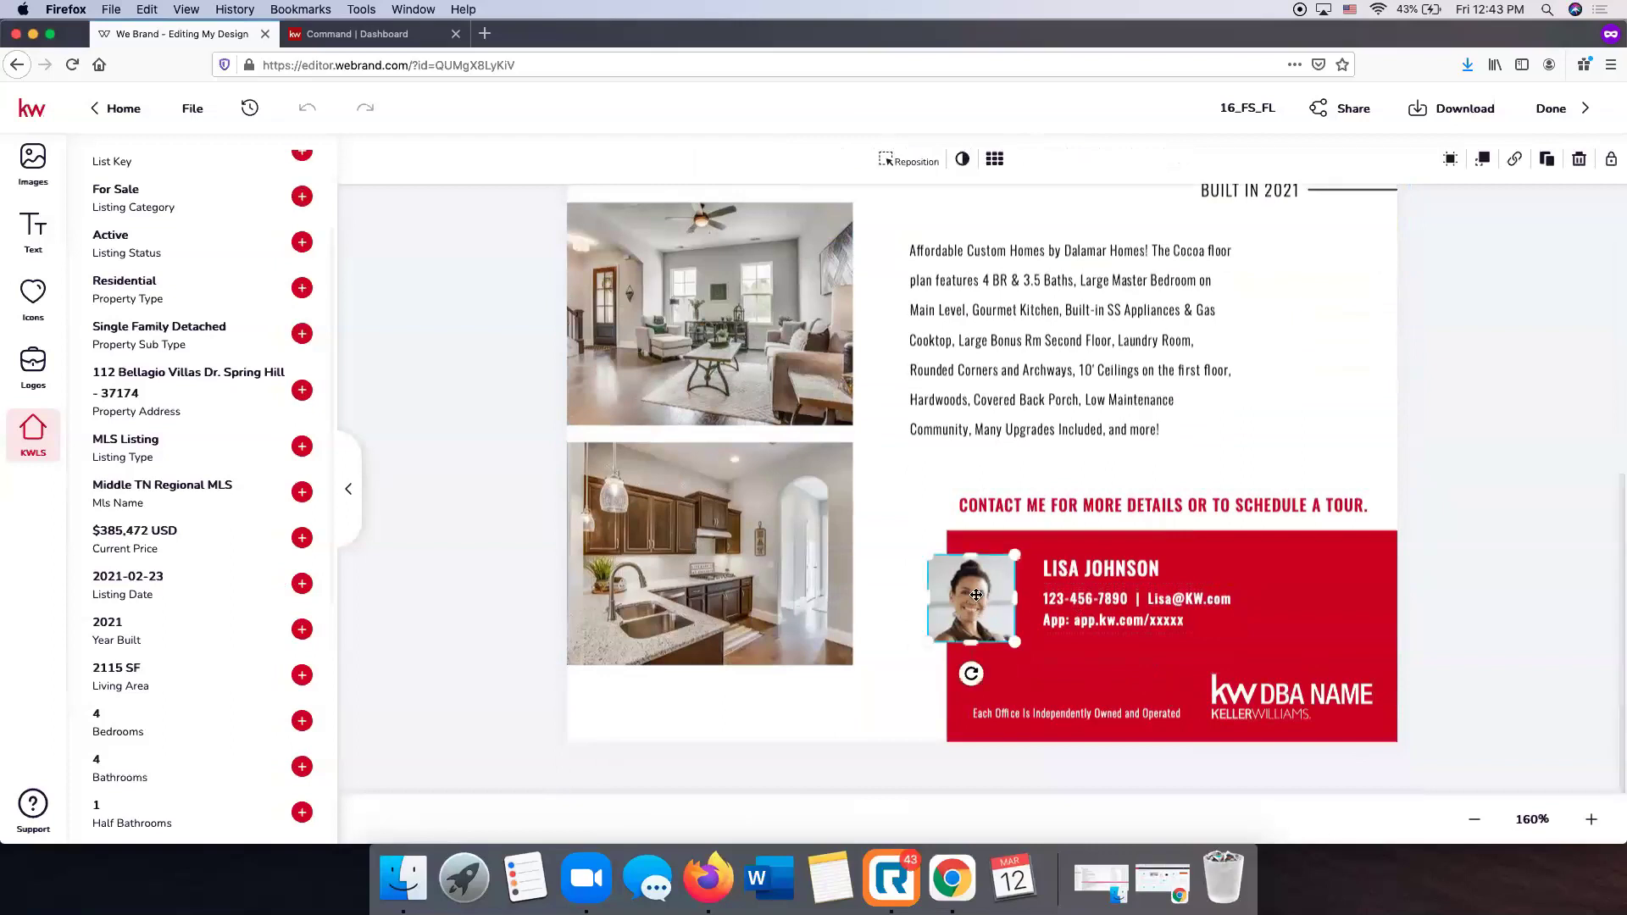
{"action": "left_click", "coordinate": [35, 160]}
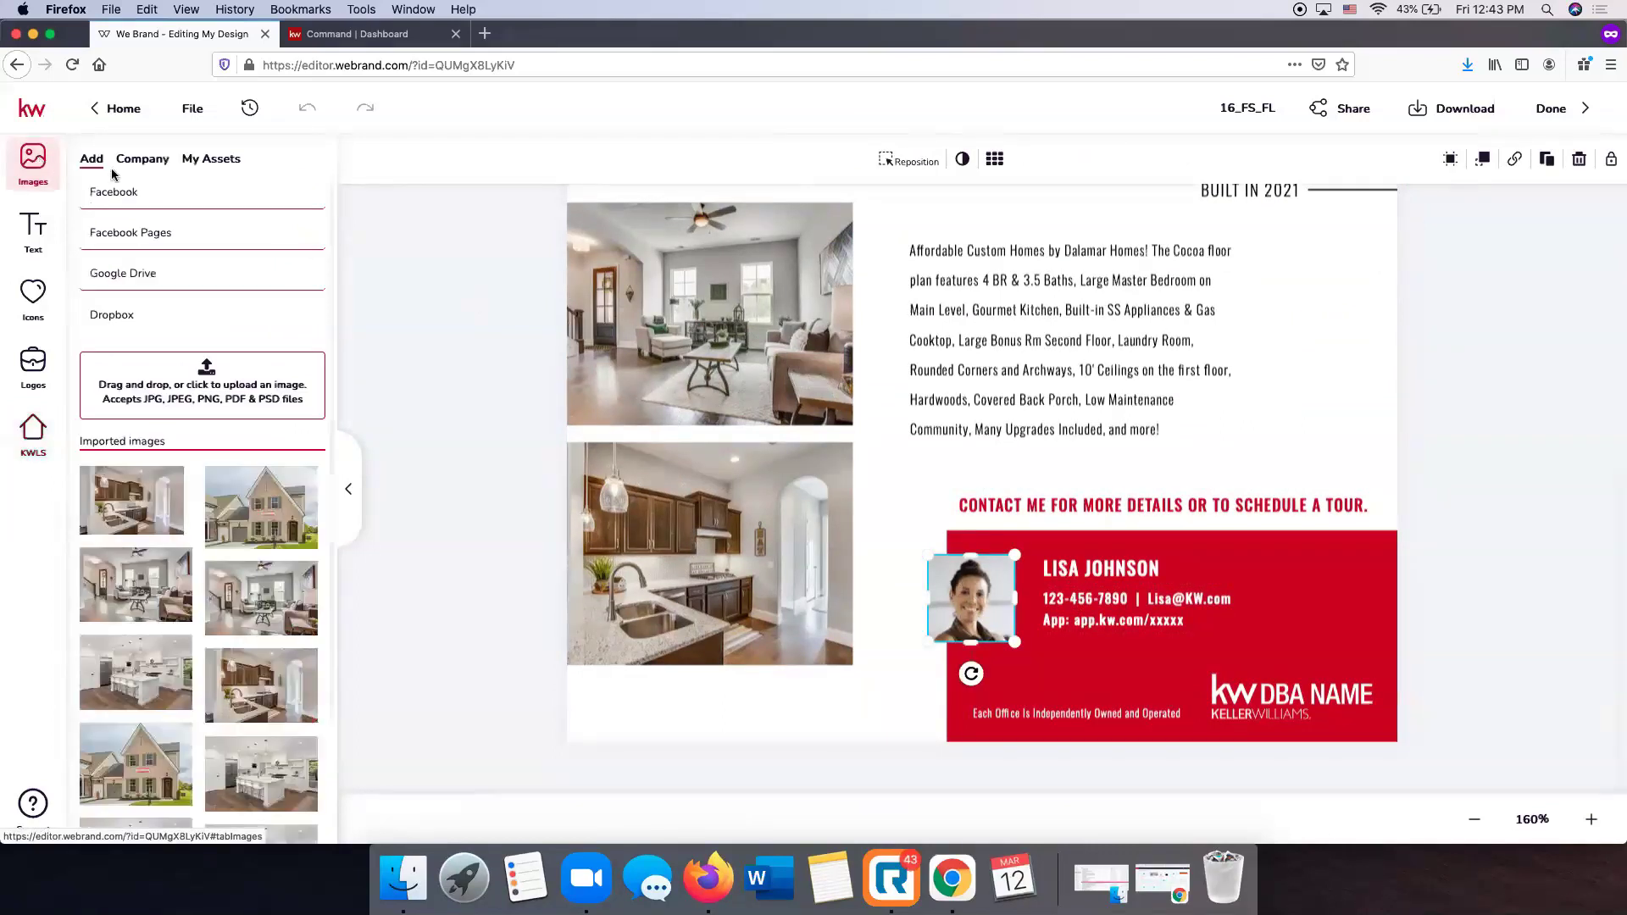
{"action": "left_click", "coordinate": [225, 159]}
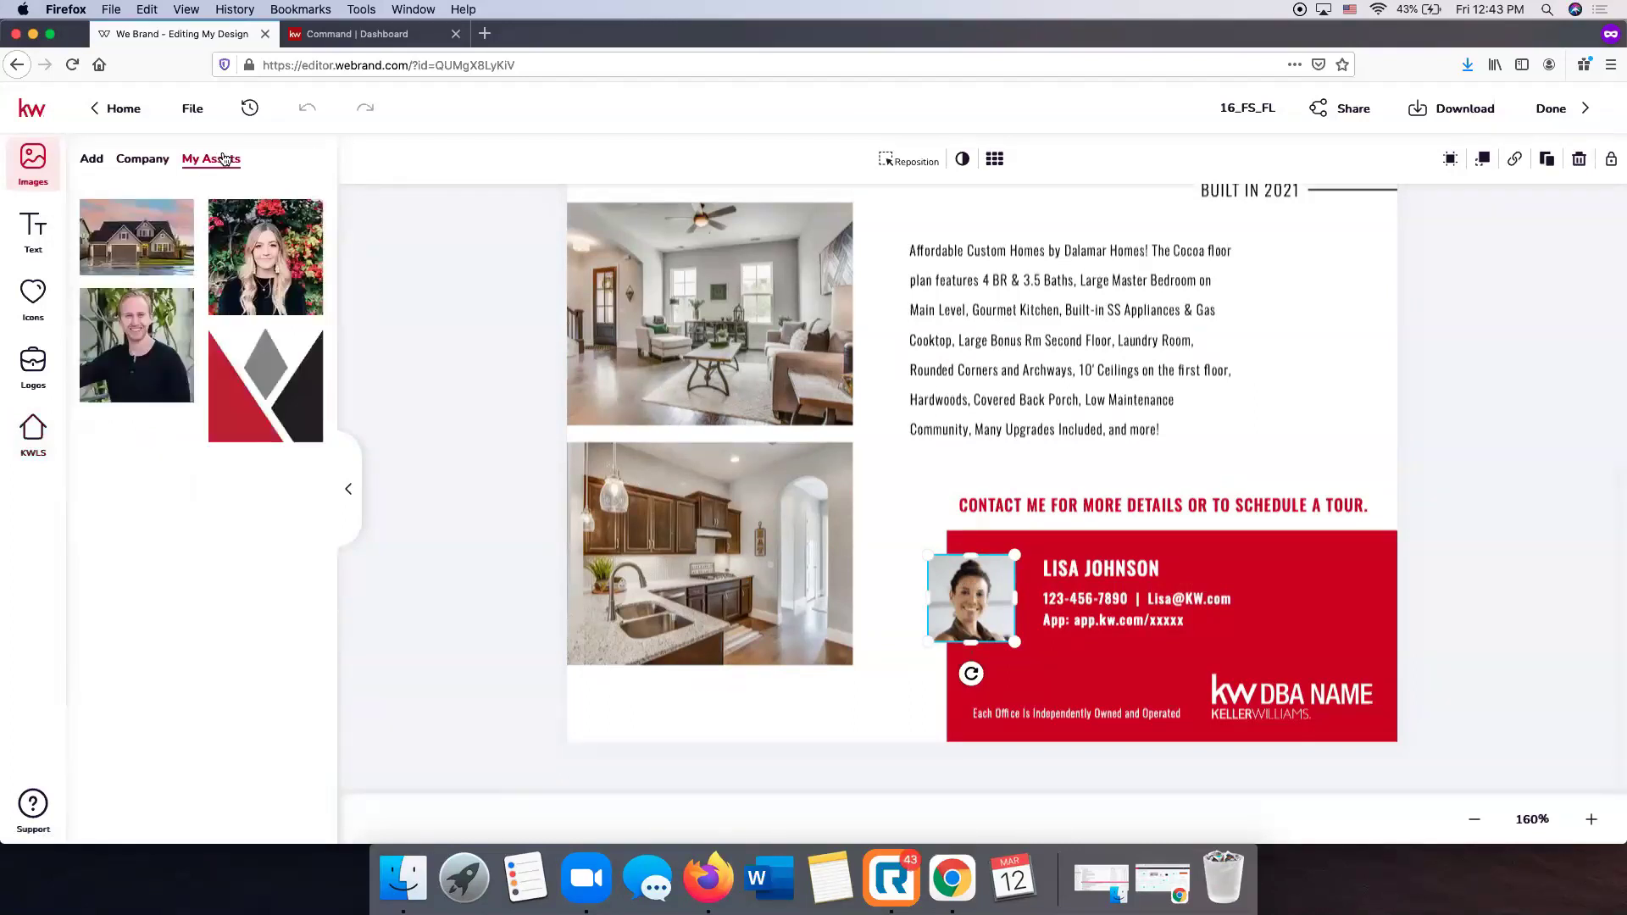
{"action": "left_click", "coordinate": [92, 159]}
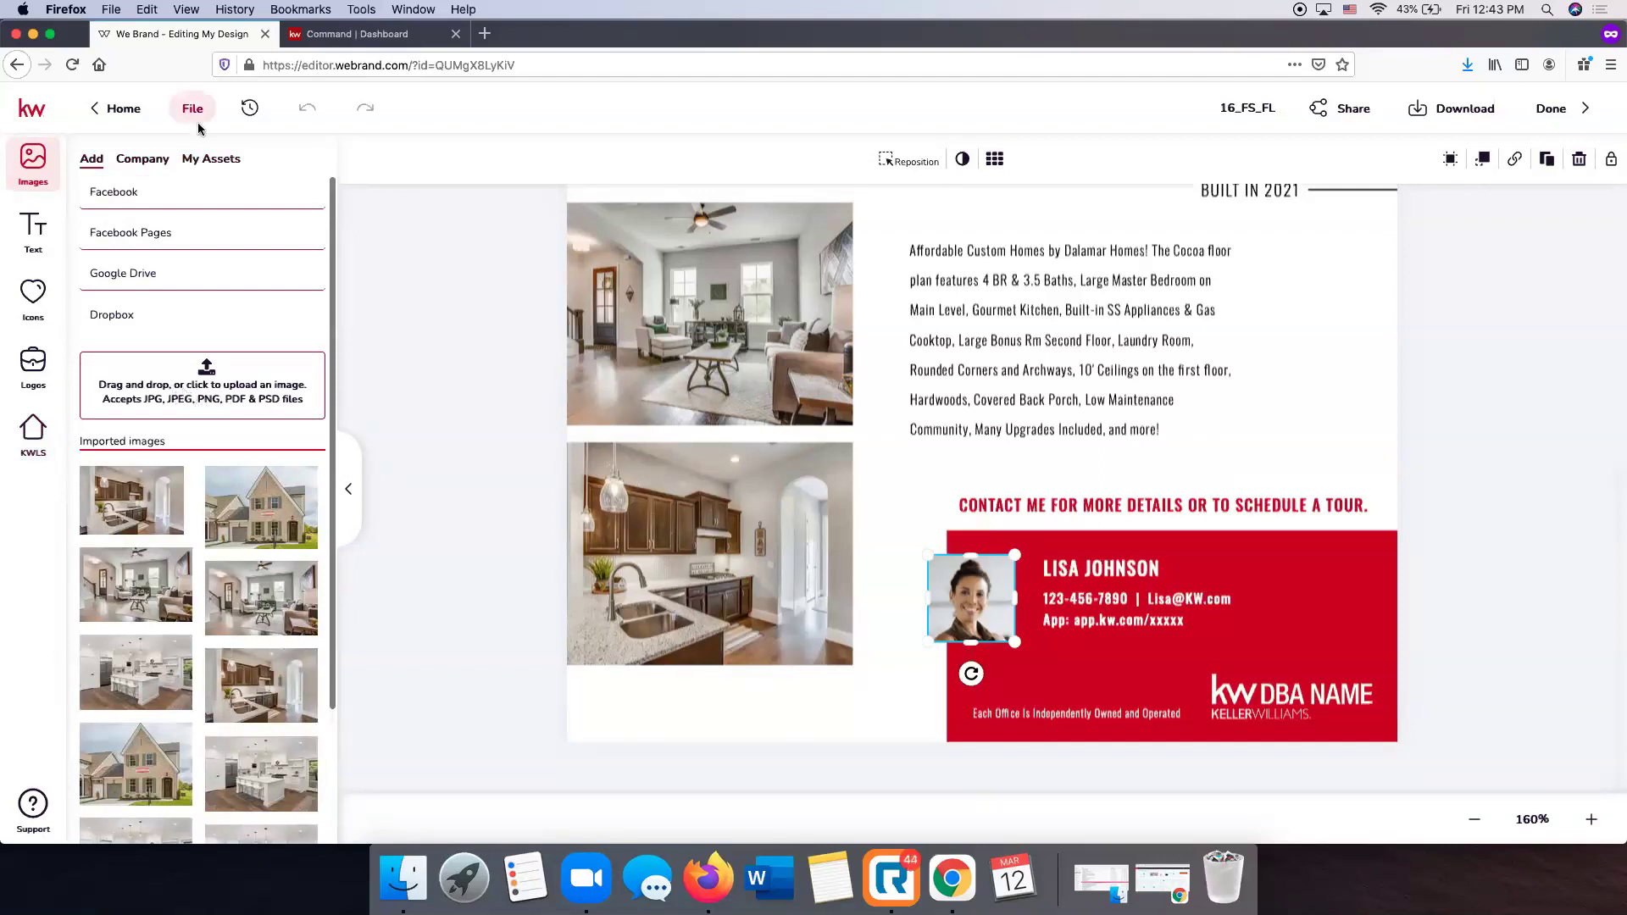
{"action": "left_click", "coordinate": [216, 163]}
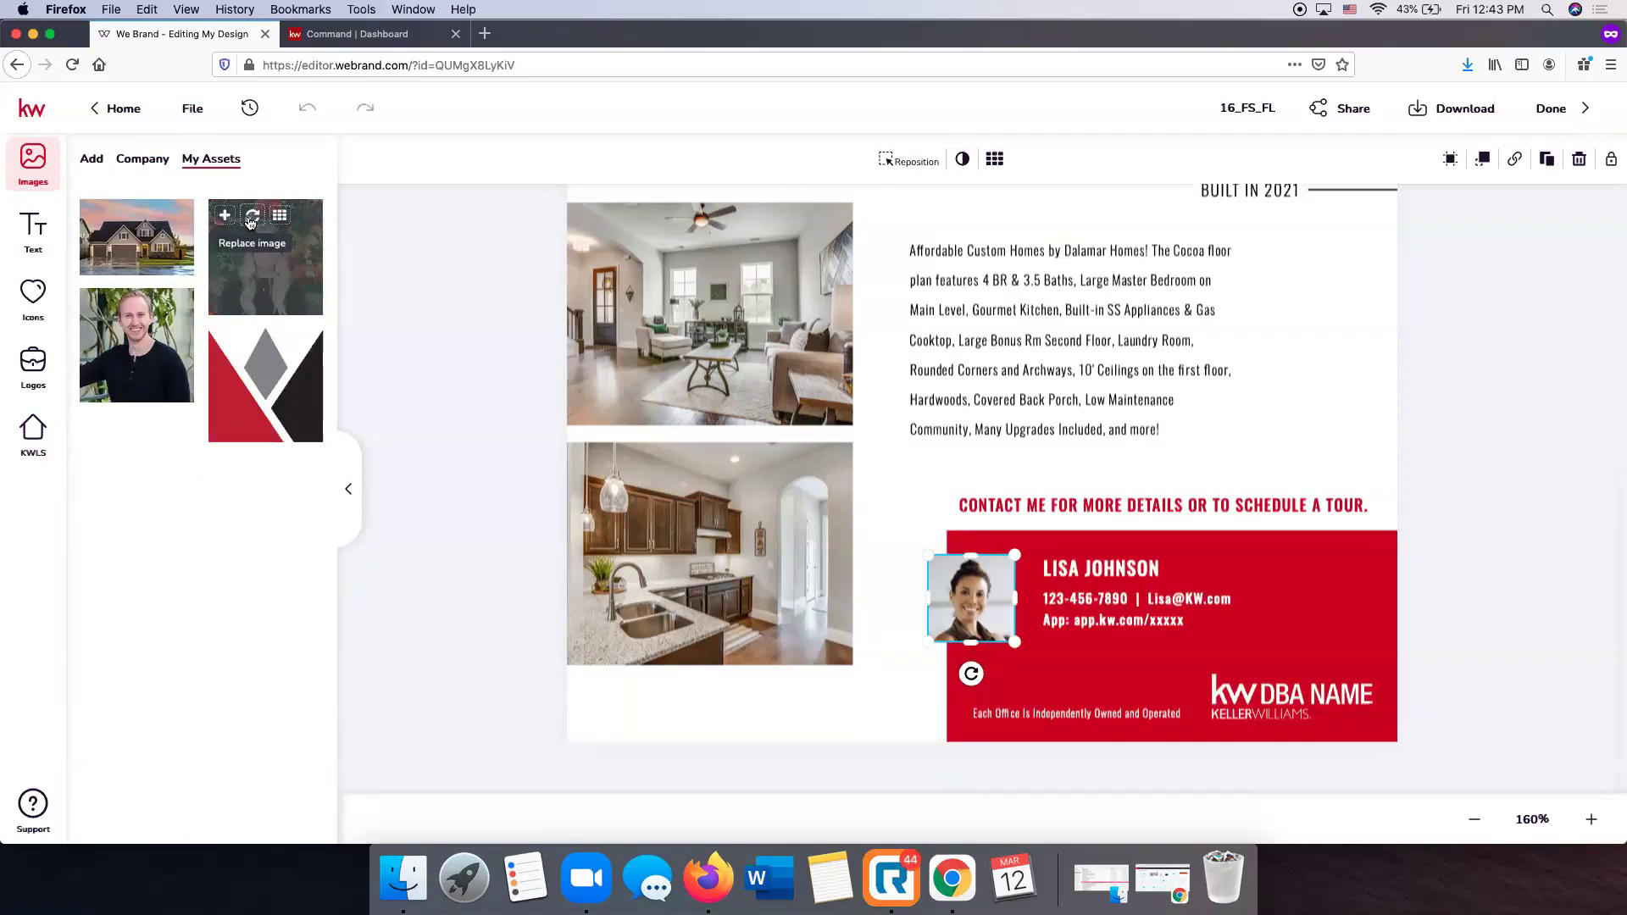
{"action": "left_click", "coordinate": [251, 222]}
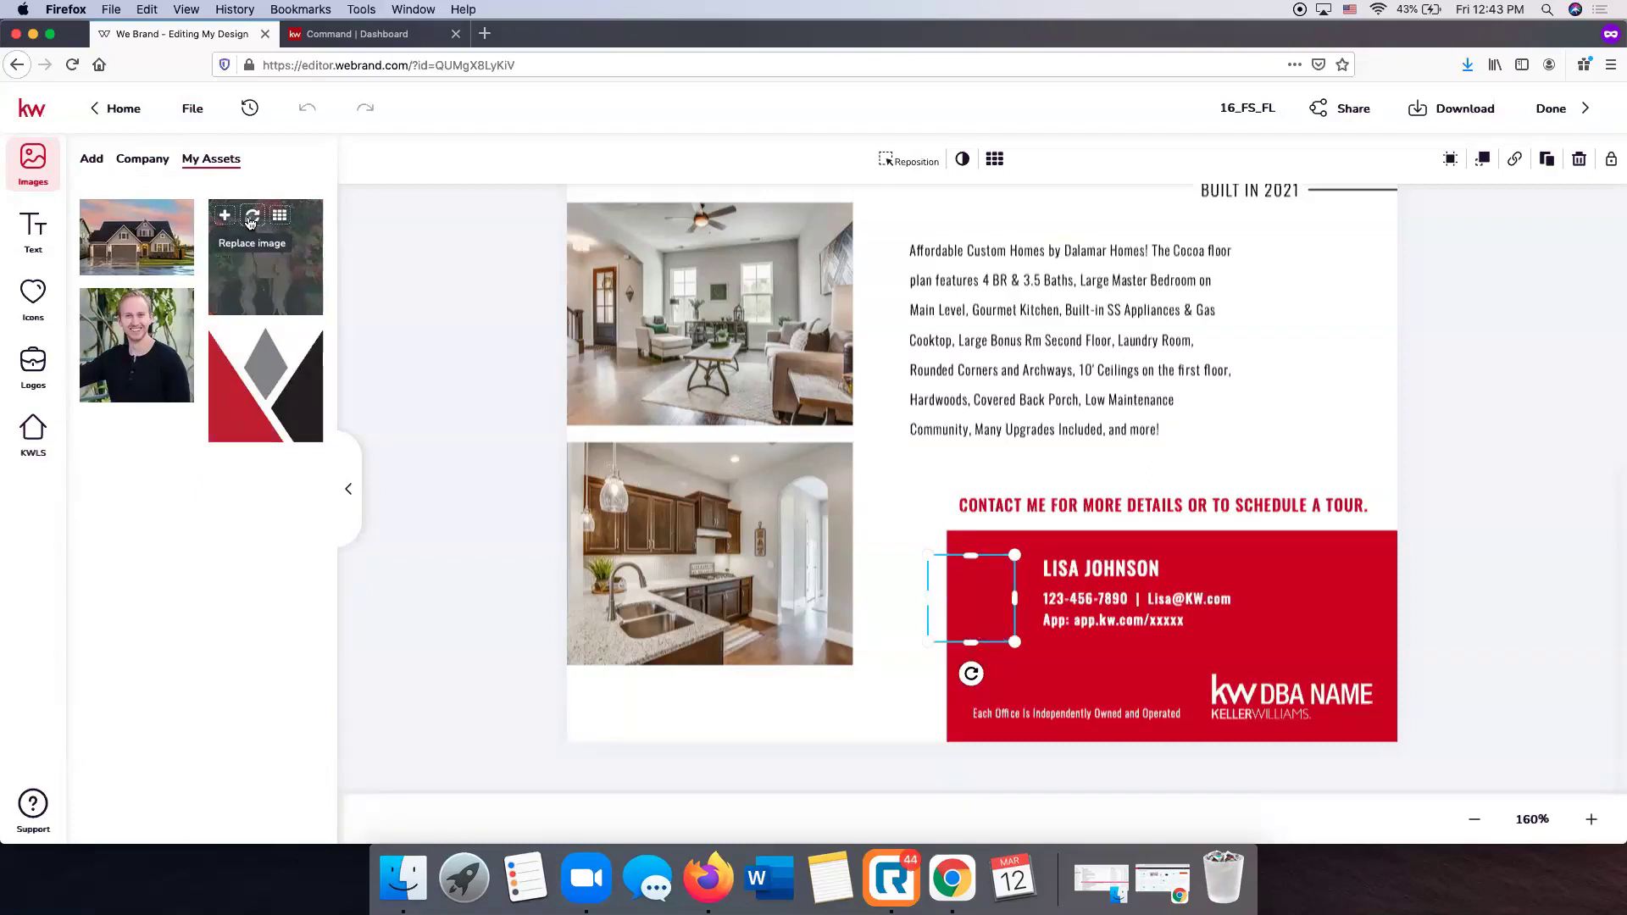
- Place the woman's portrait beside the contact details, enlarge it and nudge it right
{"action": "left_click", "coordinate": [1526, 446]}
{"action": "left_click", "coordinate": [979, 587]}
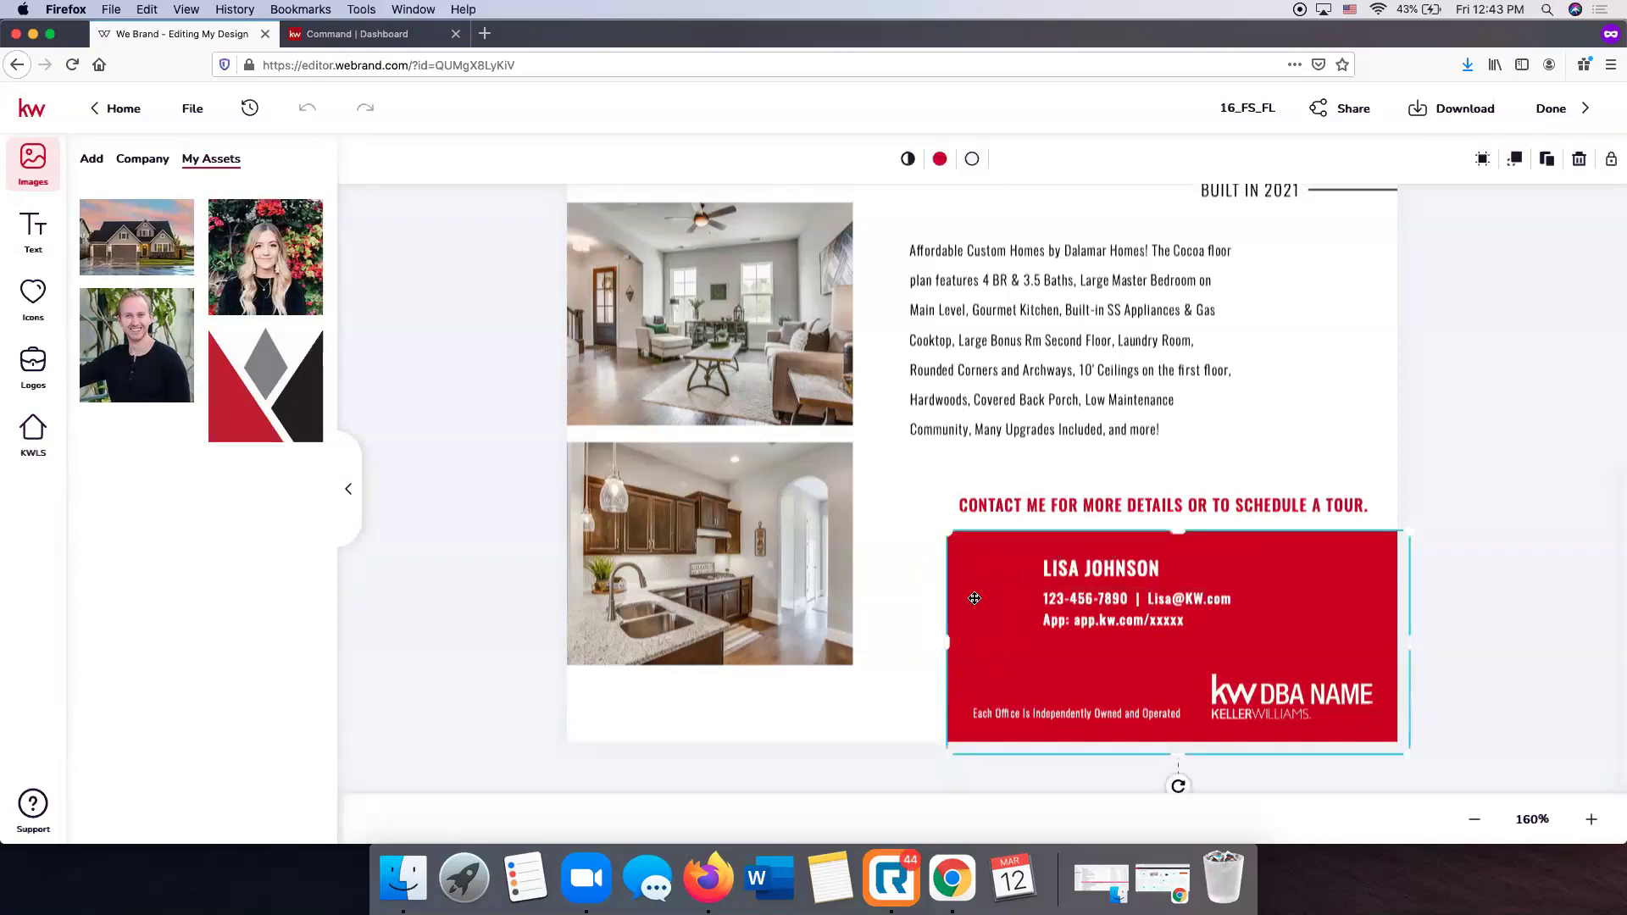
{"action": "left_click", "coordinate": [924, 594]}
{"action": "left_click", "coordinate": [963, 583]}
{"action": "mouse_move", "coordinate": [262, 258]}
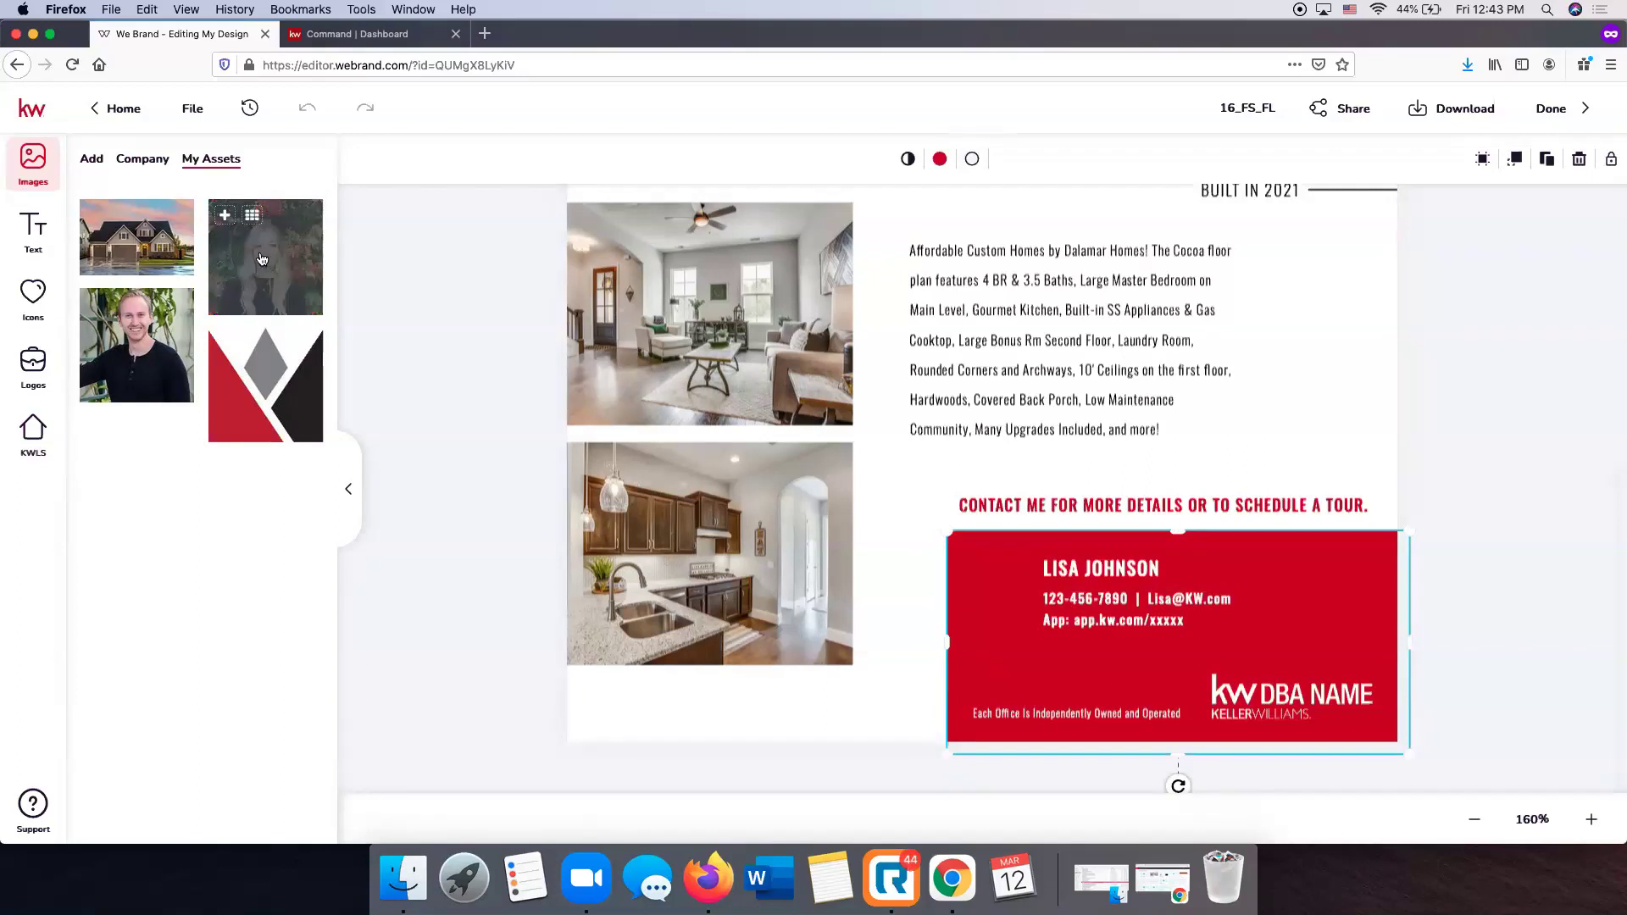
{"action": "left_click_drag", "start_coordinate": [283, 262], "coordinate": [965, 607]}
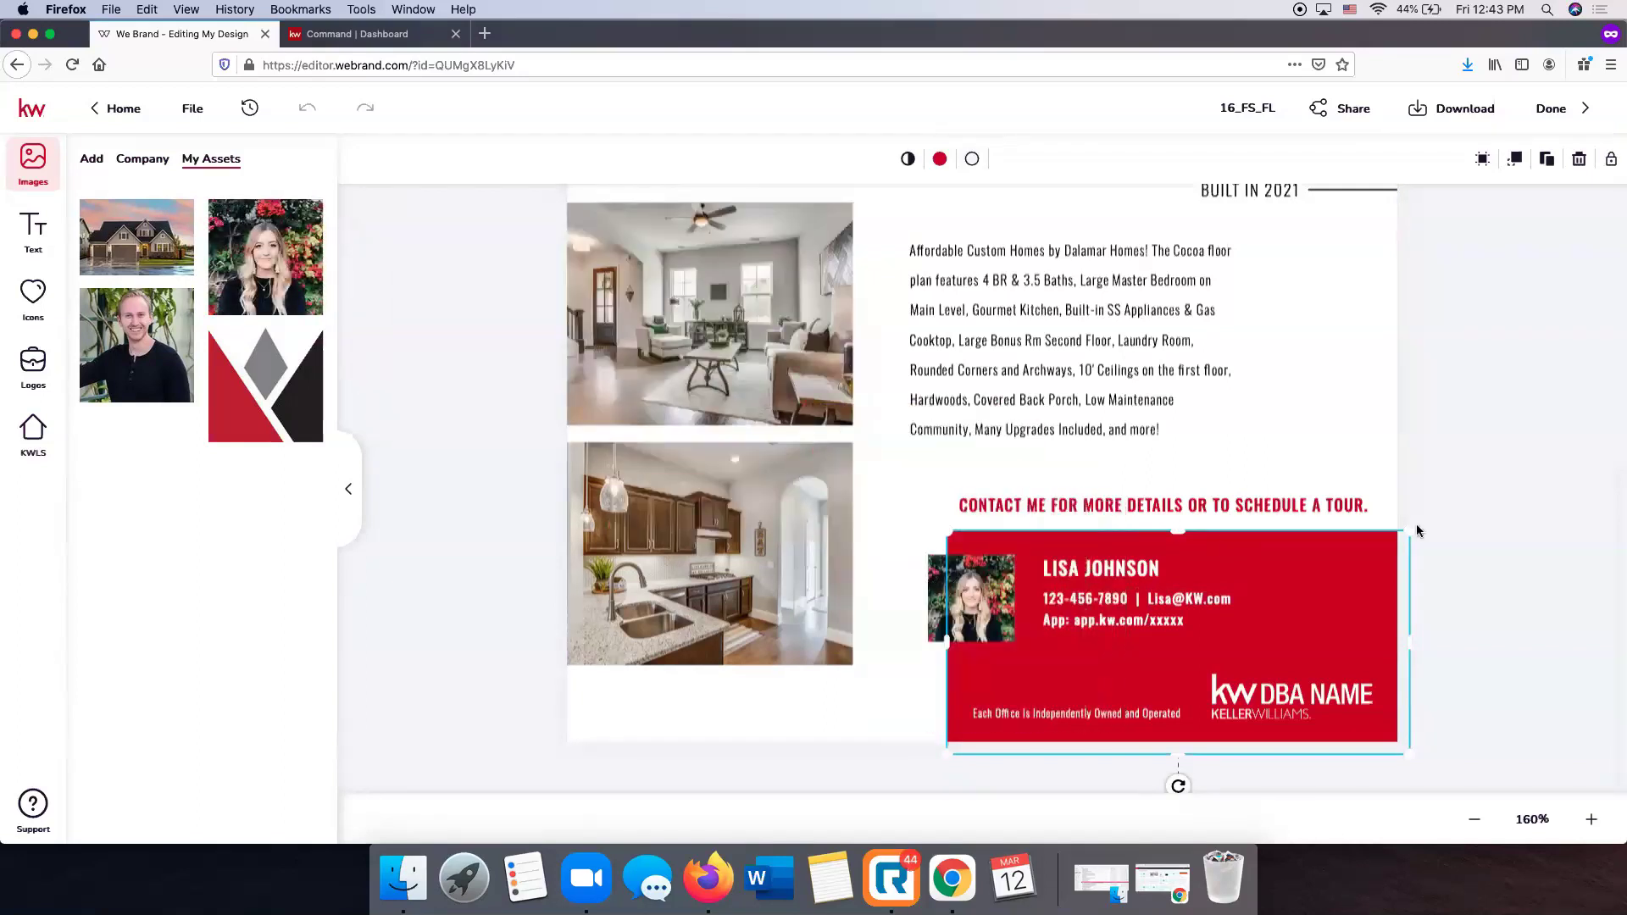
{"action": "left_click", "coordinate": [1572, 546]}
{"action": "left_click", "coordinate": [949, 604]}
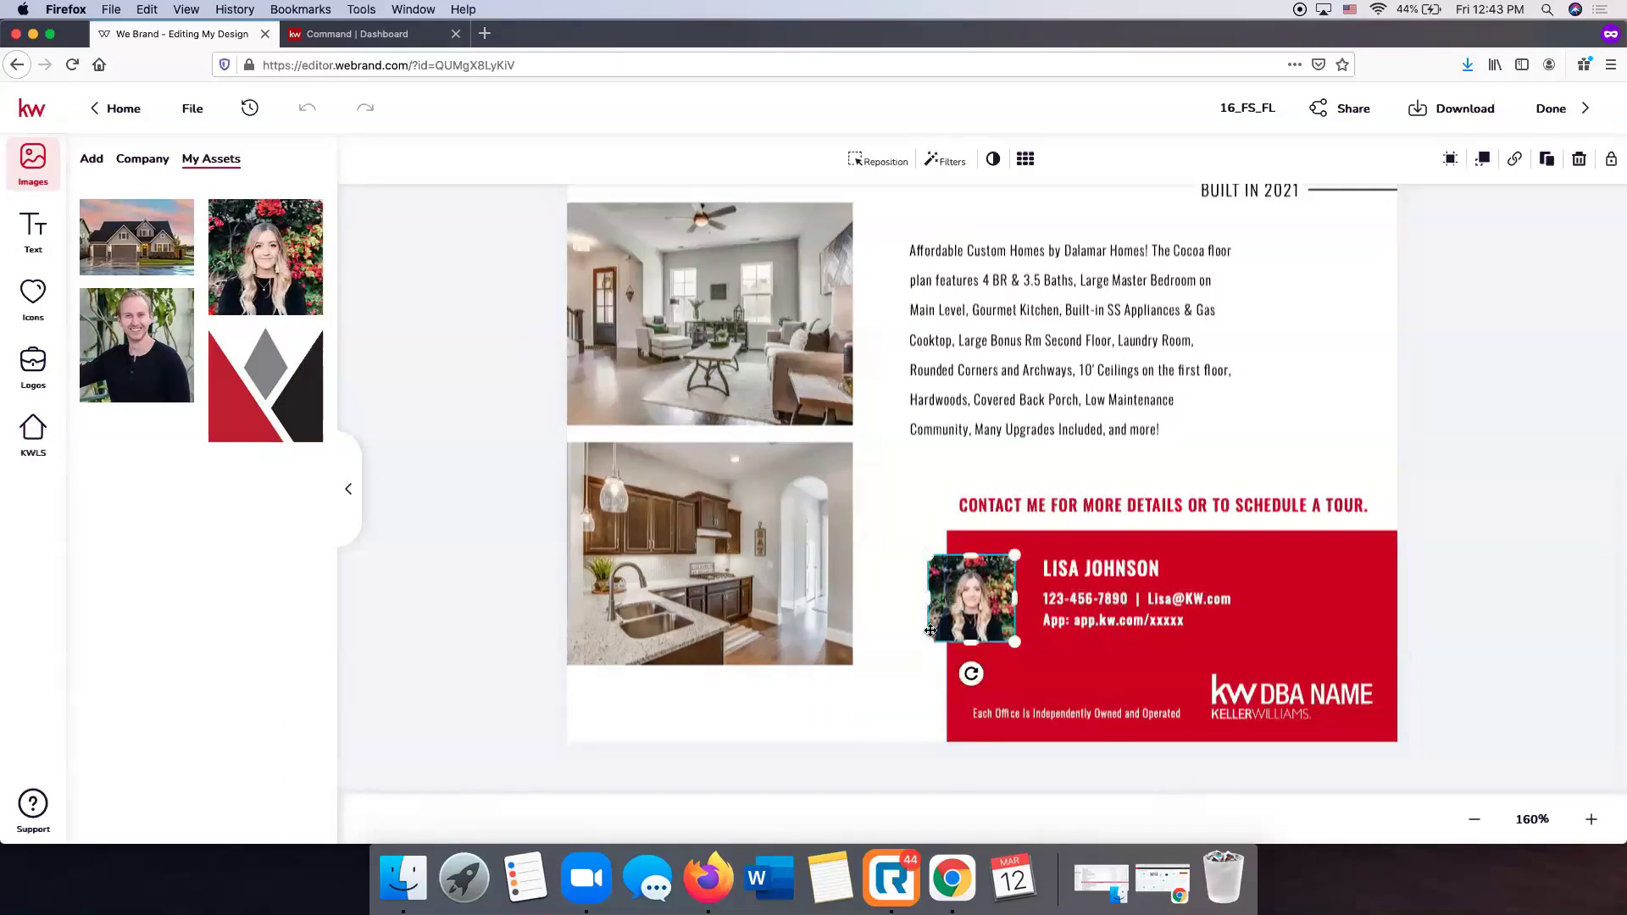
{"action": "left_click_drag", "start_coordinate": [927, 644], "coordinate": [892, 678]}
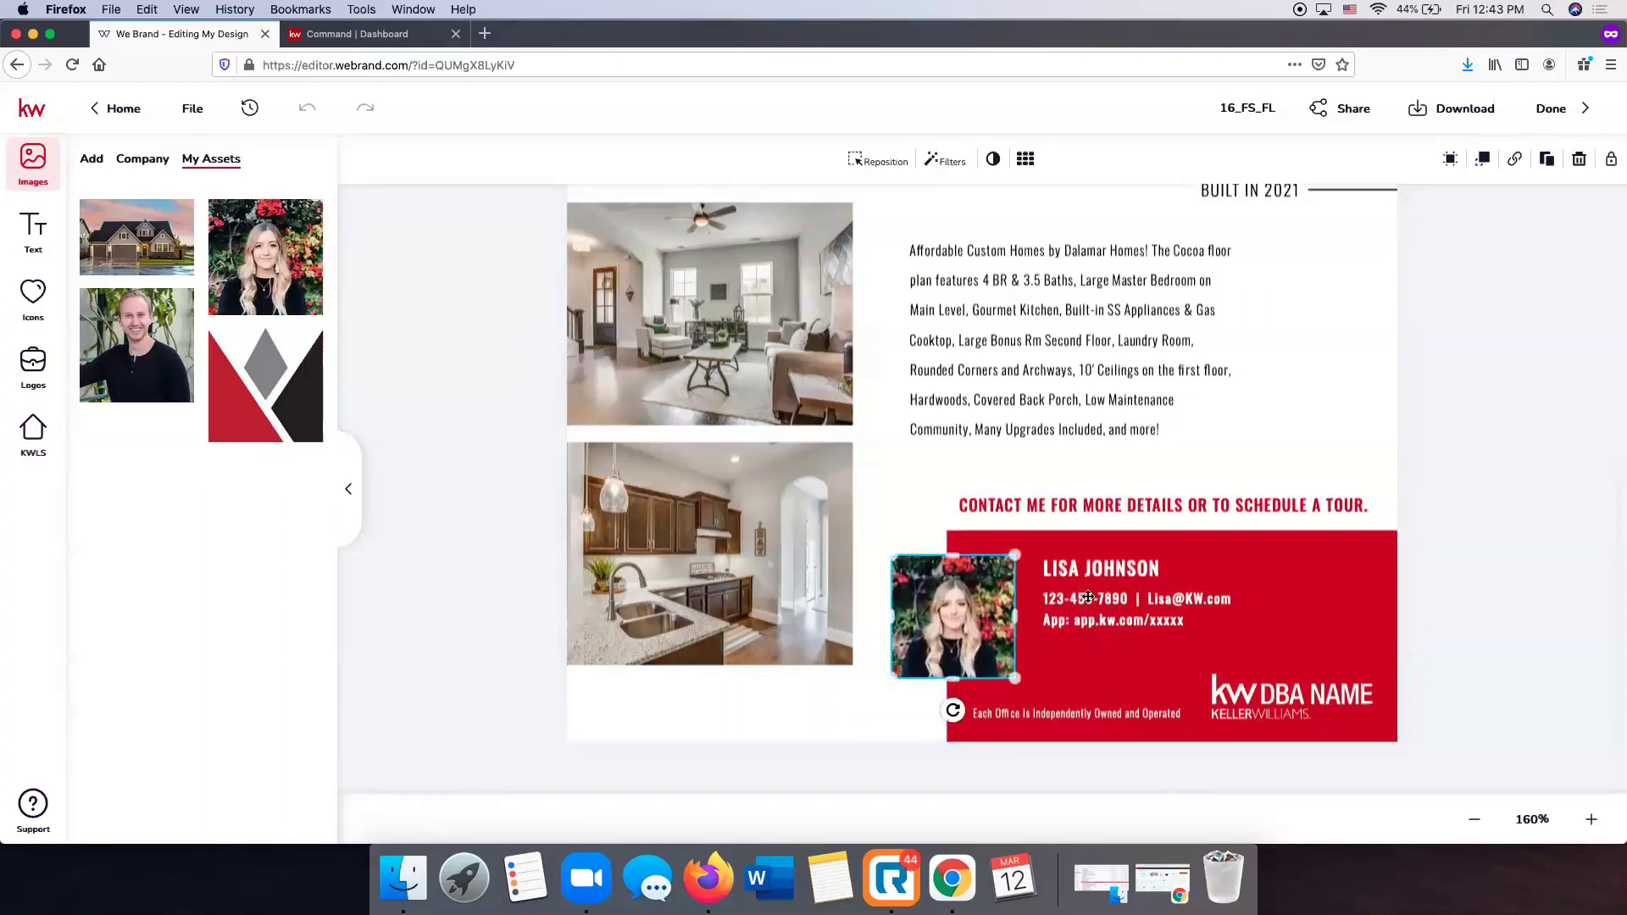
{"action": "left_click", "coordinate": [1495, 559]}
{"action": "left_click_drag", "start_coordinate": [950, 605], "coordinate": [959, 612]}
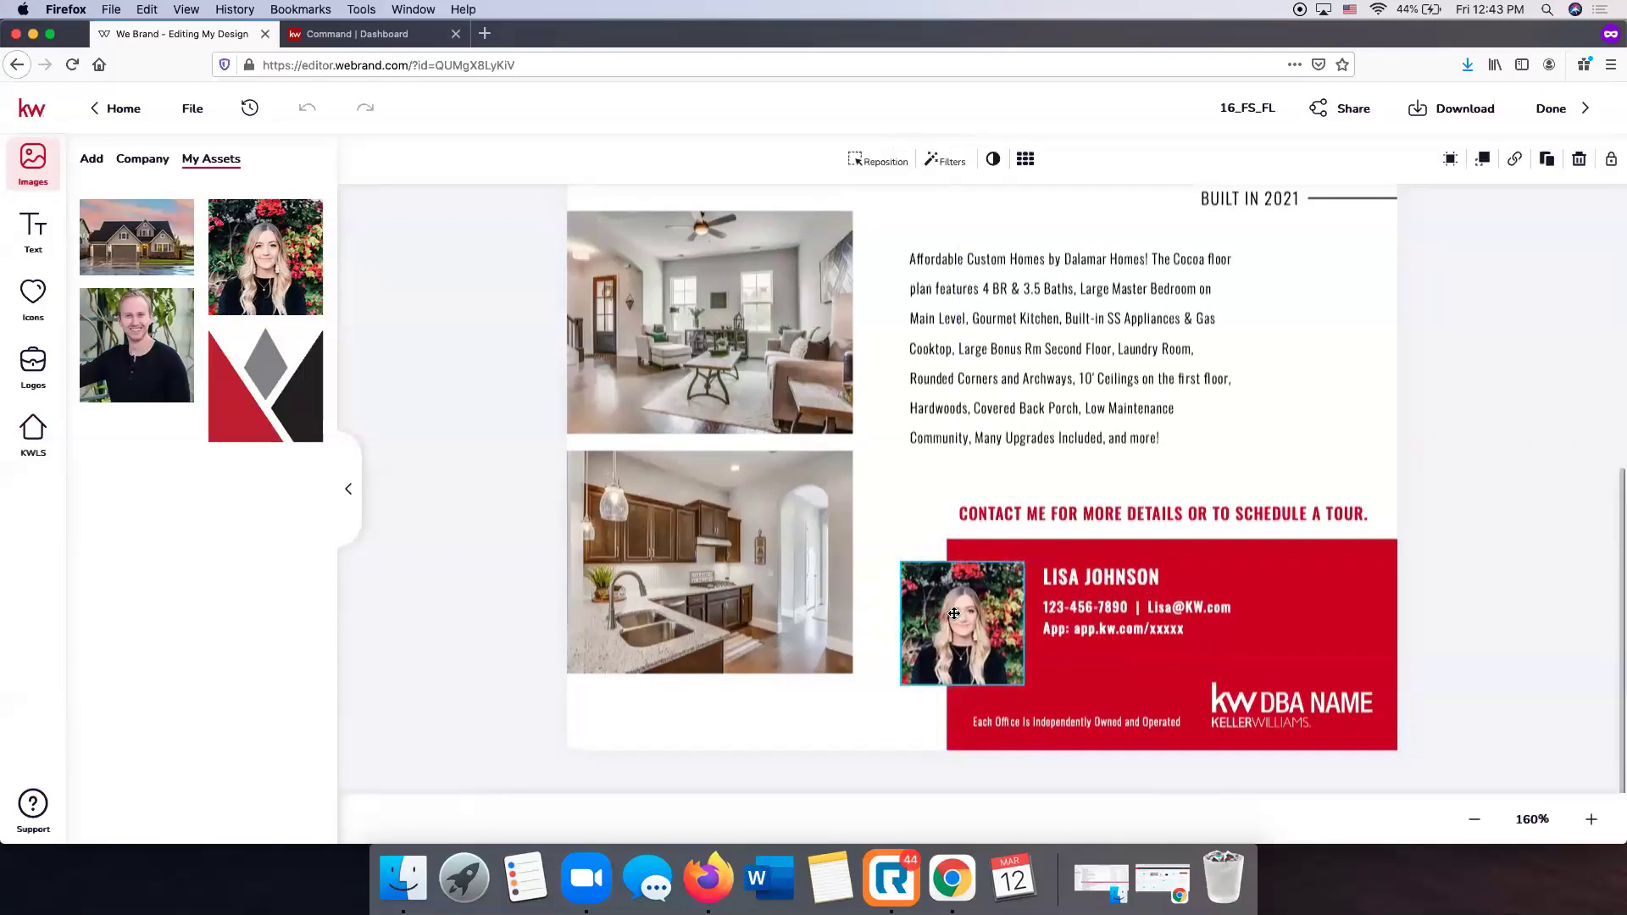
- Drop the portrait onto the photo frame, shrink it and align it with the contact text
{"action": "mouse_move", "coordinate": [274, 262]}
{"action": "left_click_drag", "start_coordinate": [274, 261], "coordinate": [954, 670]}
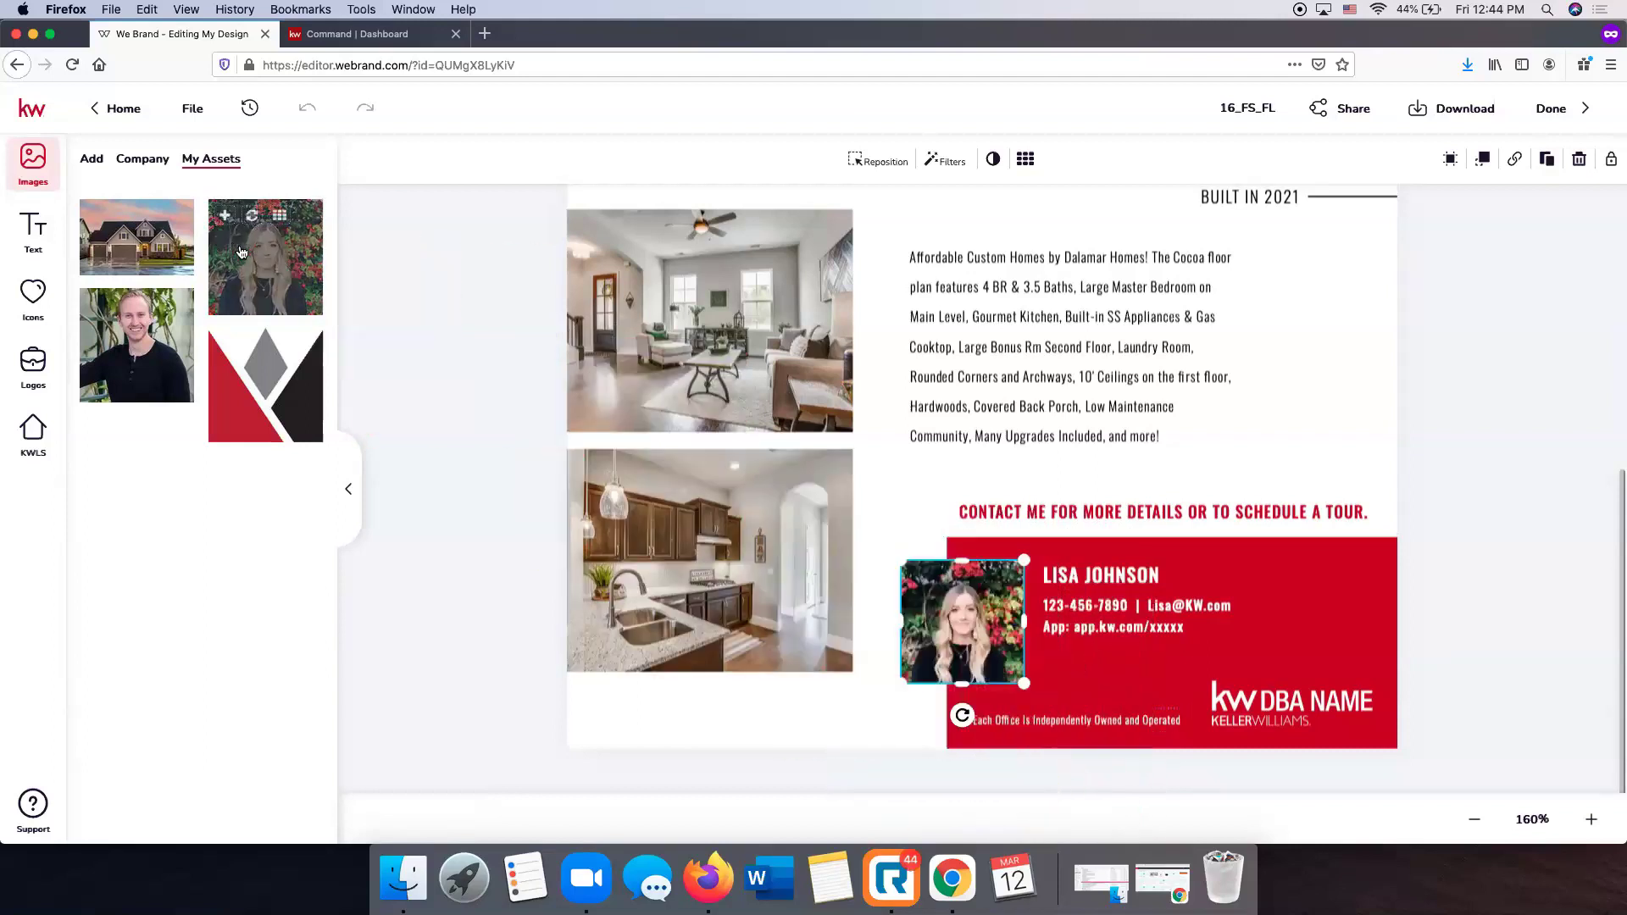
{"action": "left_click", "coordinate": [254, 222]}
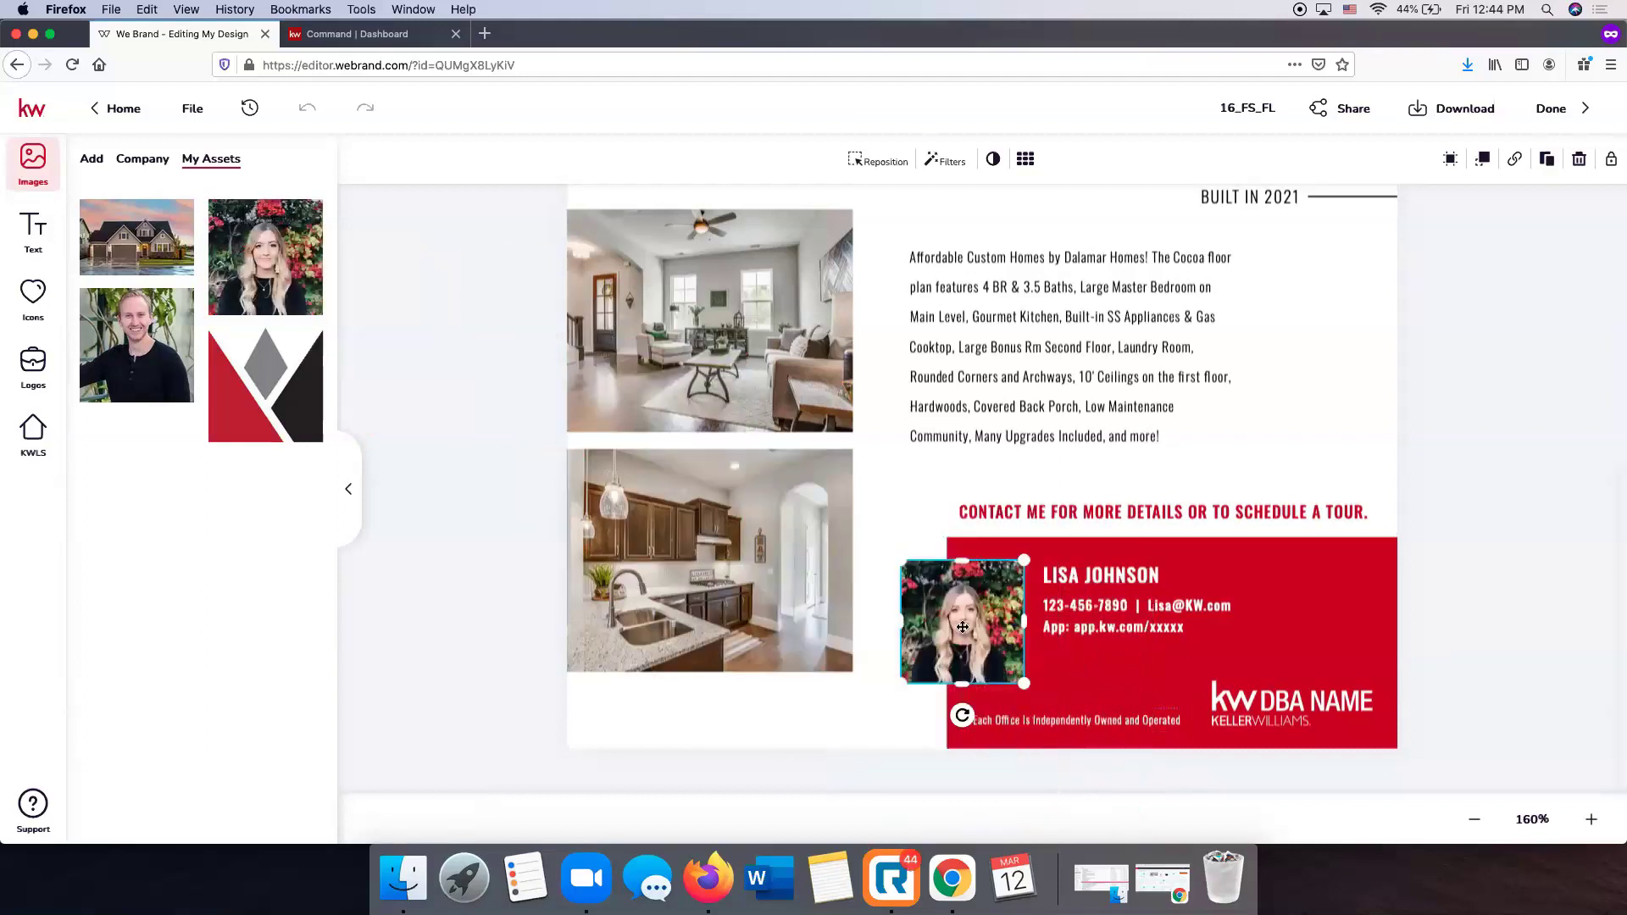
{"action": "mouse_move", "coordinate": [251, 212]}
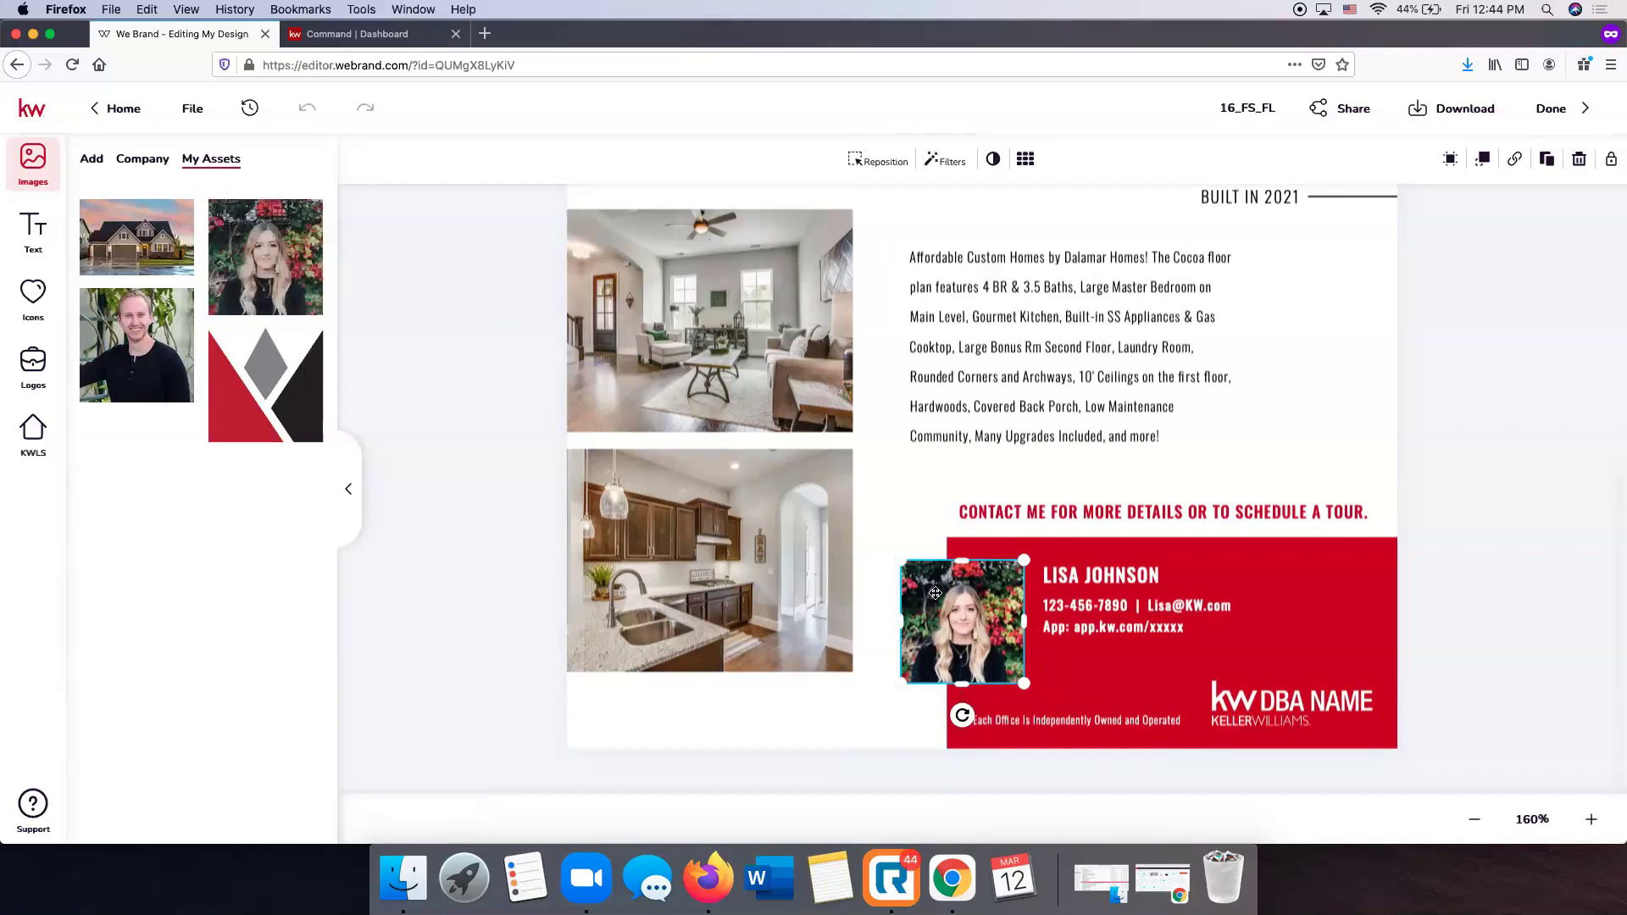
{"action": "left_click", "coordinate": [1502, 643]}
{"action": "scroll", "coordinate": [1169, 661], "scroll_direction": "down", "scroll_amount": 1}
{"action": "left_click", "coordinate": [917, 663]}
{"action": "left_click_drag", "start_coordinate": [903, 674], "coordinate": [912, 669]}
{"action": "left_click_drag", "start_coordinate": [971, 614], "coordinate": [971, 612]}
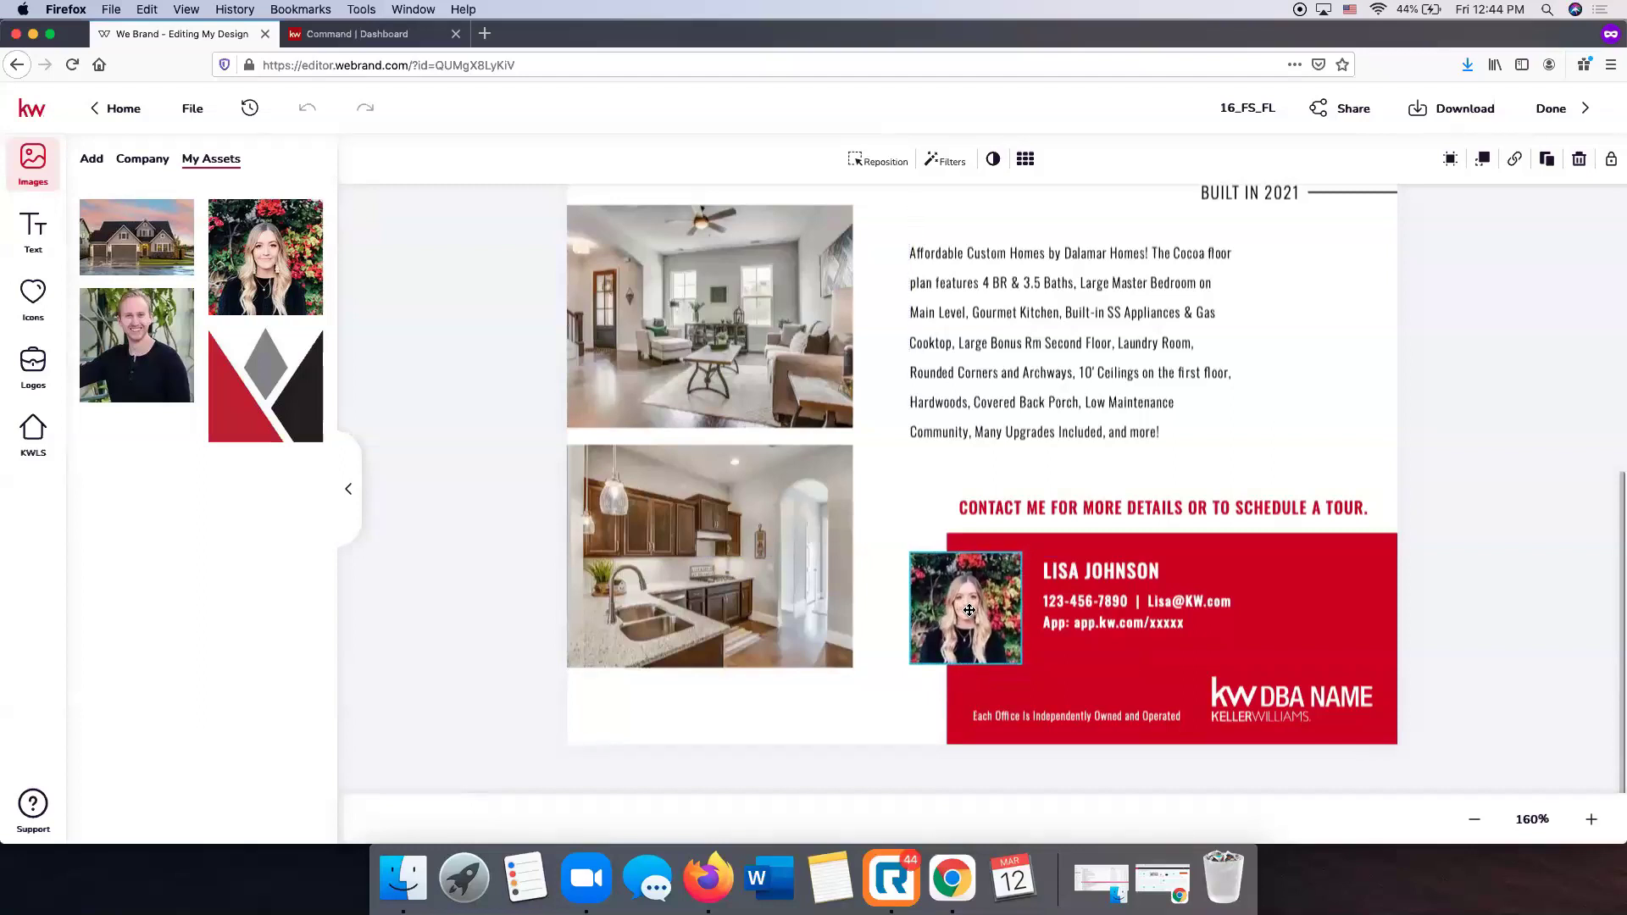
{"action": "left_click", "coordinate": [1565, 537]}
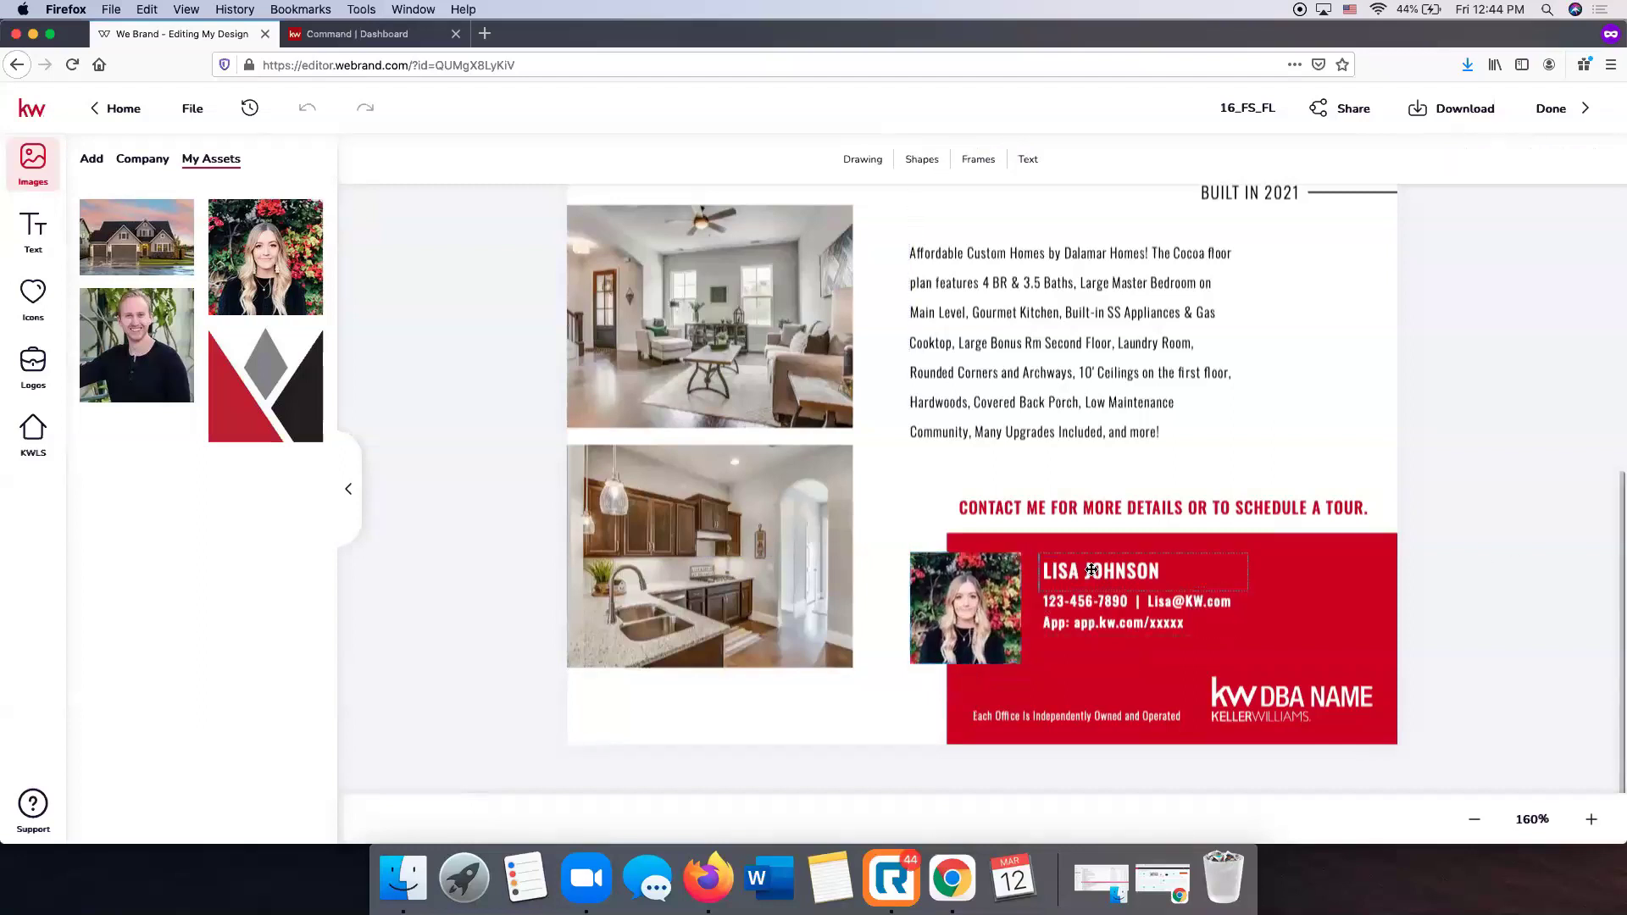
- Replace the placeholder agent name with the new agent's full name
{"action": "double_click", "coordinate": [1123, 570]}
{"action": "left_click_drag", "start_coordinate": [1161, 571], "coordinate": [1035, 570]}
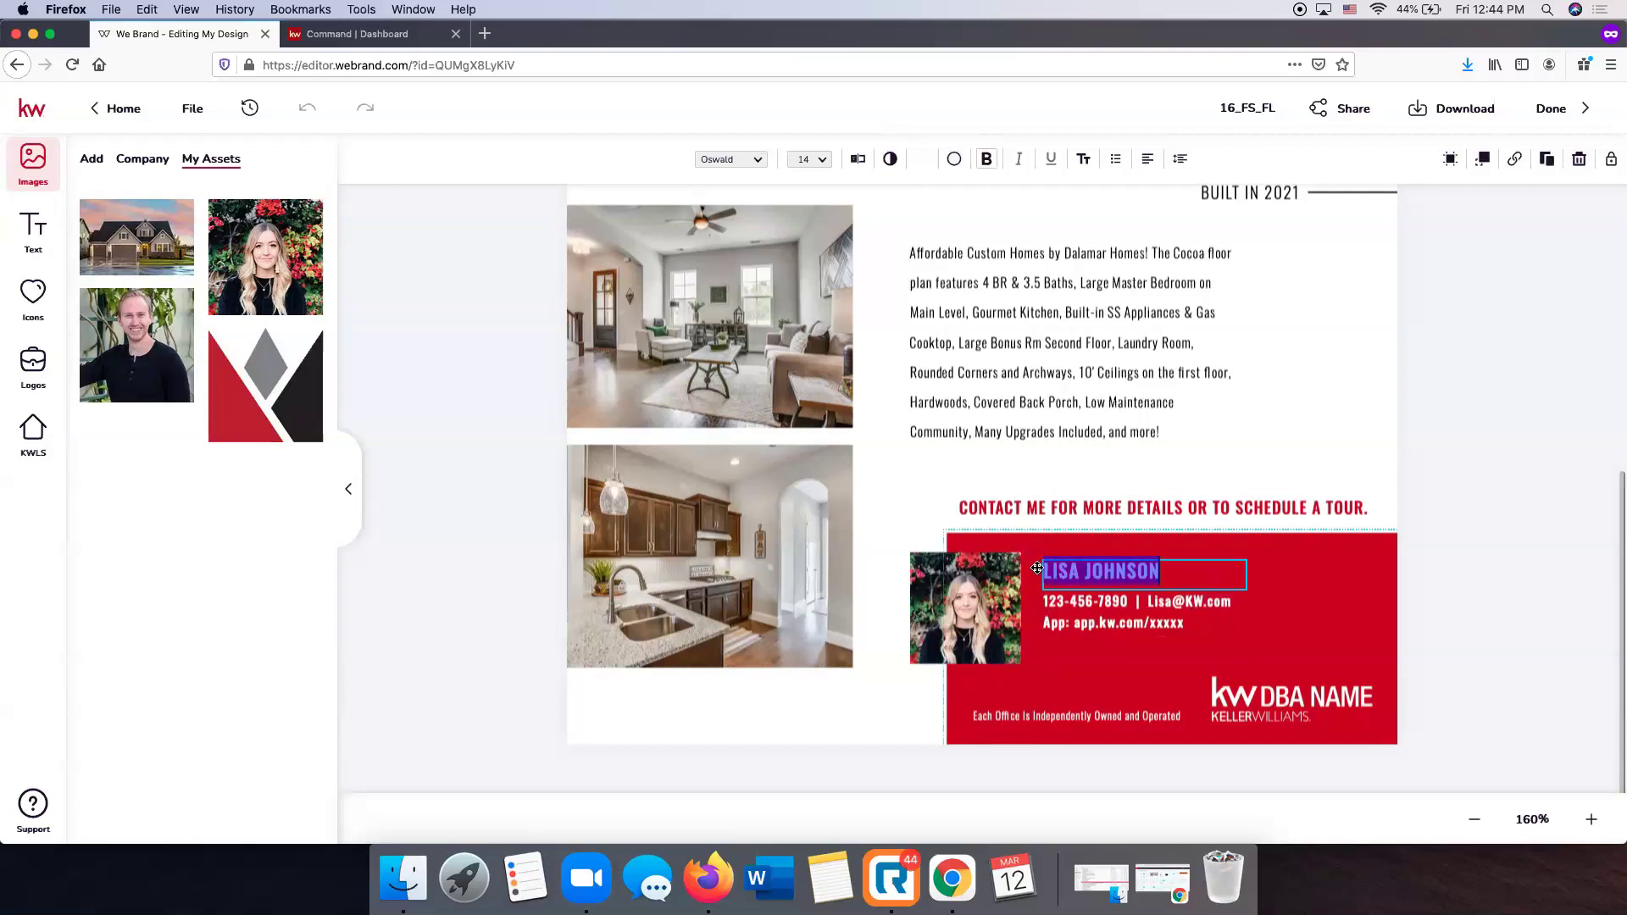
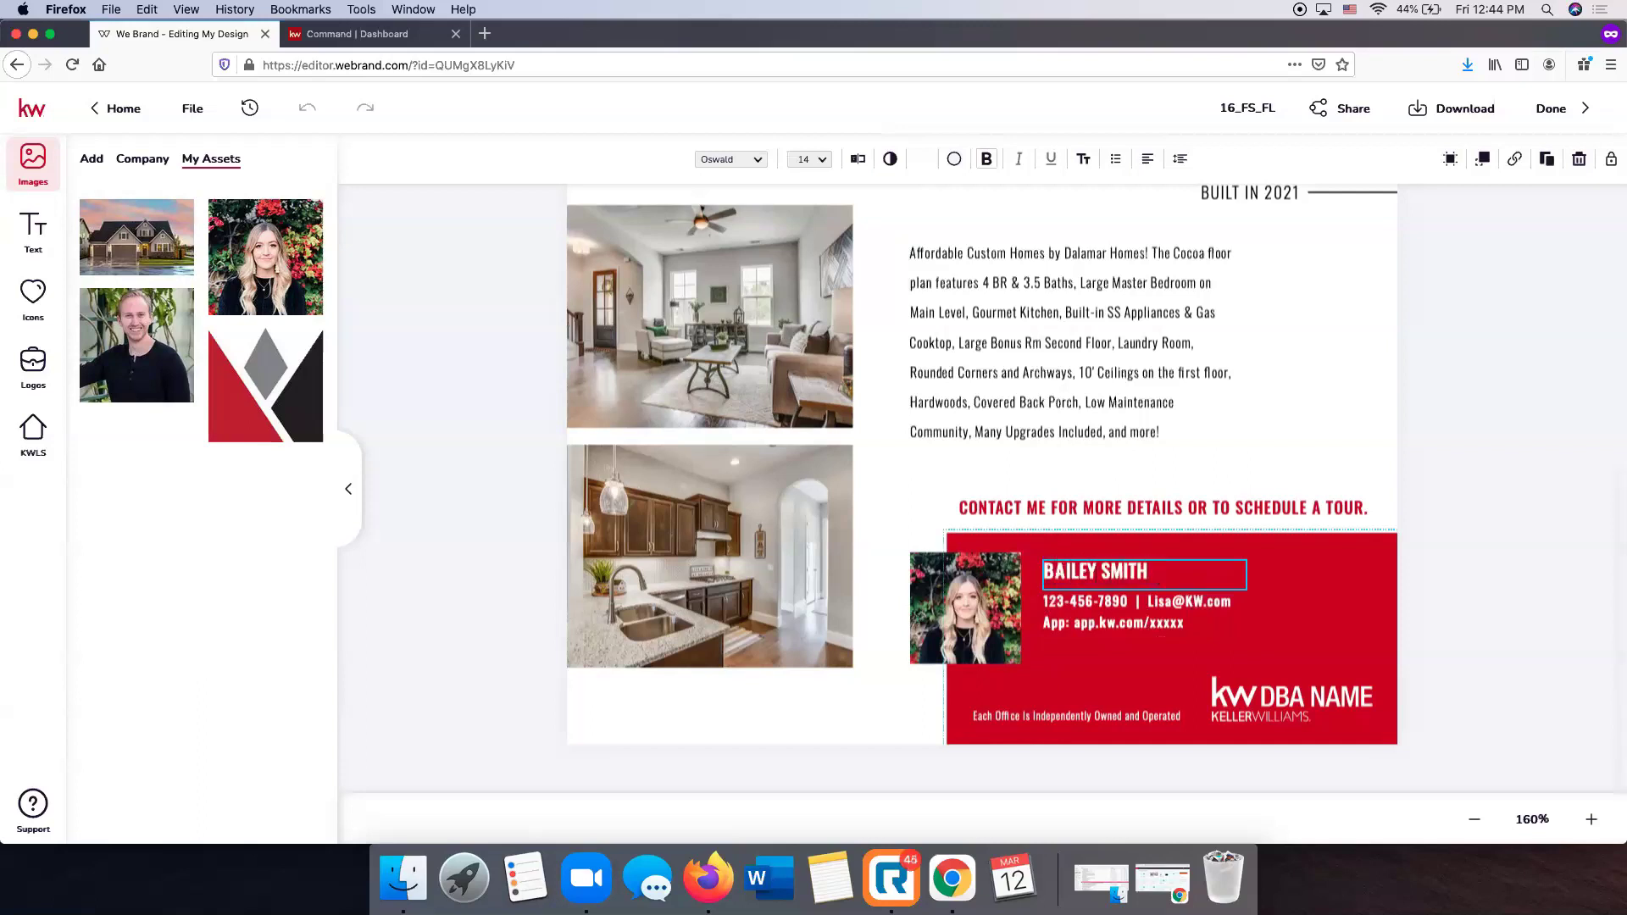
{"action": "key", "text": "Escape"}
{"action": "left_click", "coordinate": [1521, 685]}
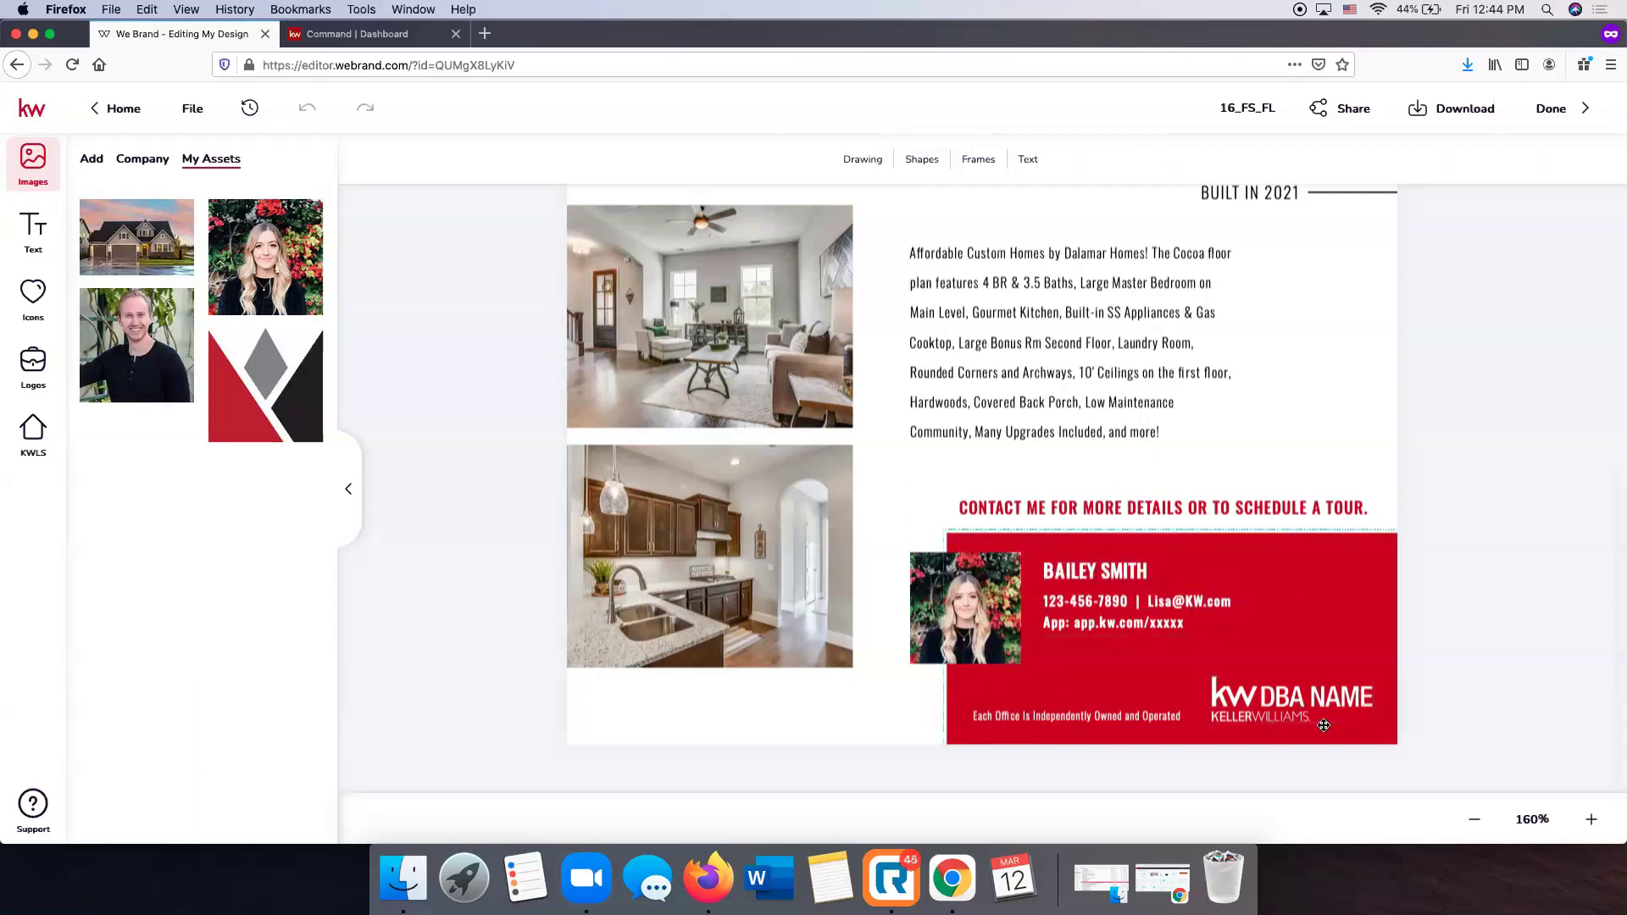
{"action": "left_click", "coordinate": [1294, 697]}
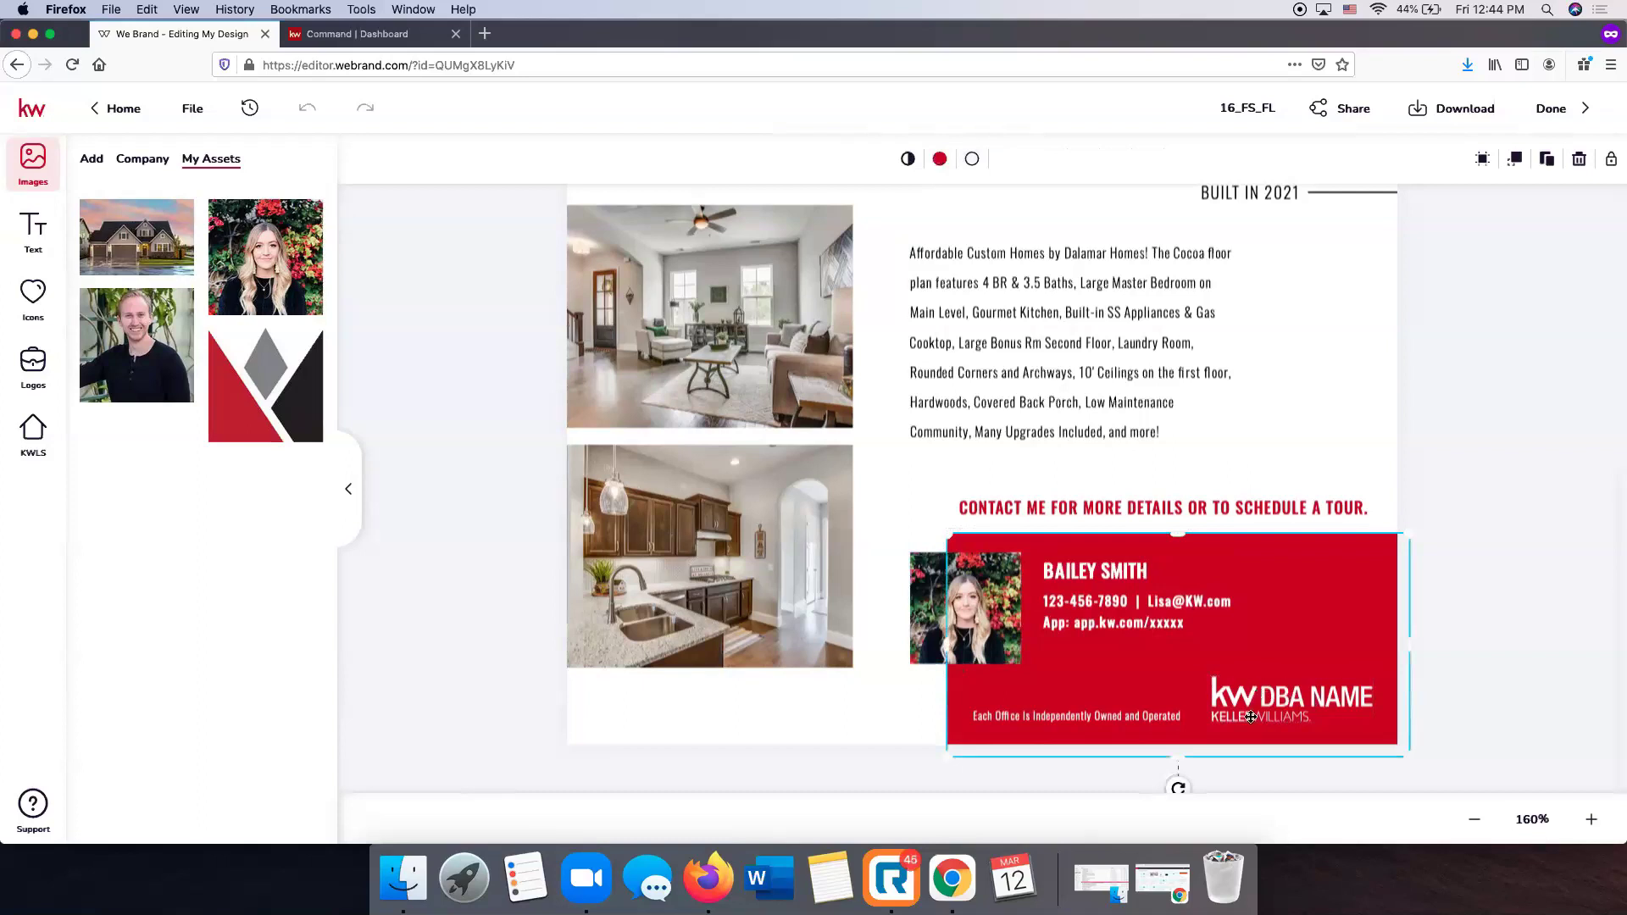
- Replace the DBA NAME placeholder with KW Logo W.svg from the company KW logo folder
{"action": "left_click", "coordinate": [1243, 697]}
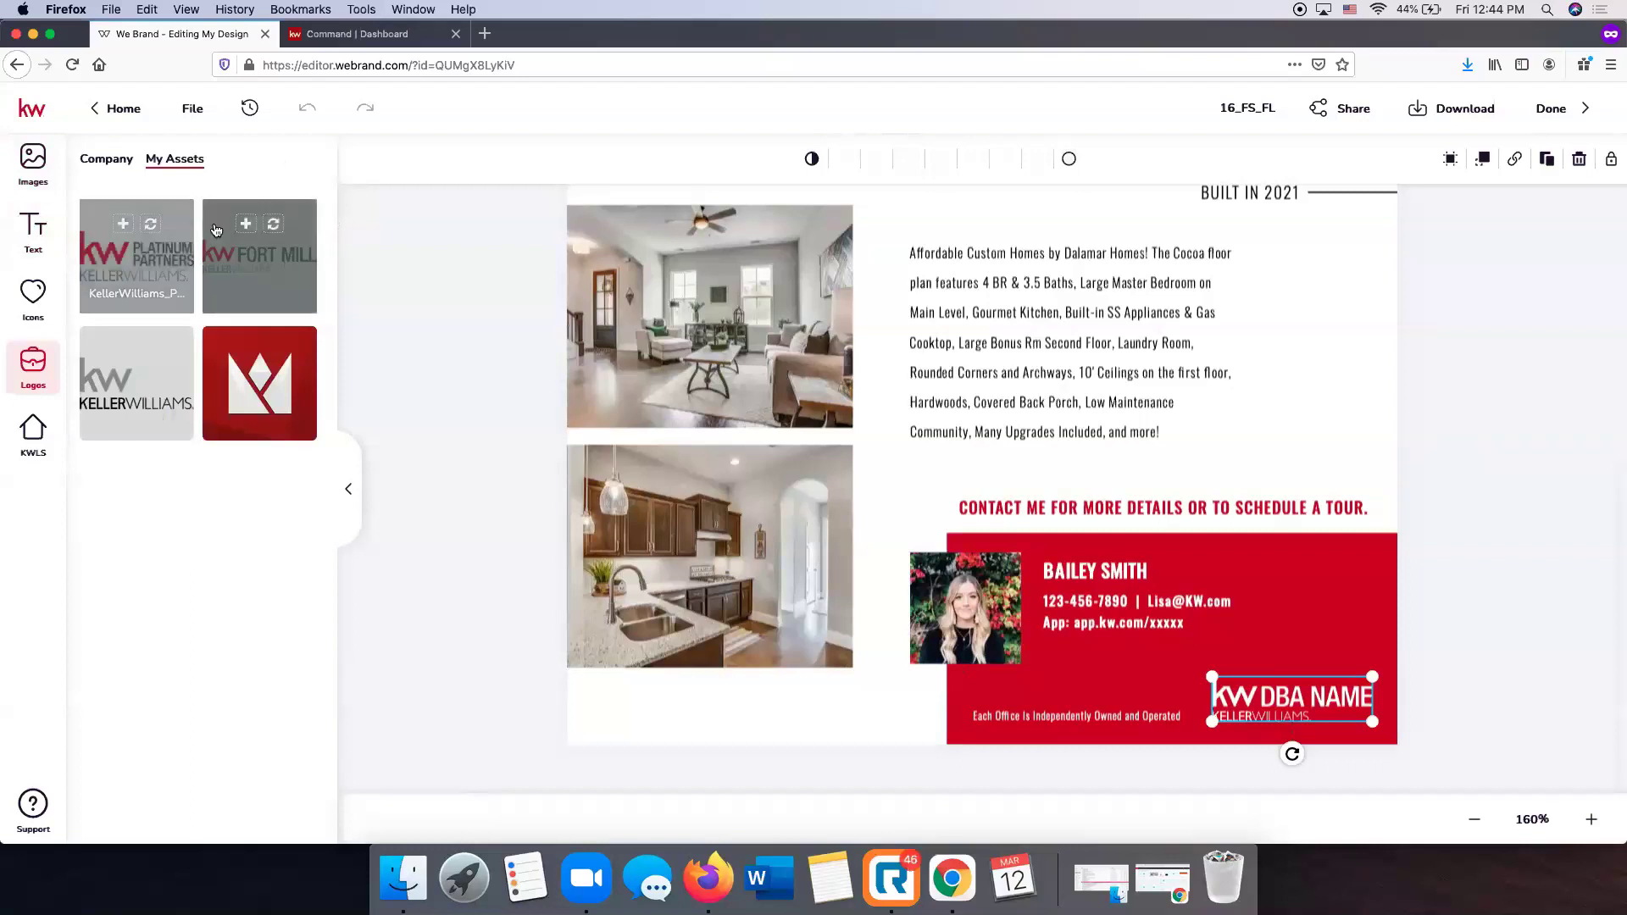
{"action": "mouse_move", "coordinate": [140, 345]}
{"action": "left_click", "coordinate": [106, 161]}
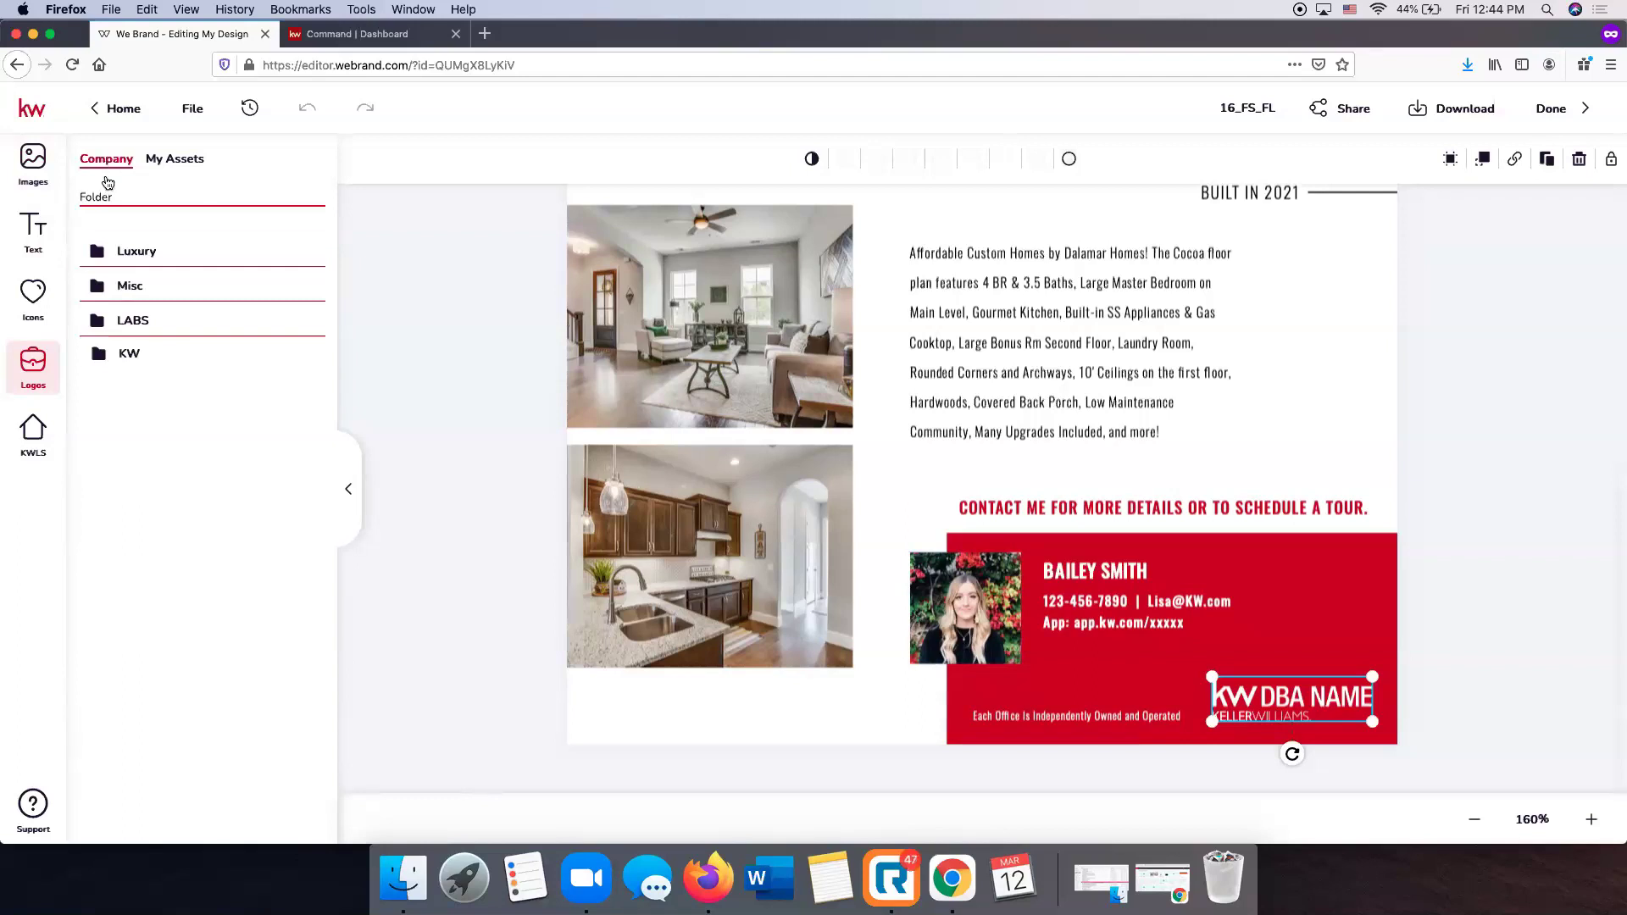
{"action": "left_click", "coordinate": [133, 356]}
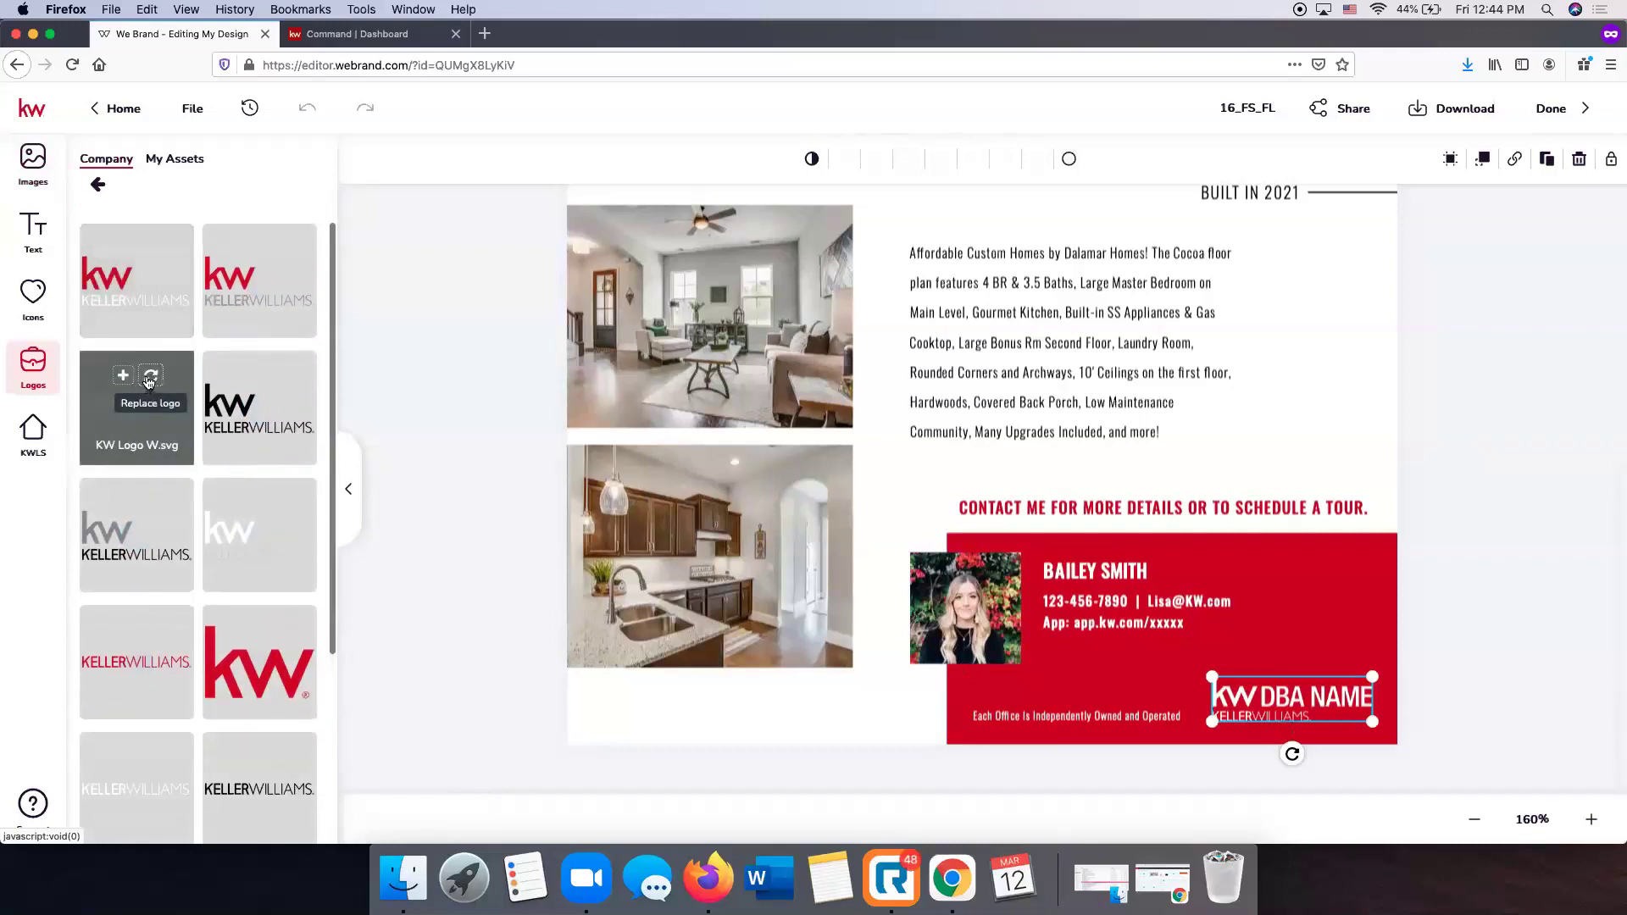
{"action": "left_click", "coordinate": [151, 376]}
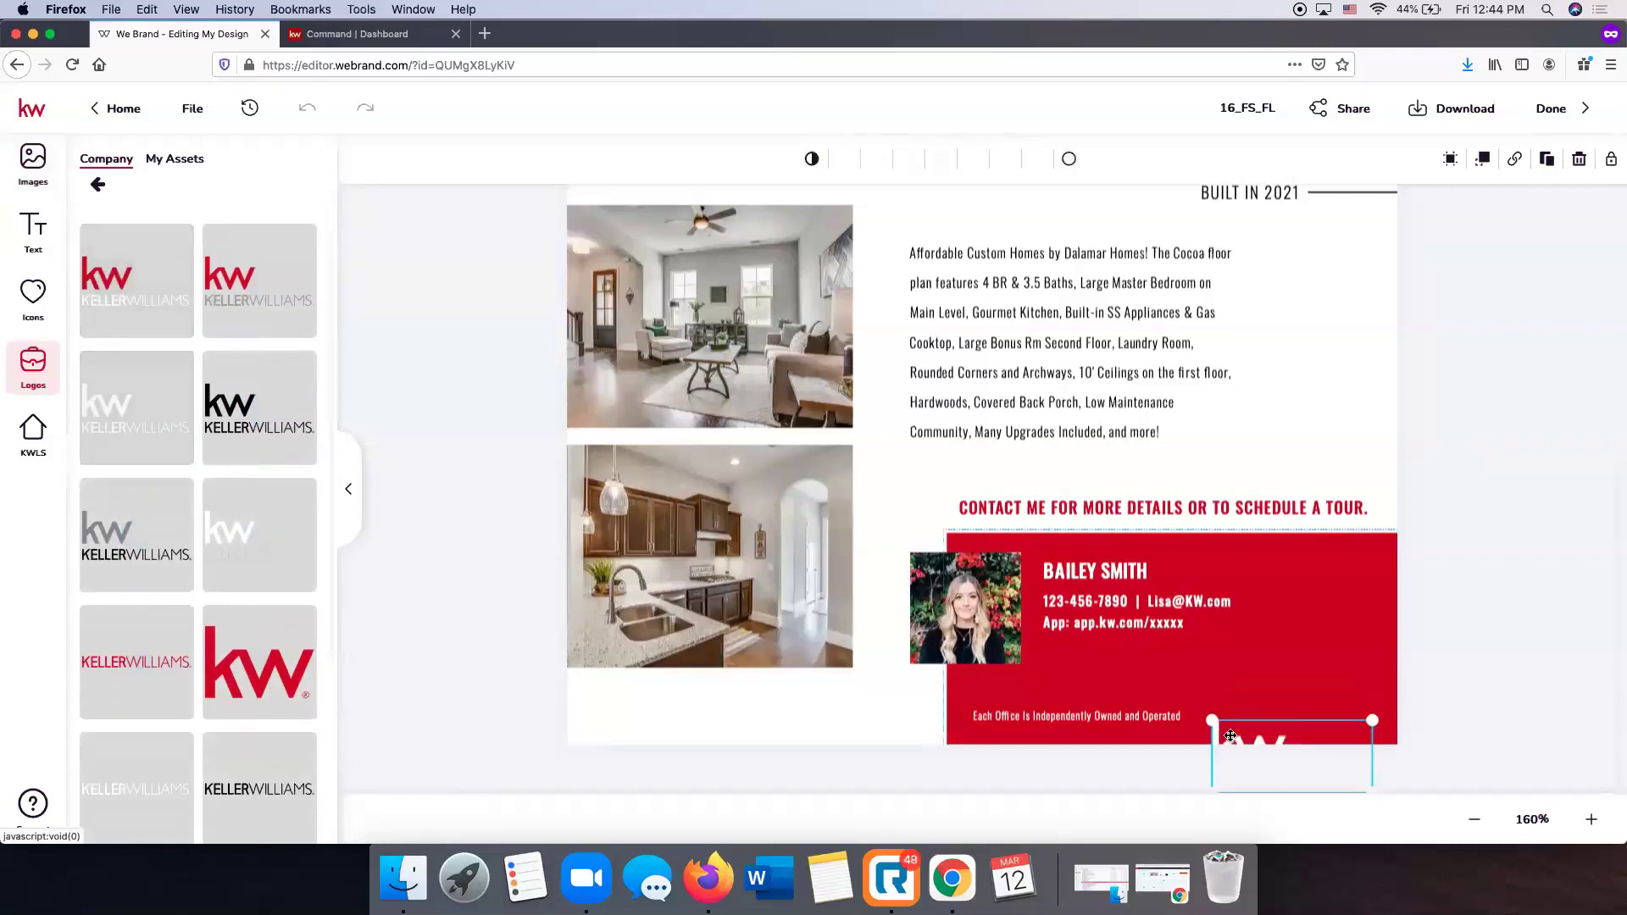
{"action": "left_click", "coordinate": [1469, 683]}
{"action": "scroll", "coordinate": [1471, 689], "scroll_direction": "up", "scroll_amount": 6}
{"action": "scroll", "coordinate": [1470, 690], "scroll_direction": "down", "scroll_amount": 8}
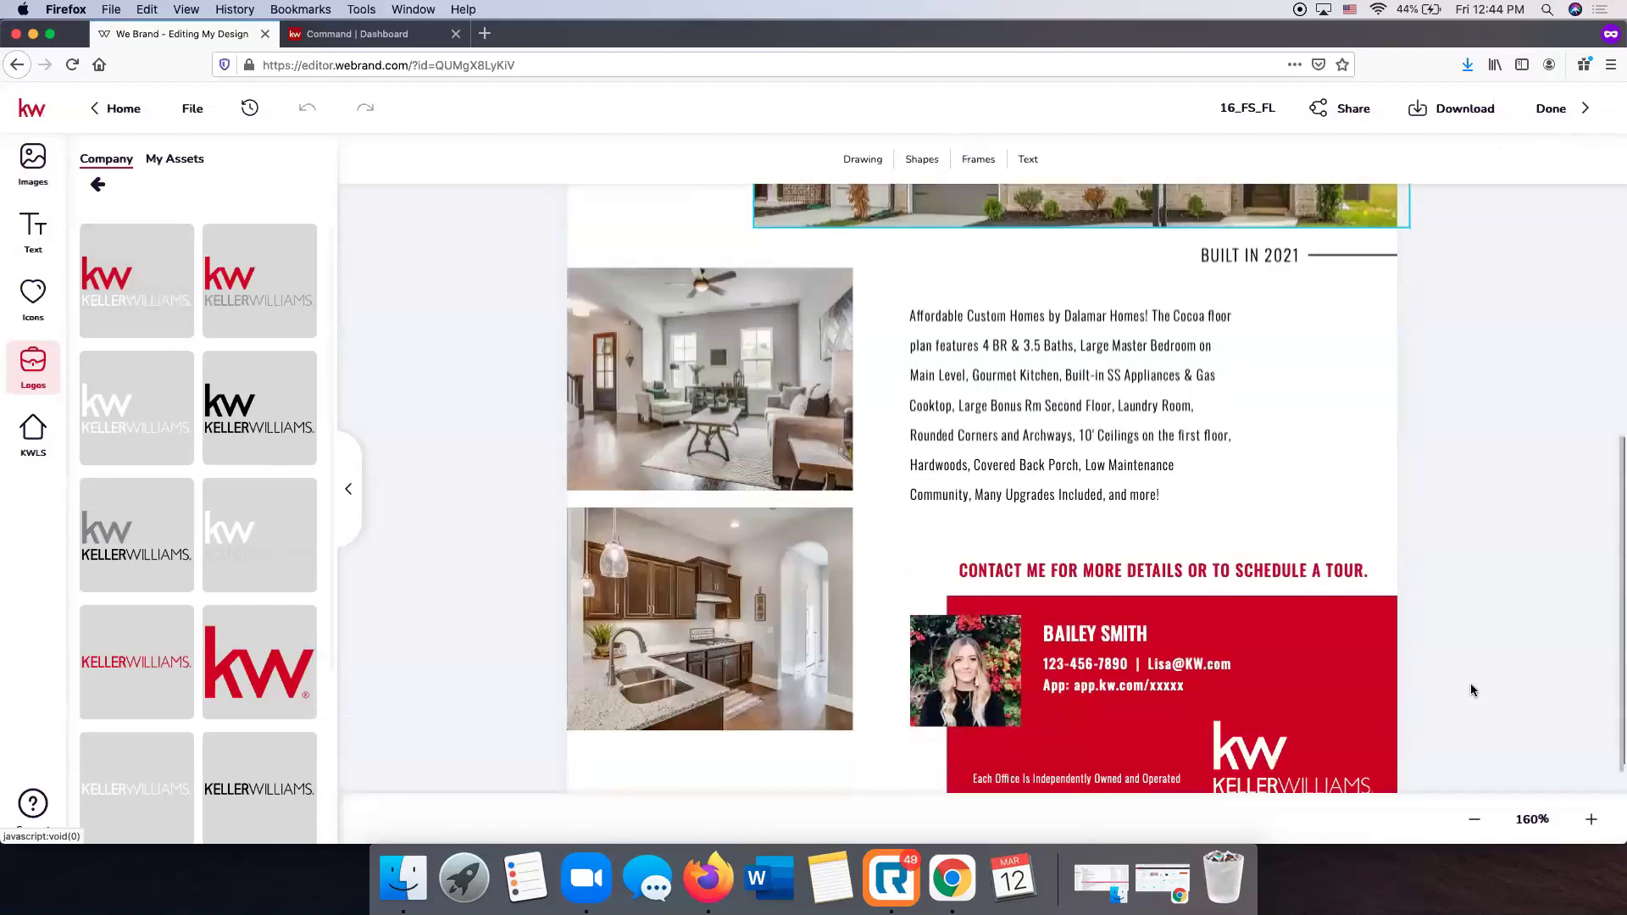
{"action": "scroll", "coordinate": [1470, 690], "scroll_direction": "up", "scroll_amount": 7}
{"action": "scroll", "coordinate": [1472, 689], "scroll_direction": "up", "scroll_amount": 1}
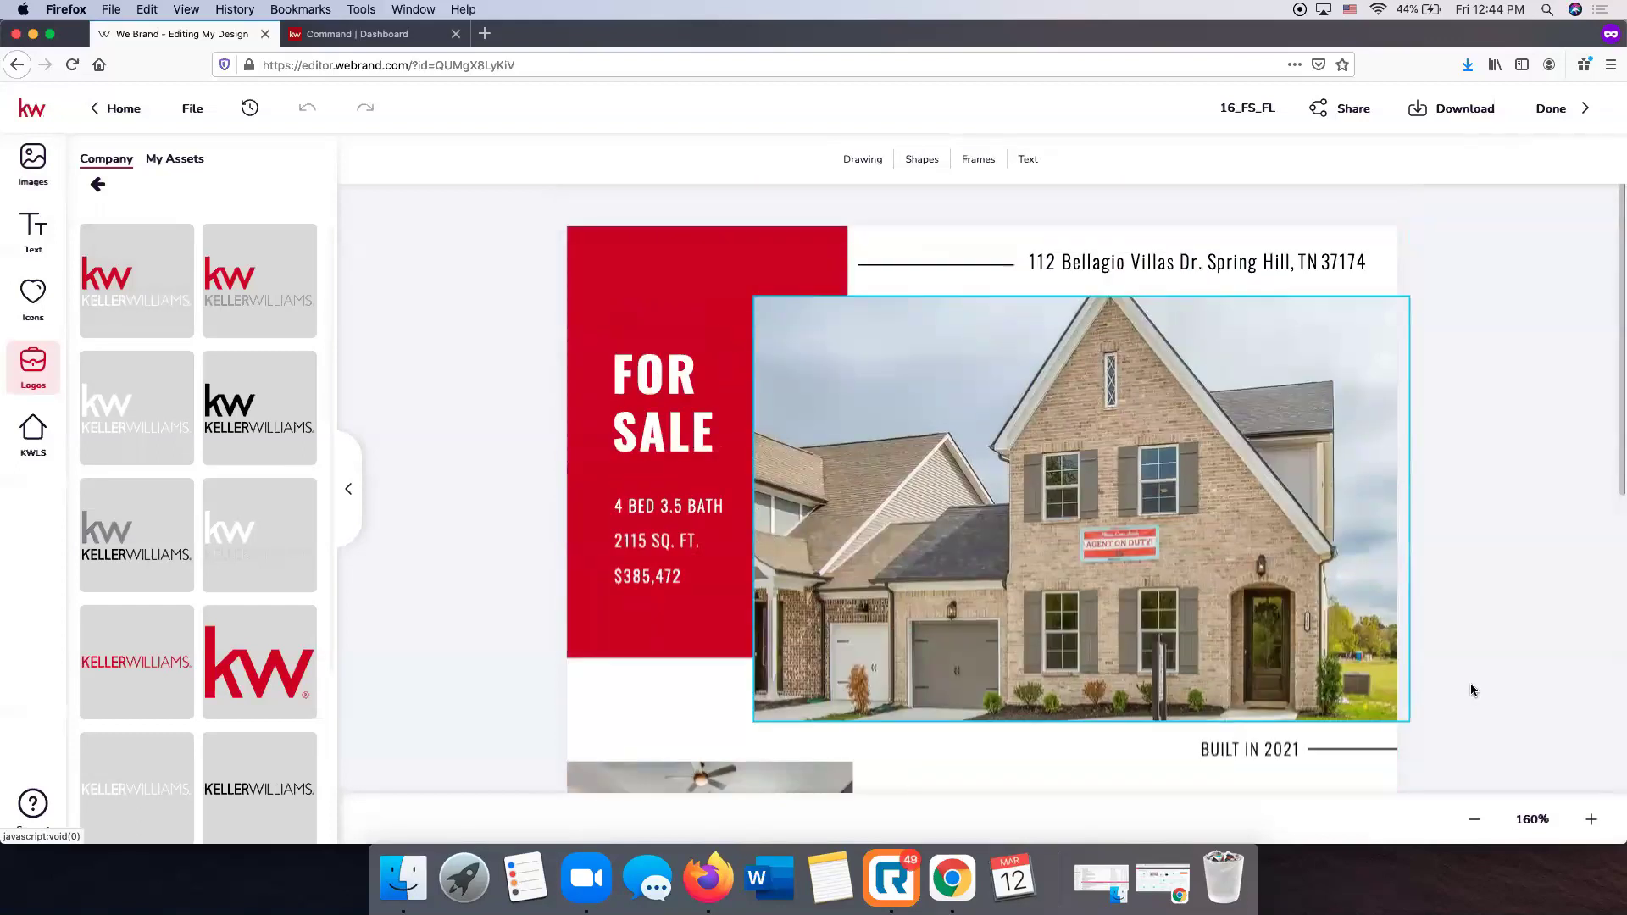
{"action": "scroll", "coordinate": [1472, 688], "scroll_direction": "down", "scroll_amount": 2}
{"action": "scroll", "coordinate": [1472, 688], "scroll_direction": "up", "scroll_amount": 2}
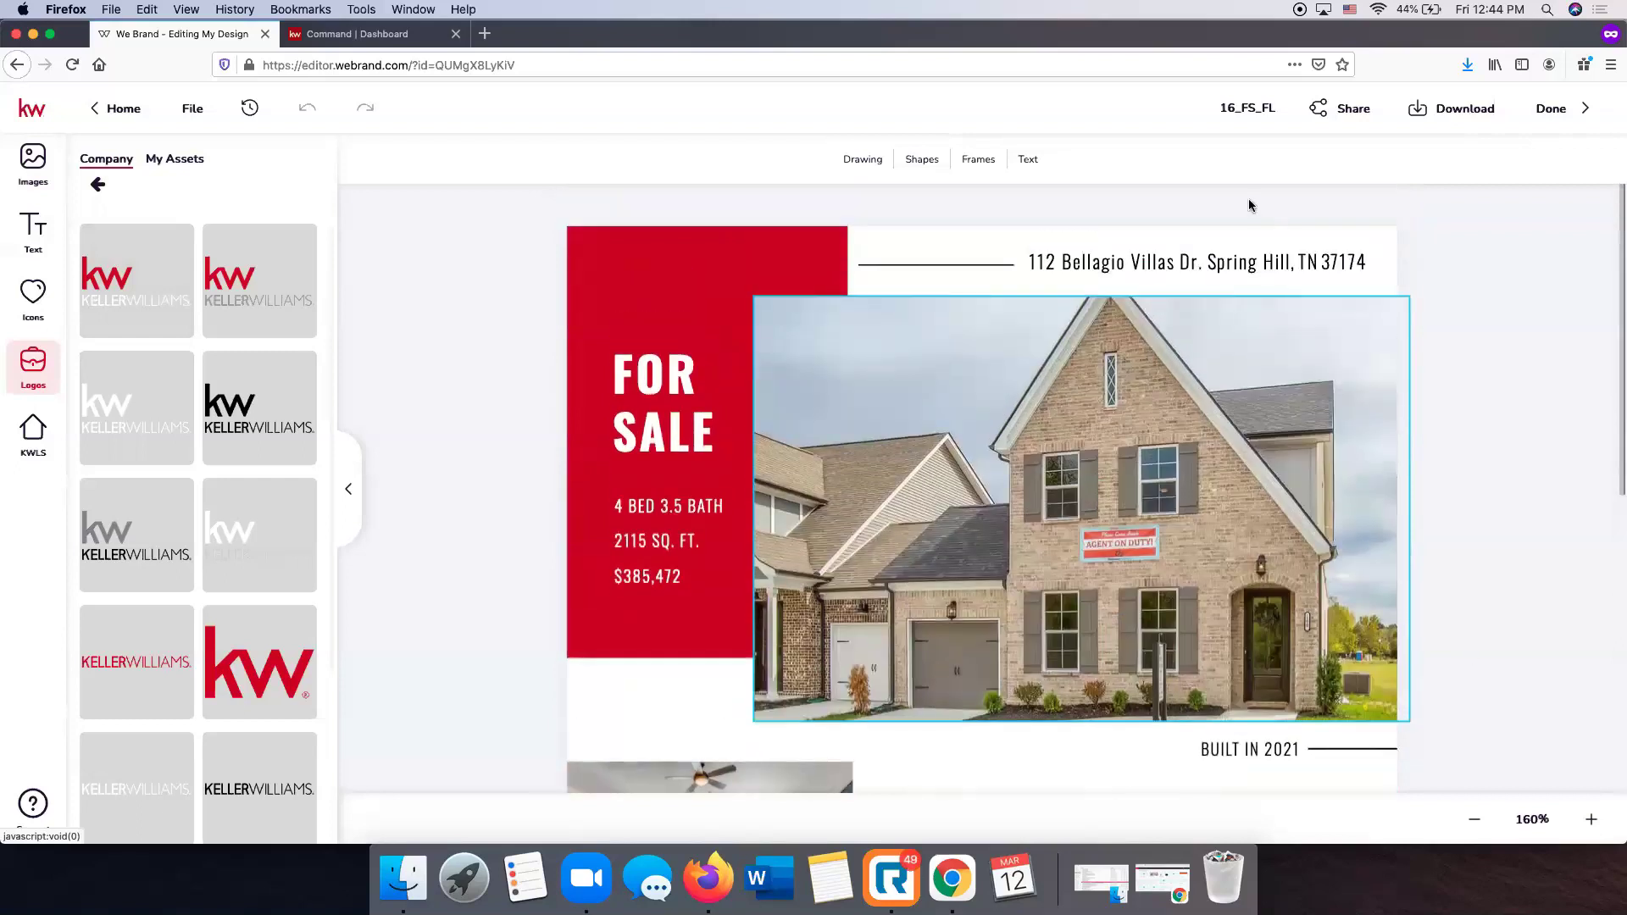
- Rename the design to 'Bellagio Flyer' and bring up its download options
{"action": "left_click", "coordinate": [1247, 108]}
{"action": "type", "text": "BEllagio Flyer"}
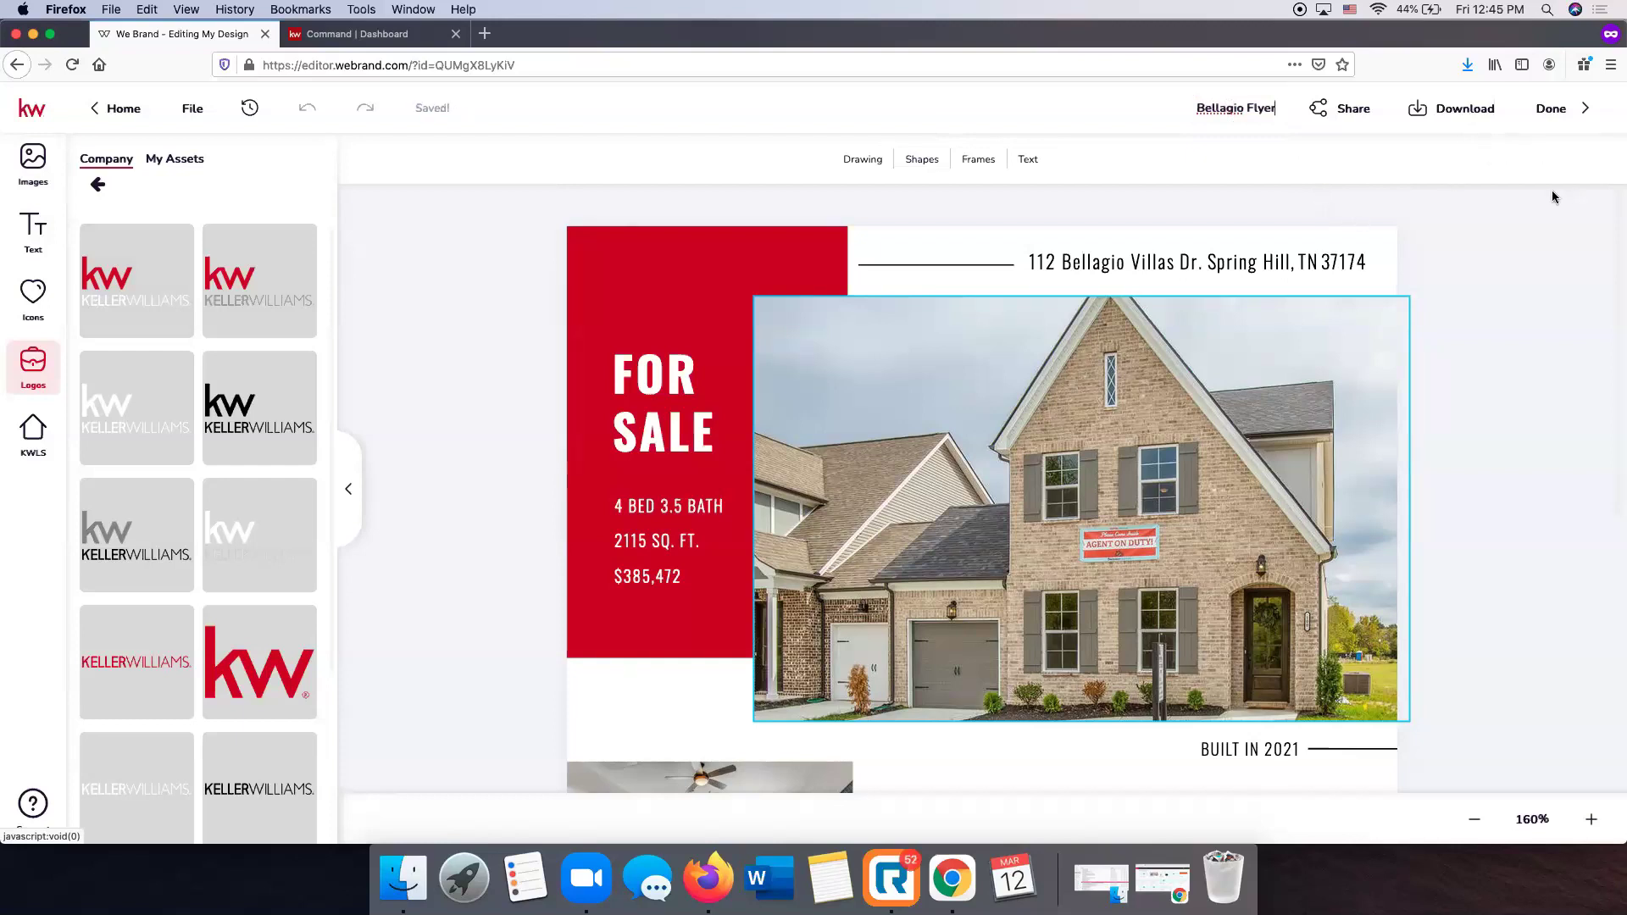
{"action": "left_click", "coordinate": [1460, 116]}
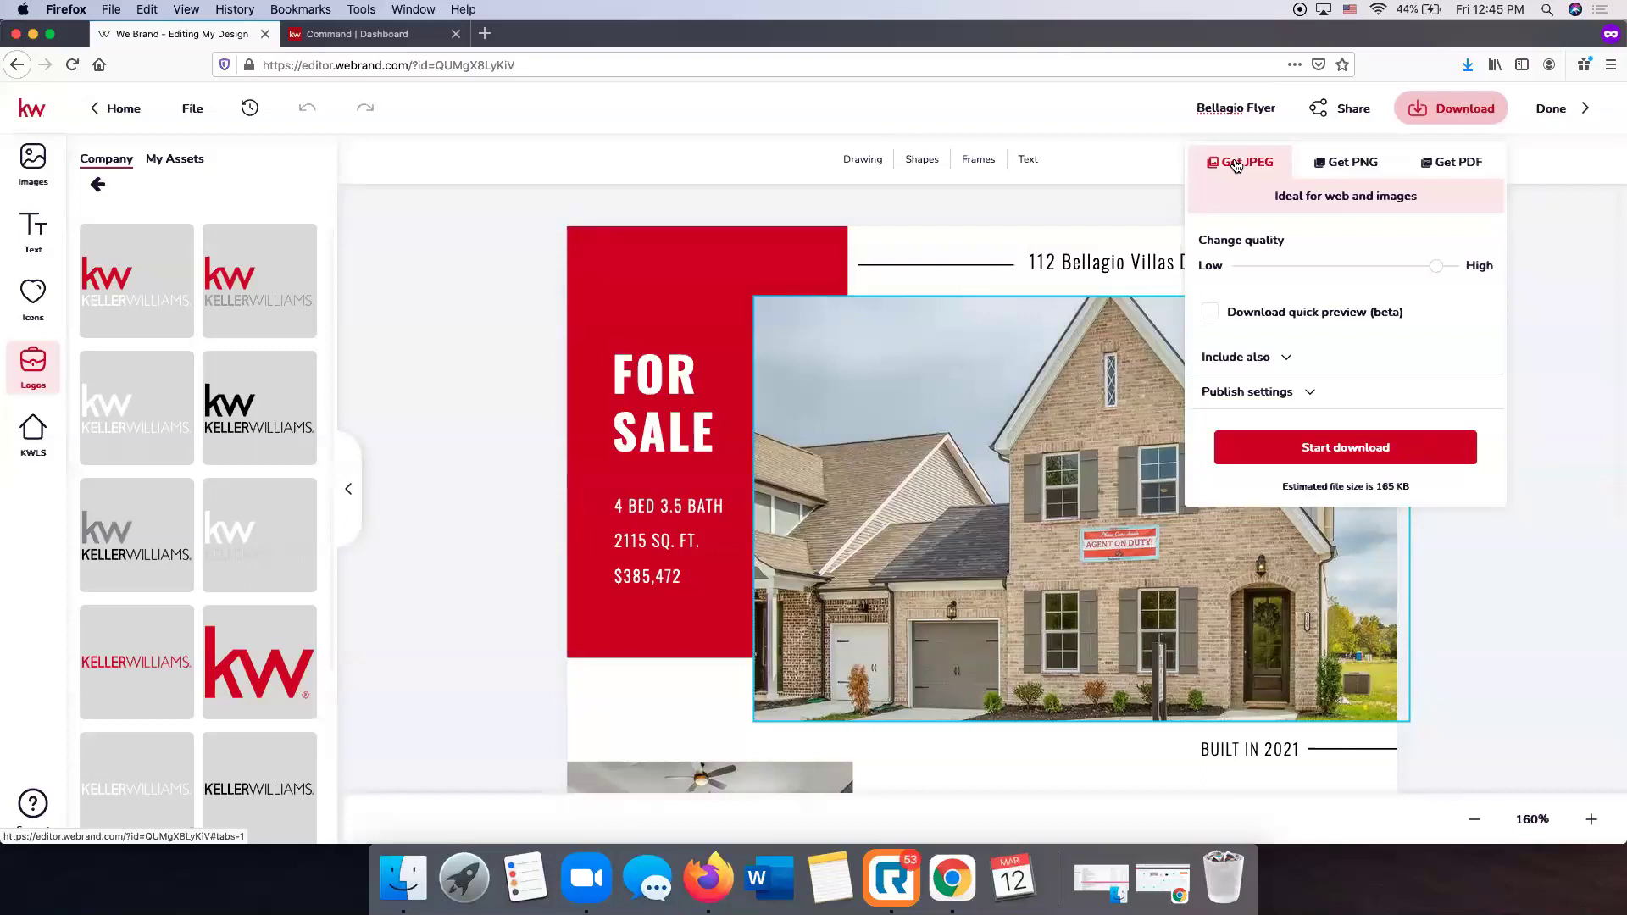
- Download the flyer as a PDF at high resolution print quality
{"action": "left_click", "coordinate": [1451, 169]}
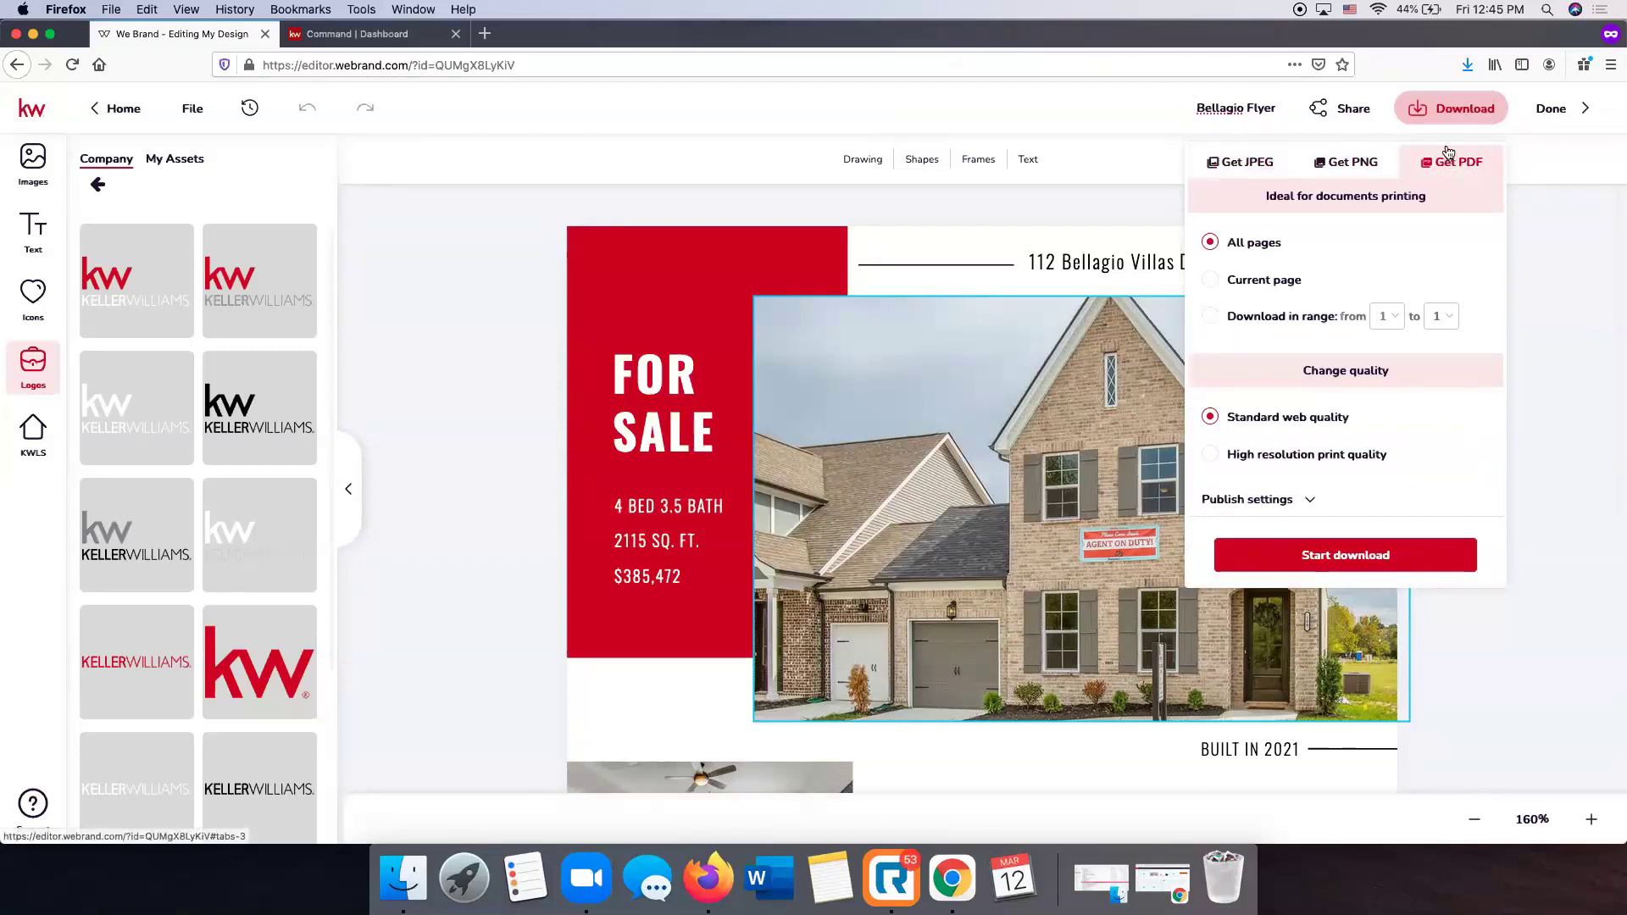
{"action": "left_click", "coordinate": [1269, 456]}
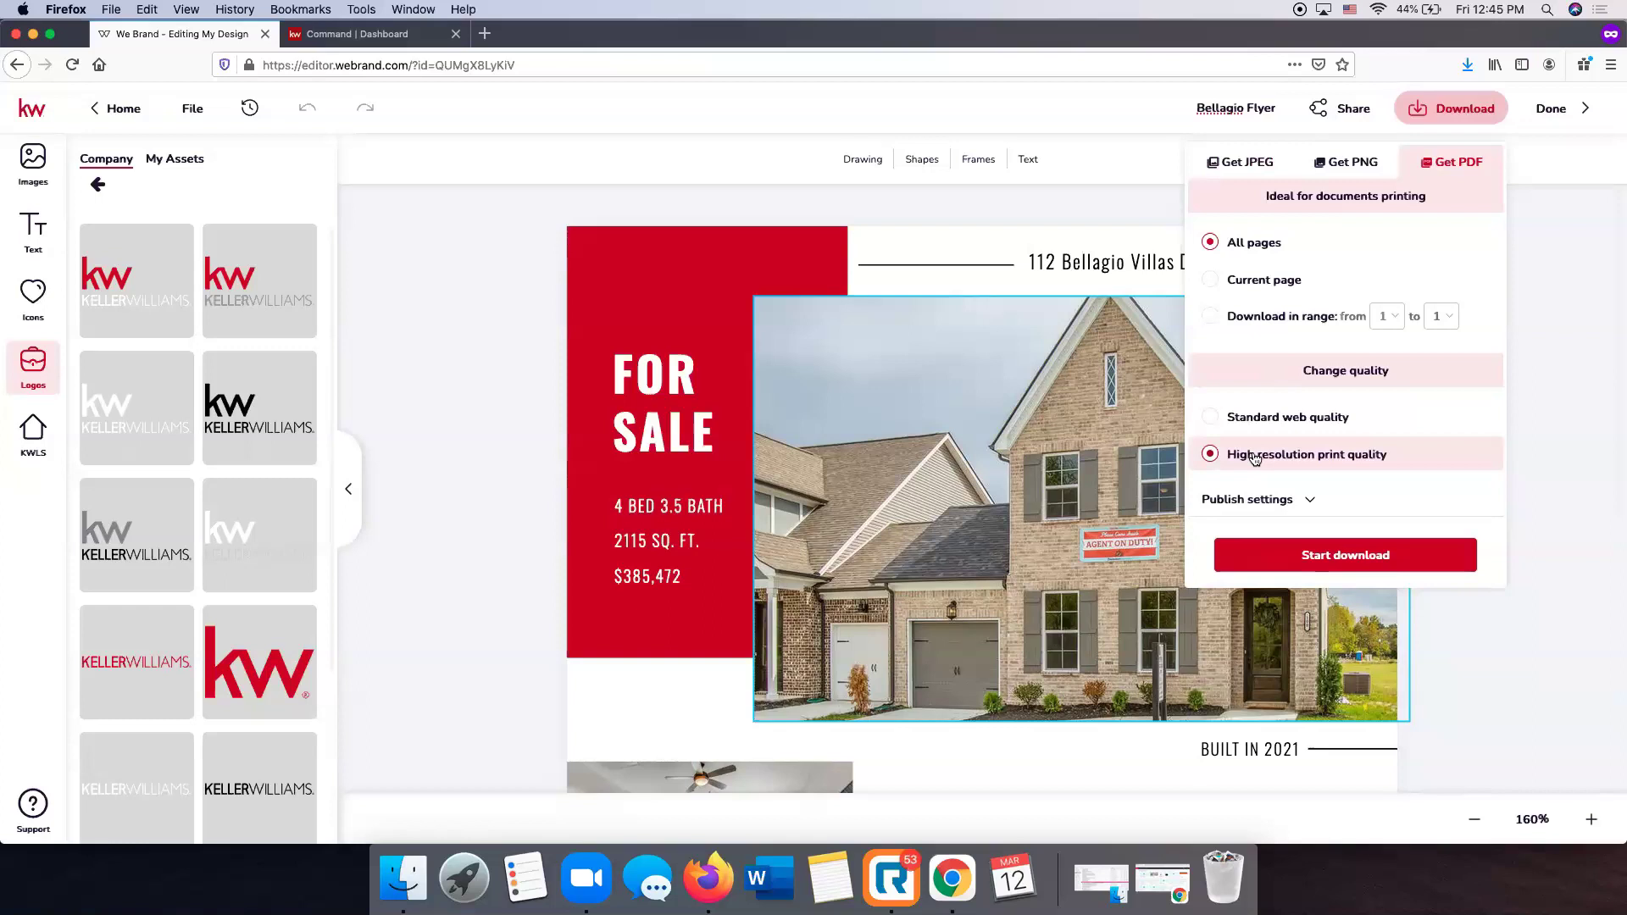
{"action": "left_click", "coordinate": [1316, 565]}
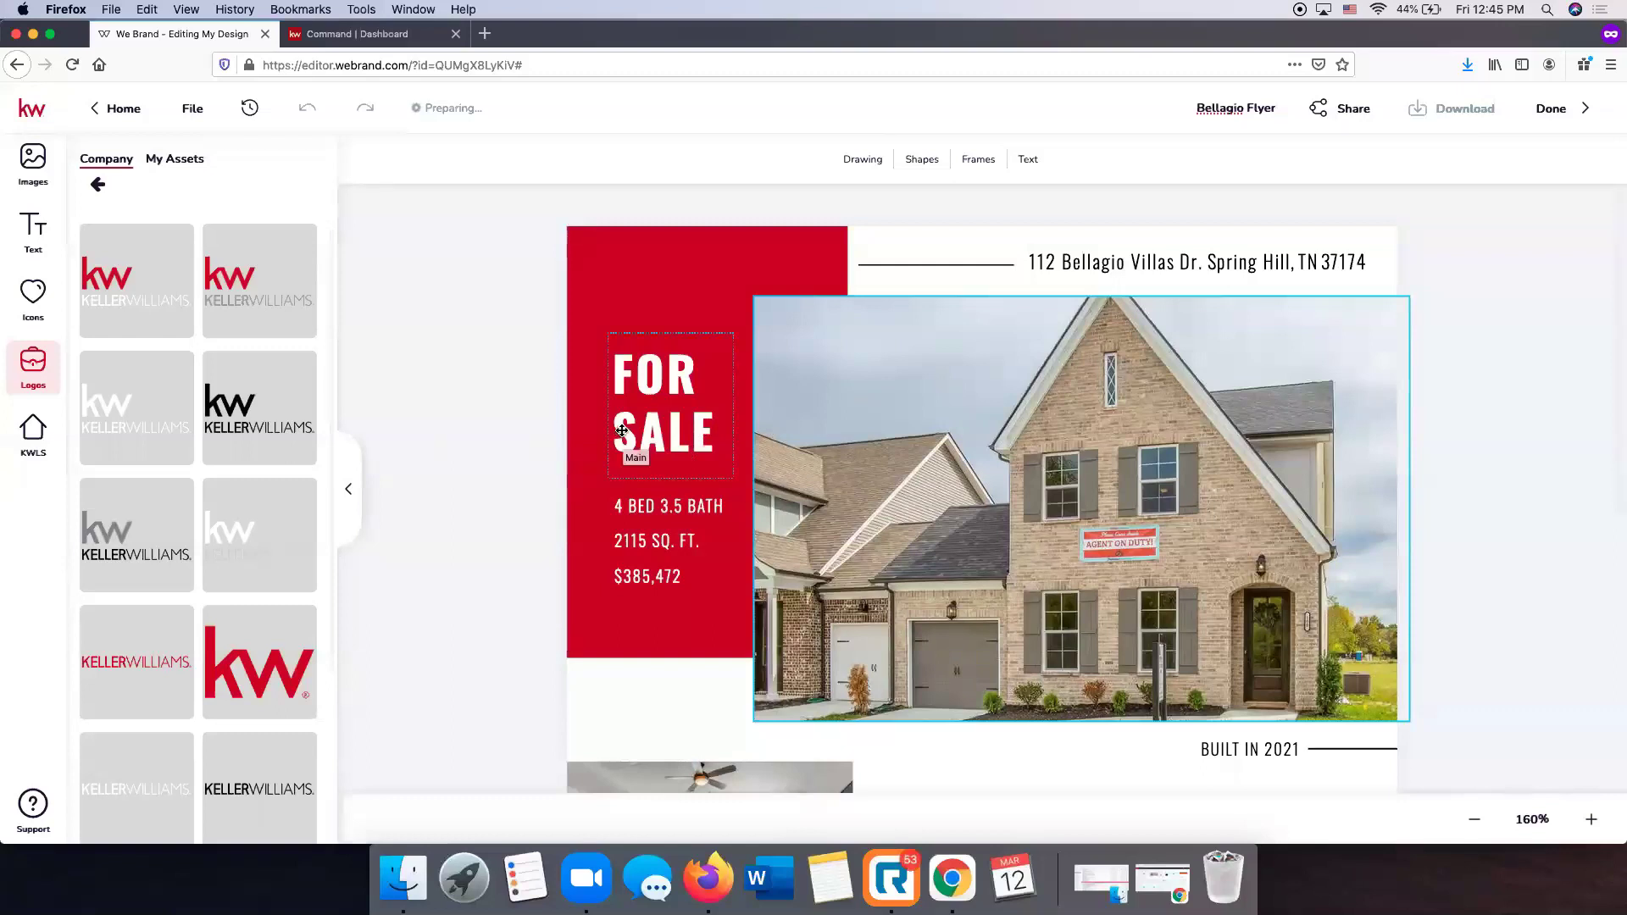
{"action": "scroll", "coordinate": [622, 431], "scroll_direction": "down", "scroll_amount": 1}
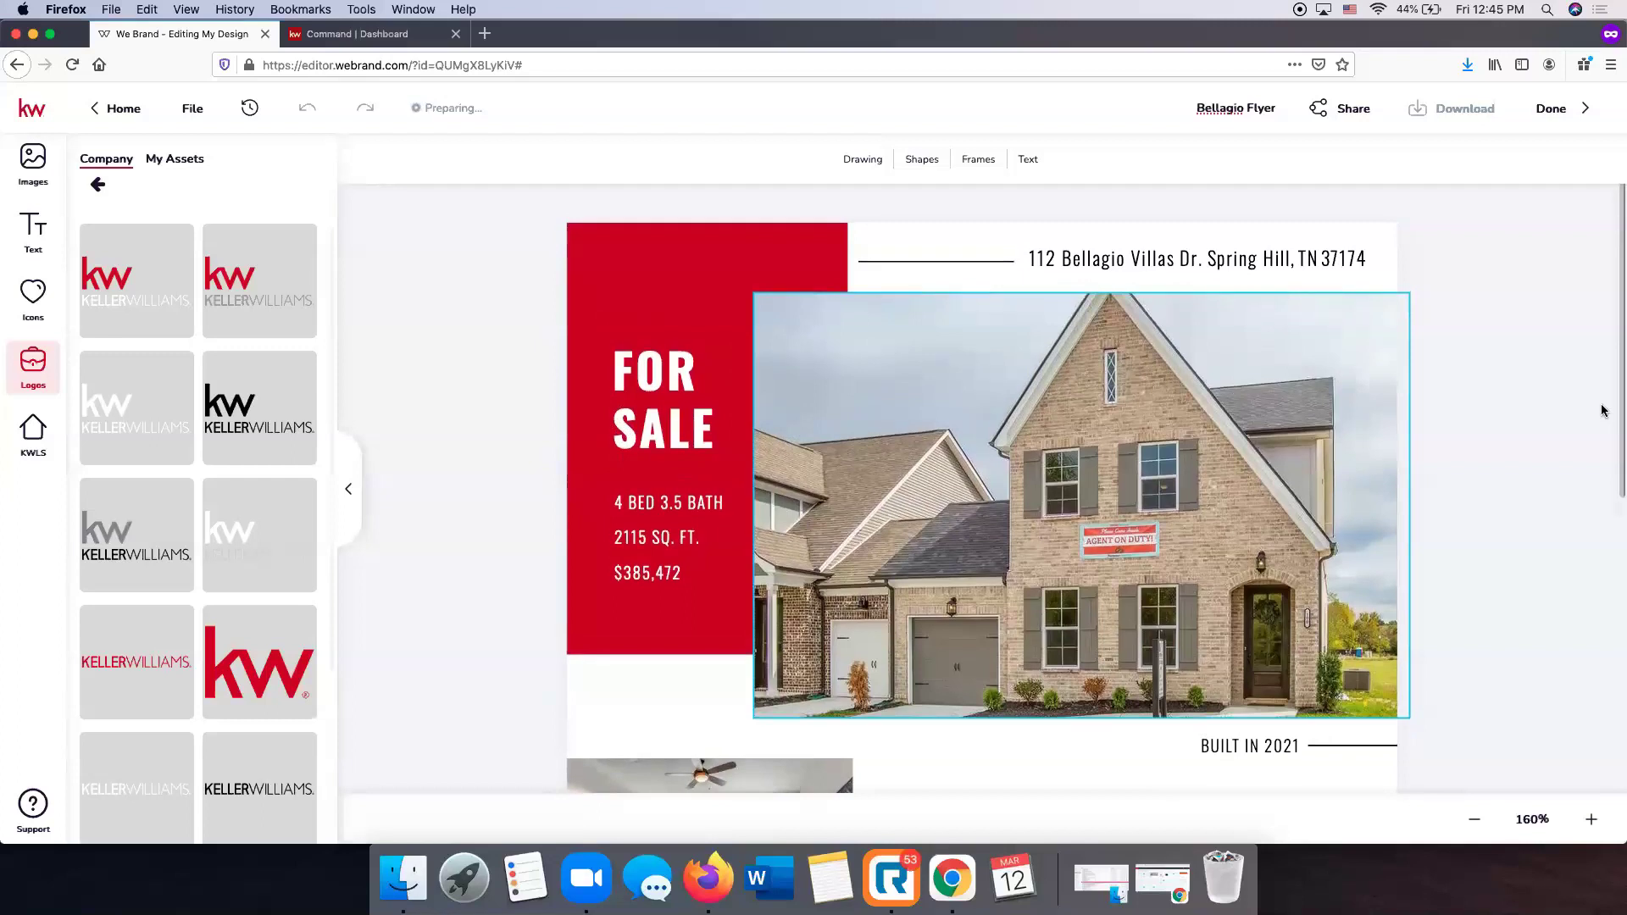
- Open bellagioflyer_original.pdf in Preview, scroll through to check it, then close it
{"action": "left_click", "coordinate": [475, 429]}
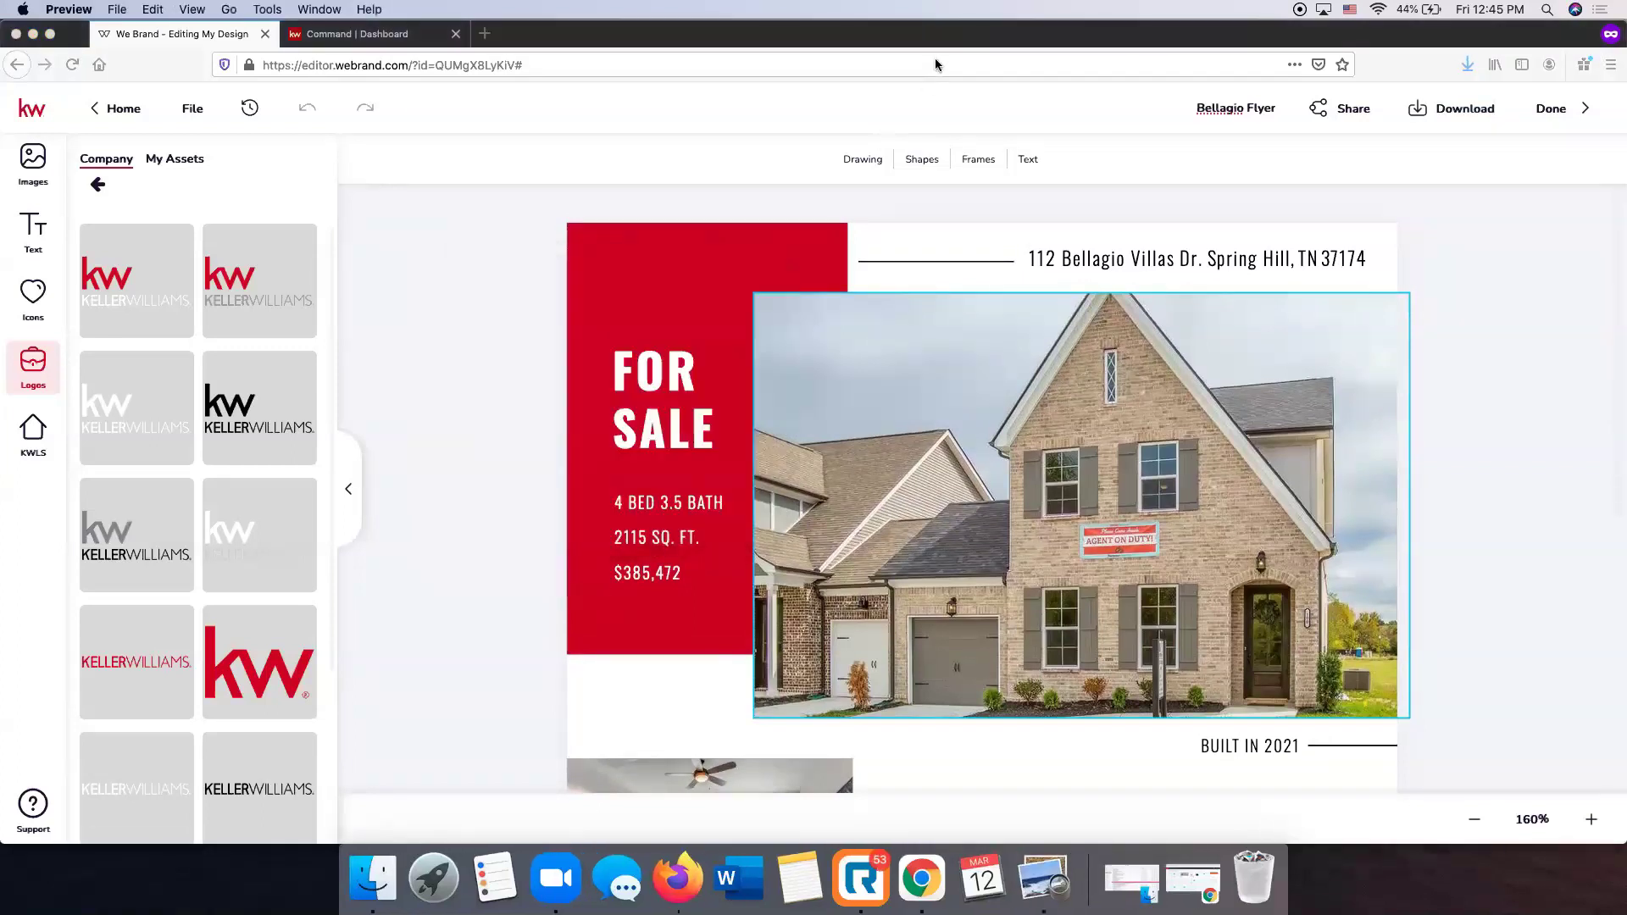
{"action": "left_click_drag", "start_coordinate": [310, 44], "coordinate": [800, 41]}
{"action": "scroll", "coordinate": [759, 669], "scroll_direction": "down", "scroll_amount": 3}
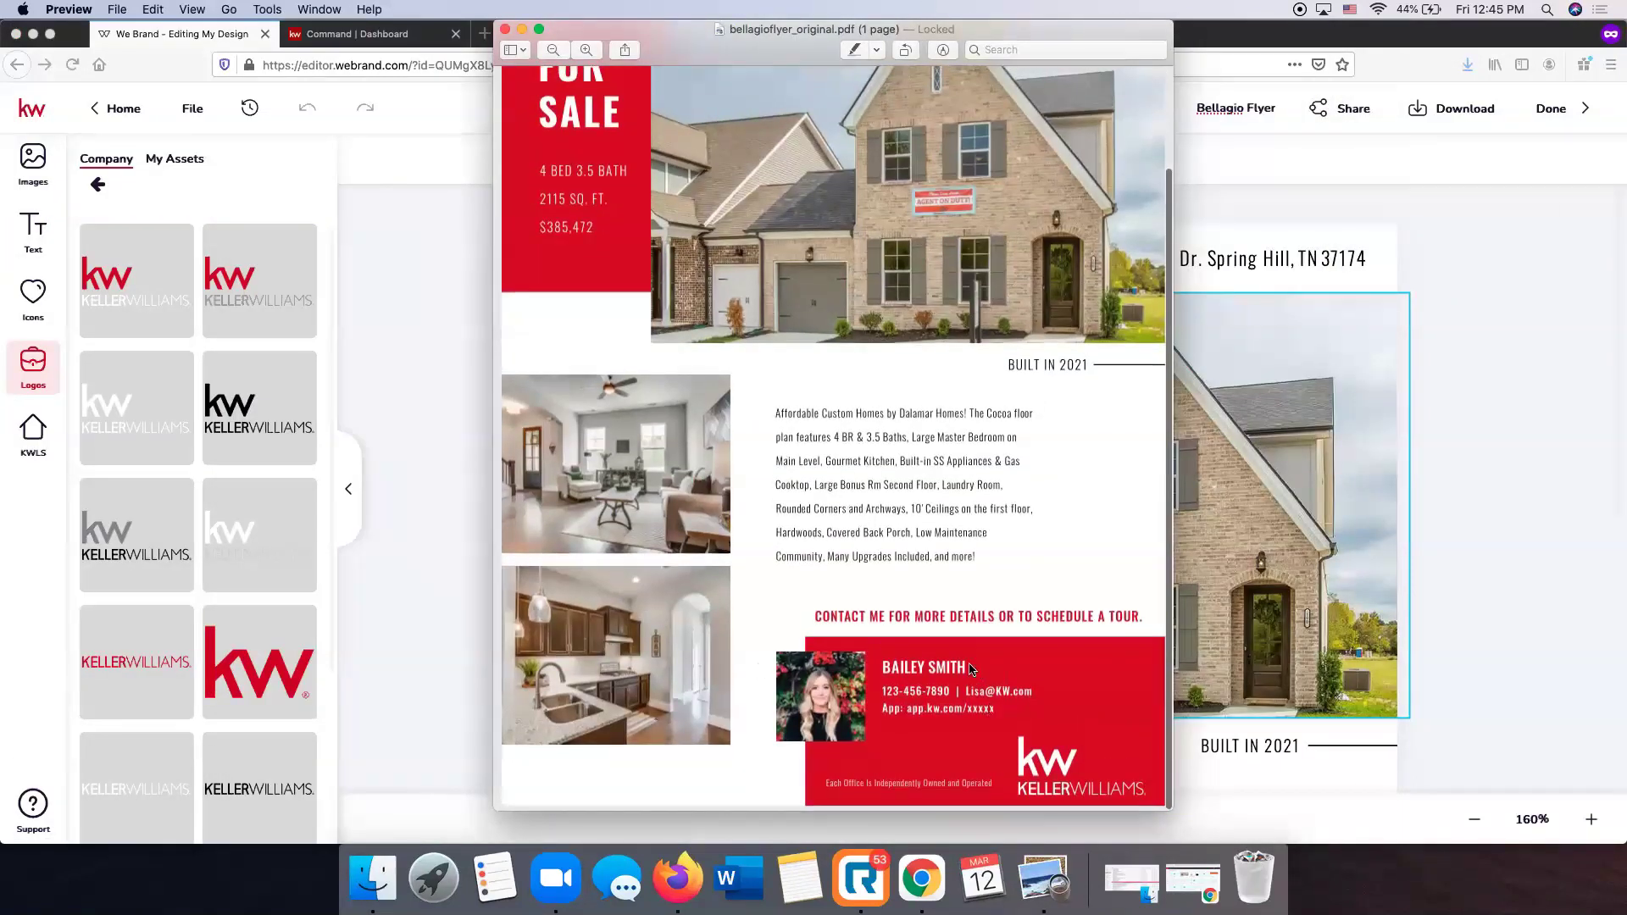
{"action": "scroll", "coordinate": [971, 669], "scroll_direction": "up", "scroll_amount": 3}
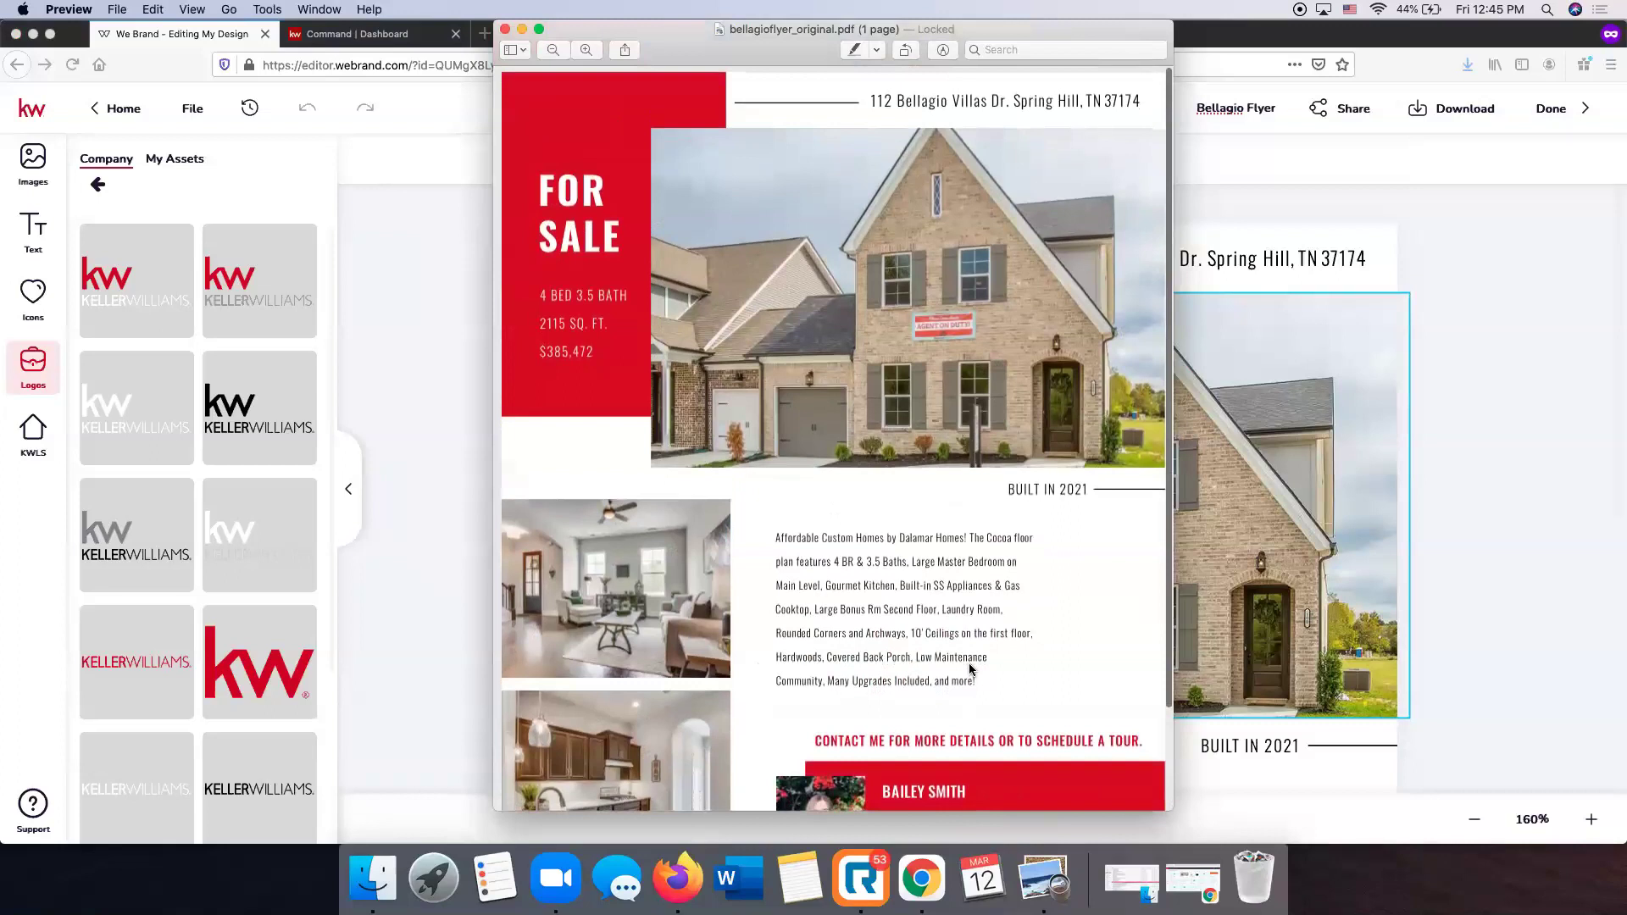
{"action": "scroll", "coordinate": [970, 670], "scroll_direction": "down", "scroll_amount": 3}
{"action": "scroll", "coordinate": [971, 670], "scroll_direction": "up", "scroll_amount": 3}
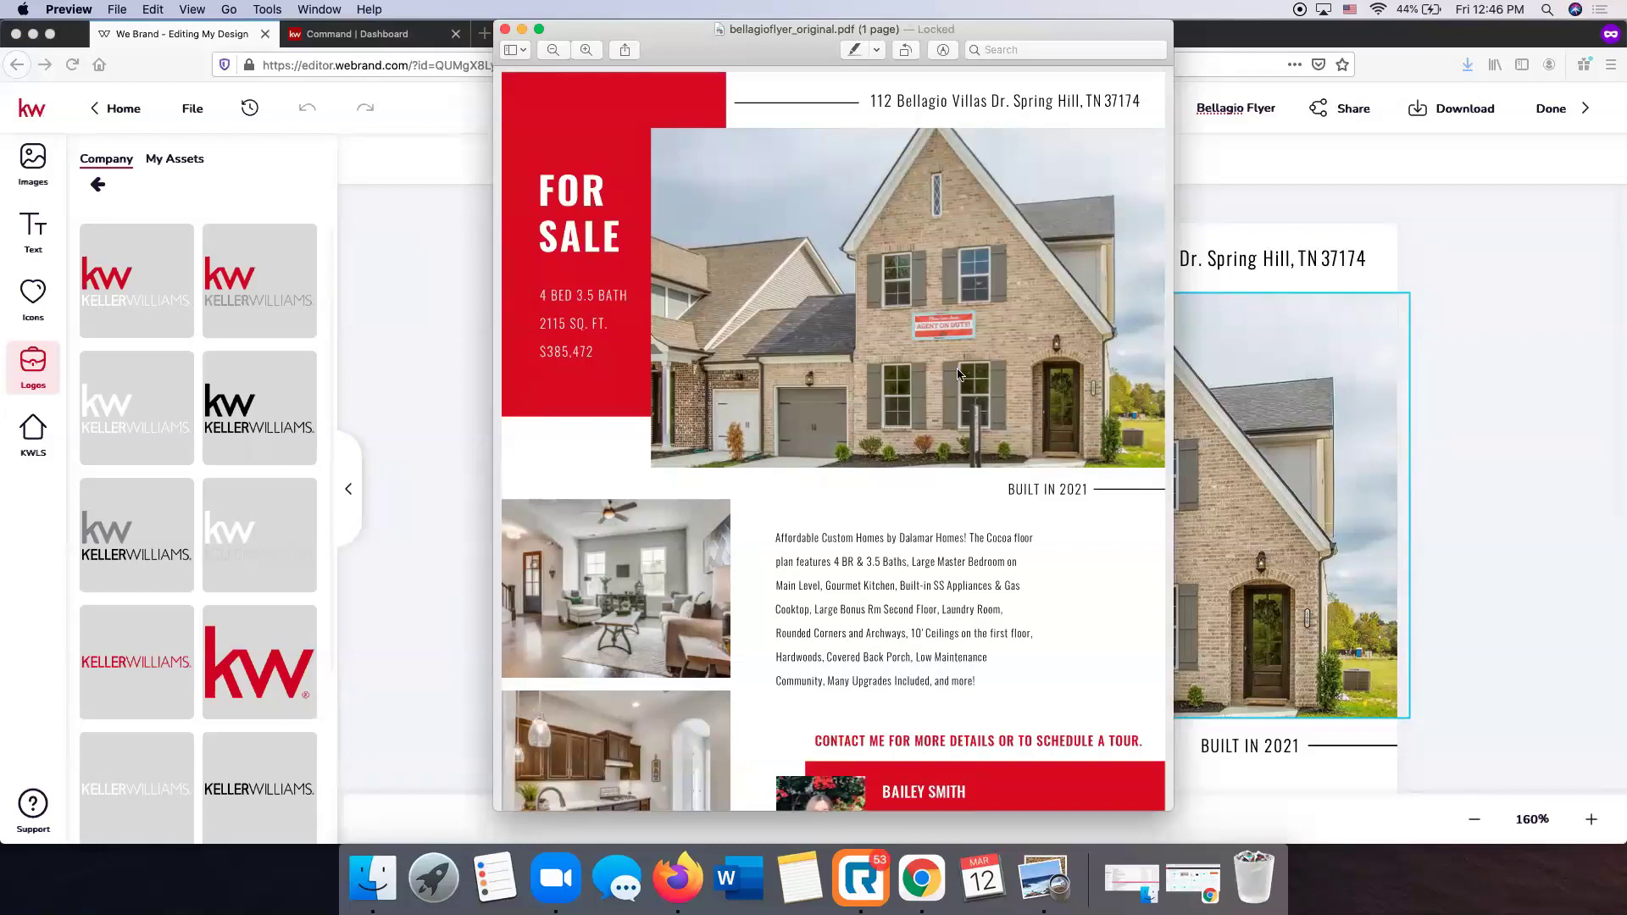
{"action": "left_click", "coordinate": [505, 31]}
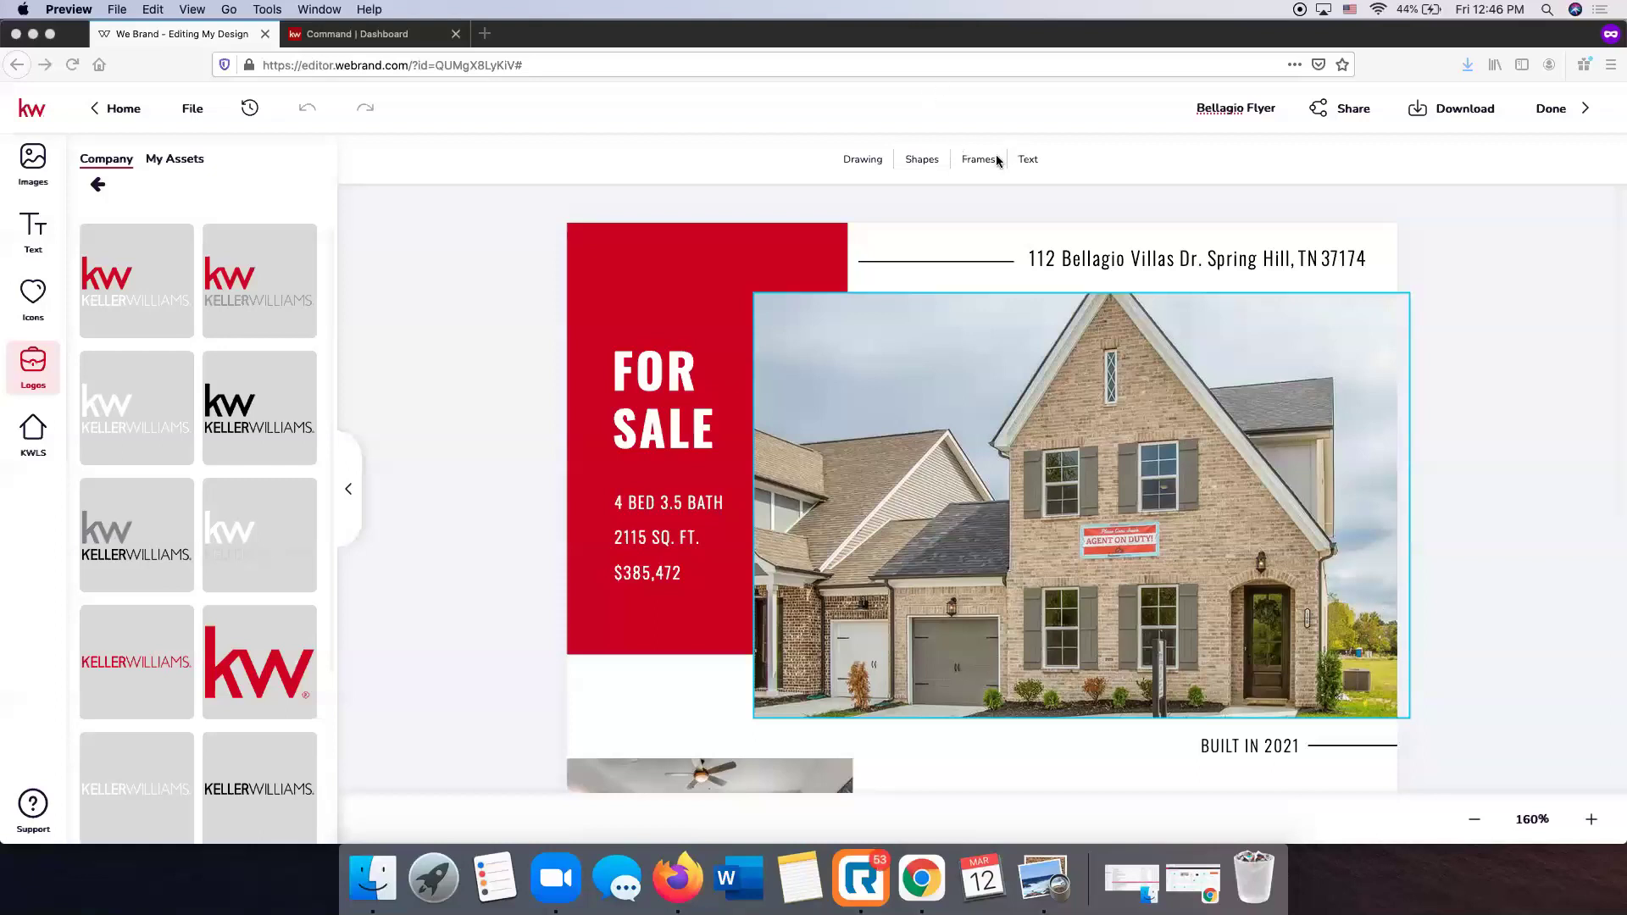
{"action": "scroll", "coordinate": [1310, 413], "scroll_direction": "down", "scroll_amount": 5}
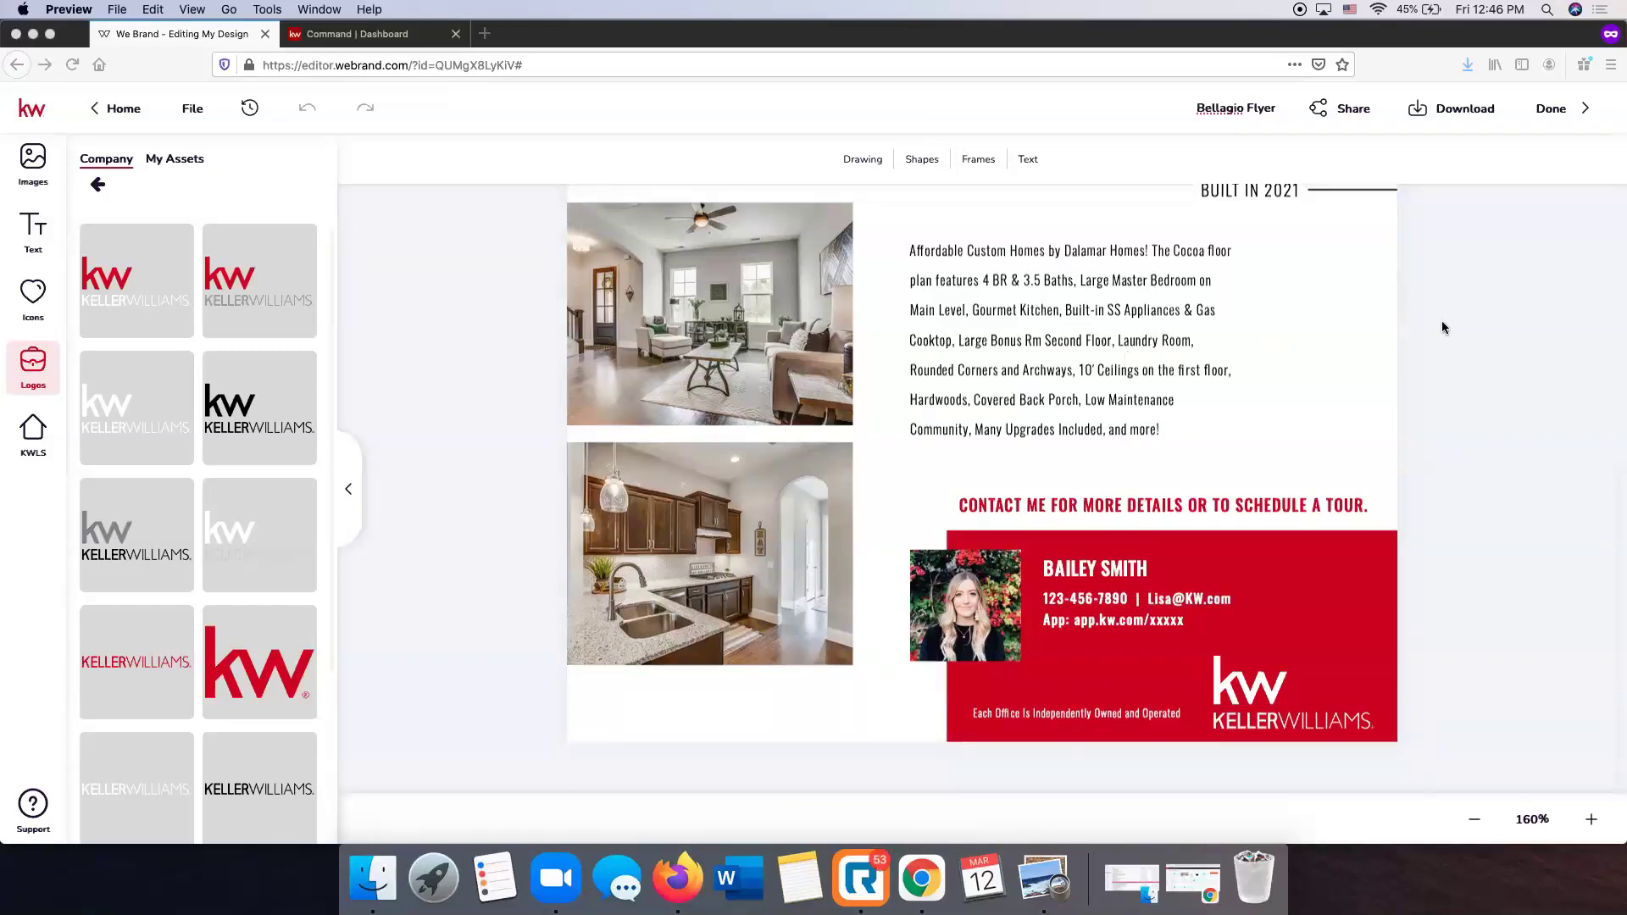
- Quit Preview and compare the flyer's JPEG, PNG and PDF download options
{"action": "key", "text": "super+q"}
{"action": "scroll", "coordinate": [1255, 195], "scroll_direction": "up", "scroll_amount": 5}
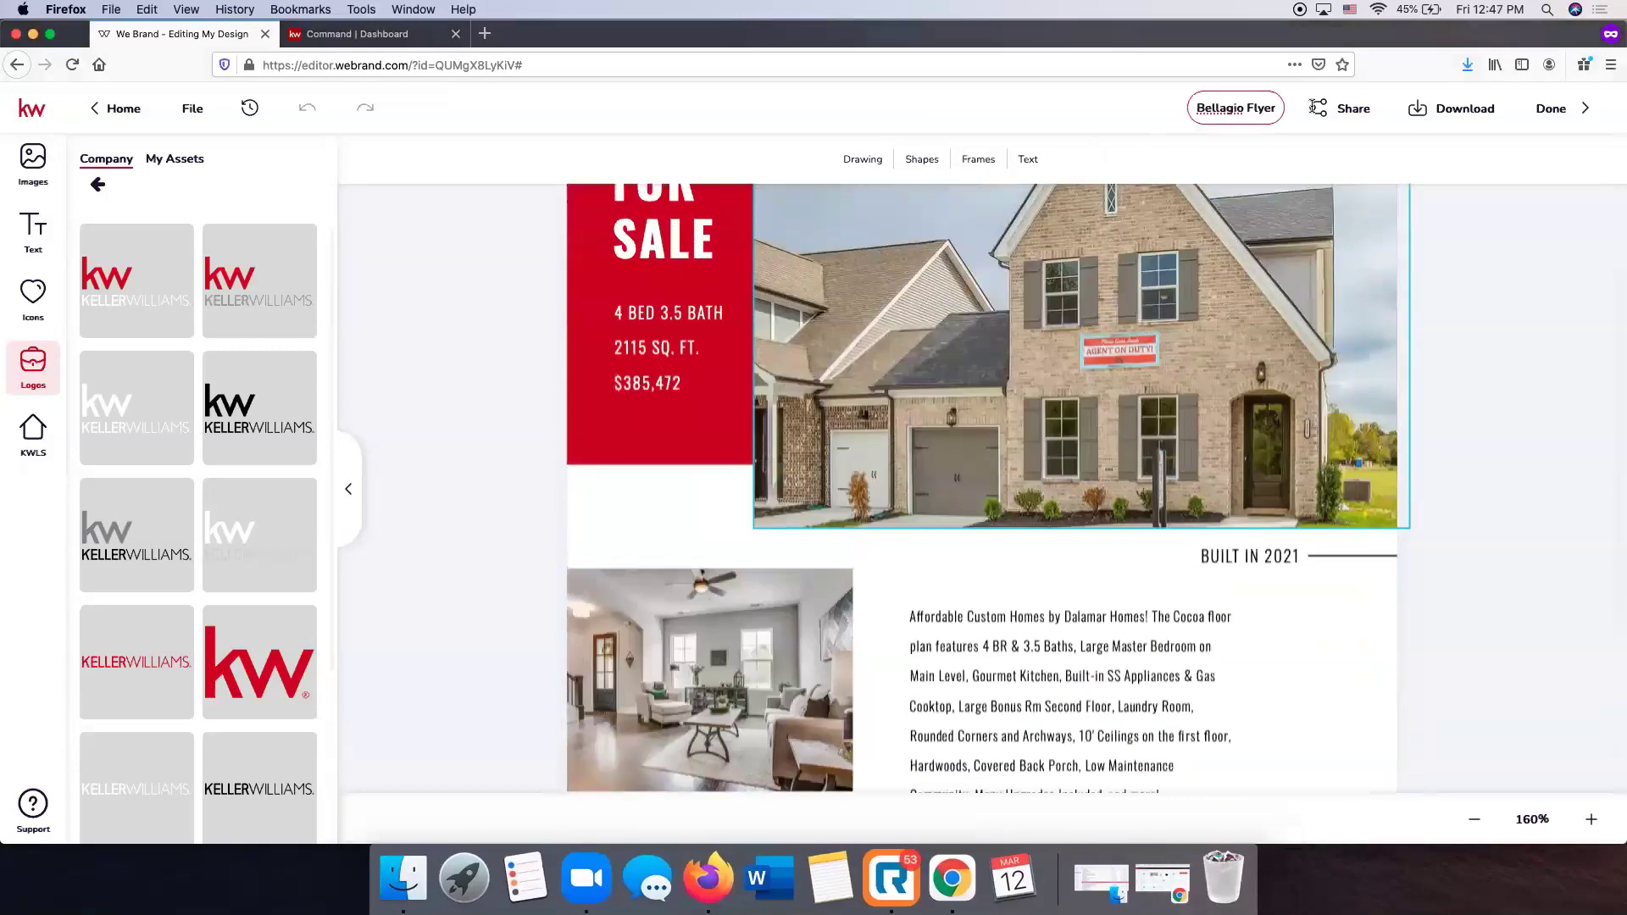
{"action": "left_click", "coordinate": [1469, 111]}
{"action": "left_click", "coordinate": [1329, 166]}
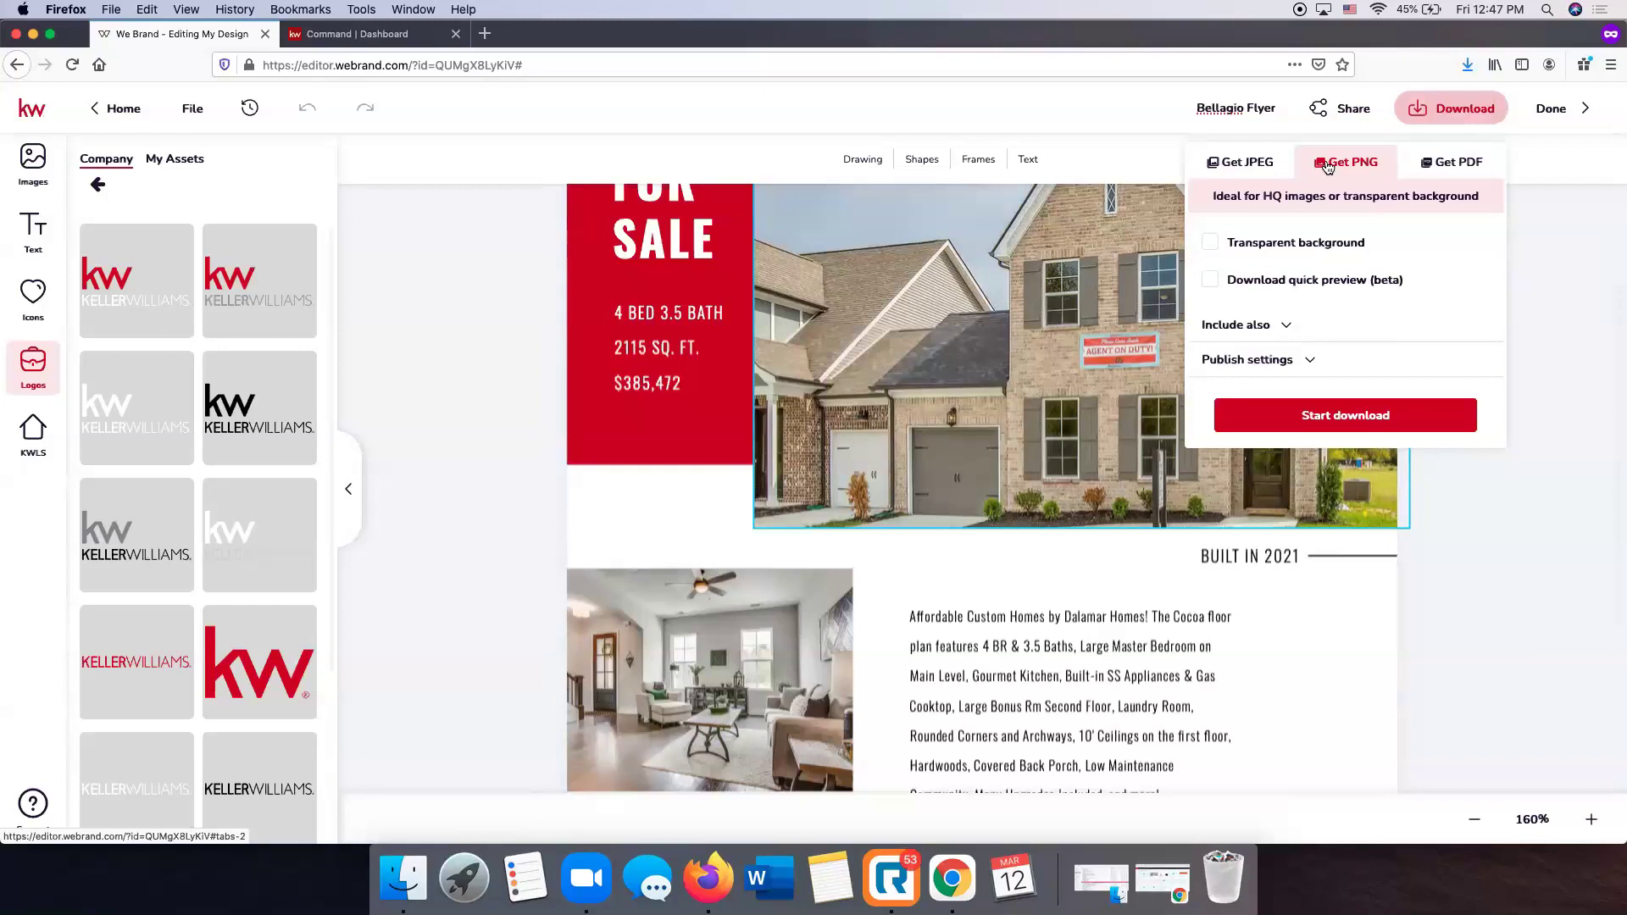
{"action": "left_click", "coordinate": [1243, 163]}
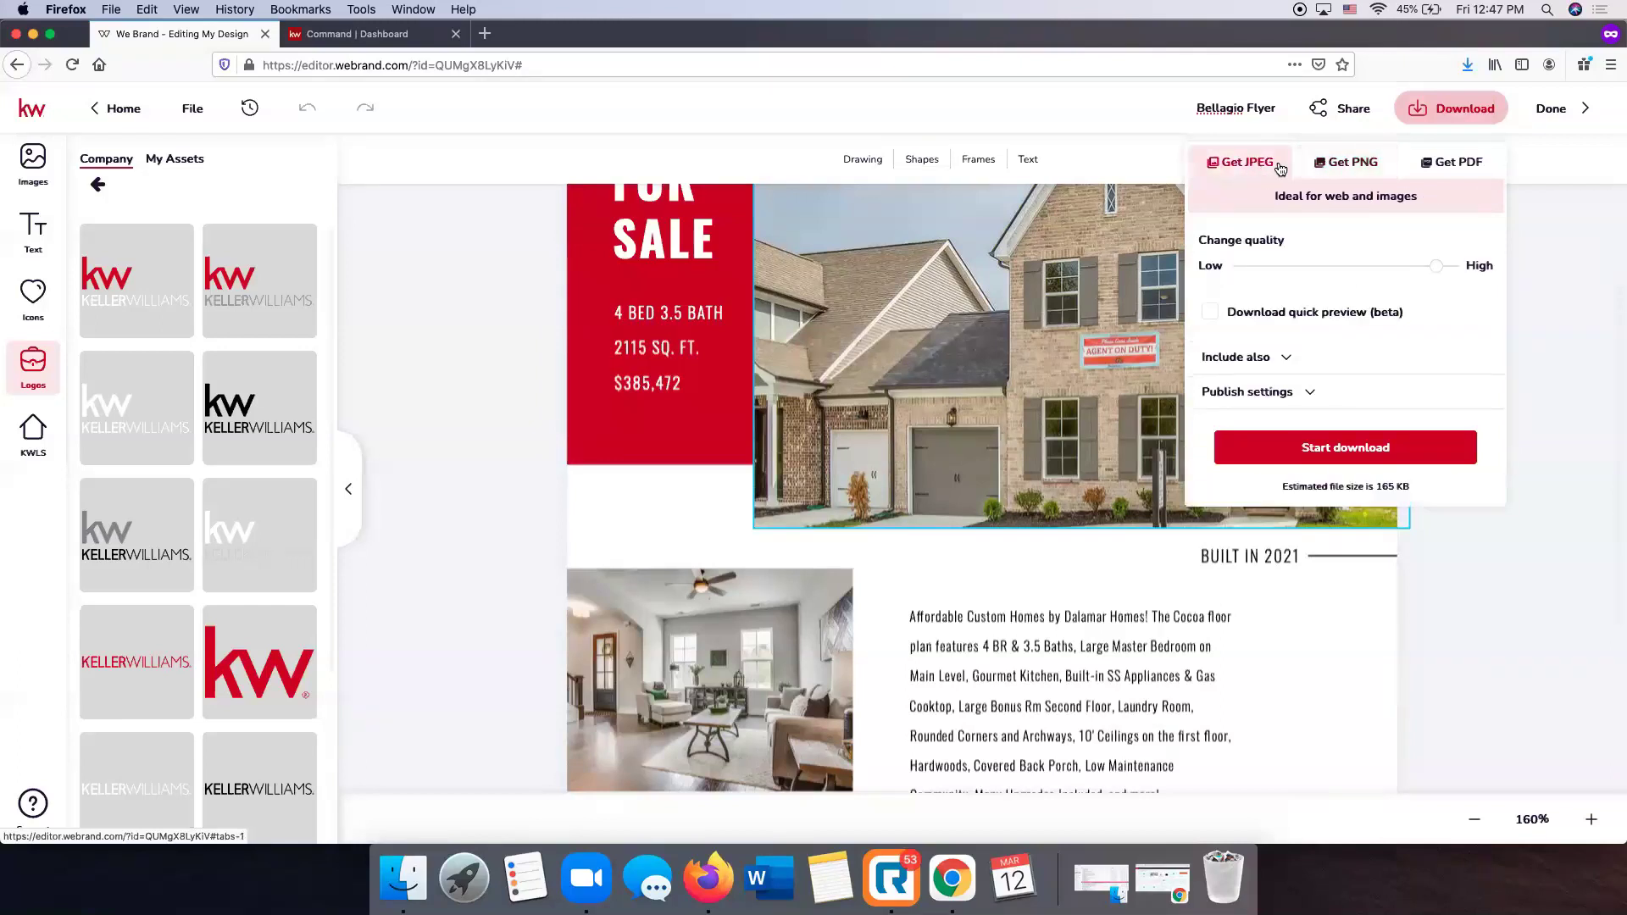
{"action": "left_click", "coordinate": [1321, 170]}
{"action": "left_click", "coordinate": [1243, 163]}
{"action": "left_click", "coordinate": [1320, 170]}
{"action": "left_click", "coordinate": [1243, 163]}
{"action": "left_click", "coordinate": [1321, 169]}
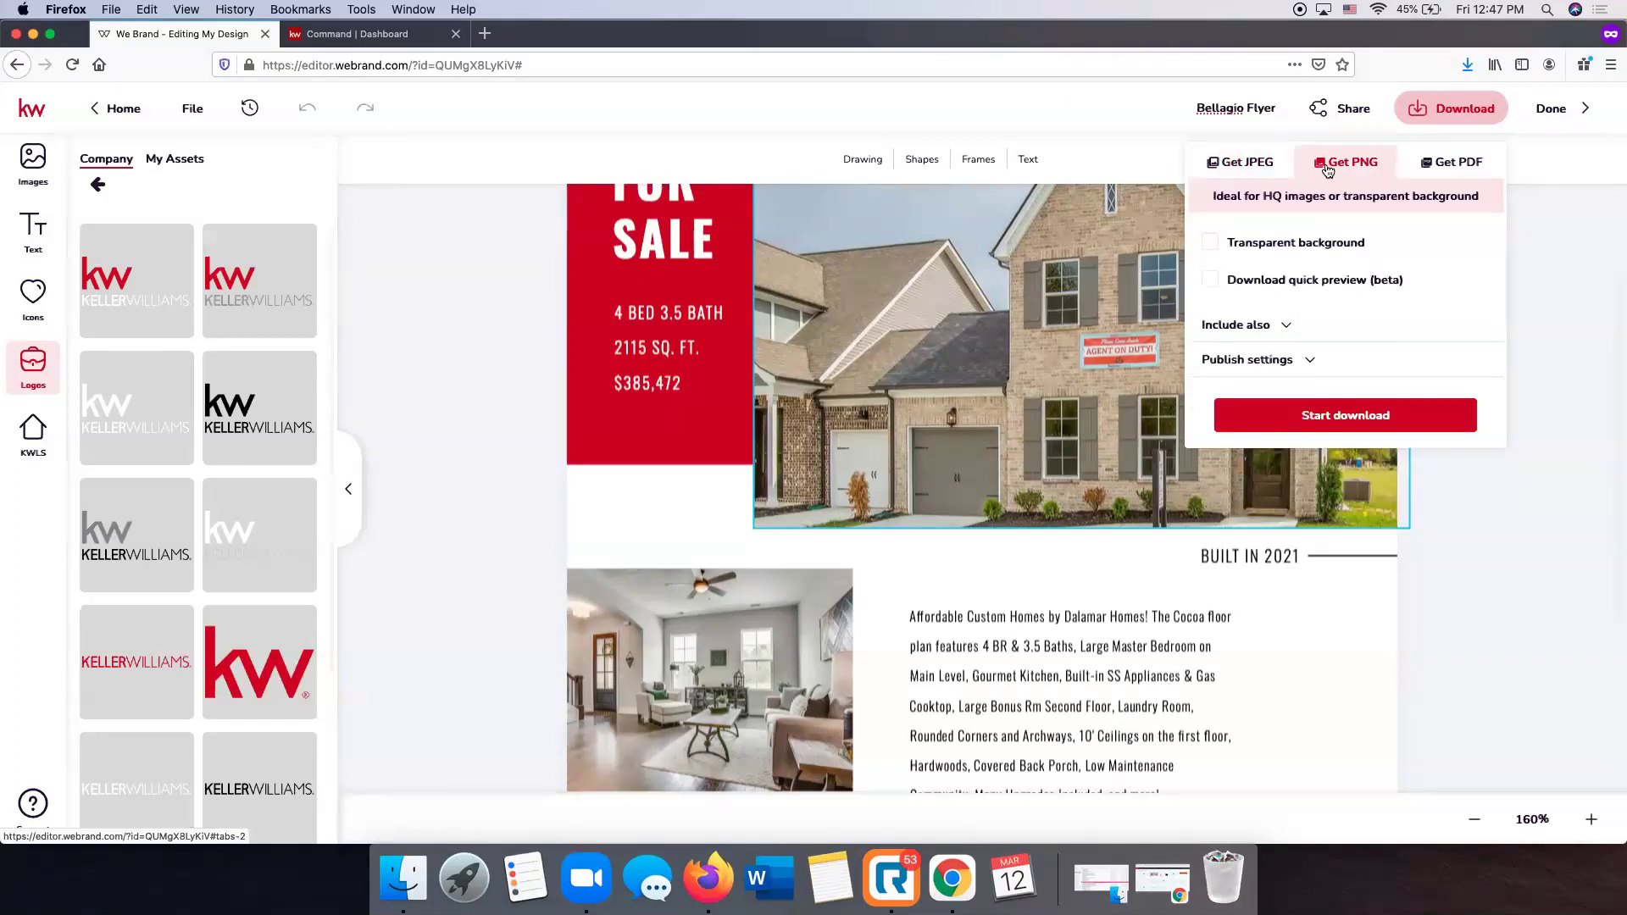
{"action": "left_click", "coordinate": [1243, 162]}
{"action": "scroll", "coordinate": [818, 379], "scroll_direction": "up", "scroll_amount": 2}
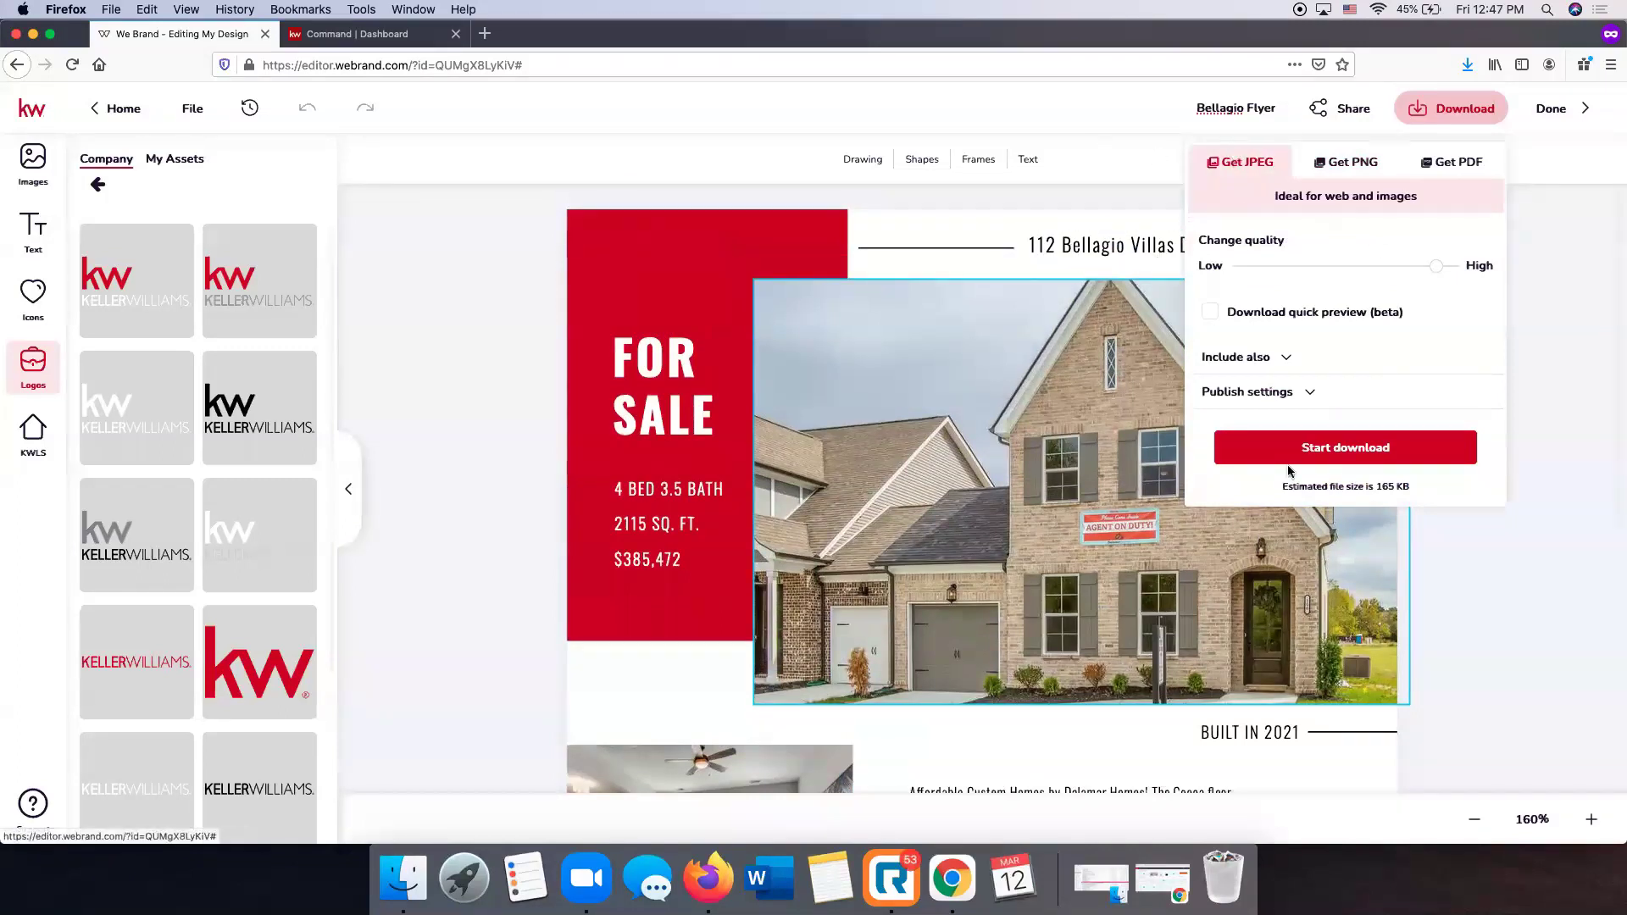
{"action": "left_click", "coordinate": [1463, 164]}
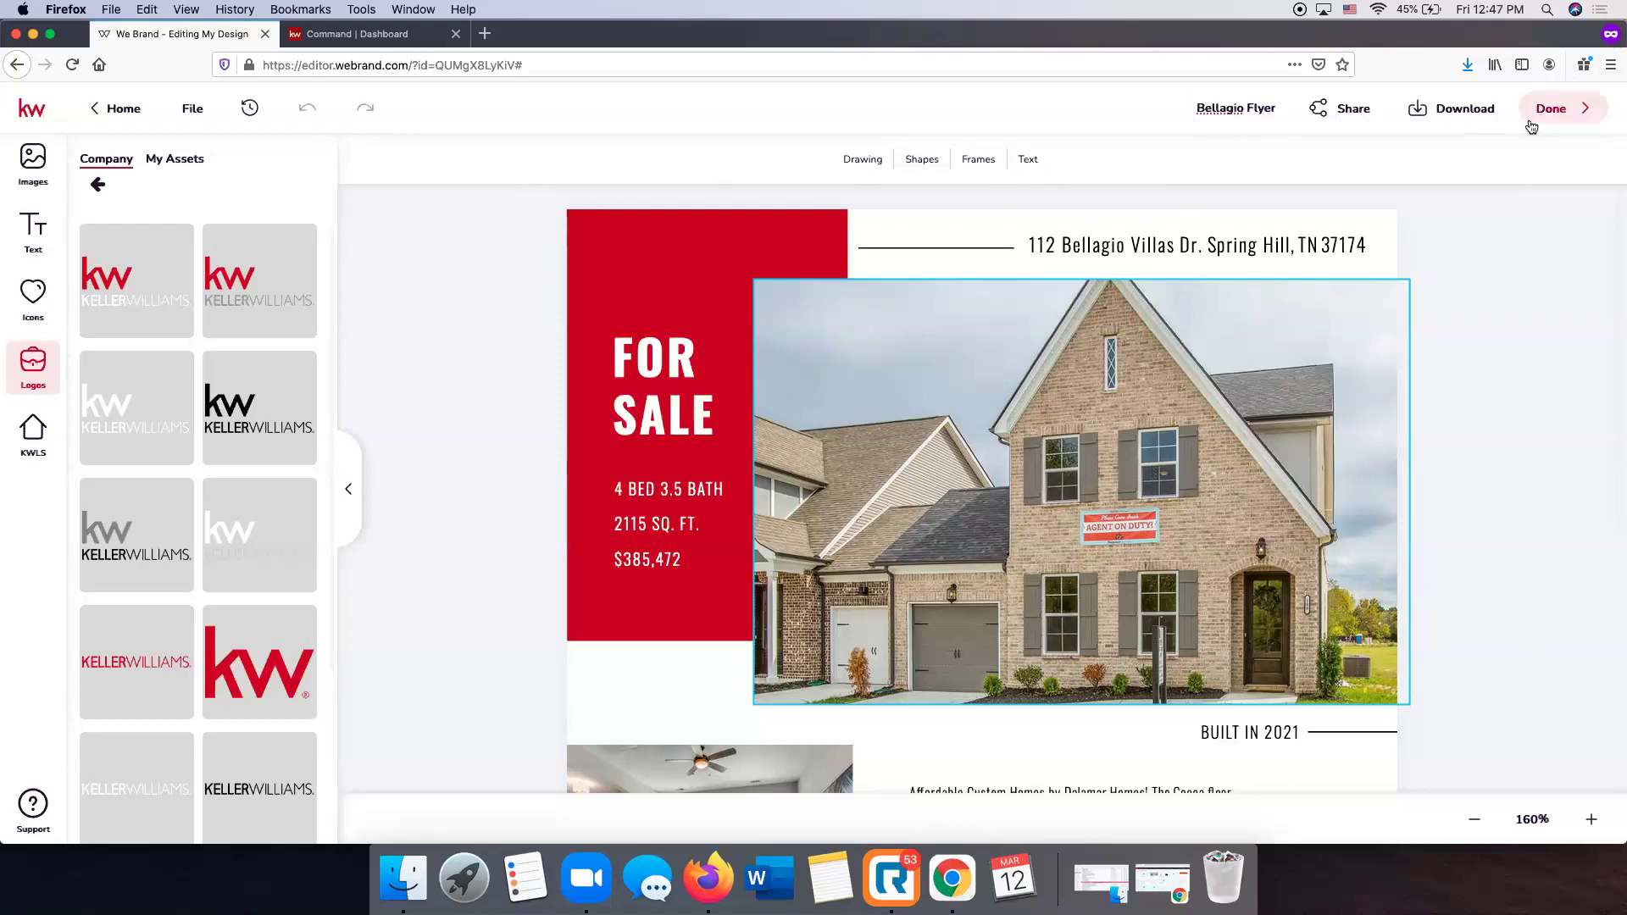
- Finish the design with Done and enter scottleroymarketing.com in the address bar
{"action": "left_click", "coordinate": [1558, 117]}
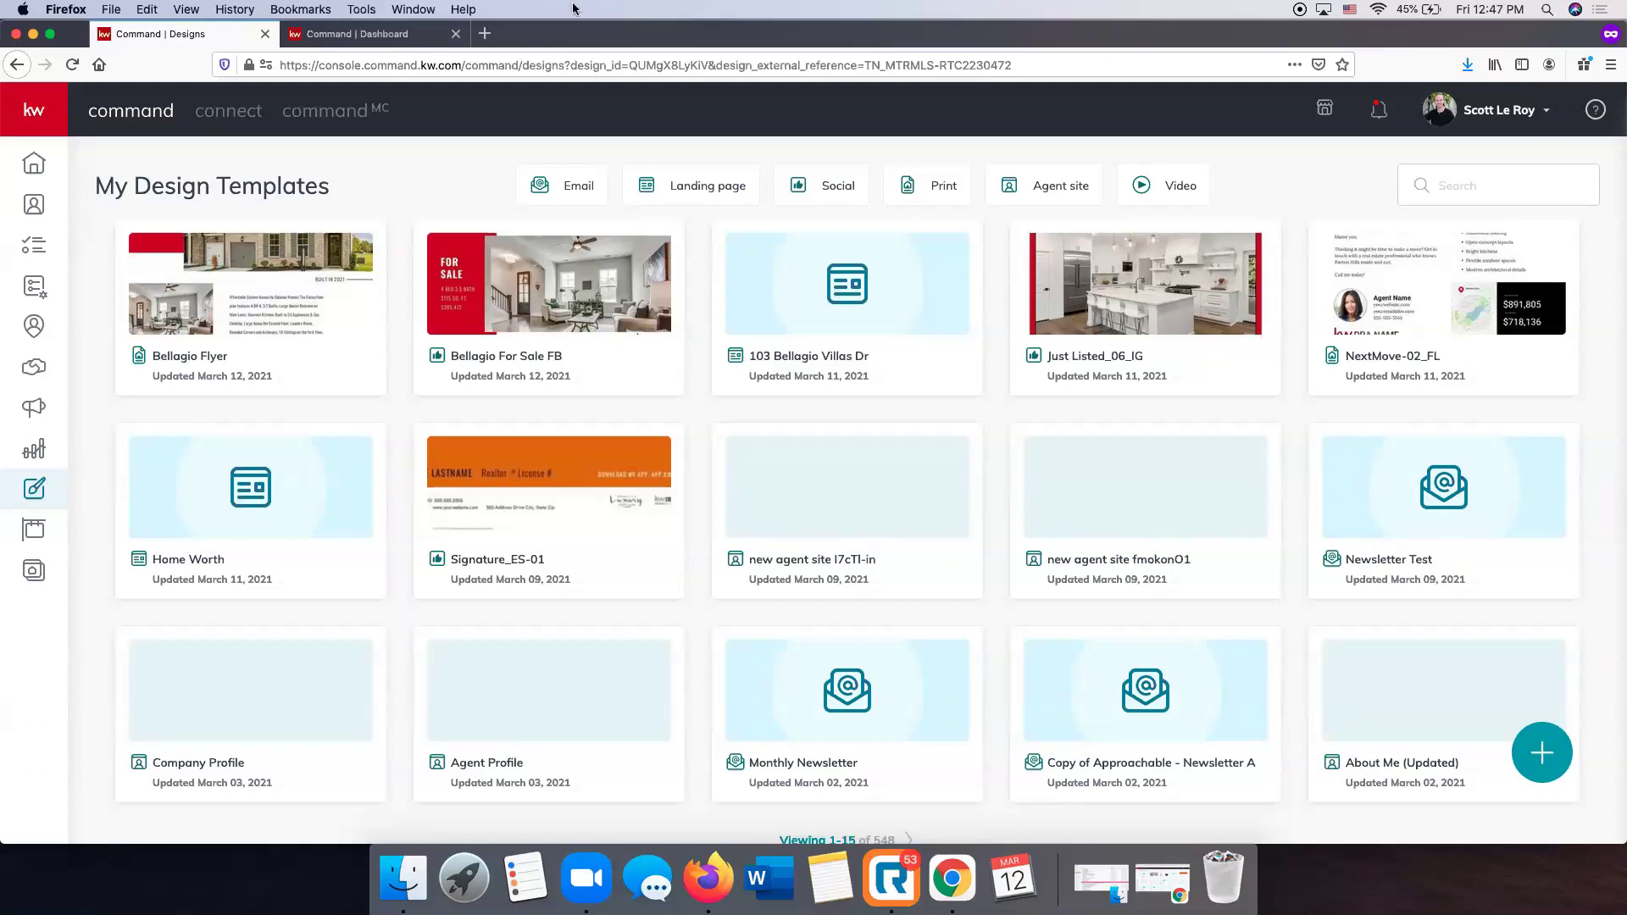
{"action": "left_click", "coordinate": [386, 58]}
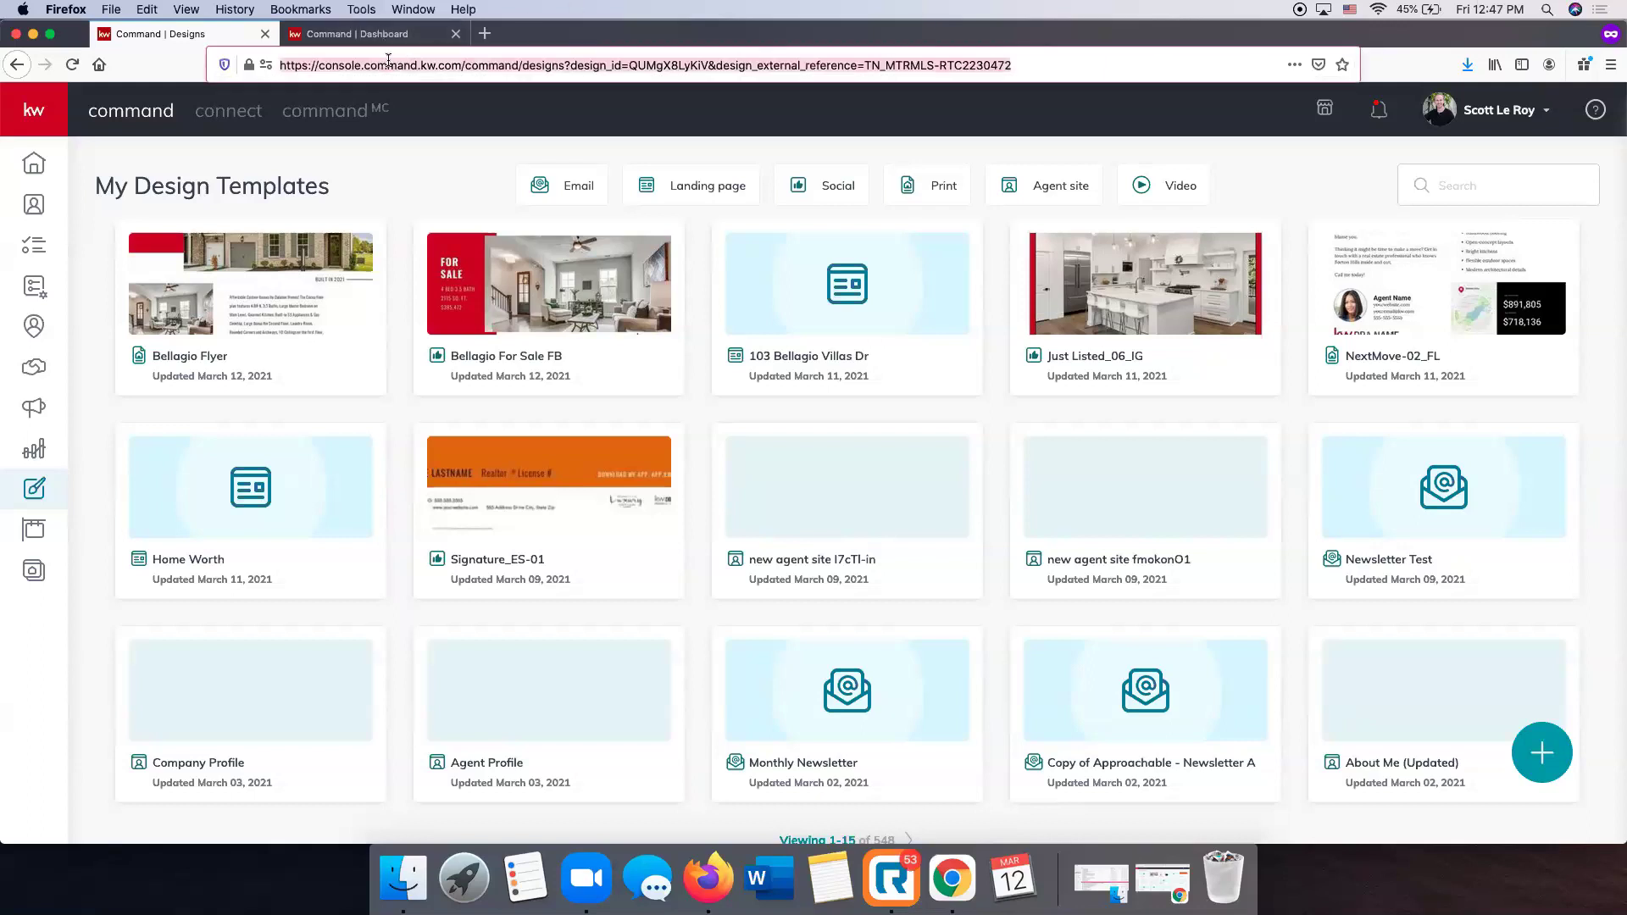
{"action": "type", "text": "scottleroymark"}
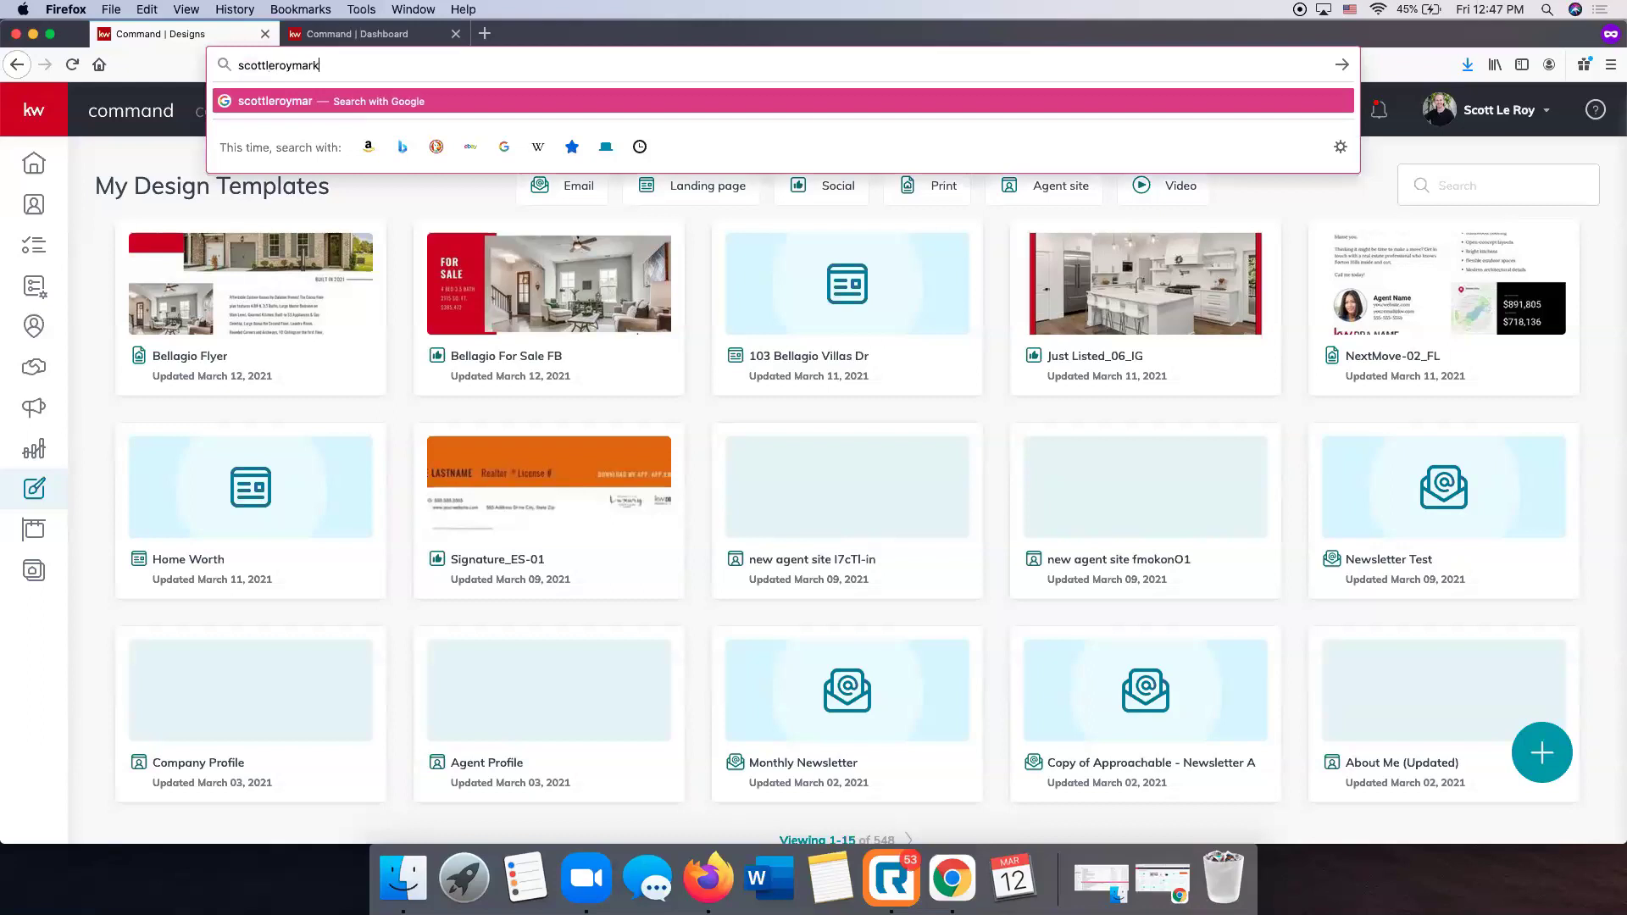
{"action": "type", "text": "eting.com"}
- Load scottleroymarketing.com and go to its KW Resources LOGIN page
{"action": "key", "text": "Return"}
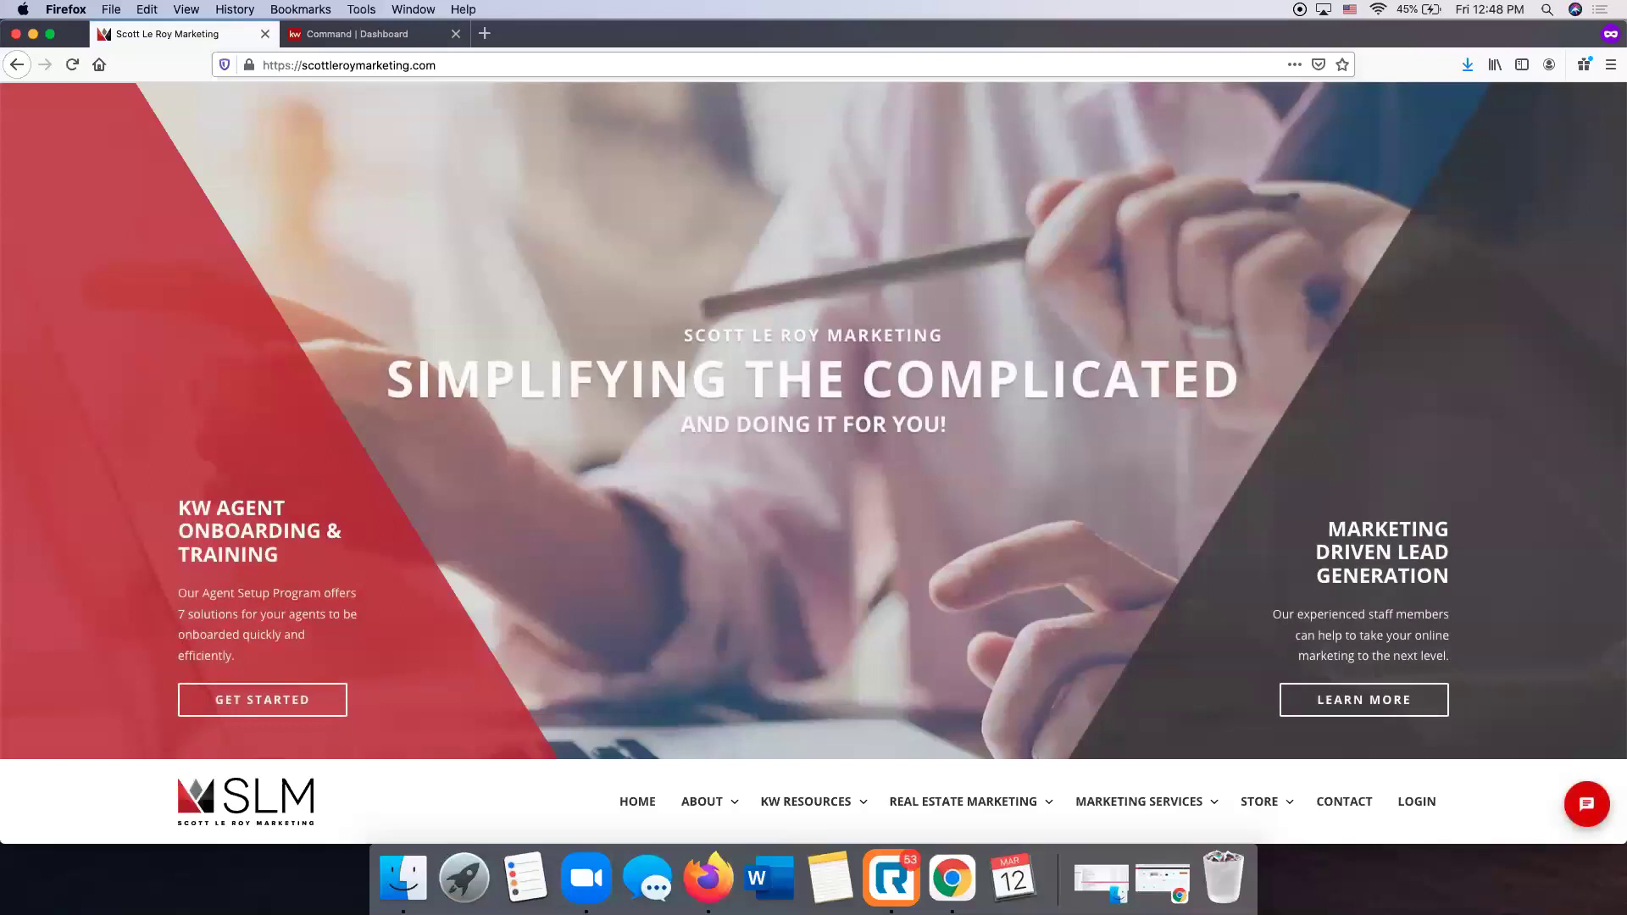
{"action": "scroll", "coordinate": [395, 160], "scroll_direction": "down", "scroll_amount": 5}
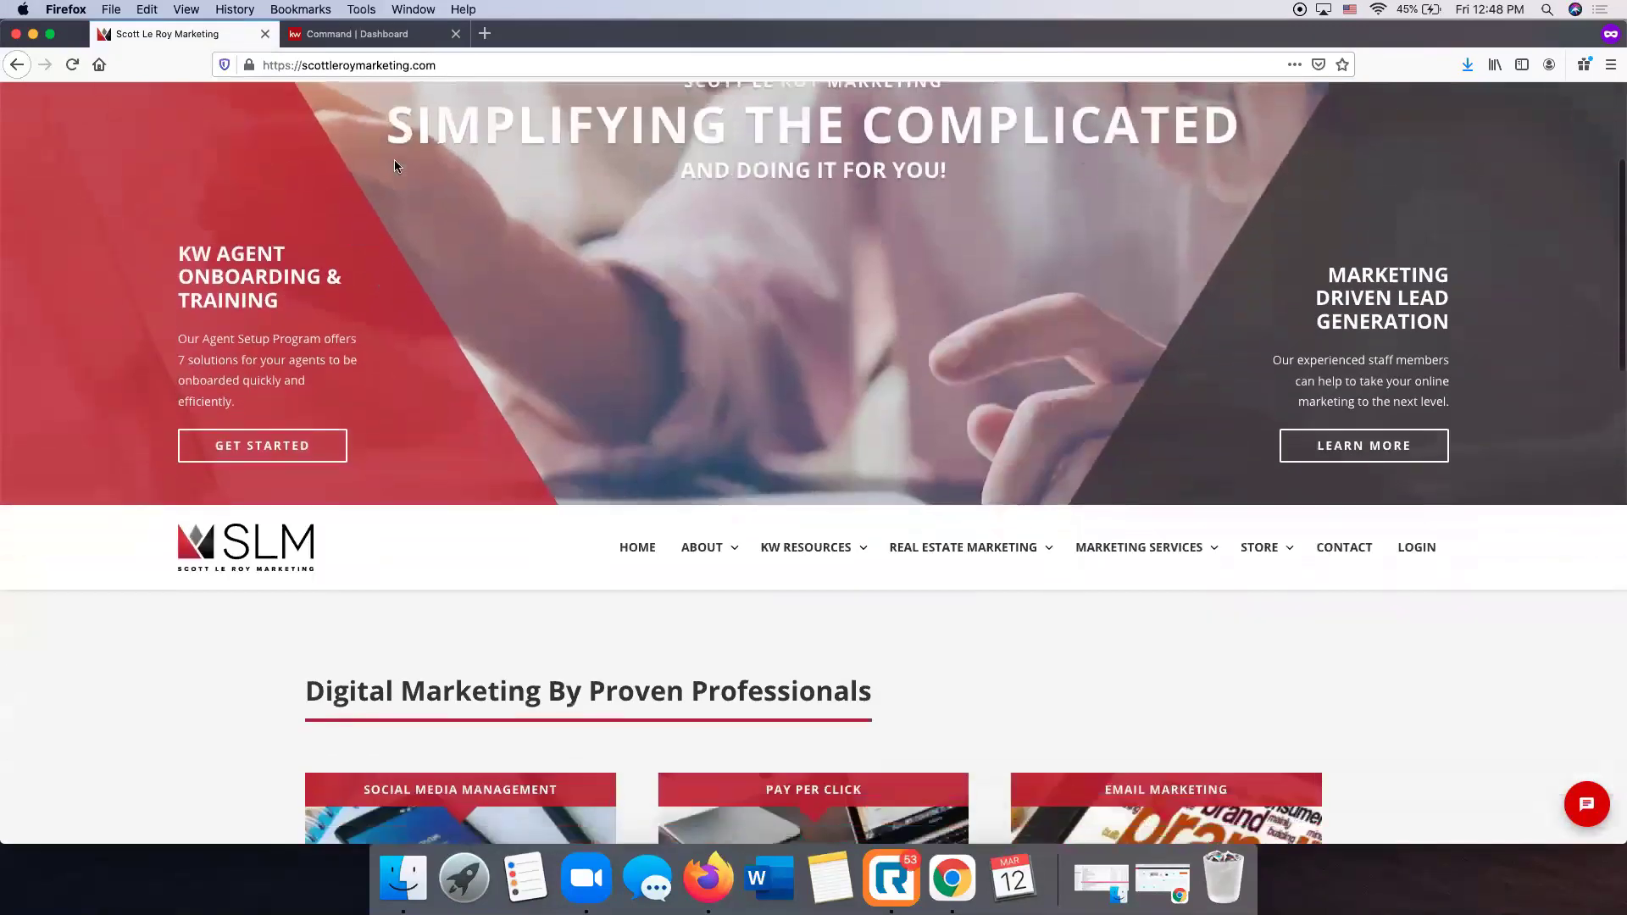
{"action": "scroll", "coordinate": [394, 165], "scroll_direction": "down", "scroll_amount": 2}
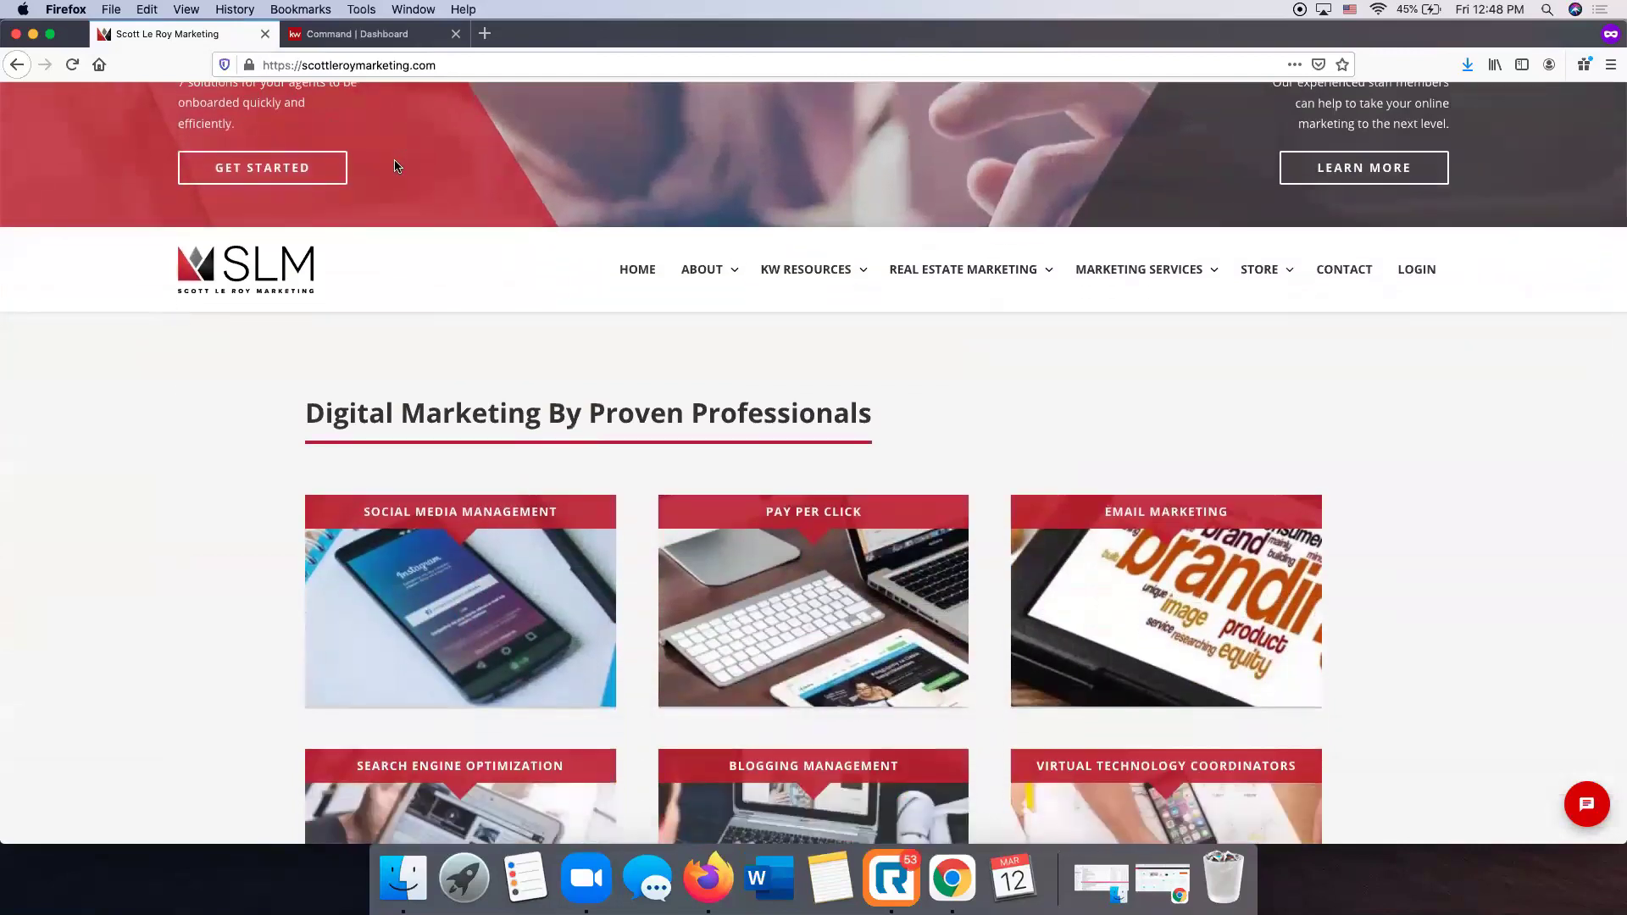
{"action": "scroll", "coordinate": [527, 295], "scroll_direction": "up", "scroll_amount": 1}
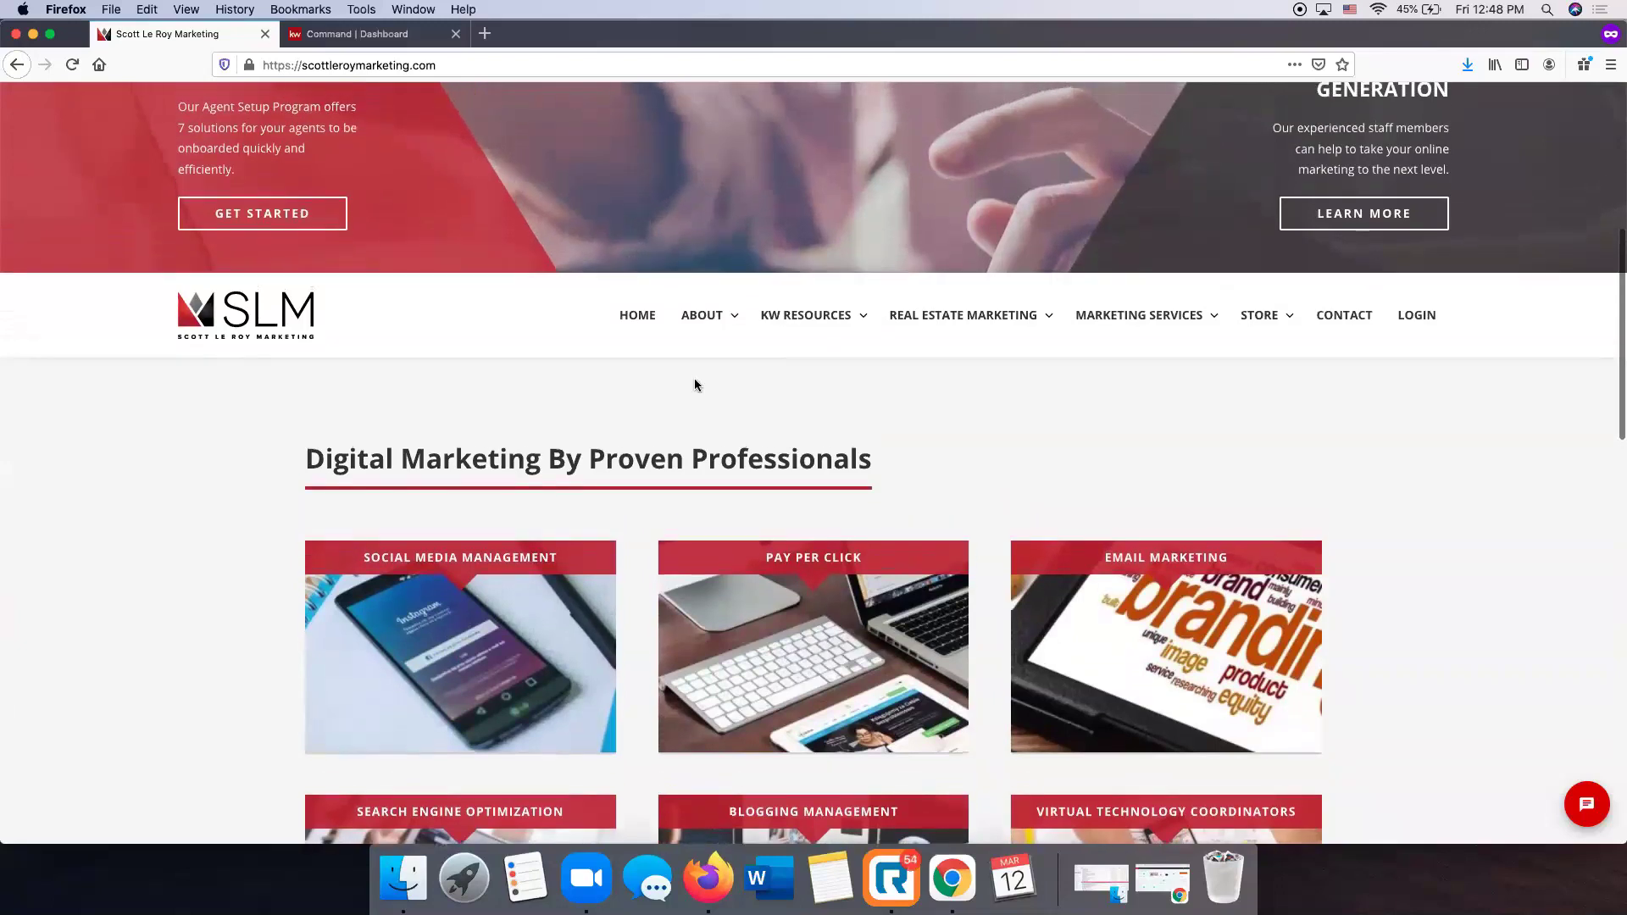
{"action": "left_click", "coordinate": [1429, 322]}
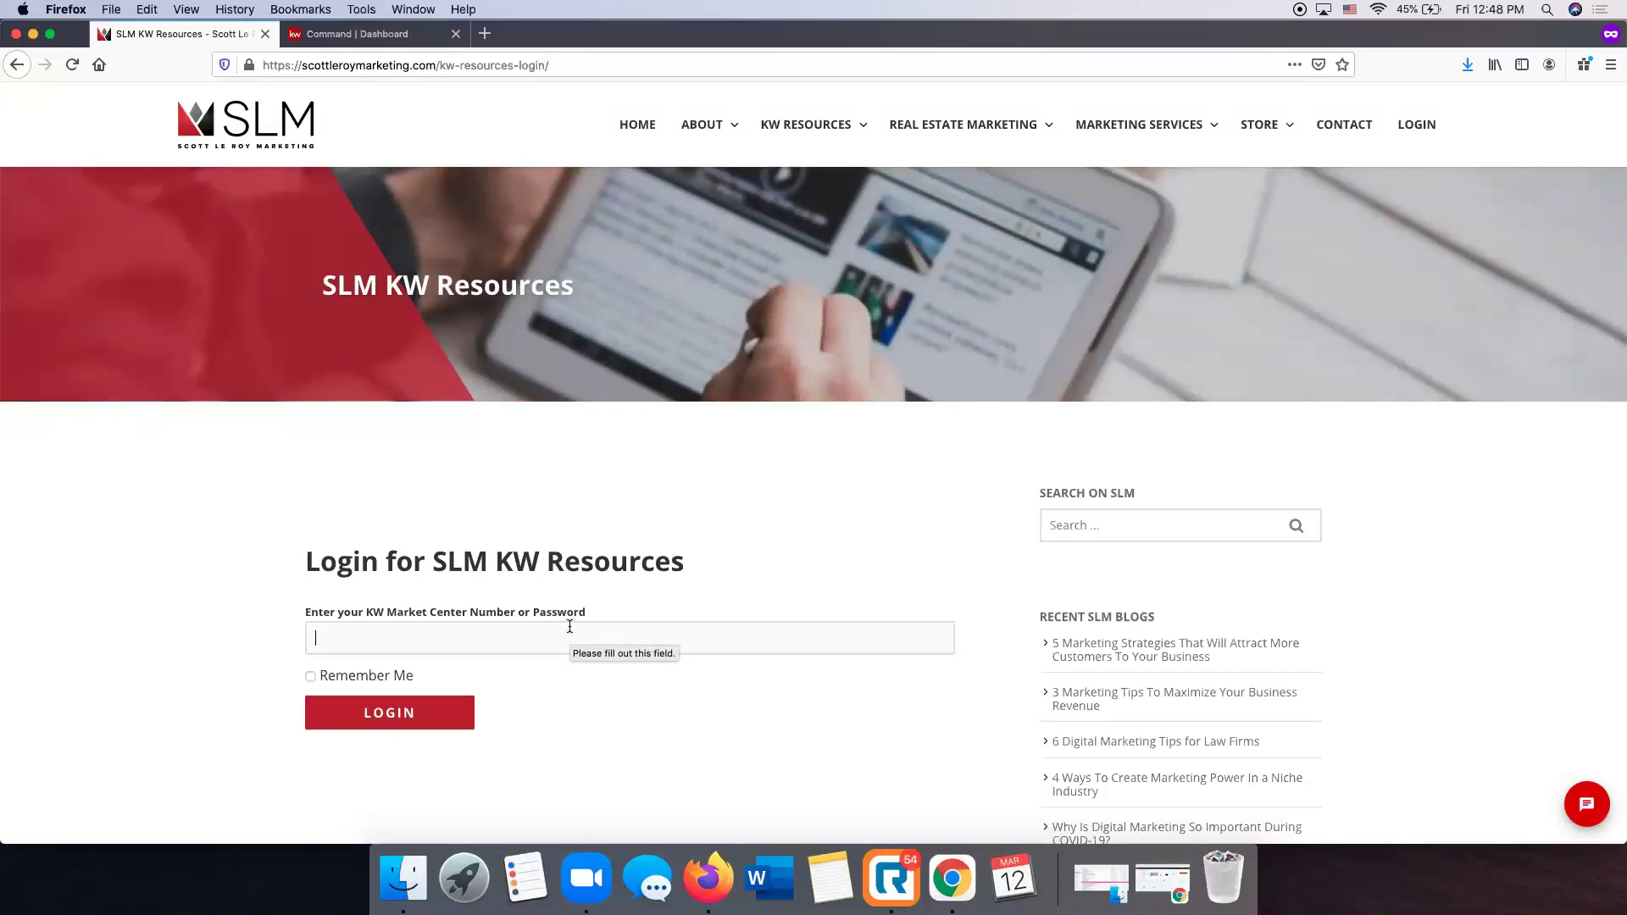
- Log in with the market center password and point to KW RESOURCES > TEMPLATES
{"action": "left_click", "coordinate": [570, 626]}
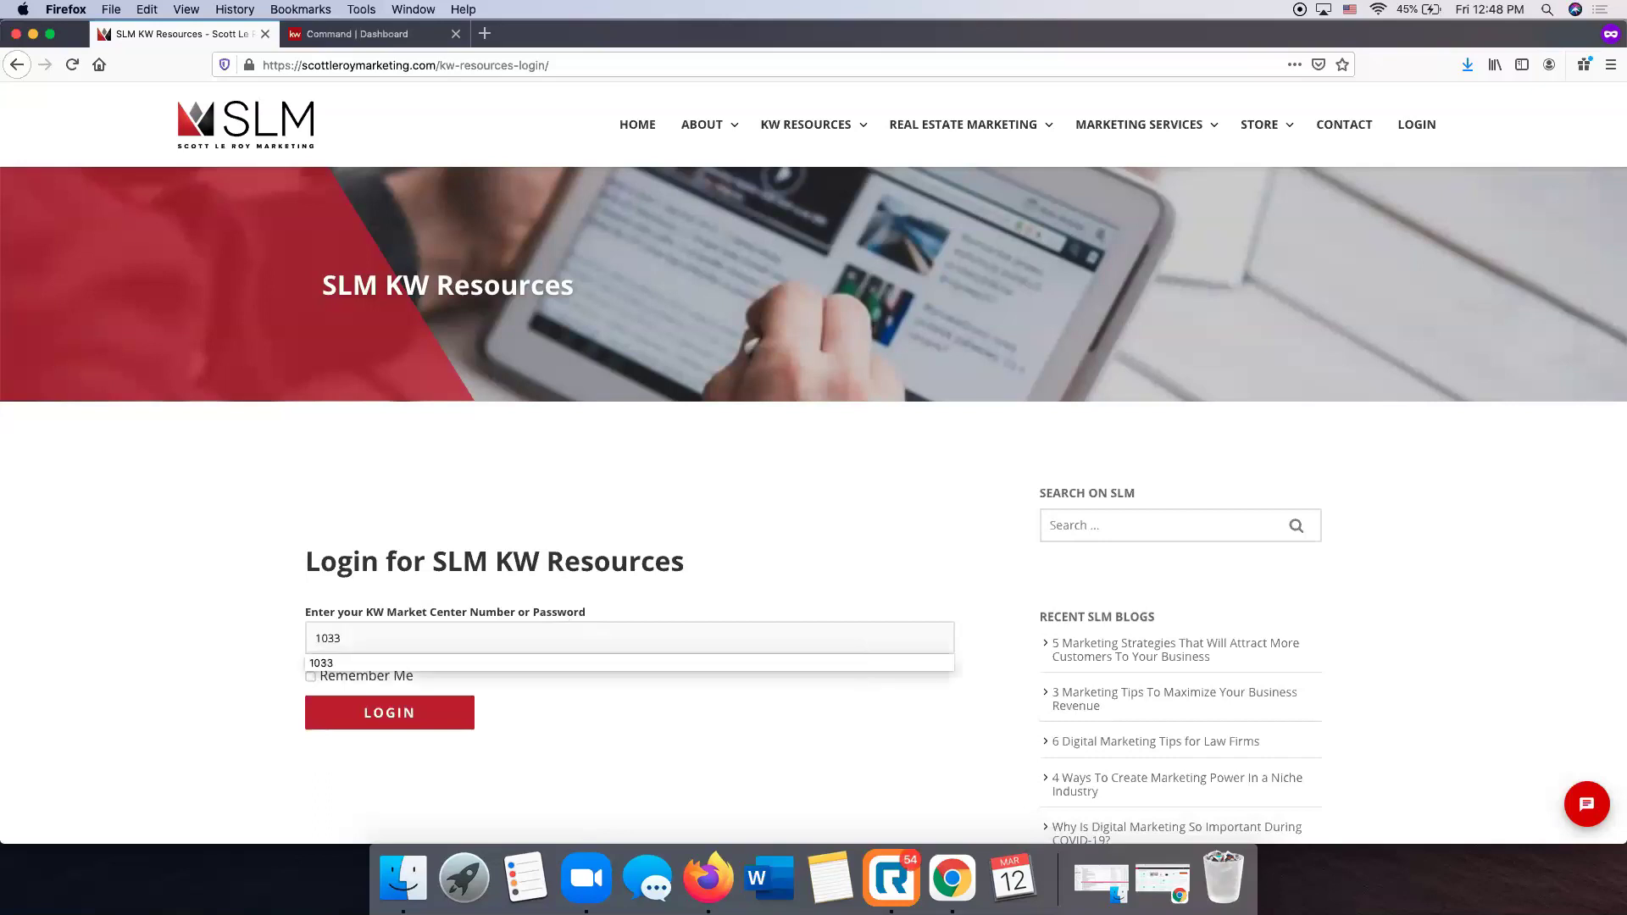
{"action": "left_click", "coordinate": [667, 765]}
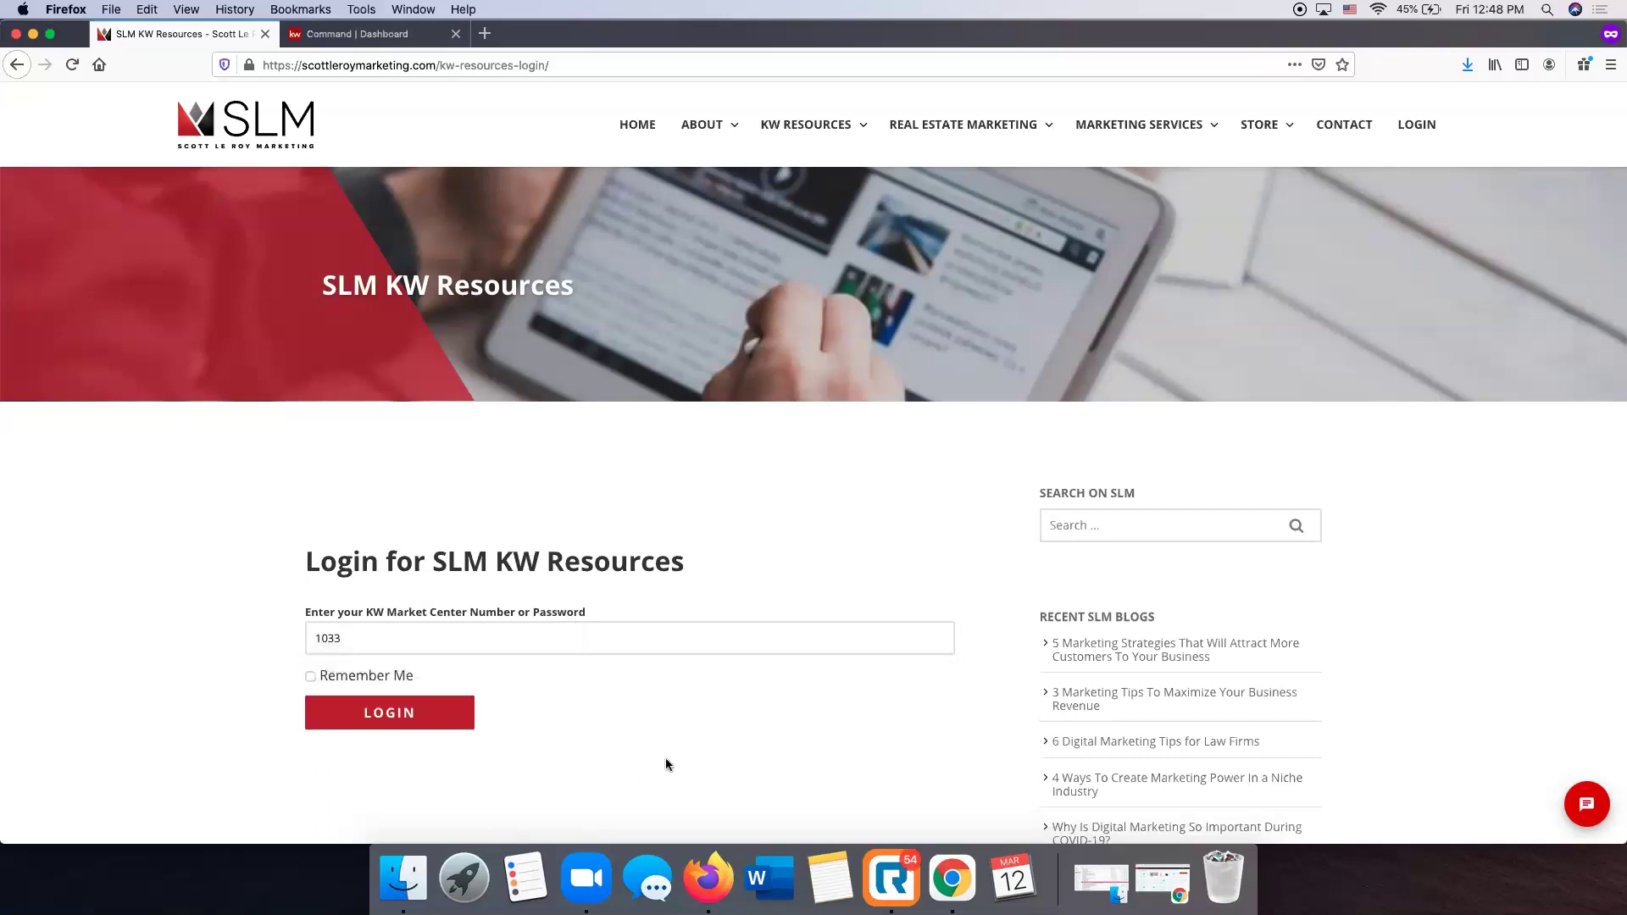
{"action": "left_click", "coordinate": [388, 722]}
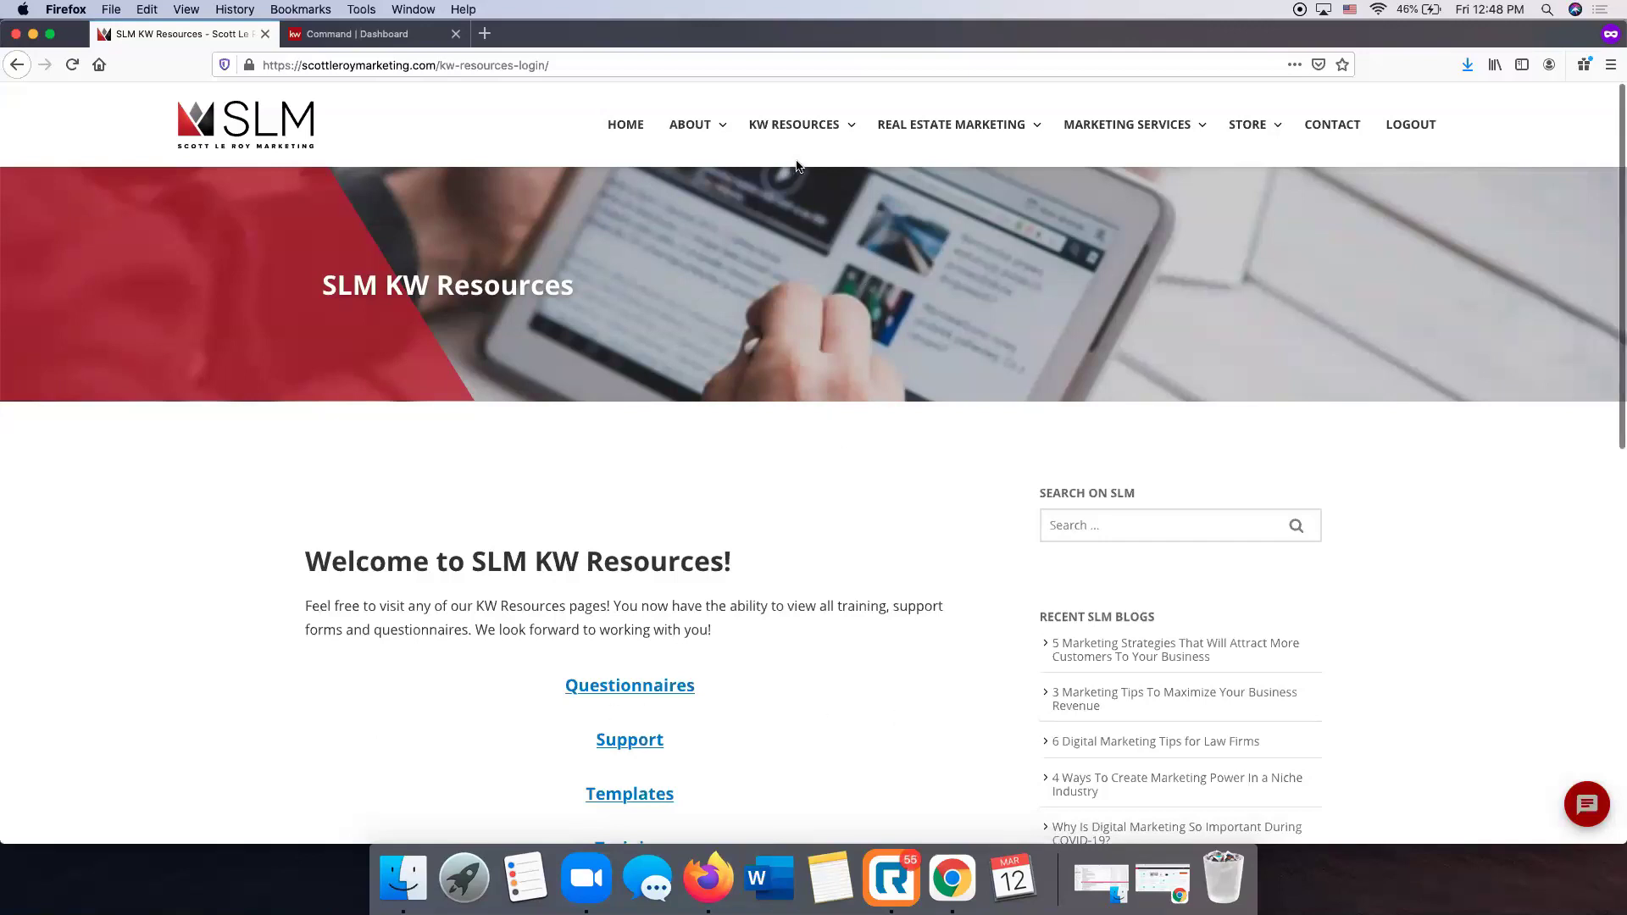
{"action": "mouse_move", "coordinate": [814, 126]}
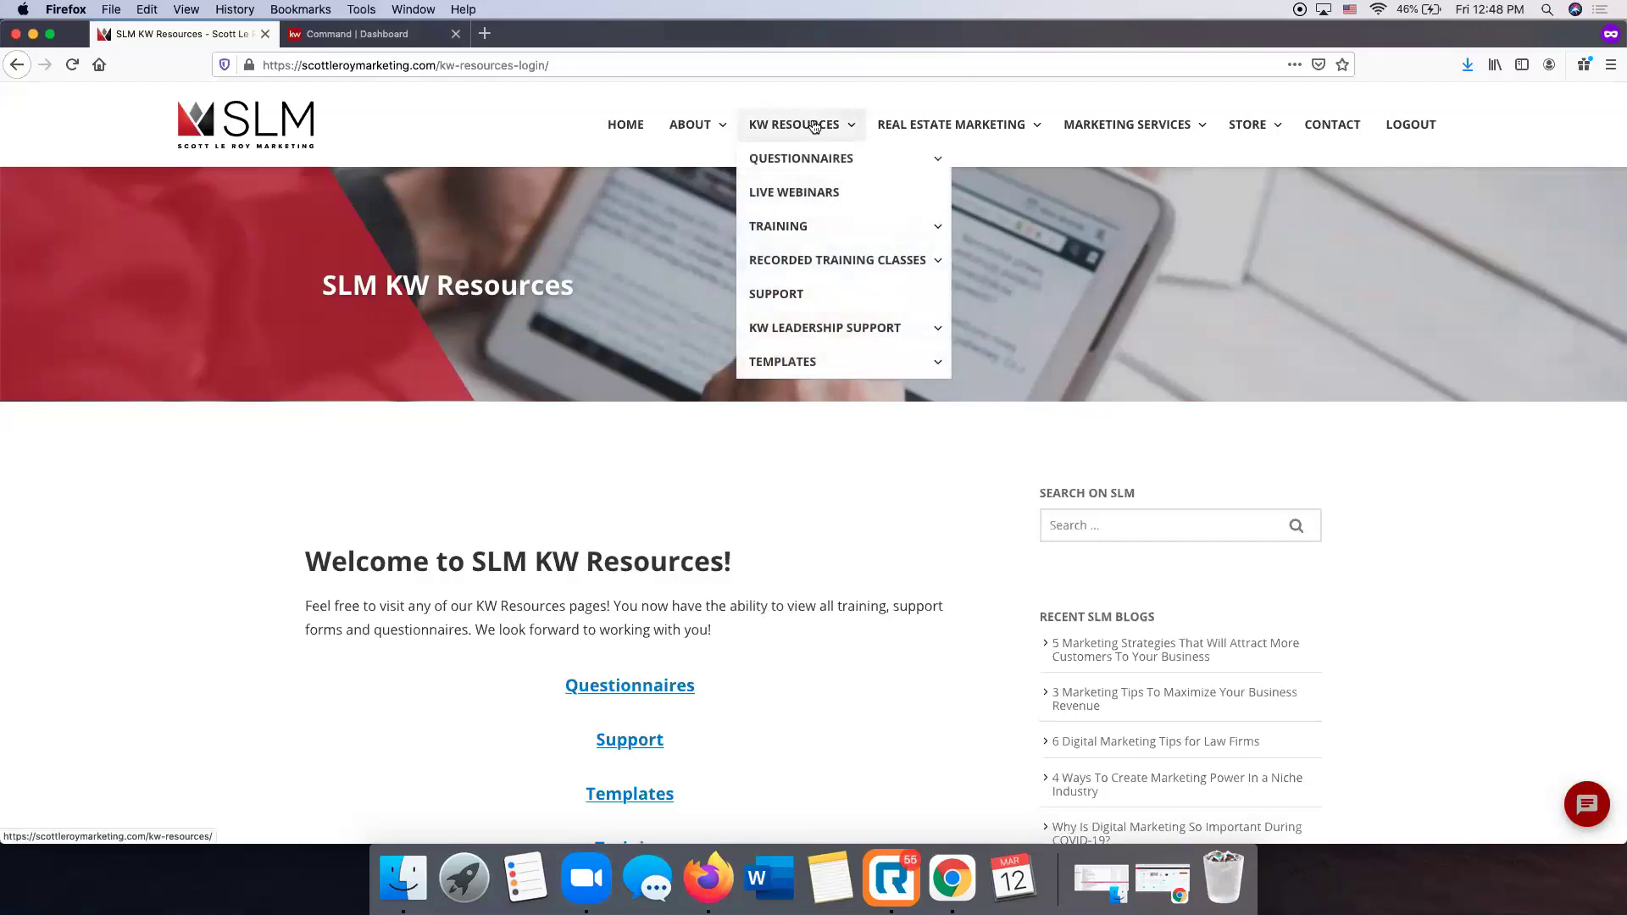
{"action": "mouse_move", "coordinate": [788, 364]}
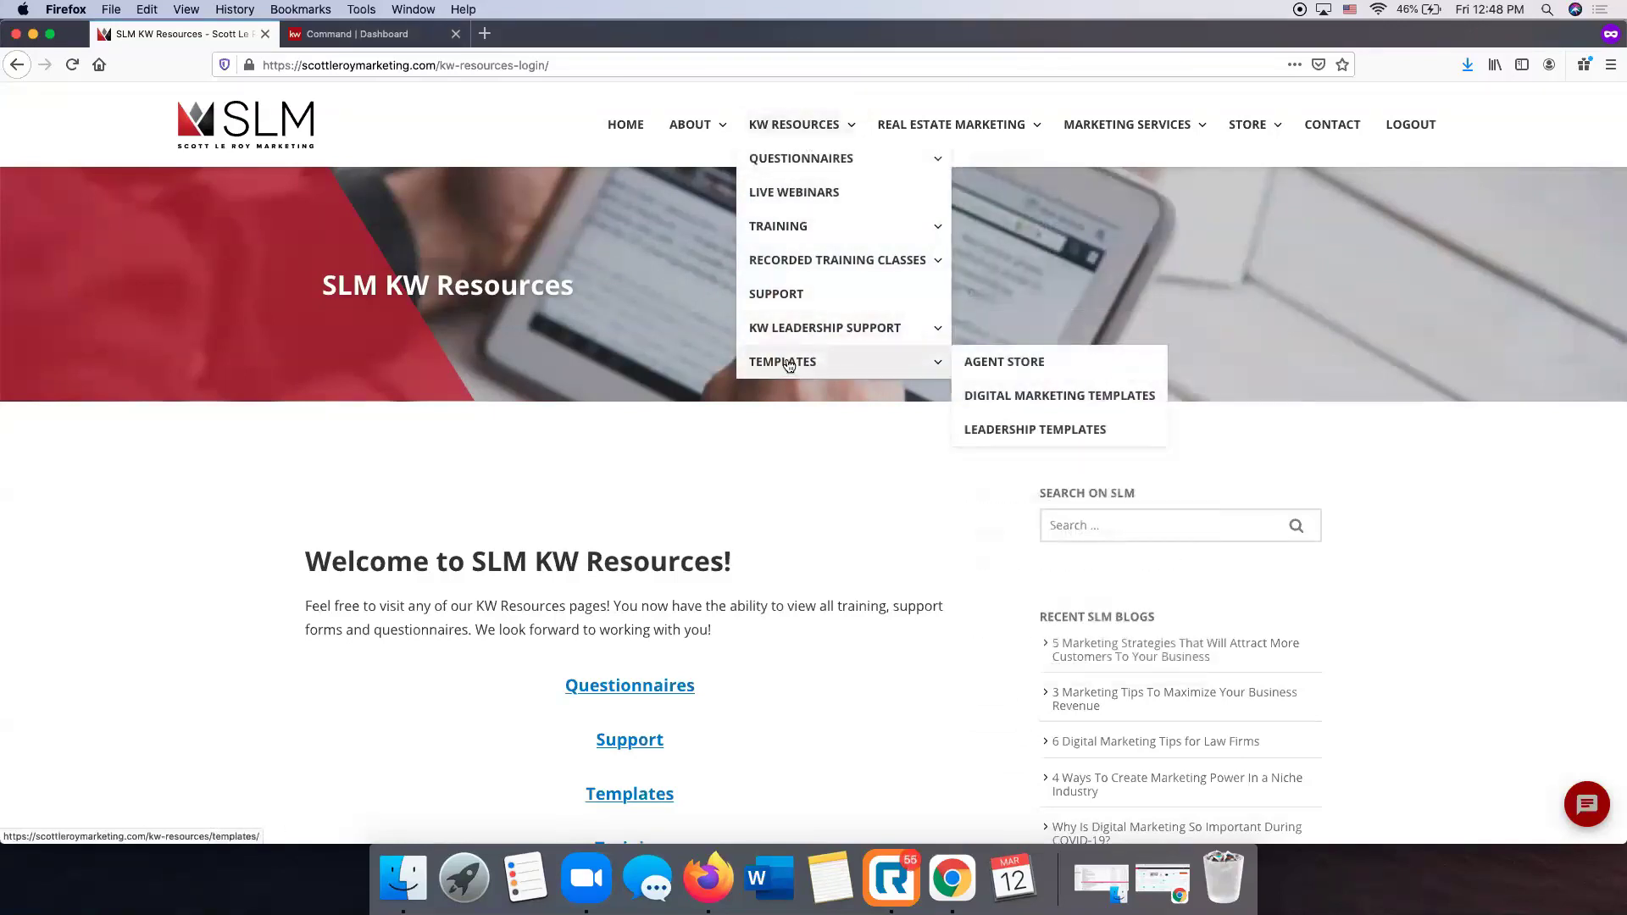
- From the Scott Le Roy Marketing Templates page, open the Email Signatures Google Drive folder
{"action": "left_click", "coordinate": [788, 365]}
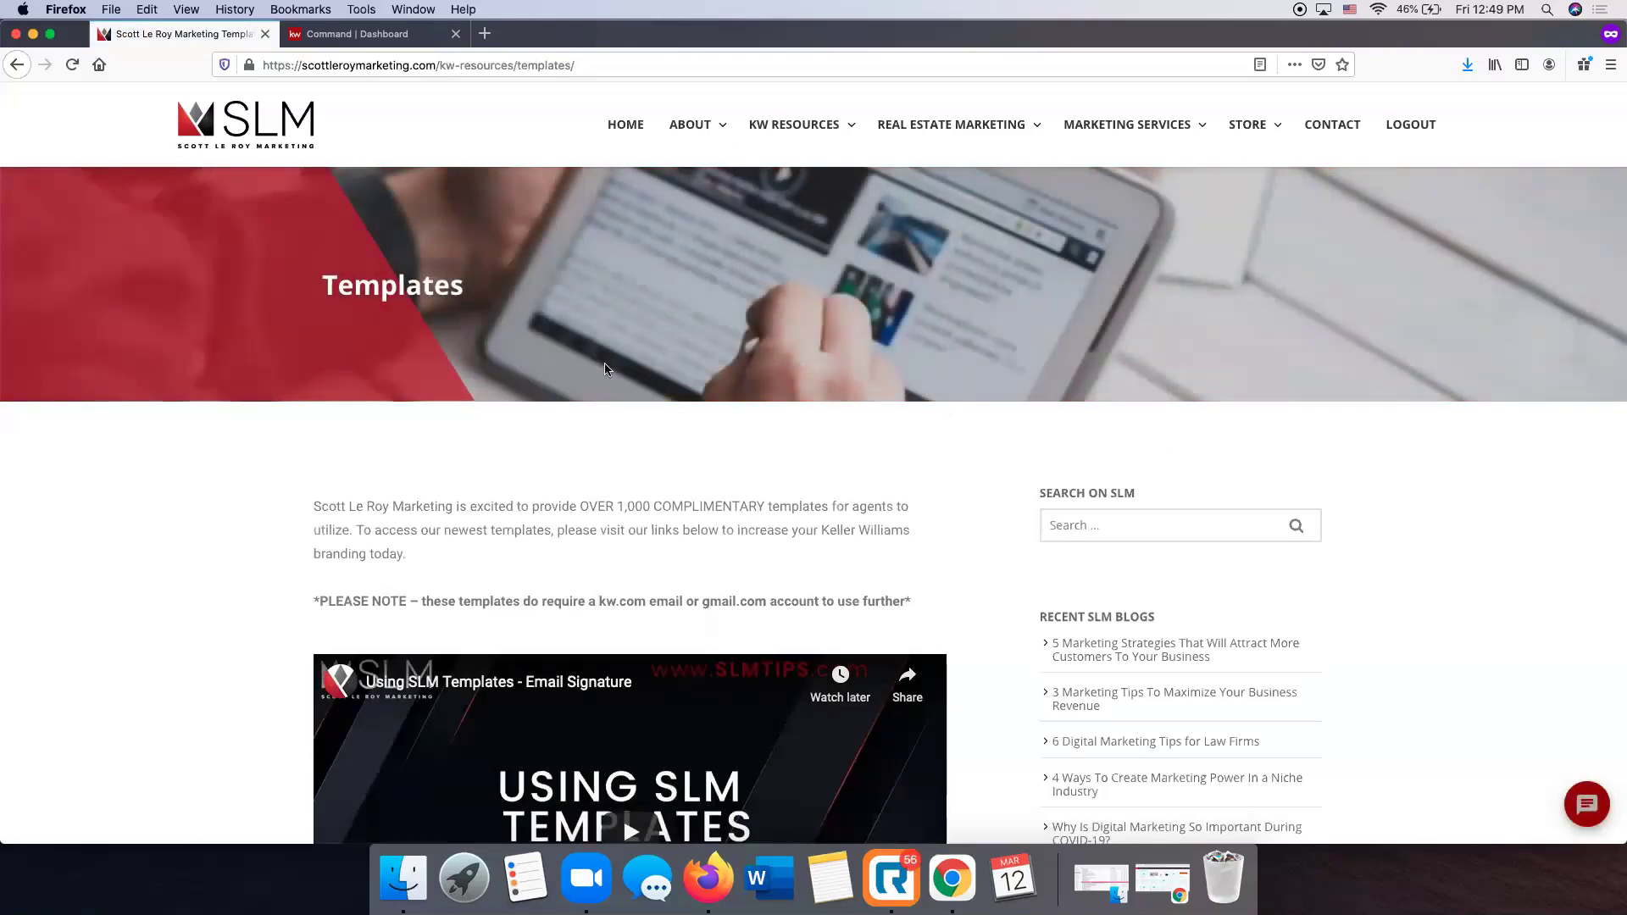
{"action": "scroll", "coordinate": [605, 368], "scroll_direction": "down", "scroll_amount": 10}
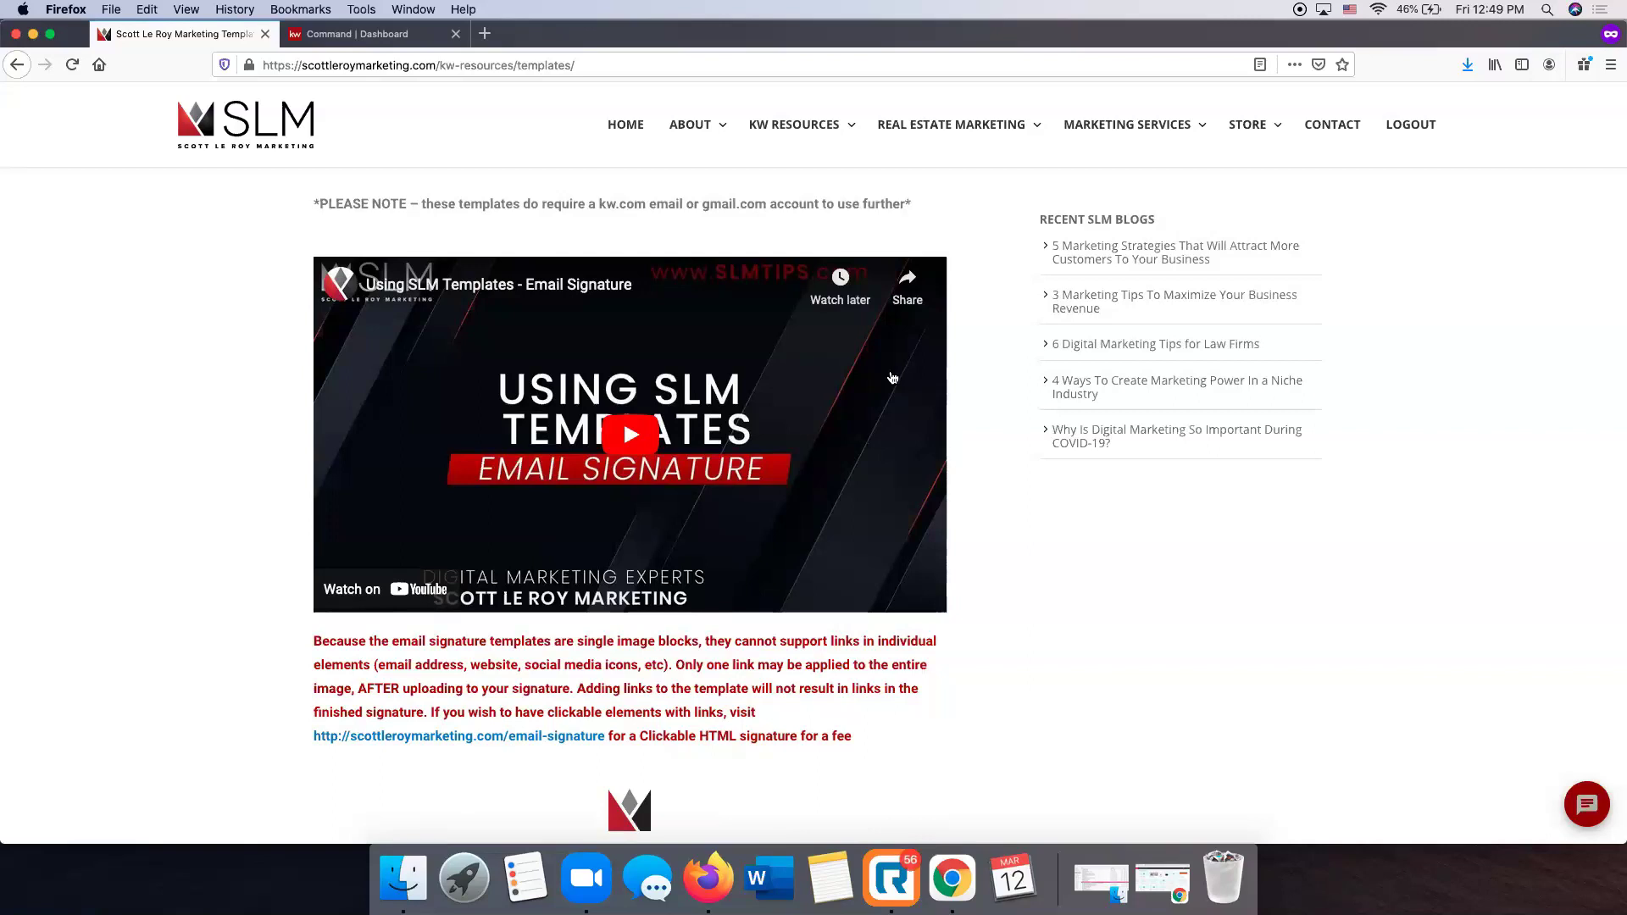
{"action": "scroll", "coordinate": [892, 377], "scroll_direction": "down", "scroll_amount": 10}
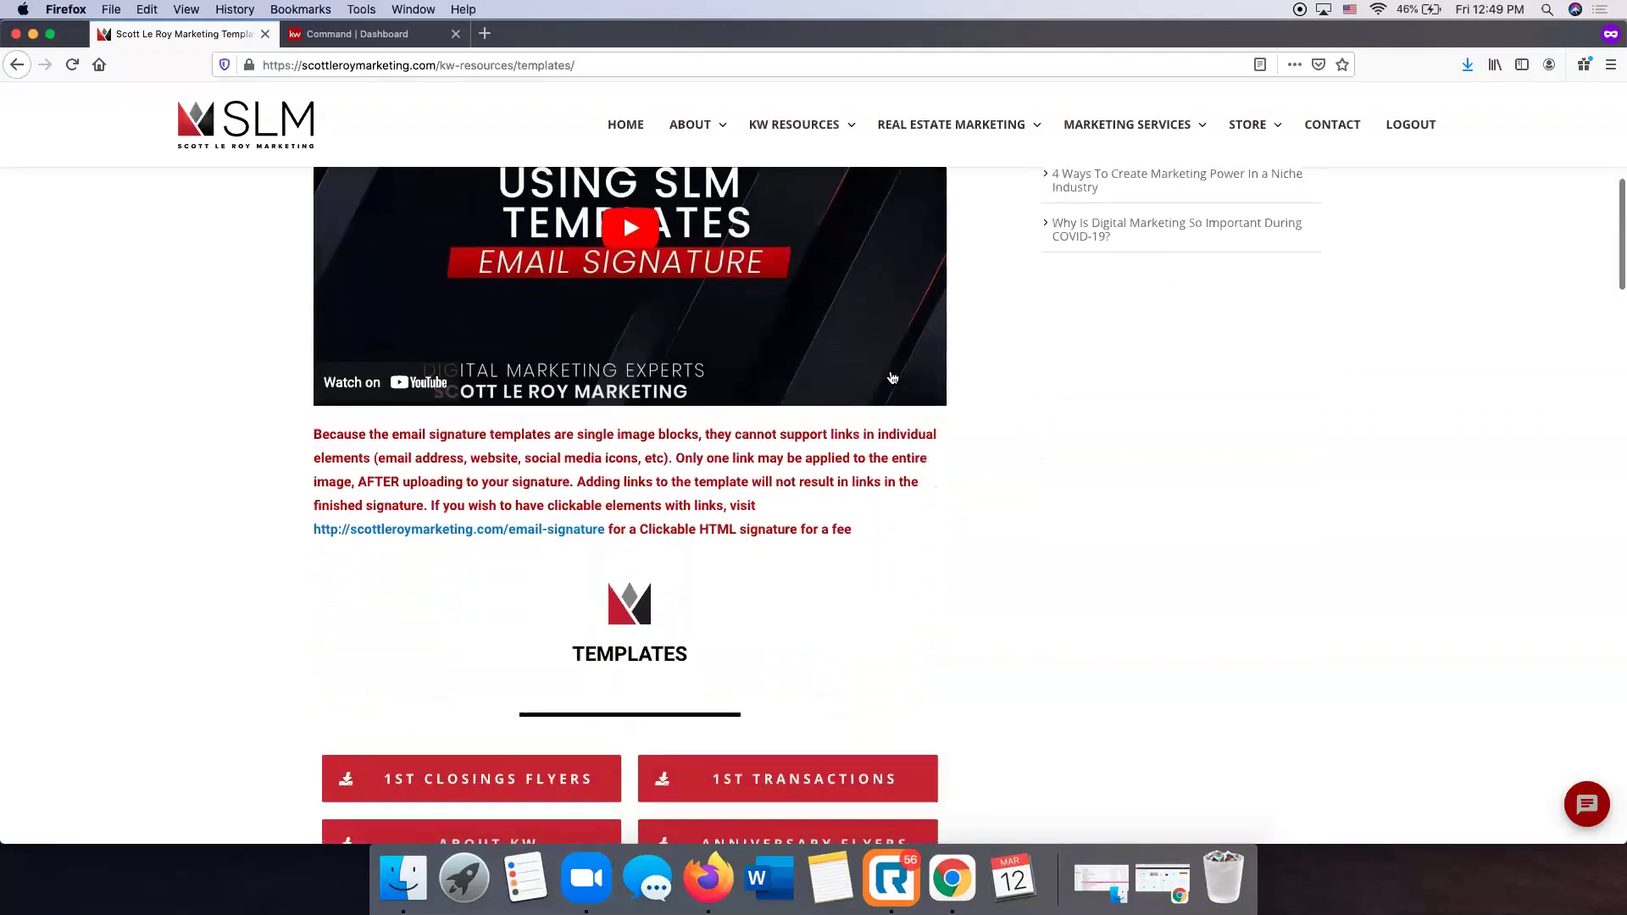
{"action": "scroll", "coordinate": [893, 377], "scroll_direction": "down", "scroll_amount": 1}
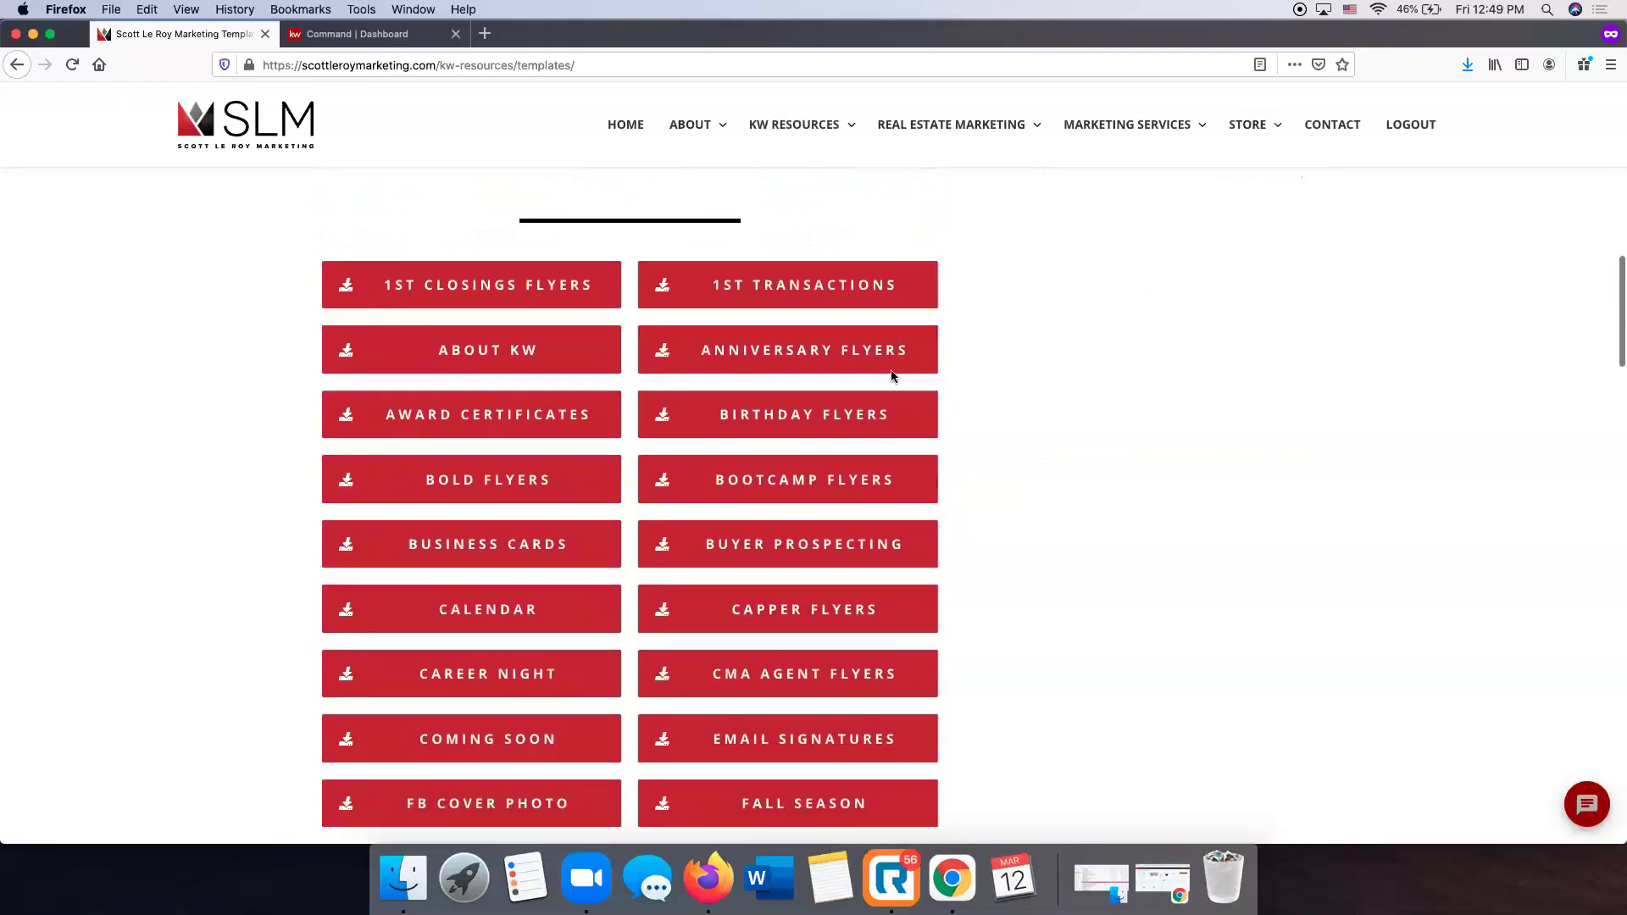
{"action": "scroll", "coordinate": [895, 378], "scroll_direction": "down", "scroll_amount": 3}
{"action": "scroll", "coordinate": [894, 378], "scroll_direction": "down", "scroll_amount": 4}
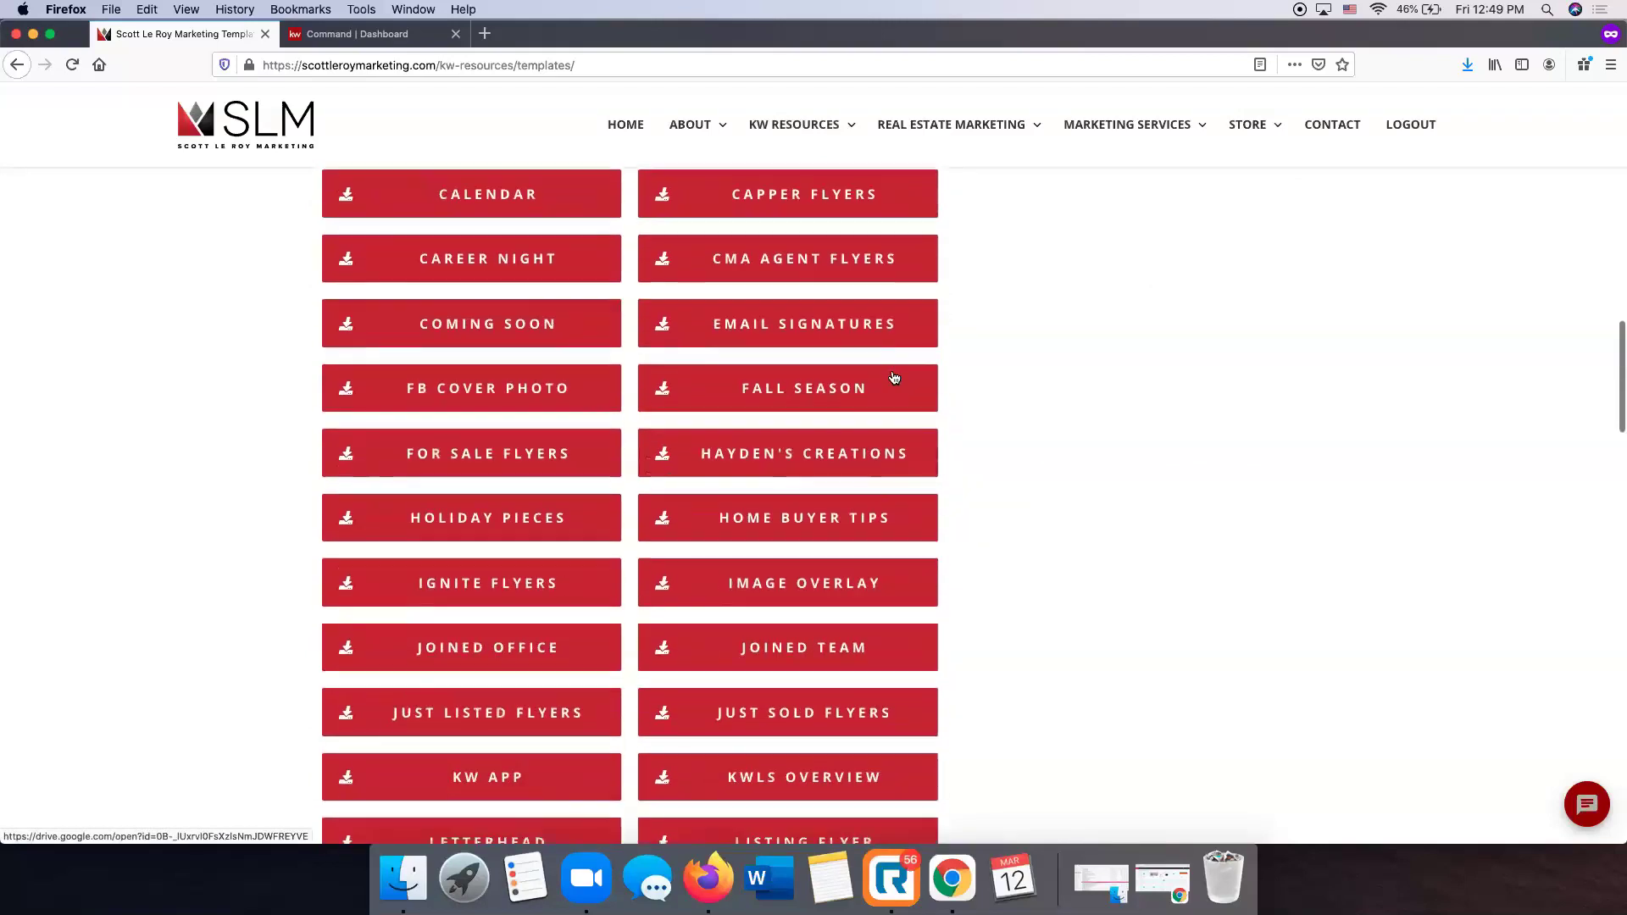
{"action": "scroll", "coordinate": [895, 378], "scroll_direction": "down", "scroll_amount": 4}
{"action": "scroll", "coordinate": [894, 378], "scroll_direction": "down", "scroll_amount": 2}
{"action": "scroll", "coordinate": [894, 378], "scroll_direction": "up", "scroll_amount": 7}
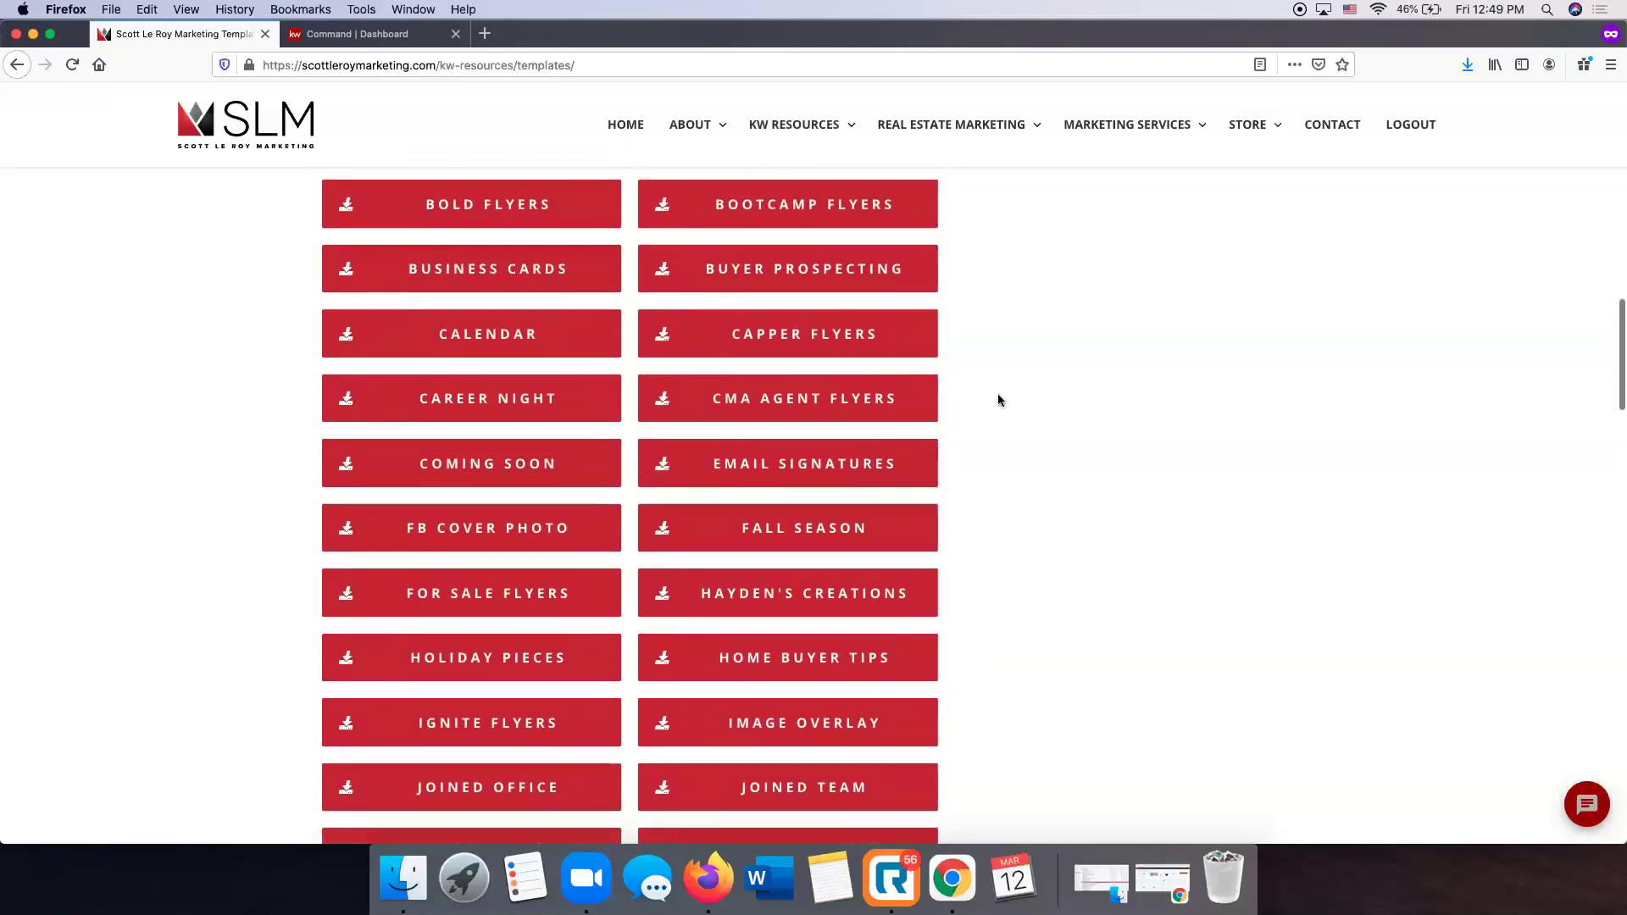
{"action": "scroll", "coordinate": [1050, 438], "scroll_direction": "down", "scroll_amount": 2}
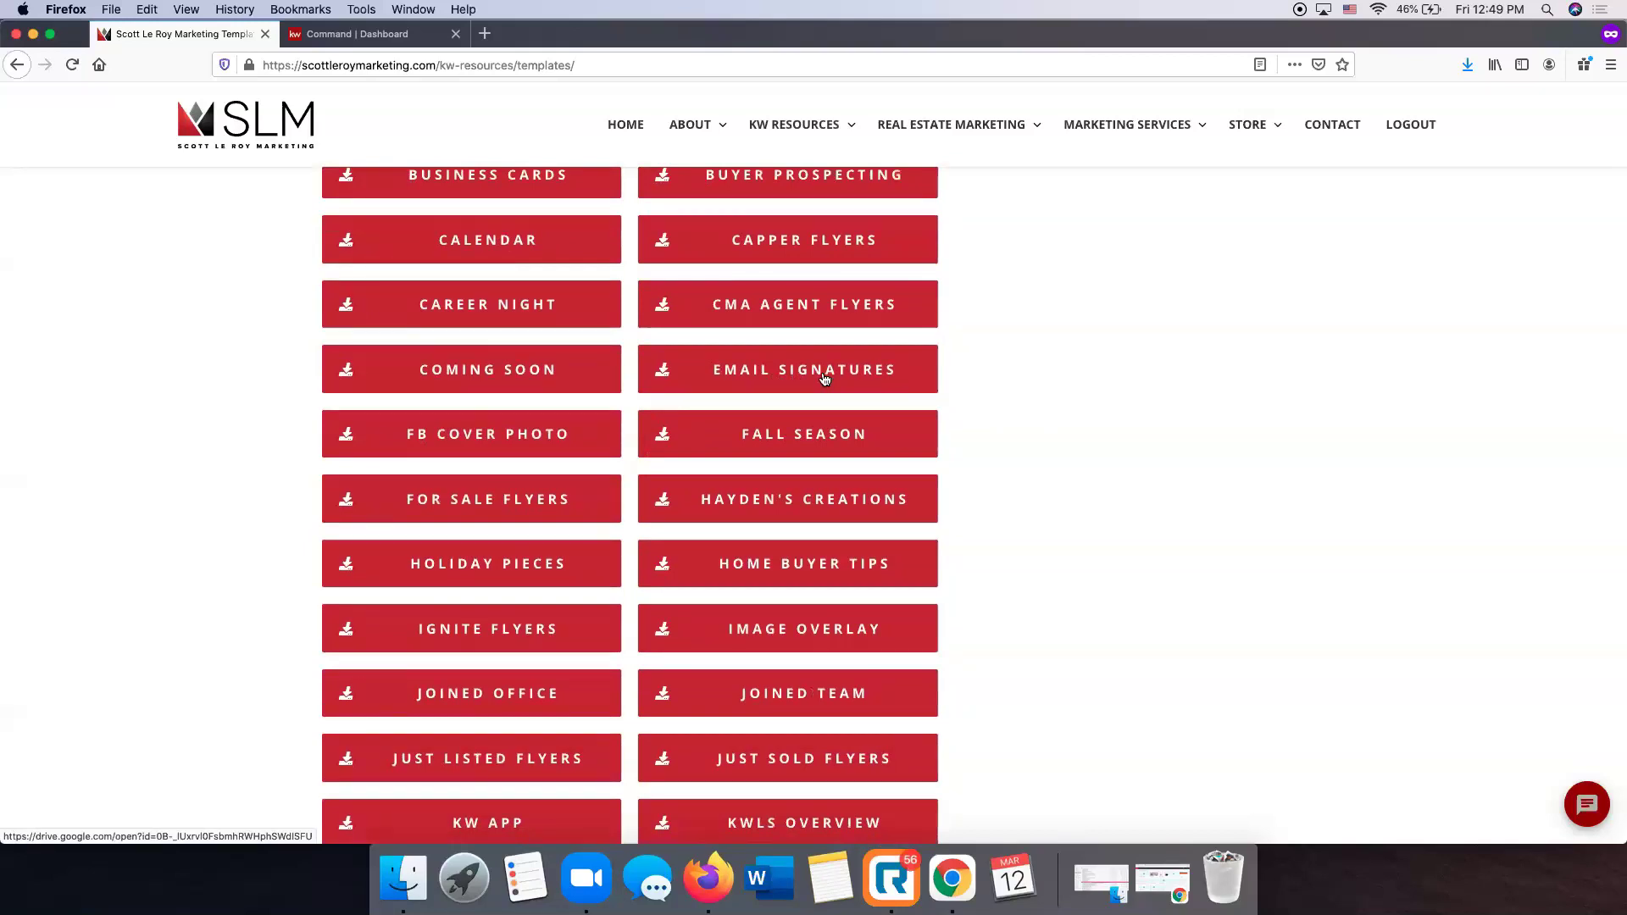
{"action": "left_click", "coordinate": [825, 378]}
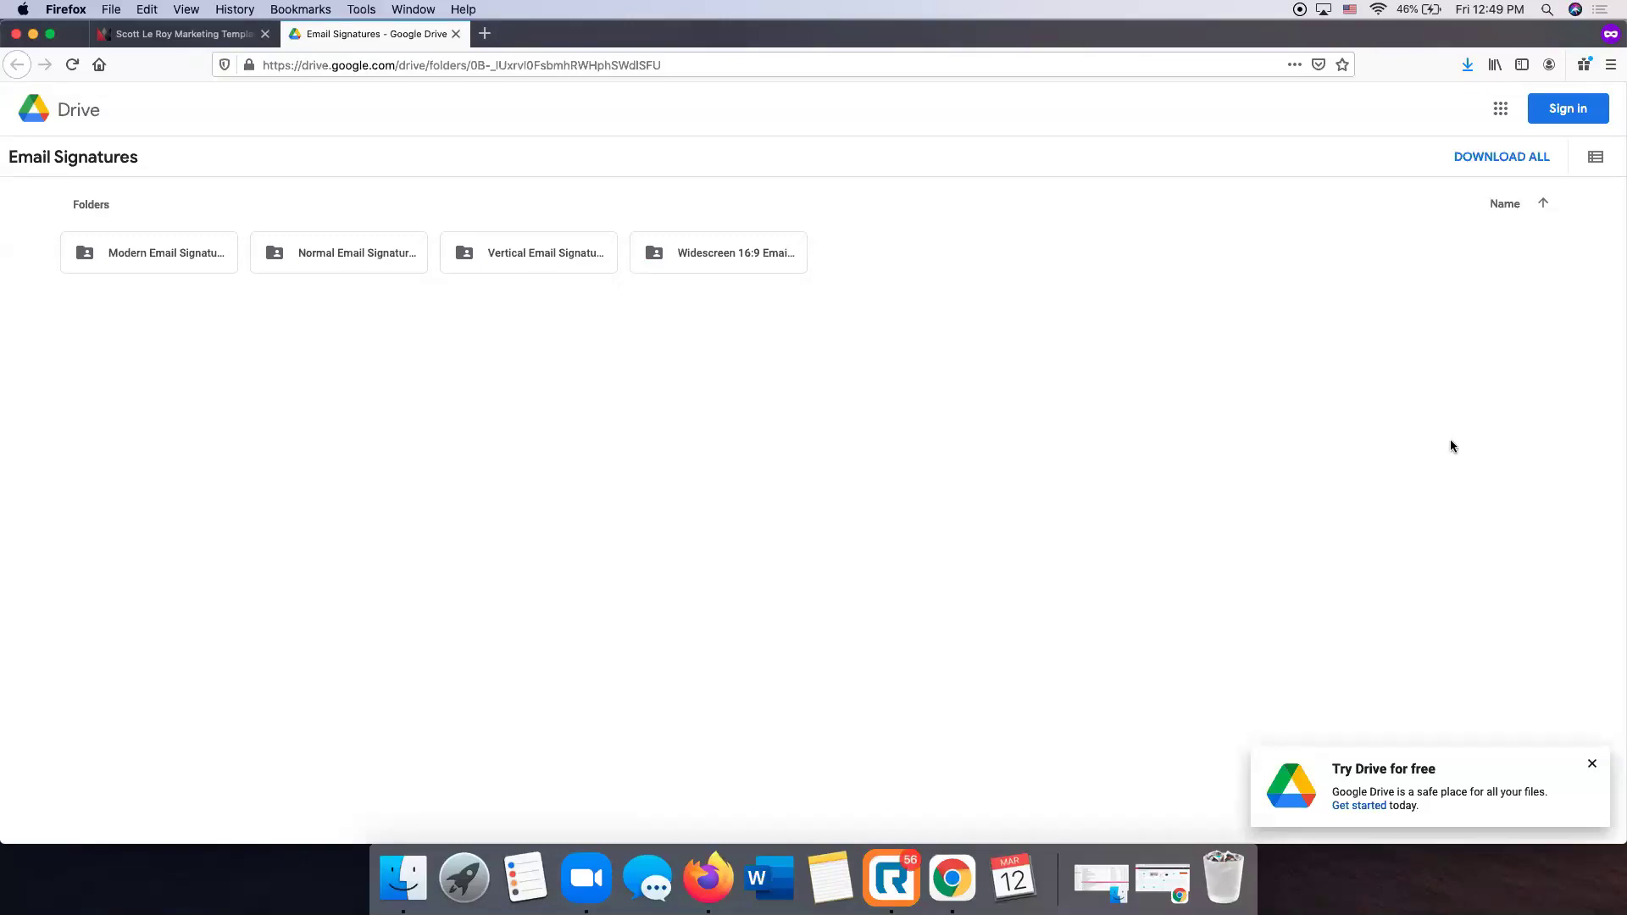
- Sign in to Google Drive with the agent's e-mail address and account password
{"action": "left_click", "coordinate": [1568, 109]}
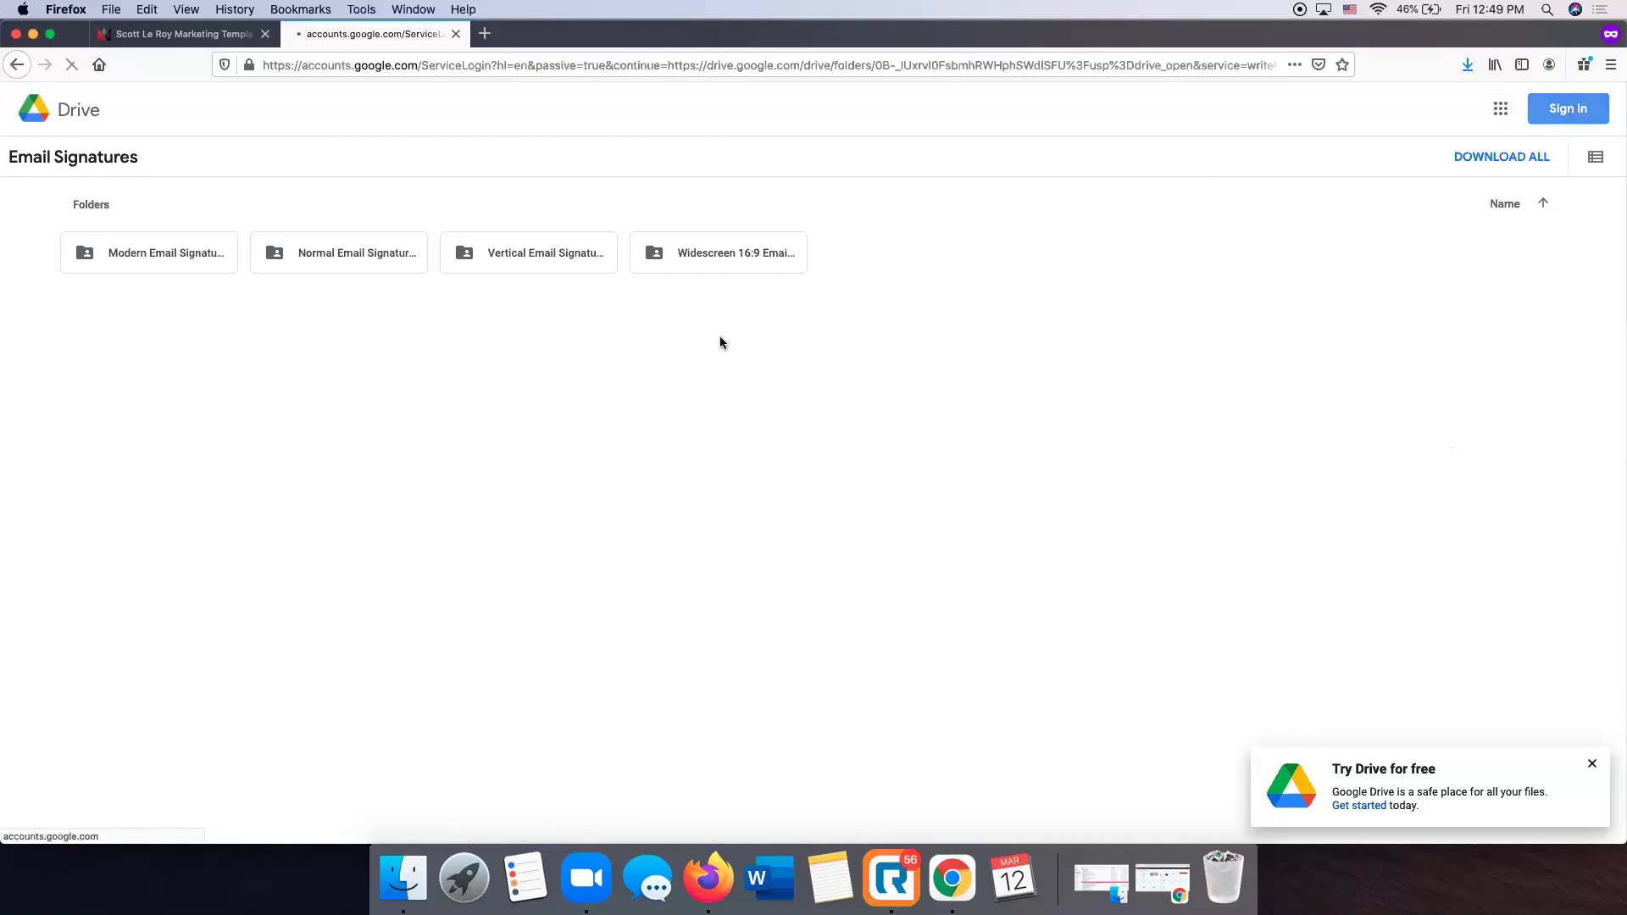
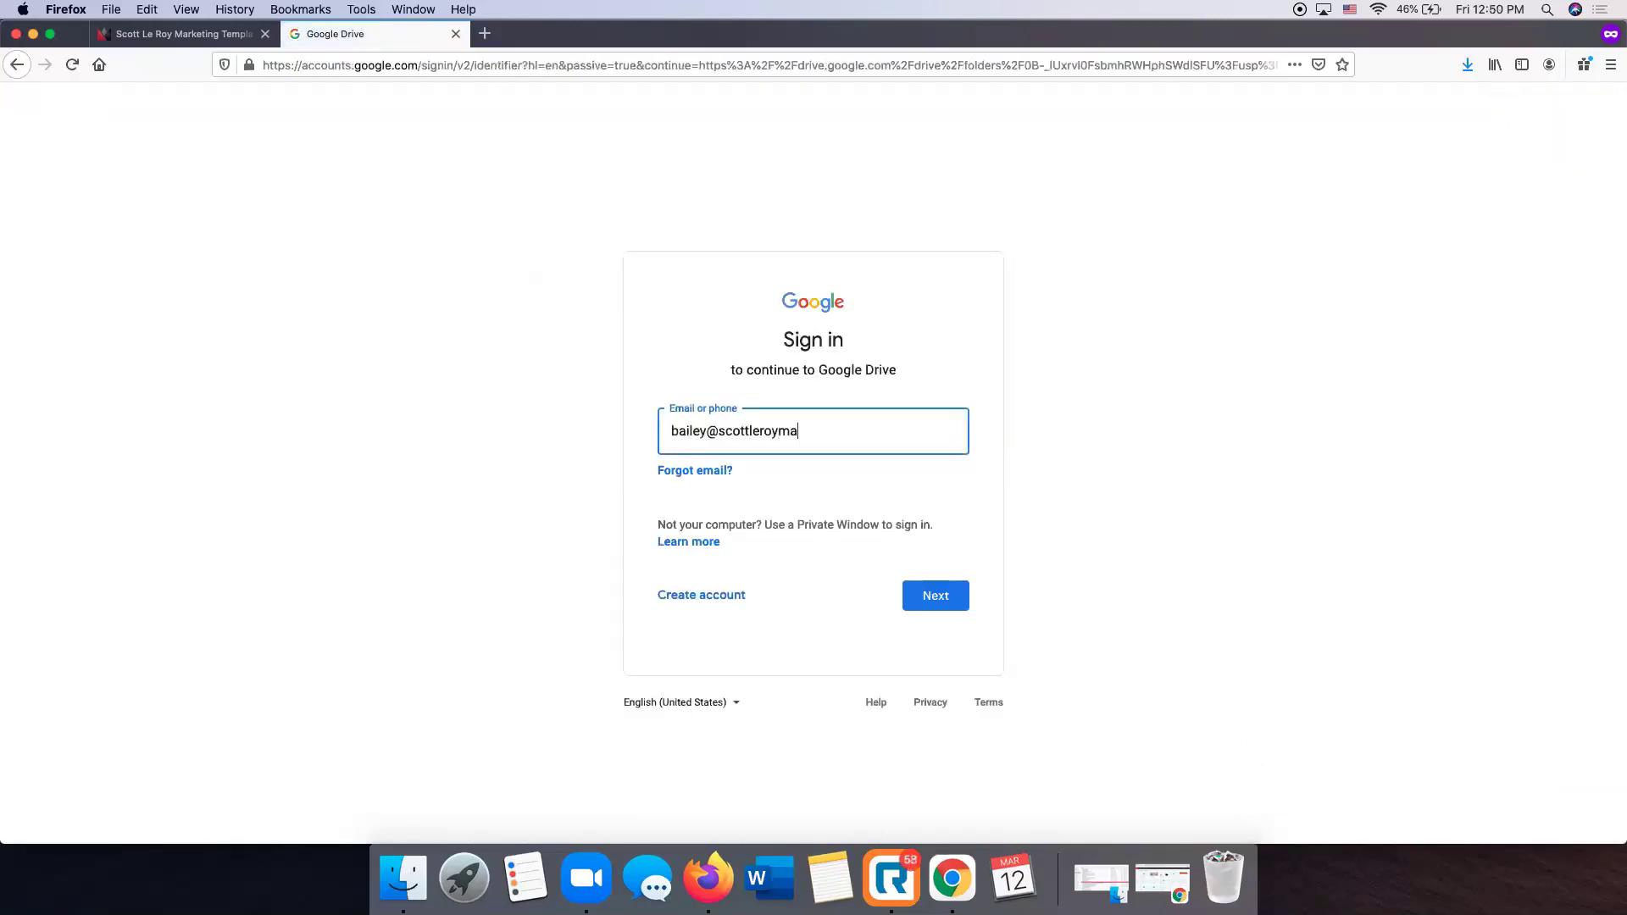
{"action": "key", "text": "Return"}
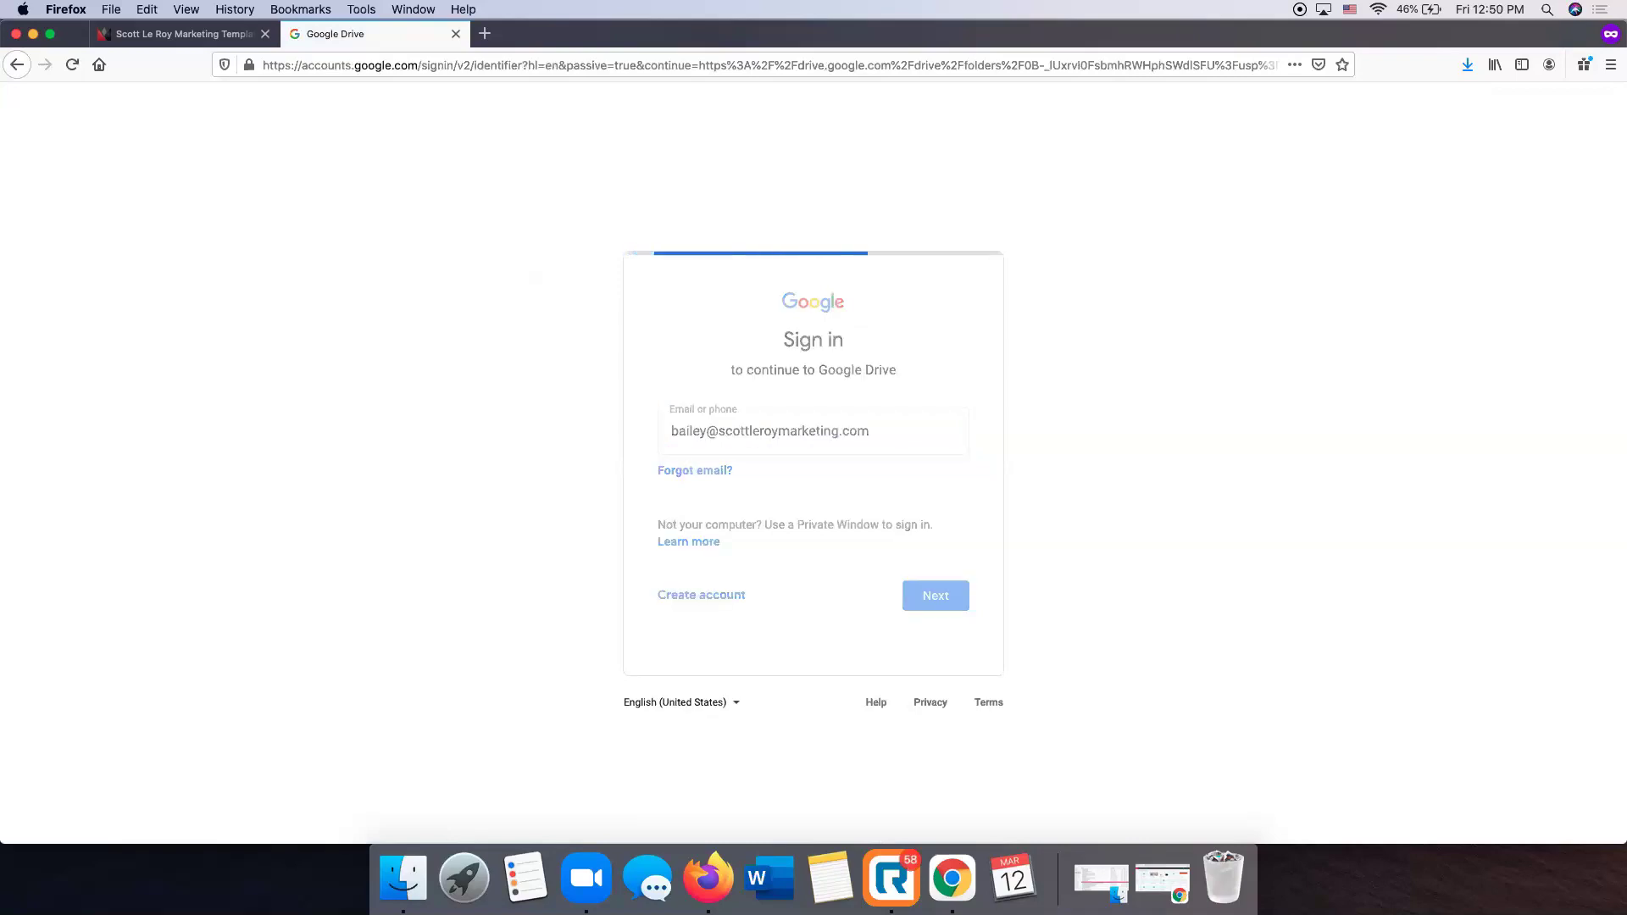
{"action": "type", "text": "••••••••••••"}
{"action": "key", "text": "Return"}
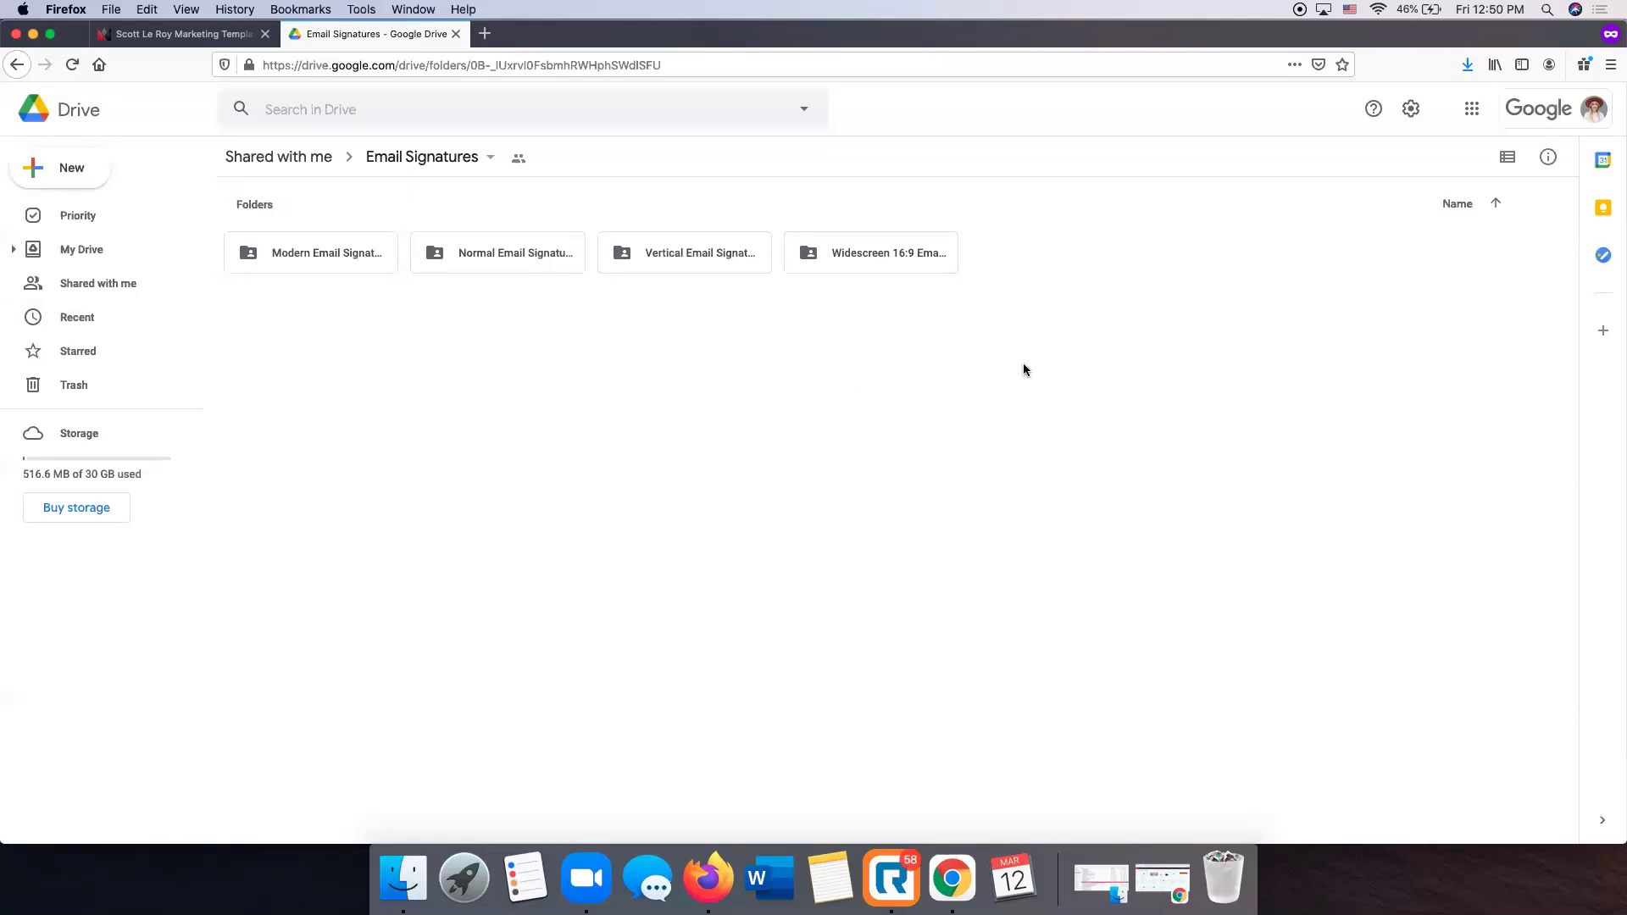
- Open the Modern Email Signatures folder and its first template, Modern Email Signature #001
{"action": "double_click", "coordinate": [334, 255]}
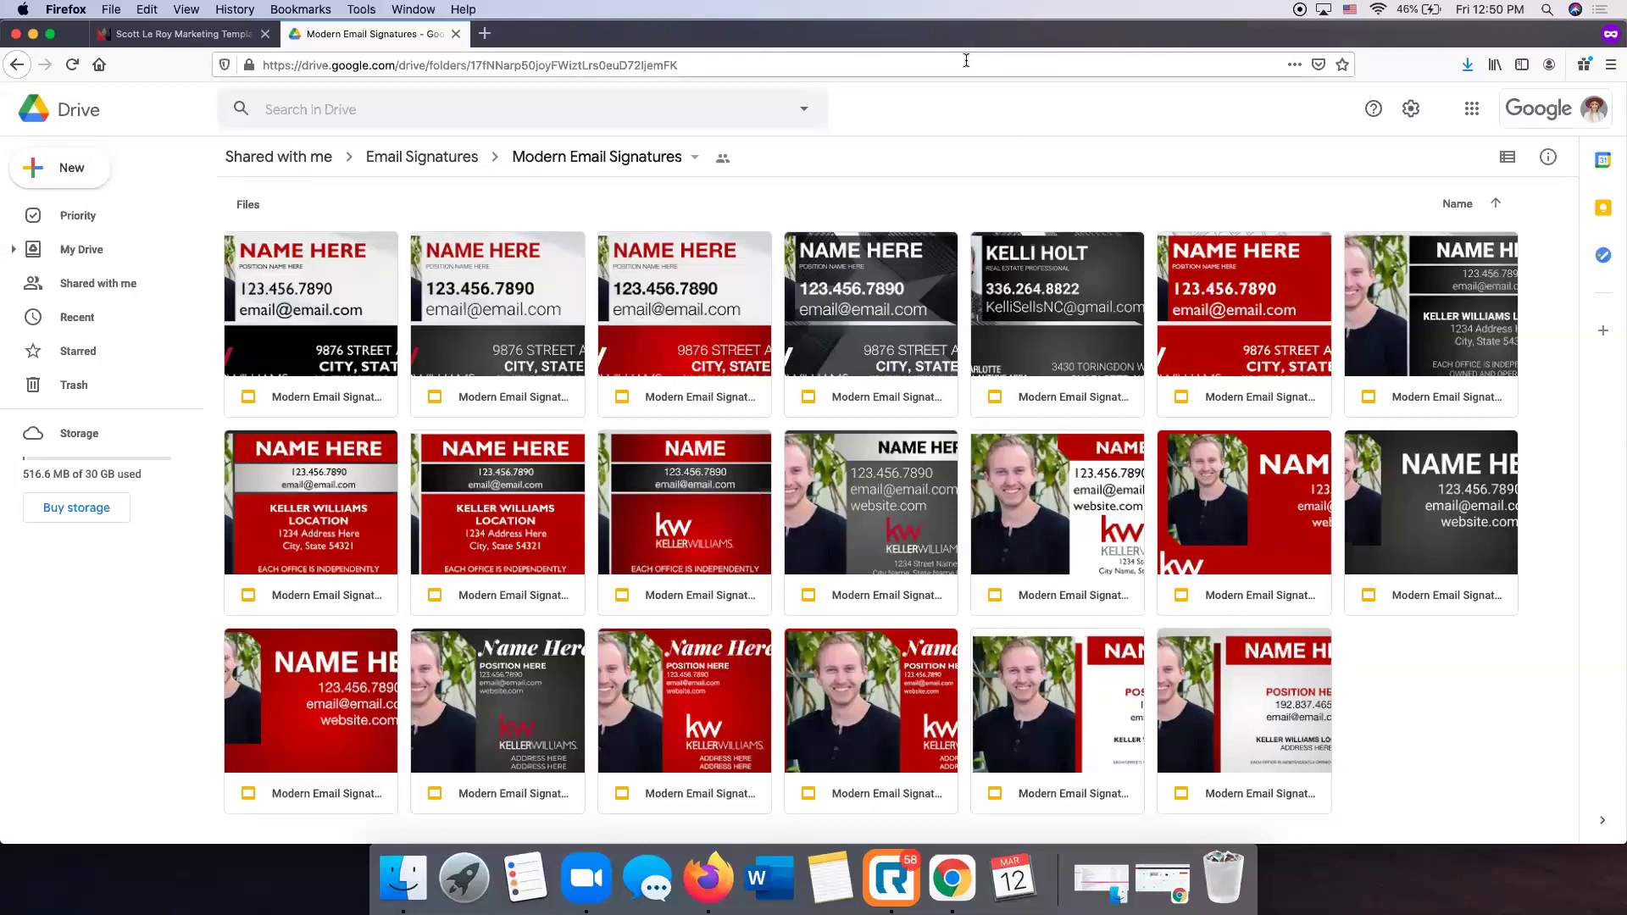
{"action": "double_click", "coordinate": [333, 298]}
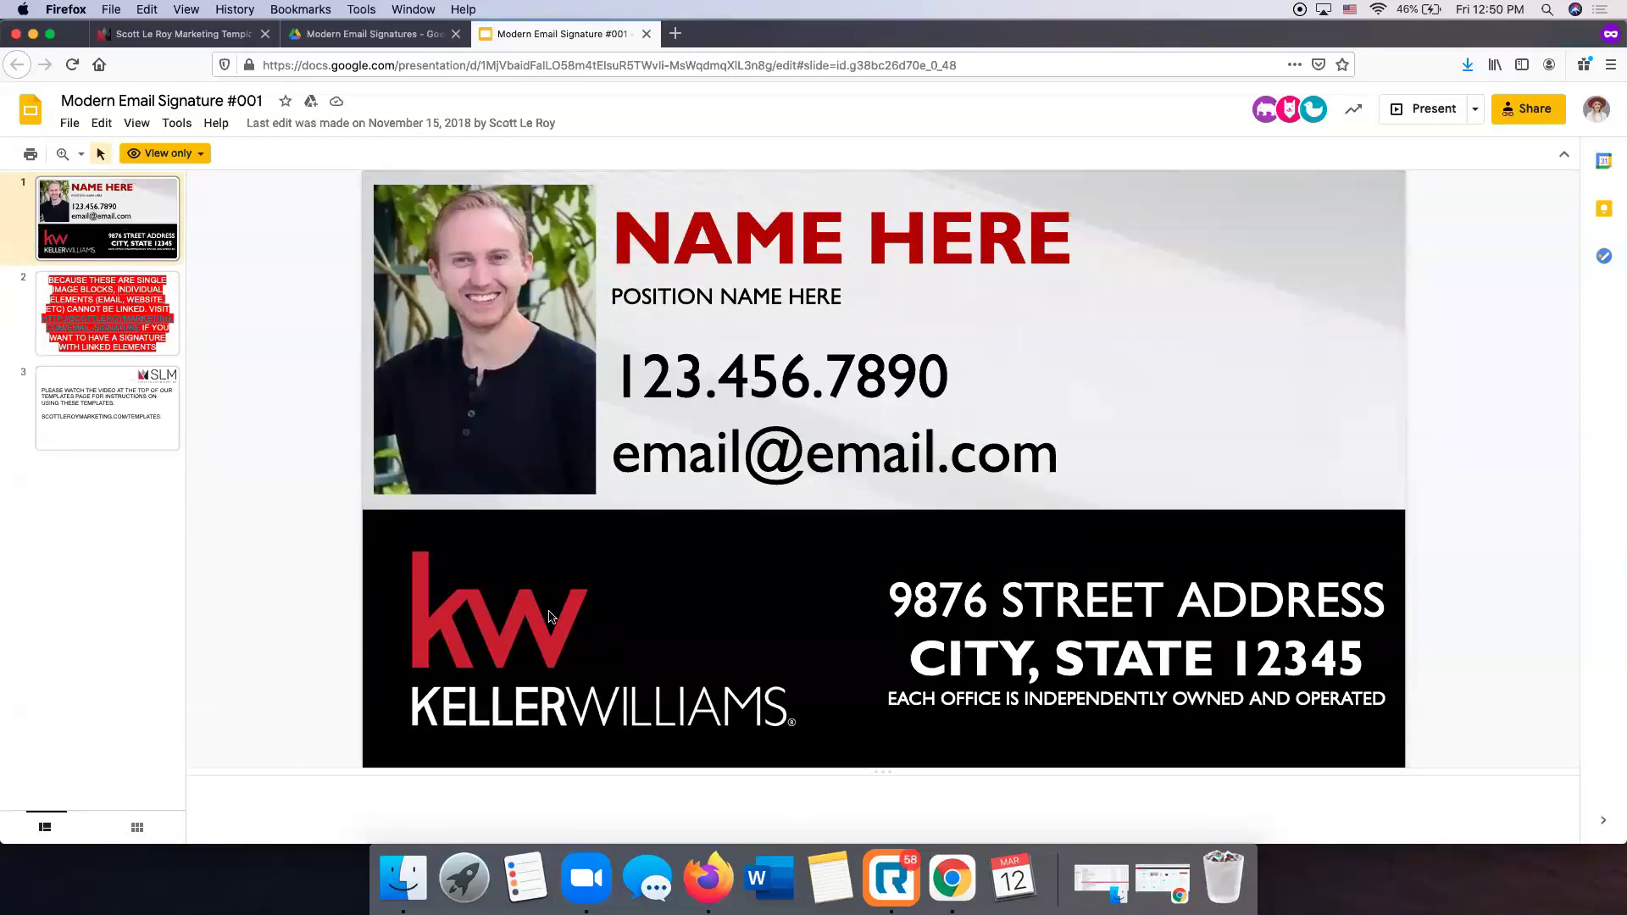
{"action": "left_click", "coordinate": [163, 309]}
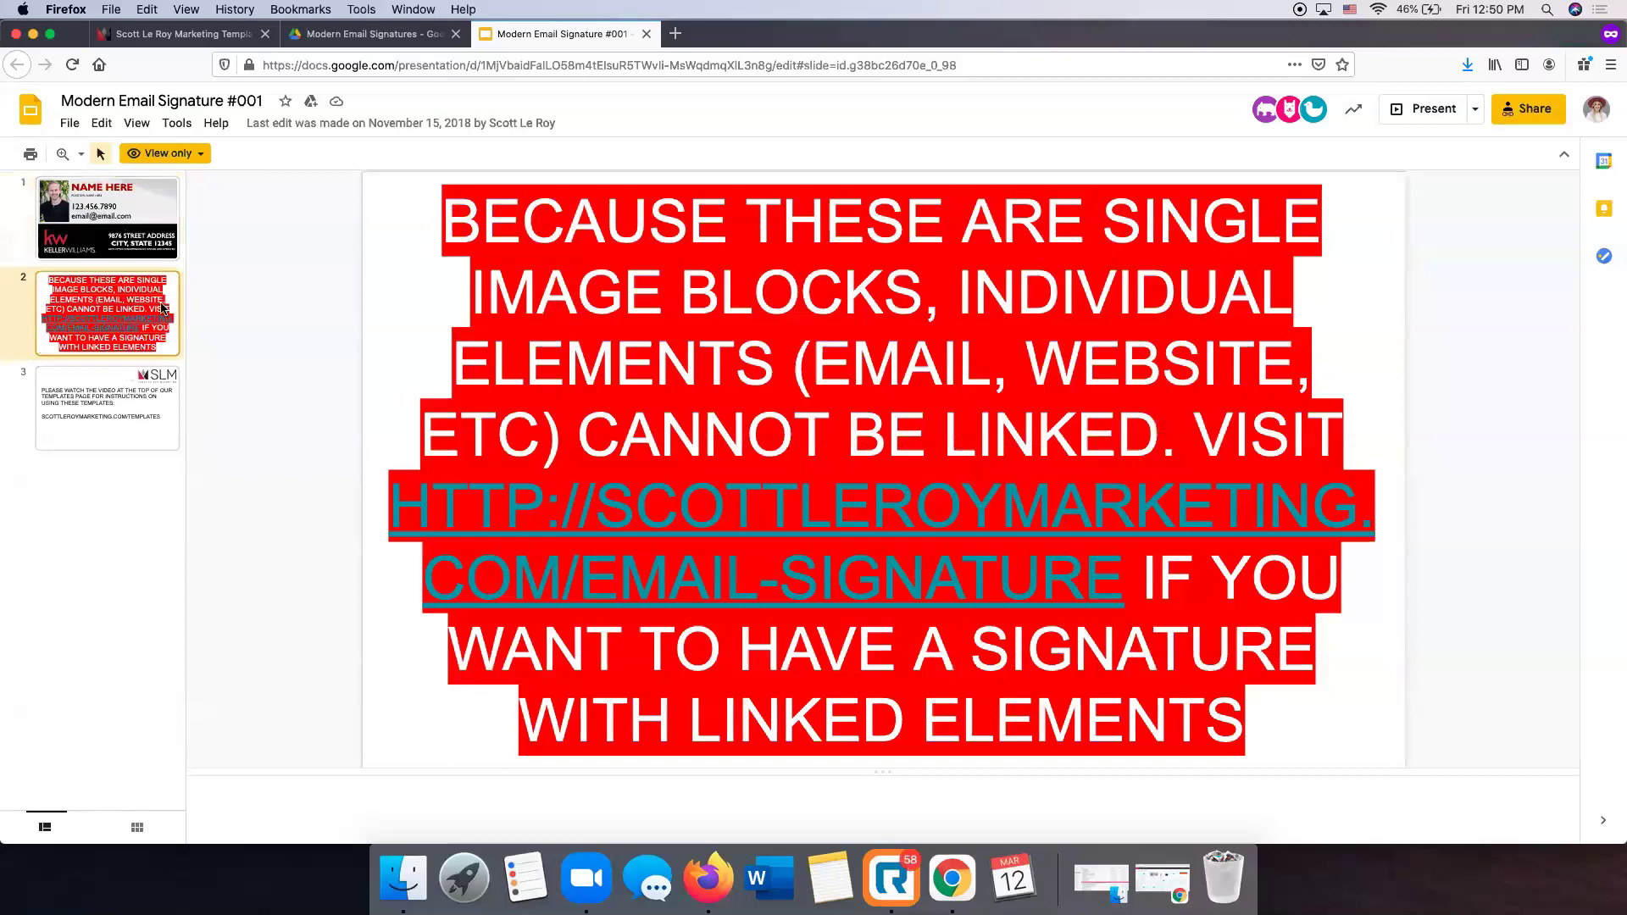
{"action": "left_click", "coordinate": [161, 229]}
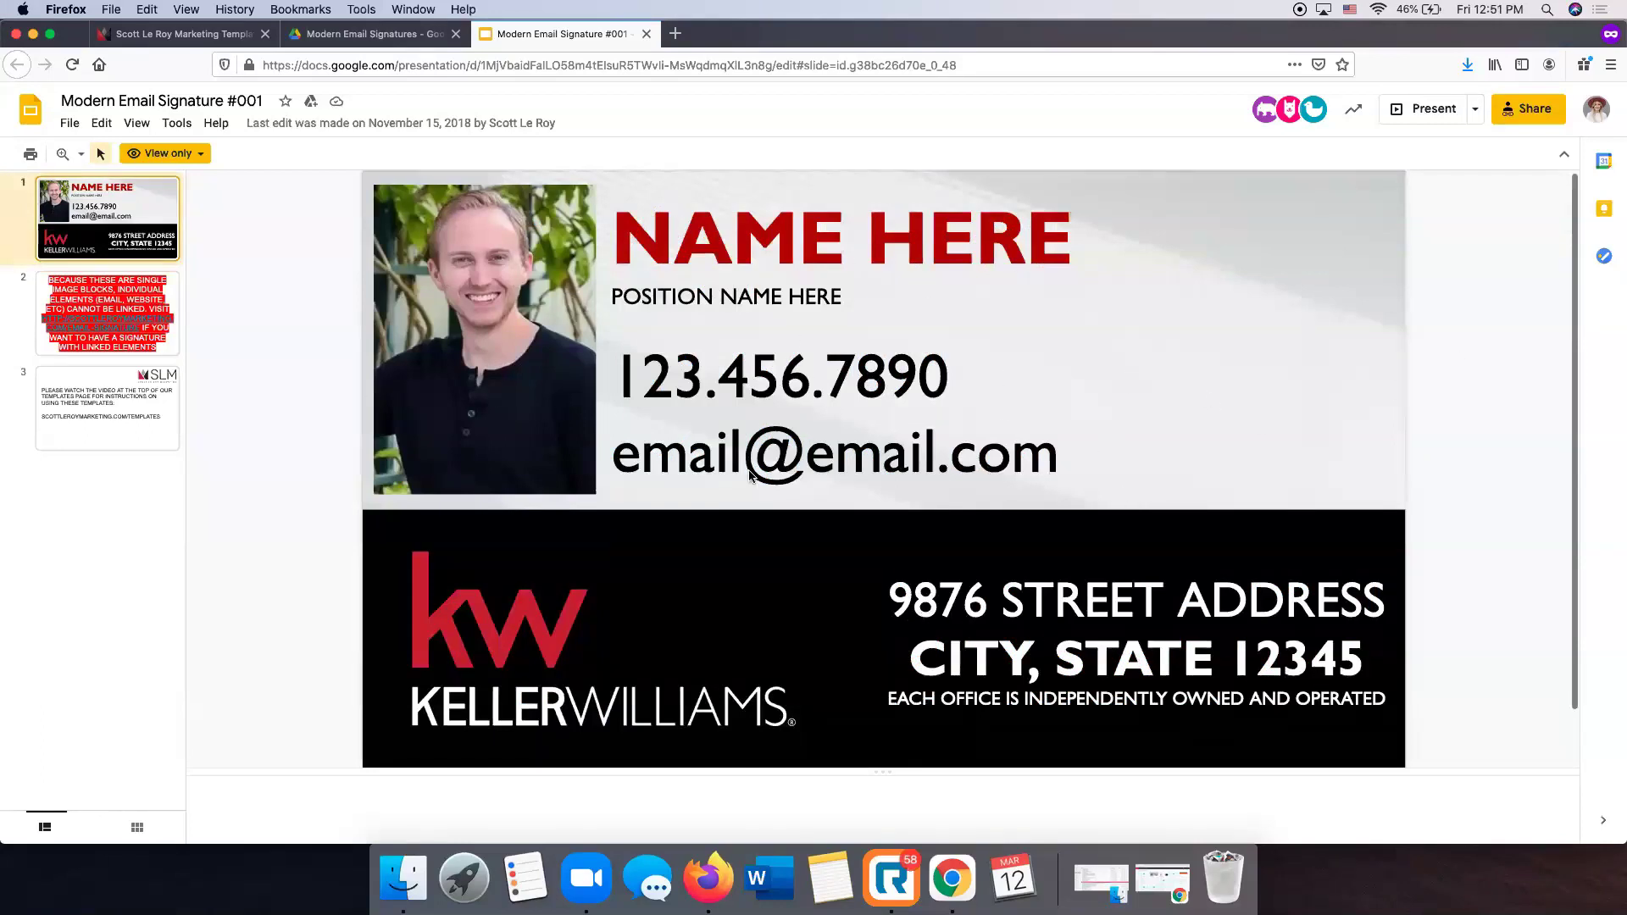
{"action": "left_click", "coordinate": [101, 405]}
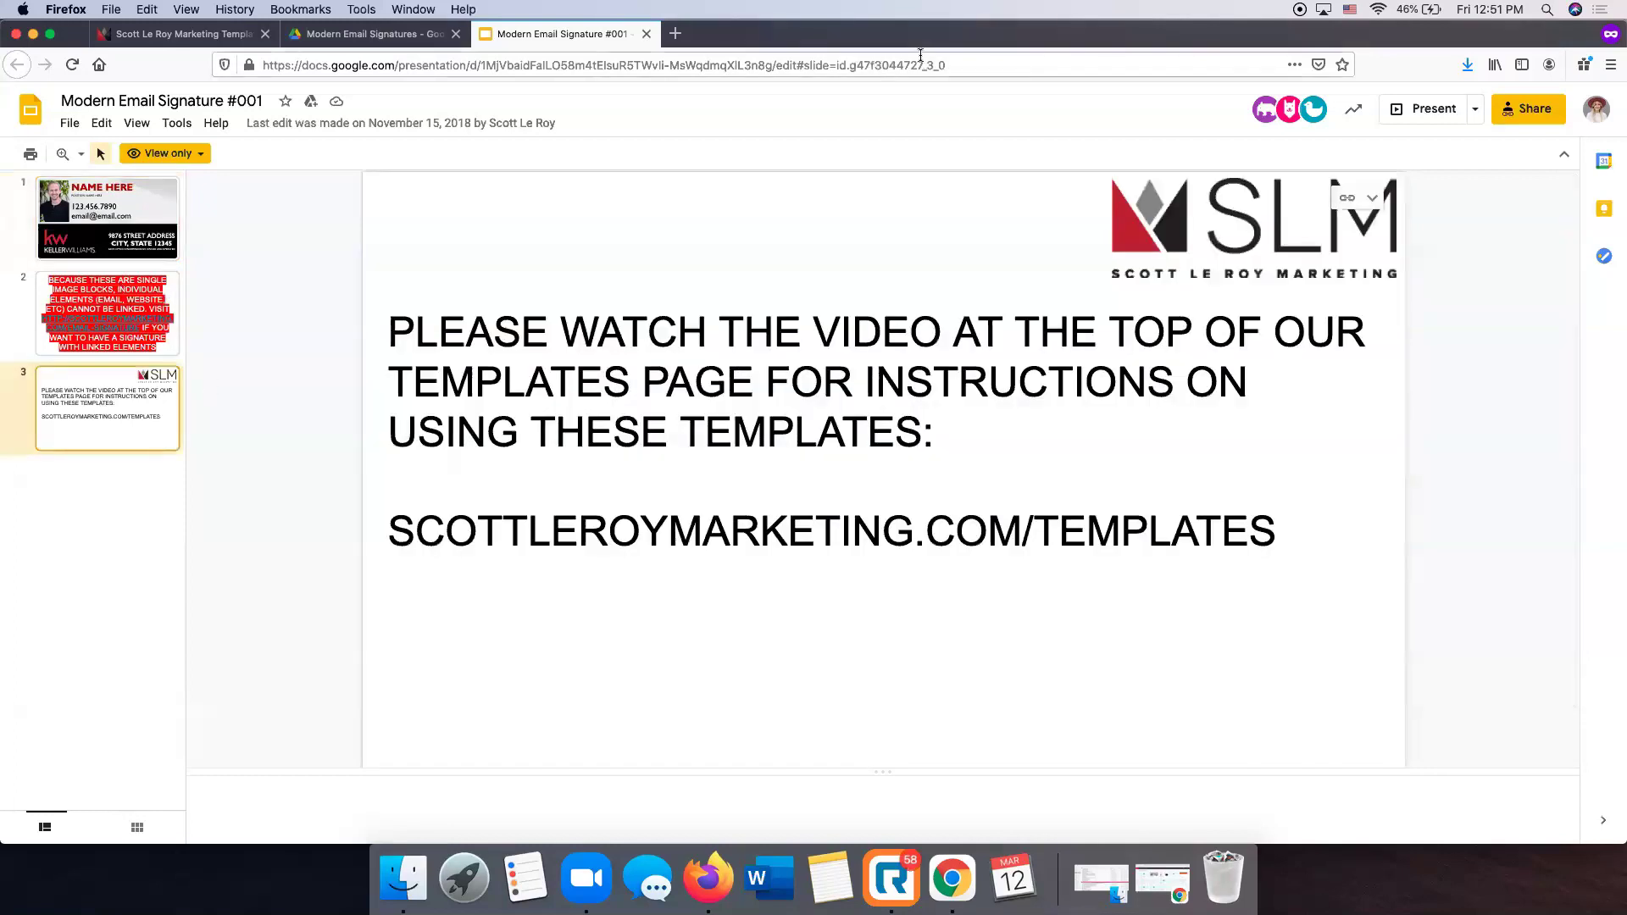
{"action": "left_click", "coordinate": [83, 202]}
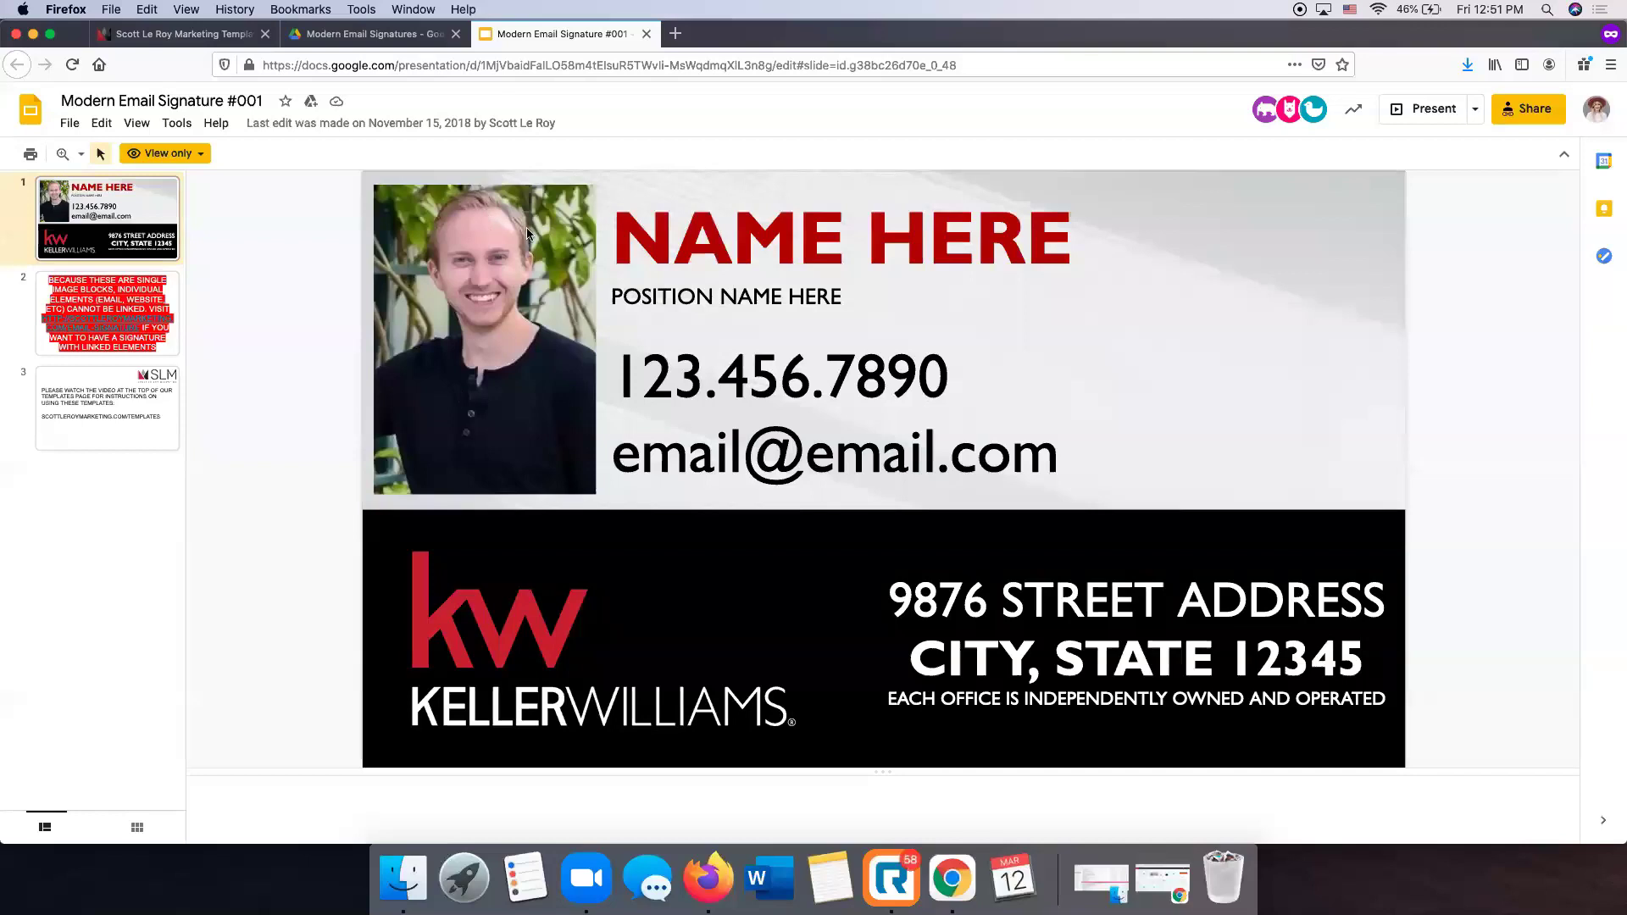
{"action": "left_click", "coordinate": [71, 123]}
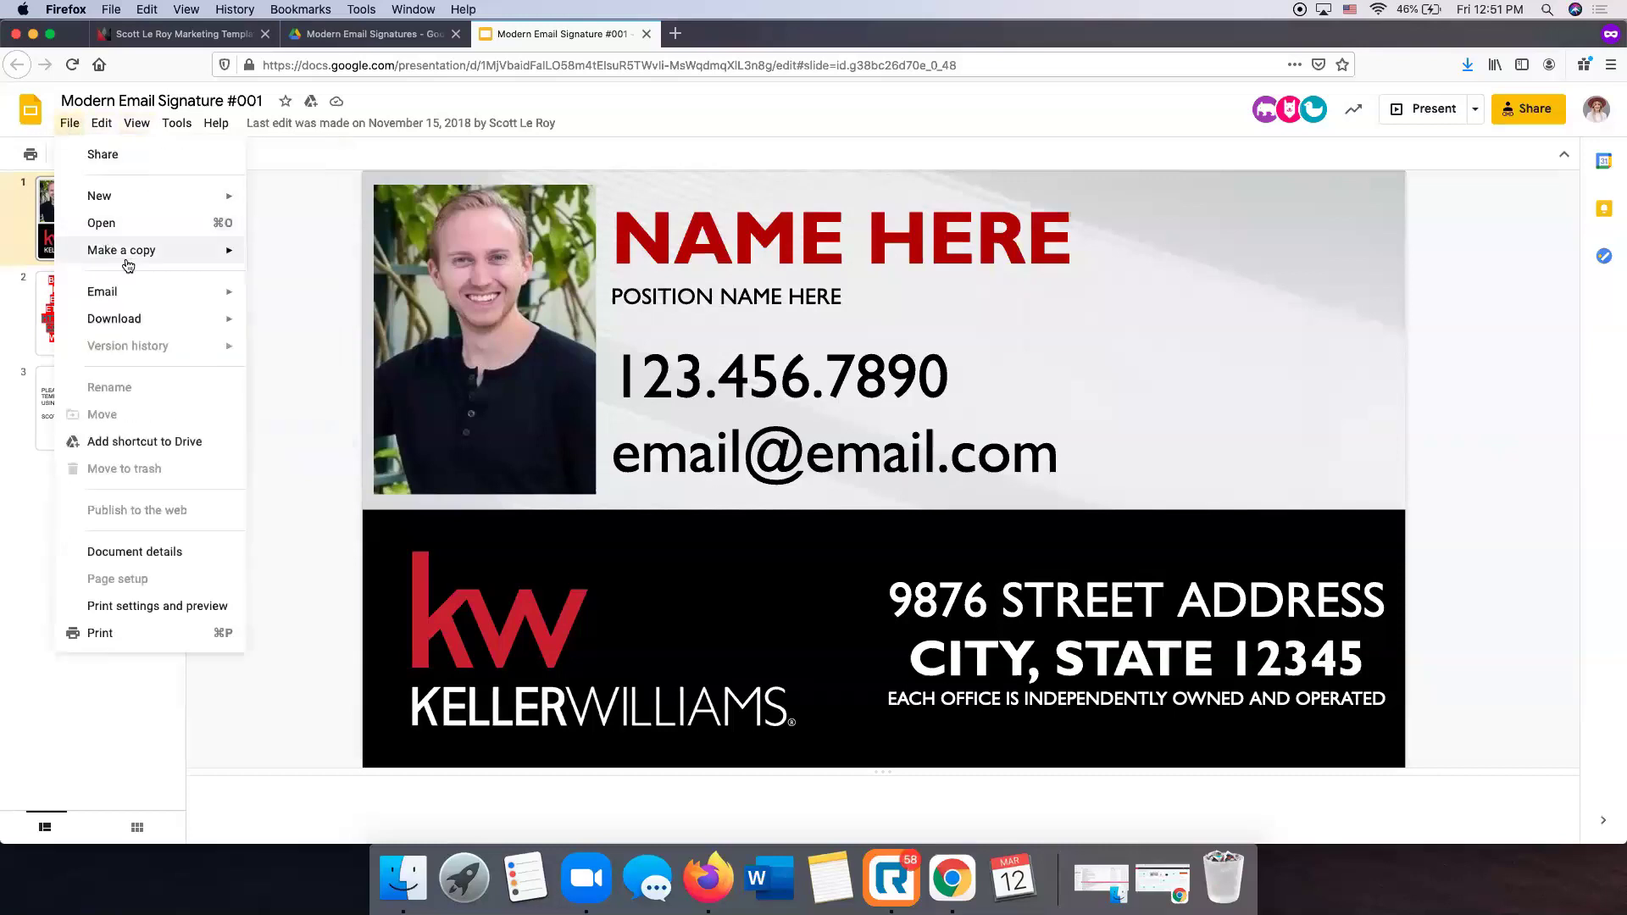
- Make a copy of only the selected signature slide, keeping the default name
{"action": "mouse_move", "coordinate": [128, 266]}
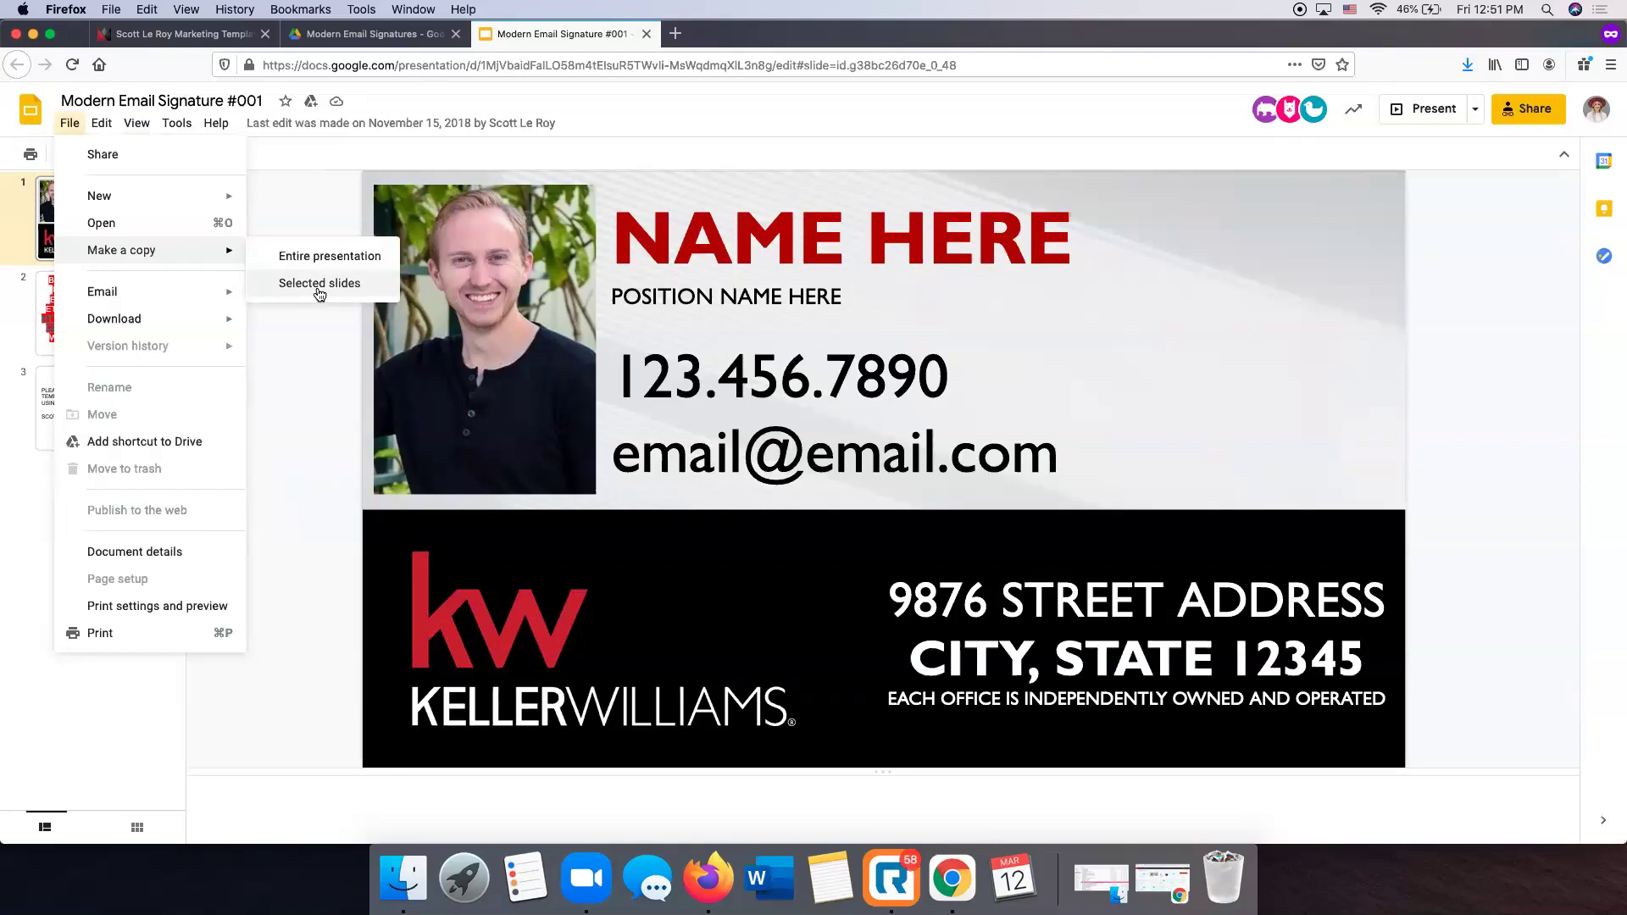
{"action": "left_click", "coordinate": [318, 283]}
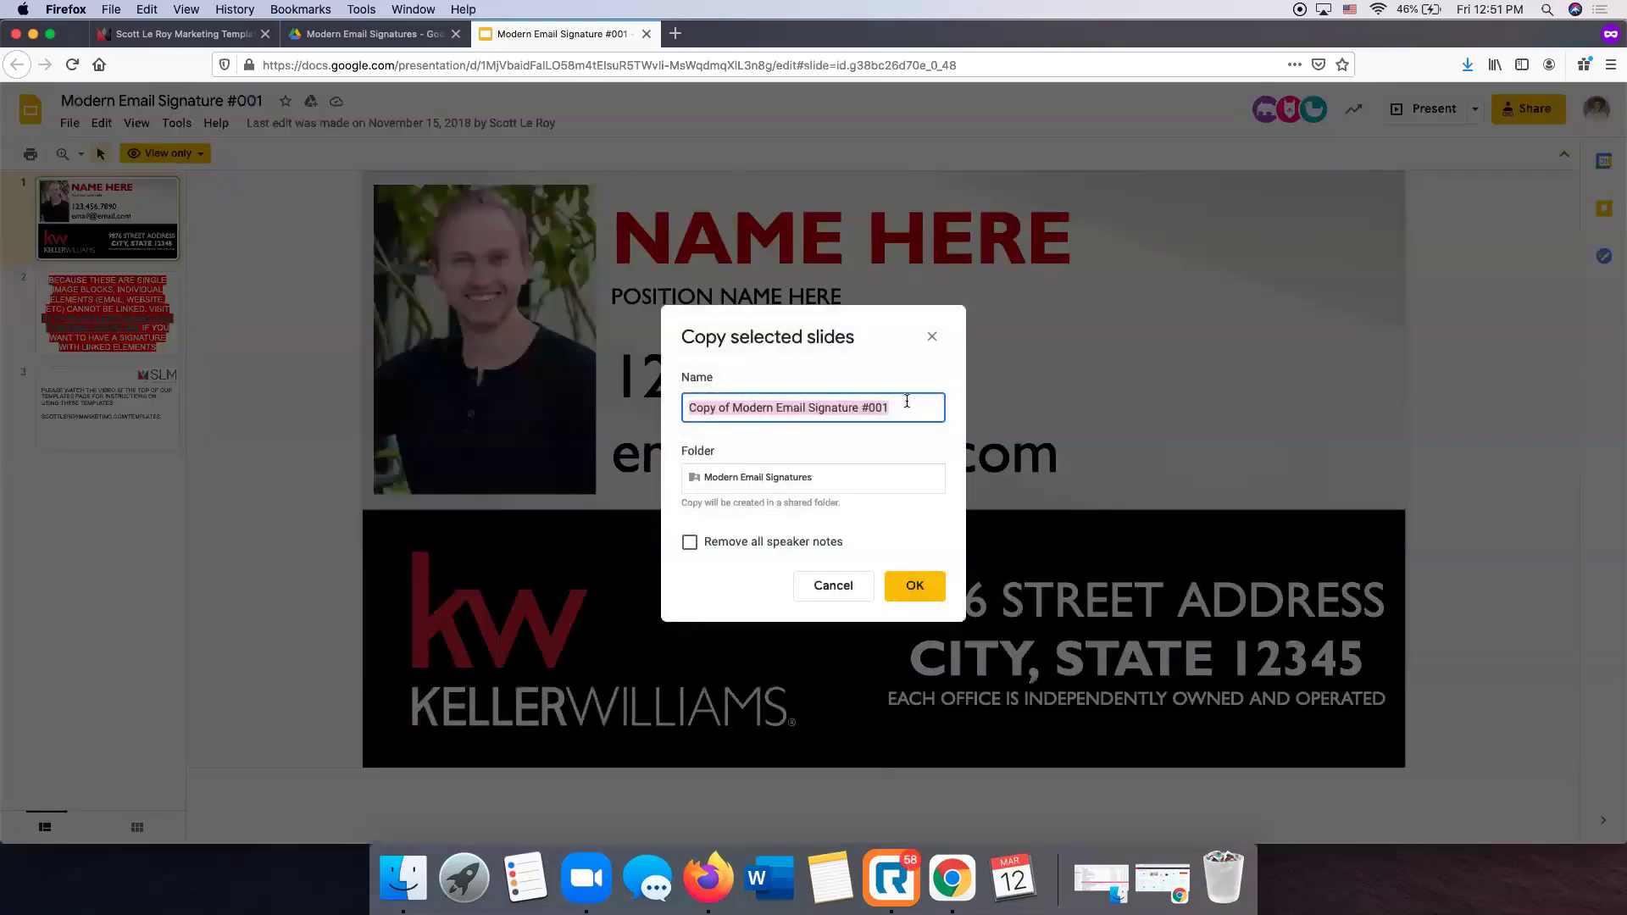
{"action": "left_click", "coordinate": [914, 588]}
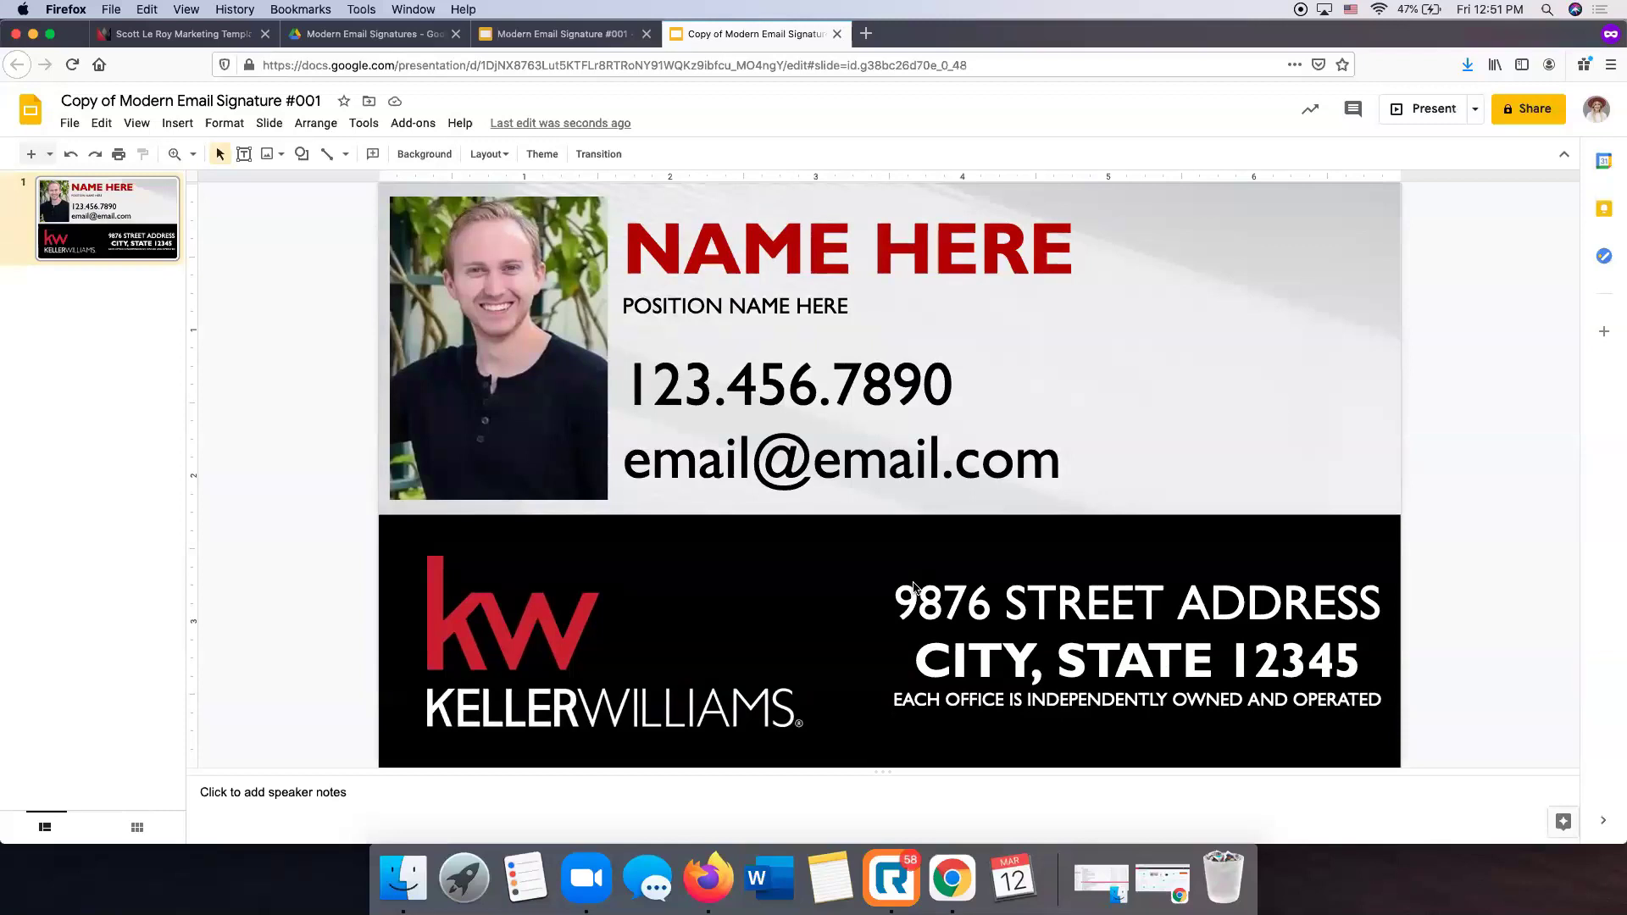
- Replace the placeholder man's photo with the headshot JPEG from the SLM Items folder
{"action": "left_click", "coordinate": [755, 240]}
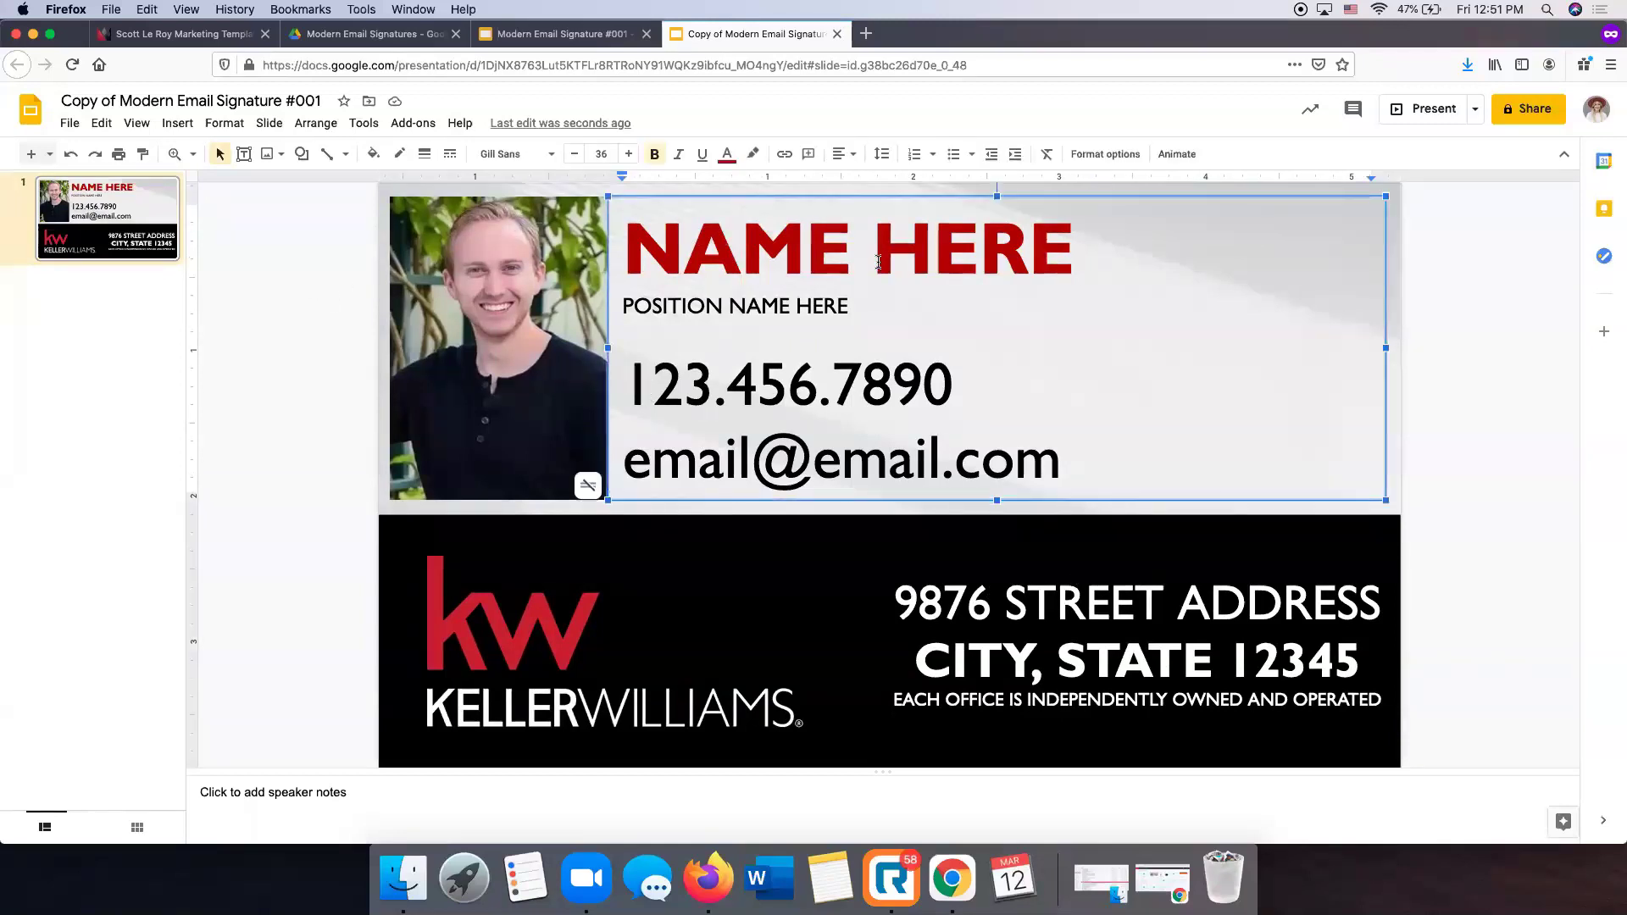
{"action": "left_click", "coordinate": [551, 266]}
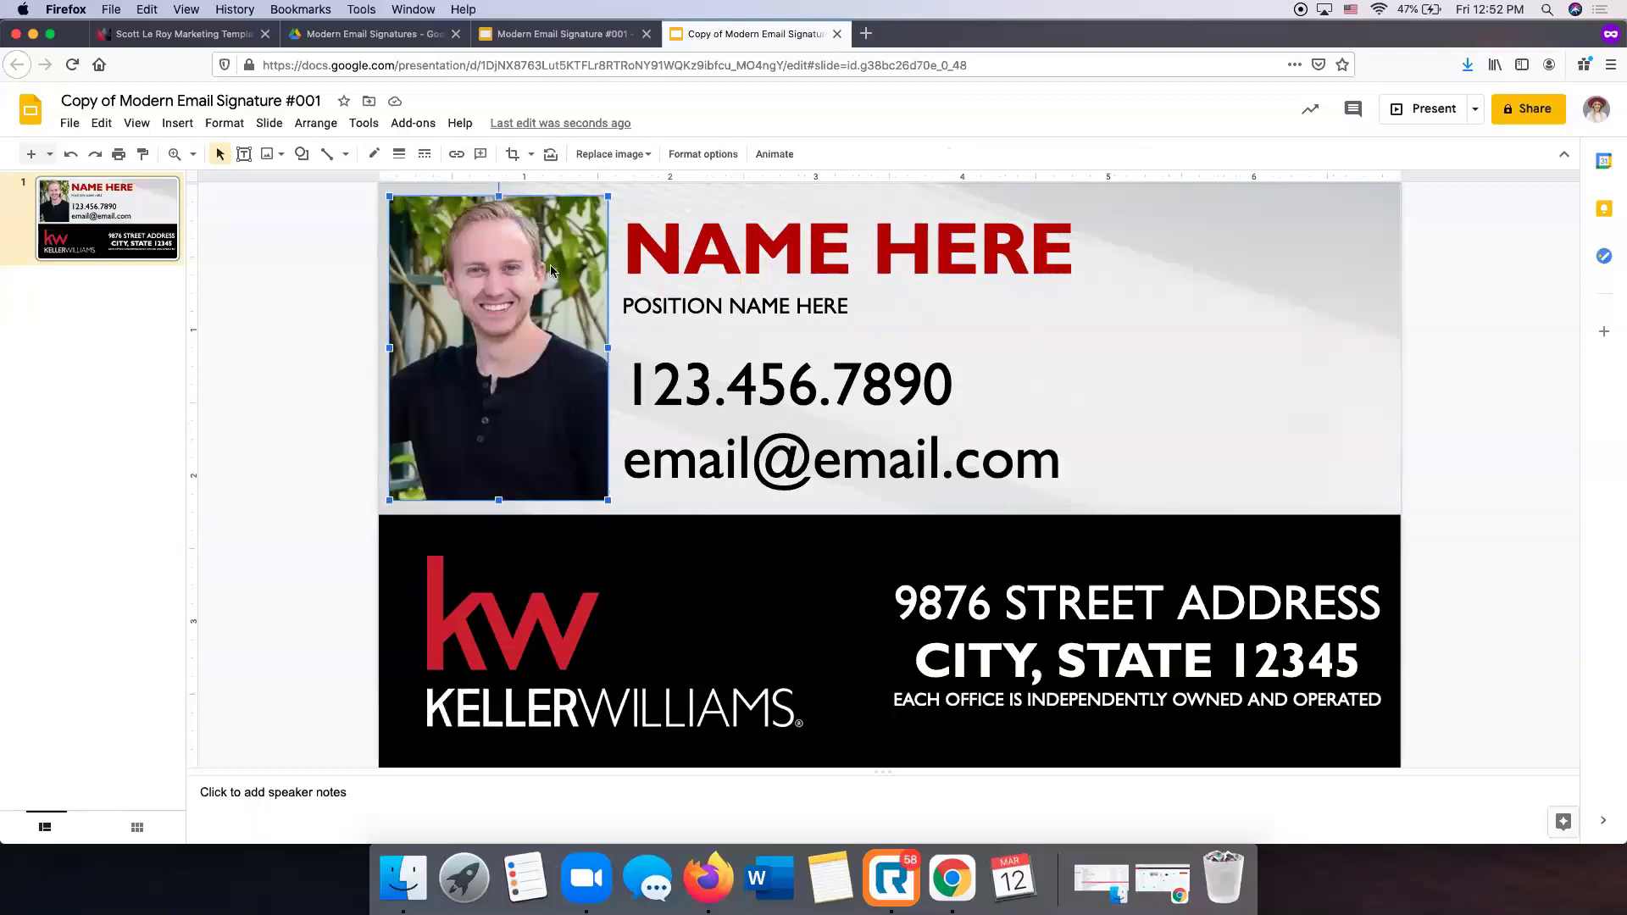
{"action": "right_click", "coordinate": [472, 273]}
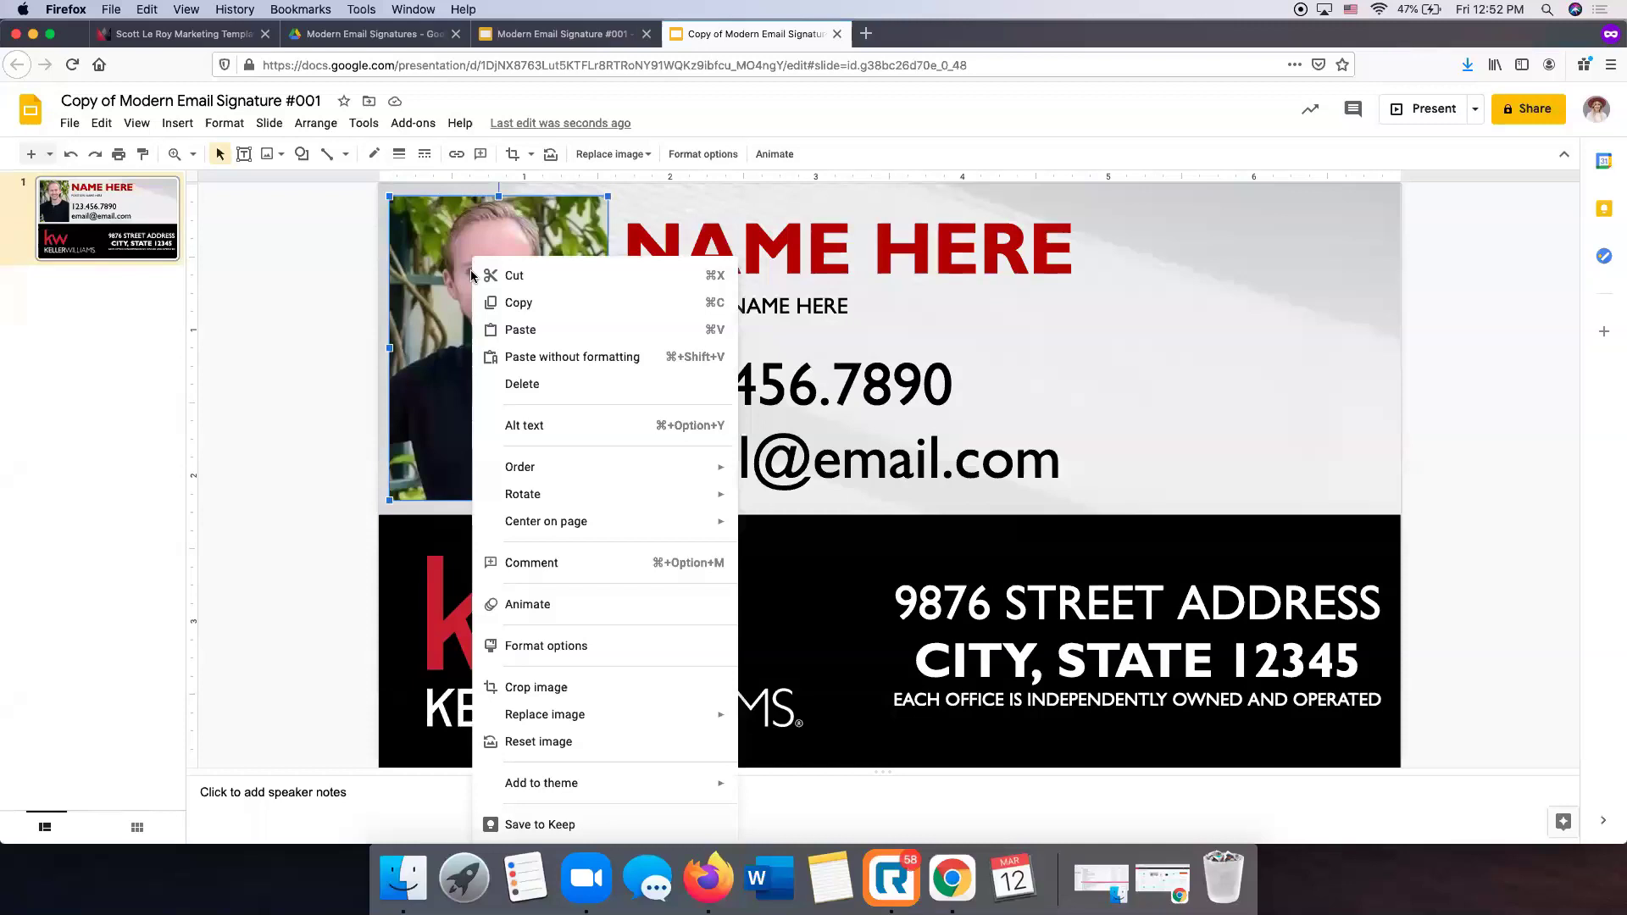
{"action": "mouse_move", "coordinate": [594, 725]}
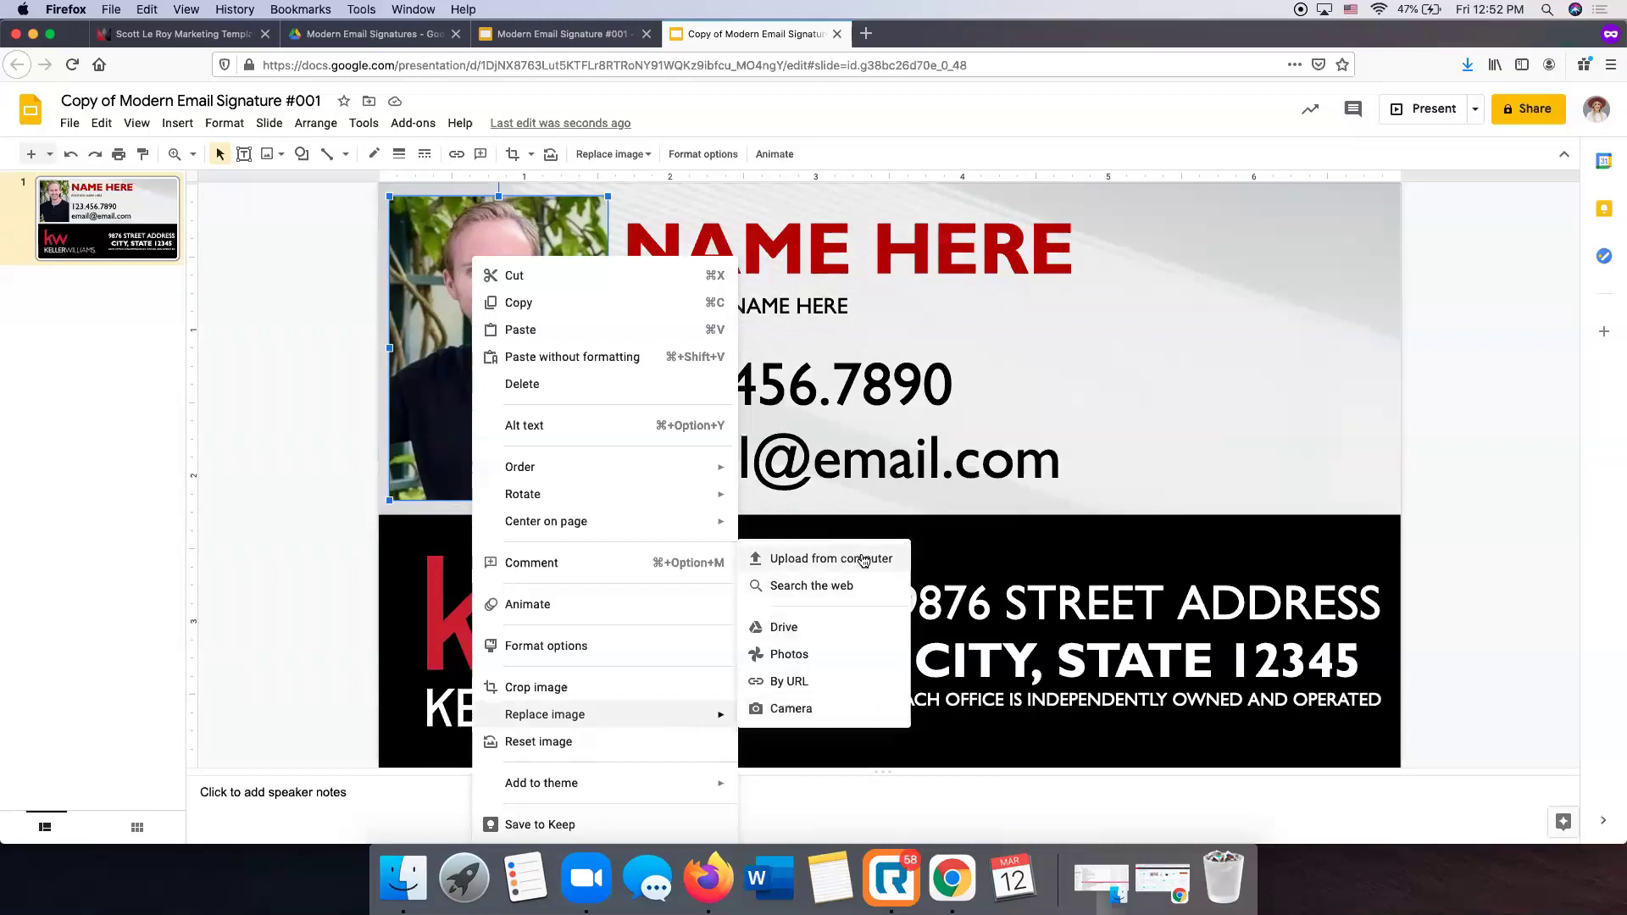
{"action": "left_click", "coordinate": [863, 560]}
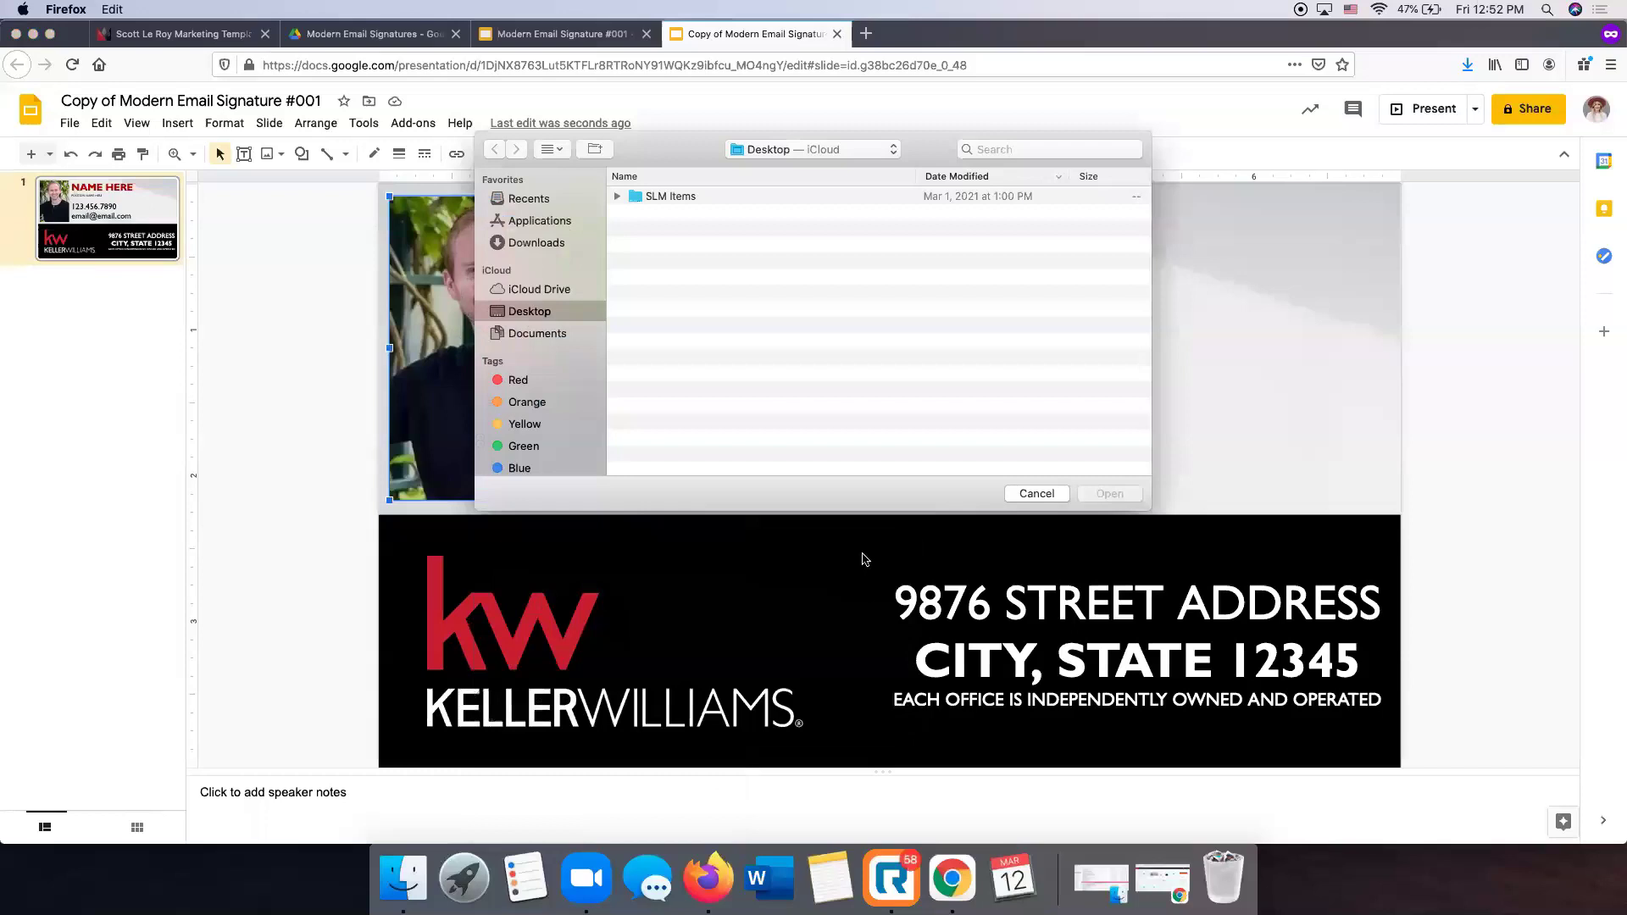
{"action": "left_click", "coordinate": [674, 198]}
{"action": "double_click", "coordinate": [674, 198]}
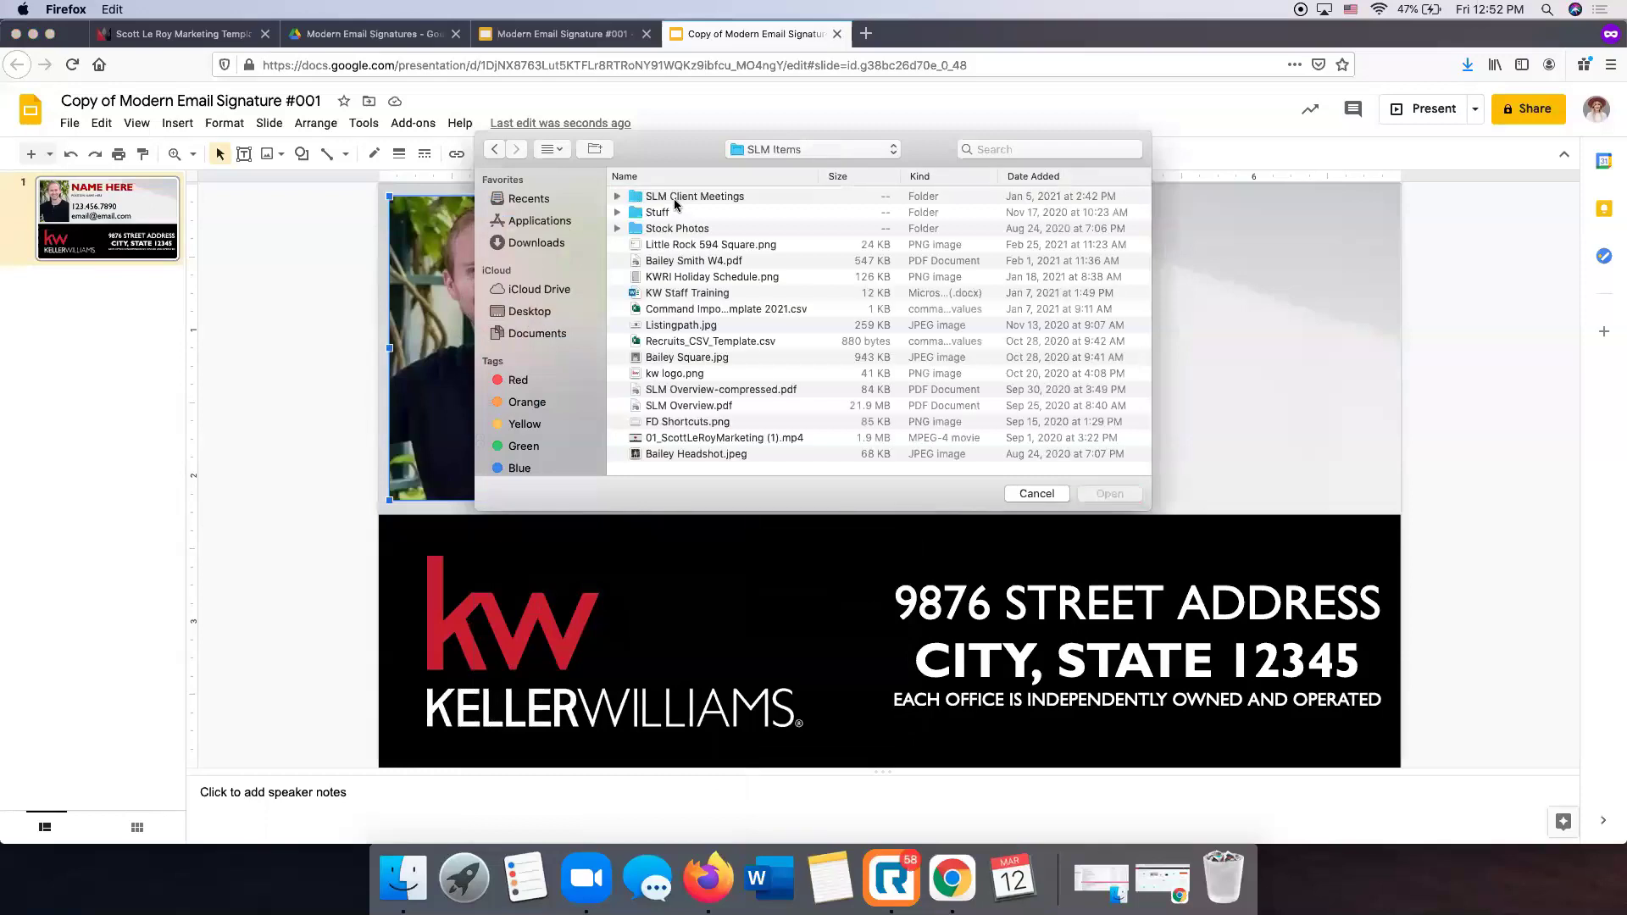
{"action": "left_click", "coordinate": [710, 455]}
{"action": "double_click", "coordinate": [709, 455]}
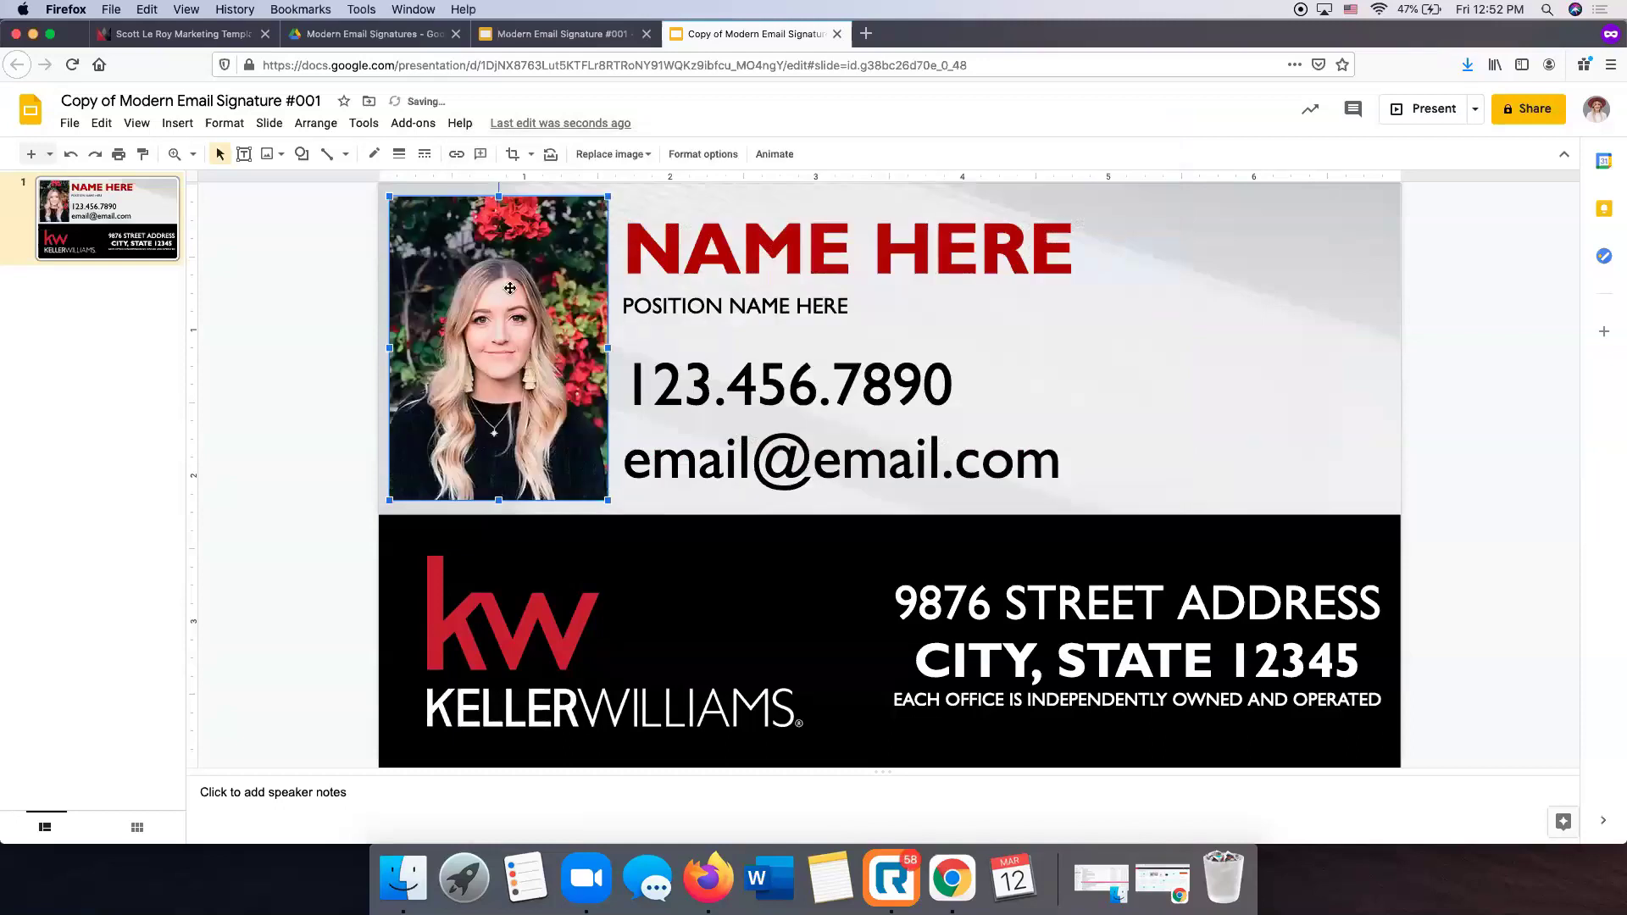
{"action": "left_click", "coordinate": [322, 311]}
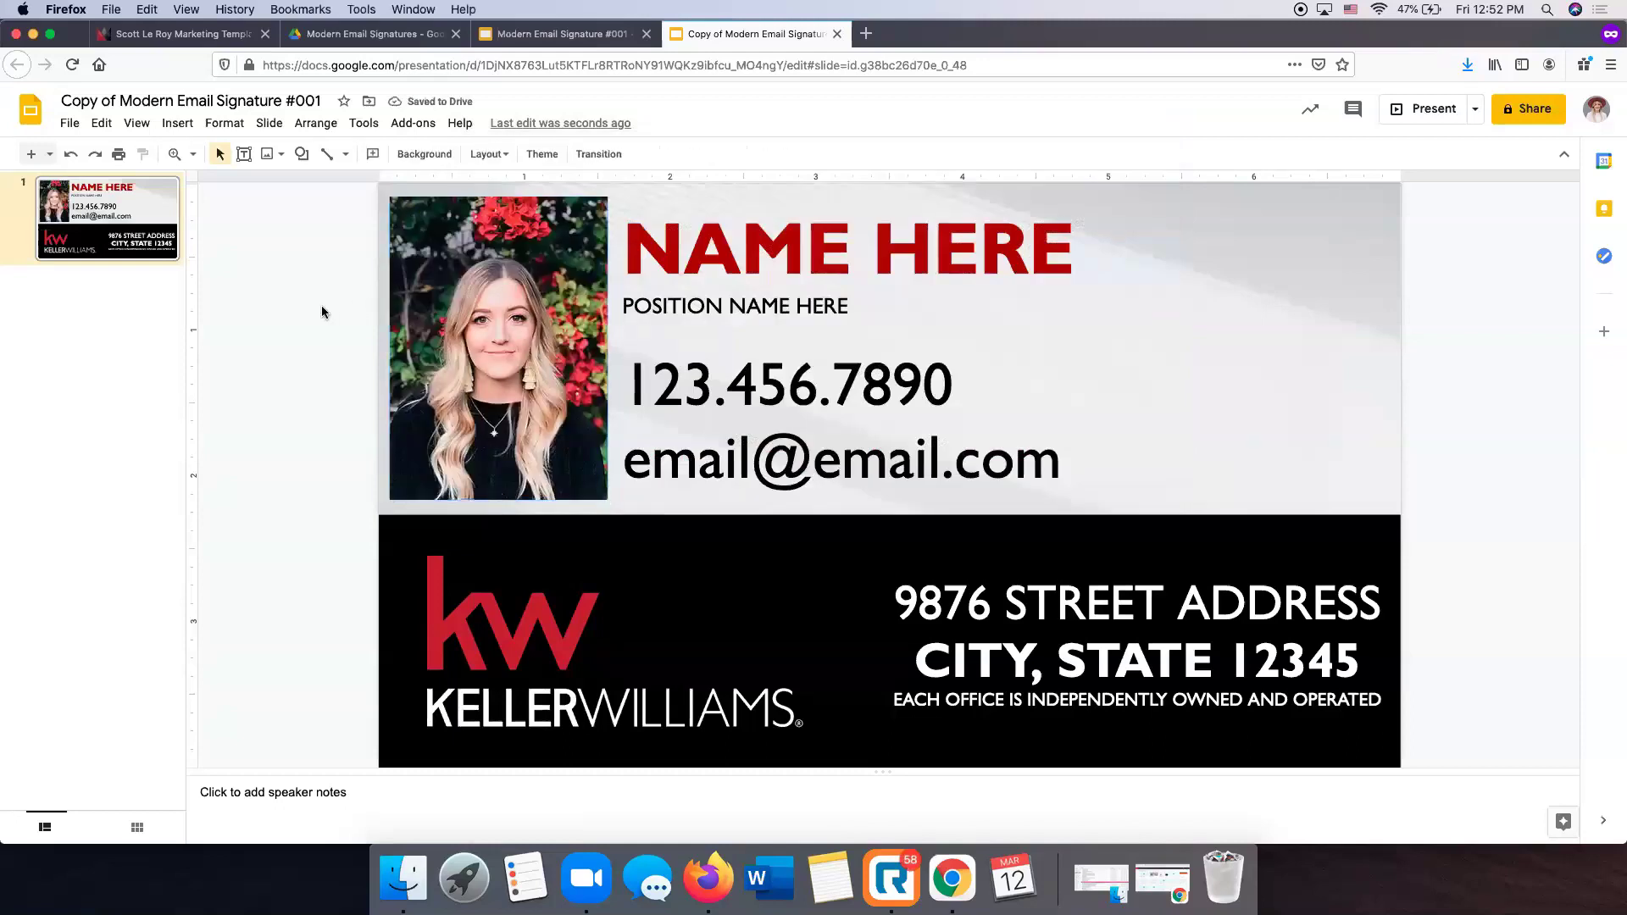
- Replace the name placeholder with the agent's name and the position line with REALTOR
{"action": "key", "text": "Right"}
{"action": "key", "text": "shift+alt+Left"}
{"action": "key", "text": "shift+alt+Left"}
{"action": "key", "text": "BackSpace"}
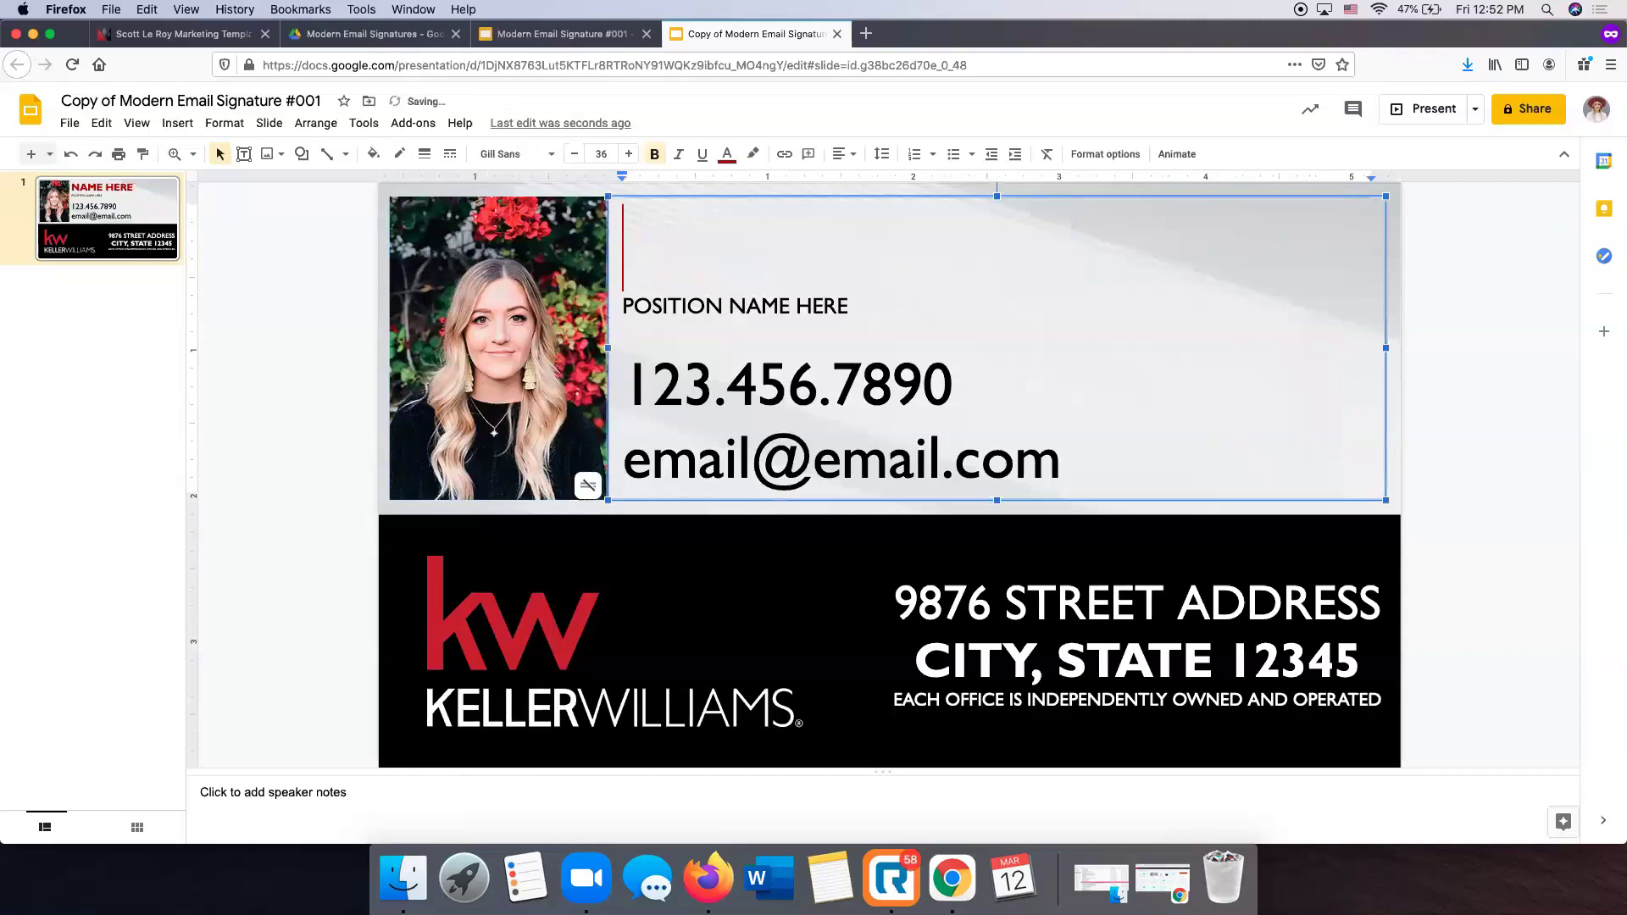
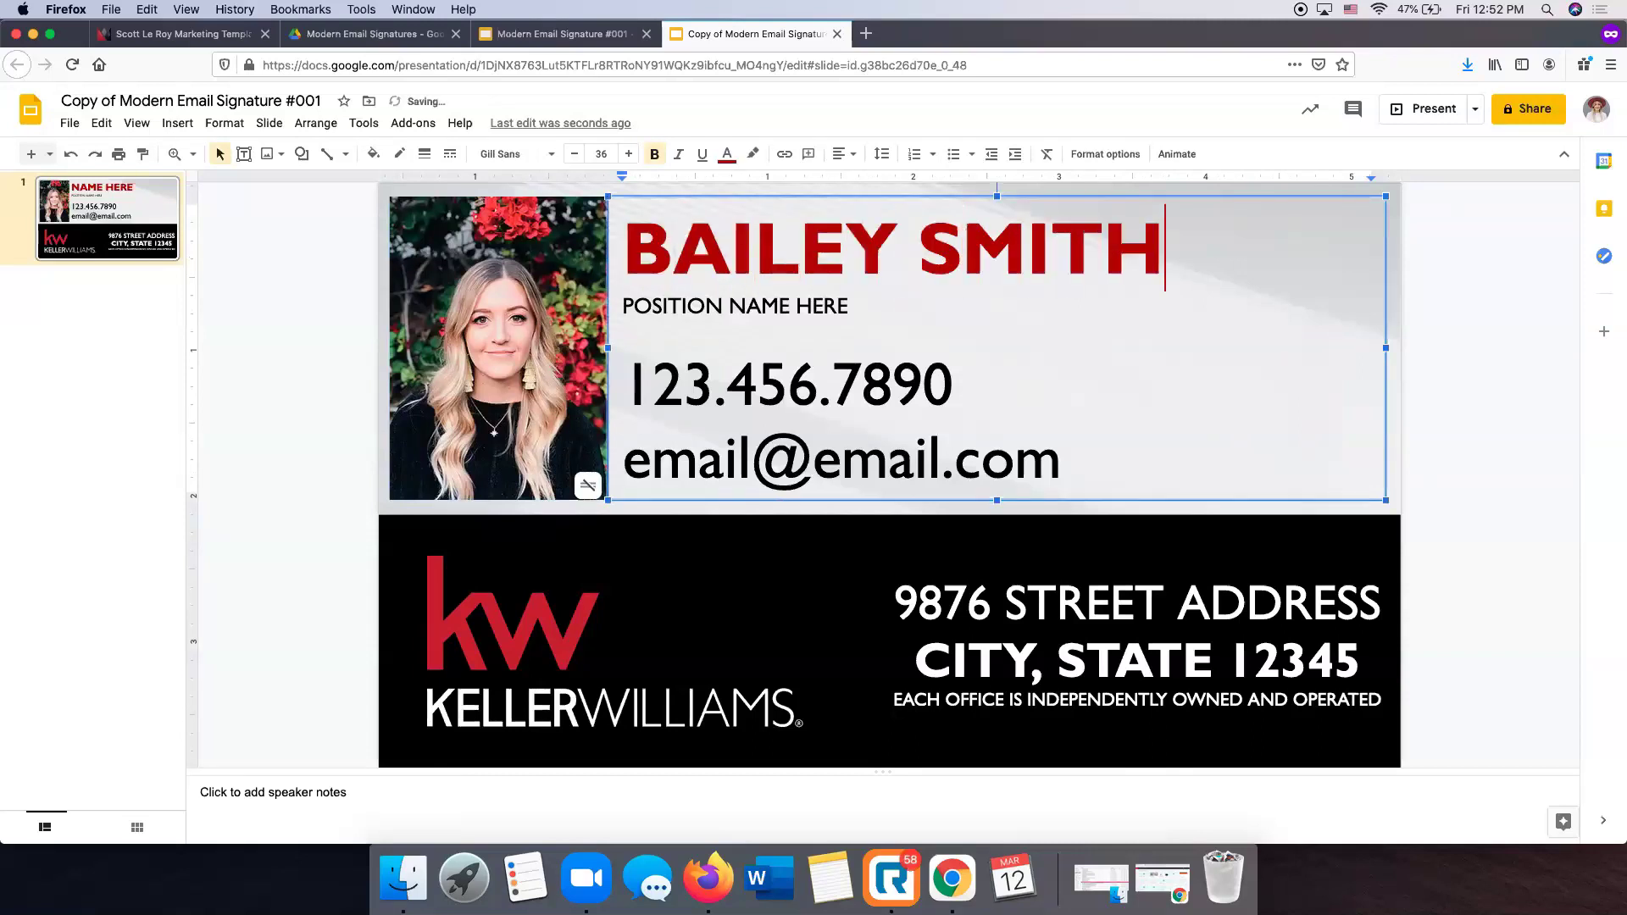
{"action": "key", "text": "Down"}
{"action": "key", "text": "shift+Left"}
{"action": "key", "text": "shift+Left"}
{"action": "key", "text": "shift+Left"}
{"action": "key", "text": "shift+Left"}
{"action": "key", "text": "shift+Left"}
{"action": "key", "text": "shift+Left"}
{"action": "key", "text": "shift+Left"}
{"action": "key", "text": "shift+Left"}
{"action": "key", "text": "shift+Left"}
{"action": "key", "text": "shift+Left"}
{"action": "key", "text": "shift+Left"}
{"action": "key", "text": "shift+Left"}
{"action": "key", "text": "shift+Left"}
{"action": "key", "text": "shift+Left"}
{"action": "key", "text": "shift+Left"}
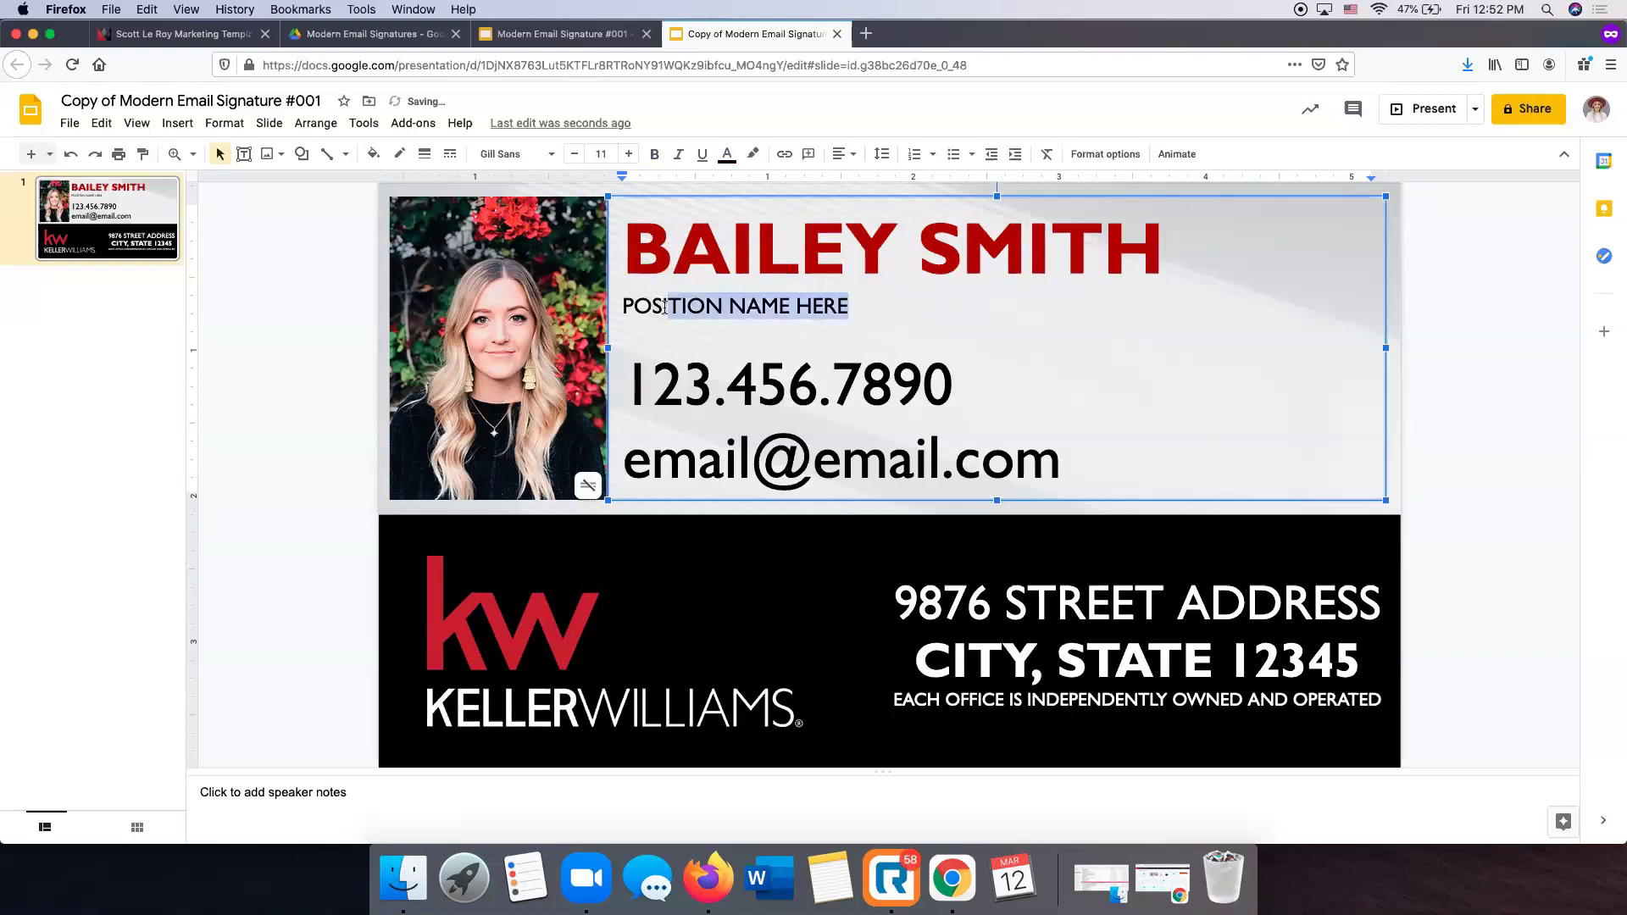
{"action": "key", "text": "BackSpace"}
{"action": "key", "text": "BackSpace"}
{"action": "key", "text": "BackSpace"}
- Enter the agent's phone number and e-mail address, with the e-mail shrunk to size 21
{"action": "key", "text": "BackSpace"}
{"action": "type", "text": "REALTOR"}
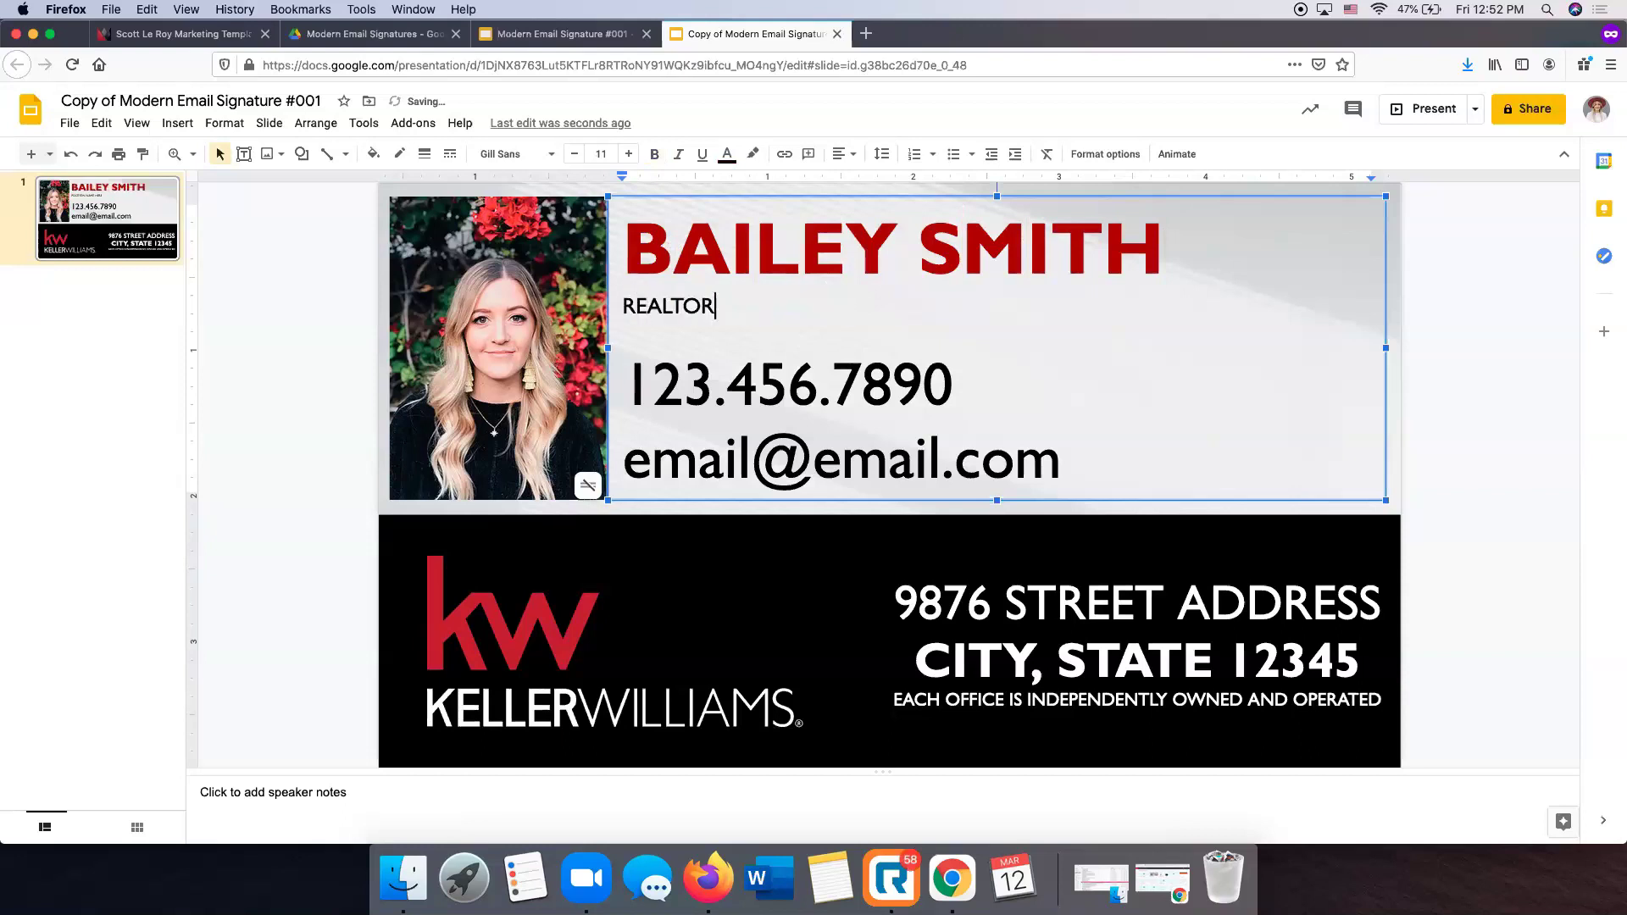
{"action": "left_click_drag", "start_coordinate": [967, 381], "coordinate": [688, 389]}
{"action": "key", "text": "BackSpace"}
{"action": "key", "text": "BackSpace"}
{"action": "key", "text": "BackSpace"}
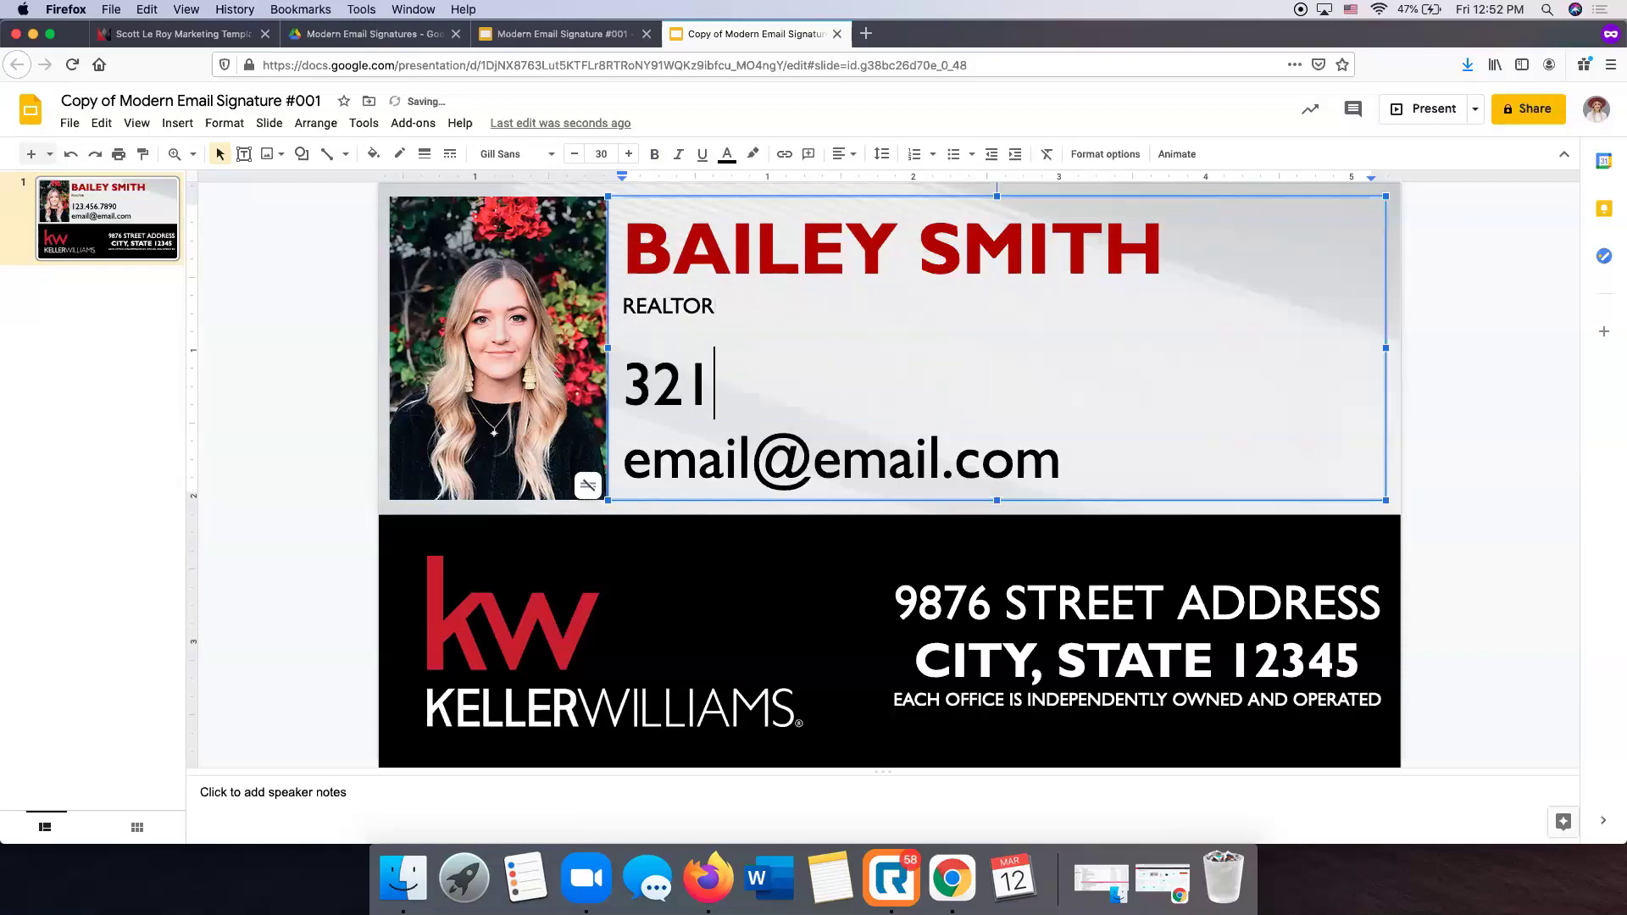
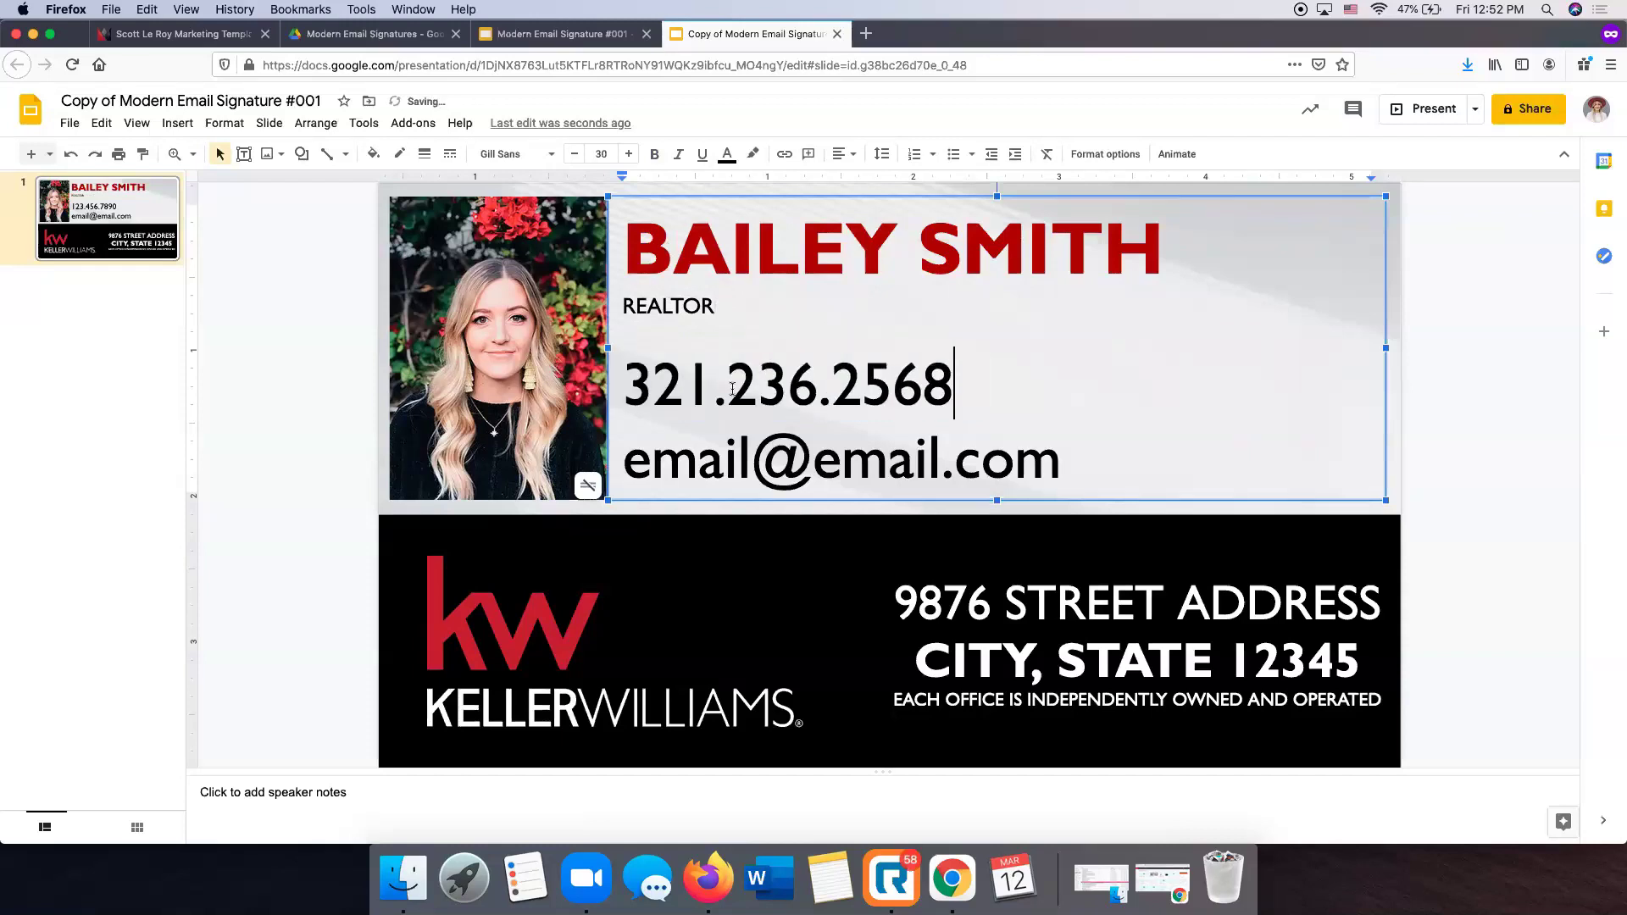
{"action": "left_click_drag", "start_coordinate": [1060, 461], "coordinate": [626, 460]}
{"action": "left_click", "coordinate": [573, 153]}
{"action": "left_click", "coordinate": [573, 153]}
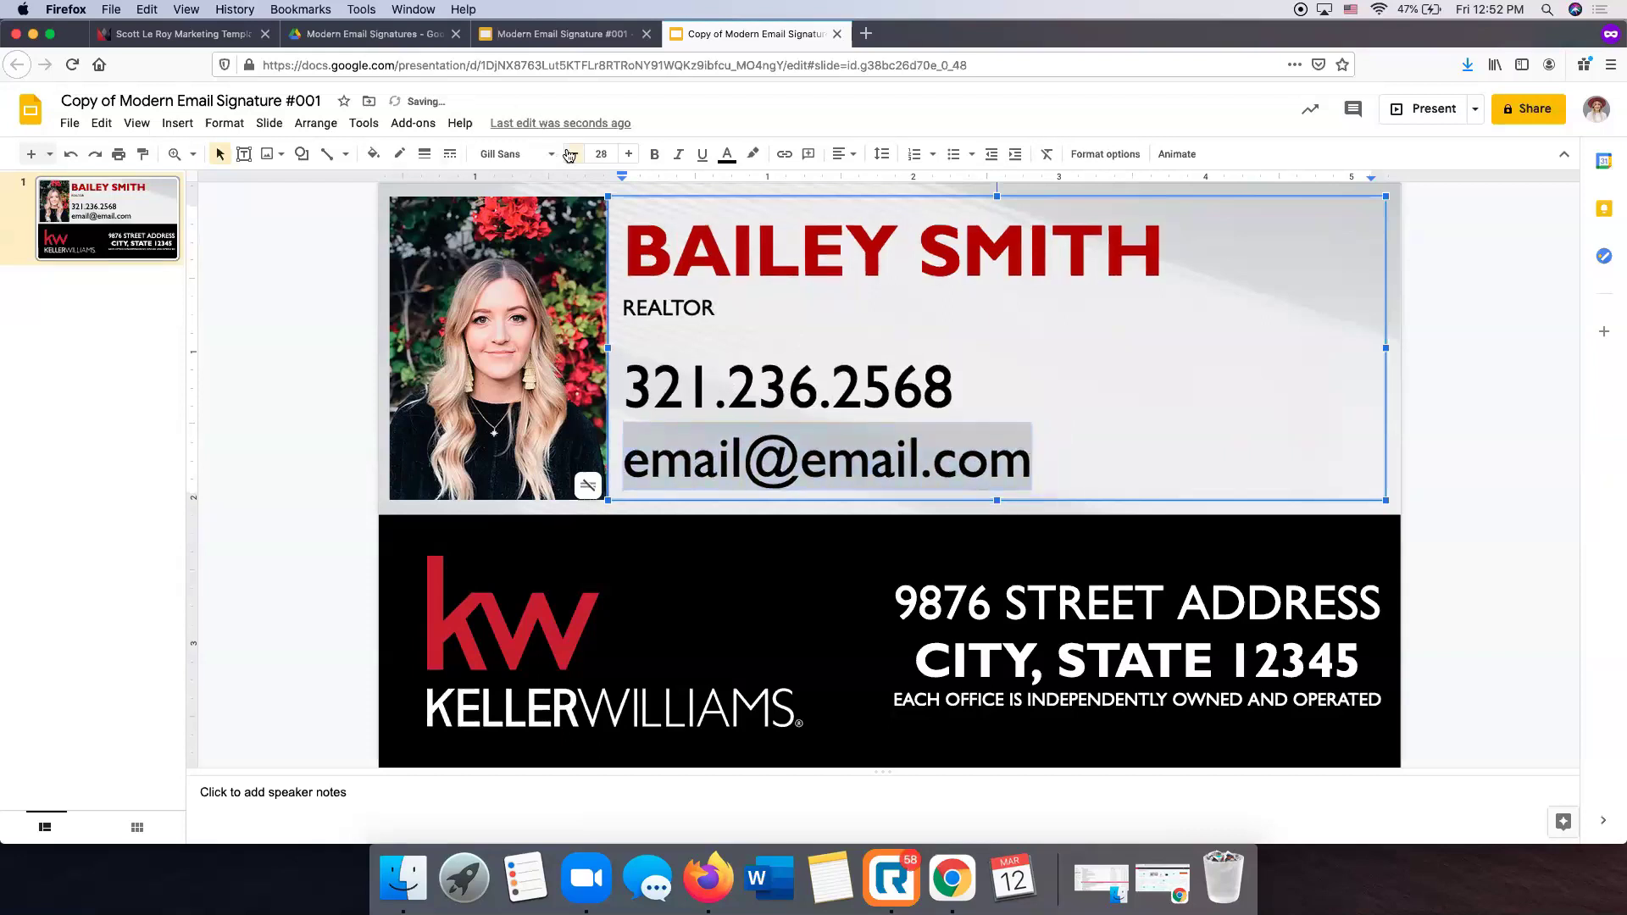
{"action": "left_click", "coordinate": [573, 153]}
{"action": "left_click", "coordinate": [573, 153]}
{"action": "left_click", "coordinate": [573, 154]}
{"action": "left_click", "coordinate": [573, 153]}
{"action": "left_click", "coordinate": [573, 154]}
{"action": "left_click", "coordinate": [573, 154]}
{"action": "left_click", "coordinate": [573, 153]}
{"action": "type", "text": "BAILEY"}
{"action": "key", "text": "BackSpace"}
{"action": "key", "text": "BackSpace"}
{"action": "key", "text": "BackSpace"}
{"action": "key", "text": "BackSpace"}
{"action": "key", "text": "BackSpace"}
{"action": "key", "text": "BackSpace"}
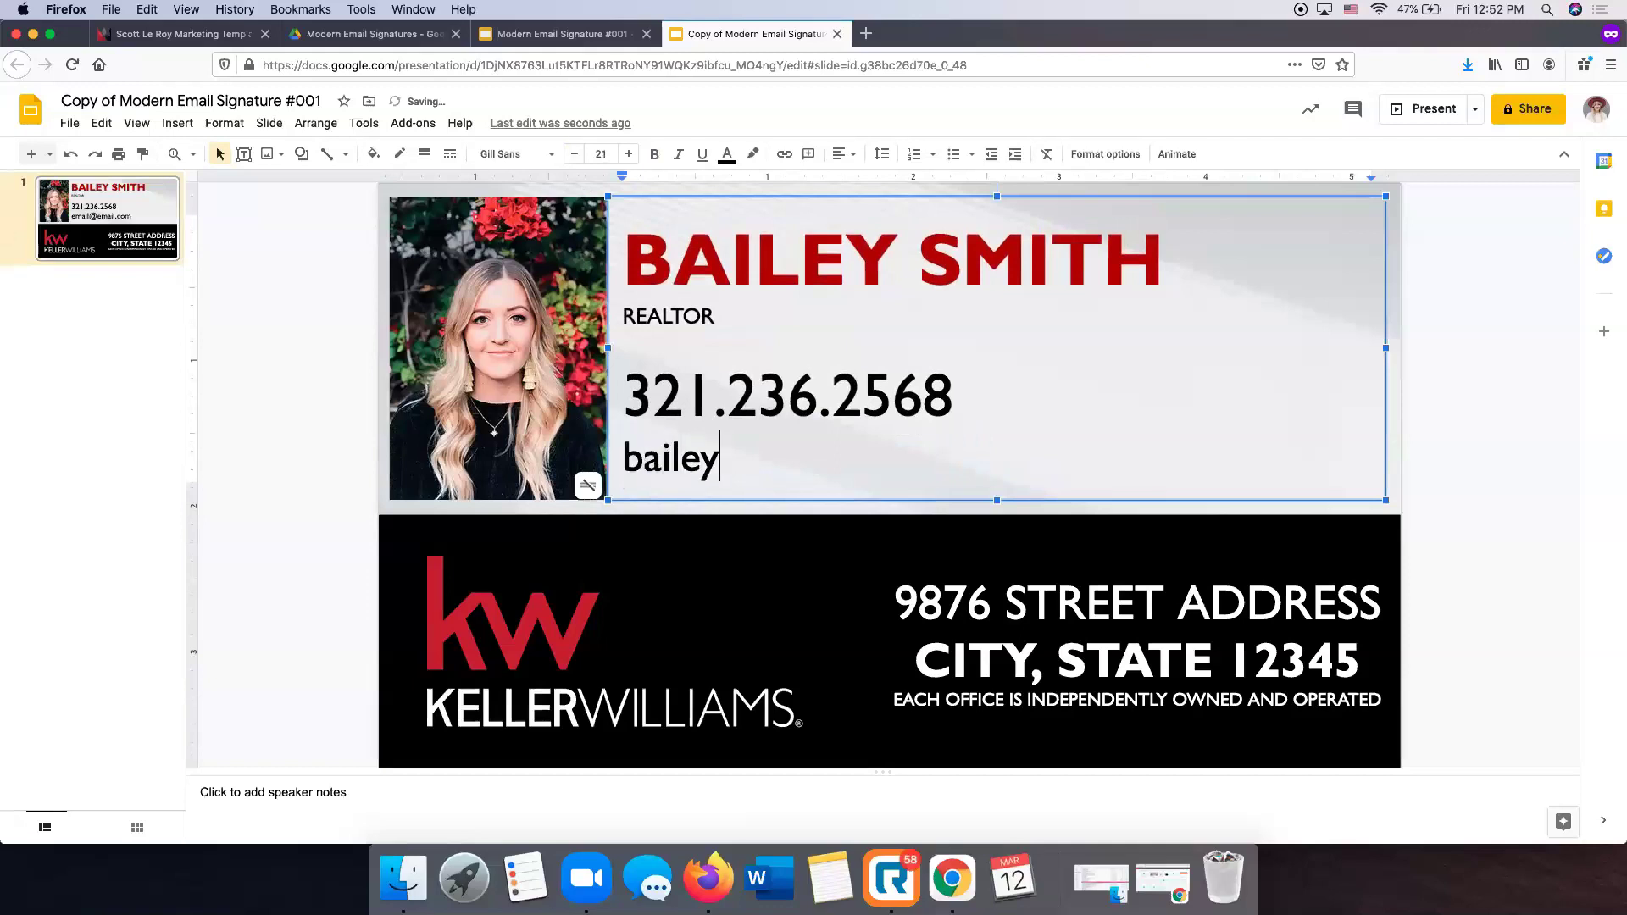
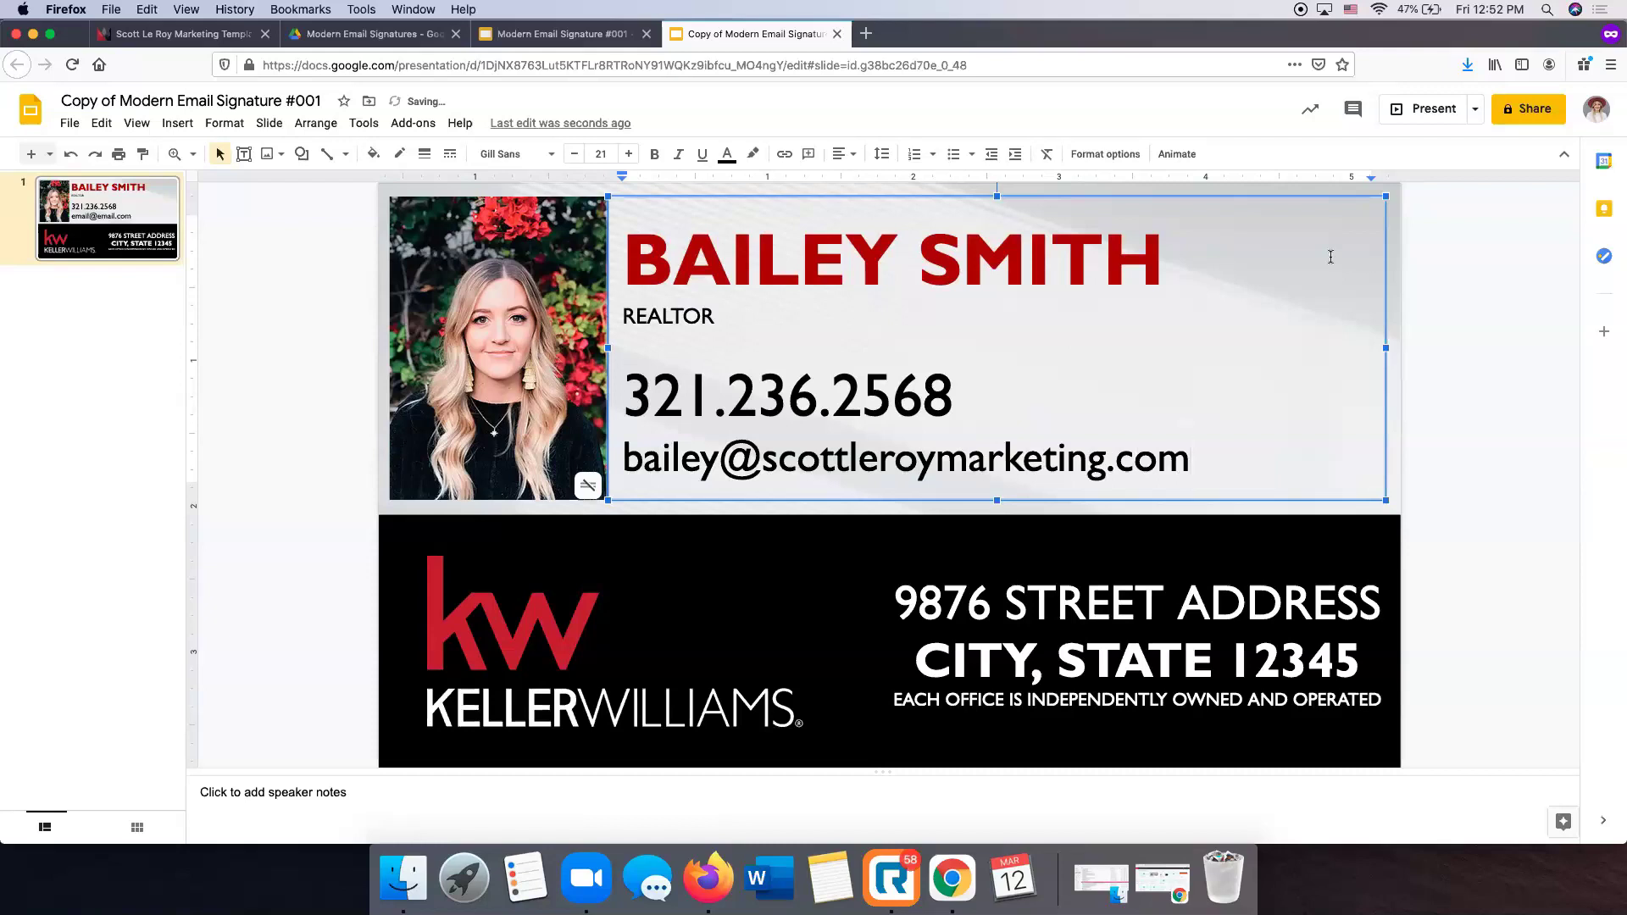
- Set the agent's name line in the Merriweather font
{"action": "triple_click", "coordinate": [846, 240]}
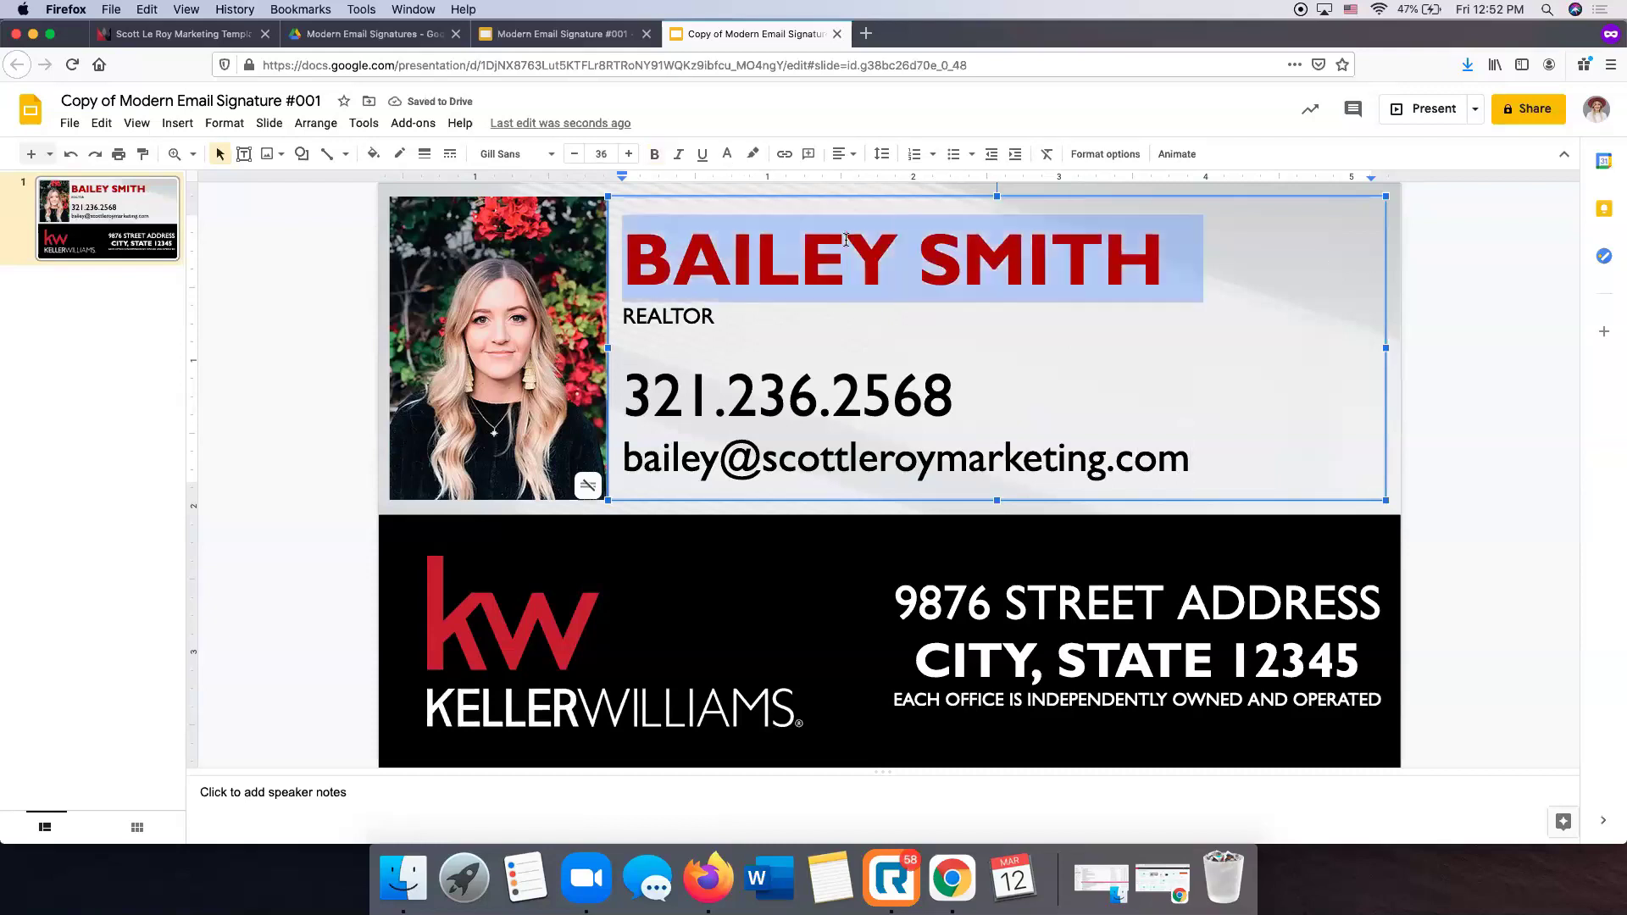
{"action": "triple_click", "coordinate": [905, 251]}
{"action": "left_click", "coordinate": [525, 154]}
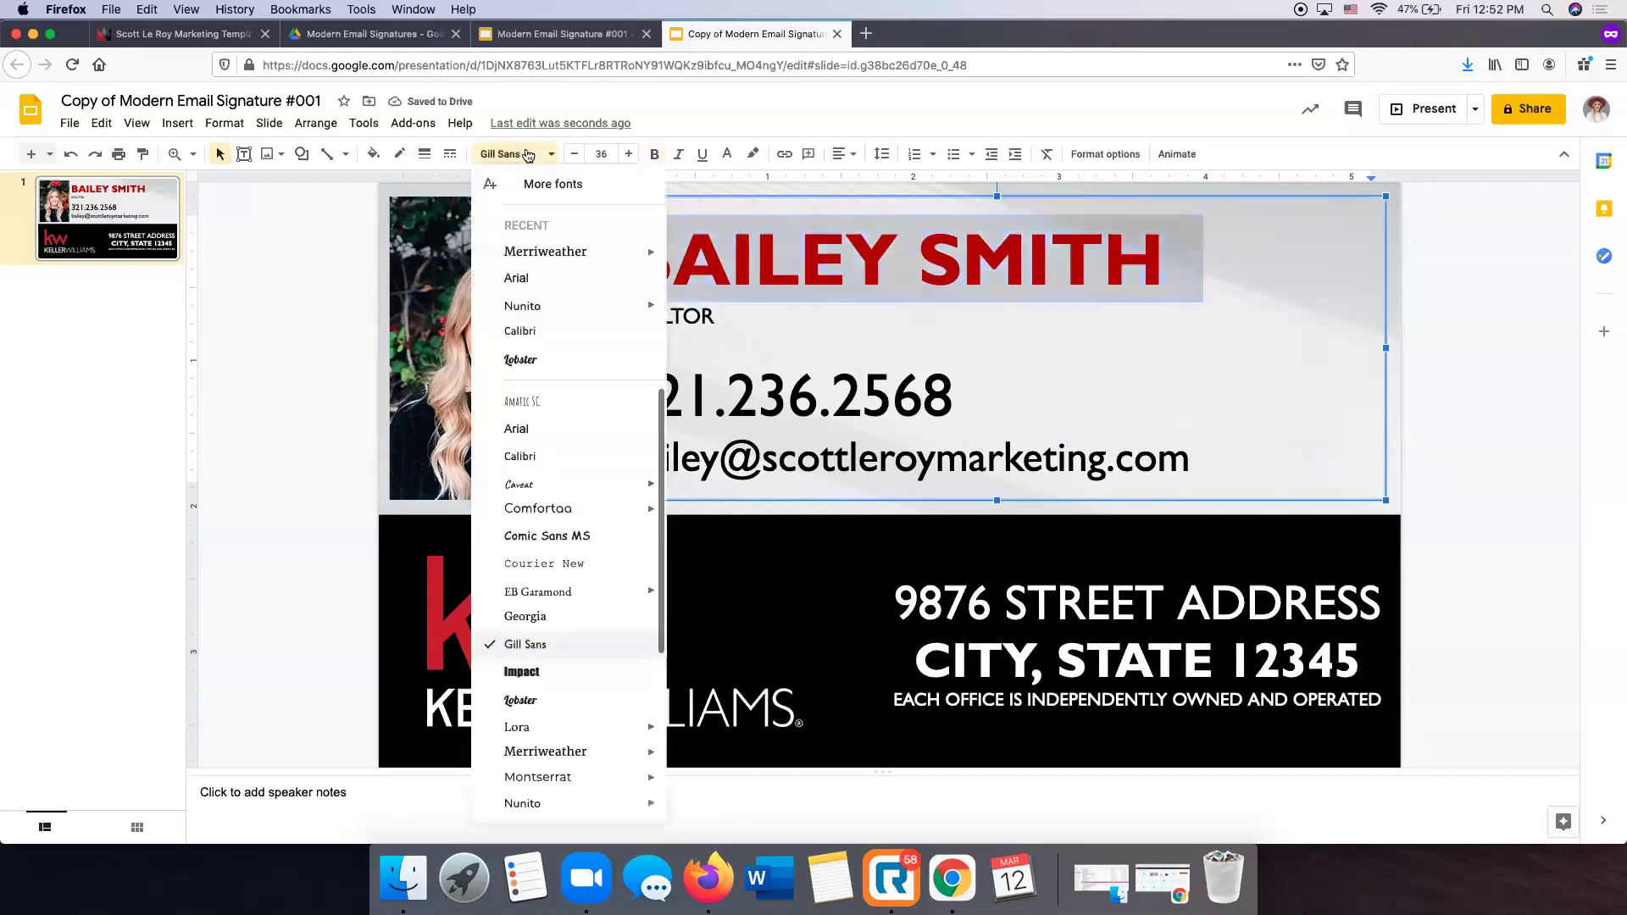
{"action": "left_click", "coordinate": [548, 249]}
{"action": "left_click", "coordinate": [1520, 389]}
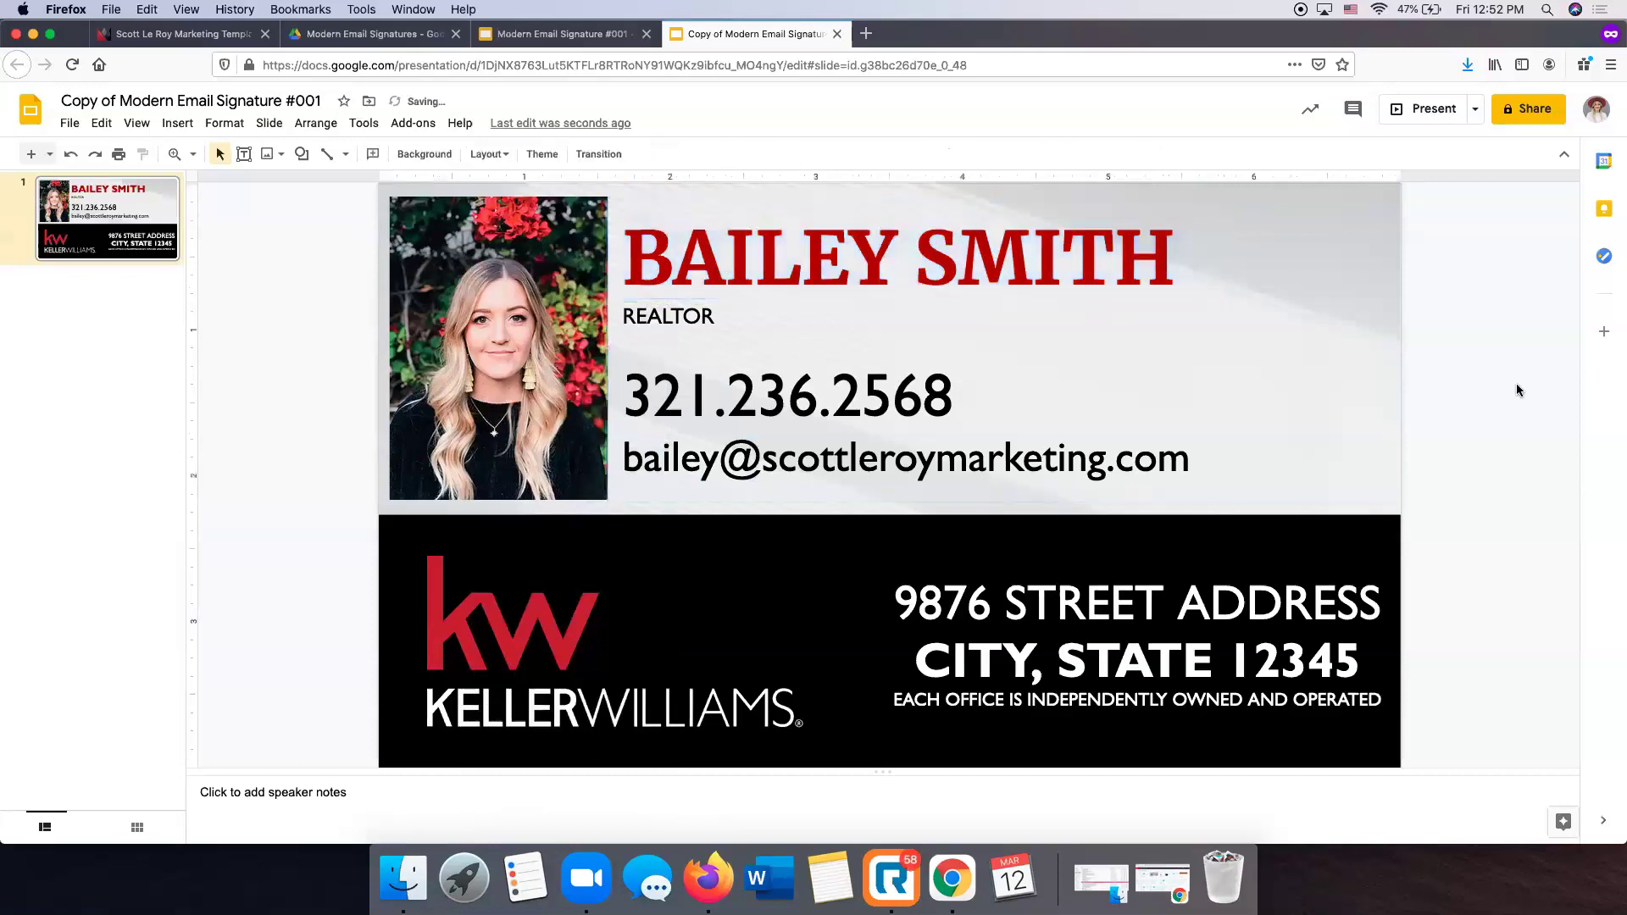
- Shrink the Keller Williams logo in the black bar
{"action": "left_click", "coordinate": [946, 265]}
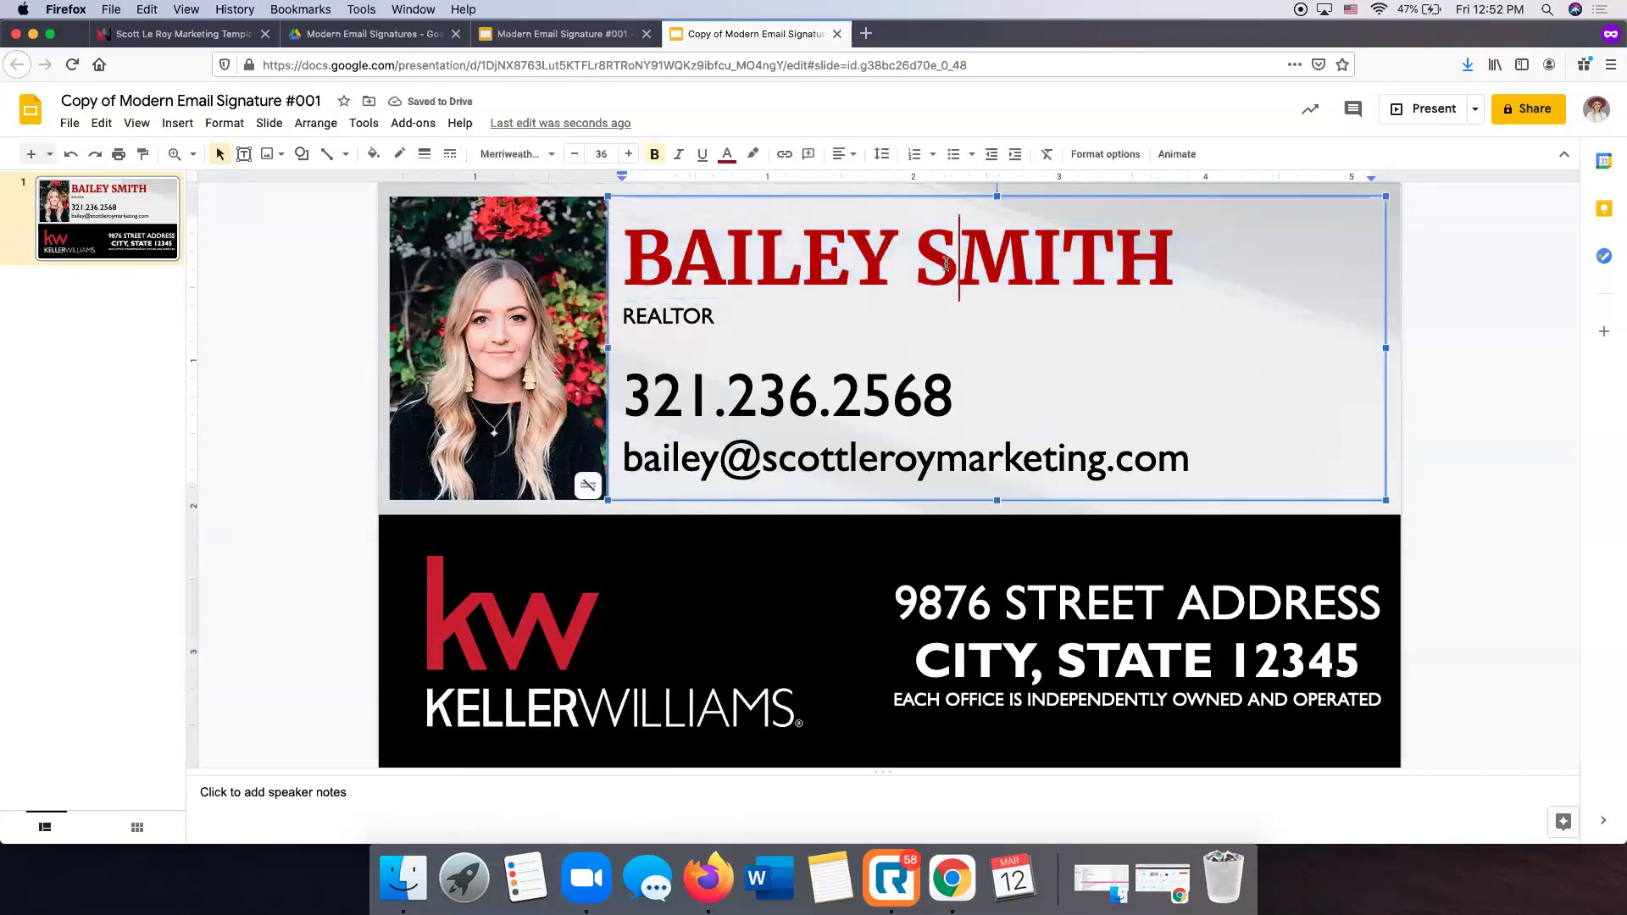
{"action": "left_click_drag", "start_coordinate": [947, 197], "coordinate": [1185, 230]}
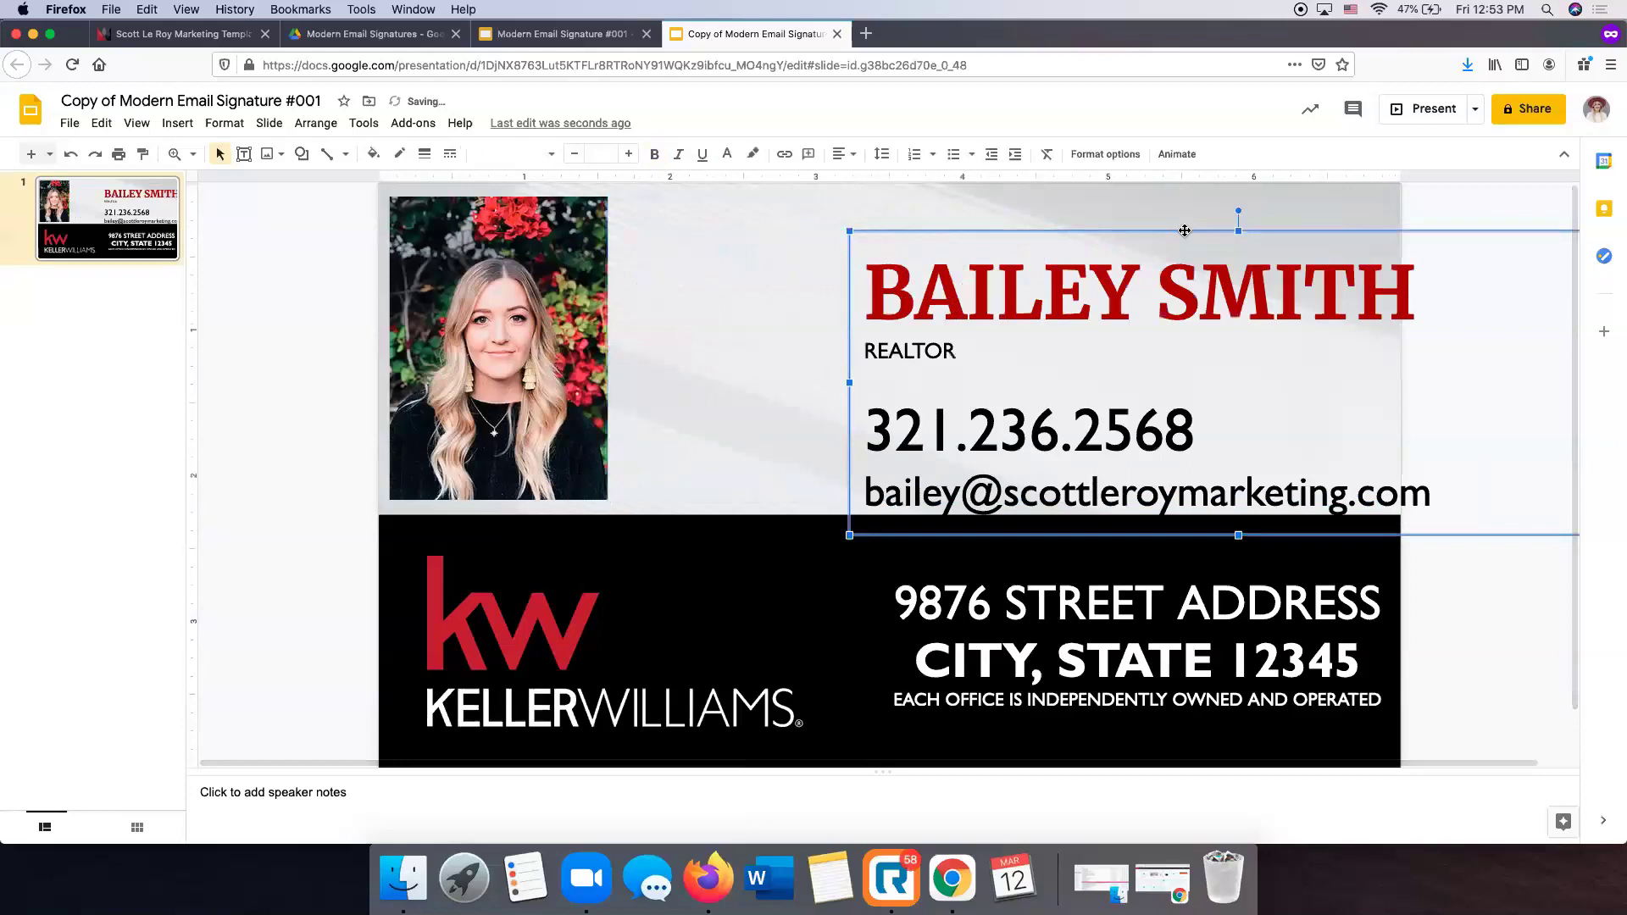
{"action": "key", "text": "super+z"}
{"action": "left_click", "coordinate": [1451, 393]}
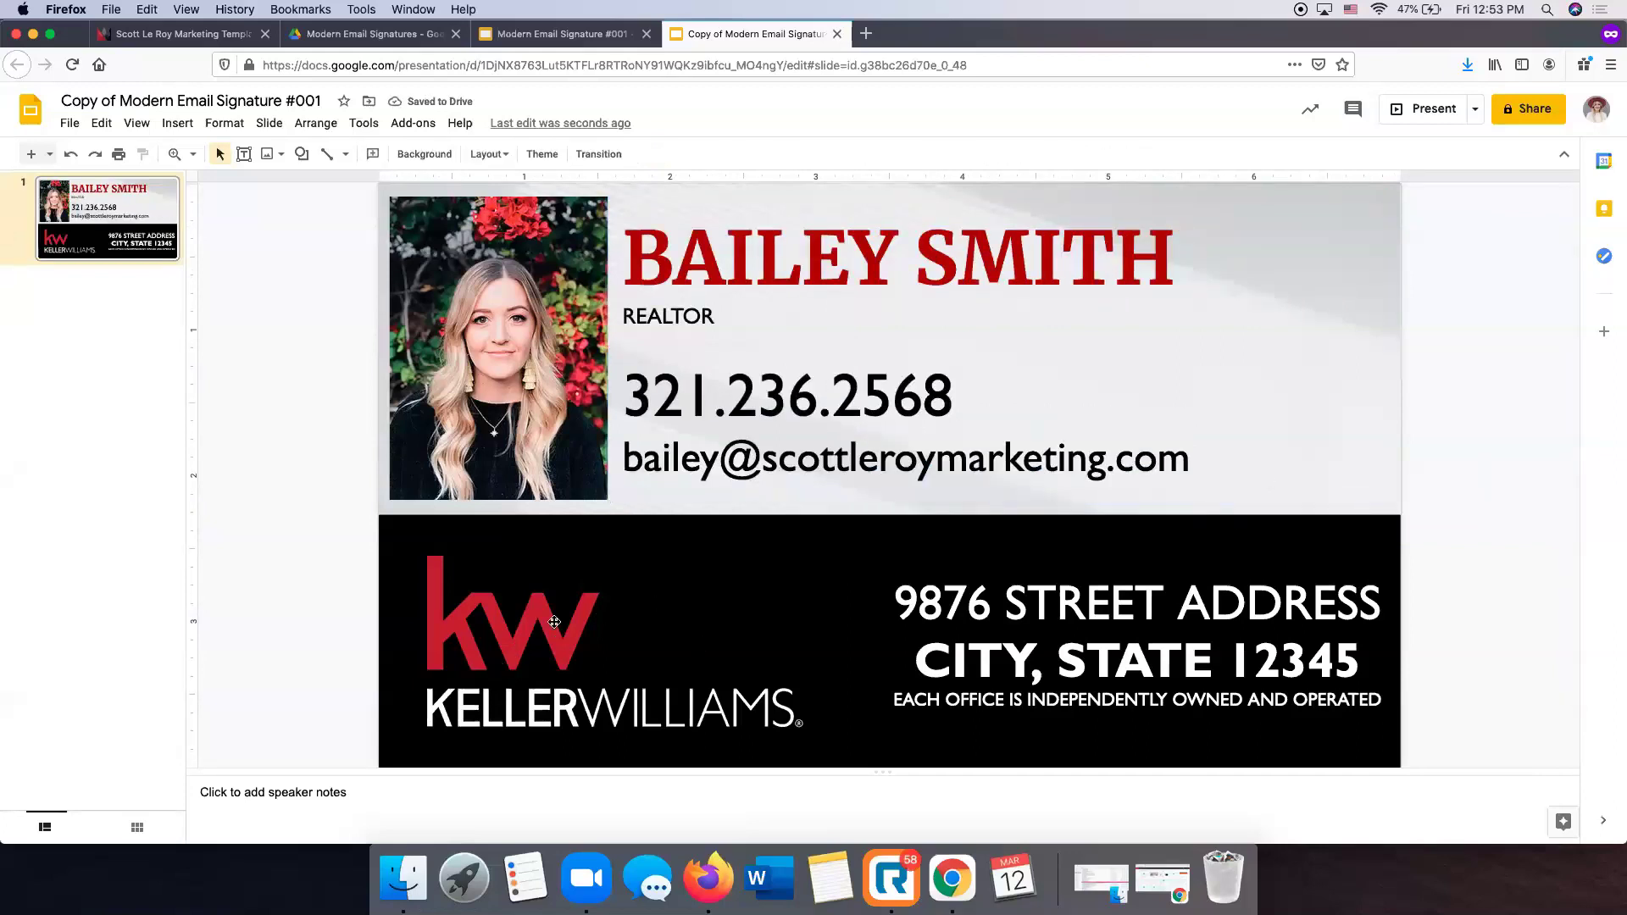
{"action": "left_click", "coordinate": [555, 622]}
{"action": "left_click_drag", "start_coordinate": [288, 455], "coordinate": [467, 564]}
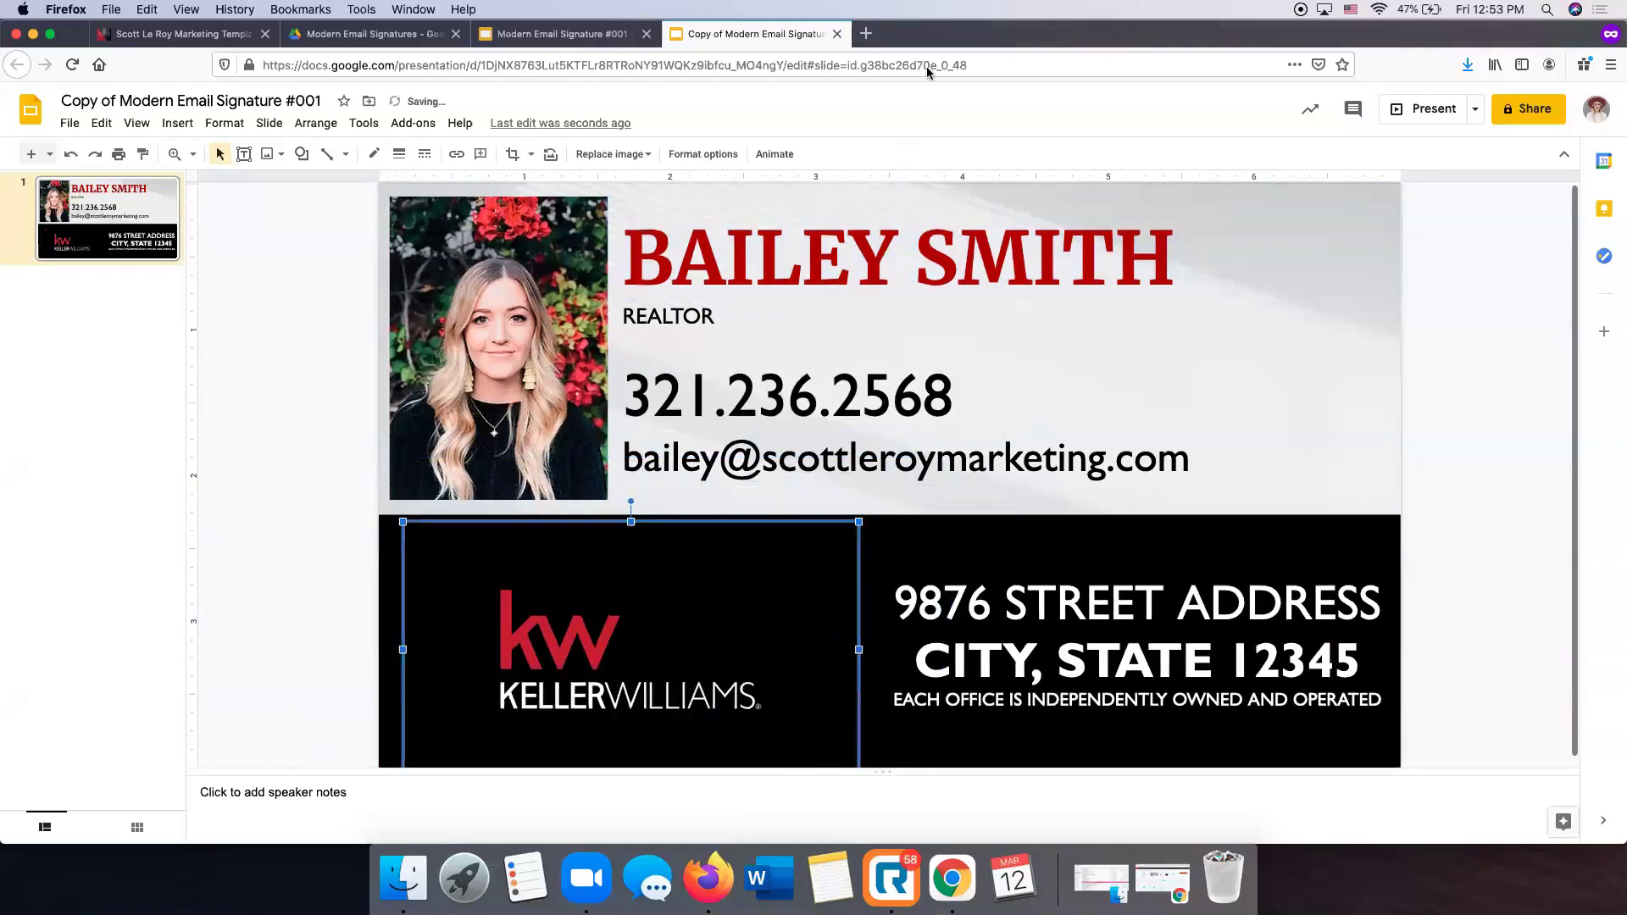
- Replace the logo with Little Rock 594 Square.png from the SLM Items folder
{"action": "right_click", "coordinate": [561, 642]}
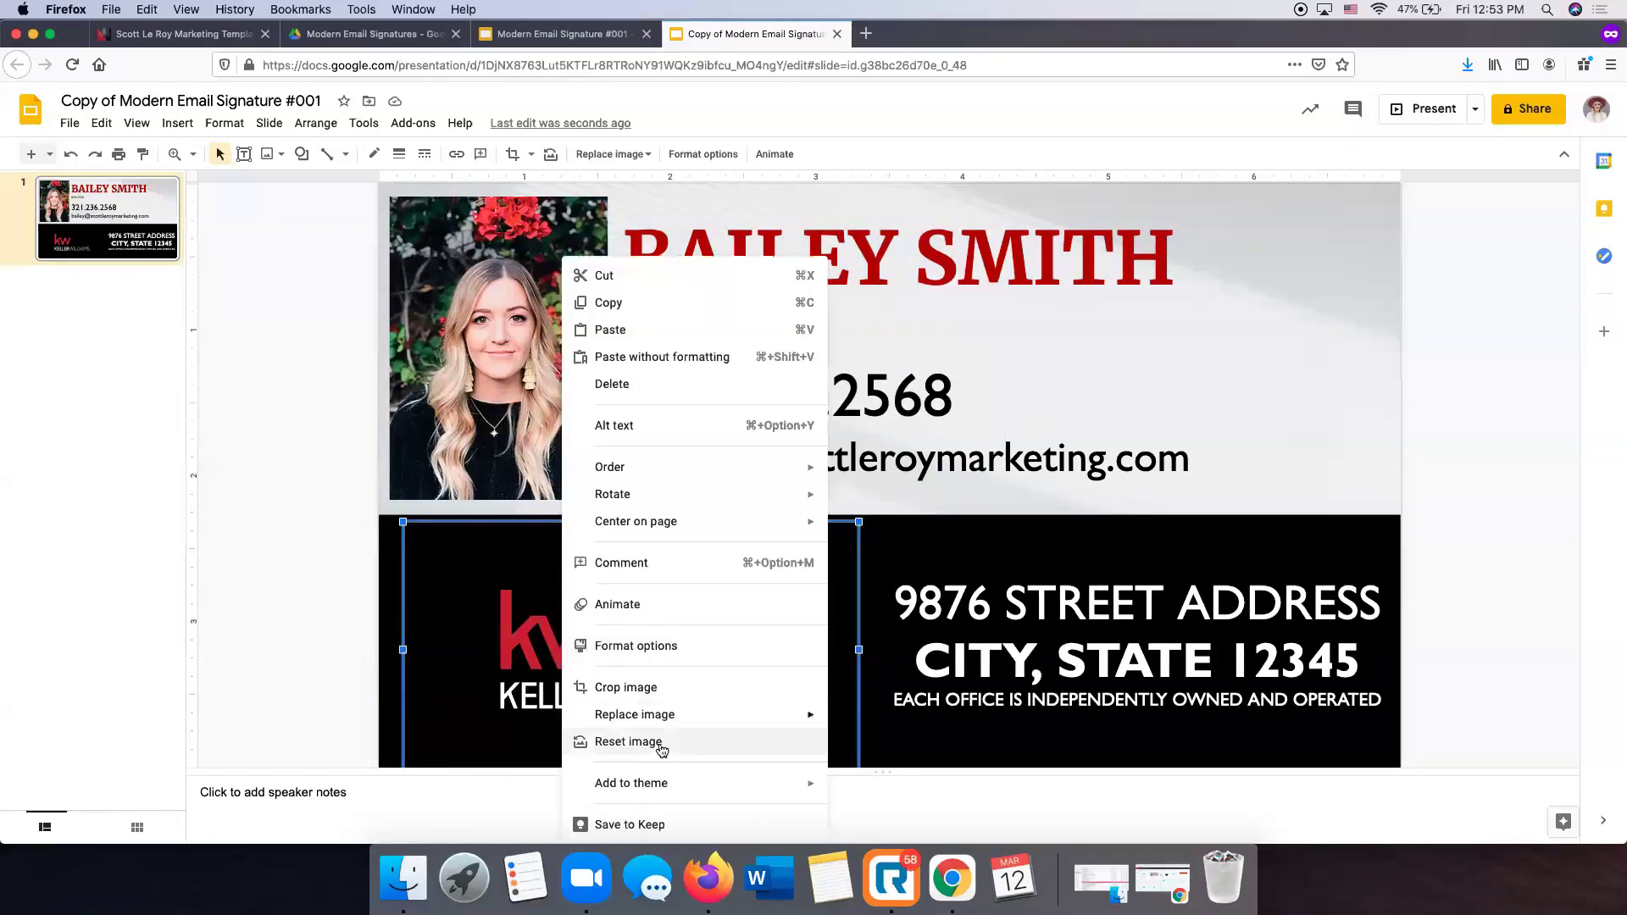
{"action": "mouse_move", "coordinate": [662, 729]}
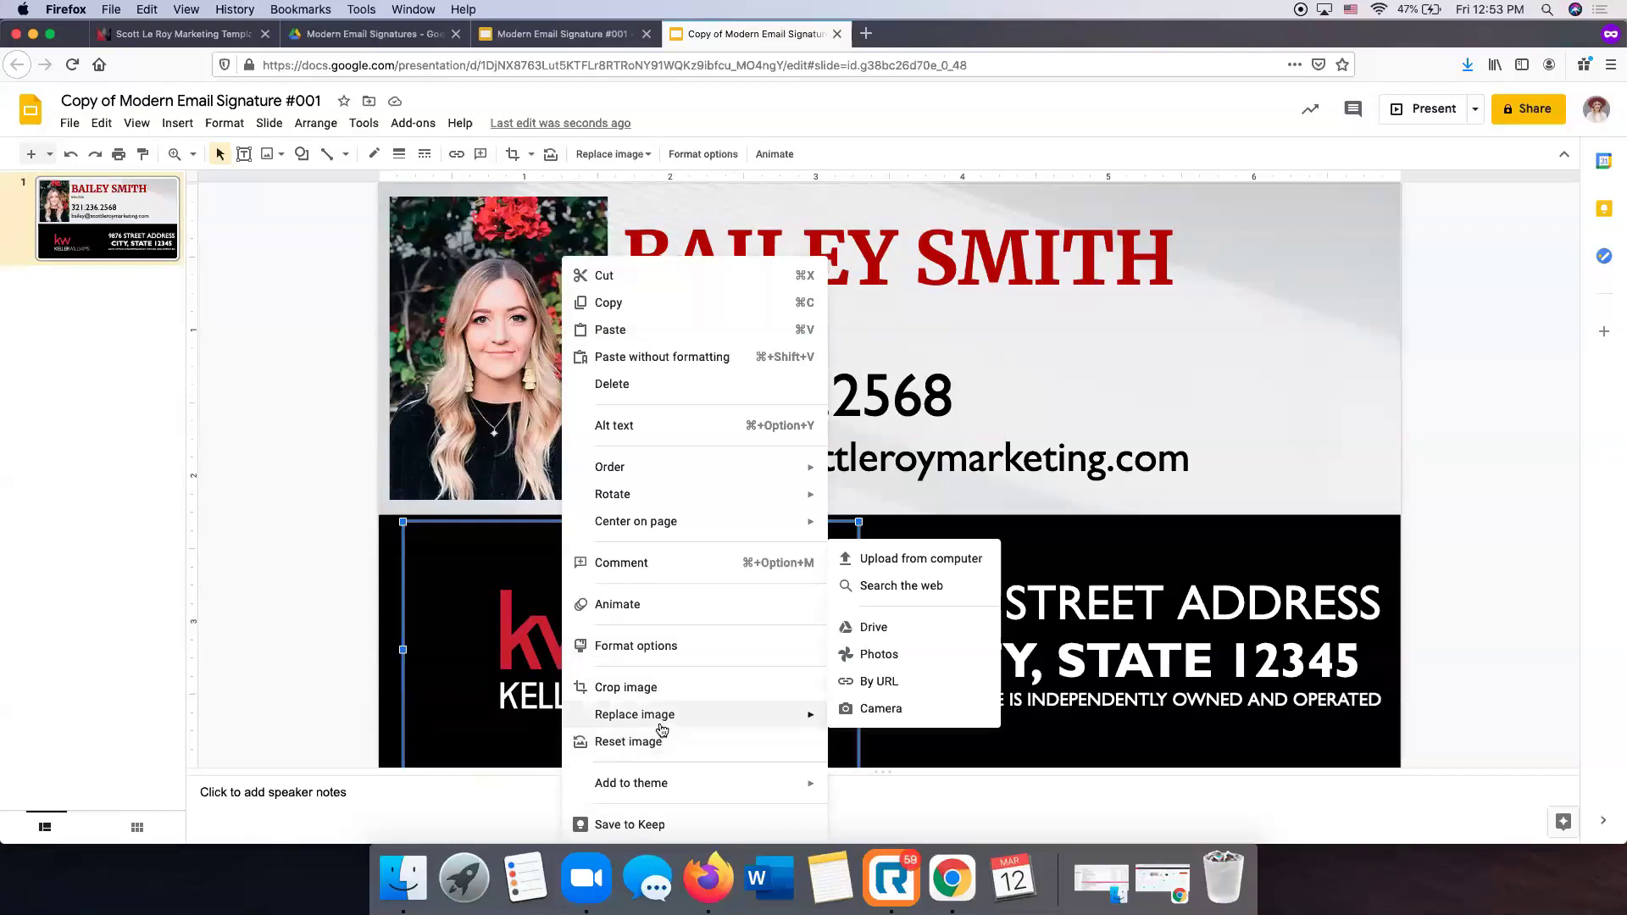
{"action": "left_click", "coordinate": [966, 558]}
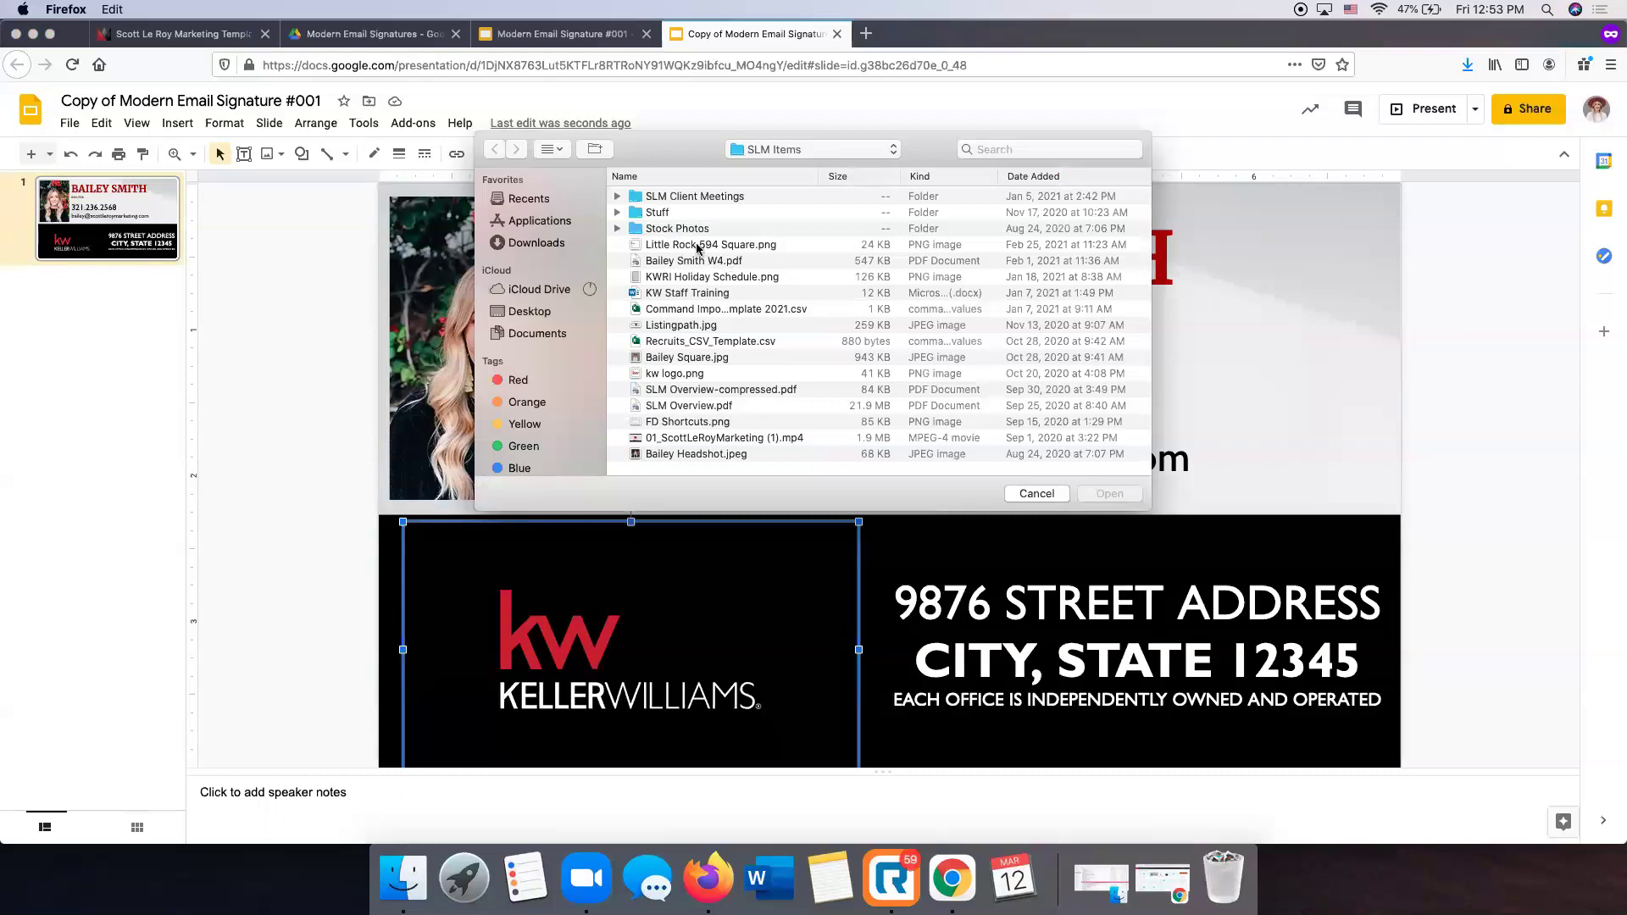
{"action": "left_click", "coordinate": [529, 241]}
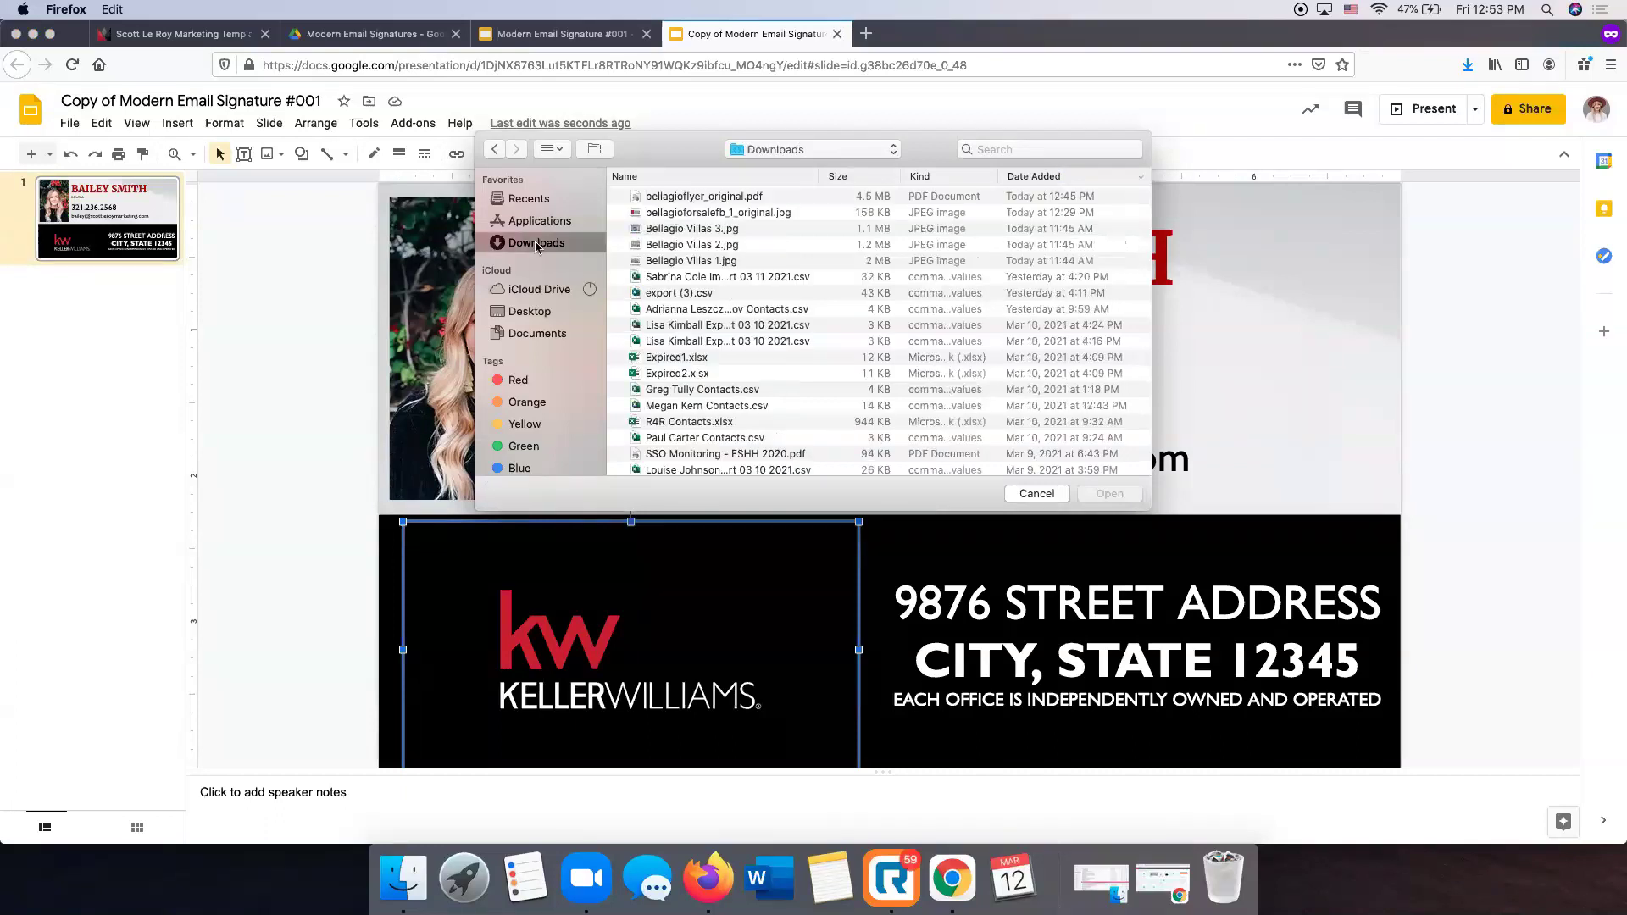
{"action": "scroll", "coordinate": [653, 248], "scroll_direction": "down", "scroll_amount": 15}
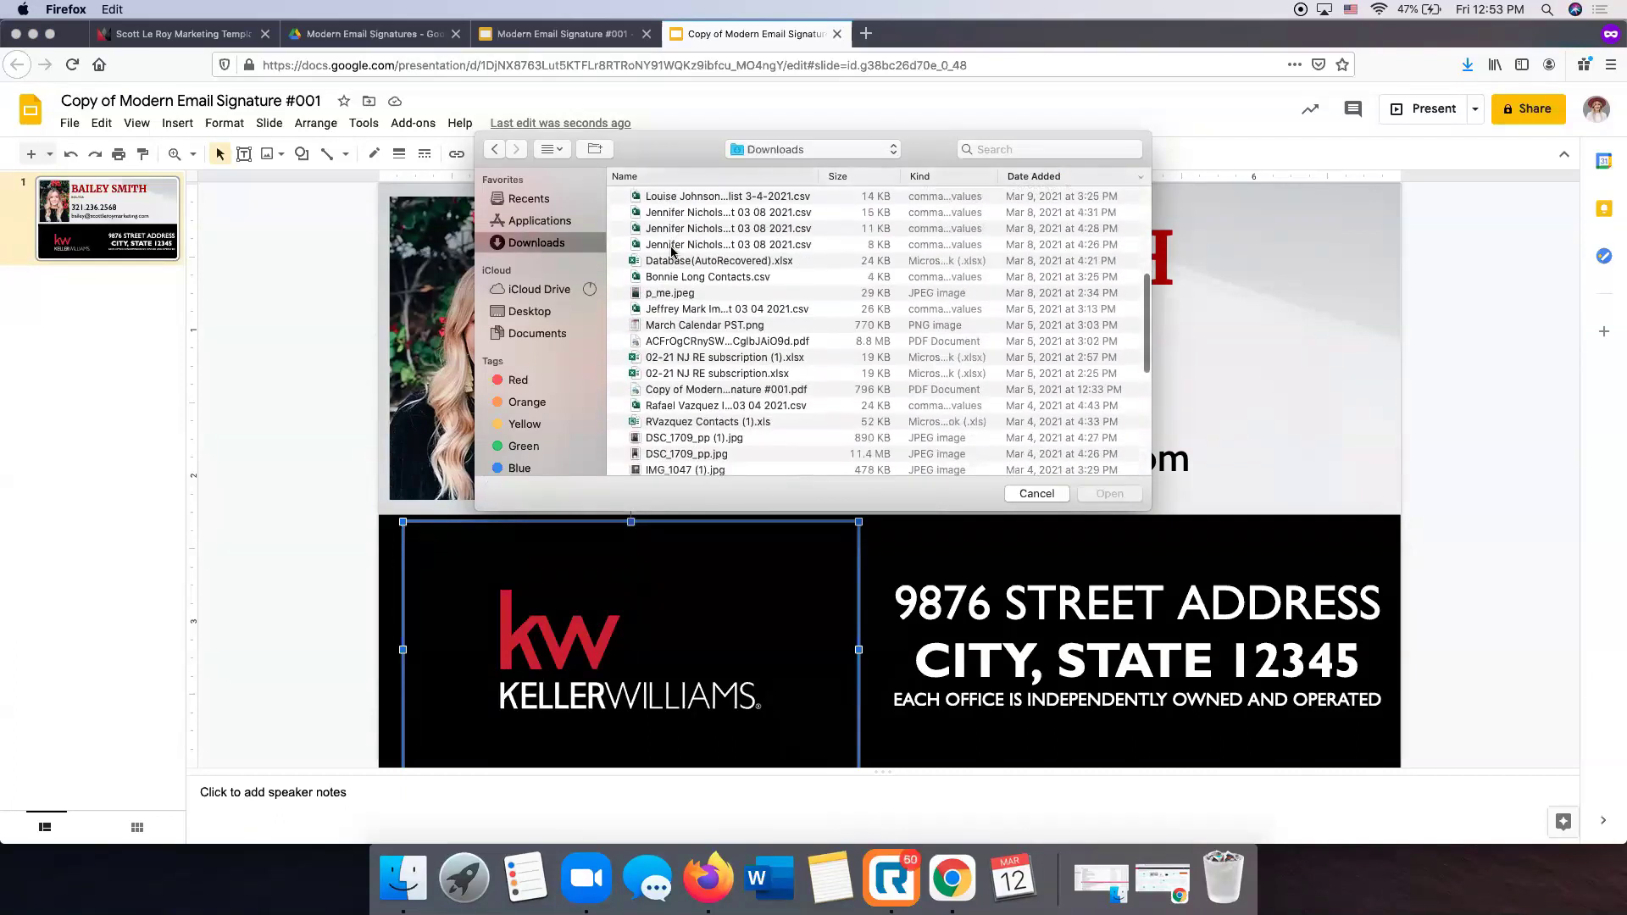
{"action": "scroll", "coordinate": [672, 251], "scroll_direction": "down", "scroll_amount": 10}
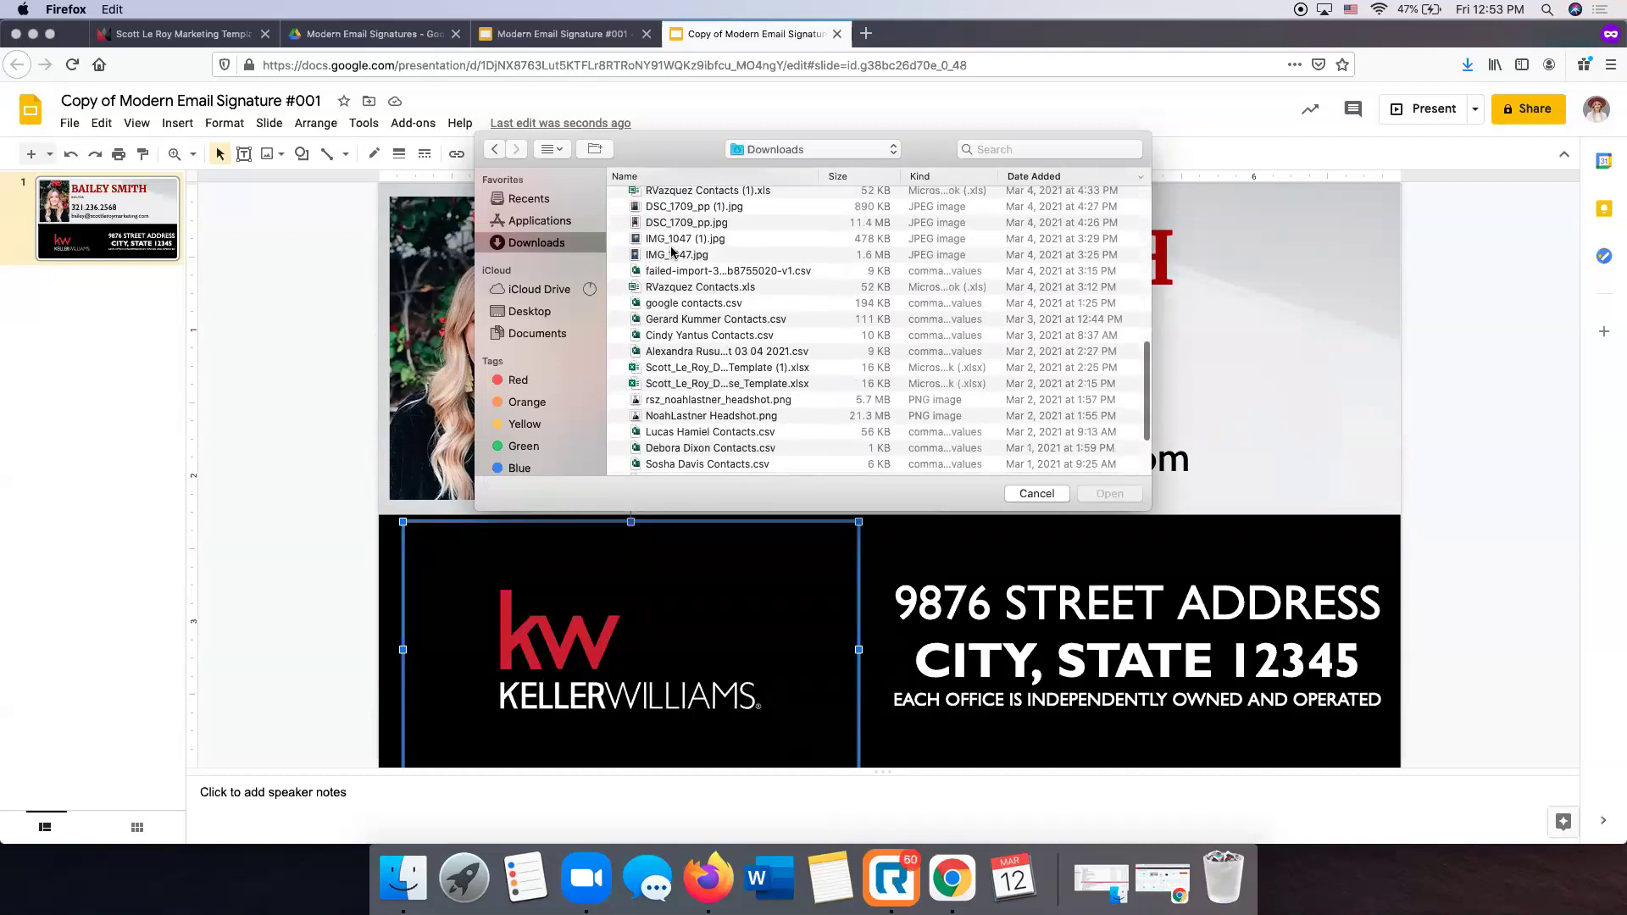
{"action": "left_click", "coordinate": [539, 312]}
{"action": "double_click", "coordinate": [656, 196]}
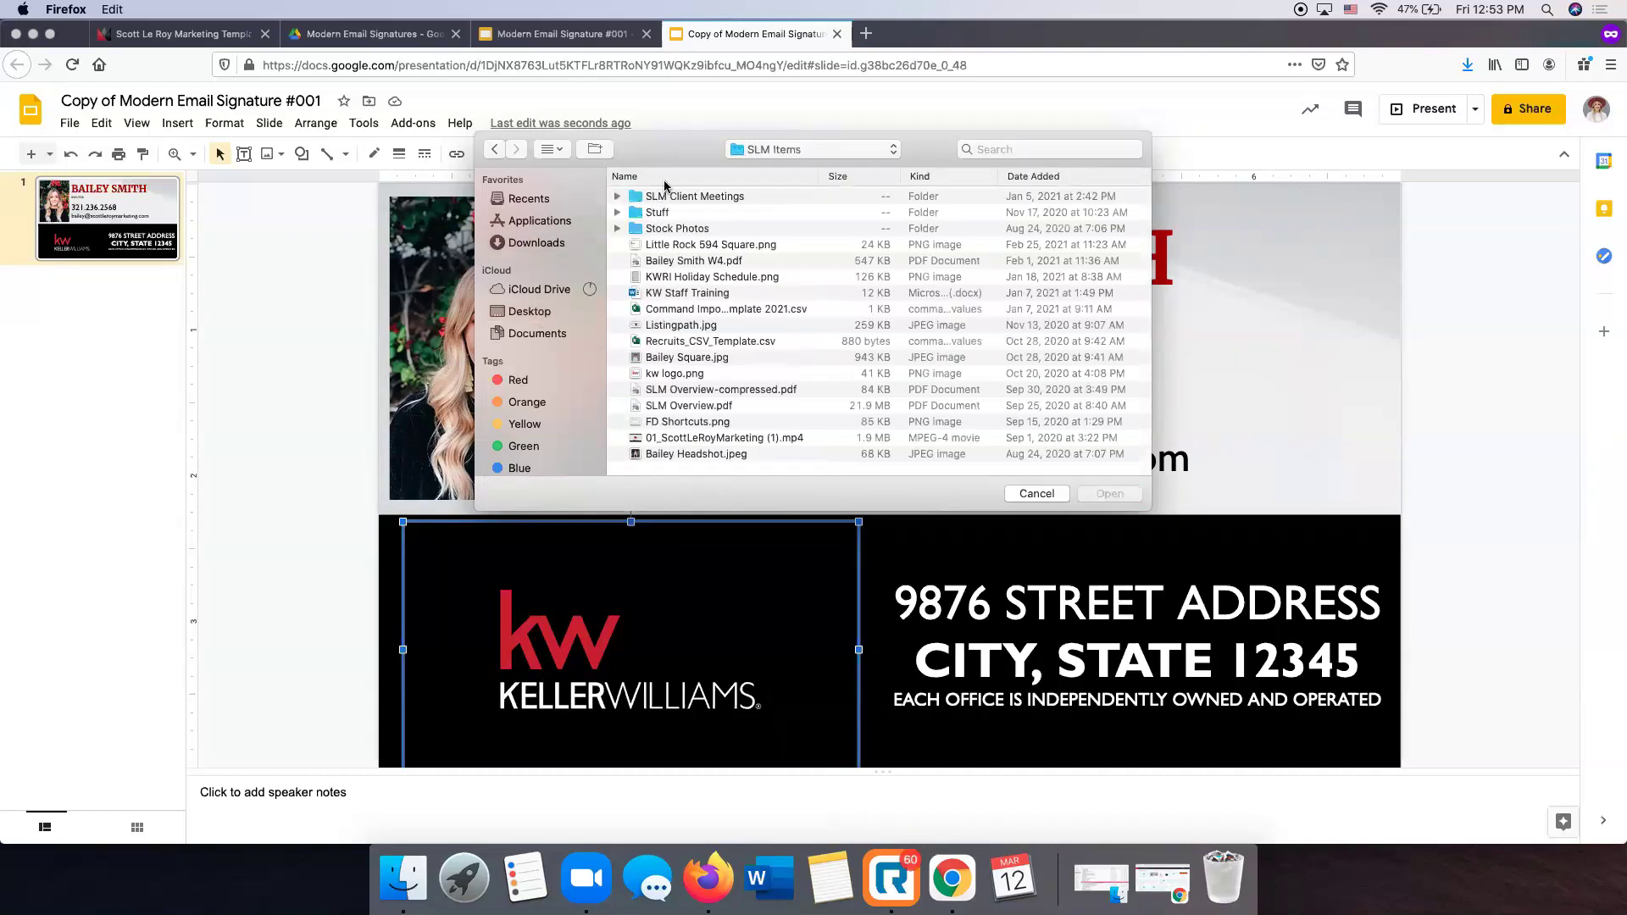
{"action": "double_click", "coordinate": [665, 246]}
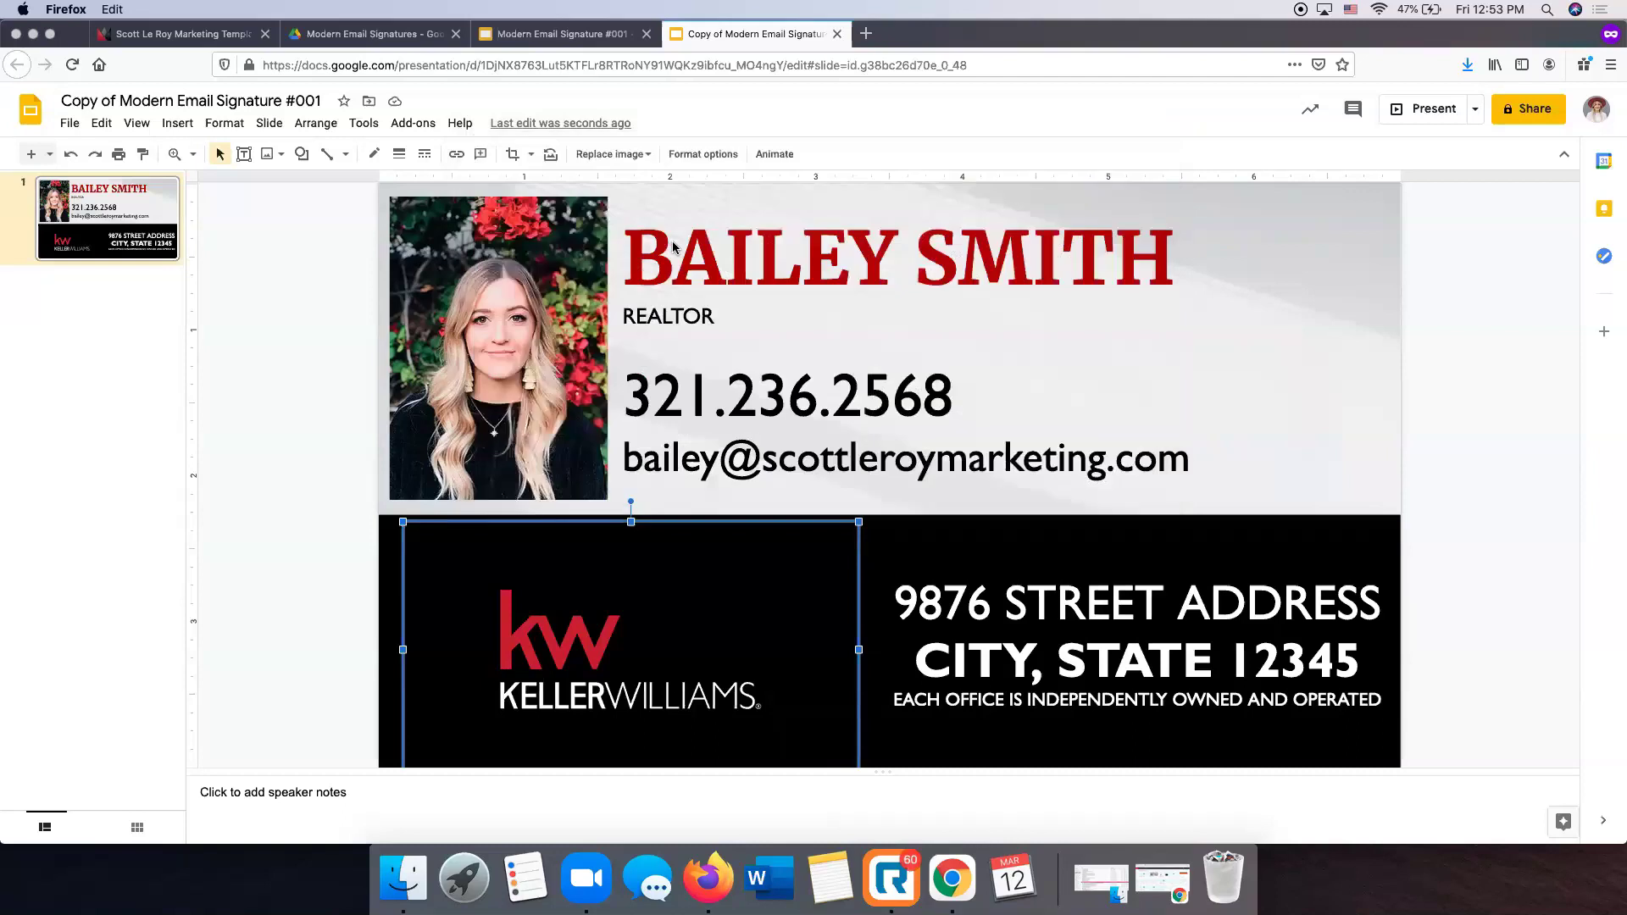
- Resize and position the new logo to fit inside the black bar
{"action": "left_click_drag", "start_coordinate": [578, 694], "coordinate": [523, 654]}
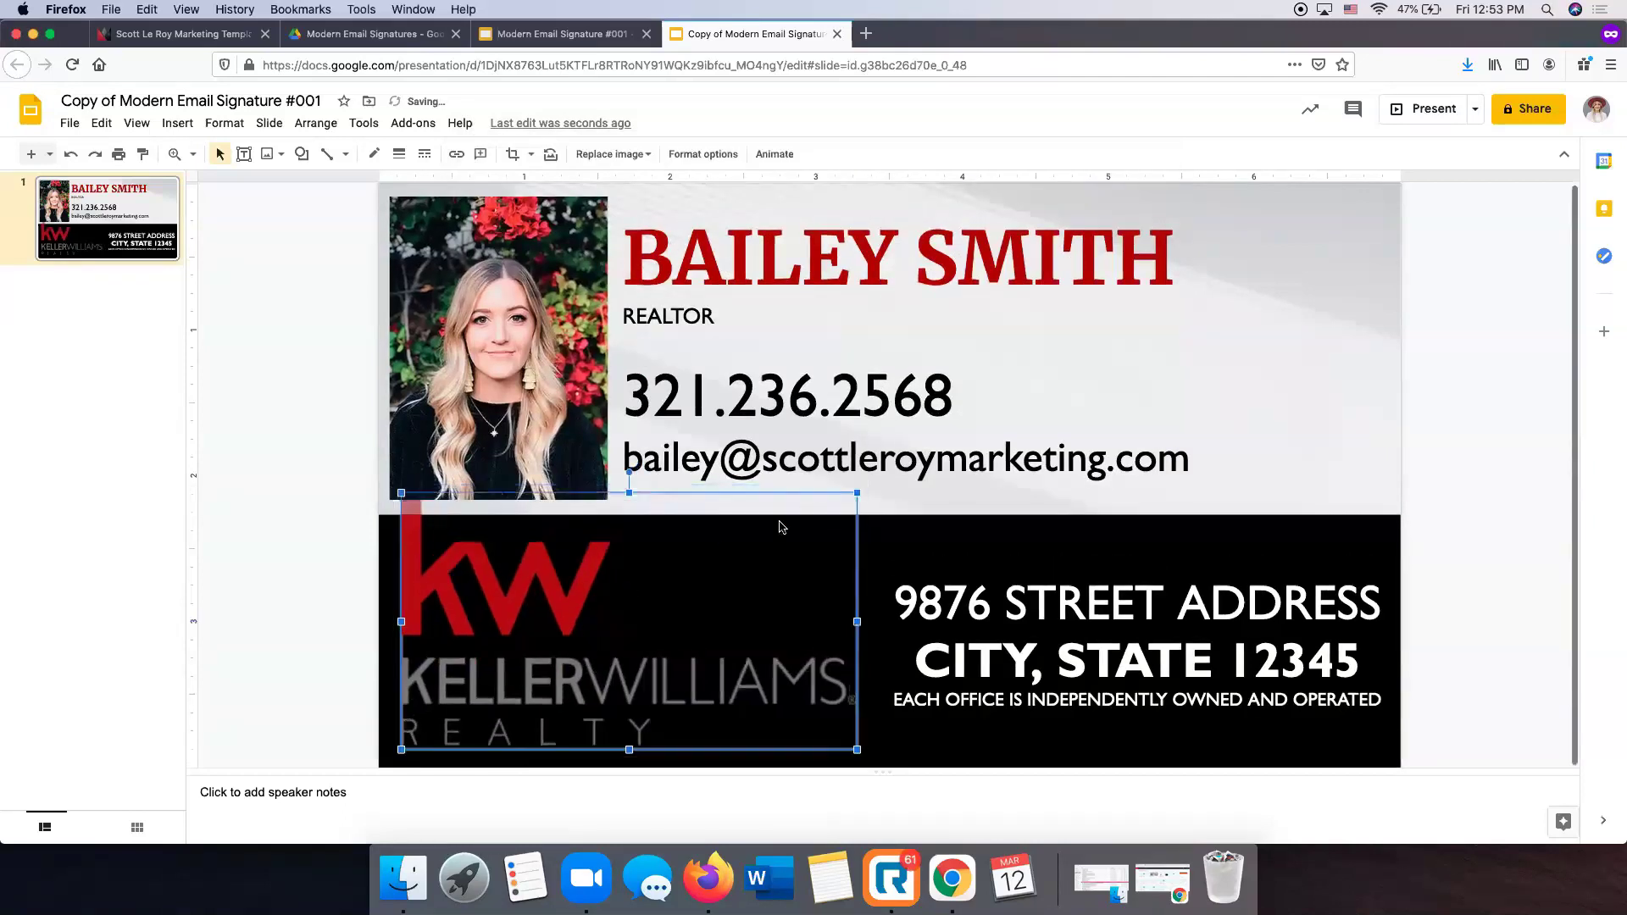
{"action": "left_click_drag", "start_coordinate": [860, 490], "coordinate": [691, 587]}
{"action": "left_click_drag", "start_coordinate": [513, 675], "coordinate": [553, 656]}
{"action": "left_click", "coordinate": [1476, 529]}
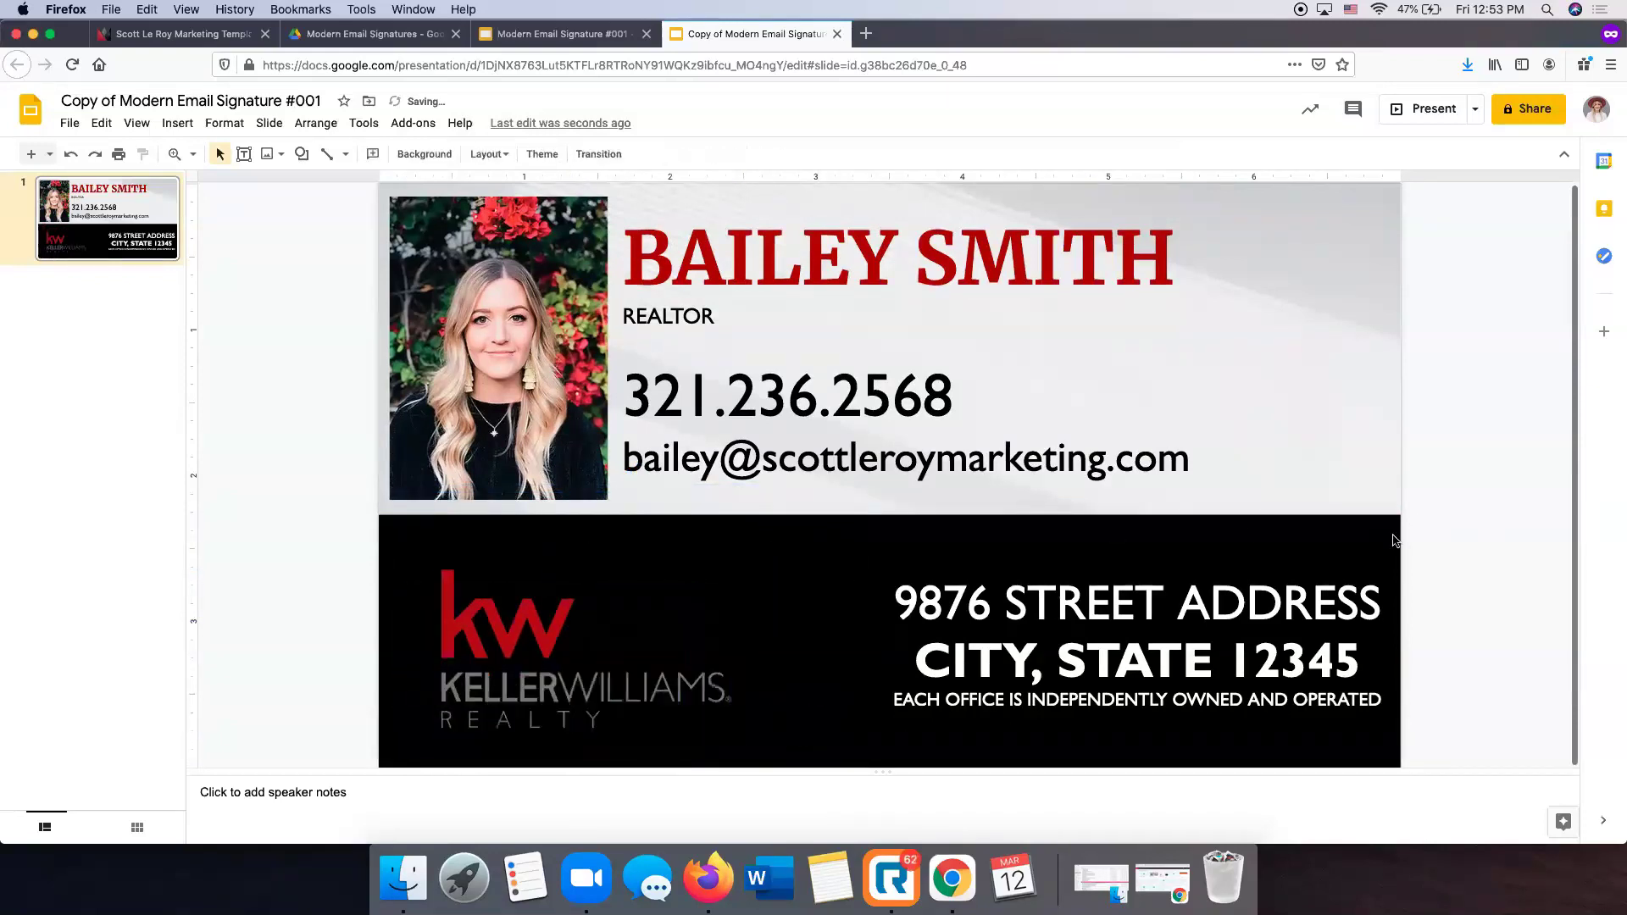
{"action": "left_click", "coordinate": [812, 544]}
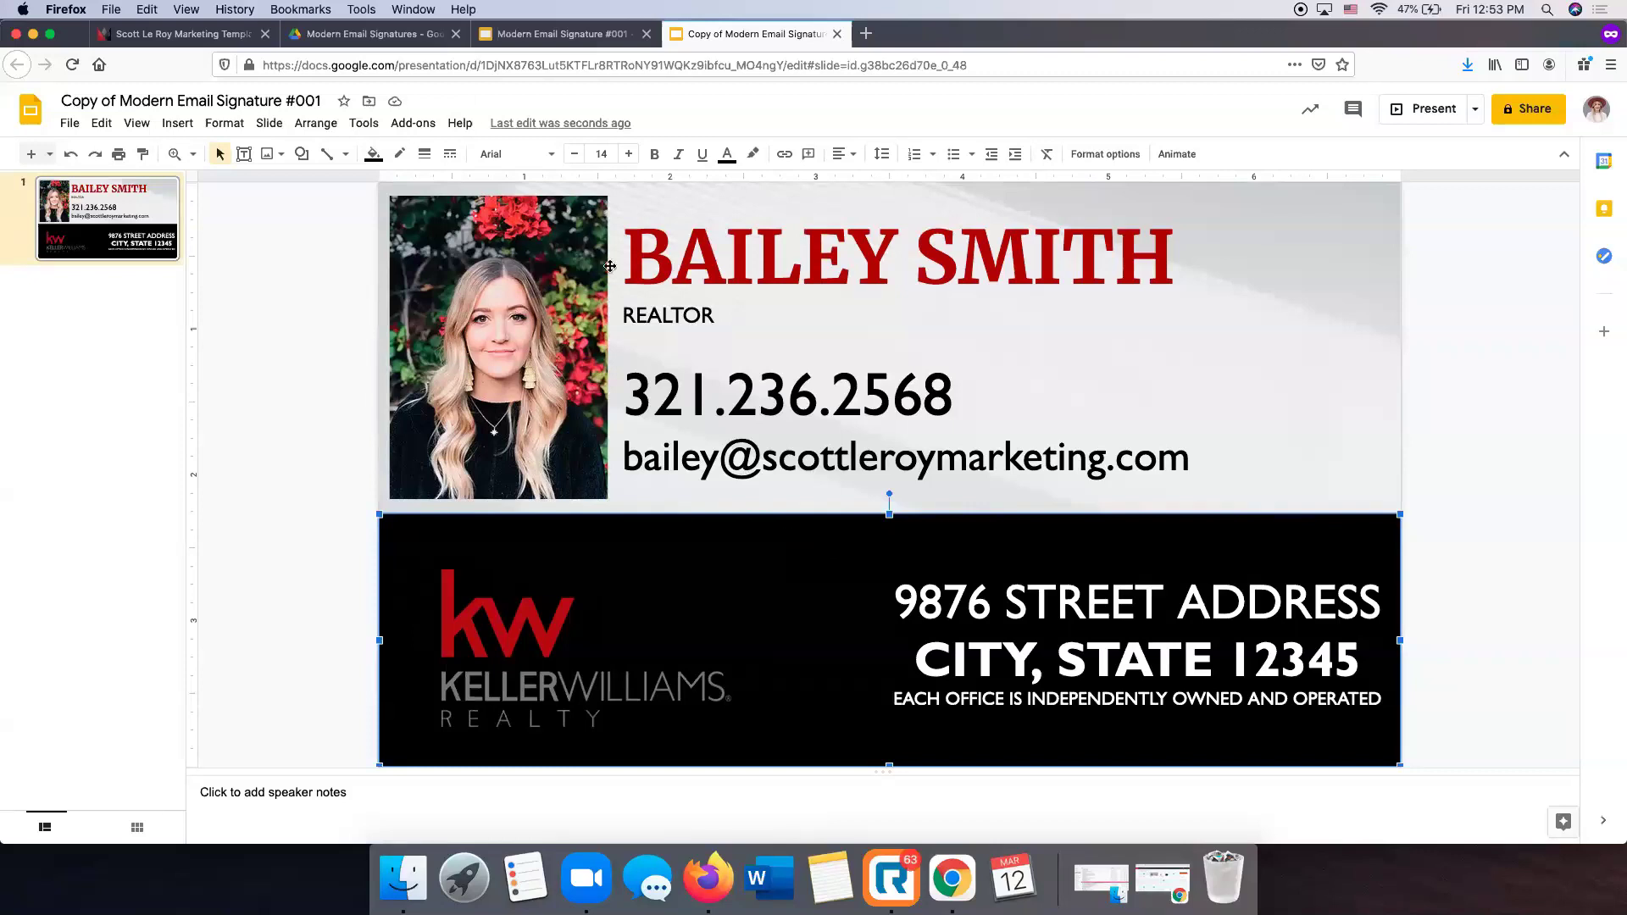
- Fill the bottom bar with a red gradient
{"action": "left_click", "coordinate": [370, 155]}
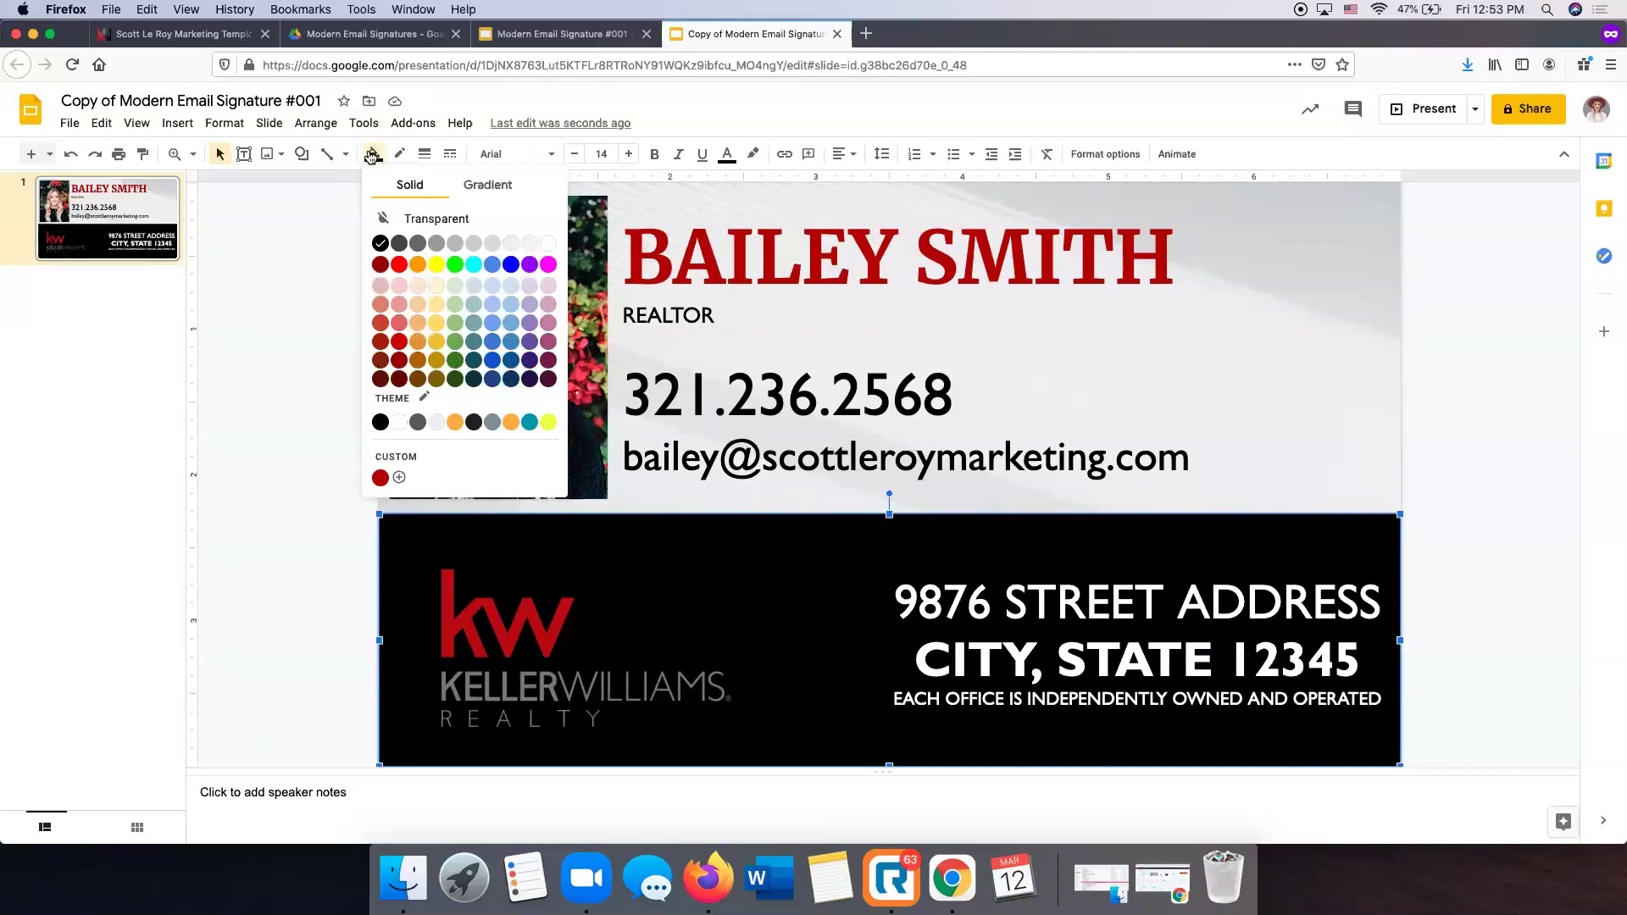
{"action": "left_click", "coordinate": [507, 187]}
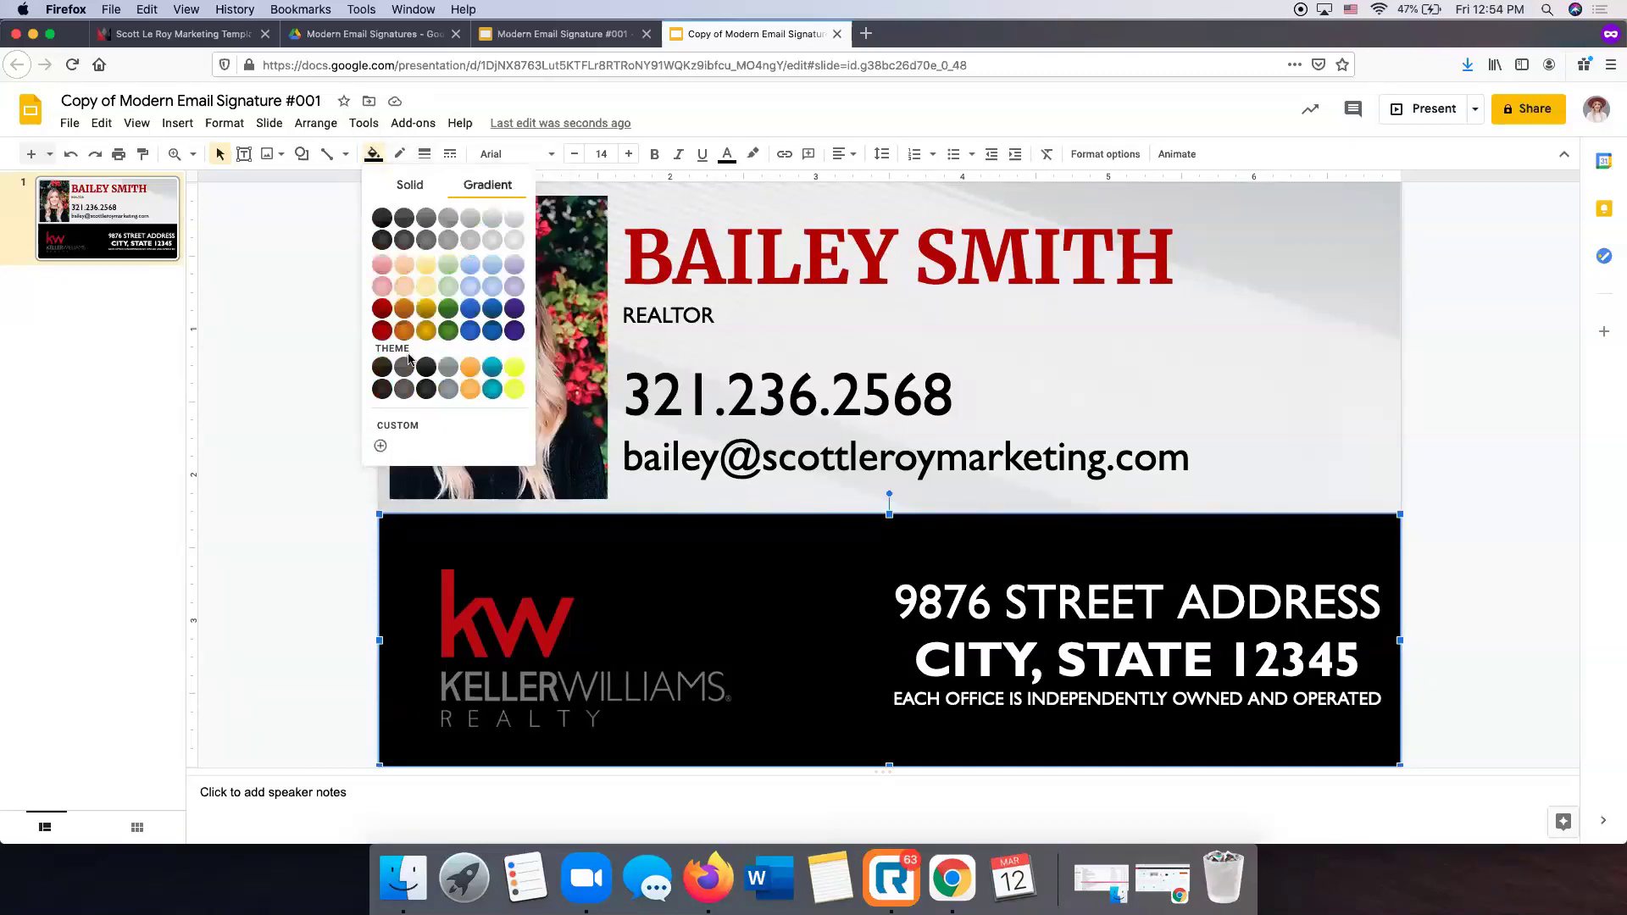
{"action": "left_click", "coordinate": [381, 330]}
{"action": "left_click", "coordinate": [280, 369]}
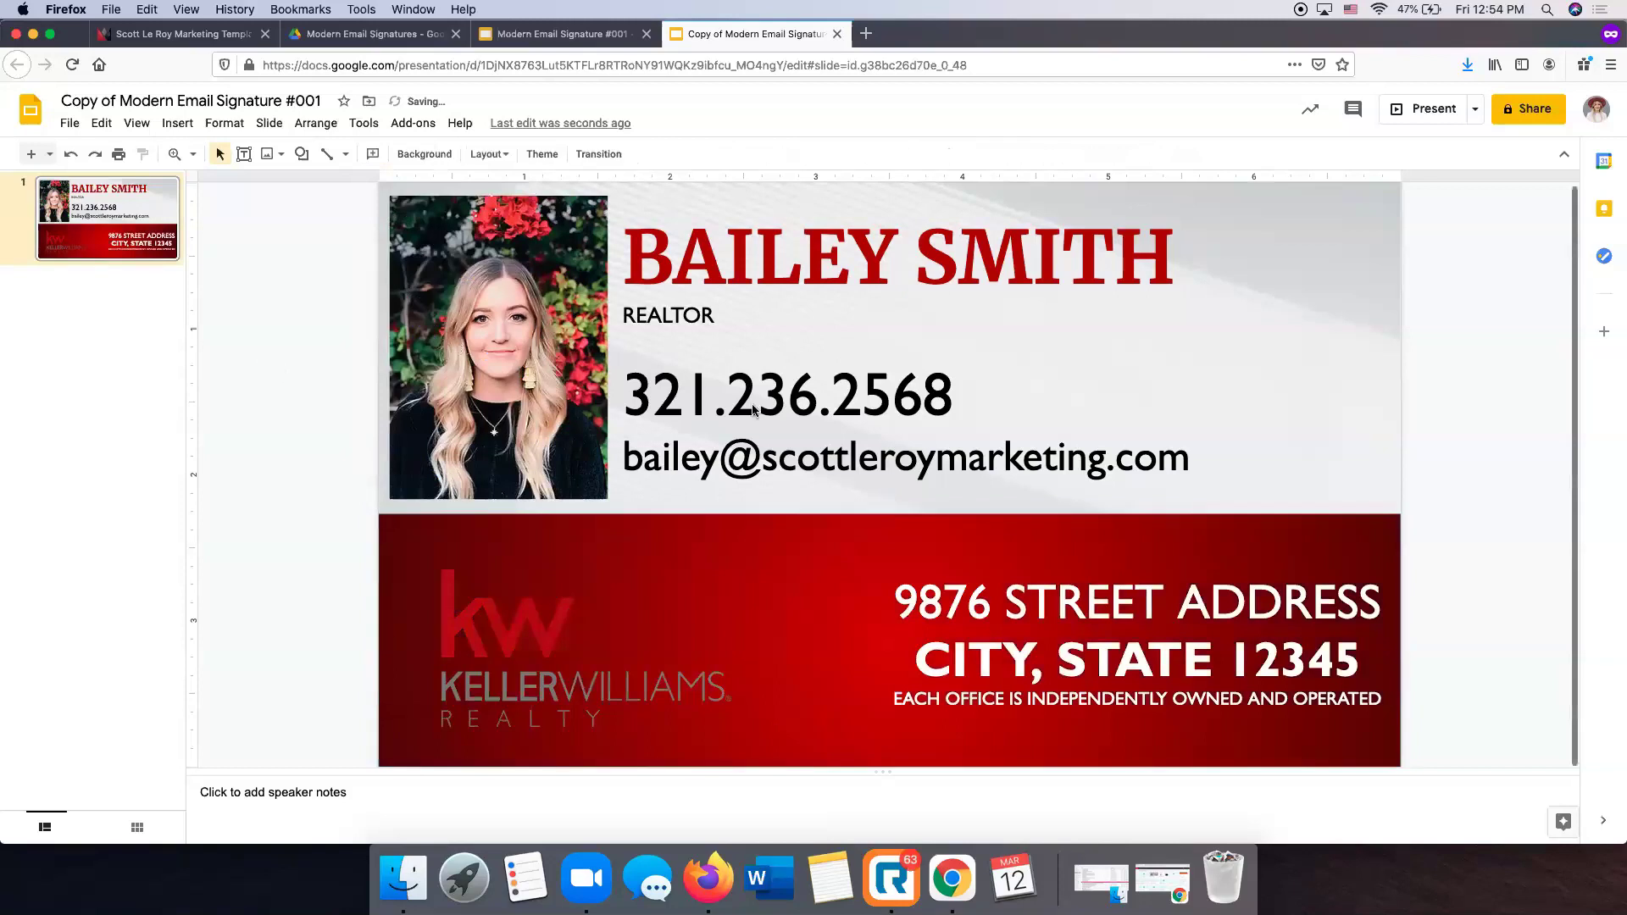
- Nudge the logo slightly up and left, and check the CITY word in the address
{"action": "left_click_drag", "start_coordinate": [557, 674], "coordinate": [549, 666]}
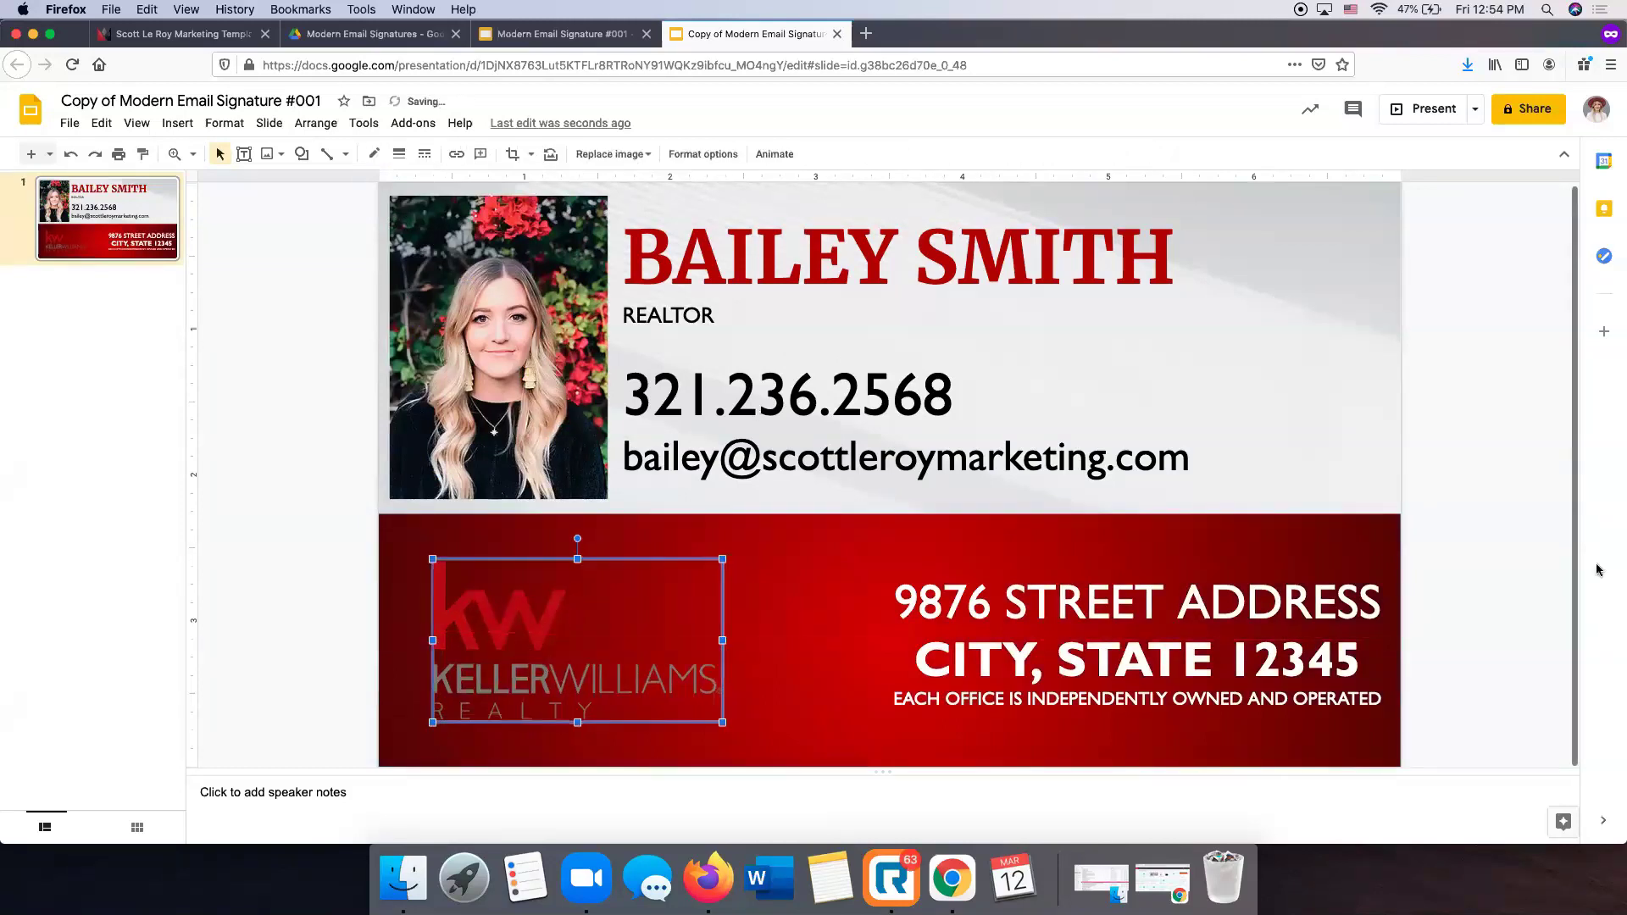
{"action": "left_click", "coordinate": [1179, 603]}
{"action": "double_click", "coordinate": [973, 669]}
{"action": "left_click", "coordinate": [1483, 617]}
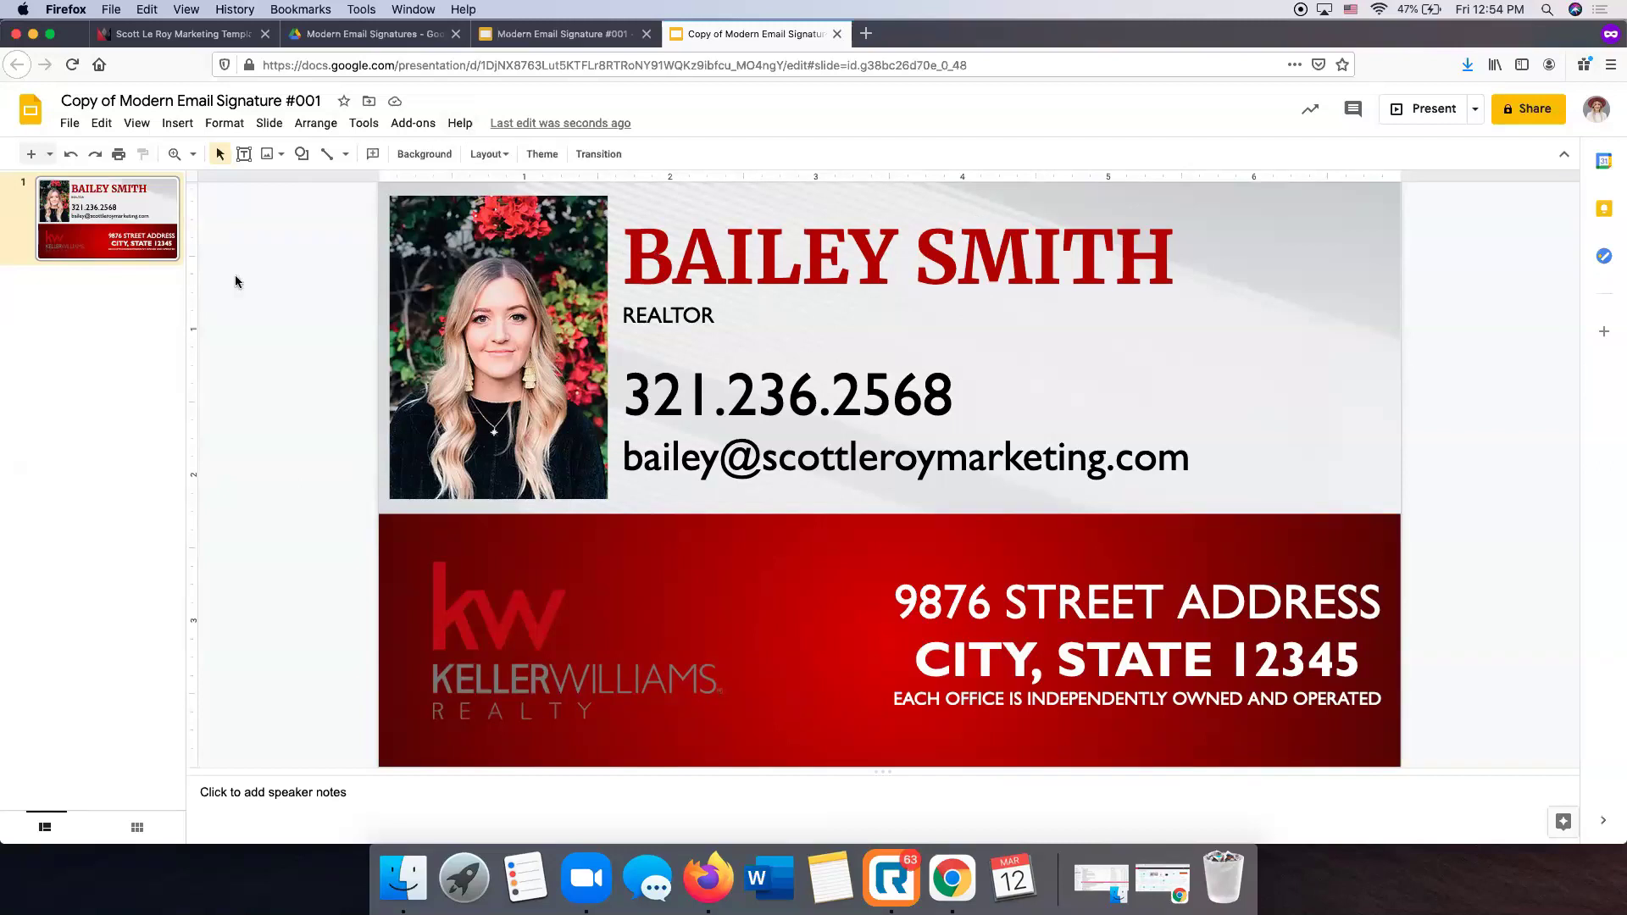
- Download the signature slide as a PDF Document (.pdf)
{"action": "left_click", "coordinate": [70, 124]}
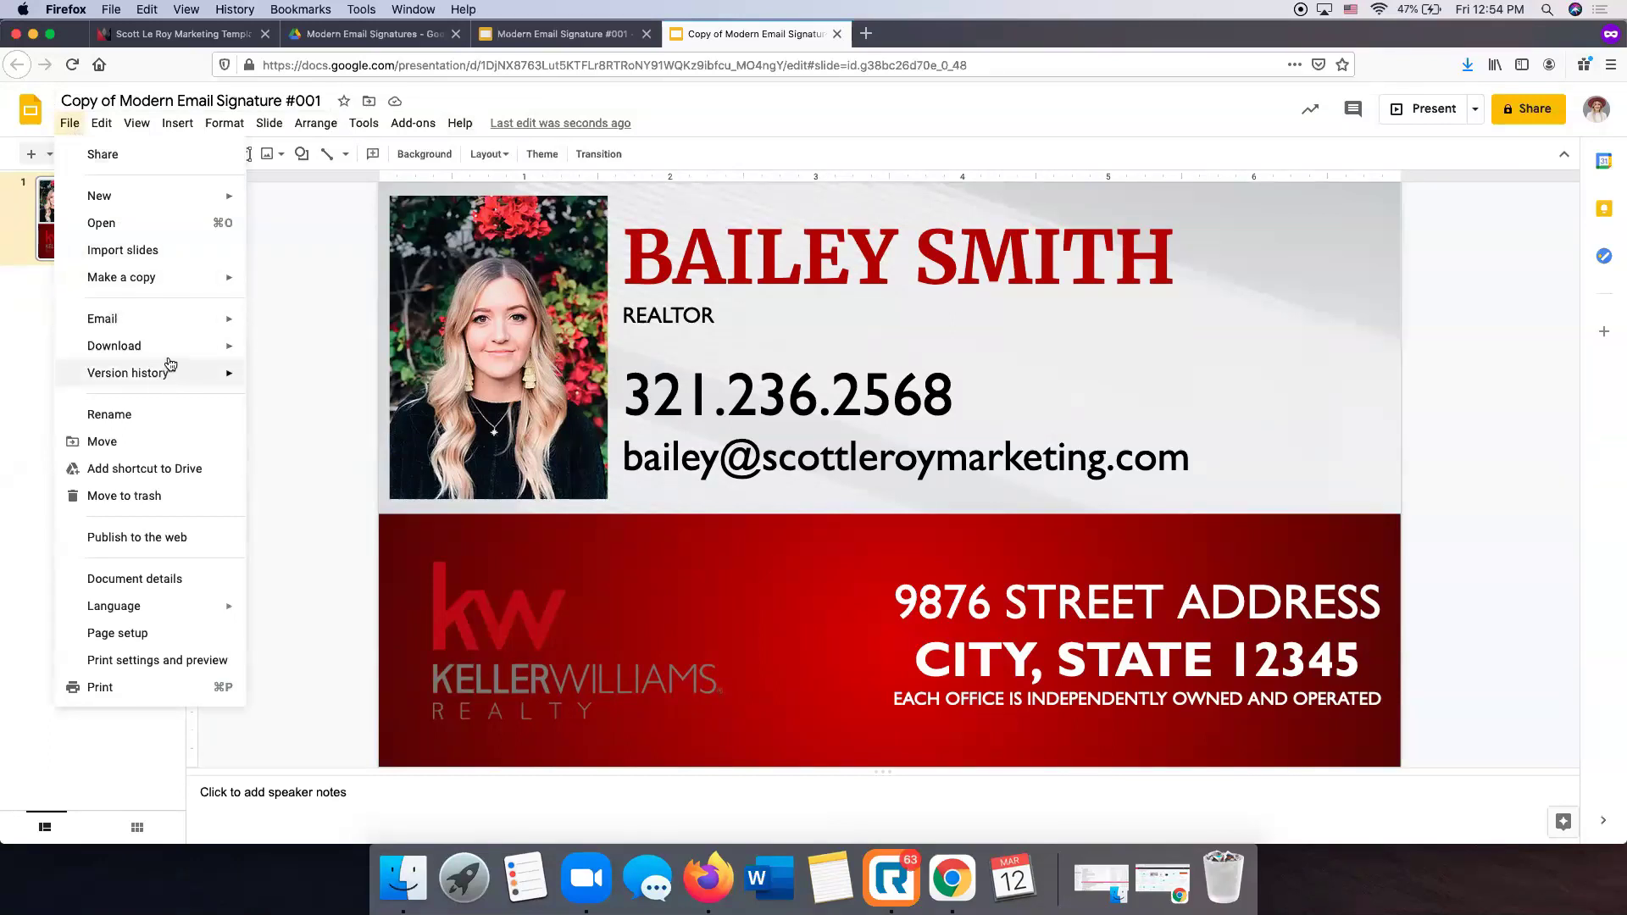
{"action": "mouse_move", "coordinate": [179, 356]}
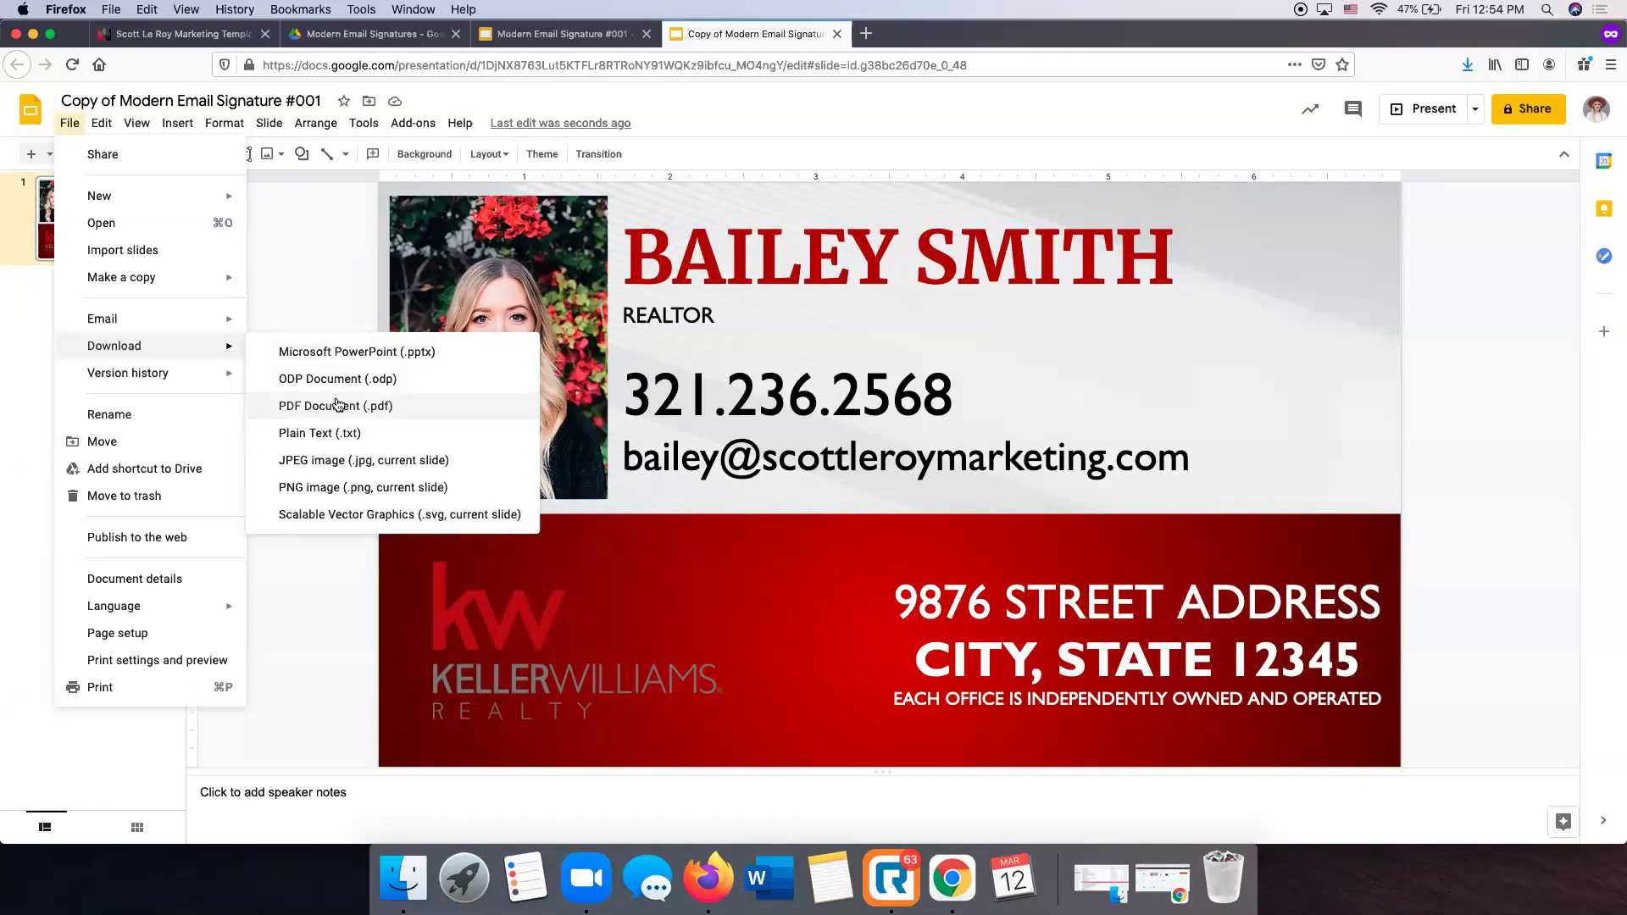
{"action": "left_click", "coordinate": [338, 404]}
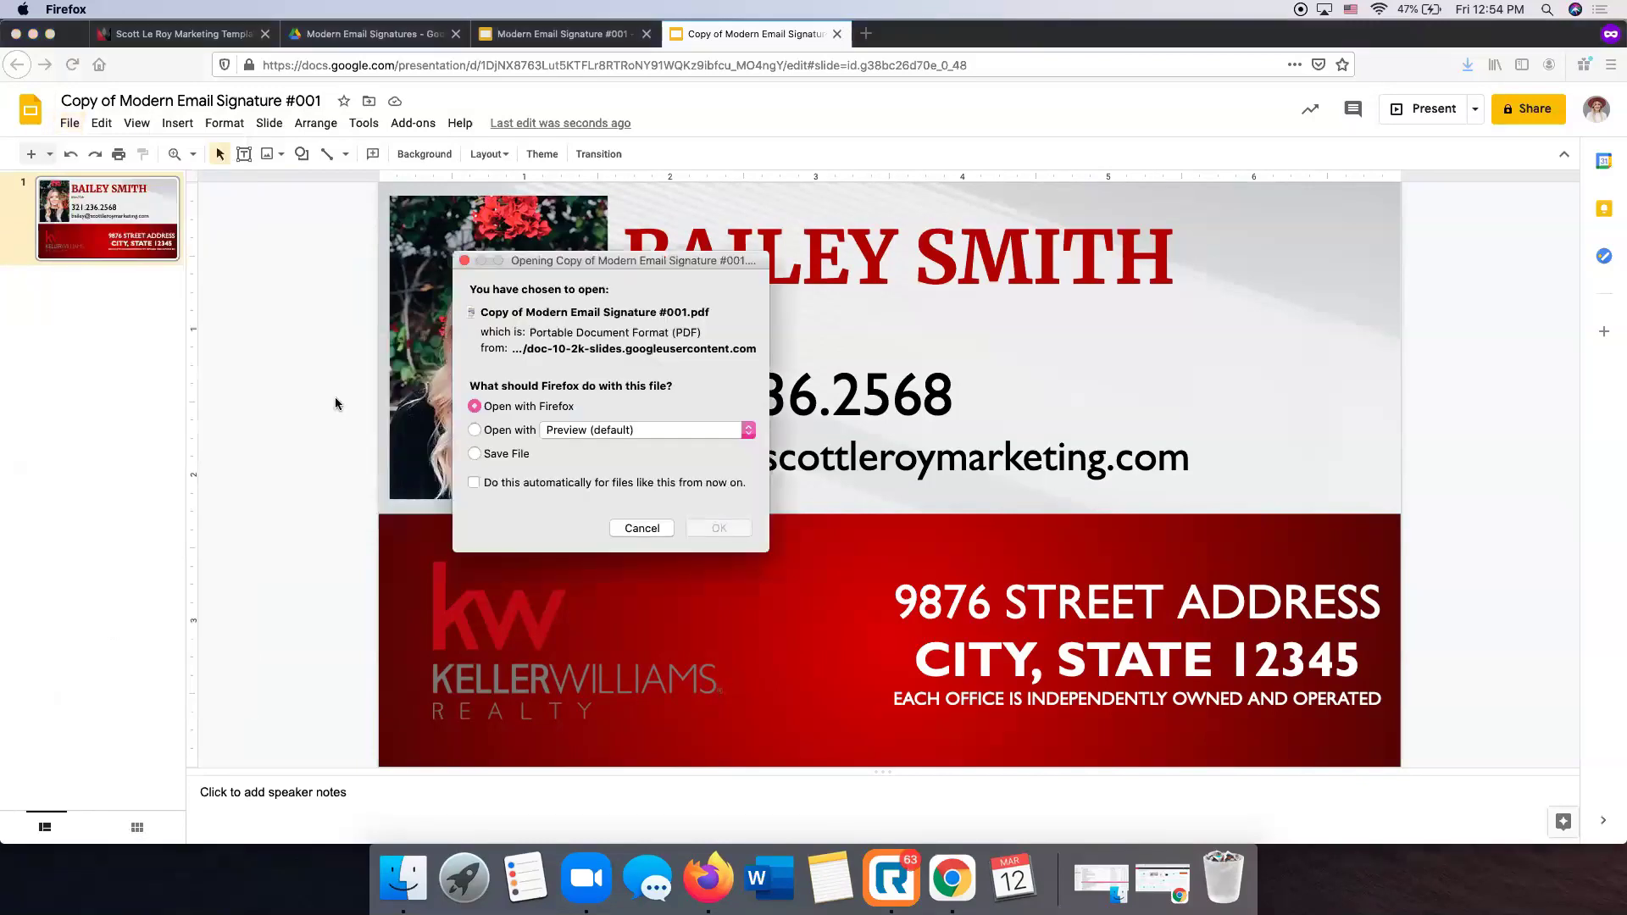
- Open the downloaded signature PDF in Preview and enlarge its window for inspection
{"action": "left_click", "coordinate": [480, 430]}
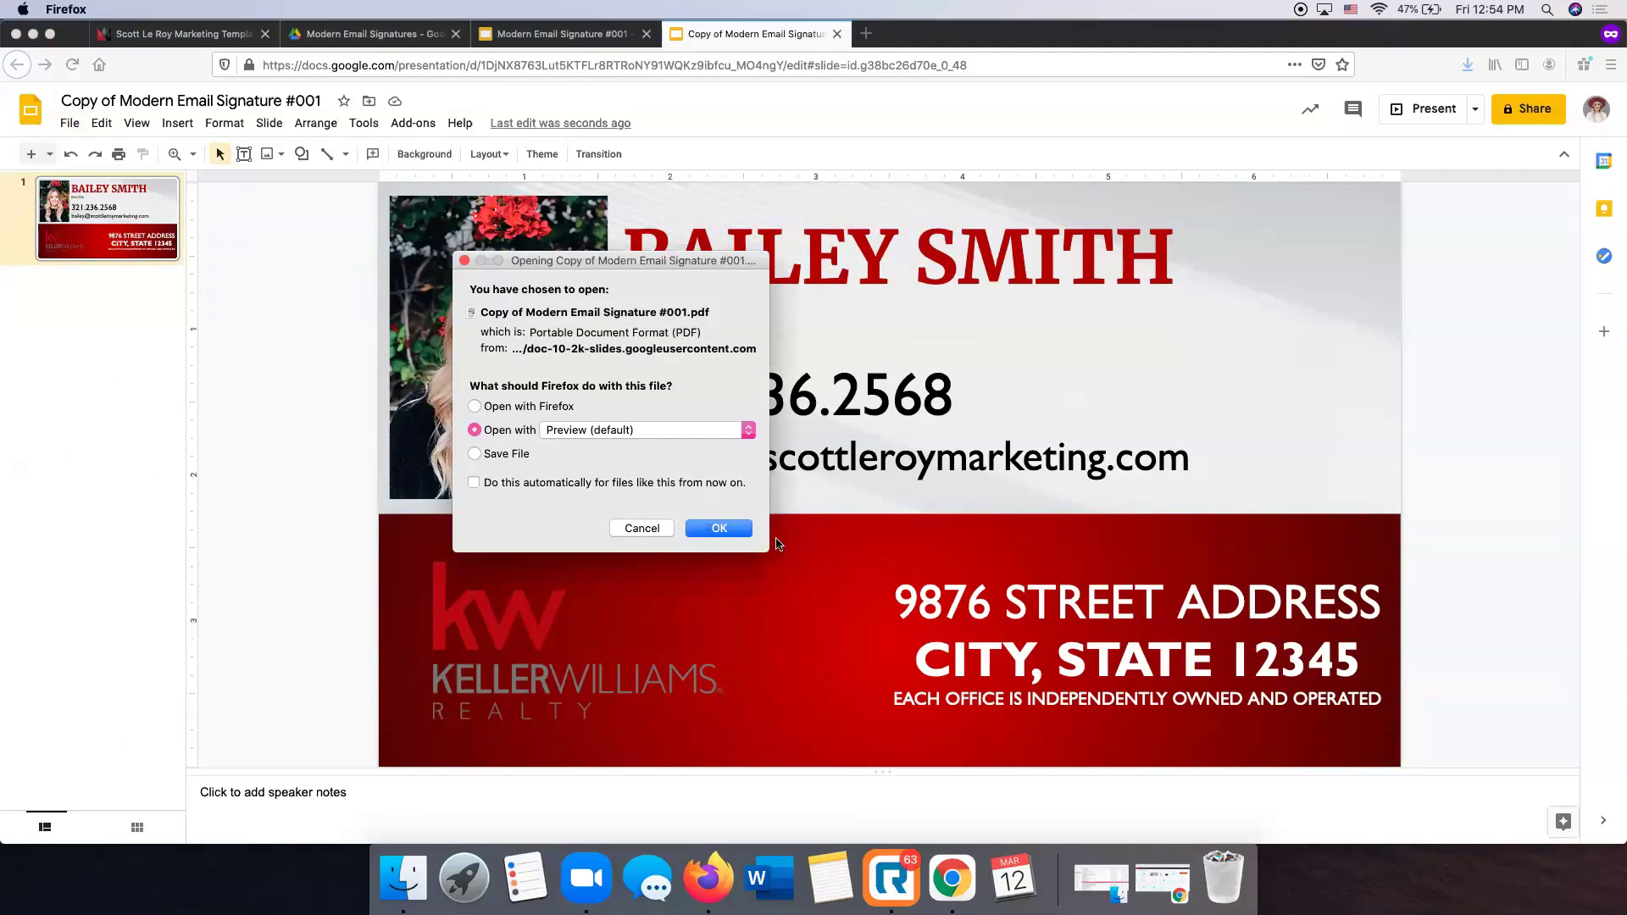
{"action": "left_click", "coordinate": [693, 527]}
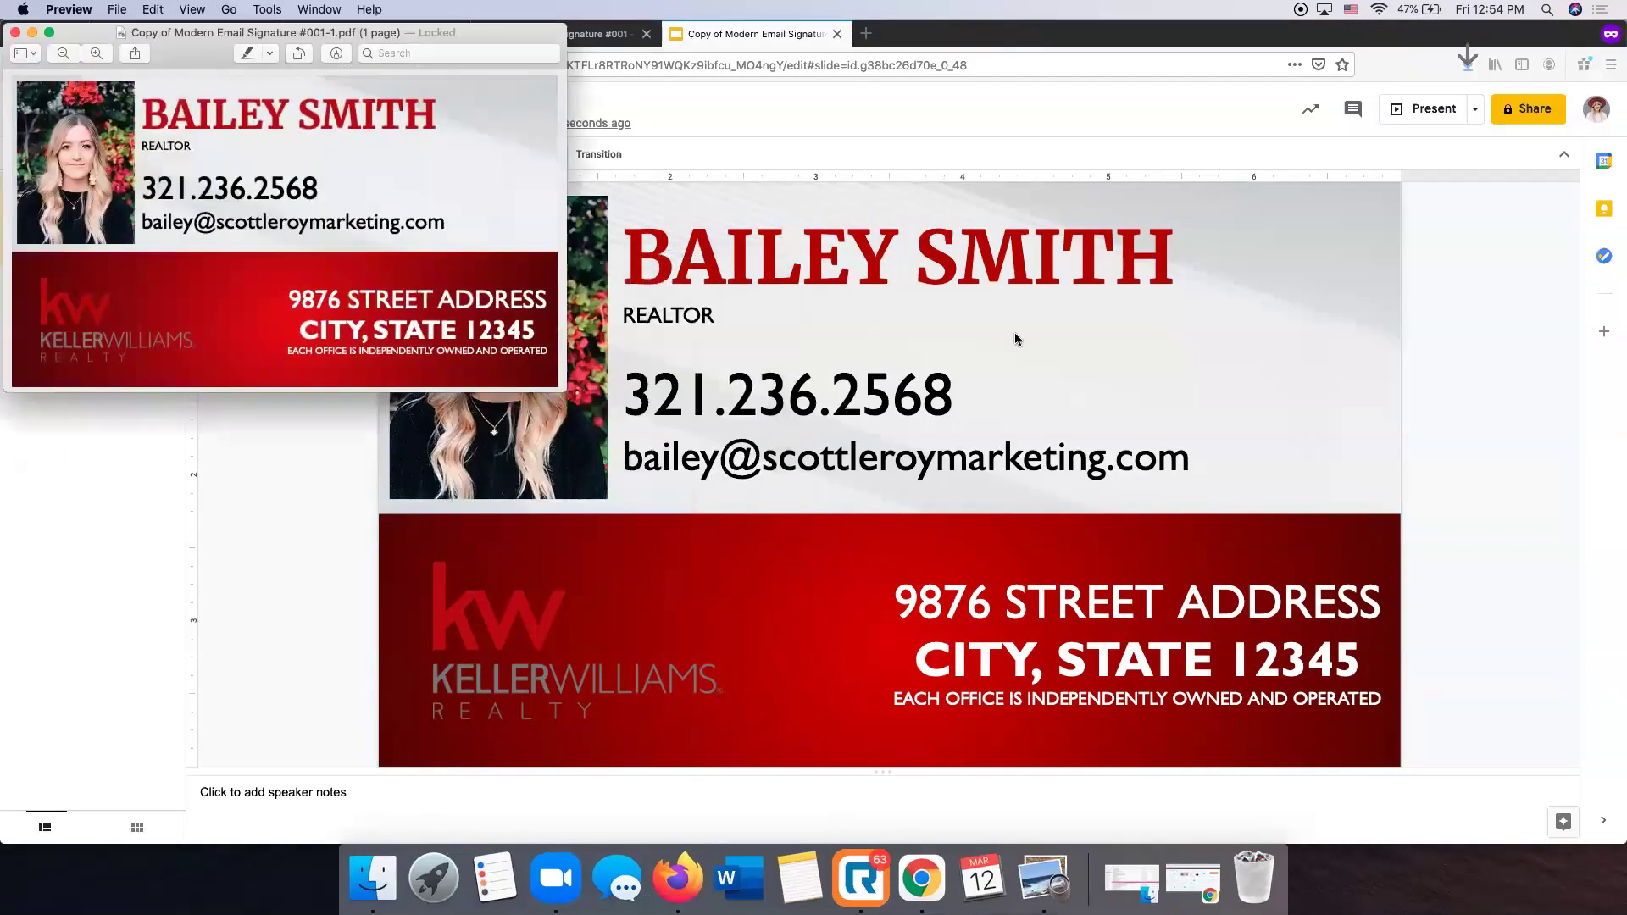
{"action": "left_click_drag", "start_coordinate": [200, 47], "coordinate": [367, 110]}
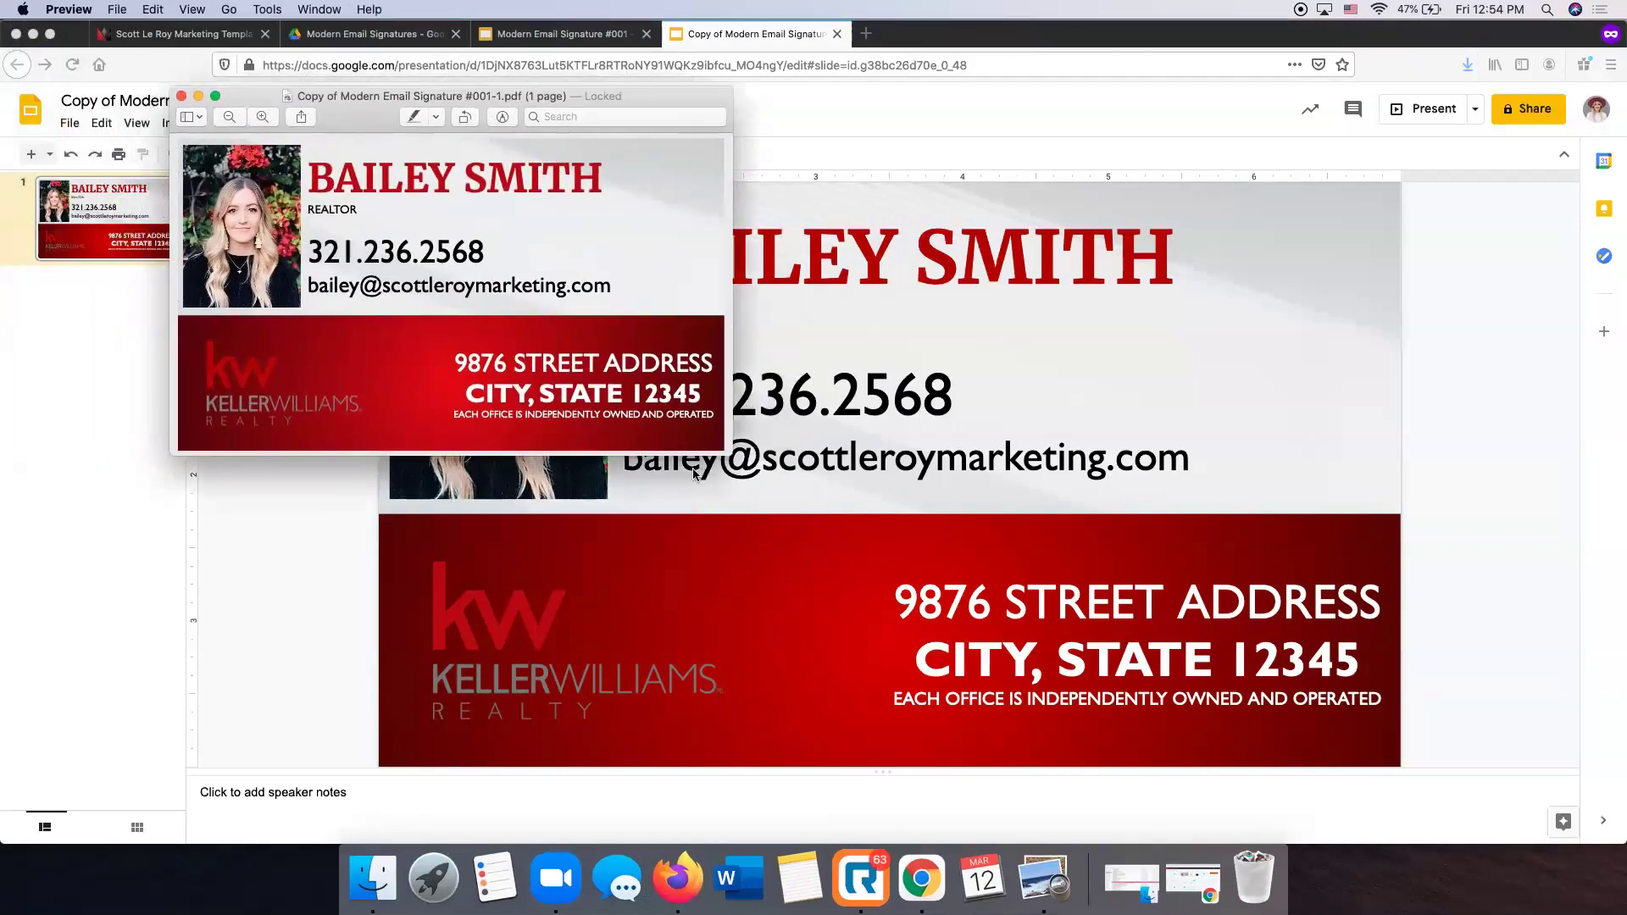
{"action": "left_click_drag", "start_coordinate": [732, 453], "coordinate": [1374, 584]}
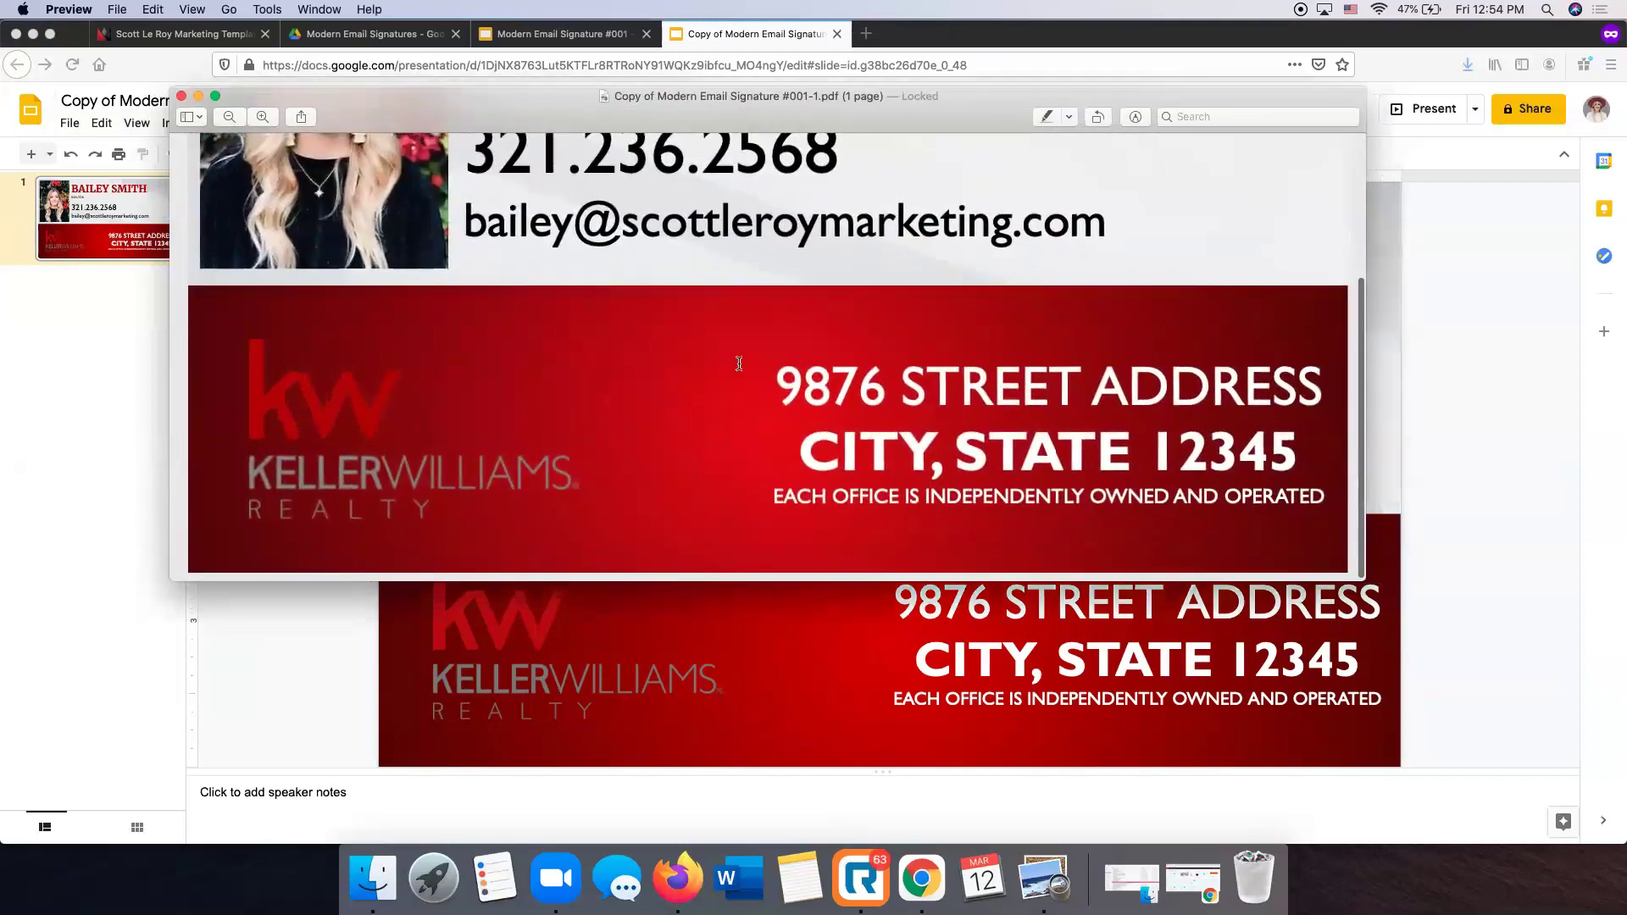
{"action": "scroll", "coordinate": [741, 367], "scroll_direction": "up", "scroll_amount": 3}
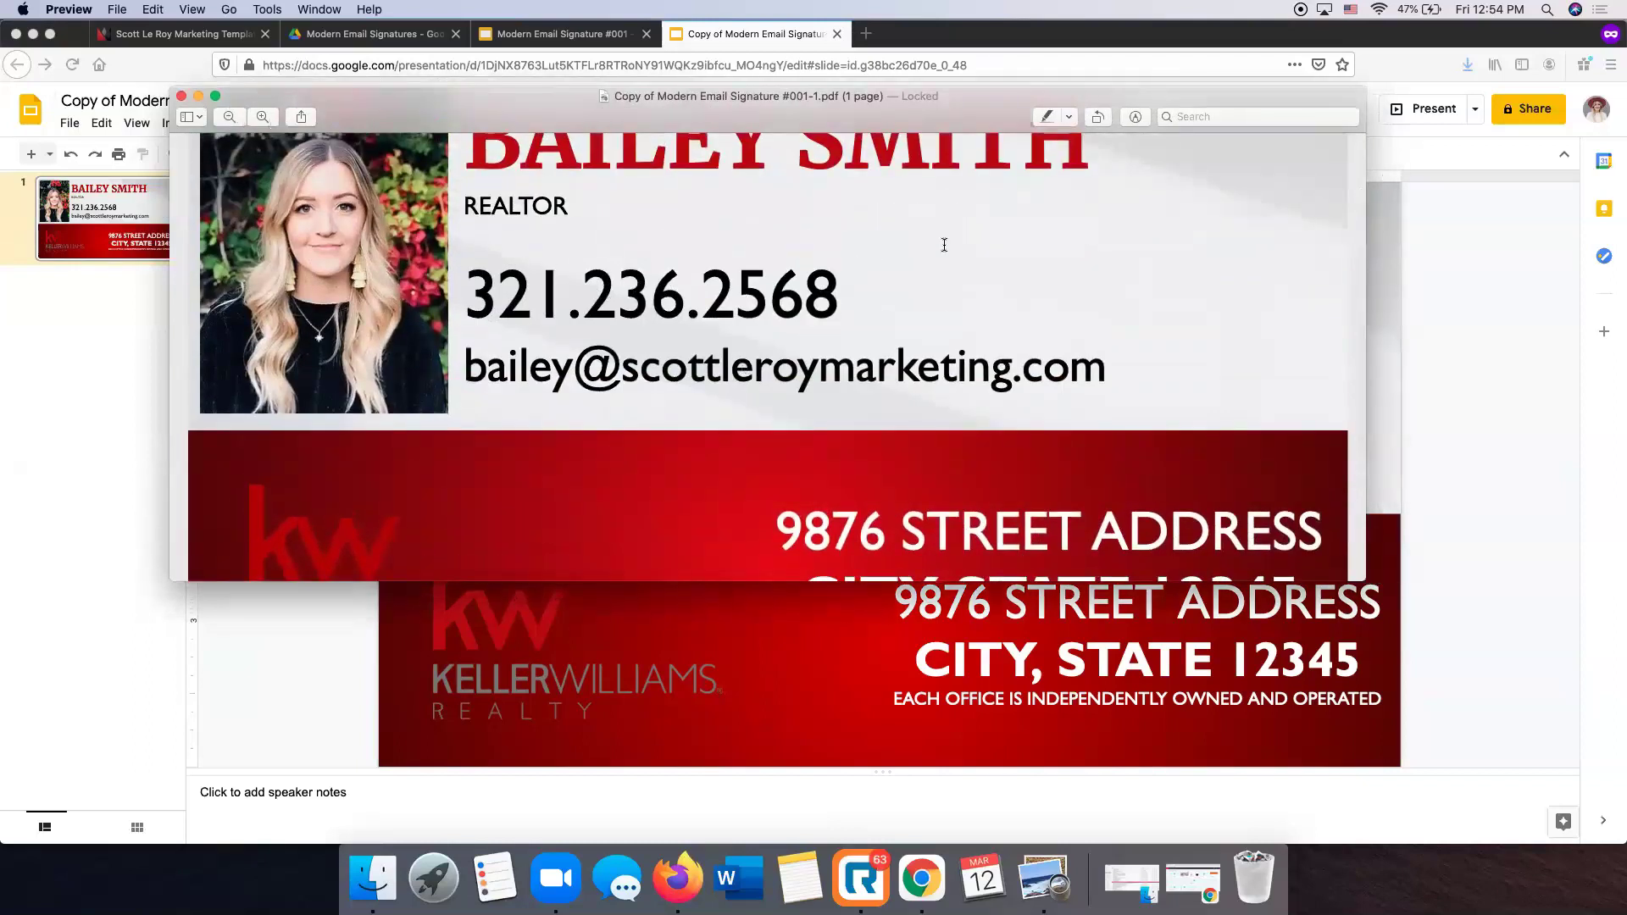
{"action": "scroll", "coordinate": [944, 245], "scroll_direction": "up", "scroll_amount": 2}
- Zoom the signature PDF out and back in to review it, close it, then open a new private tab
{"action": "left_click", "coordinate": [230, 117]}
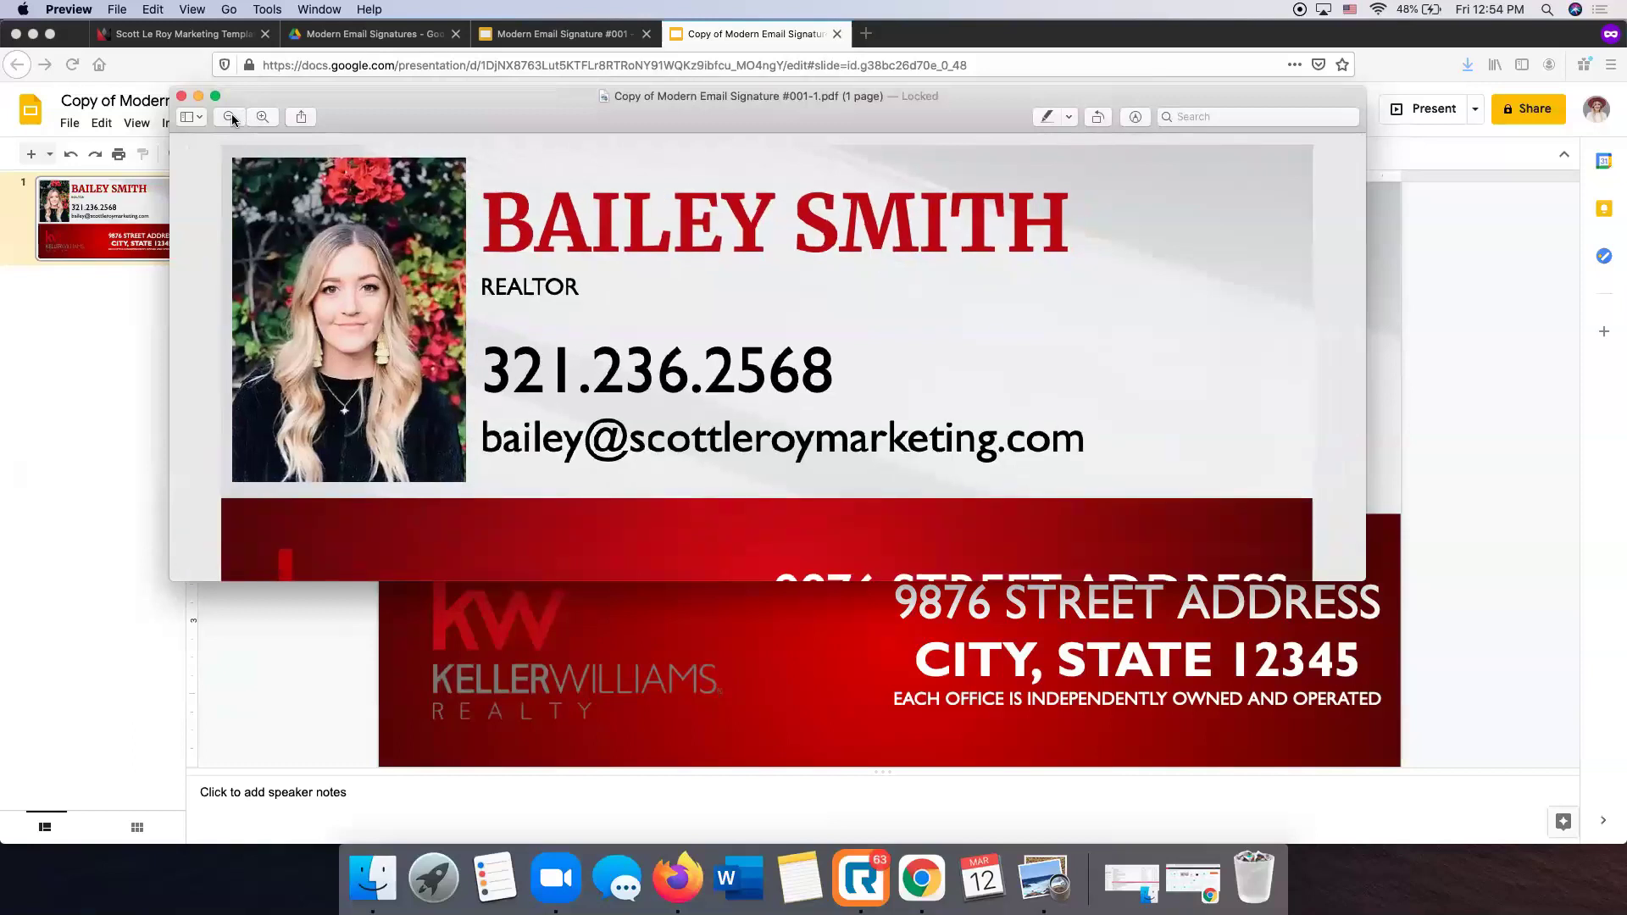
{"action": "left_click", "coordinate": [229, 117]}
{"action": "left_click", "coordinate": [230, 117]}
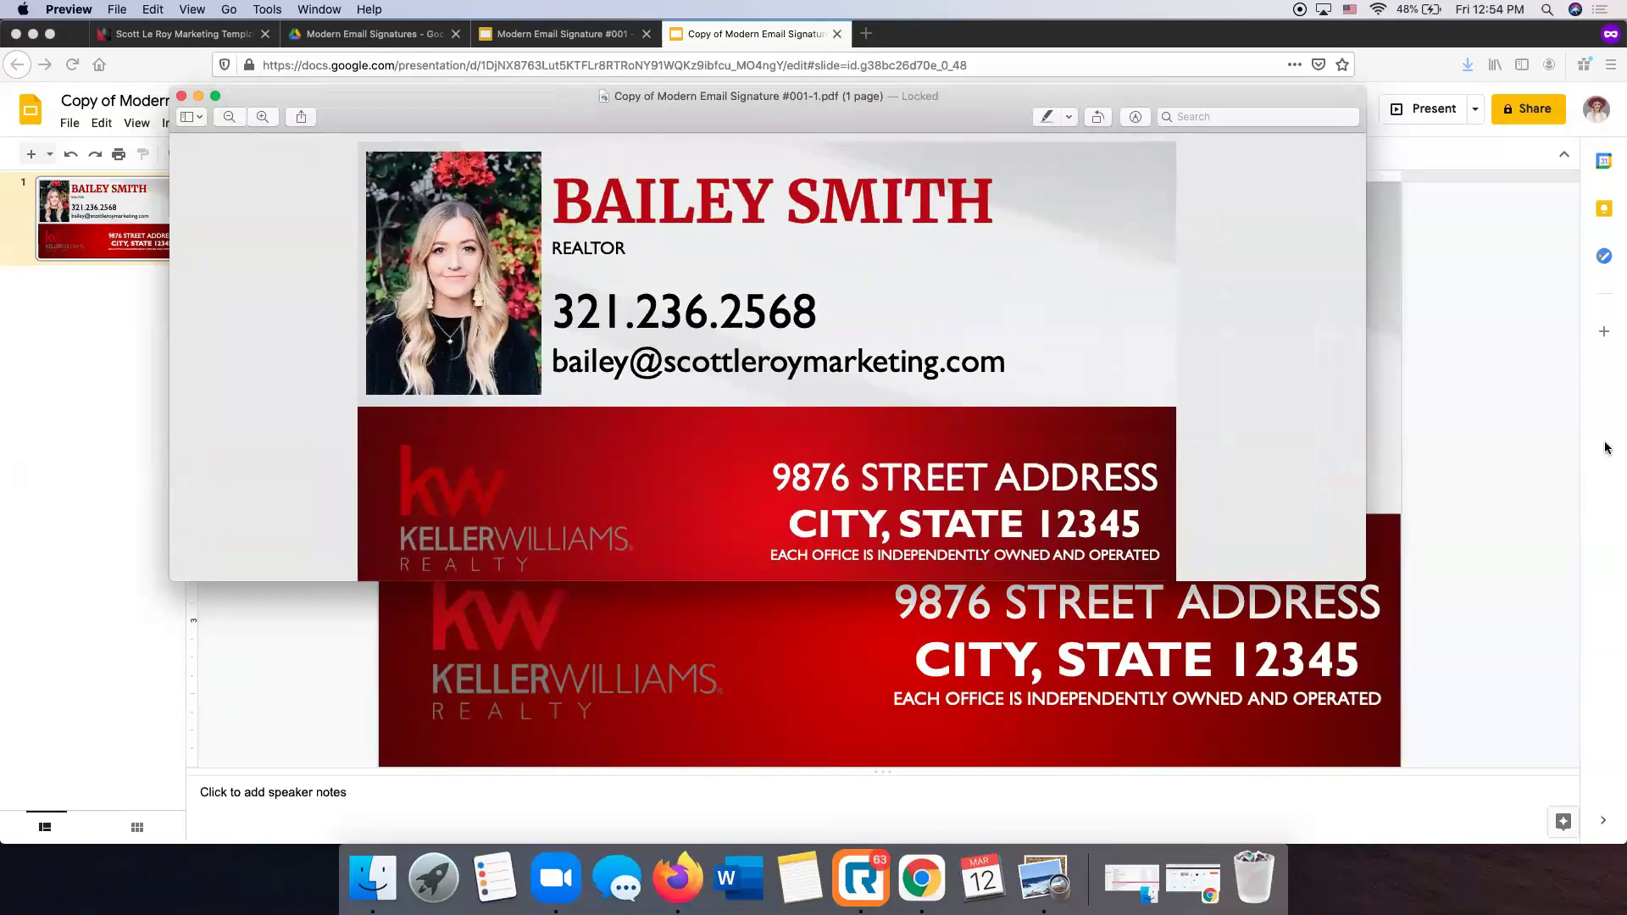
{"action": "scroll", "coordinate": [373, 271], "scroll_direction": "down", "scroll_amount": 2}
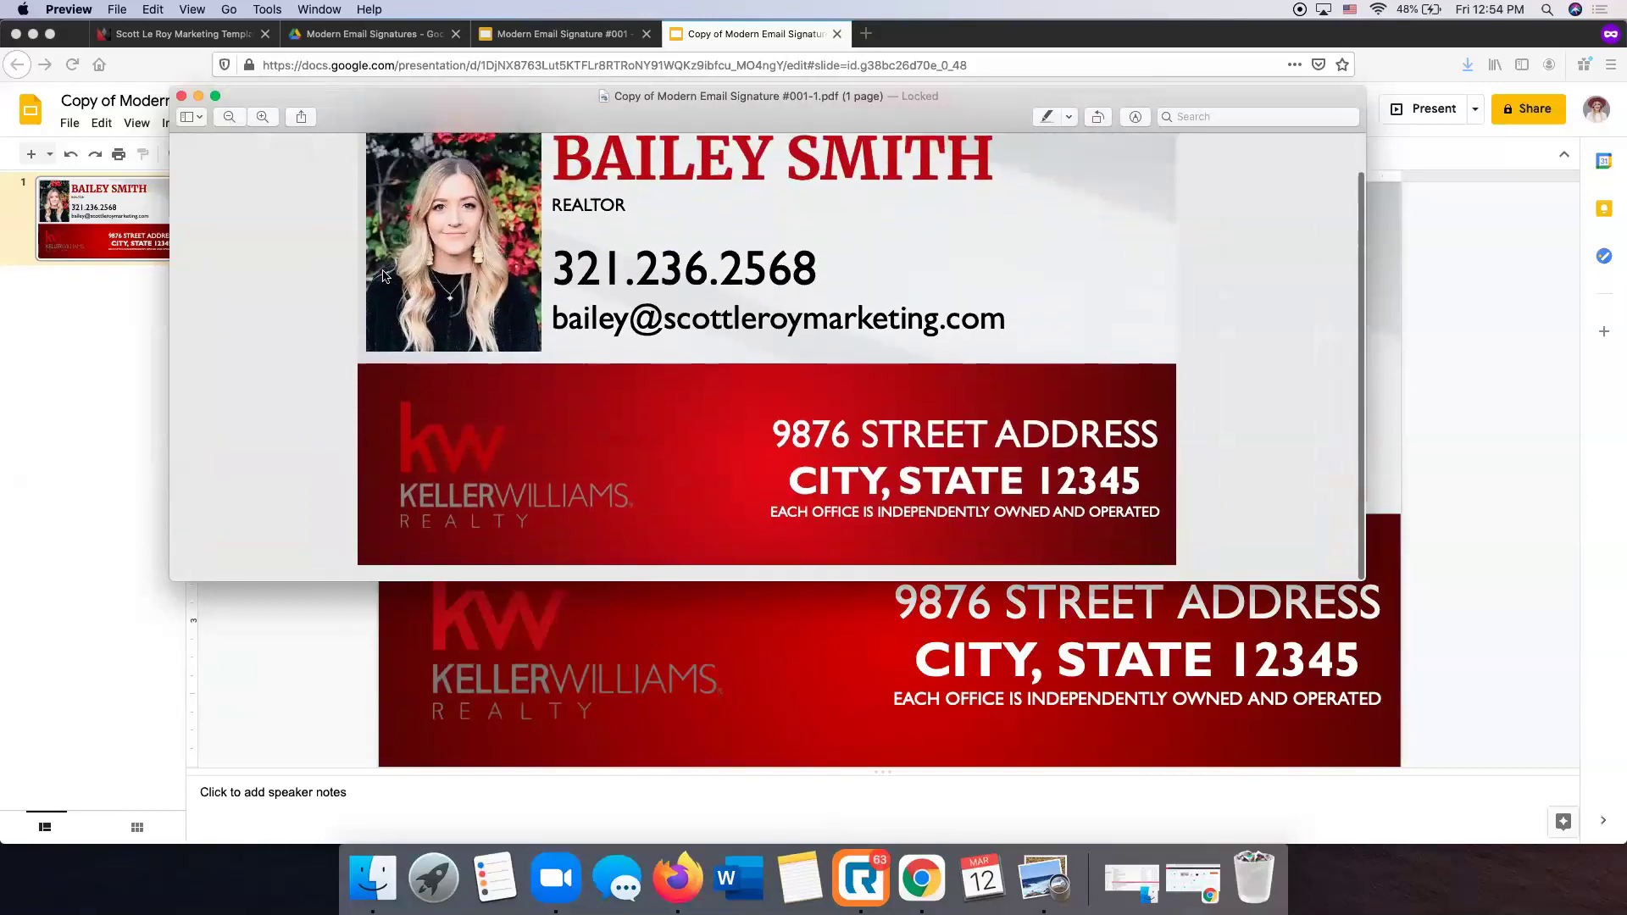
{"action": "left_click", "coordinate": [222, 114]}
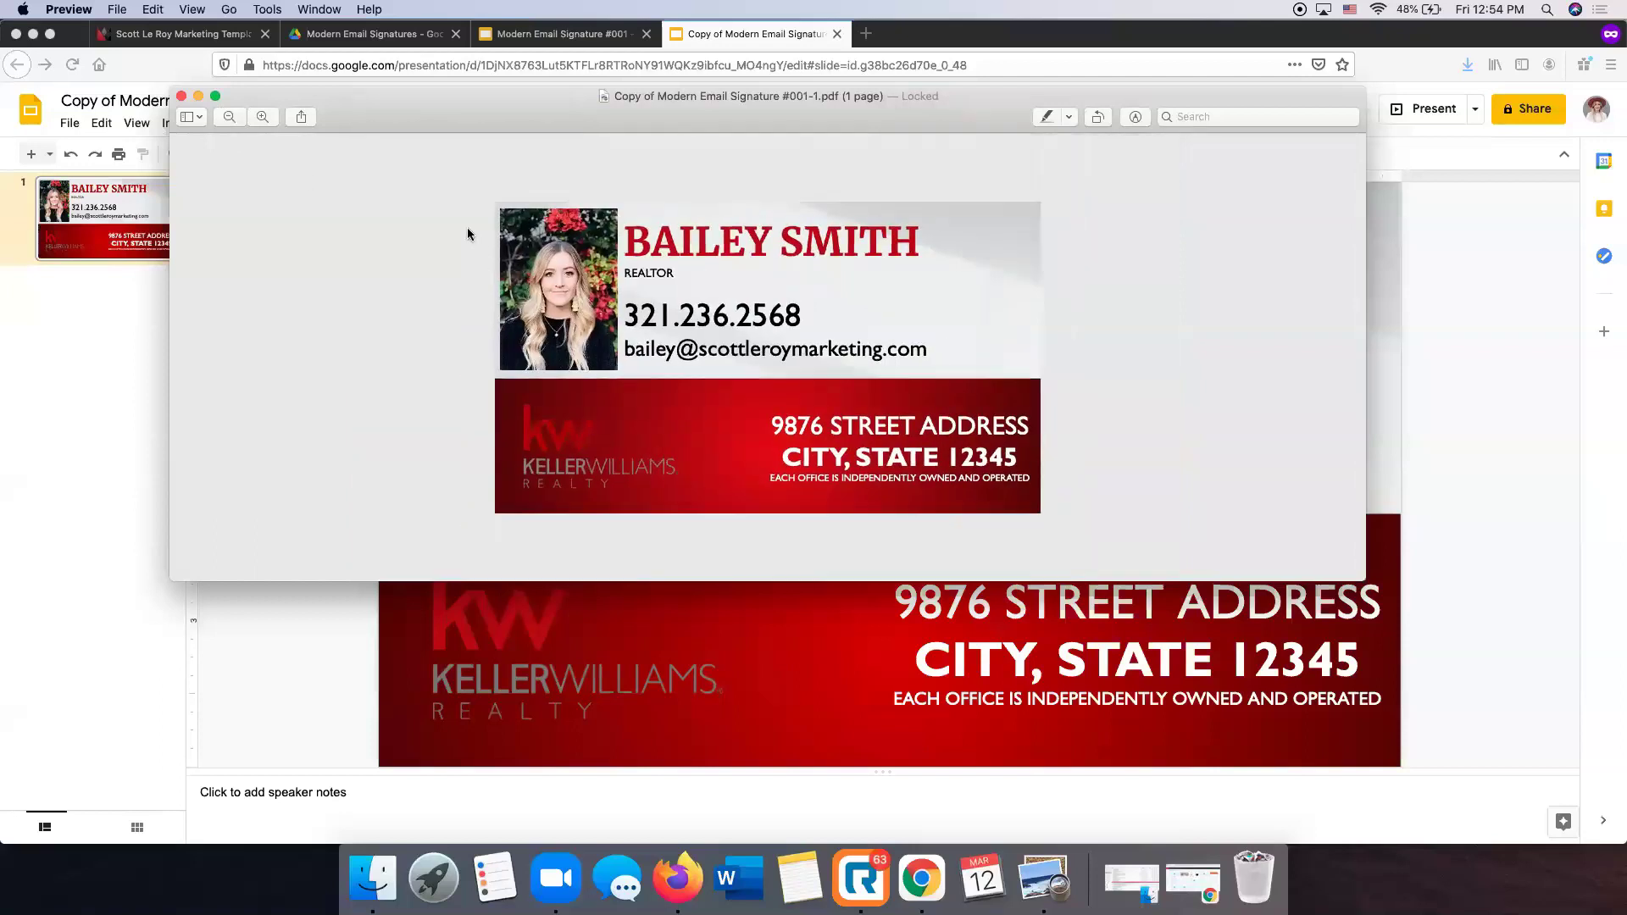
{"action": "left_click", "coordinate": [263, 116]}
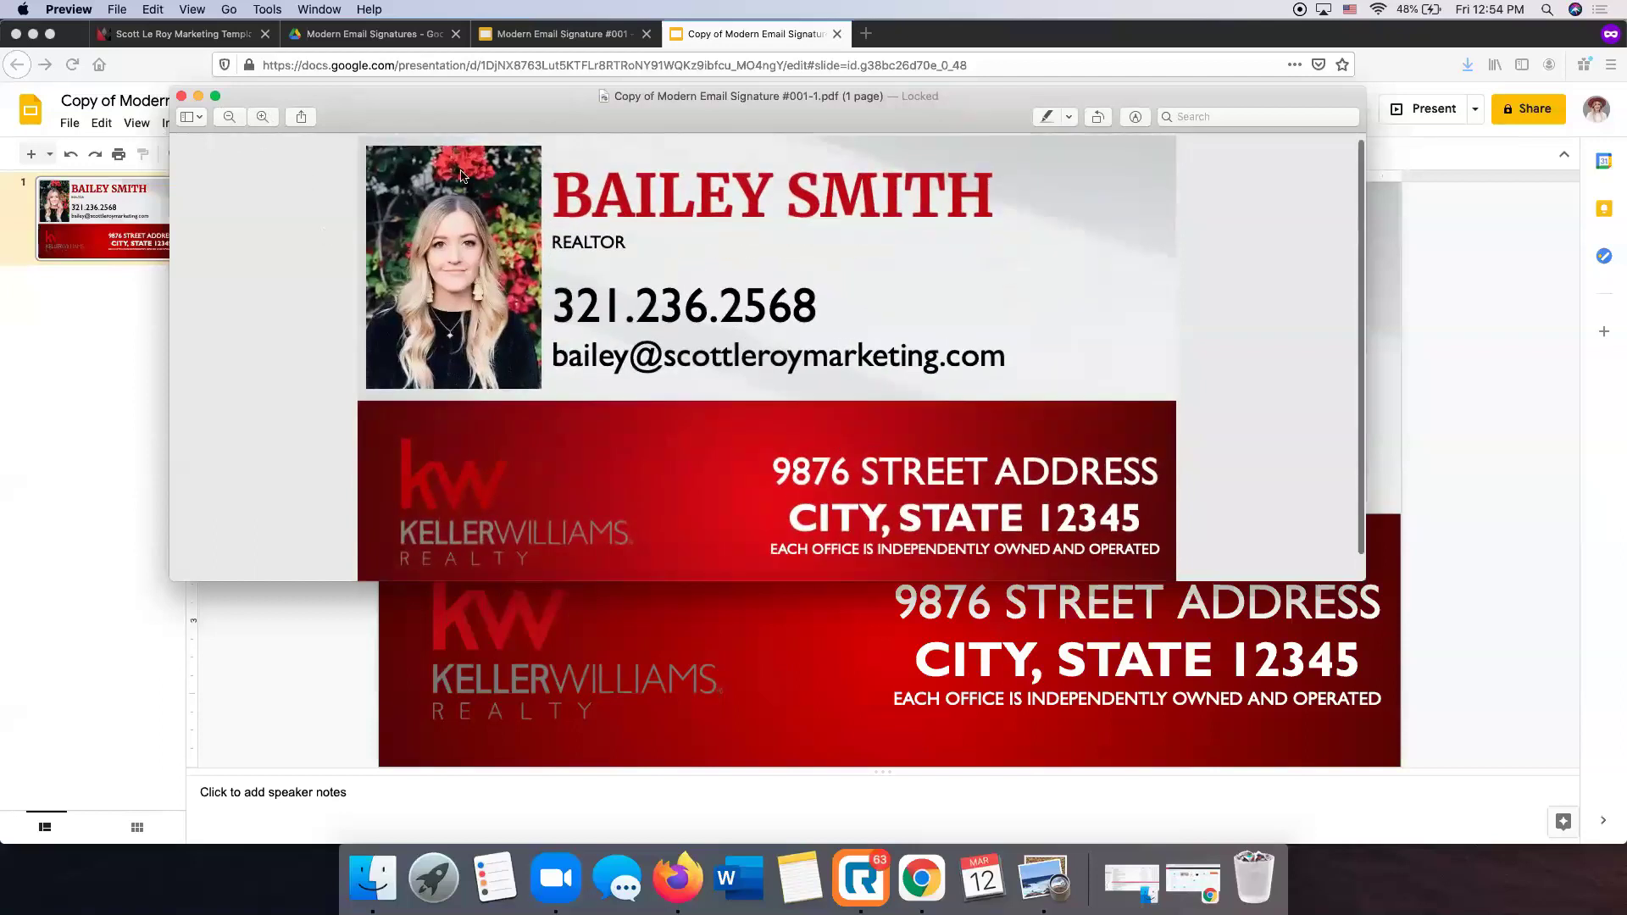
{"action": "left_click", "coordinate": [181, 96]}
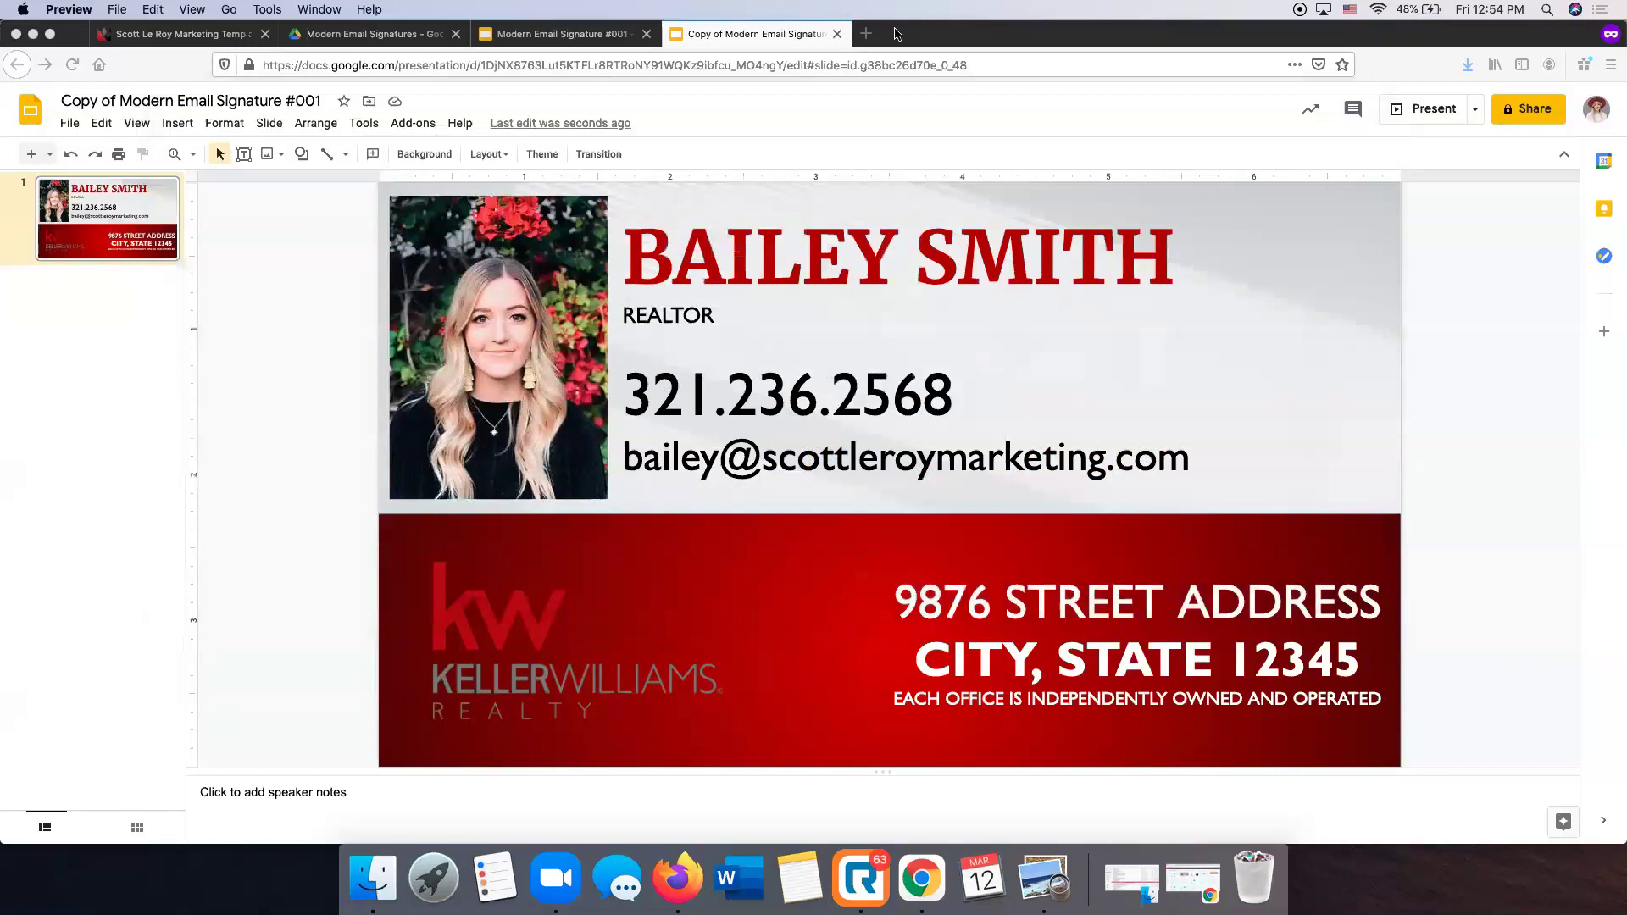
{"action": "left_click", "coordinate": [866, 34]}
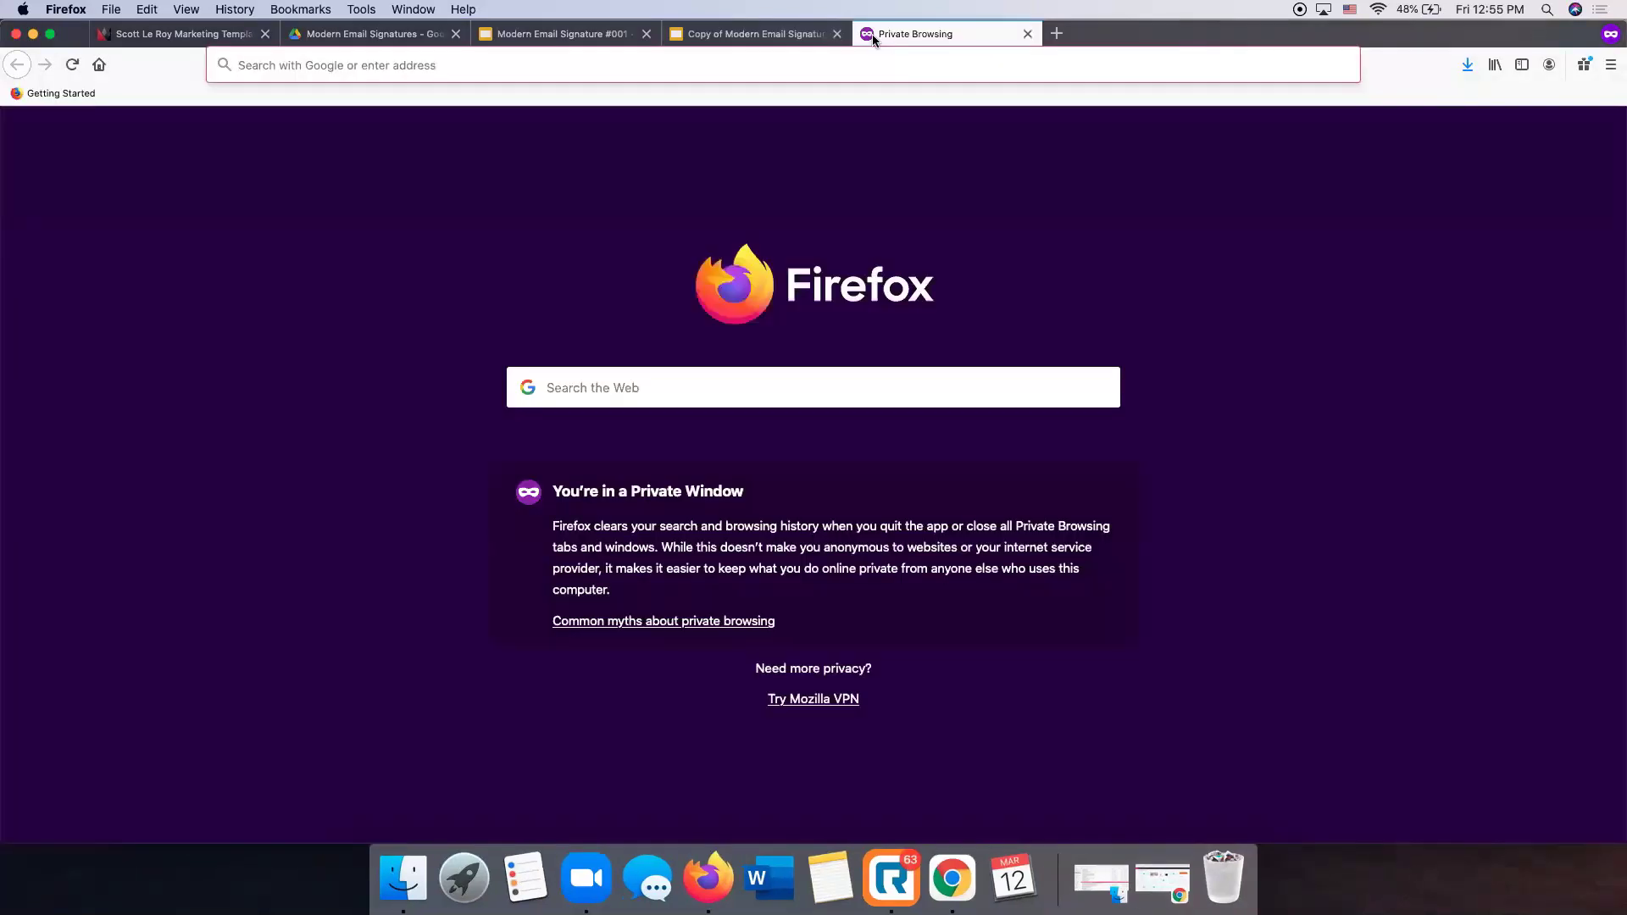
- Go to the pdf2jpg.net converter site
{"action": "type", "text": "pdf"}
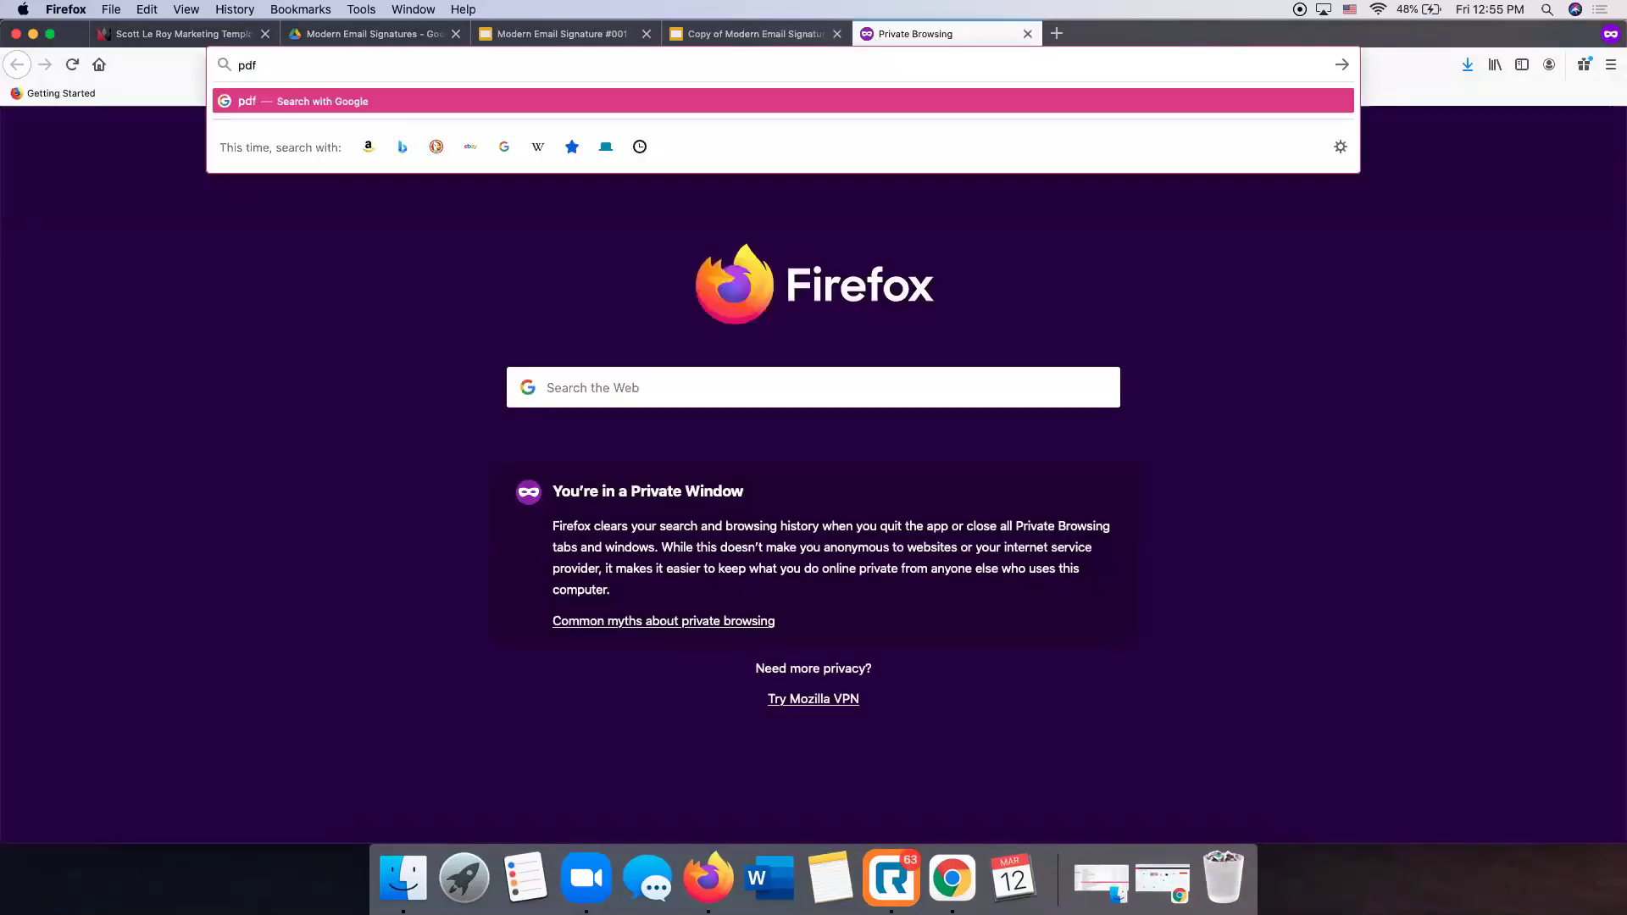
{"action": "type", "text": "2jpg.net"}
{"action": "key", "text": "Return"}
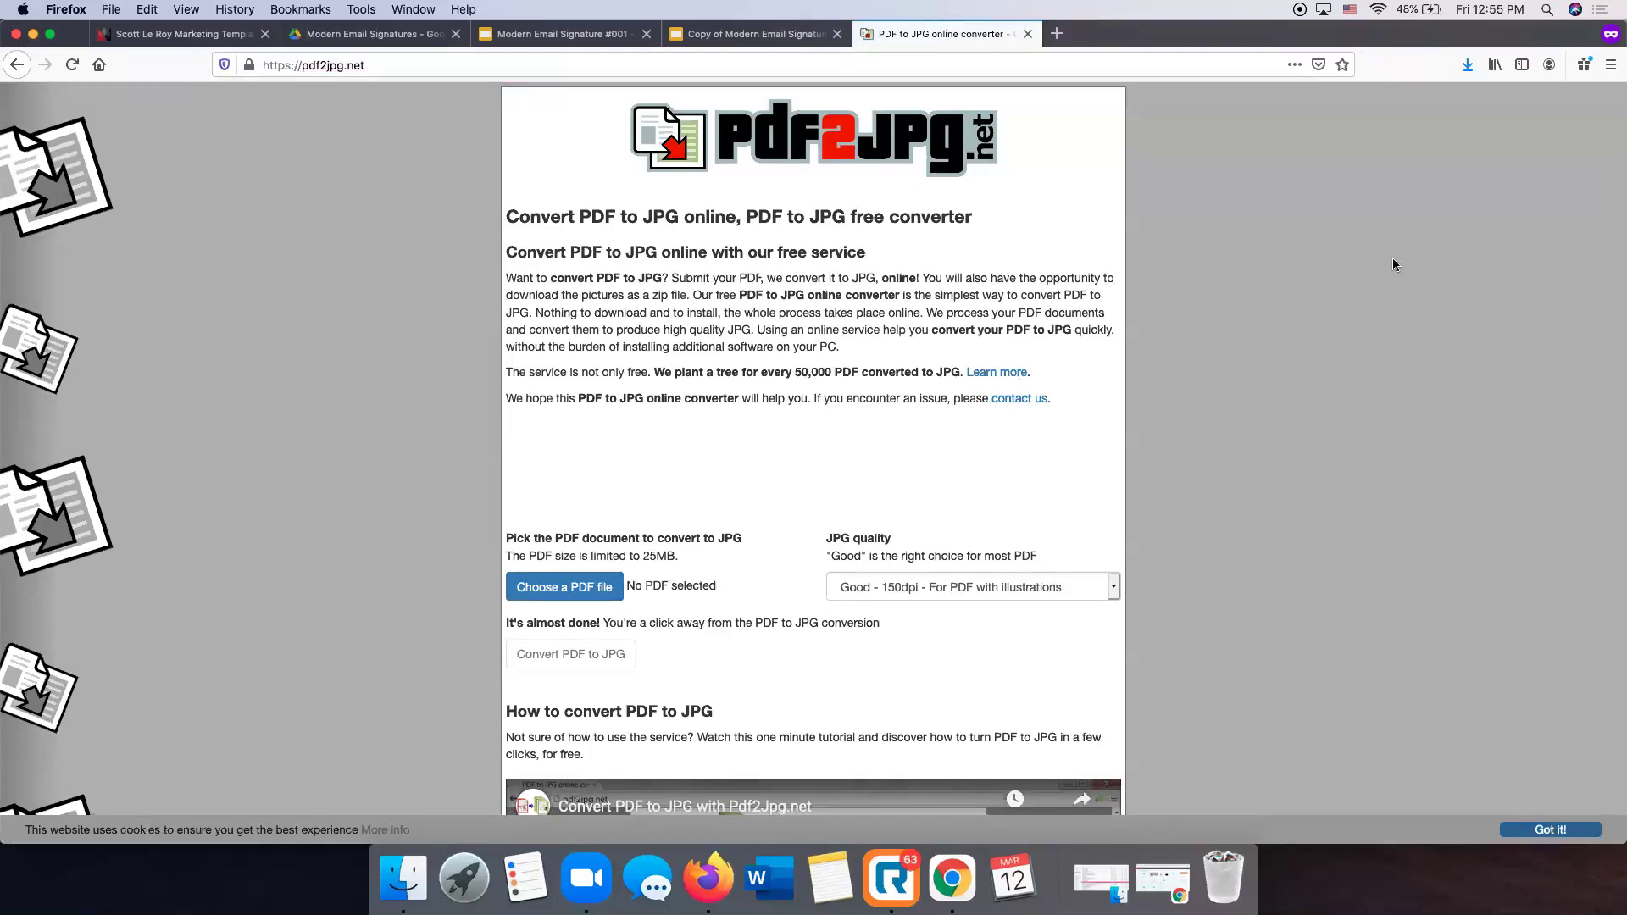
{"action": "scroll", "coordinate": [1396, 270], "scroll_direction": "down", "scroll_amount": 4}
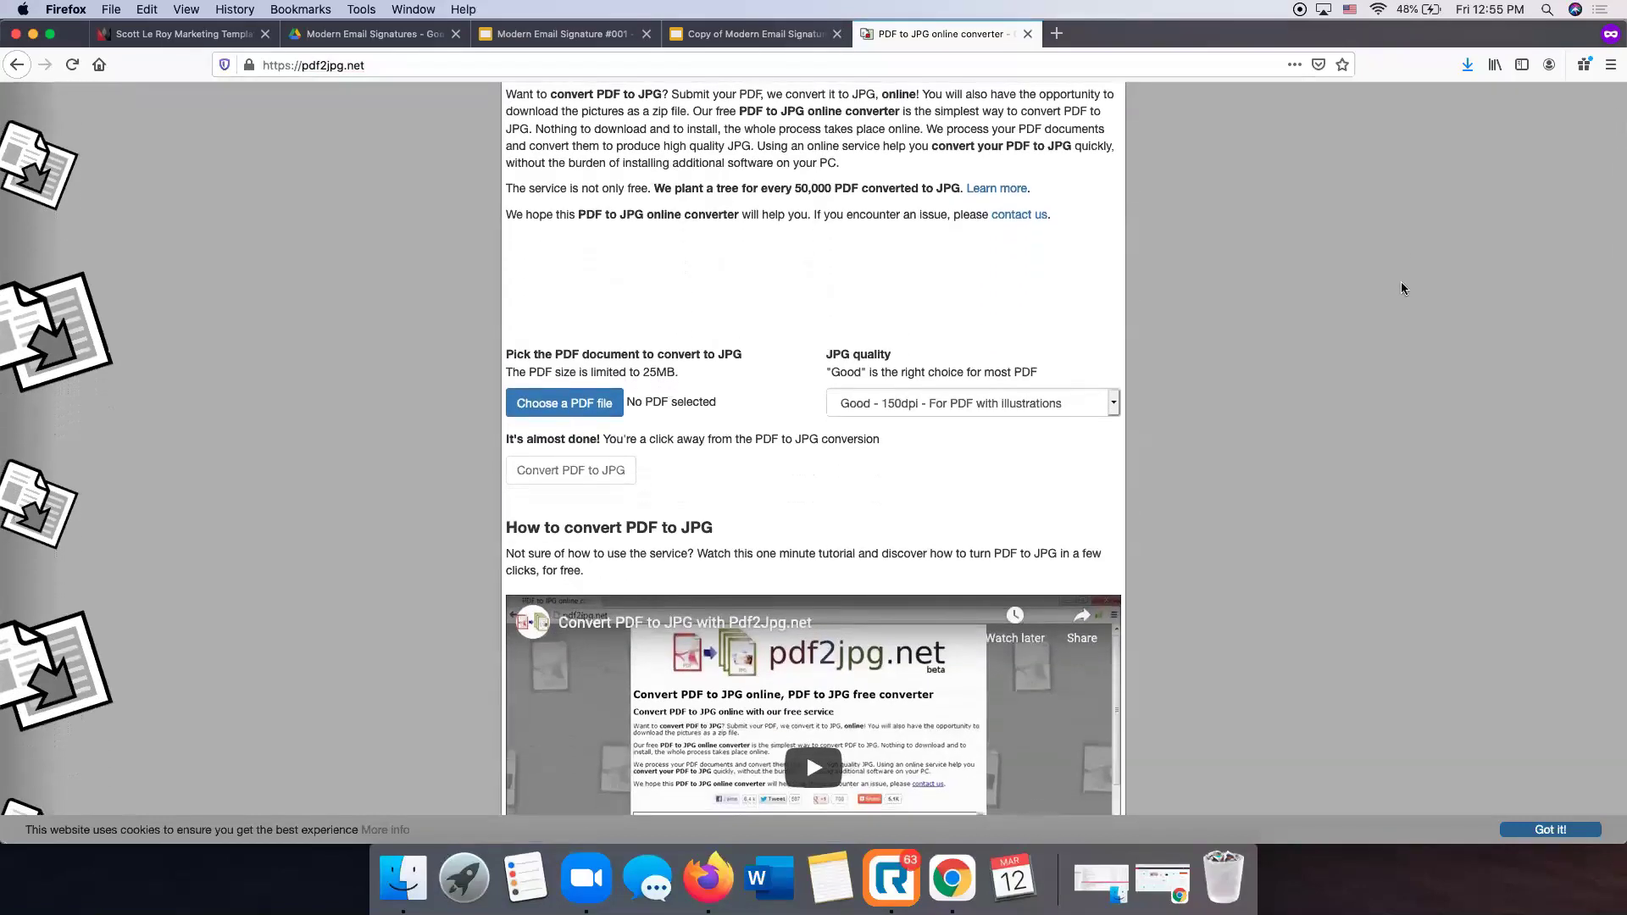
- Convert the signature PDF from Downloads to JPG at Excellent - 300dpi quality
{"action": "left_click", "coordinate": [593, 414]}
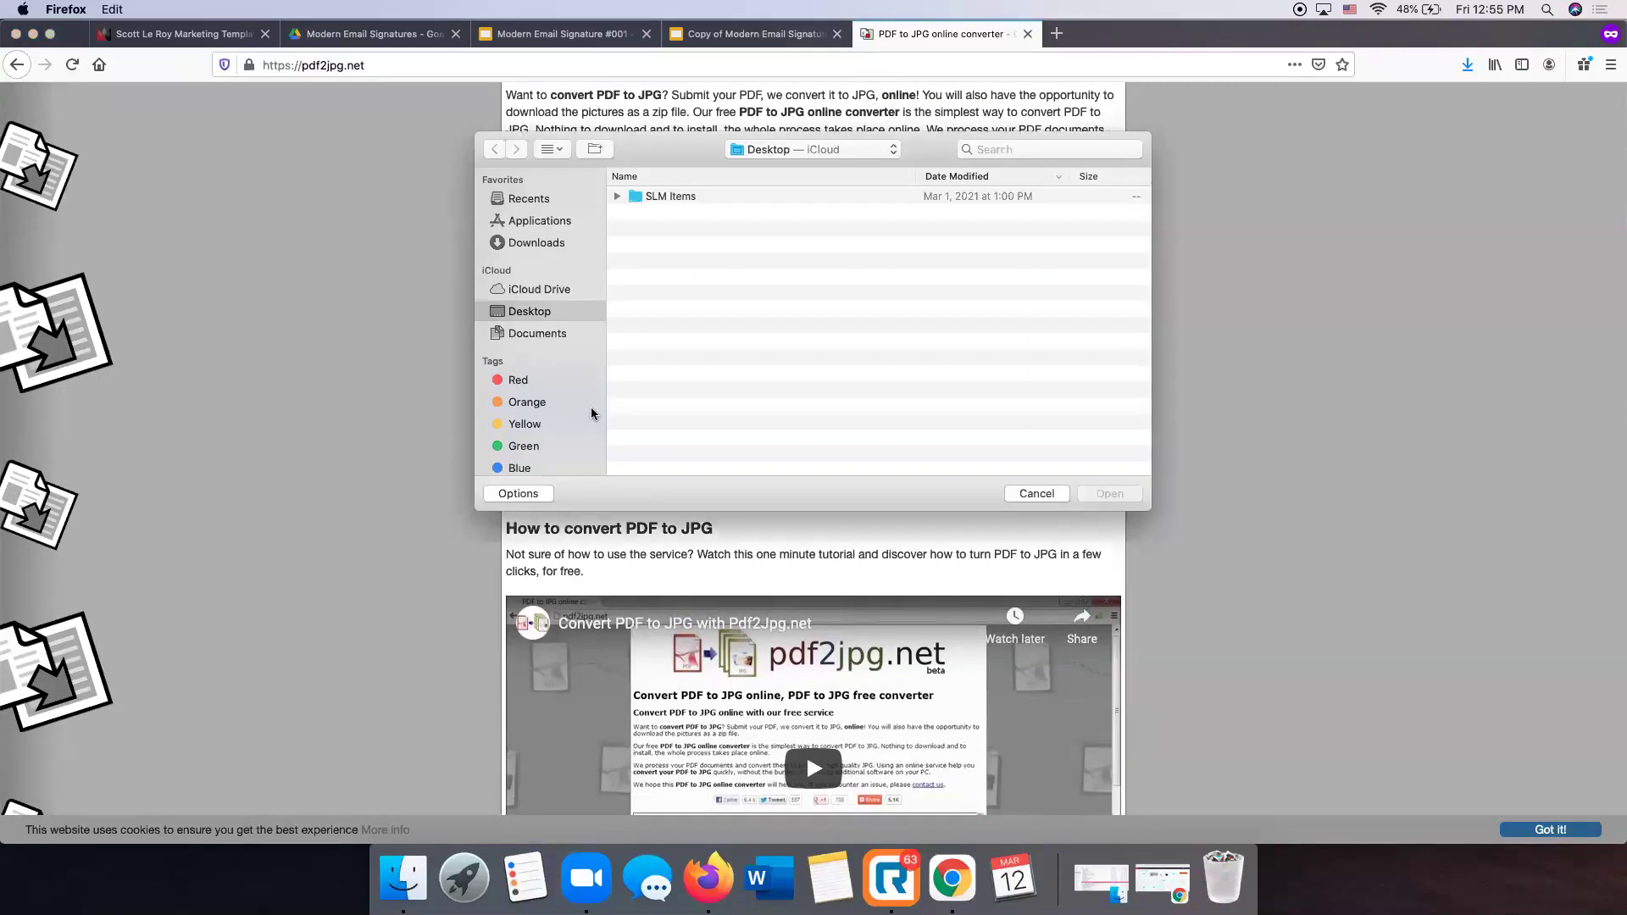
{"action": "left_click", "coordinate": [546, 244]}
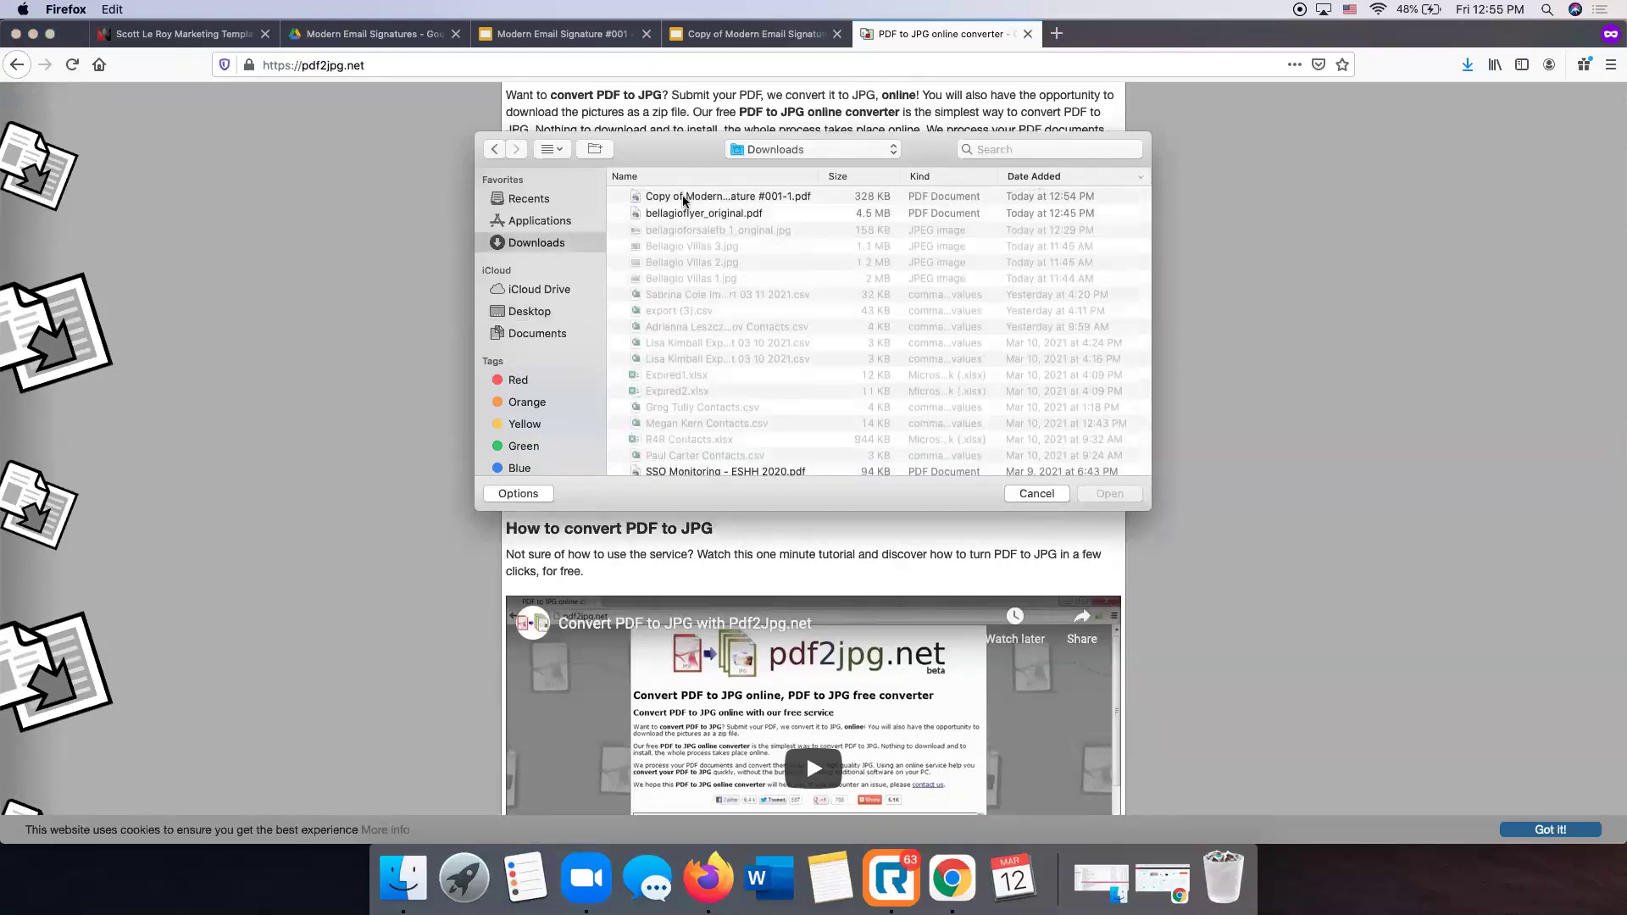
{"action": "left_click", "coordinate": [685, 200]}
{"action": "double_click", "coordinate": [685, 201]}
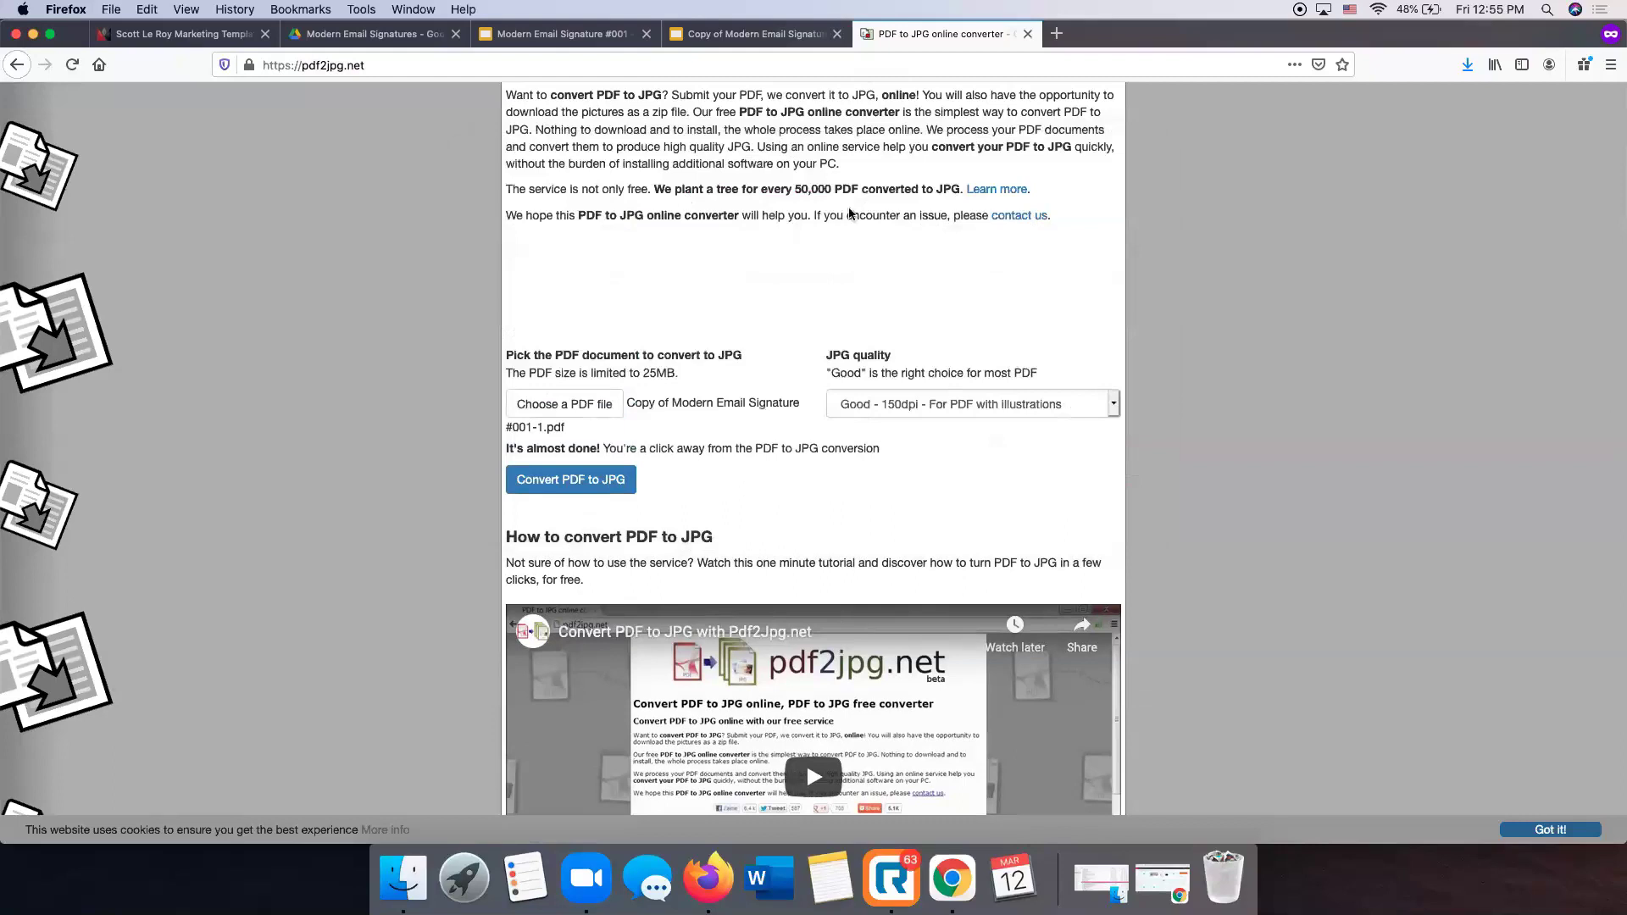
{"action": "left_click", "coordinate": [923, 400]}
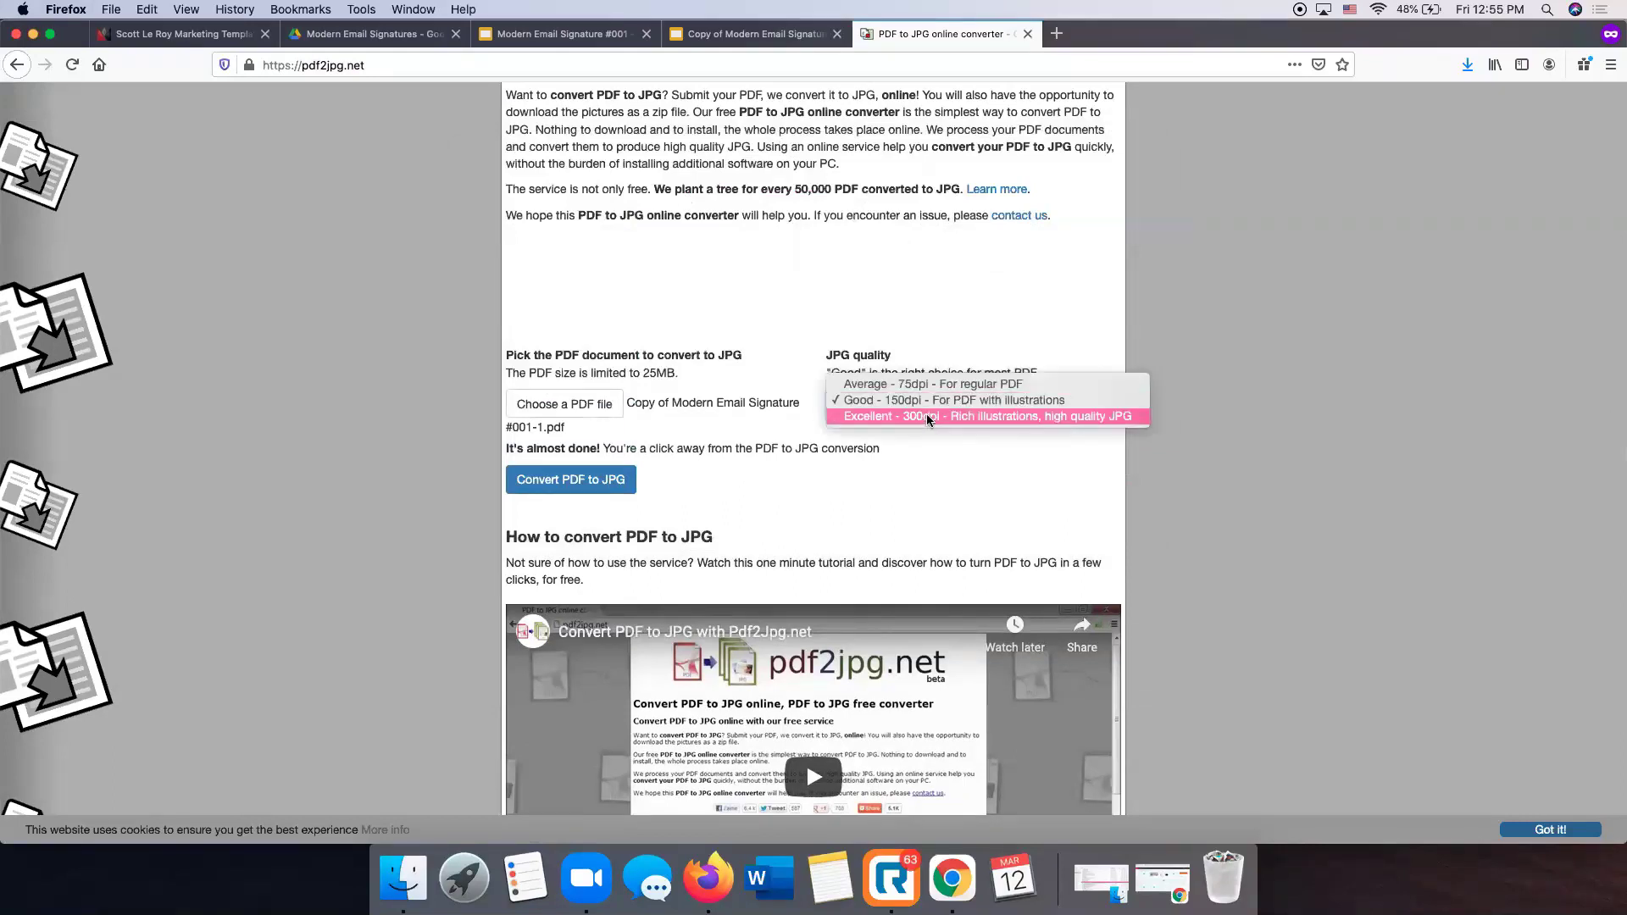
{"action": "left_click", "coordinate": [927, 413]}
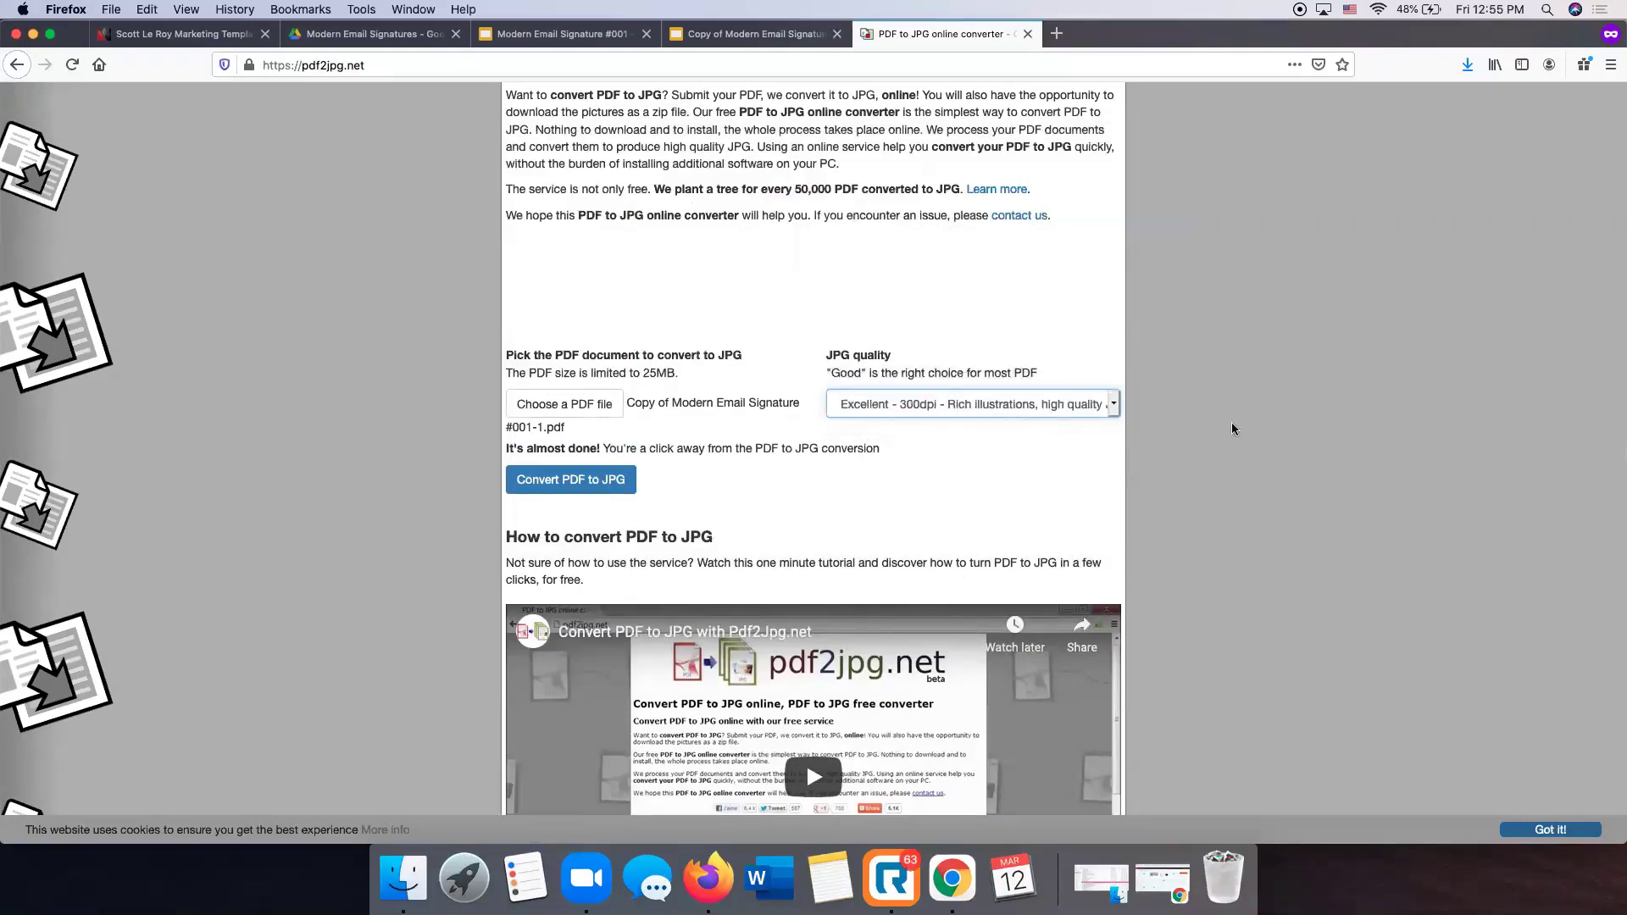
{"action": "left_click", "coordinate": [596, 484]}
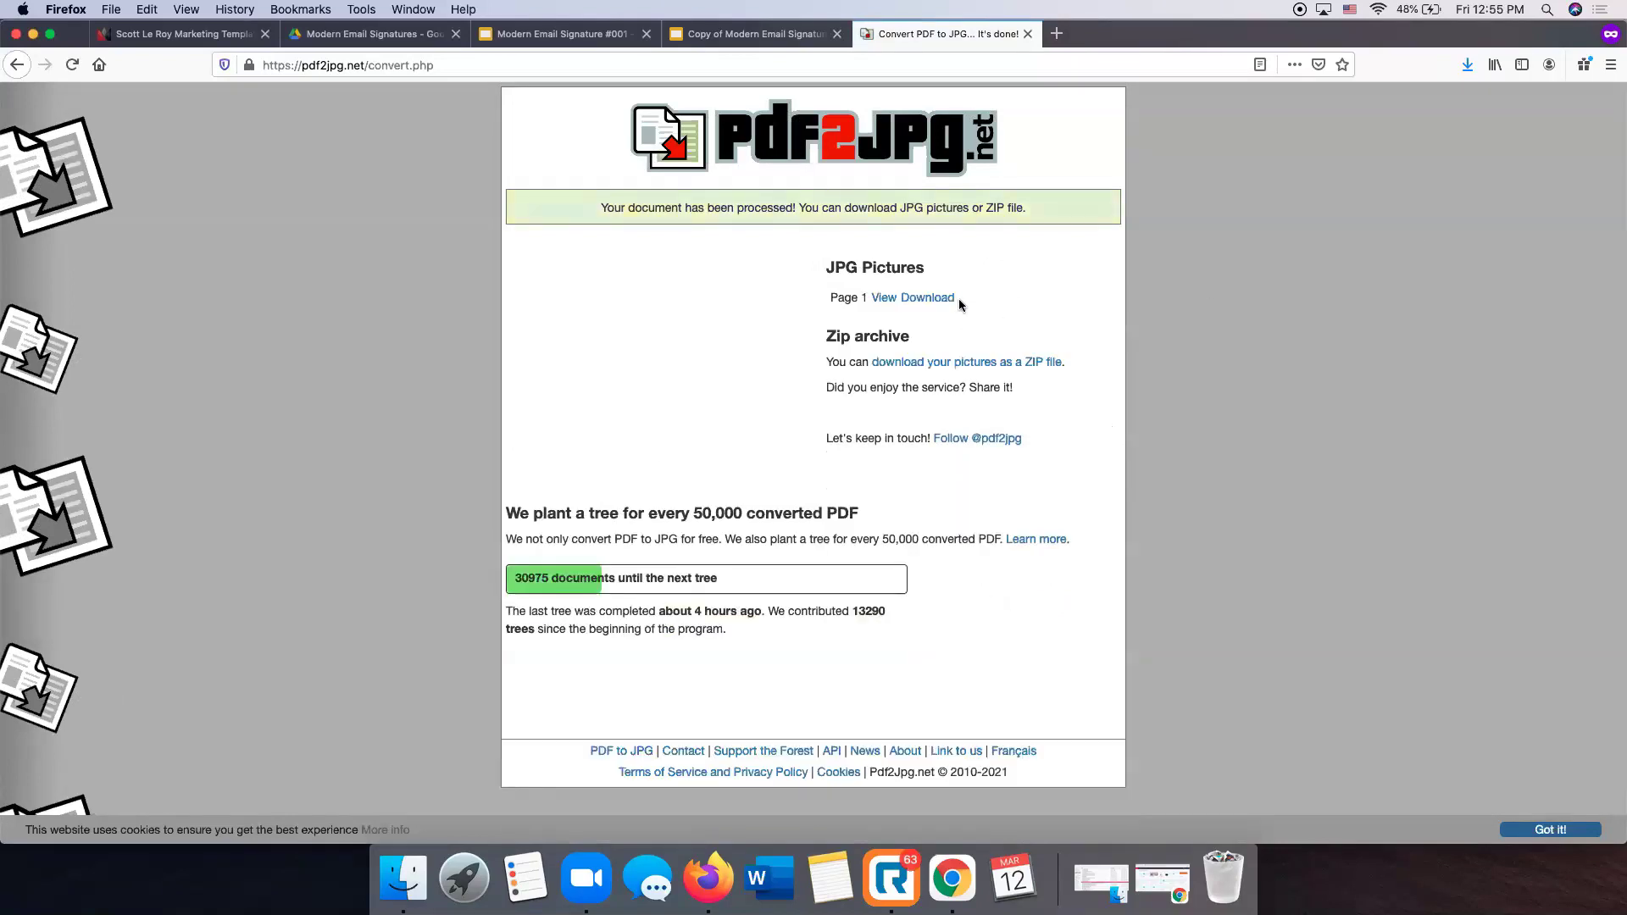
- Download Copy of Modern Email Signature #001-1-page-001.jpg, open it in Preview, and resize its window to inspect it
{"action": "left_click", "coordinate": [934, 297]}
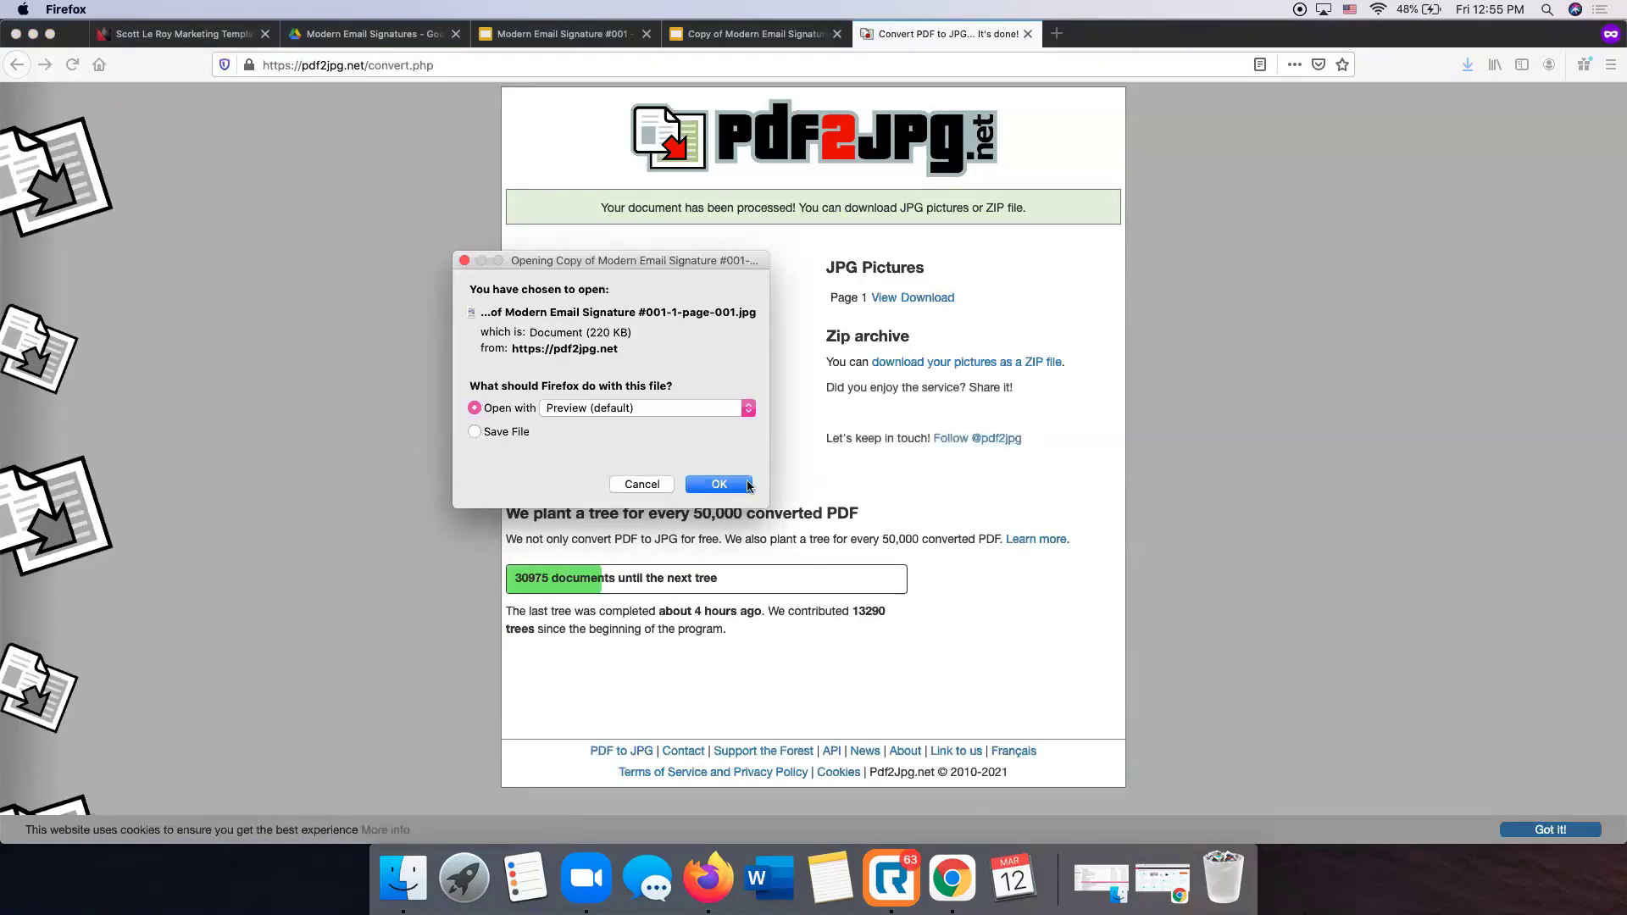
{"action": "left_click", "coordinate": [749, 486]}
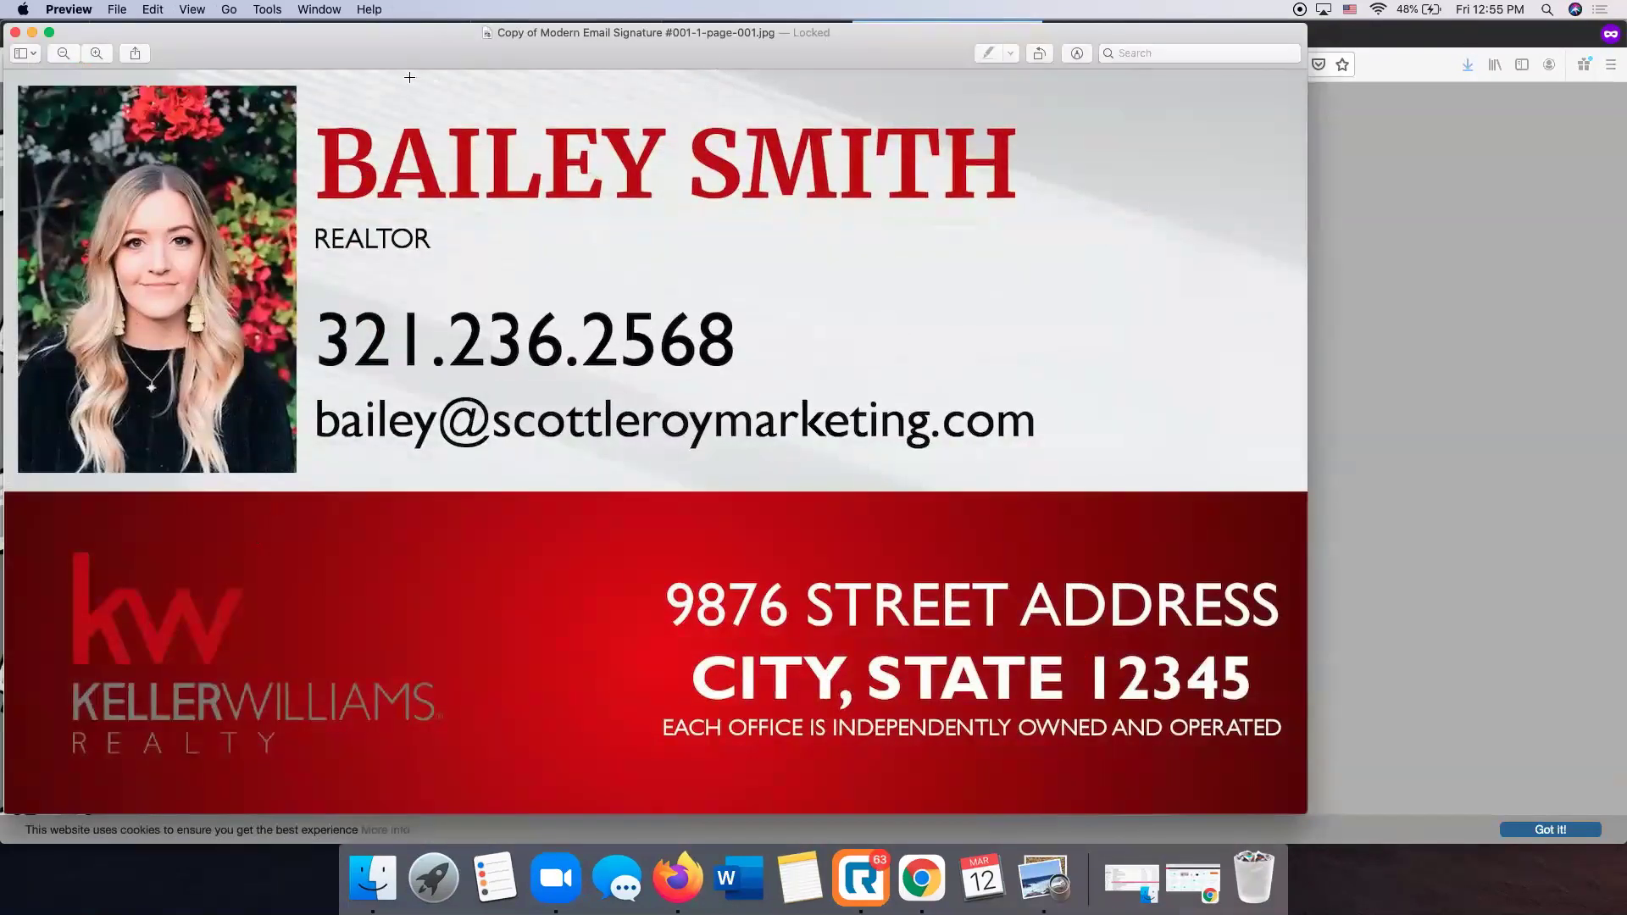
{"action": "left_click_drag", "start_coordinate": [409, 37], "coordinate": [578, 34]}
{"action": "left_click", "coordinate": [33, 30]}
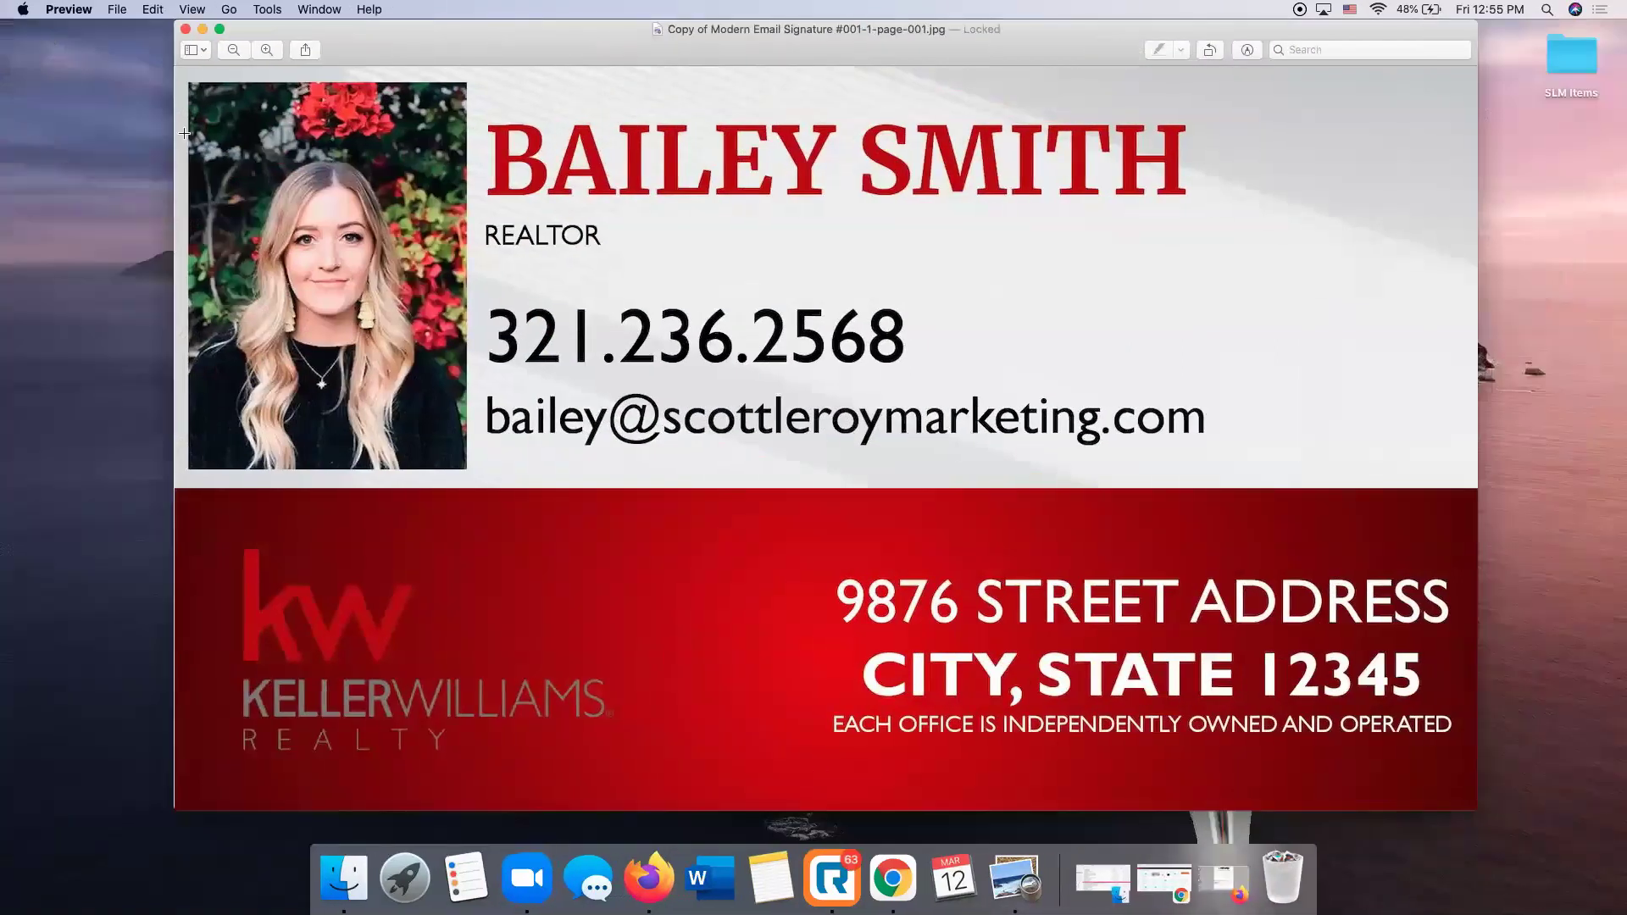
{"action": "mouse_move", "coordinate": [1478, 810]}
{"action": "left_mouse_down"}
{"action": "mouse_move", "coordinate": [789, 423]}
{"action": "mouse_move", "coordinate": [720, 426]}
{"action": "mouse_move", "coordinate": [727, 342]}
{"action": "left_mouse_up"}
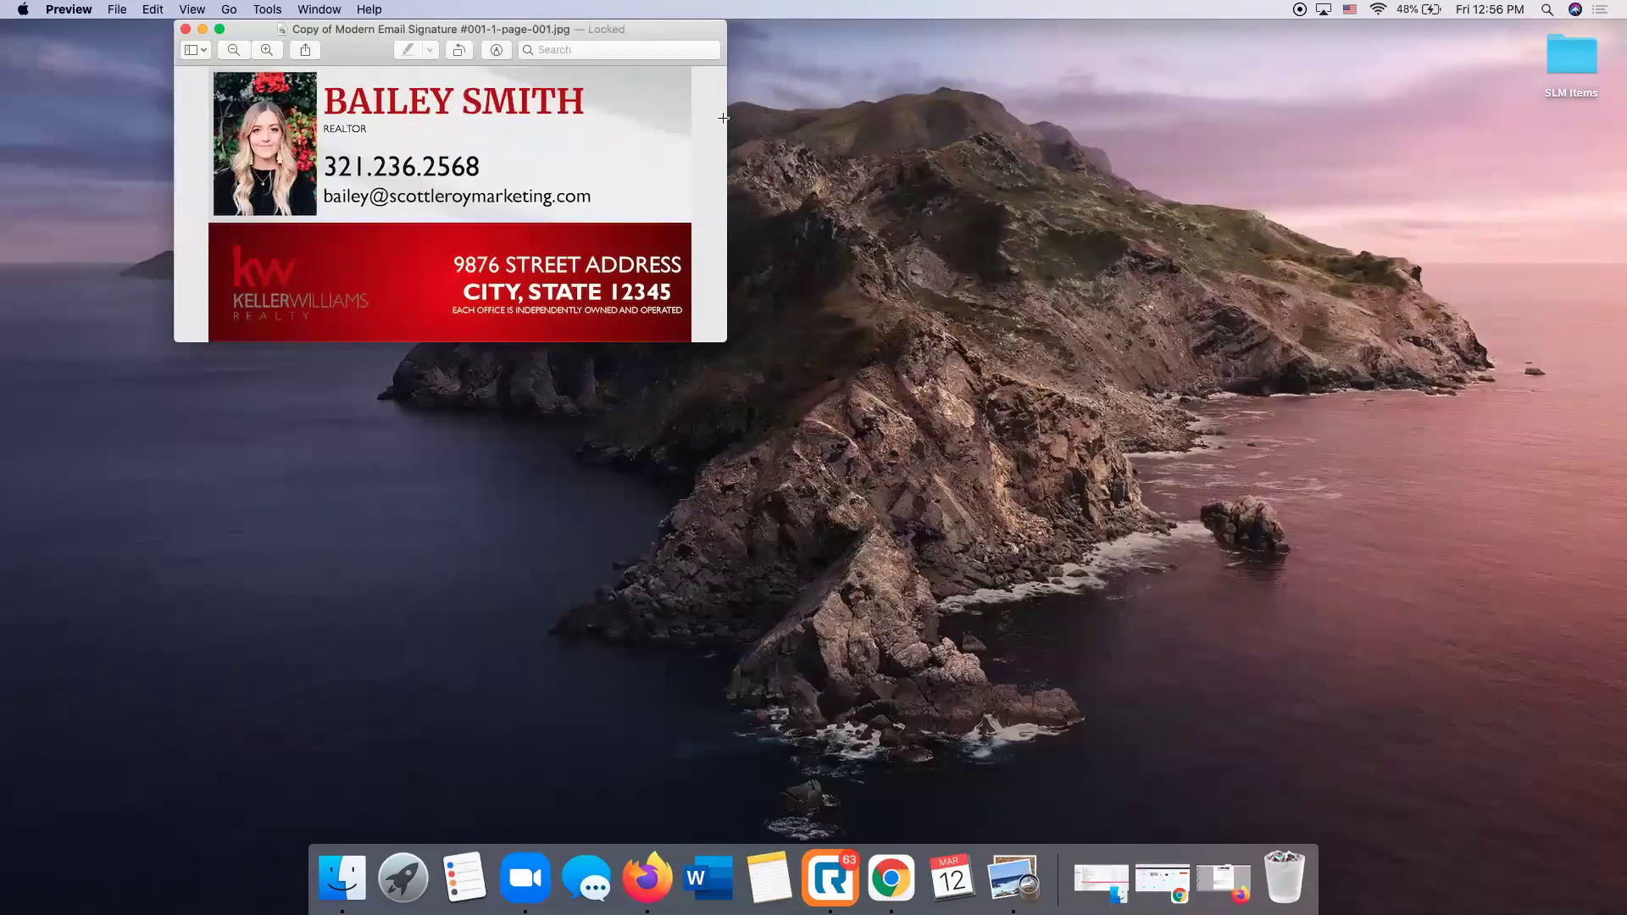
{"action": "left_click_drag", "start_coordinate": [250, 29], "coordinate": [536, 167]}
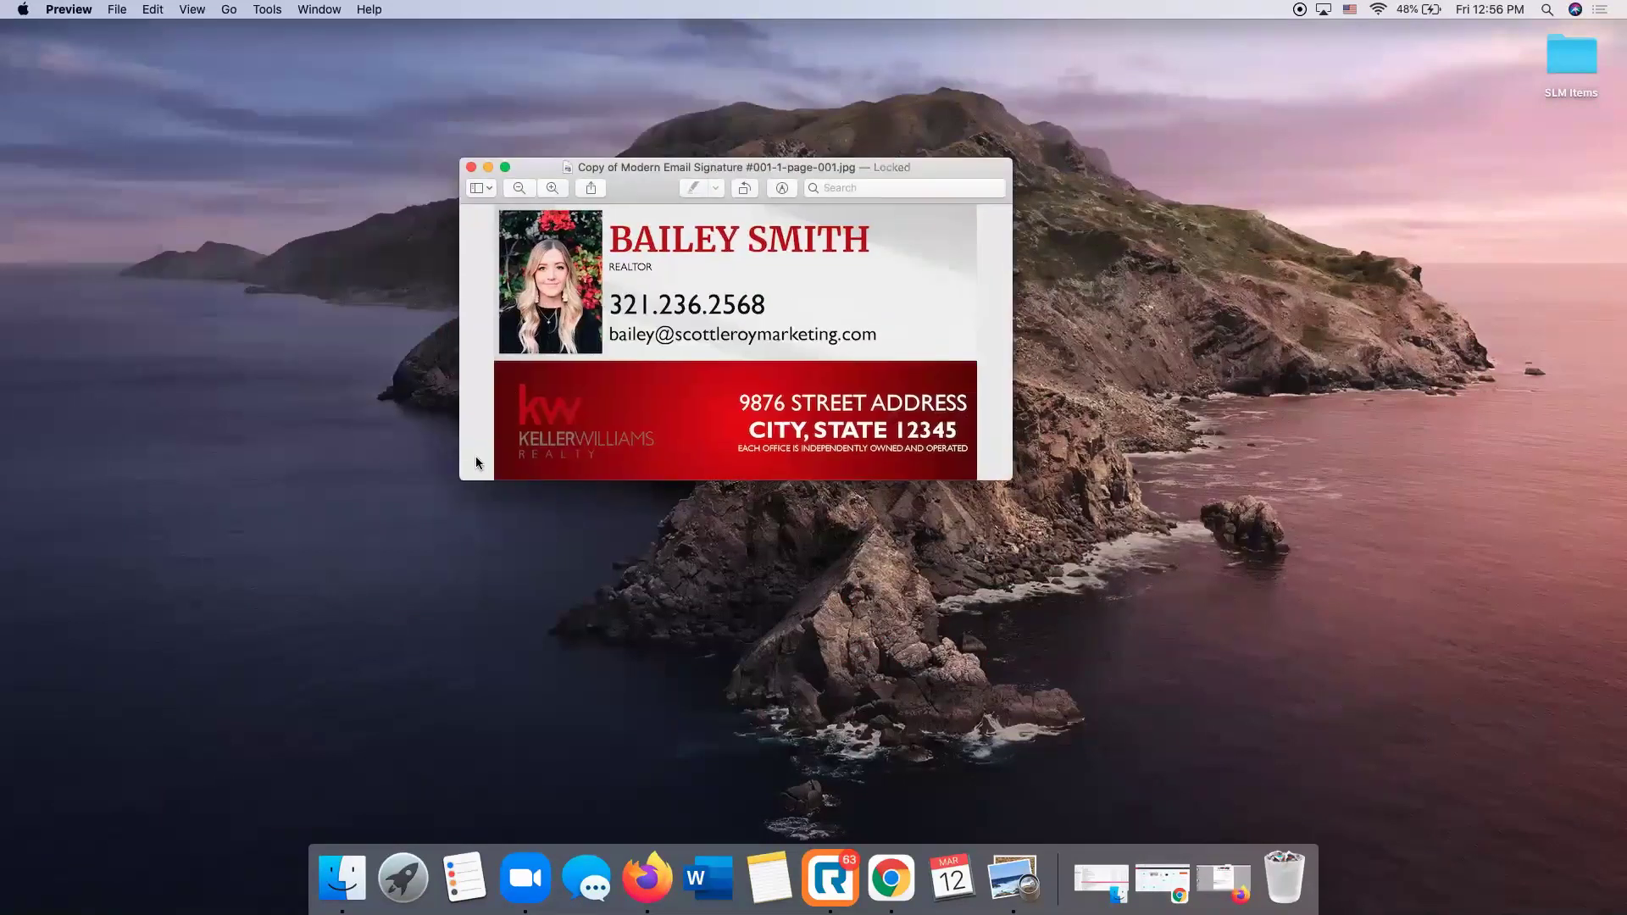
{"action": "left_click_drag", "start_coordinate": [473, 456], "coordinate": [517, 413]}
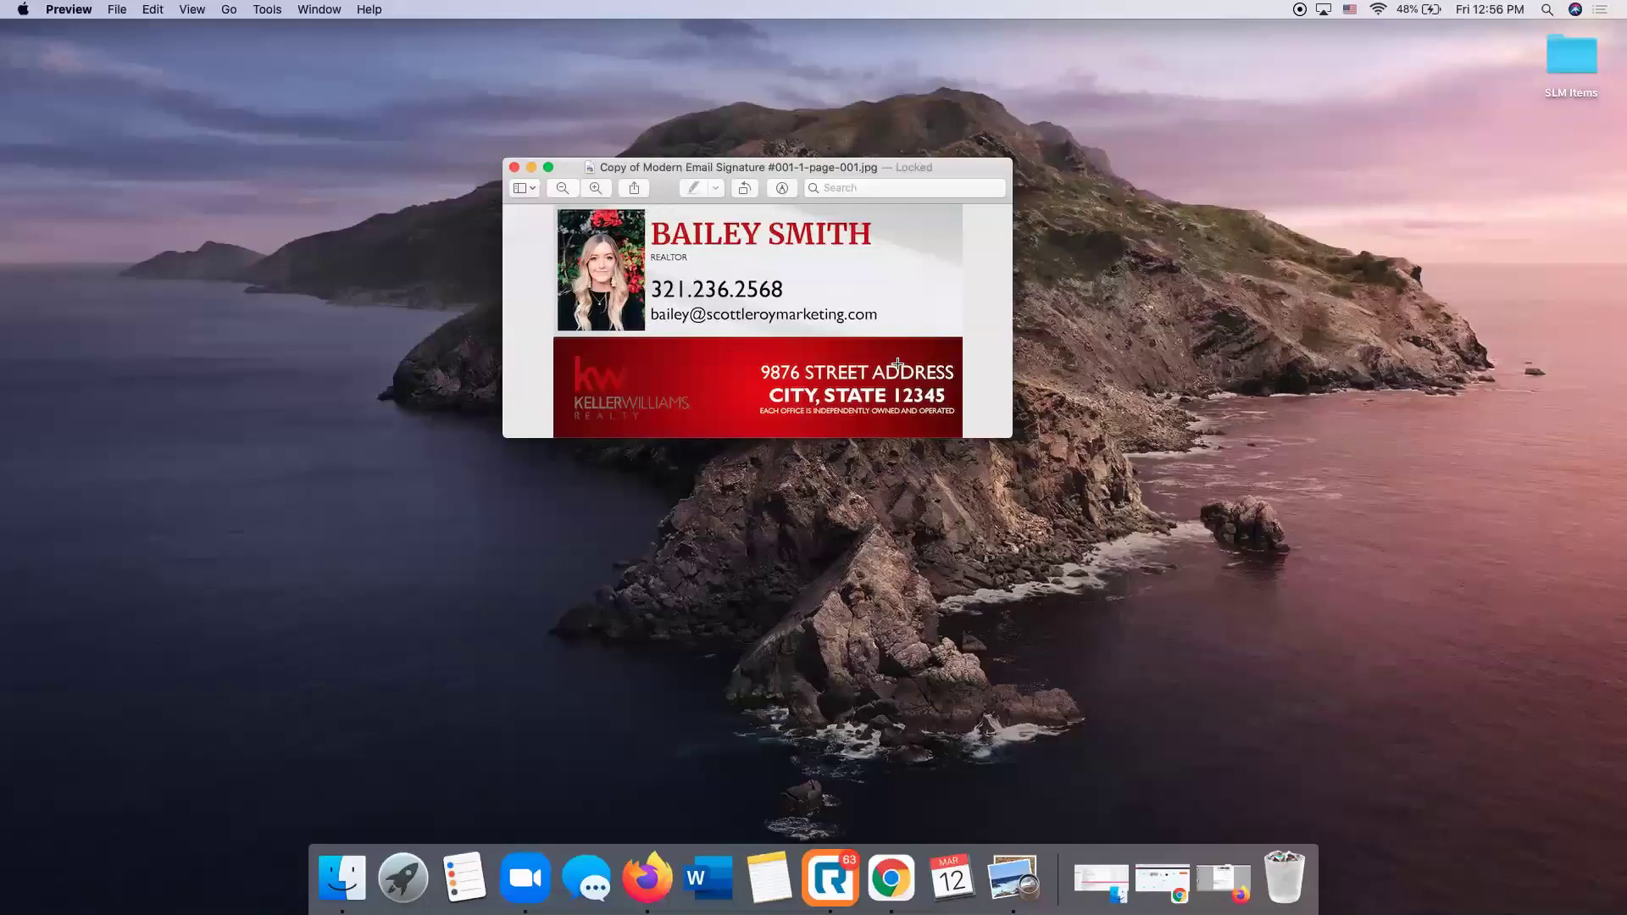
- Close the signature JPG, minimize the KW Command browser, and restore the Firefox window
{"action": "left_click", "coordinate": [514, 168]}
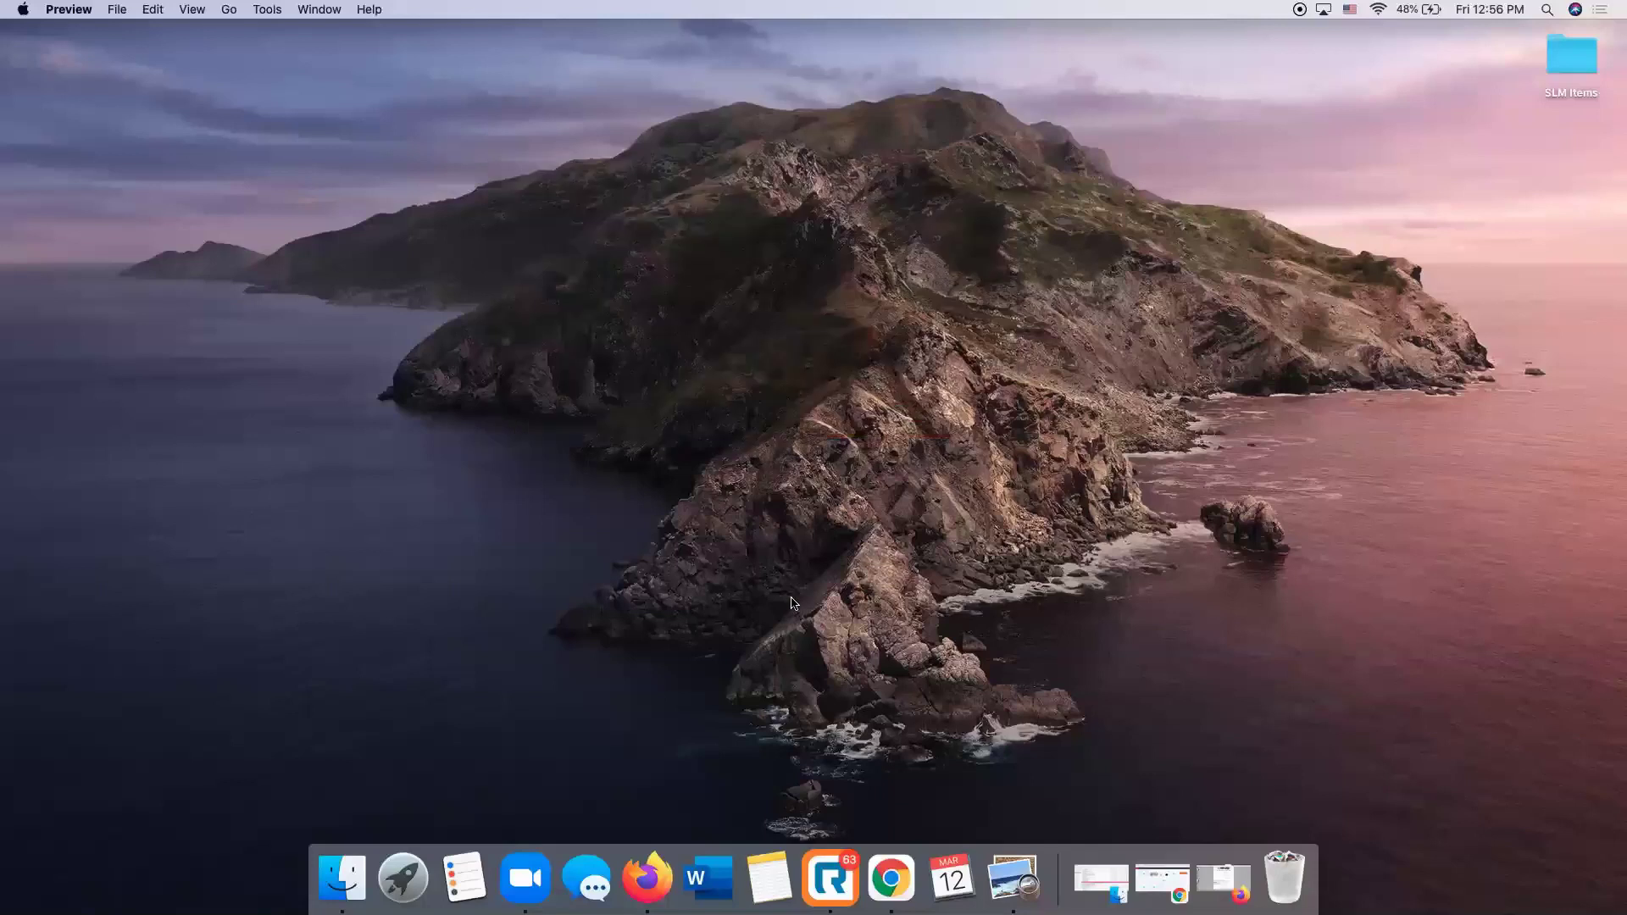
{"action": "left_click", "coordinate": [891, 878]}
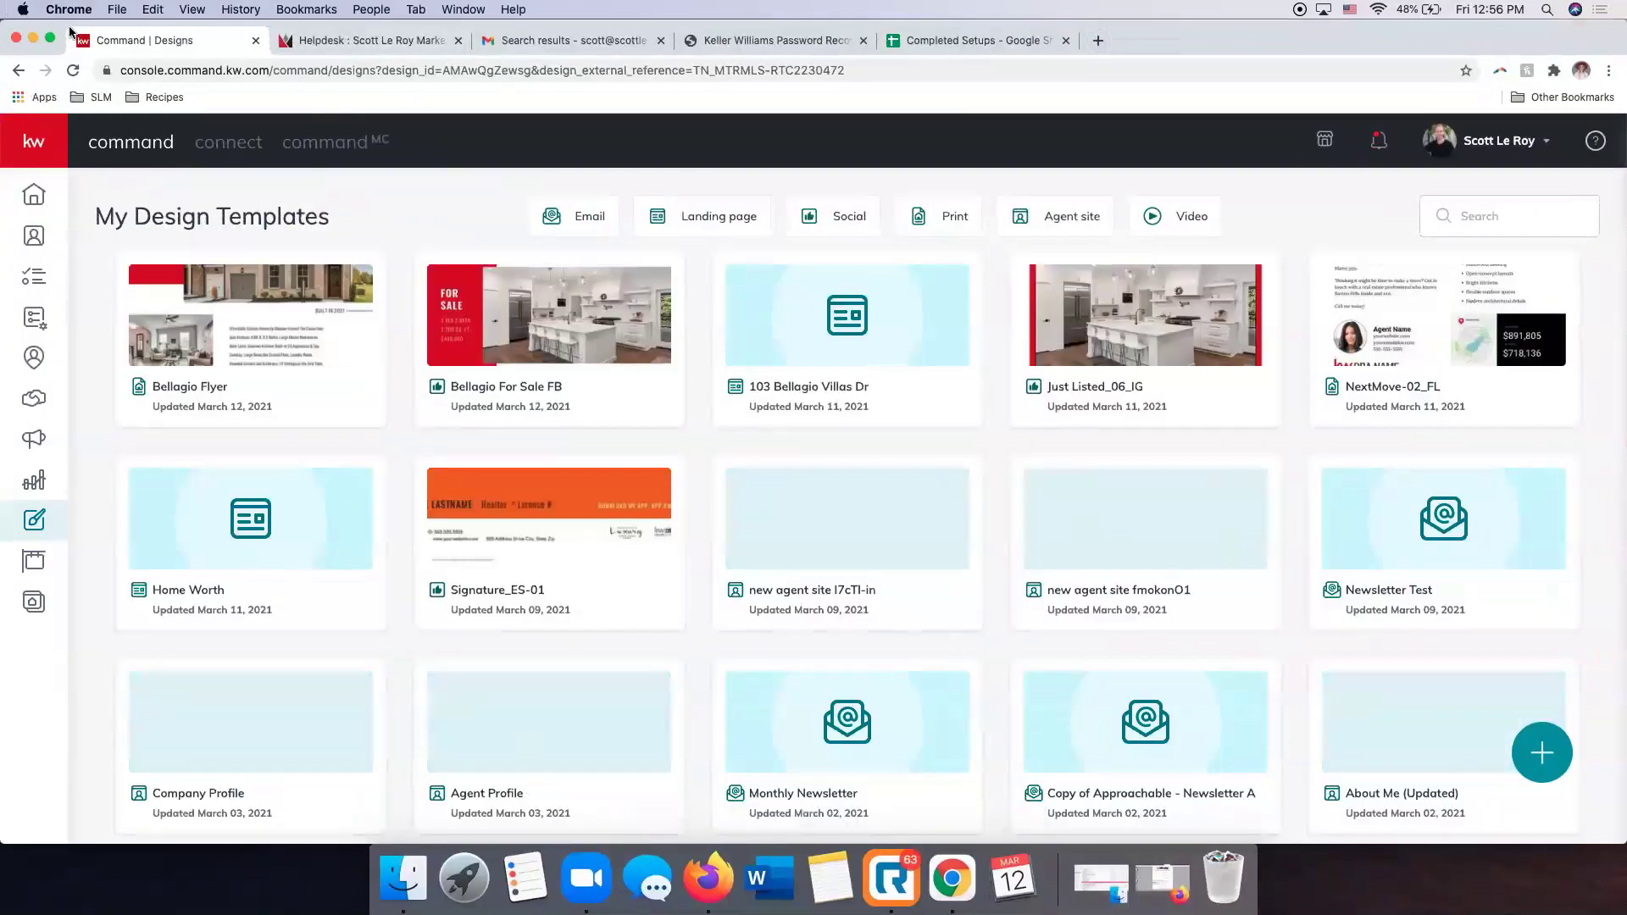
{"action": "left_click", "coordinate": [34, 39]}
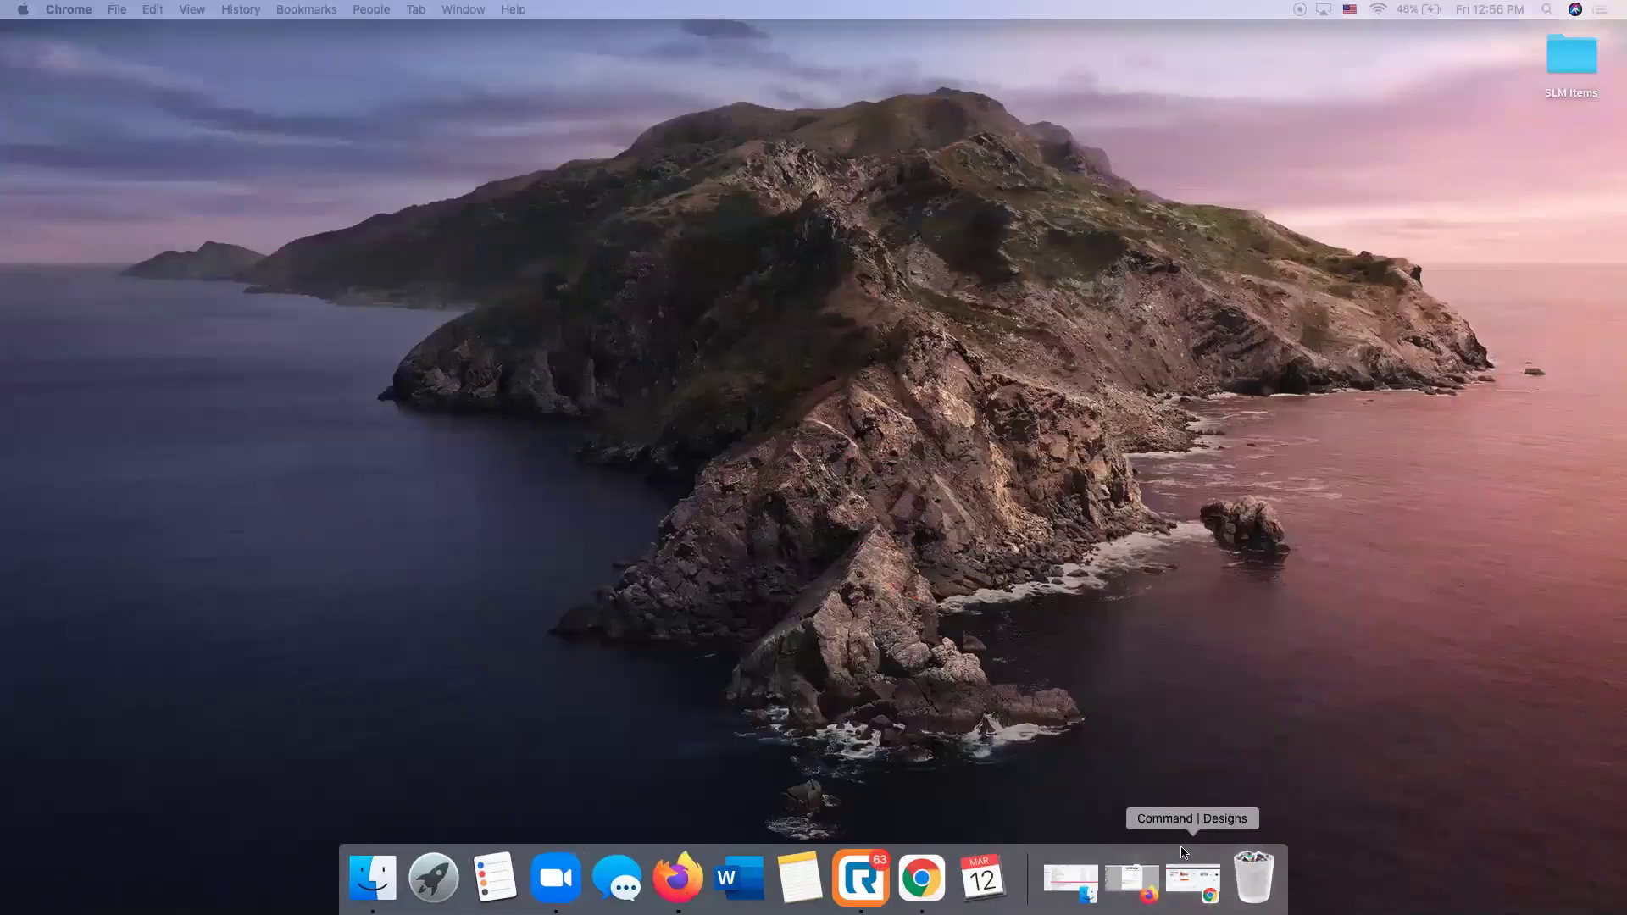
{"action": "left_click", "coordinate": [1146, 882]}
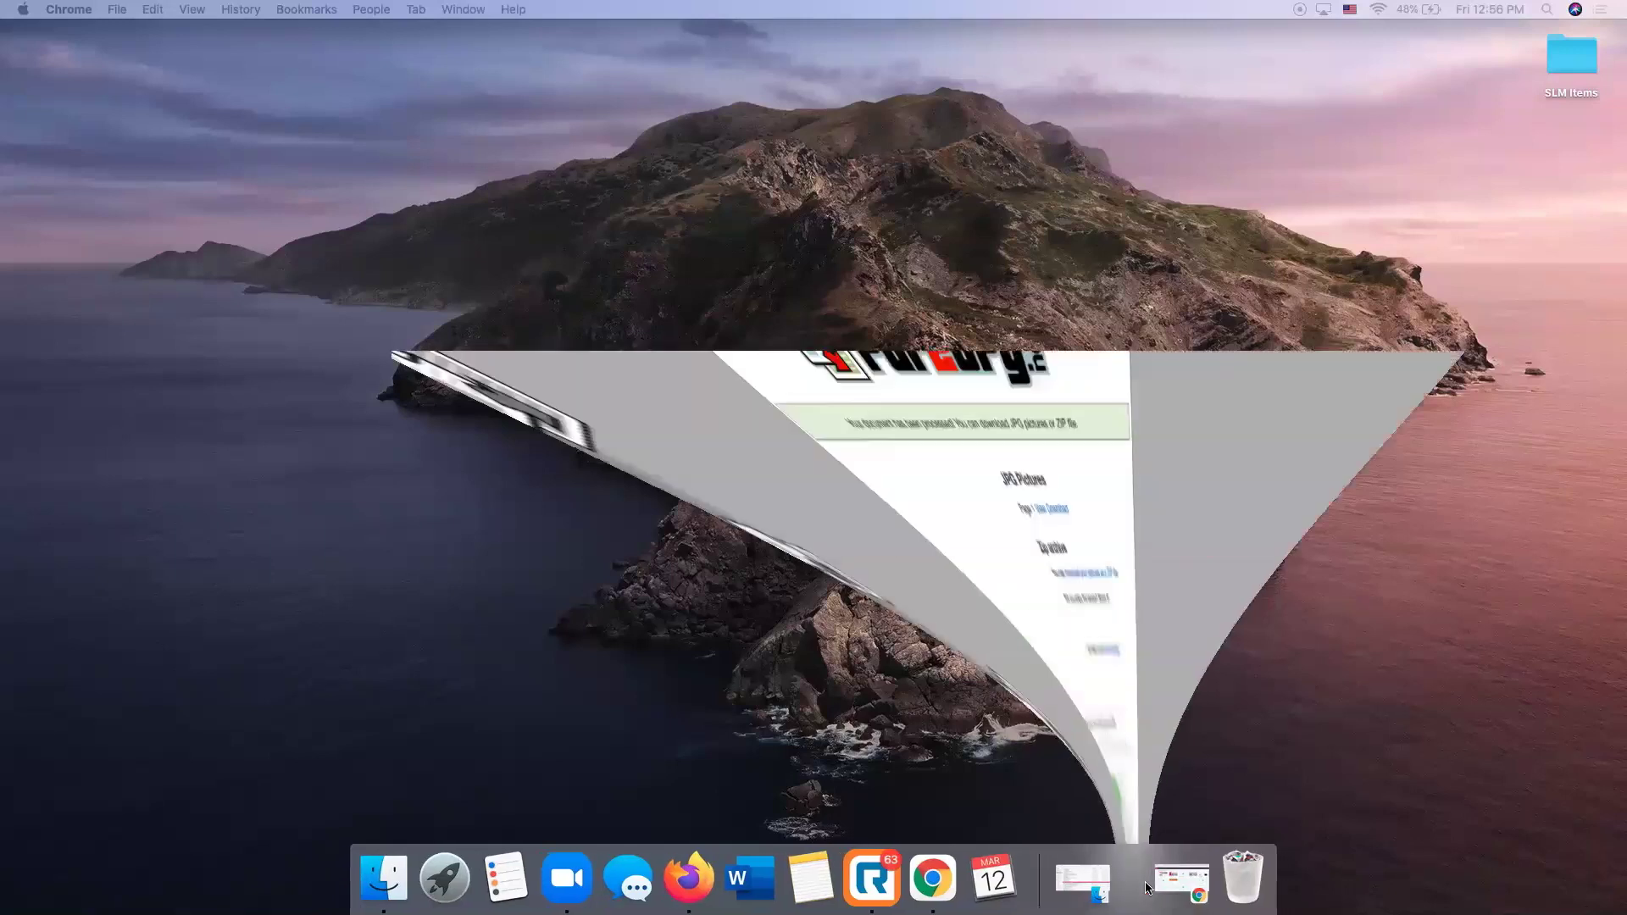
- Switch to the Scott Le Roy Marketing tab and scroll through the KW Resources Templates page
{"action": "left_click", "coordinate": [156, 33]}
{"action": "scroll", "coordinate": [500, 335], "scroll_direction": "up", "scroll_amount": 10}
{"action": "scroll", "coordinate": [428, 574], "scroll_direction": "down", "scroll_amount": 5}
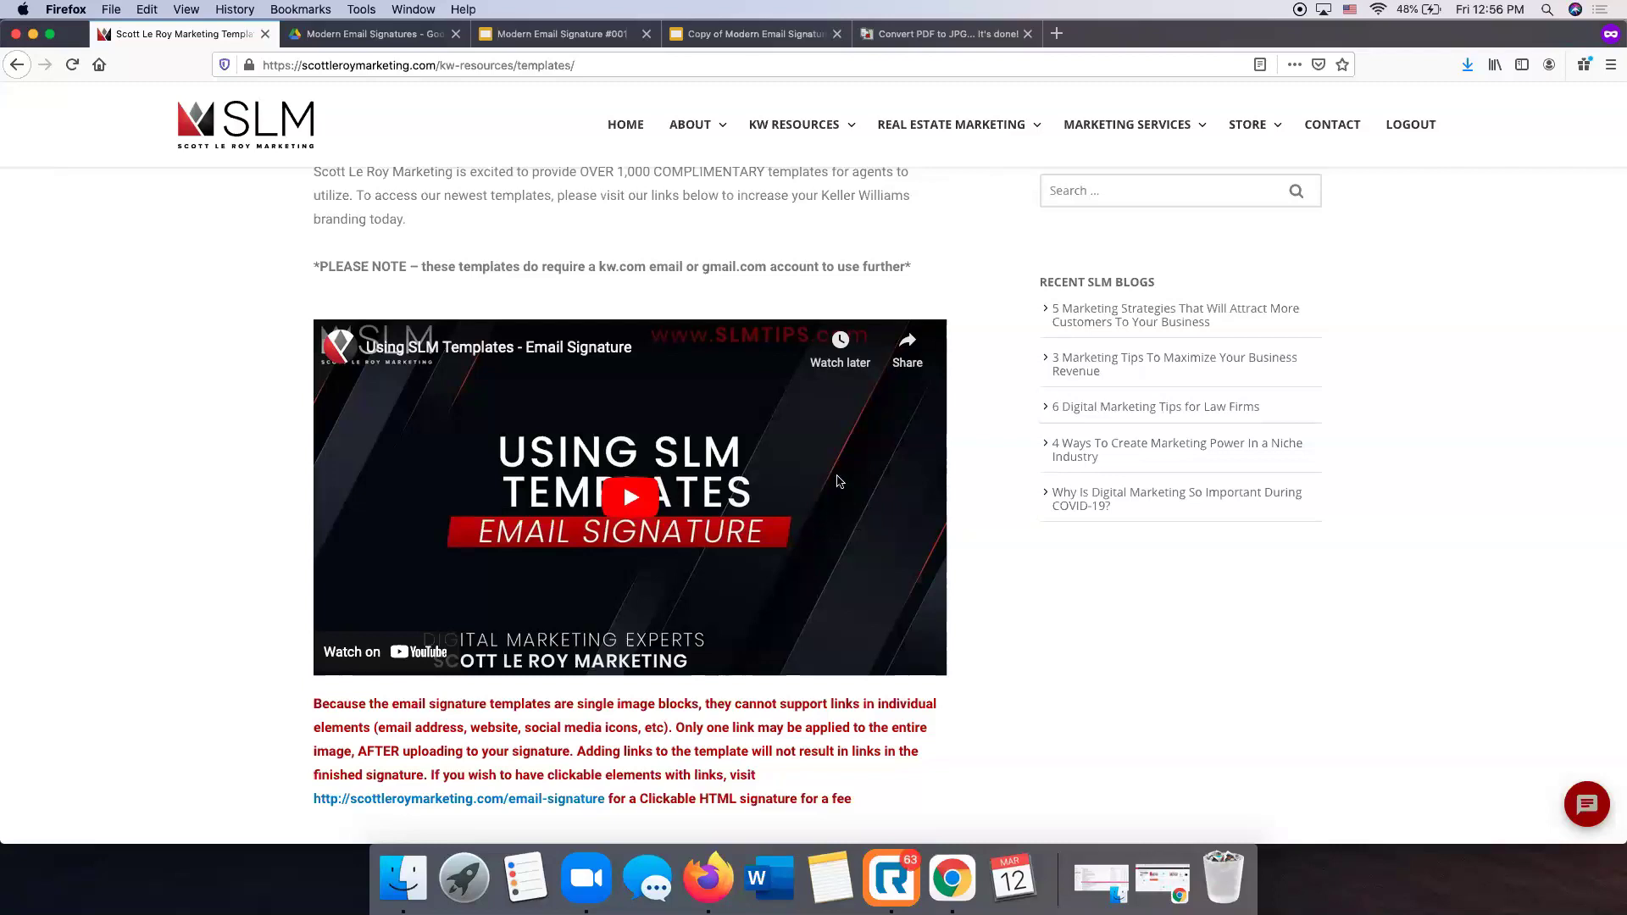
{"action": "scroll", "coordinate": [836, 480], "scroll_direction": "down", "scroll_amount": 15}
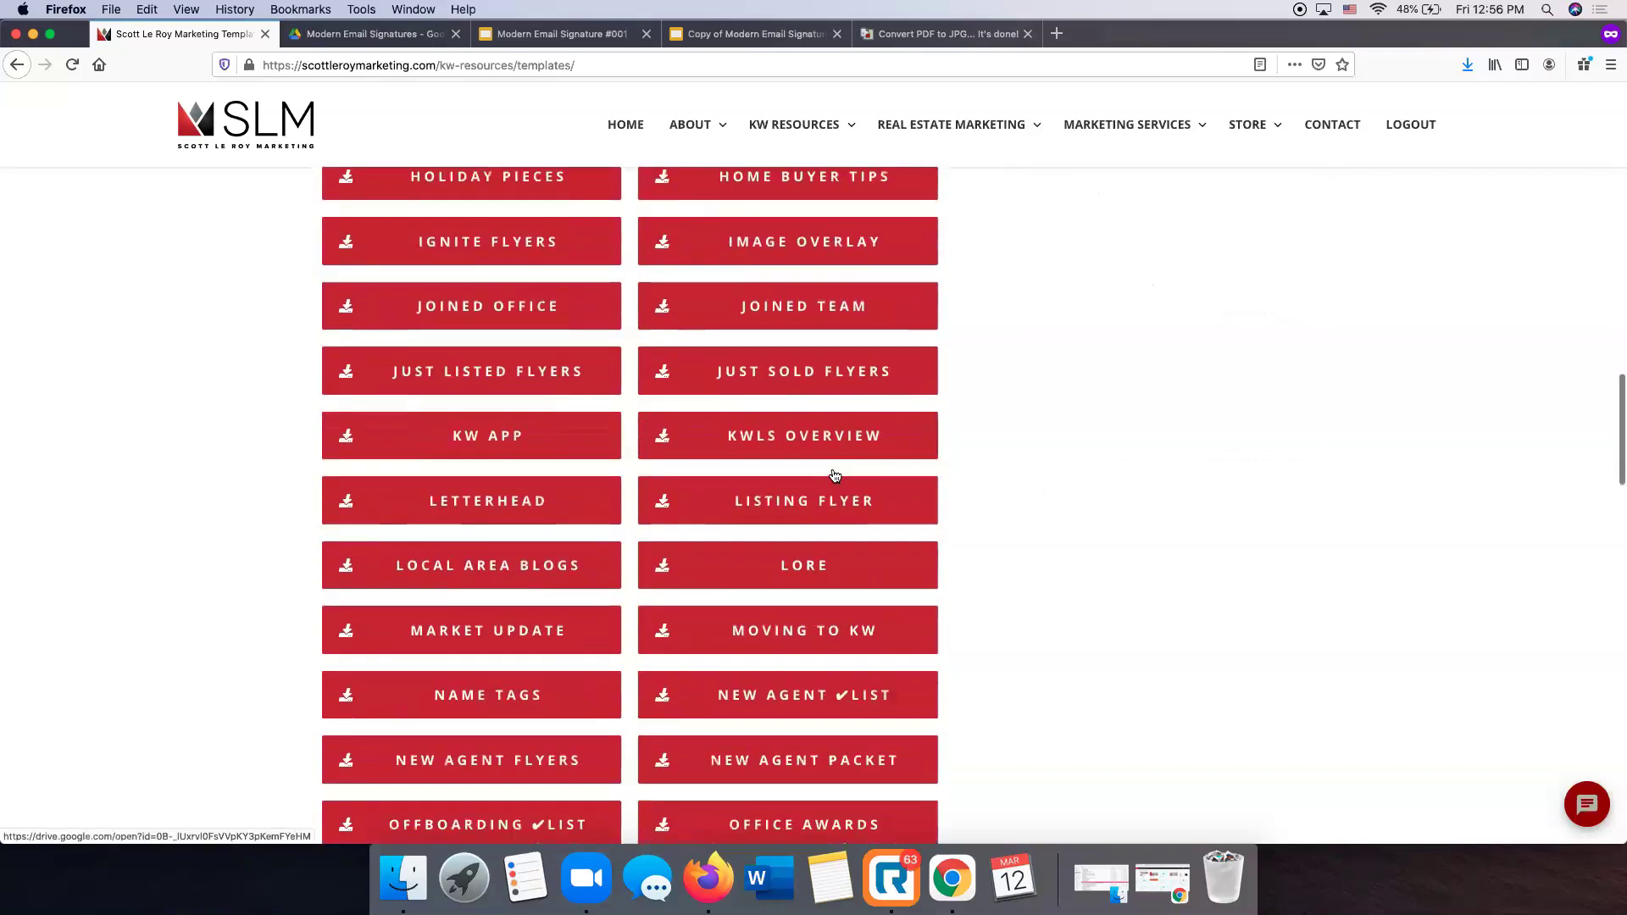
{"action": "scroll", "coordinate": [80, 301], "scroll_direction": "down", "scroll_amount": 10}
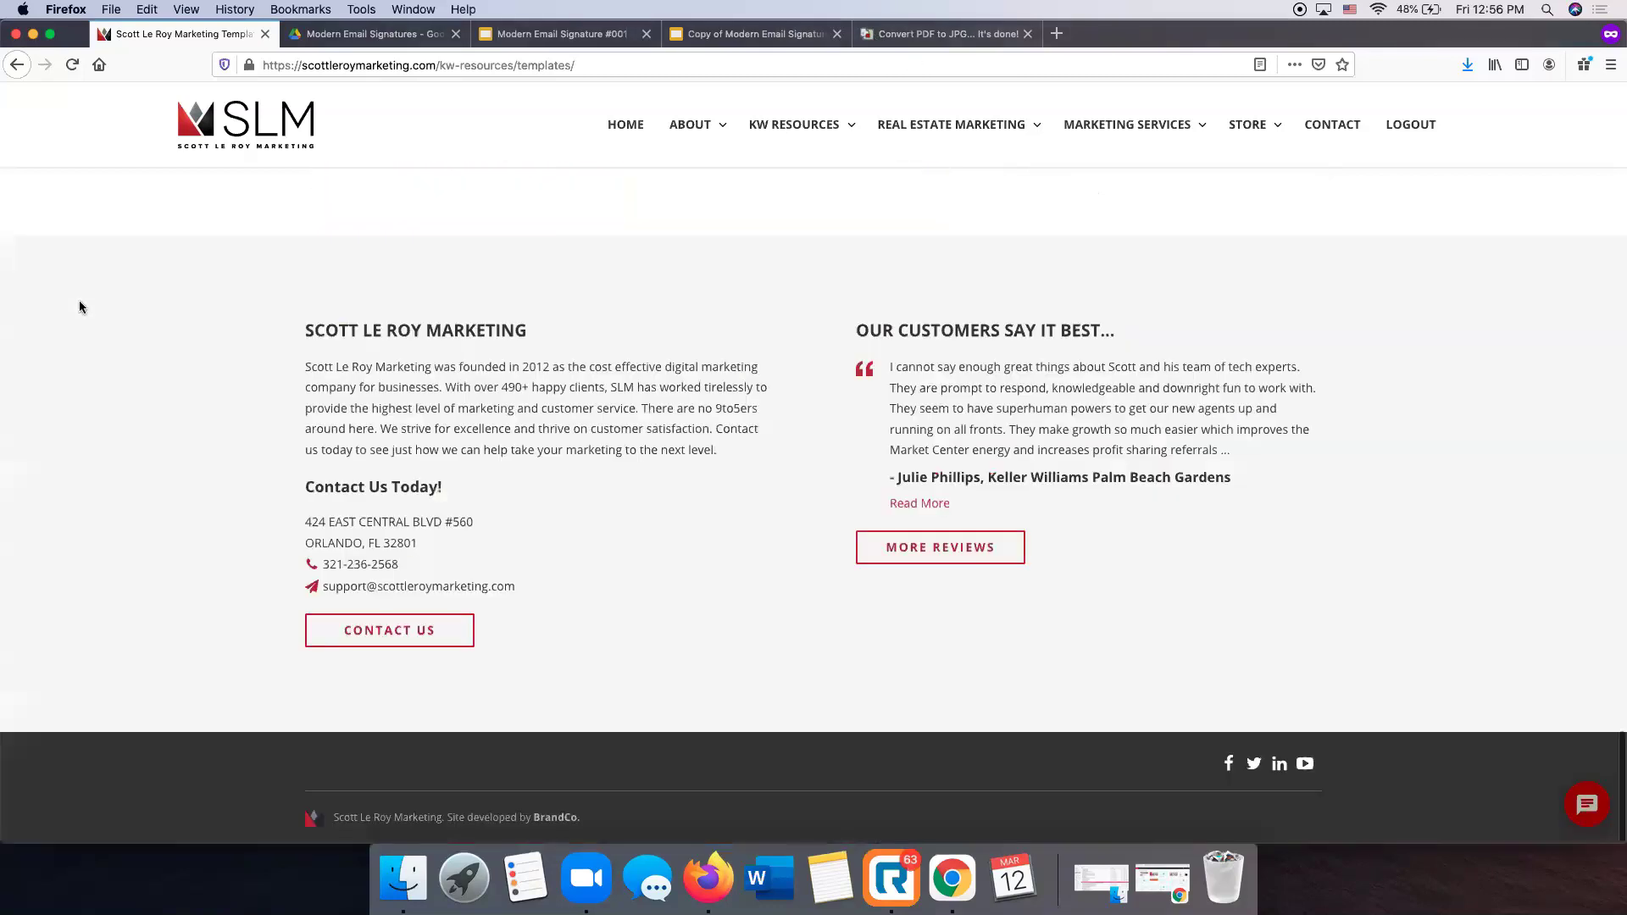